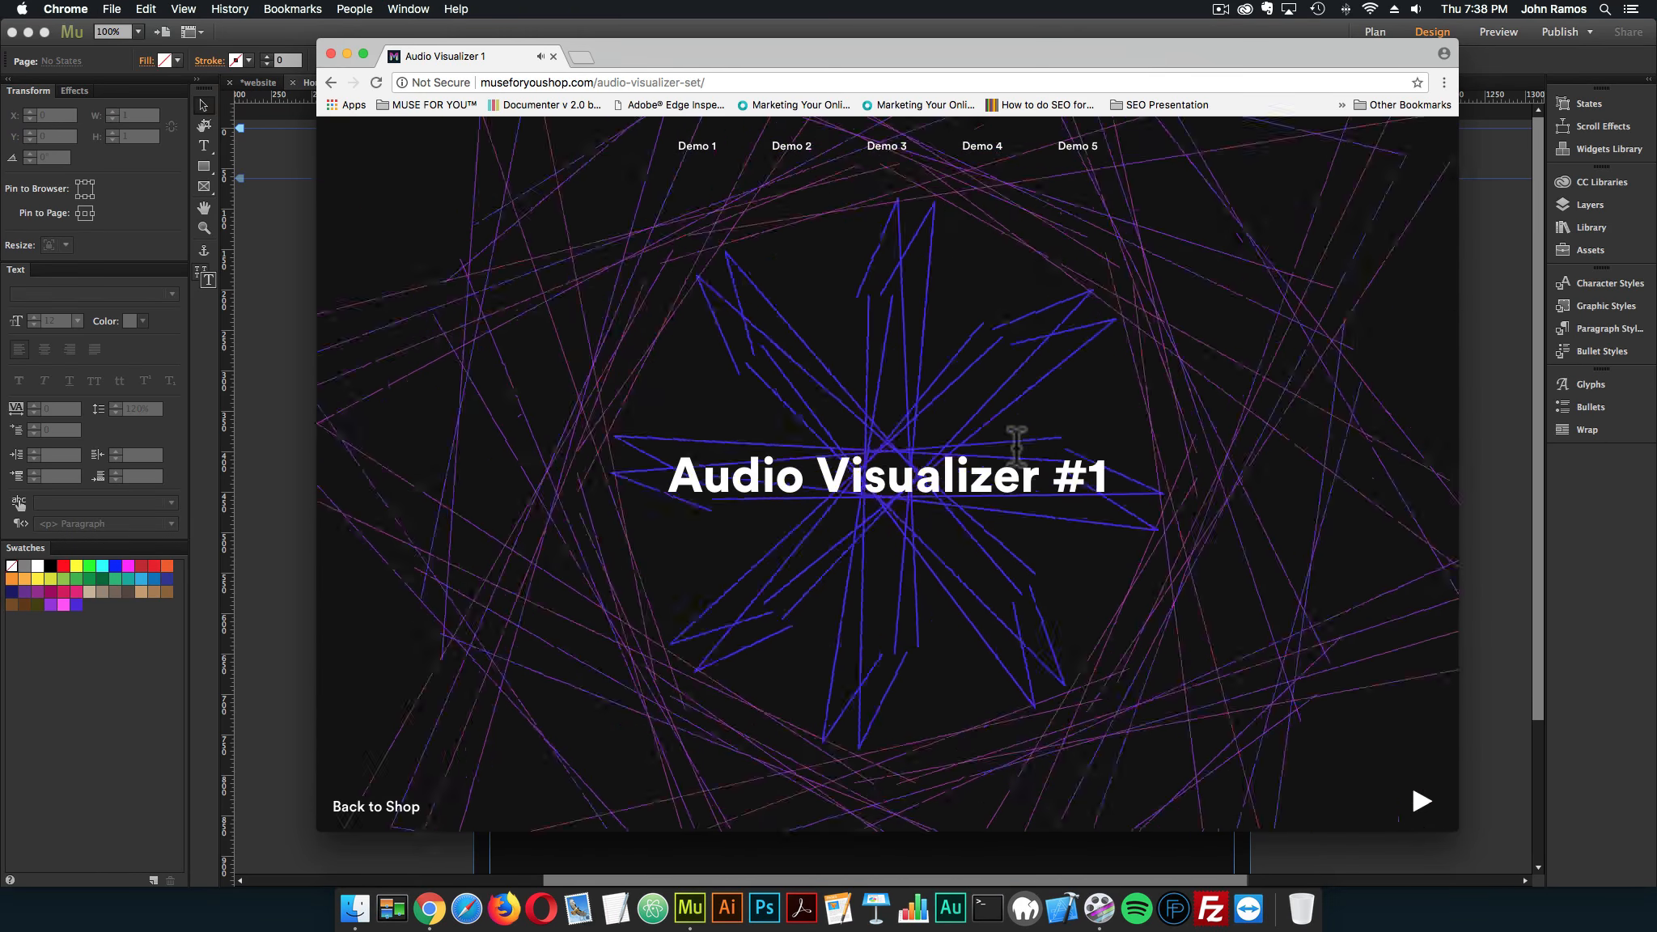
View the first three audio visualizer demos, adjusting the sound volume along the way
key(XF86AudioLowerVolume)
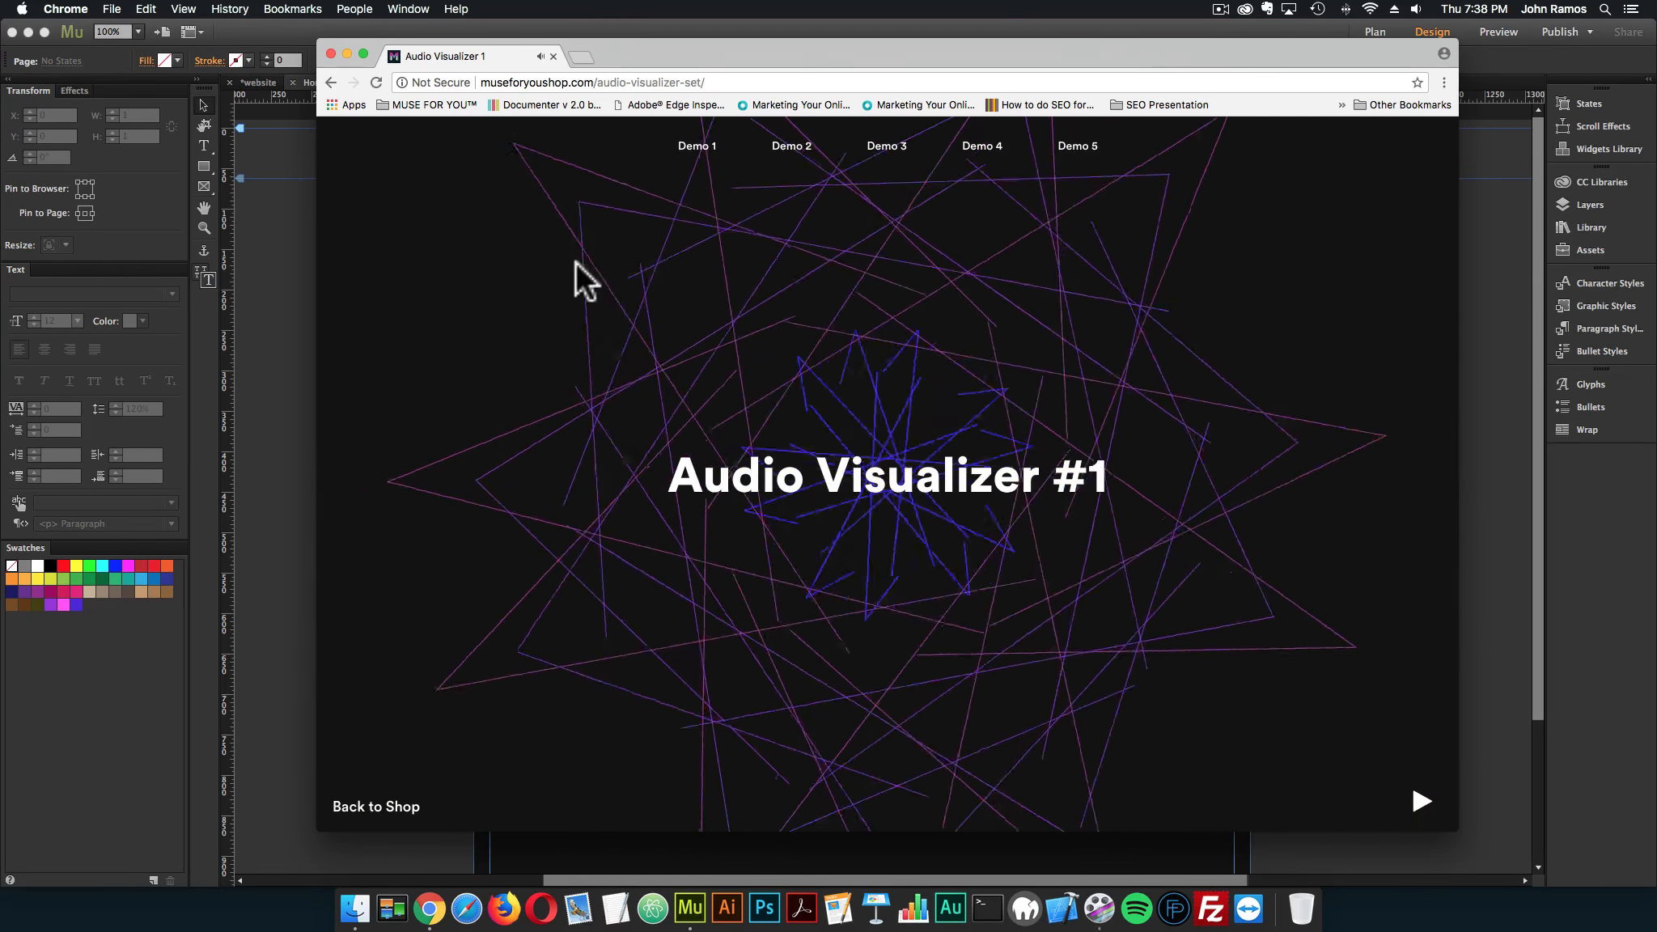
key(XF86AudioRaiseVolume)
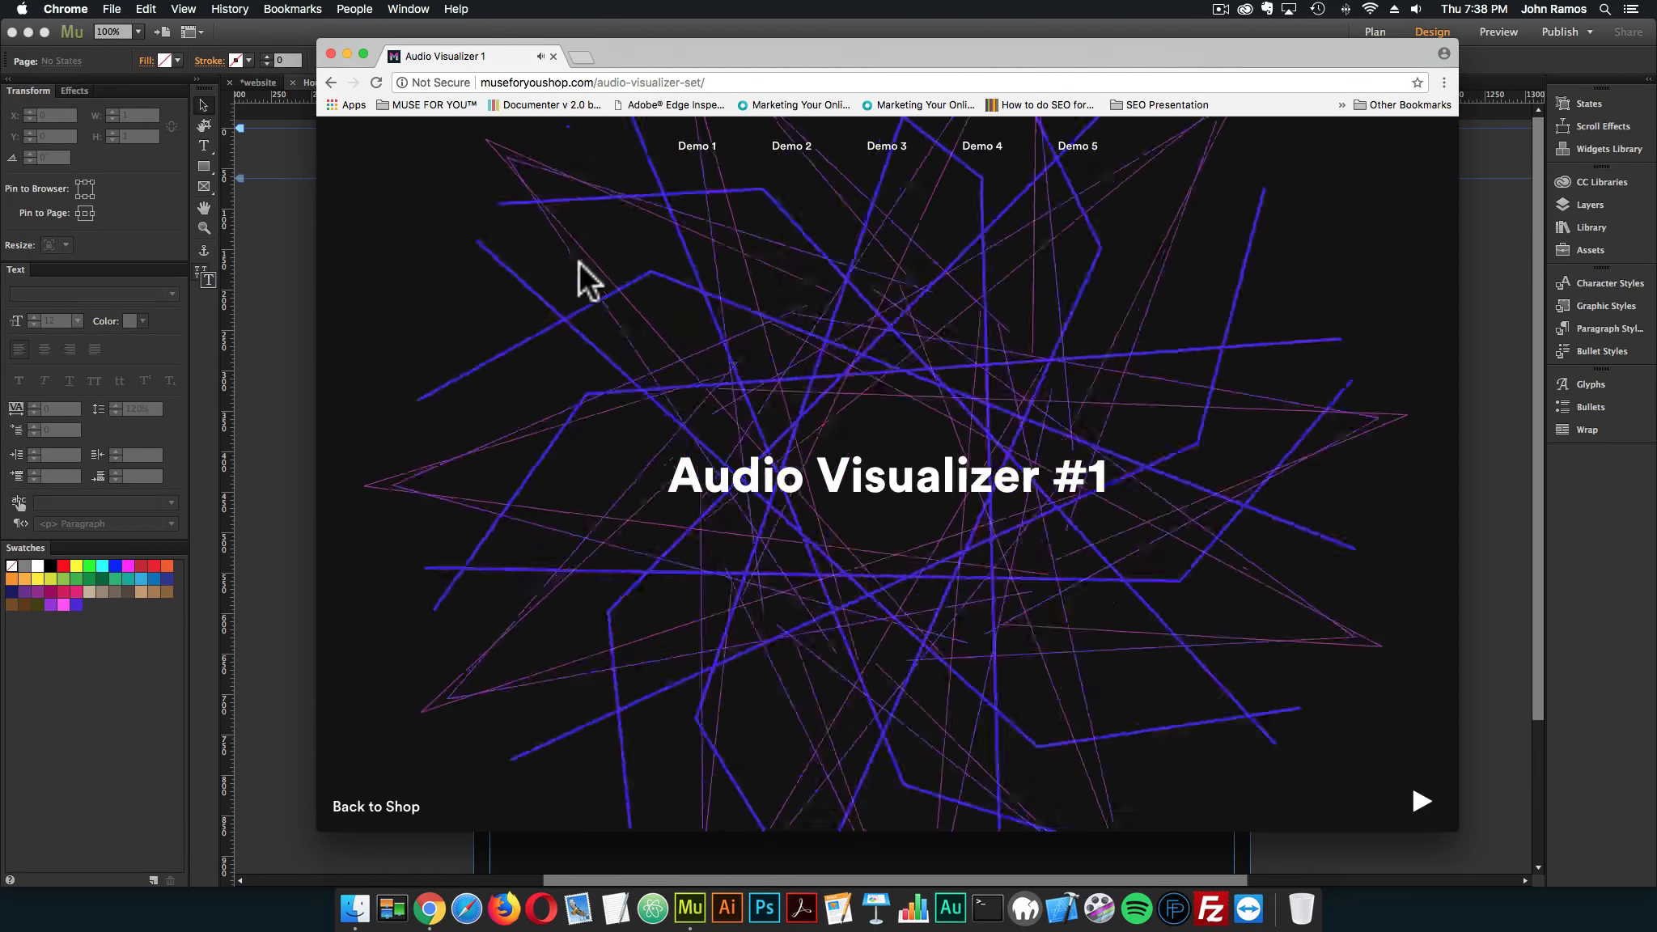
key(XF86AudioLowerVolume)
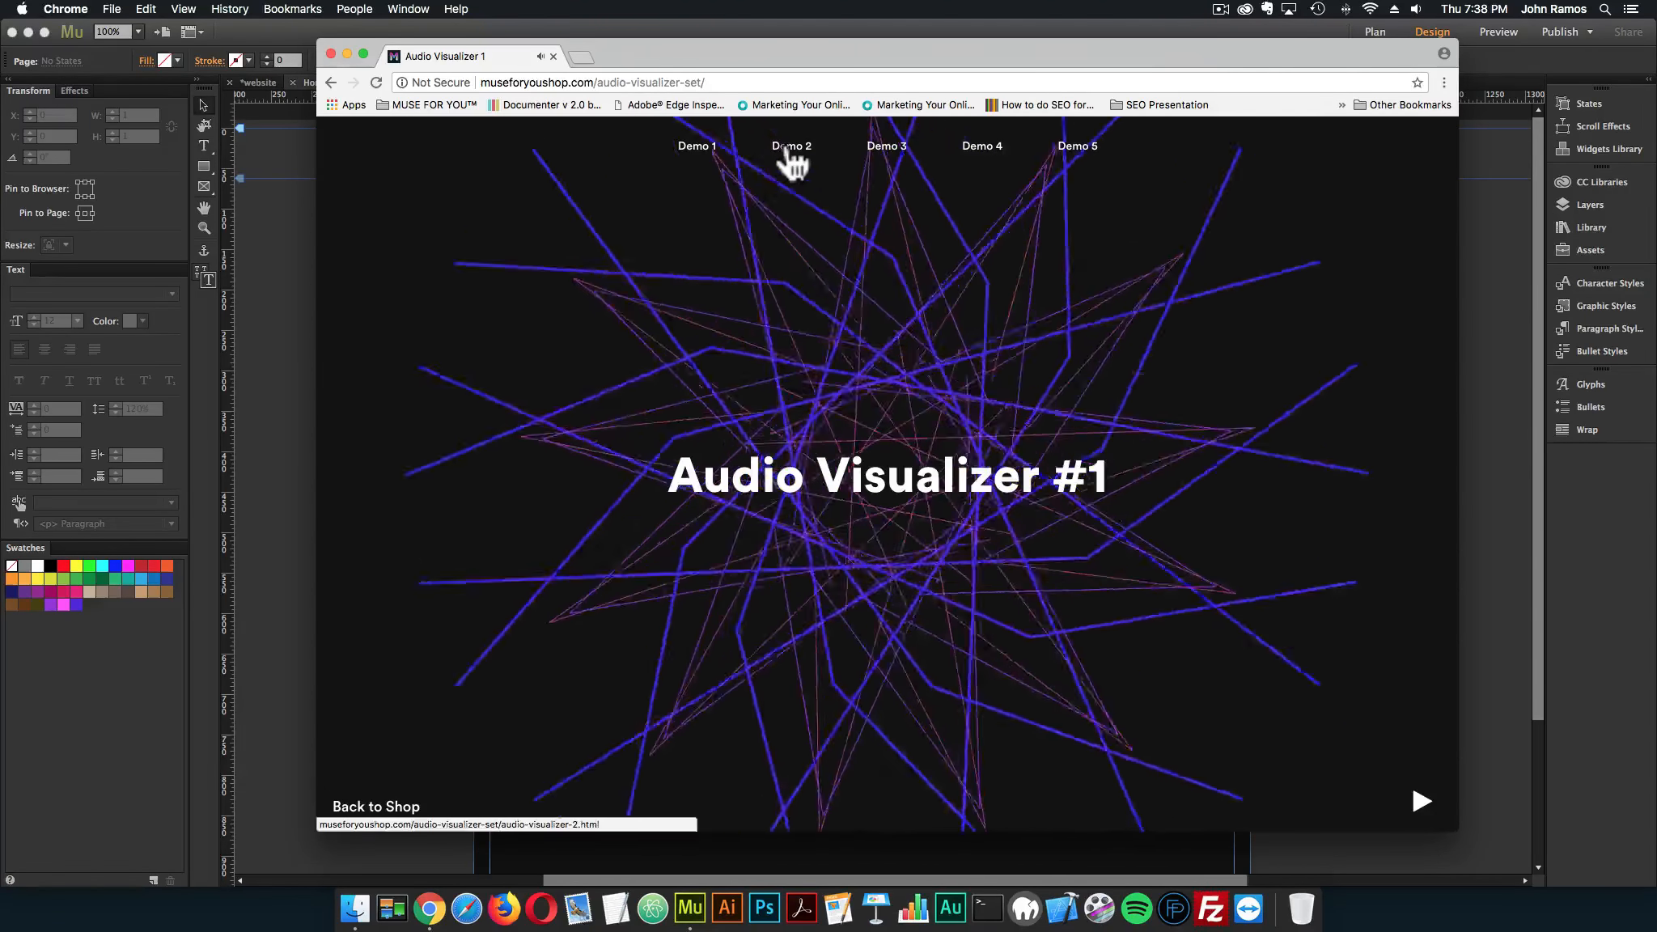
click(789, 149)
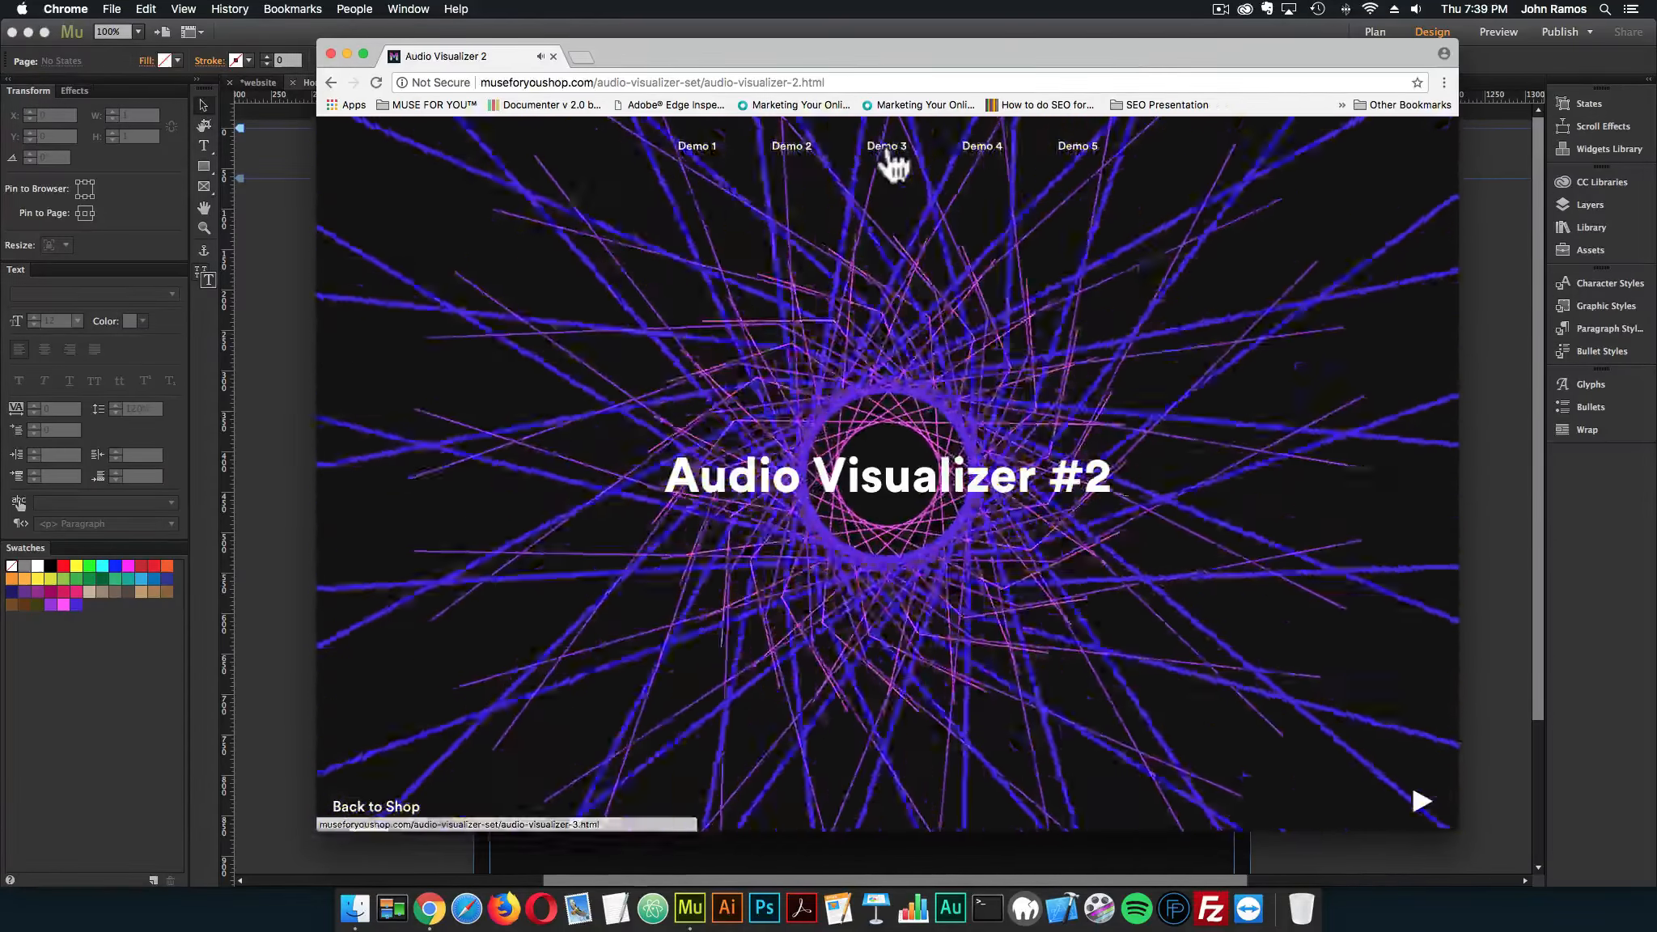
click(887, 148)
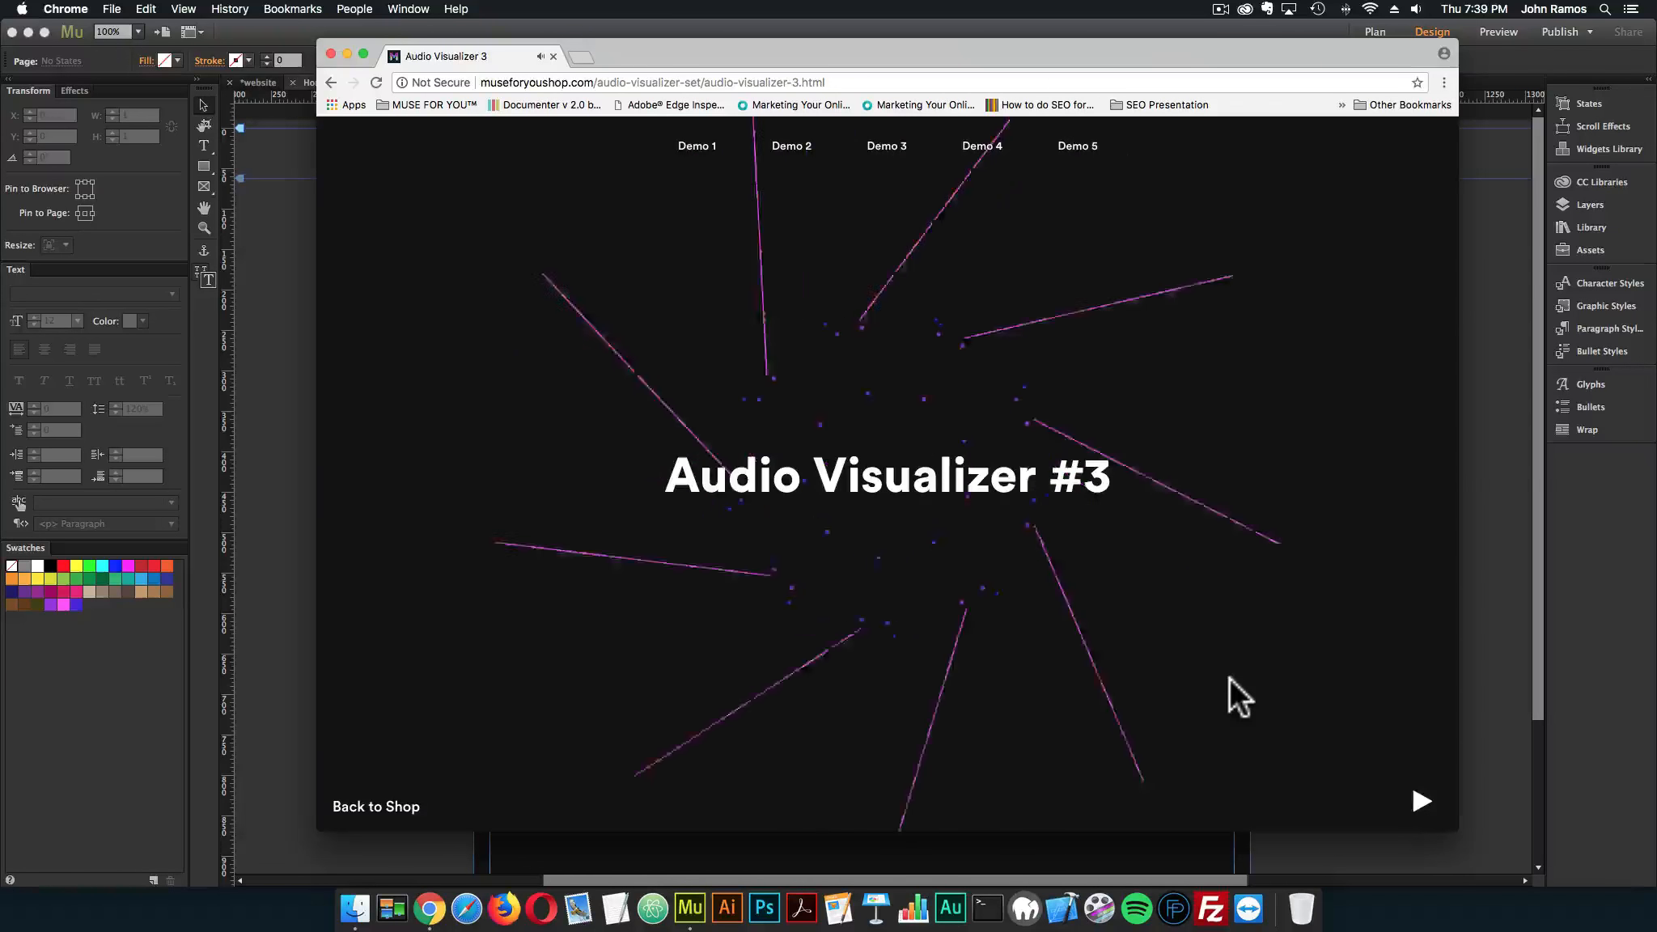
key(XF86AudioRaiseVolume)
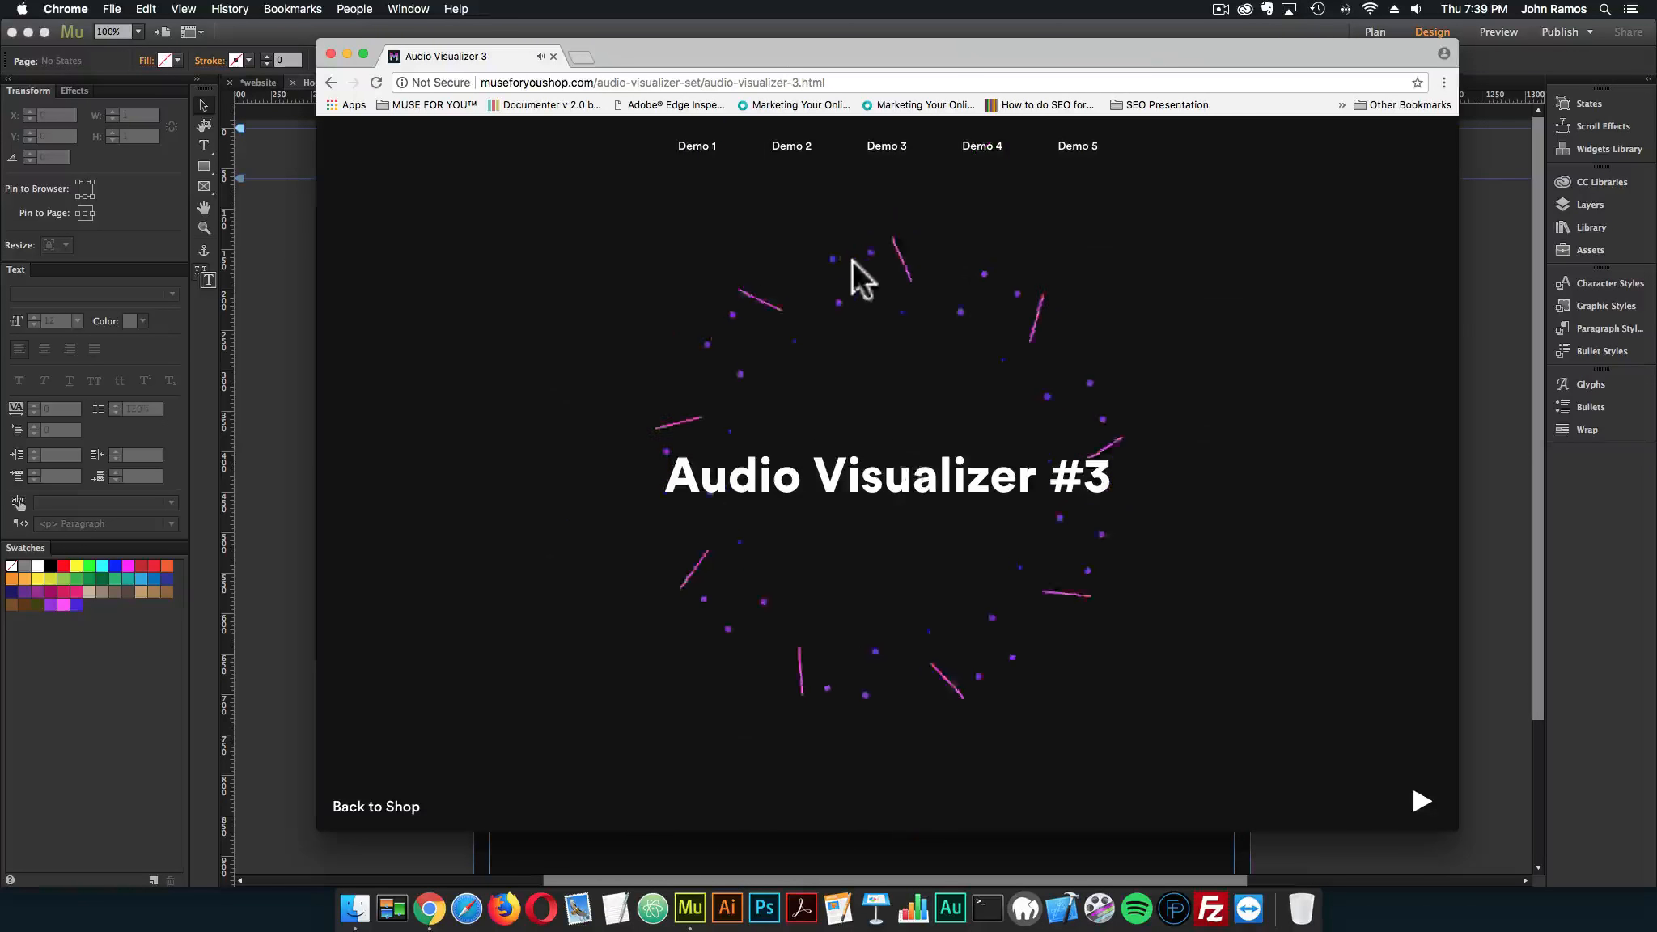
View Demo 4 and Demo 5, using Demo 4's play/pause control and adjusting the volume during Demo 5
click(995, 168)
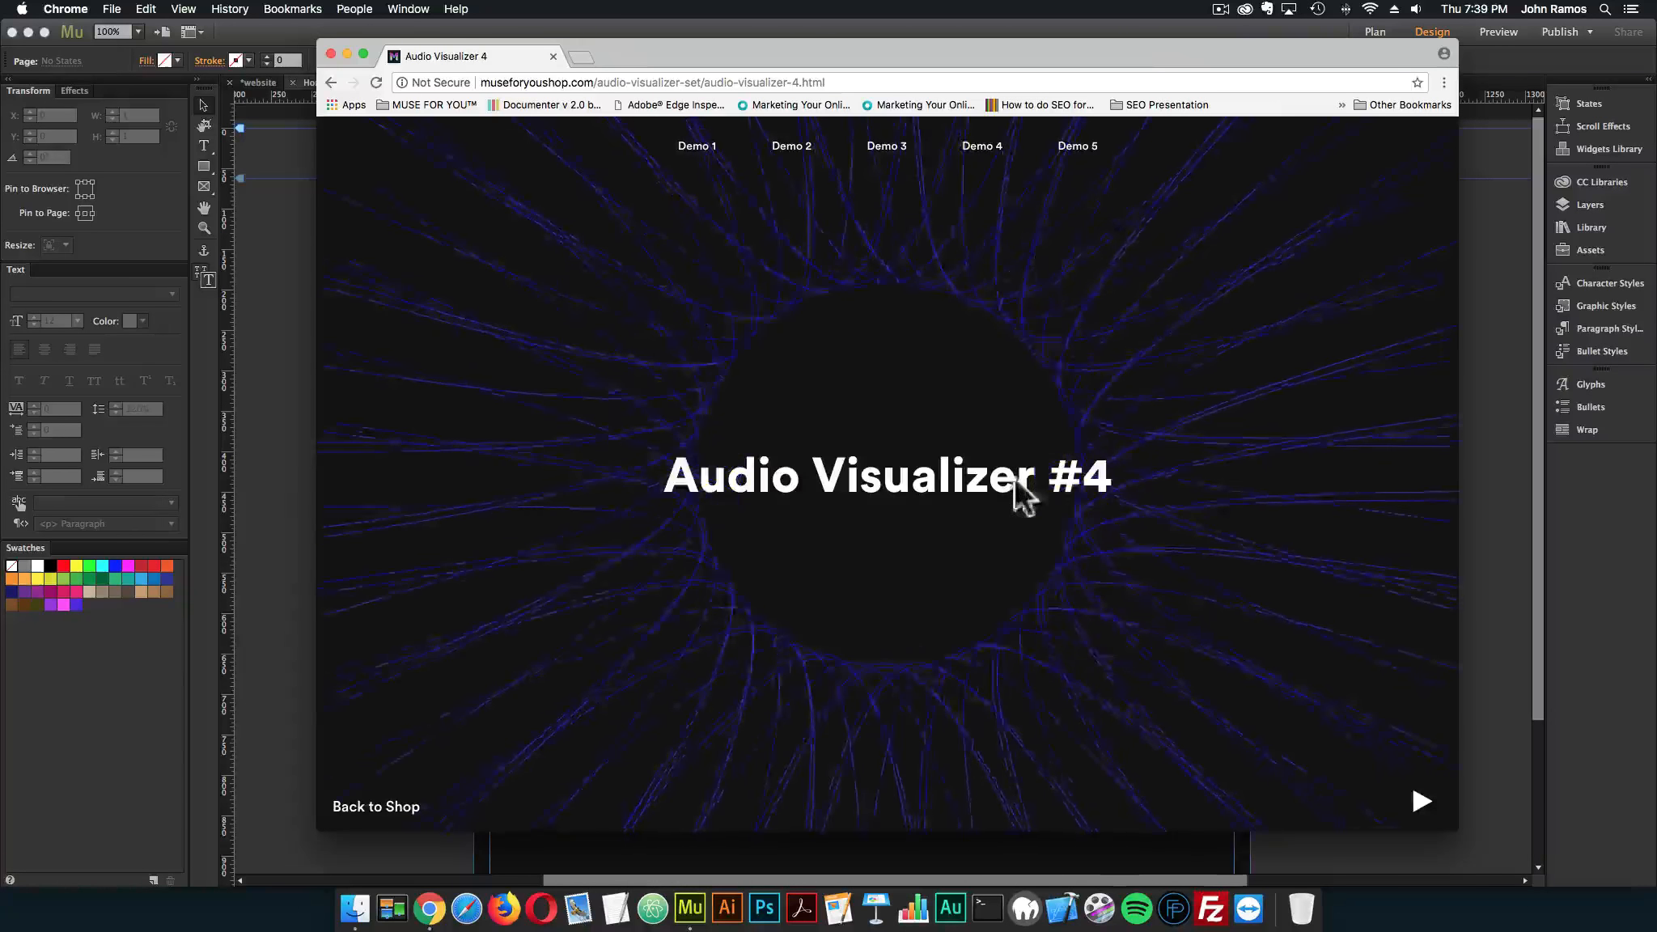
click(1424, 814)
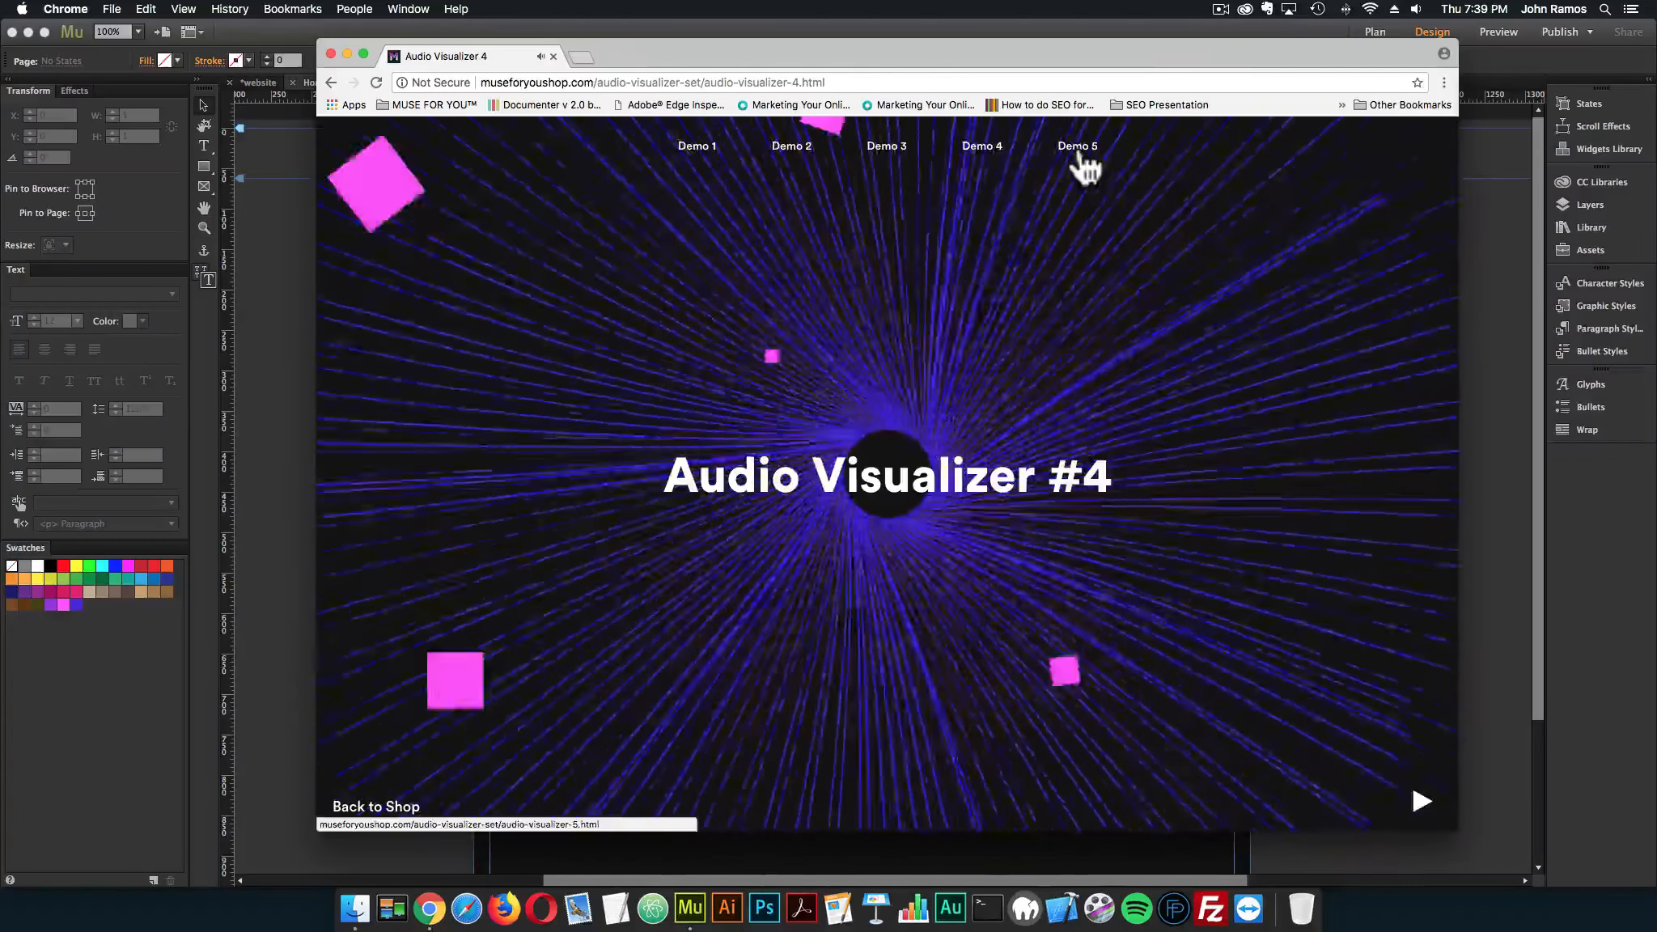
click(1079, 151)
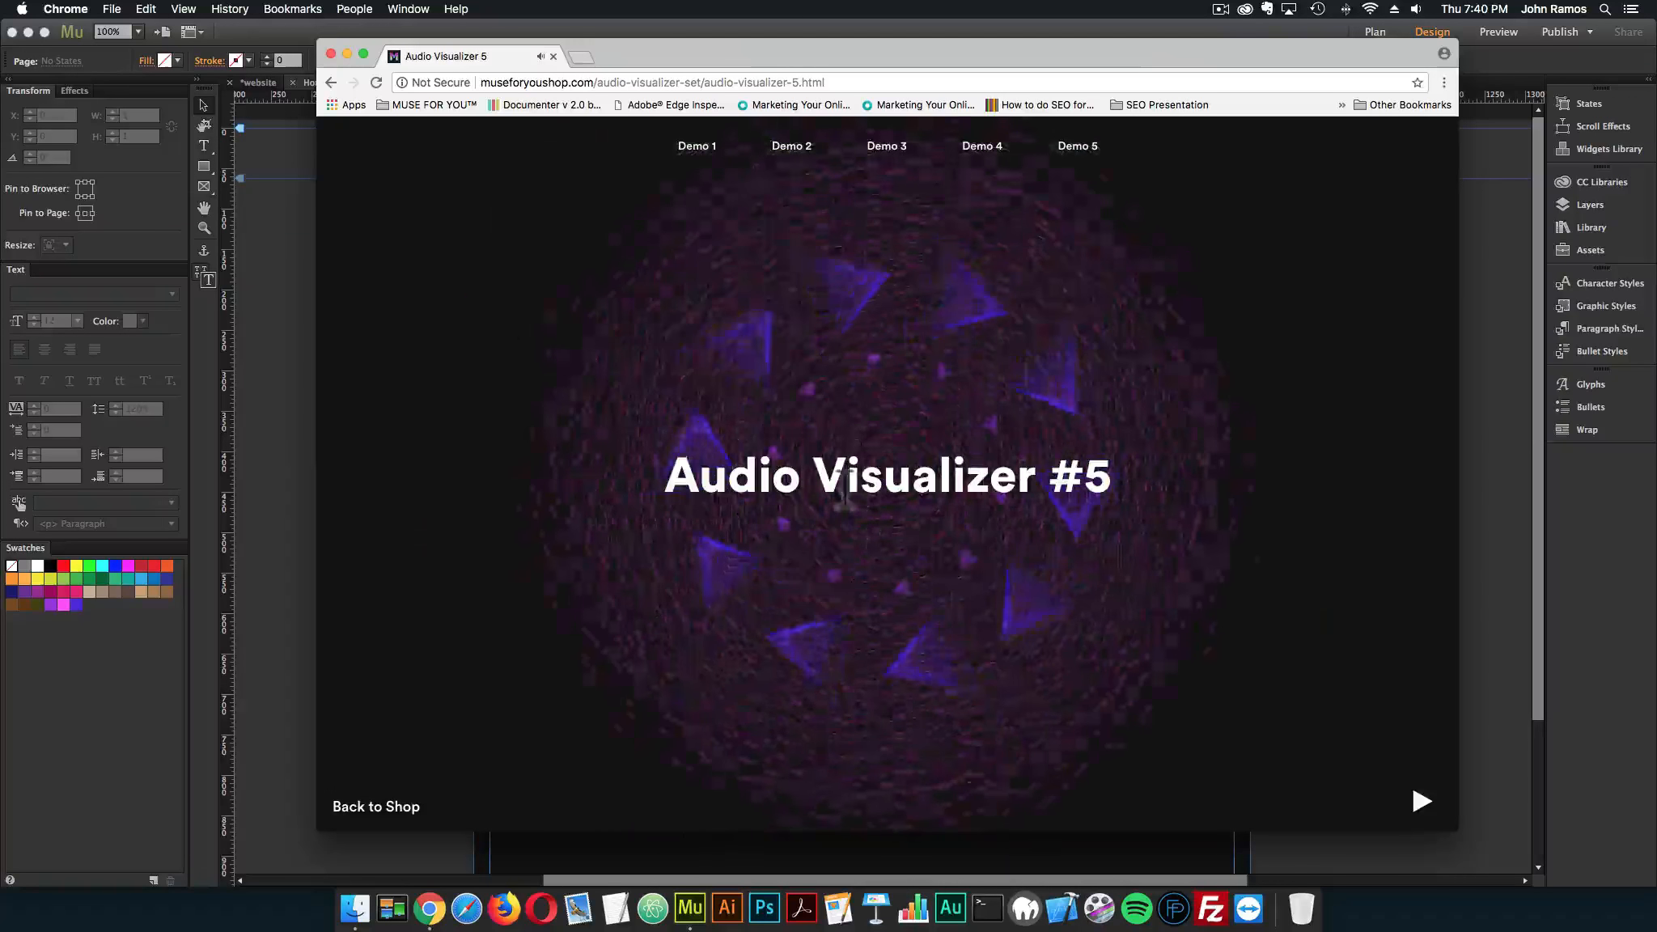
key(XF86AudioRaiseVolume)
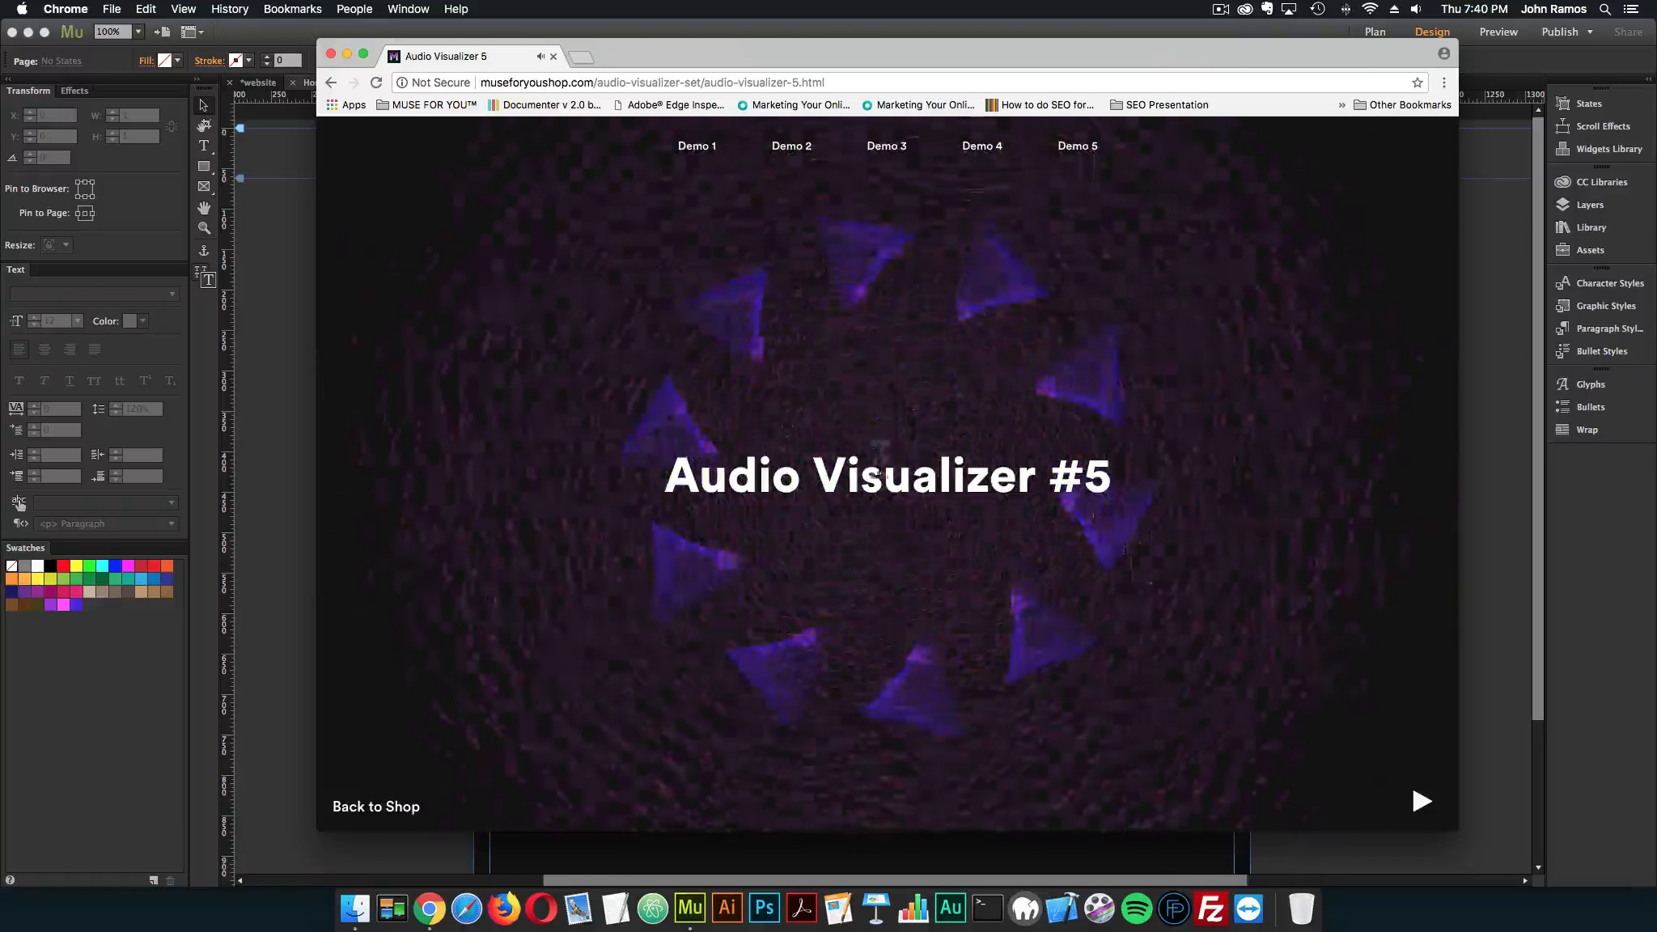
key(XF86AudioLowerVolume)
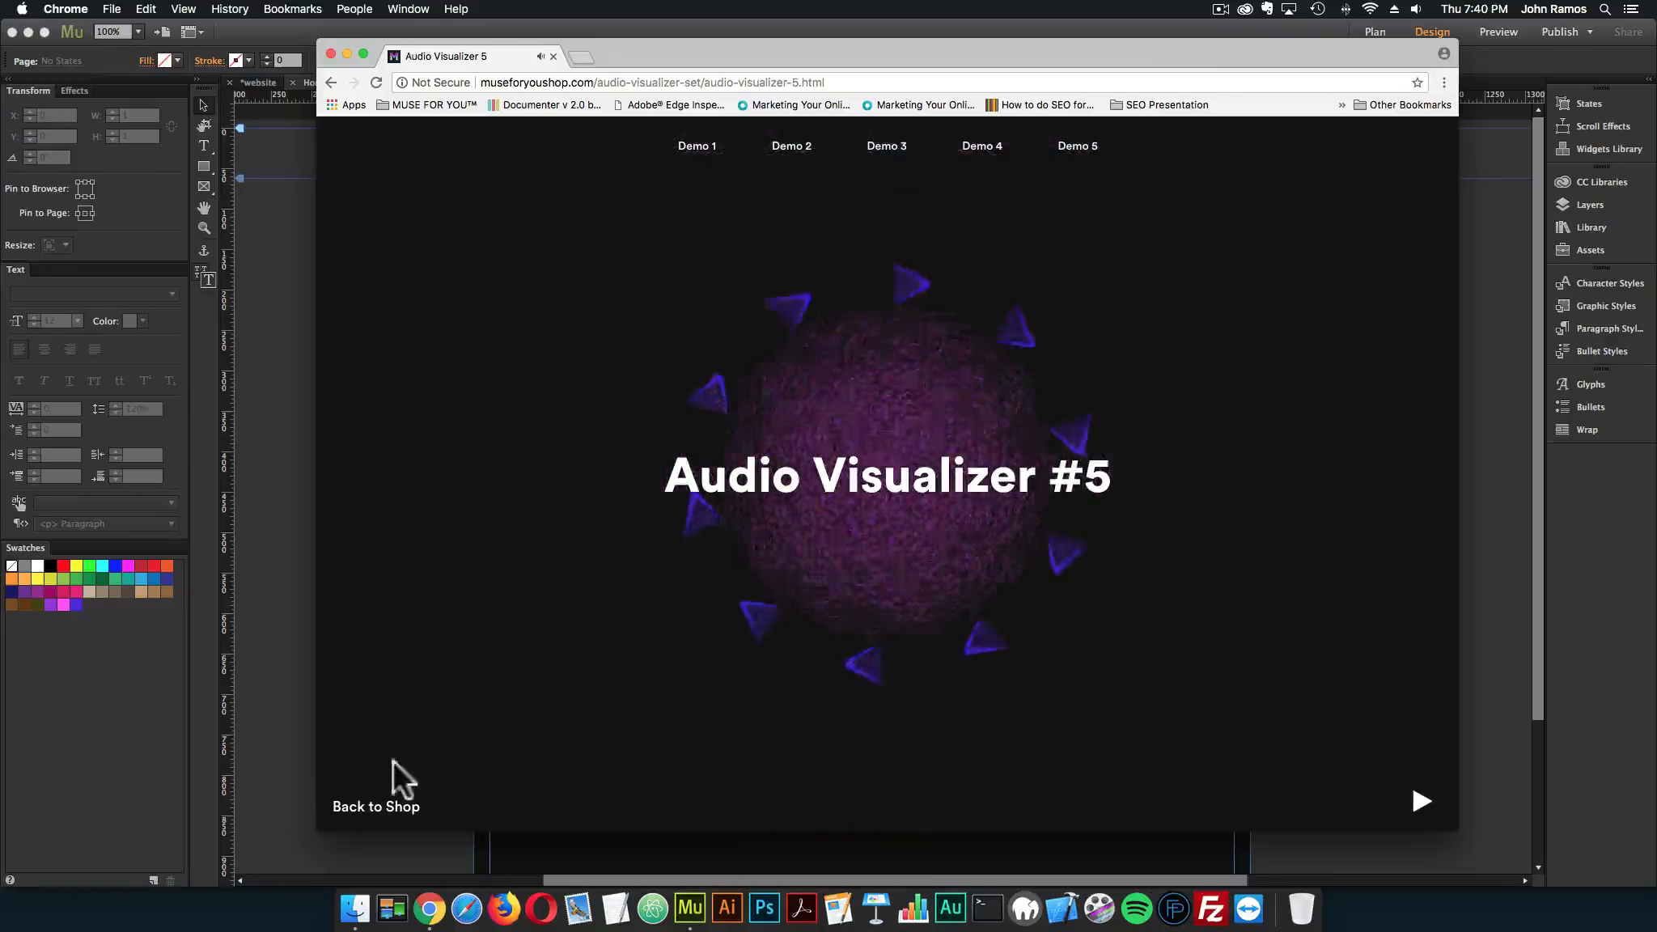
Return to the shop's Audio Visualizer Set product page and examine its feature list, widget option panels and live preview
click(377, 807)
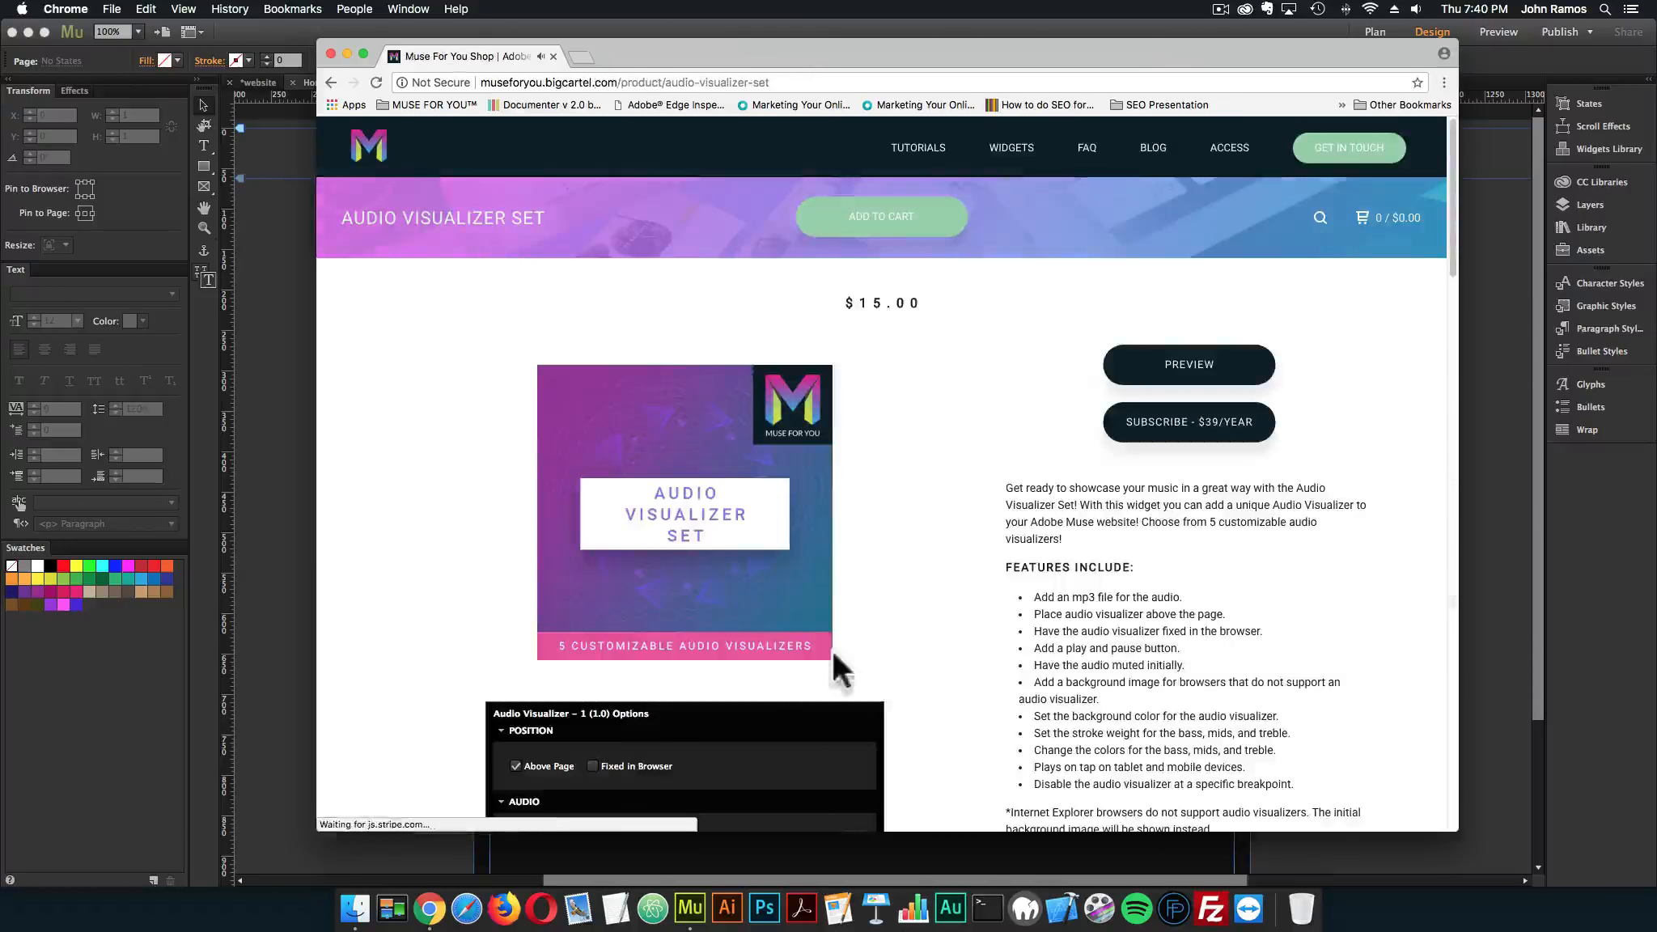
scroll(947, 598, down, 3)
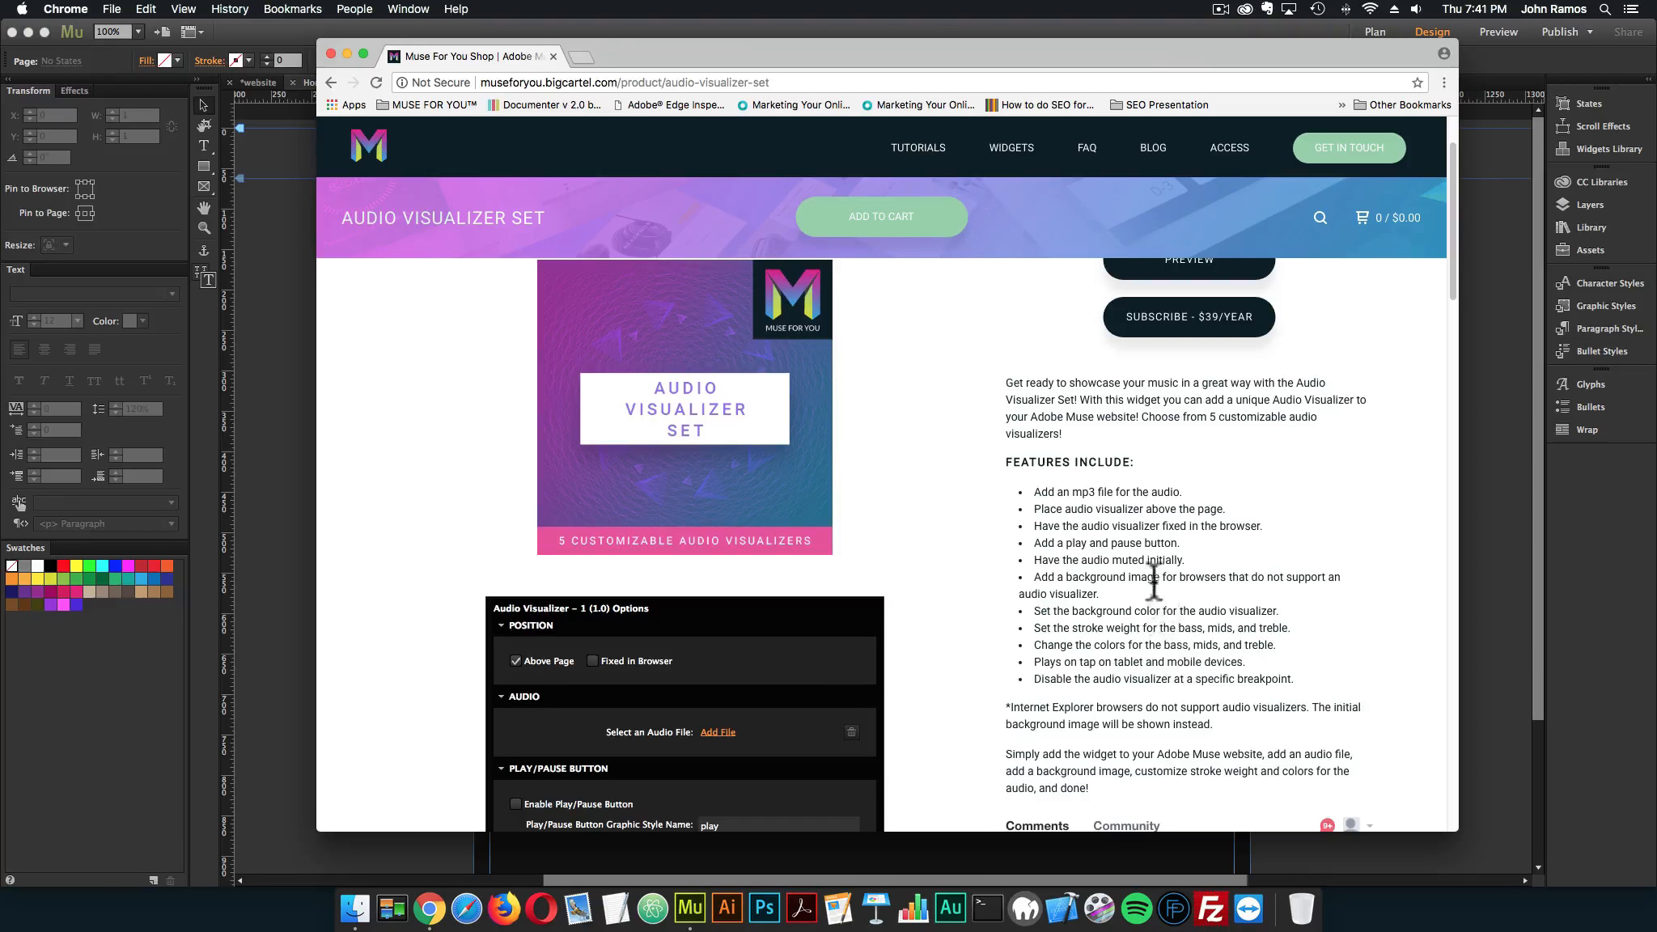
scroll(1083, 542, down, 3)
scroll(763, 515, down, 12)
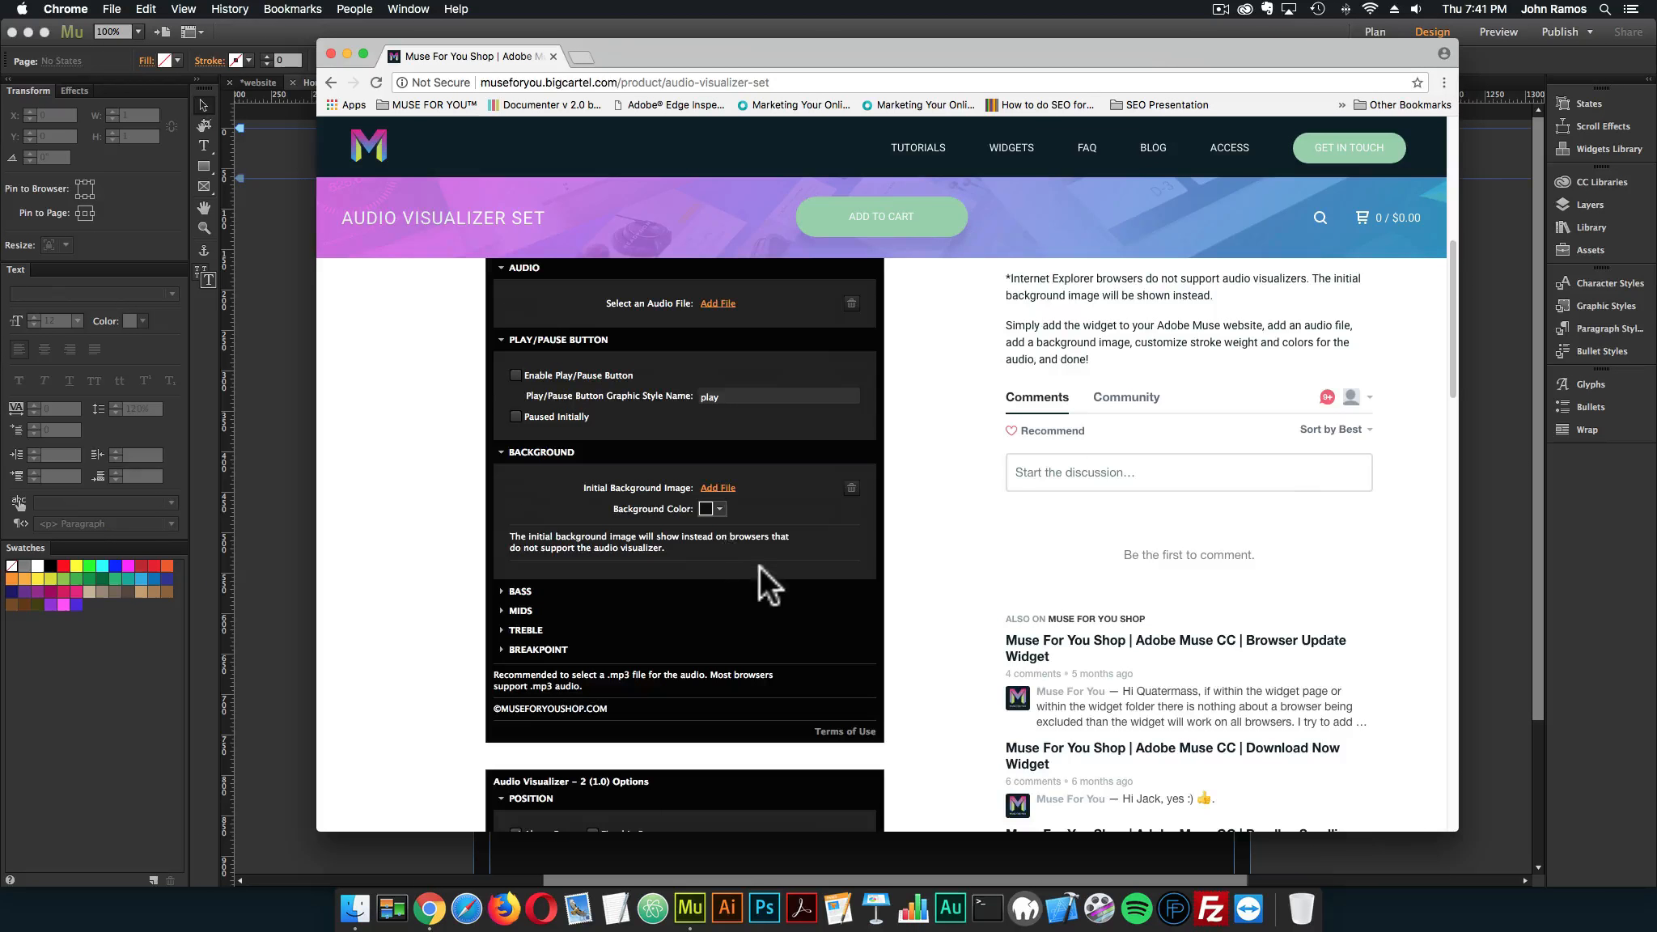
scroll(733, 553, up, 5)
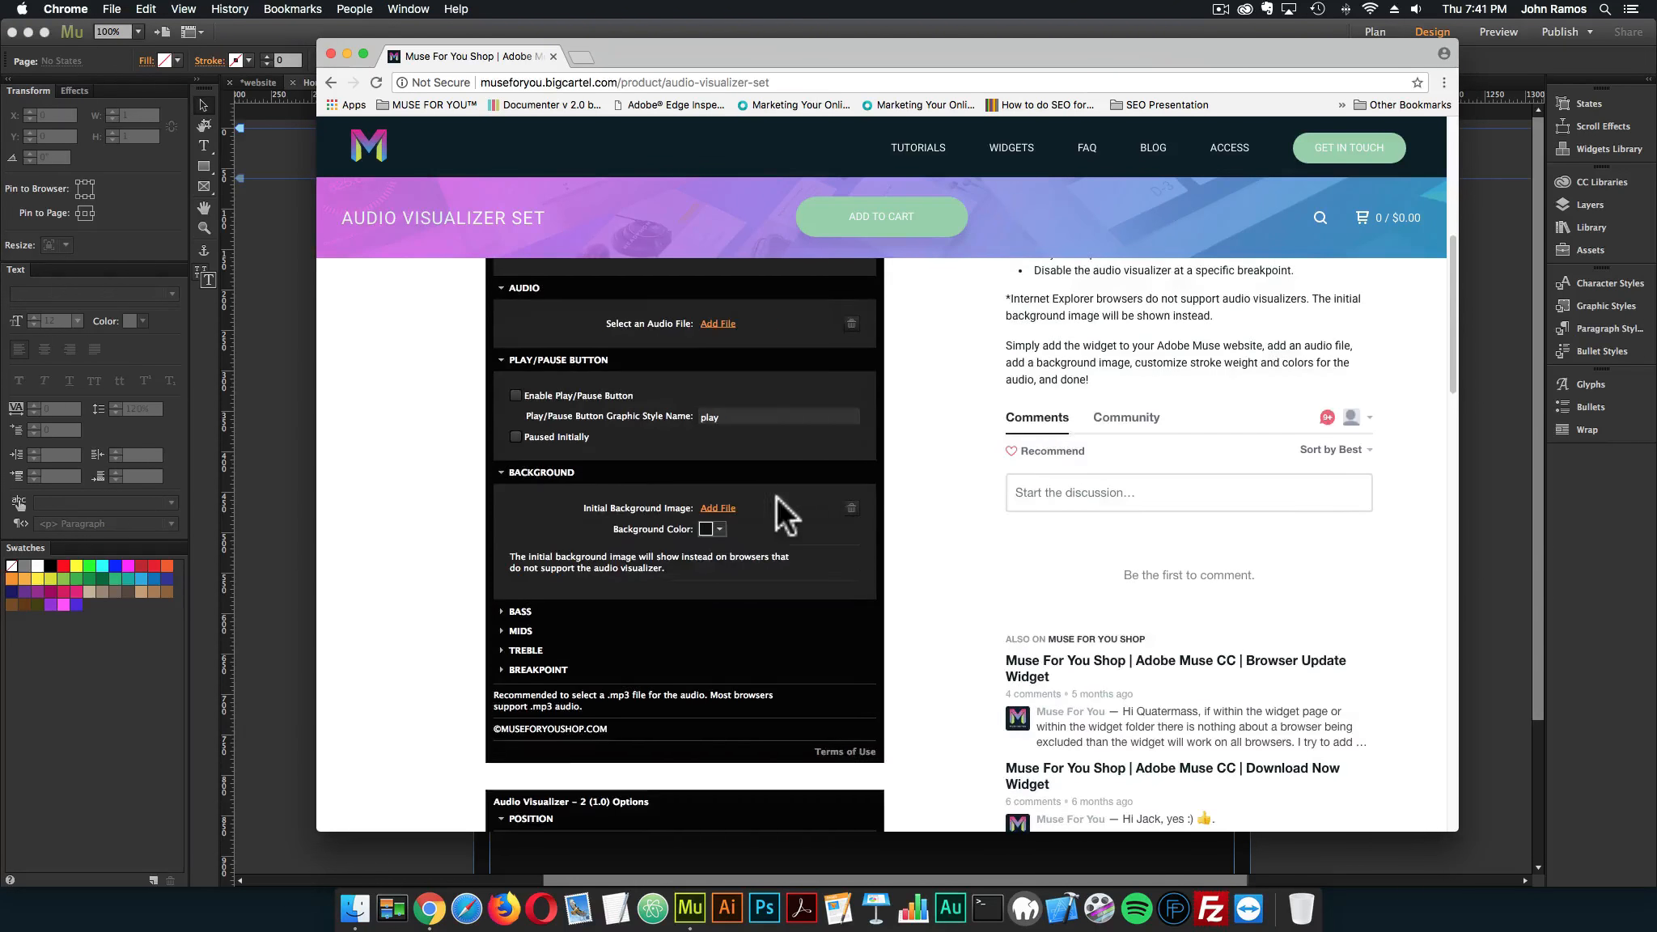
scroll(775, 497, down, 15)
scroll(768, 502, down, 6)
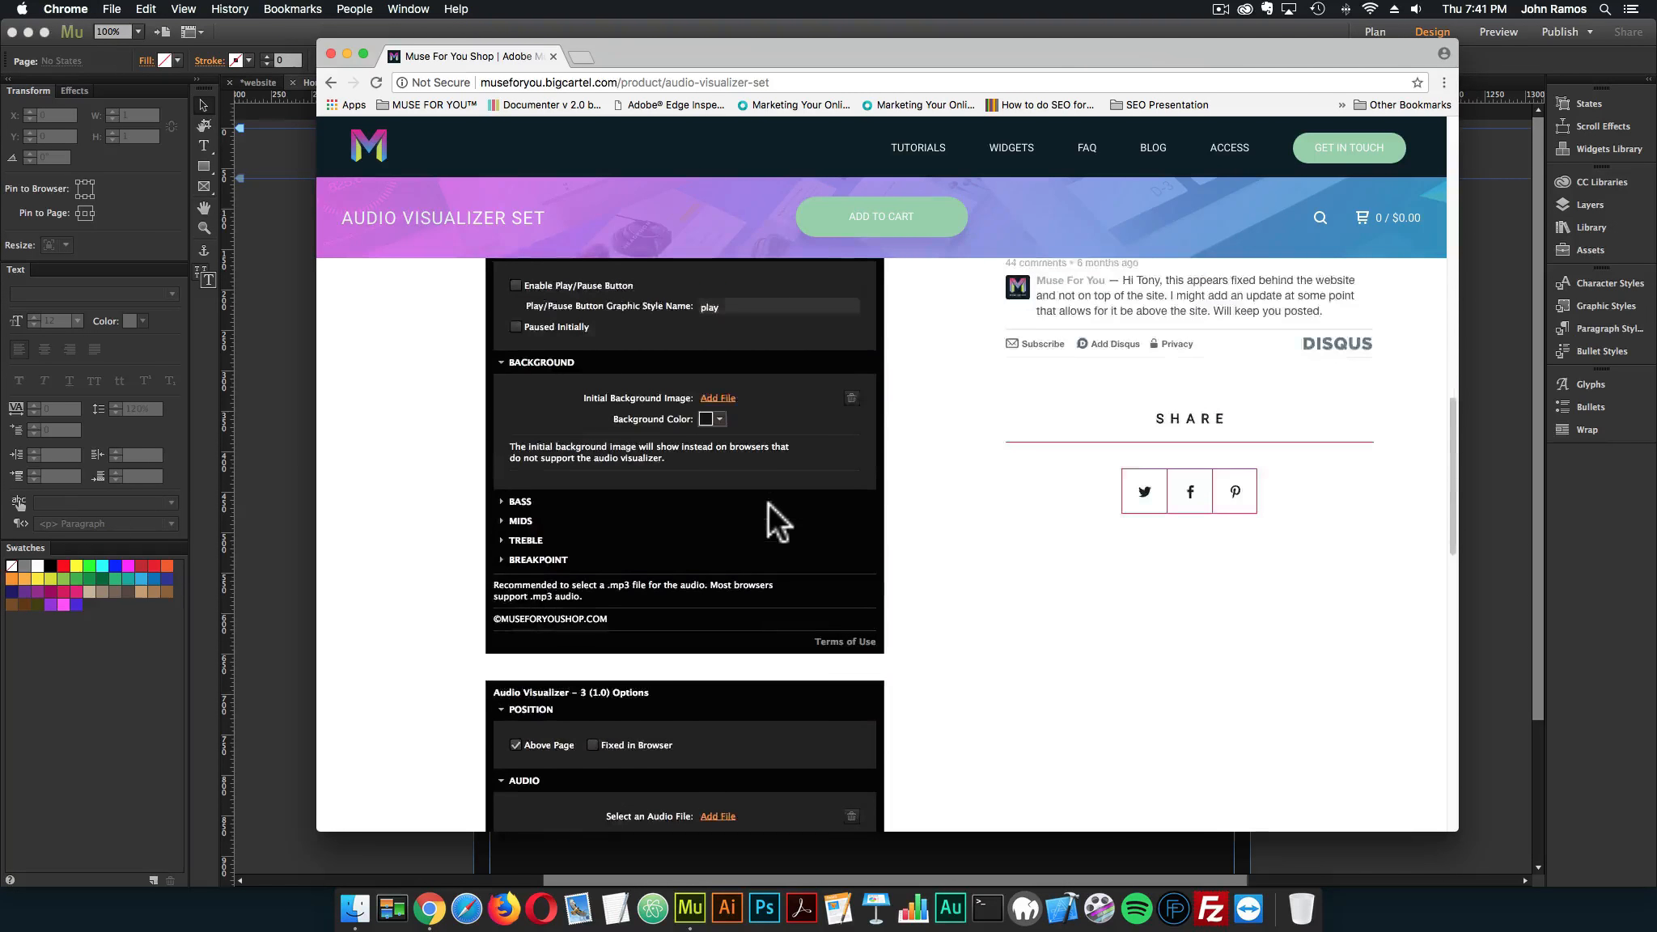
scroll(1055, 526, up, 6)
scroll(1086, 524, up, 8)
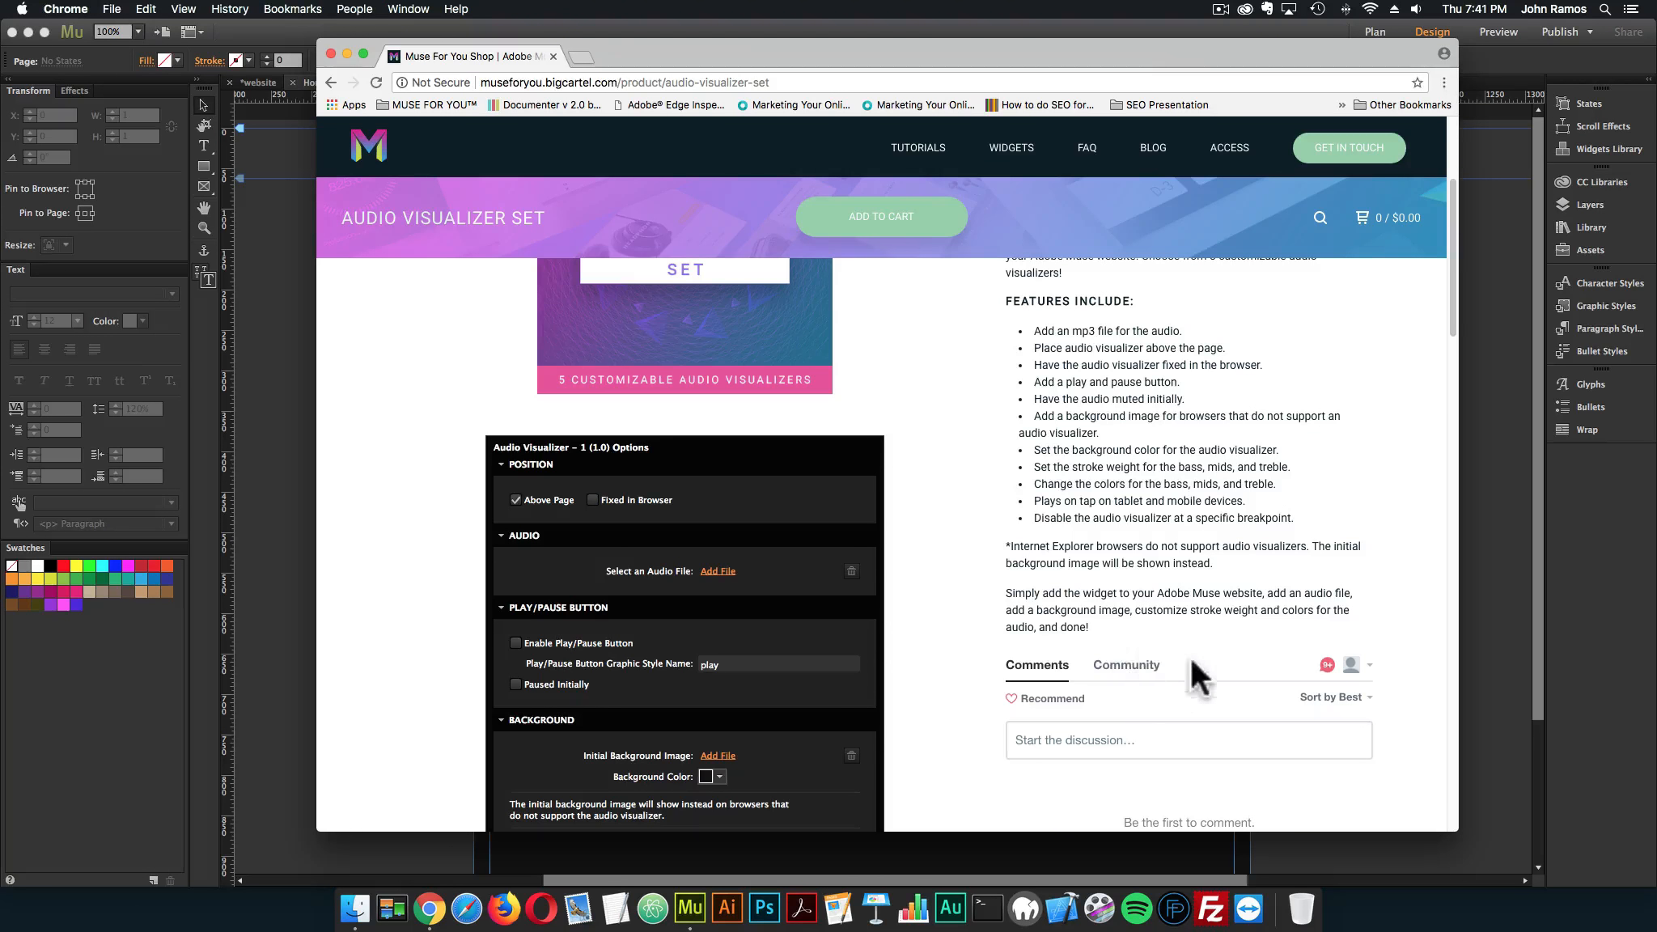
scroll(1128, 614, up, 5)
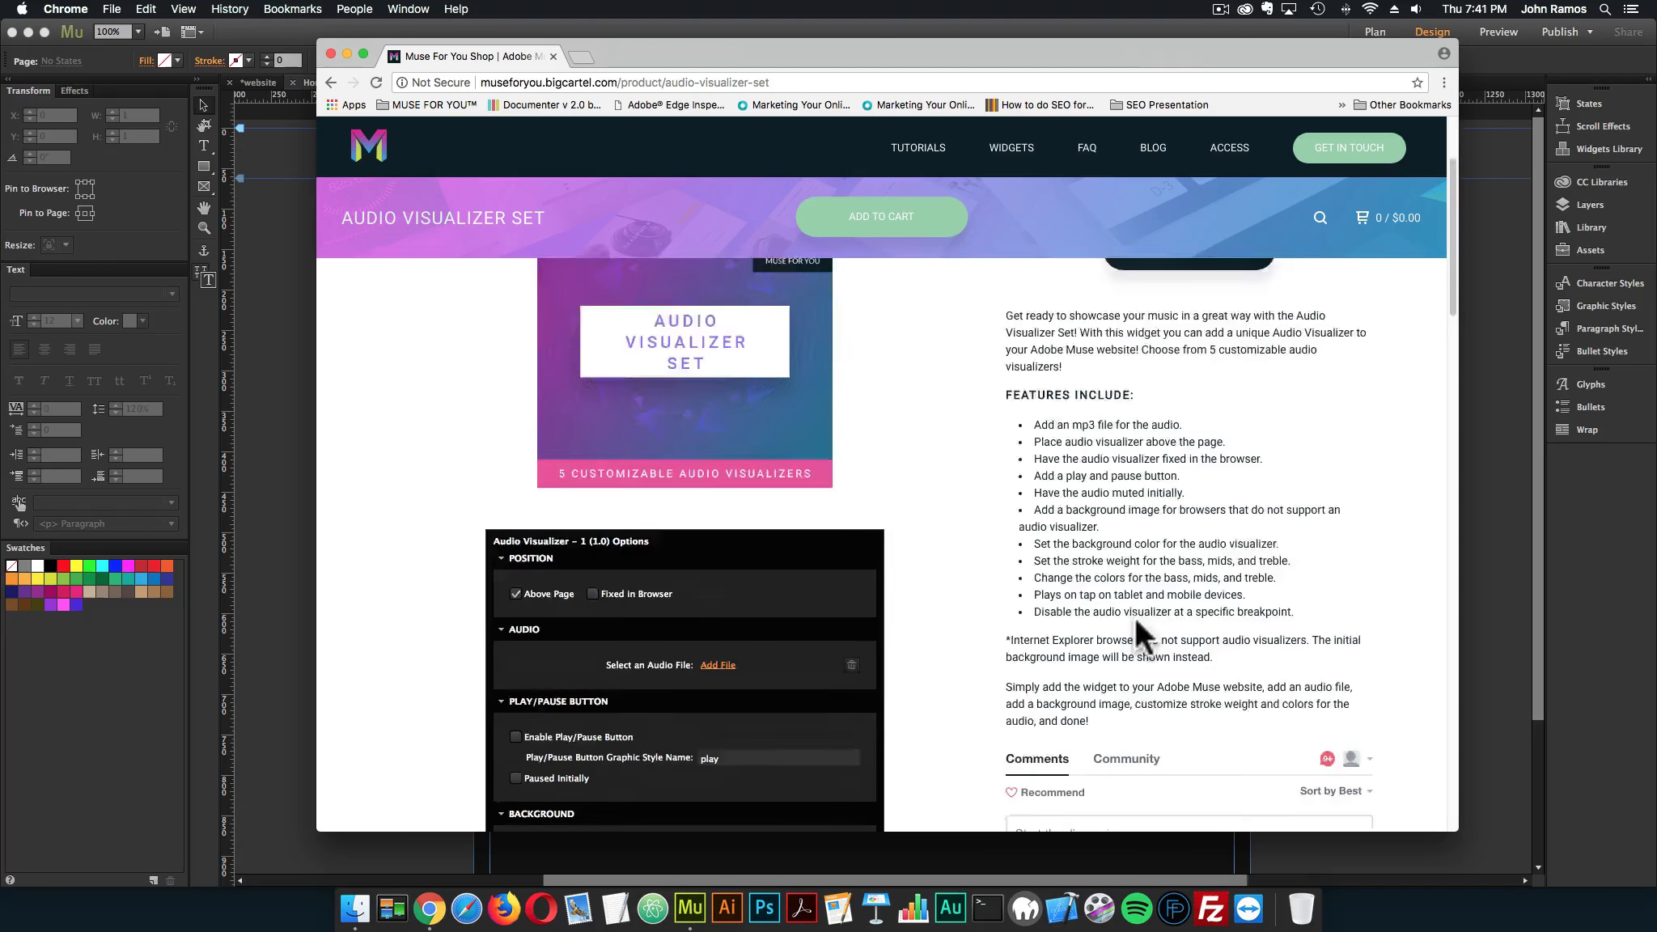
click(1188, 371)
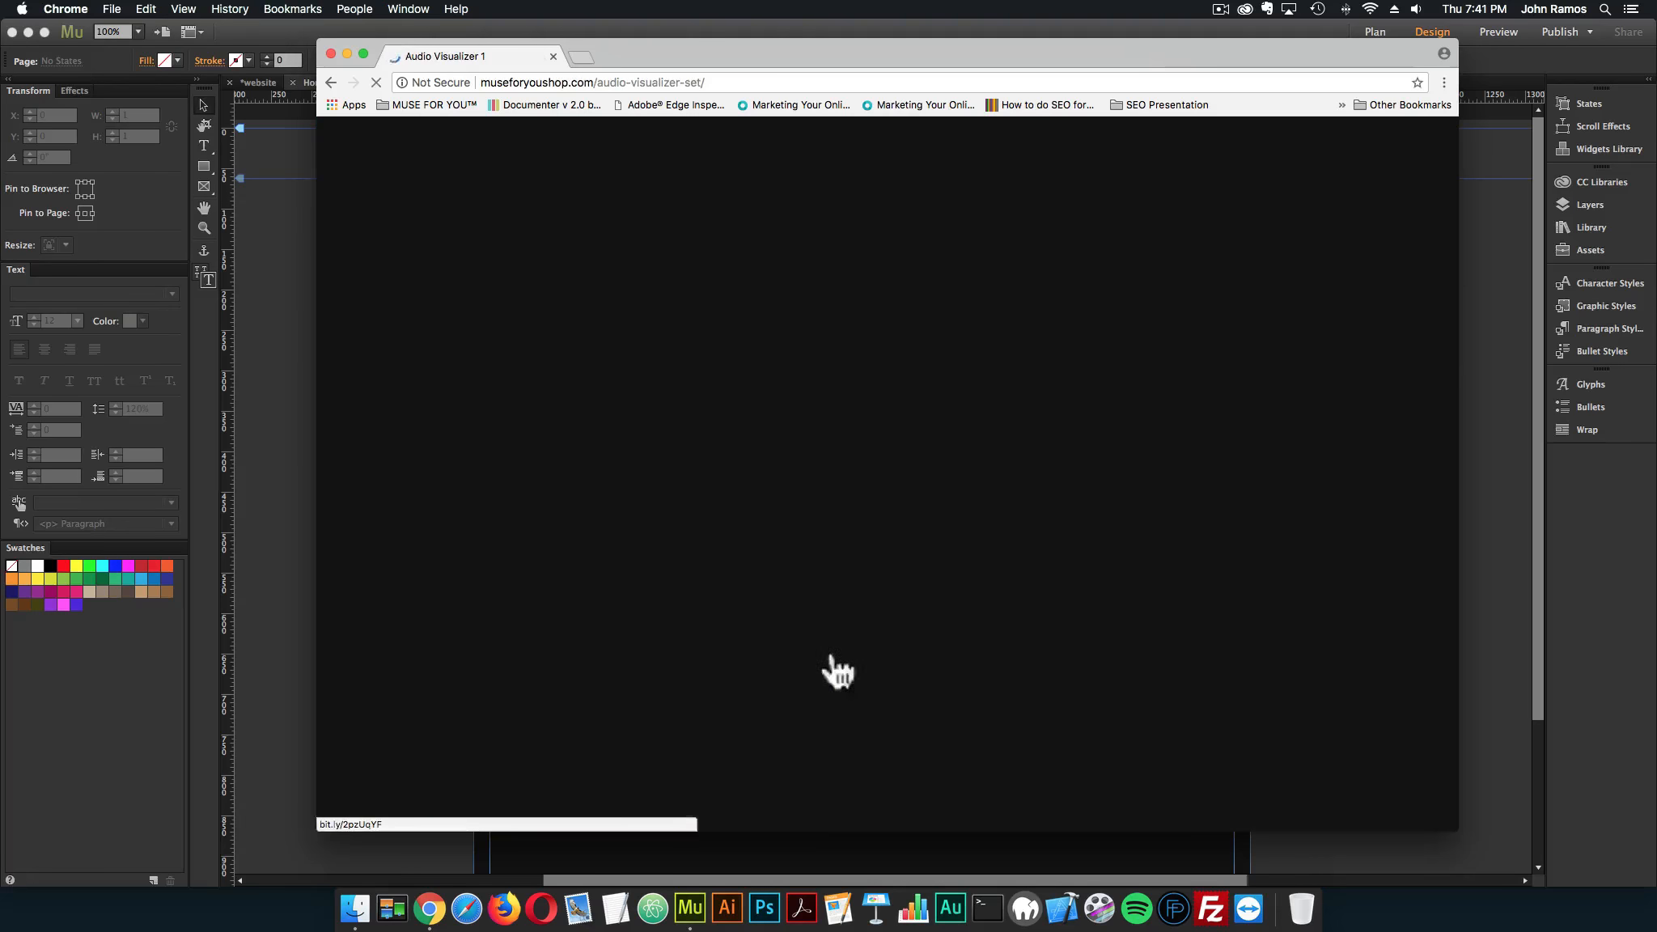
click(404, 816)
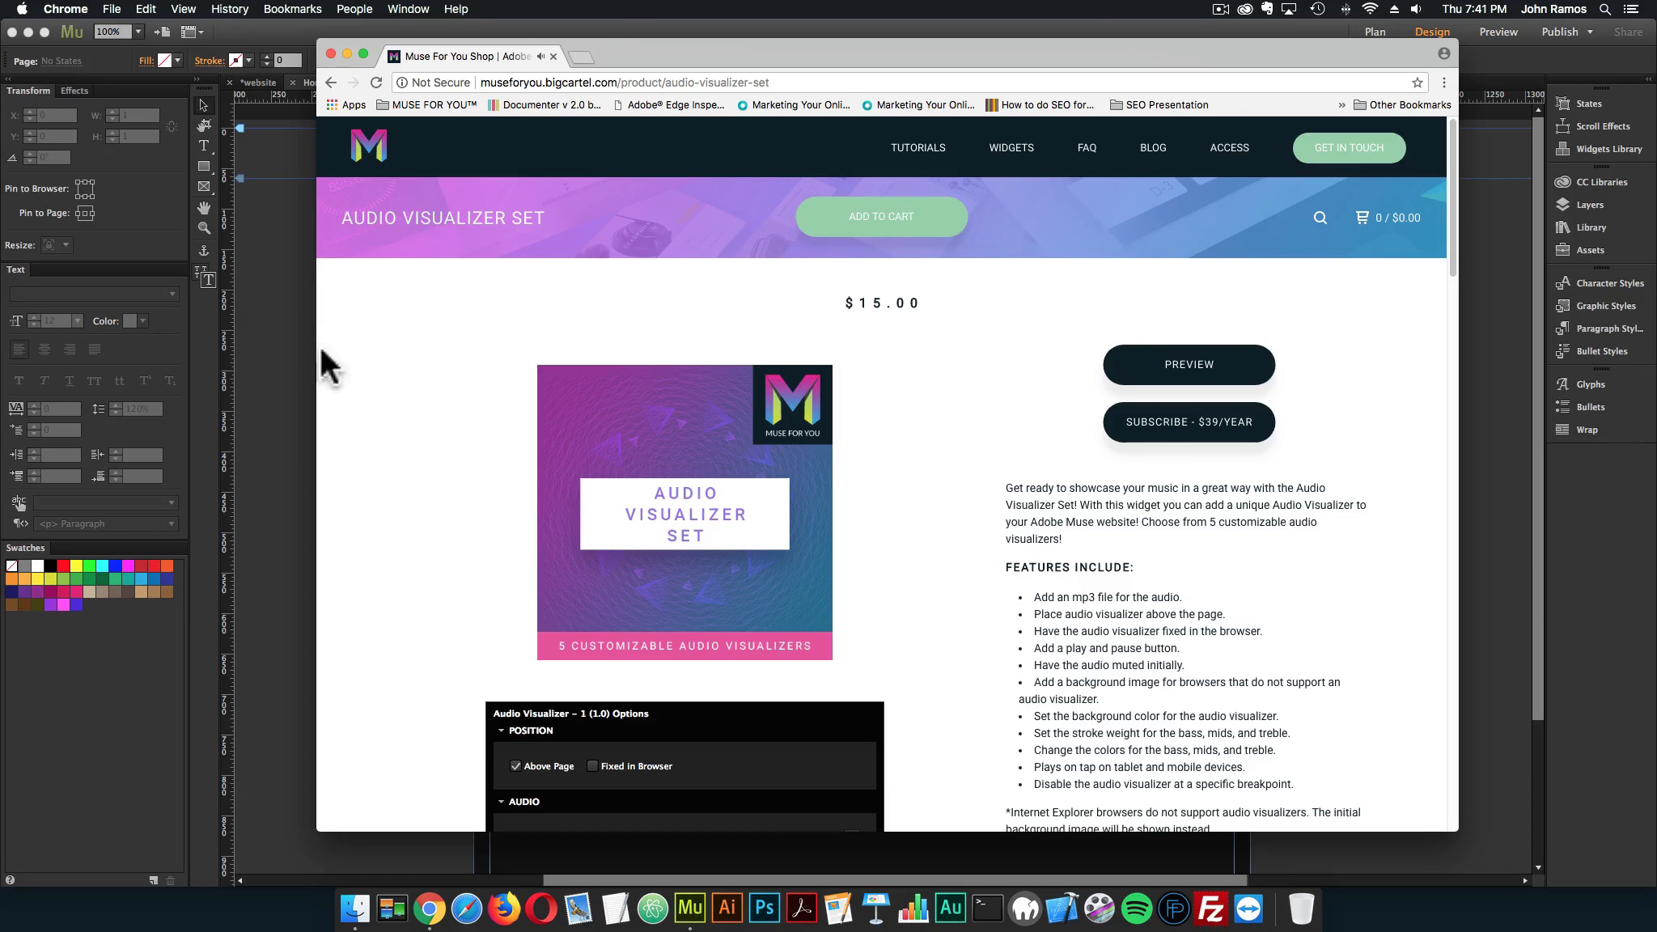
Open the museforyoushop.com site in a new browser tab
click(577, 58)
text(museforyo)
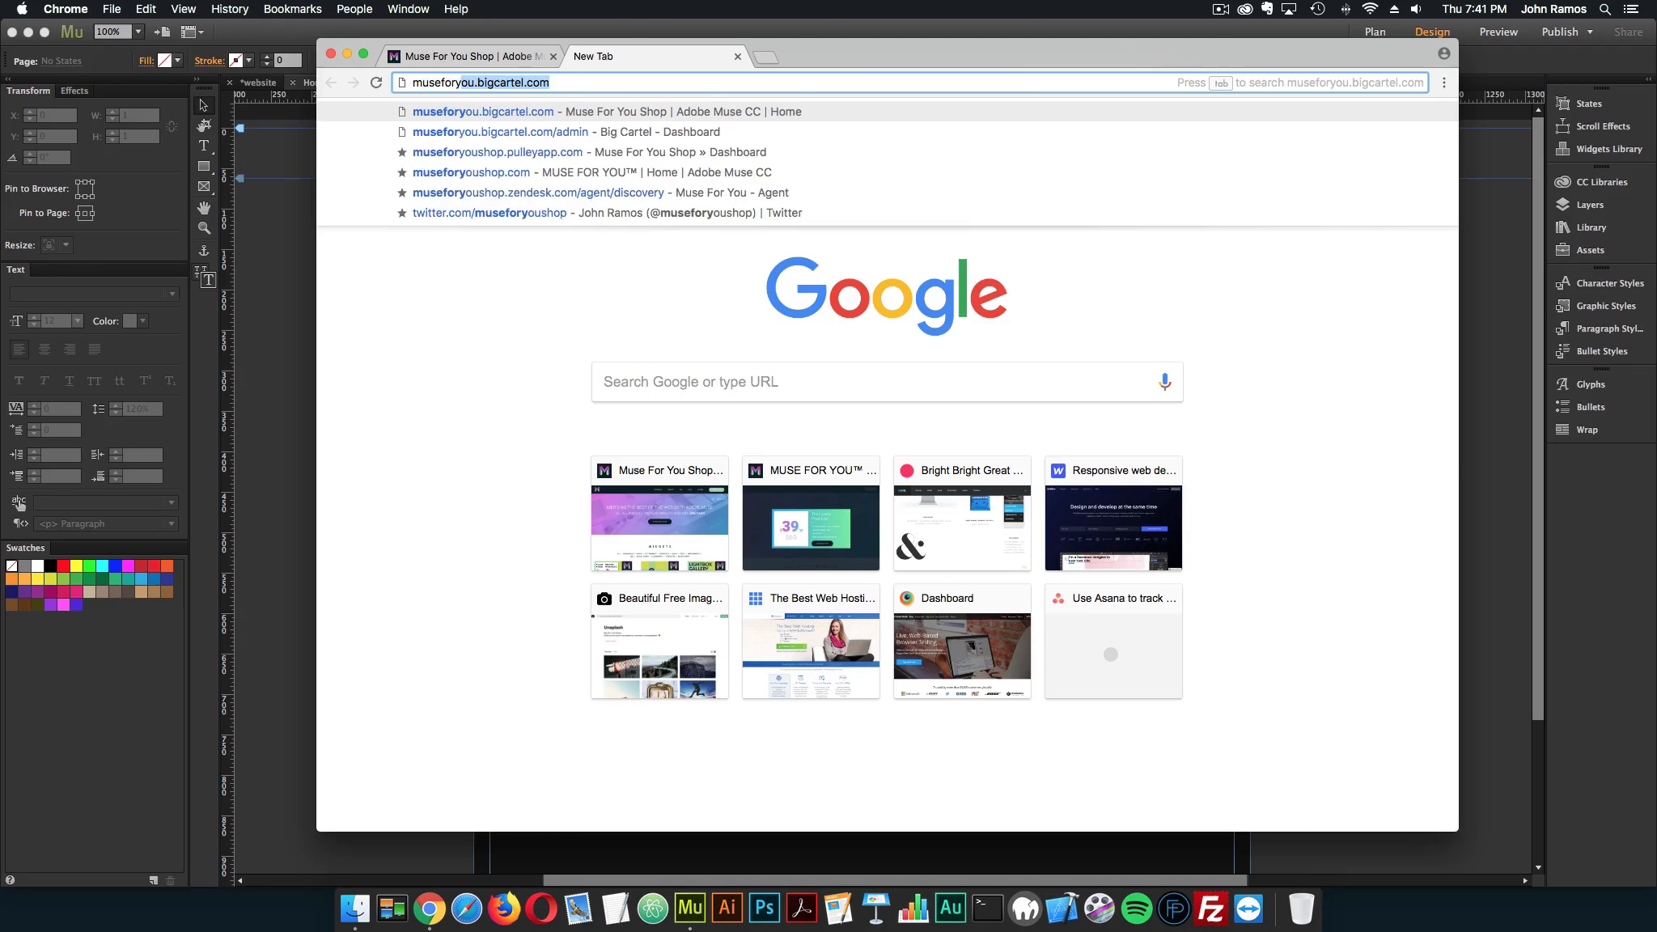
text(ushop.com)
key(Return)
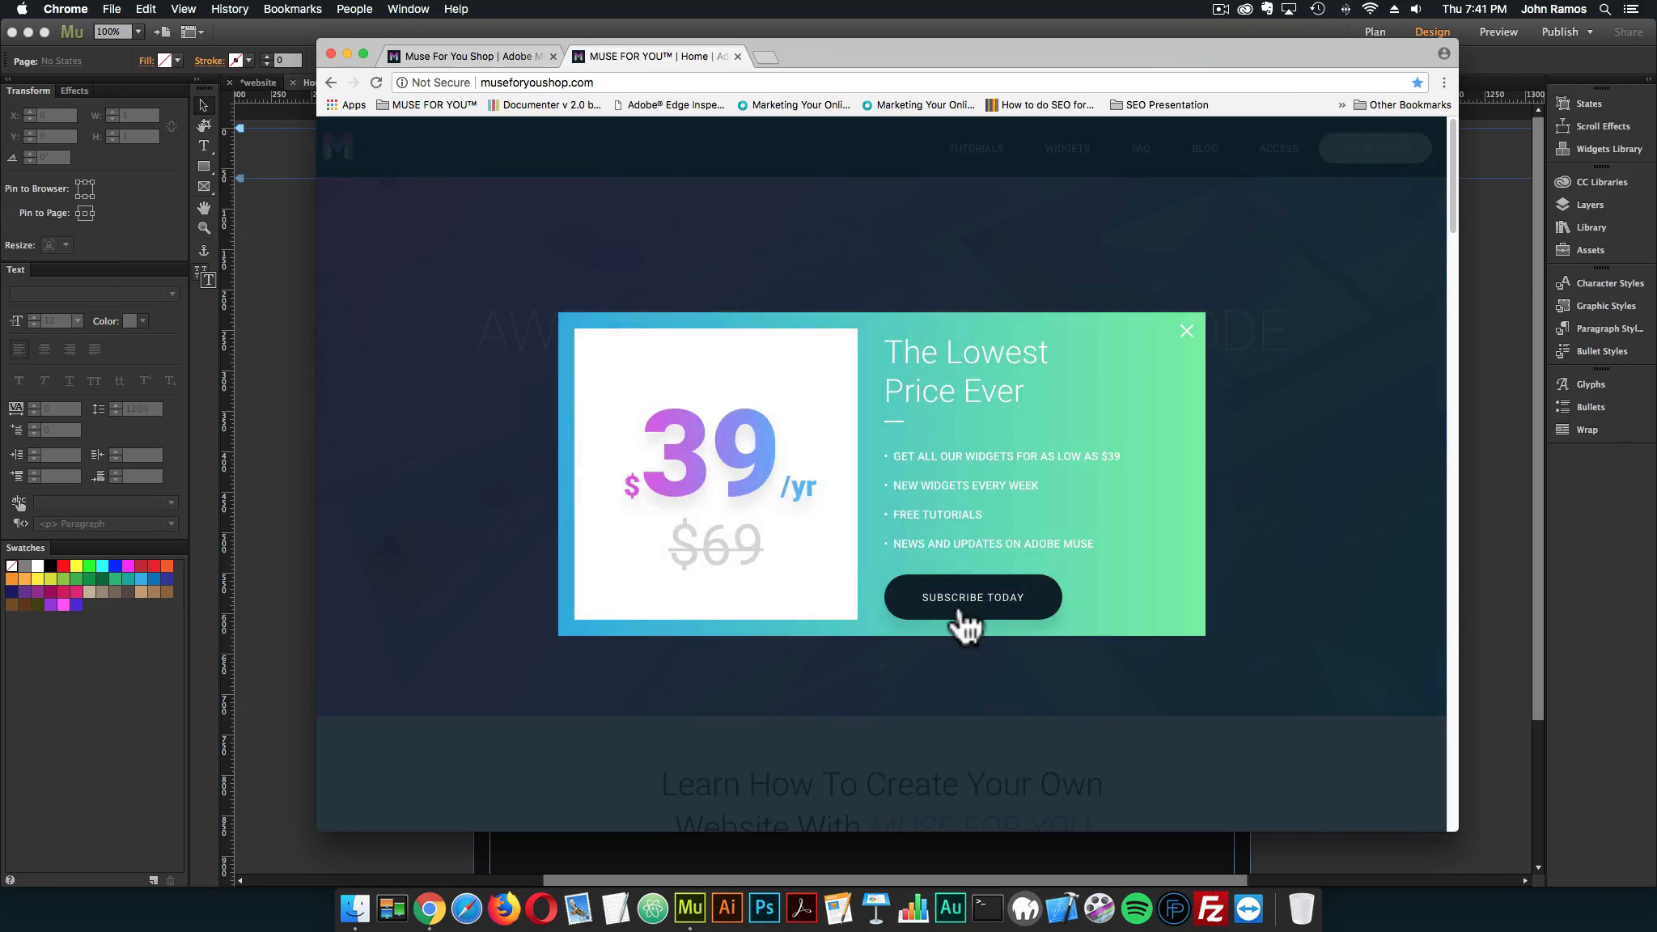
Enter the widget shop from the site's home page and open the Audio Visualizer Set product page
click(955, 612)
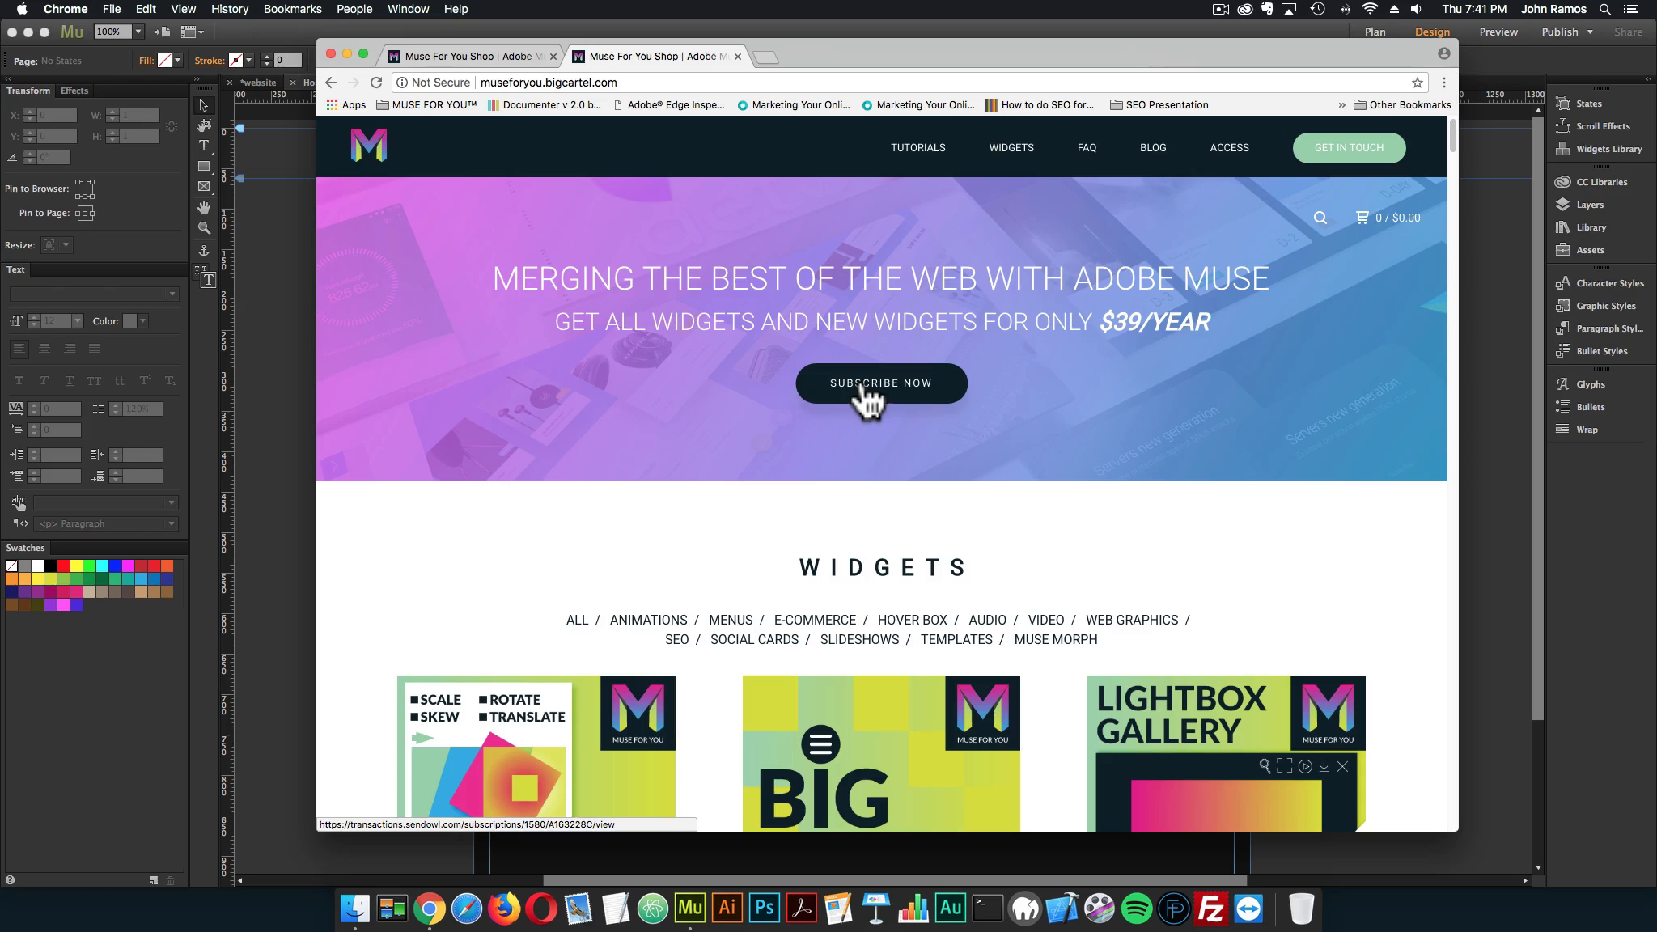
scroll(862, 384, down, 8)
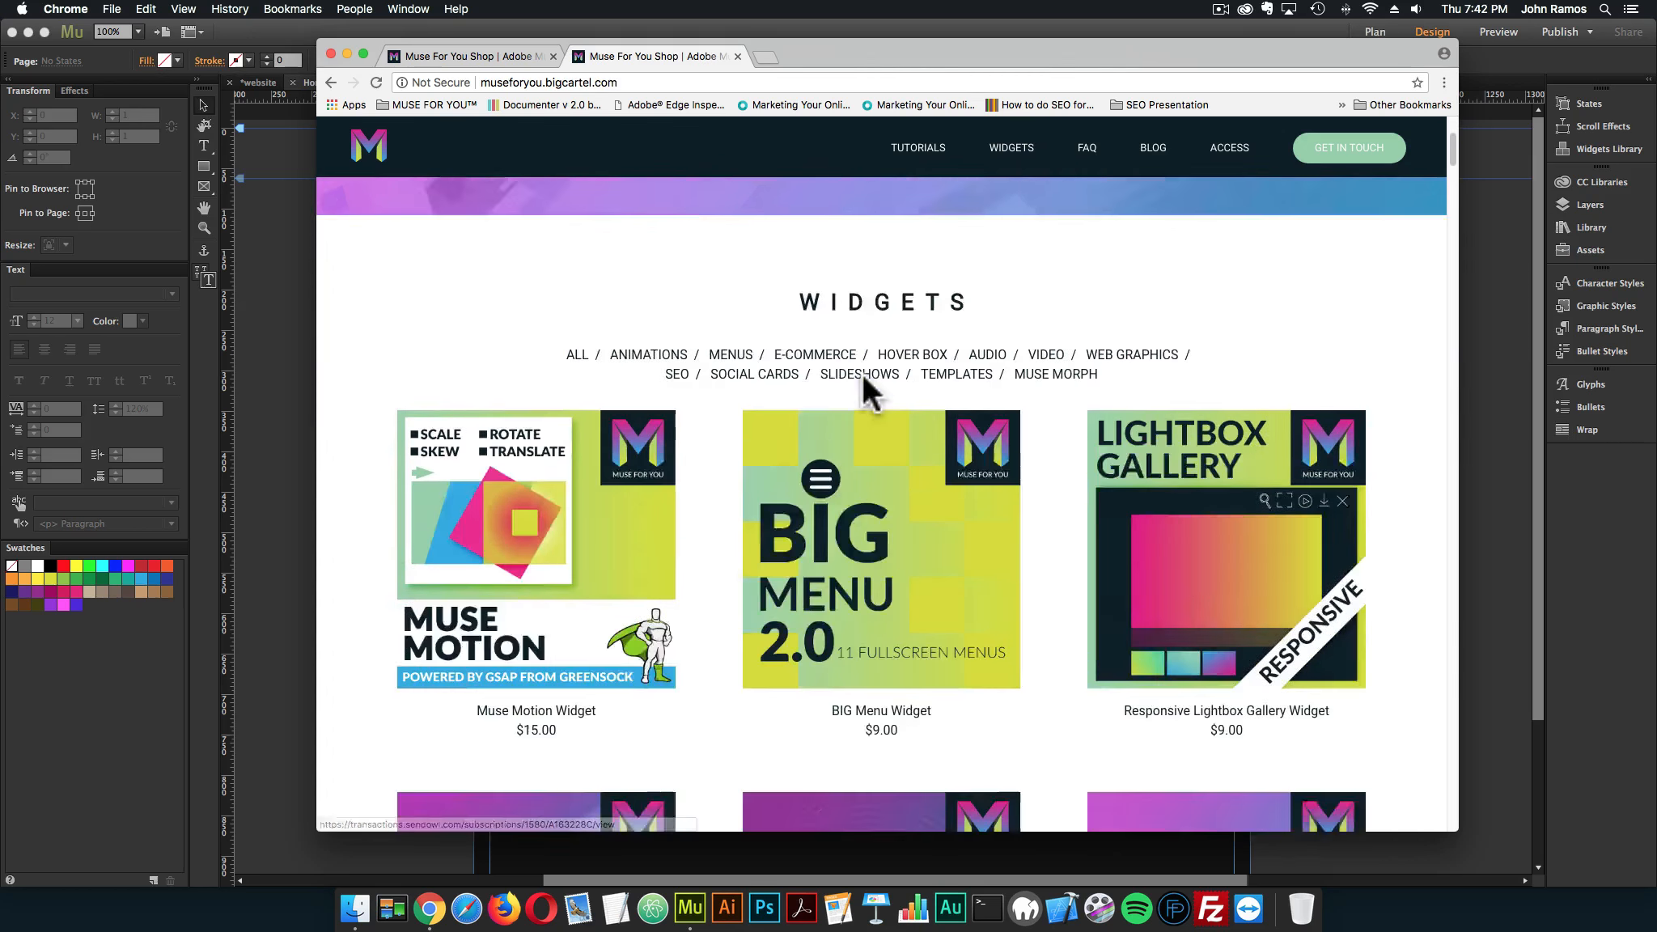
click(897, 554)
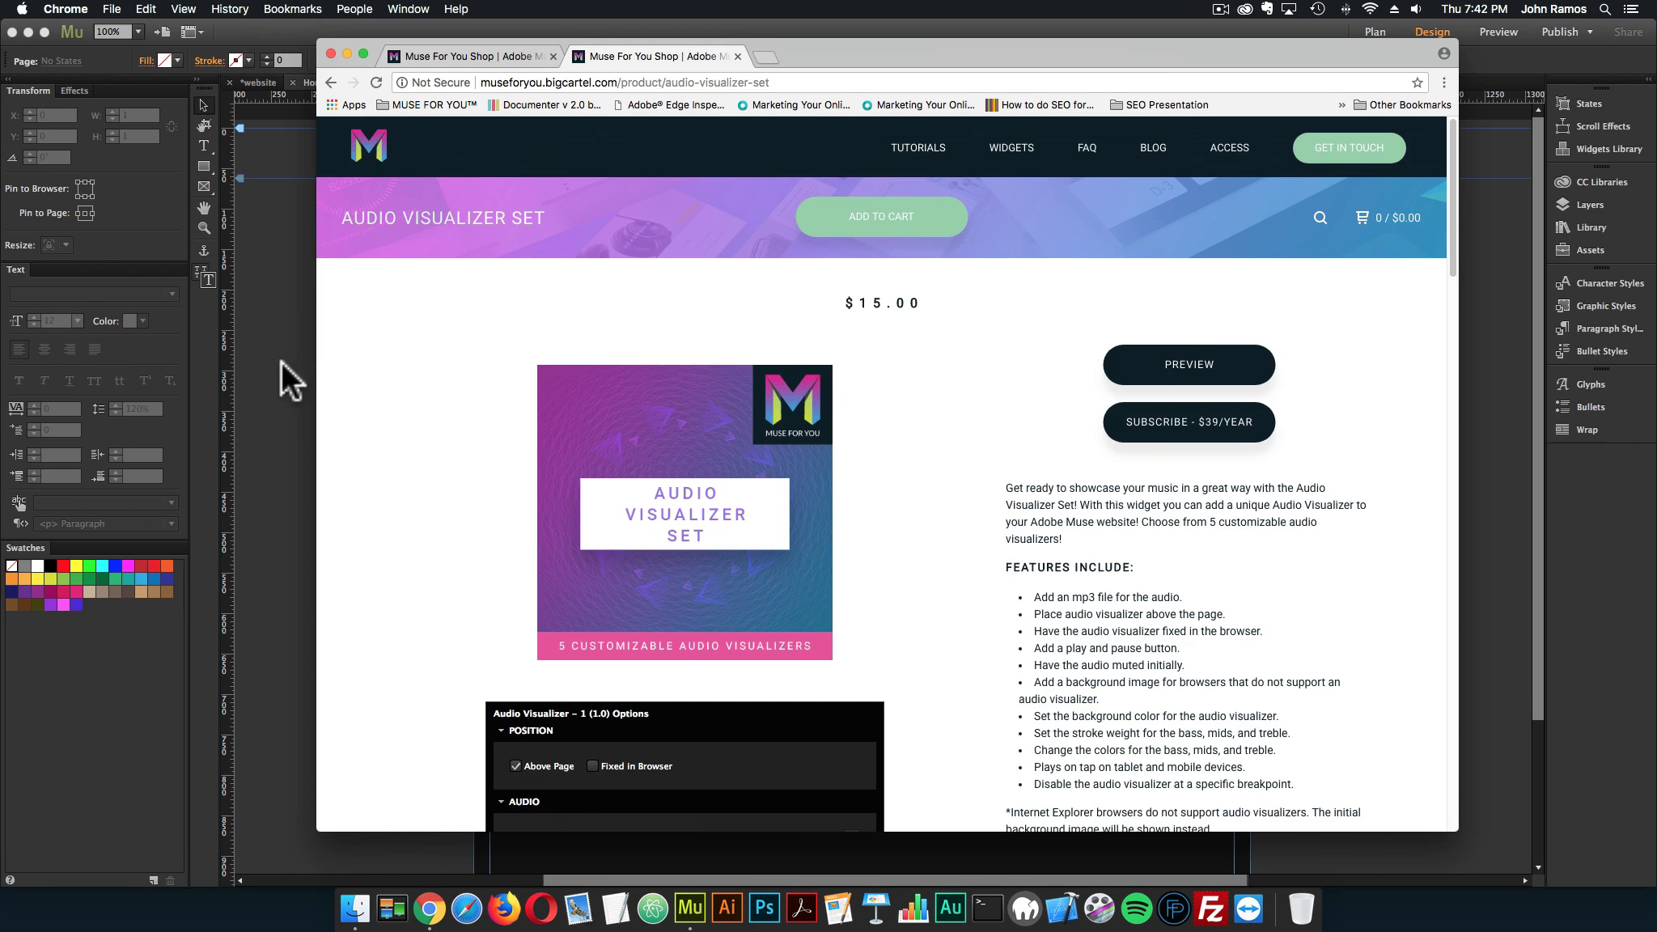
Switch to Adobe Muse and preview the Home page in the browser
click(281, 361)
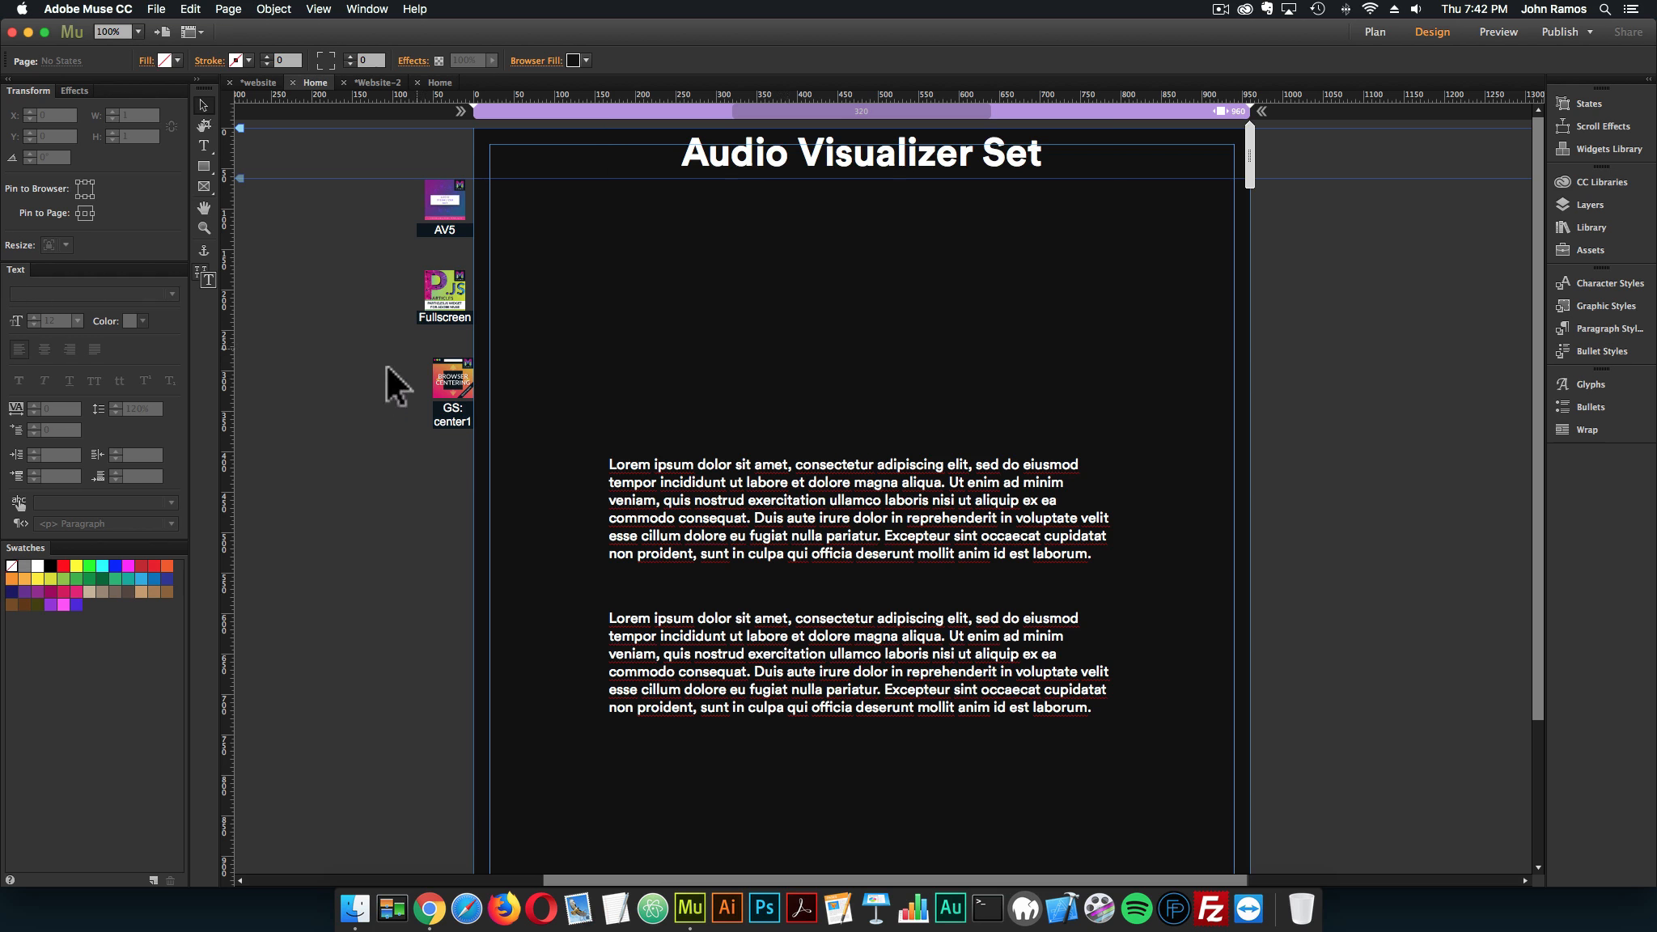
click(156, 8)
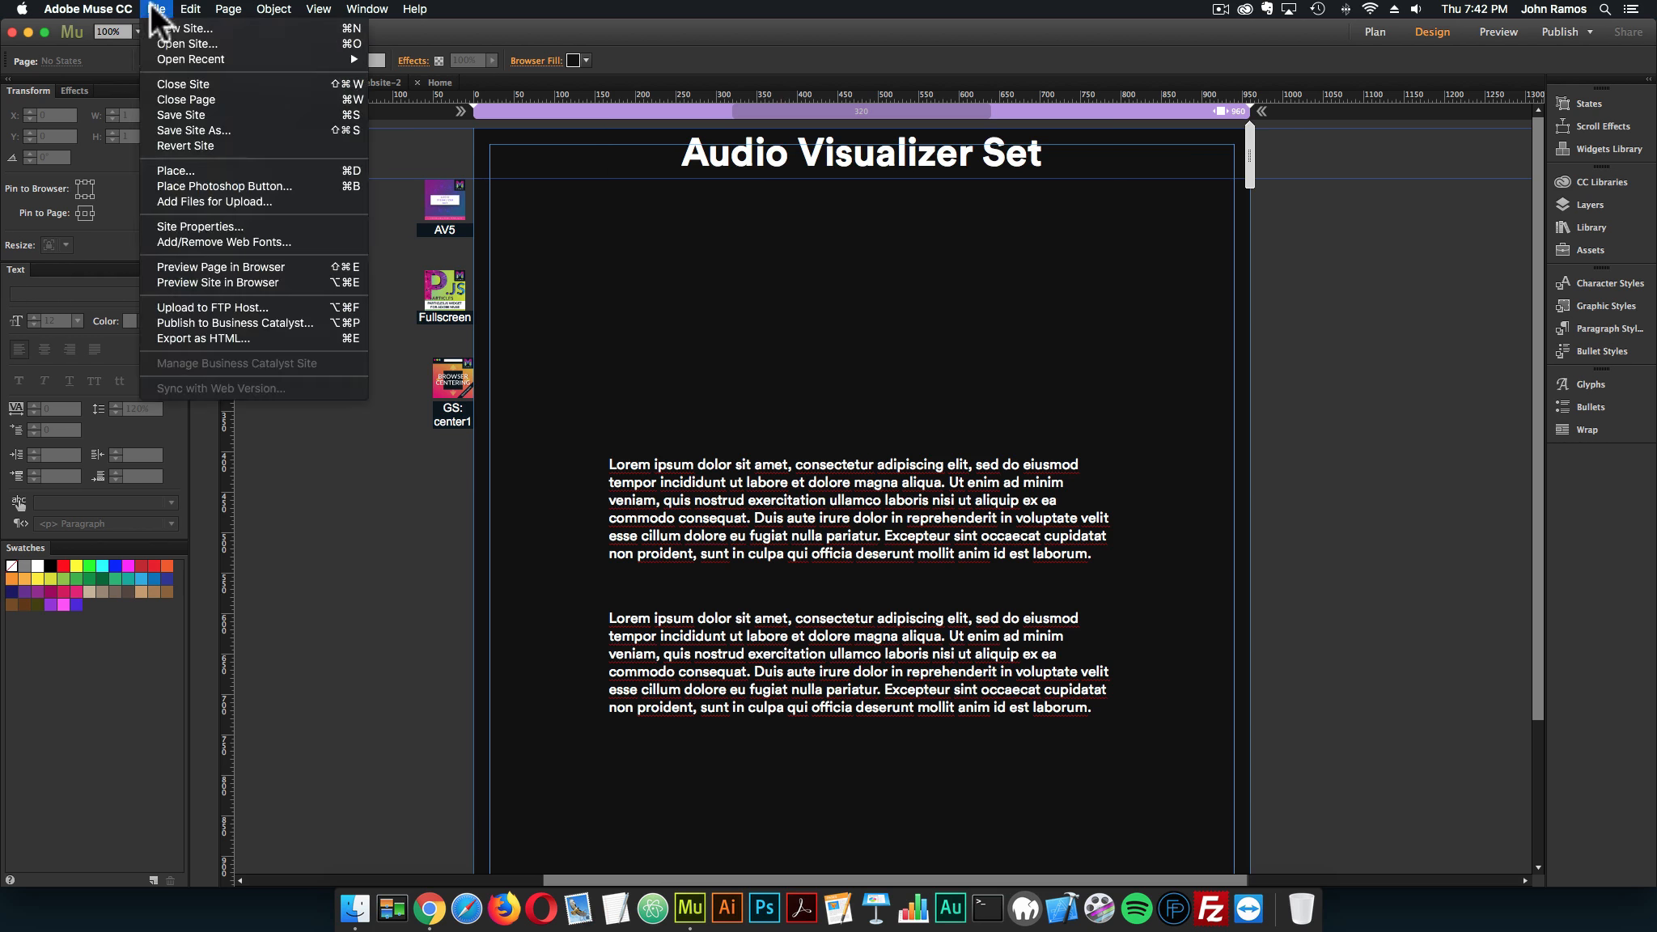
click(203, 266)
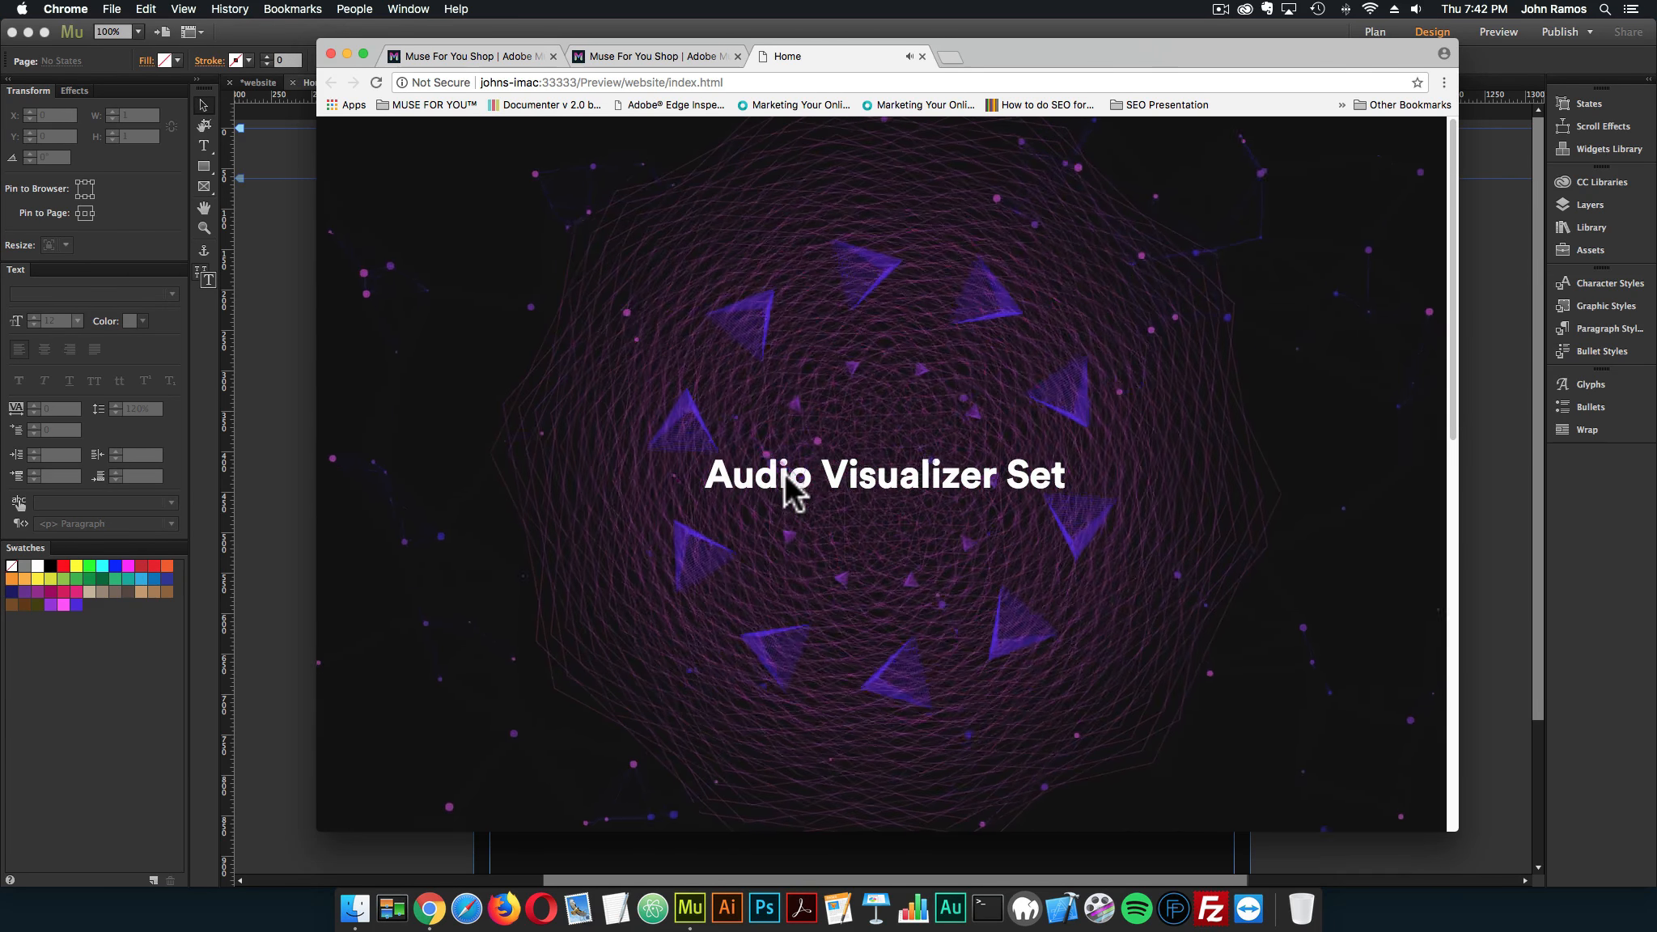
Lower the volume and examine how the visualizer background behaves behind the title and text while scrolling through the previewed page
key(XF86AudioLowerVolume)
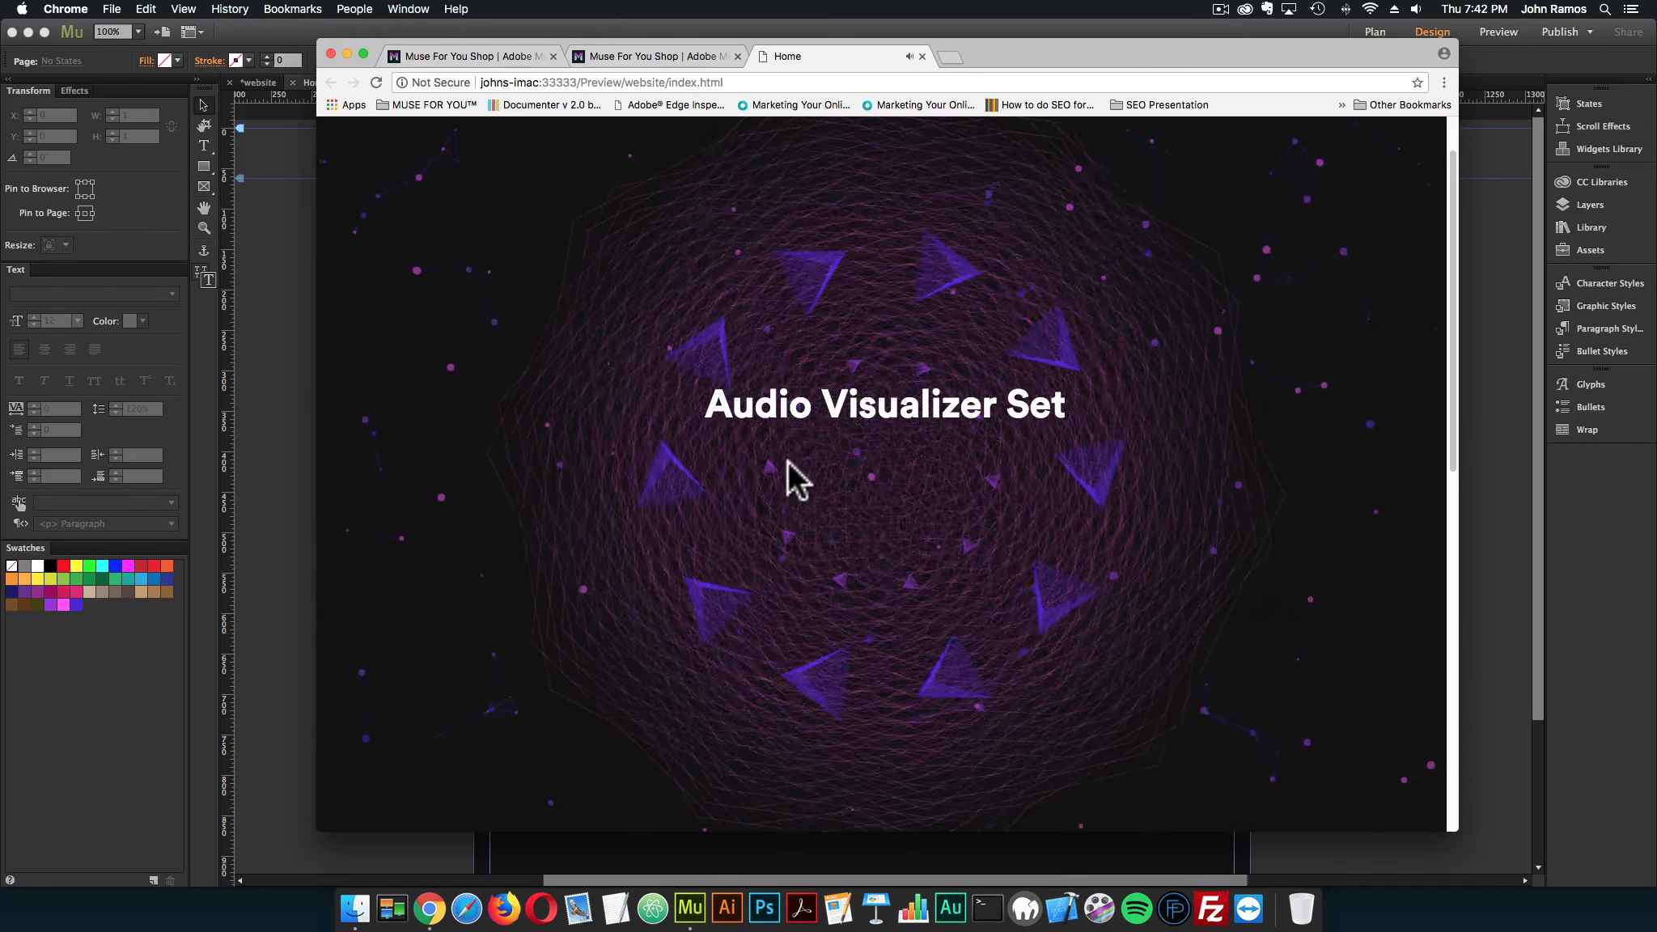
scroll(797, 483, down, 5)
scroll(786, 459, down, 5)
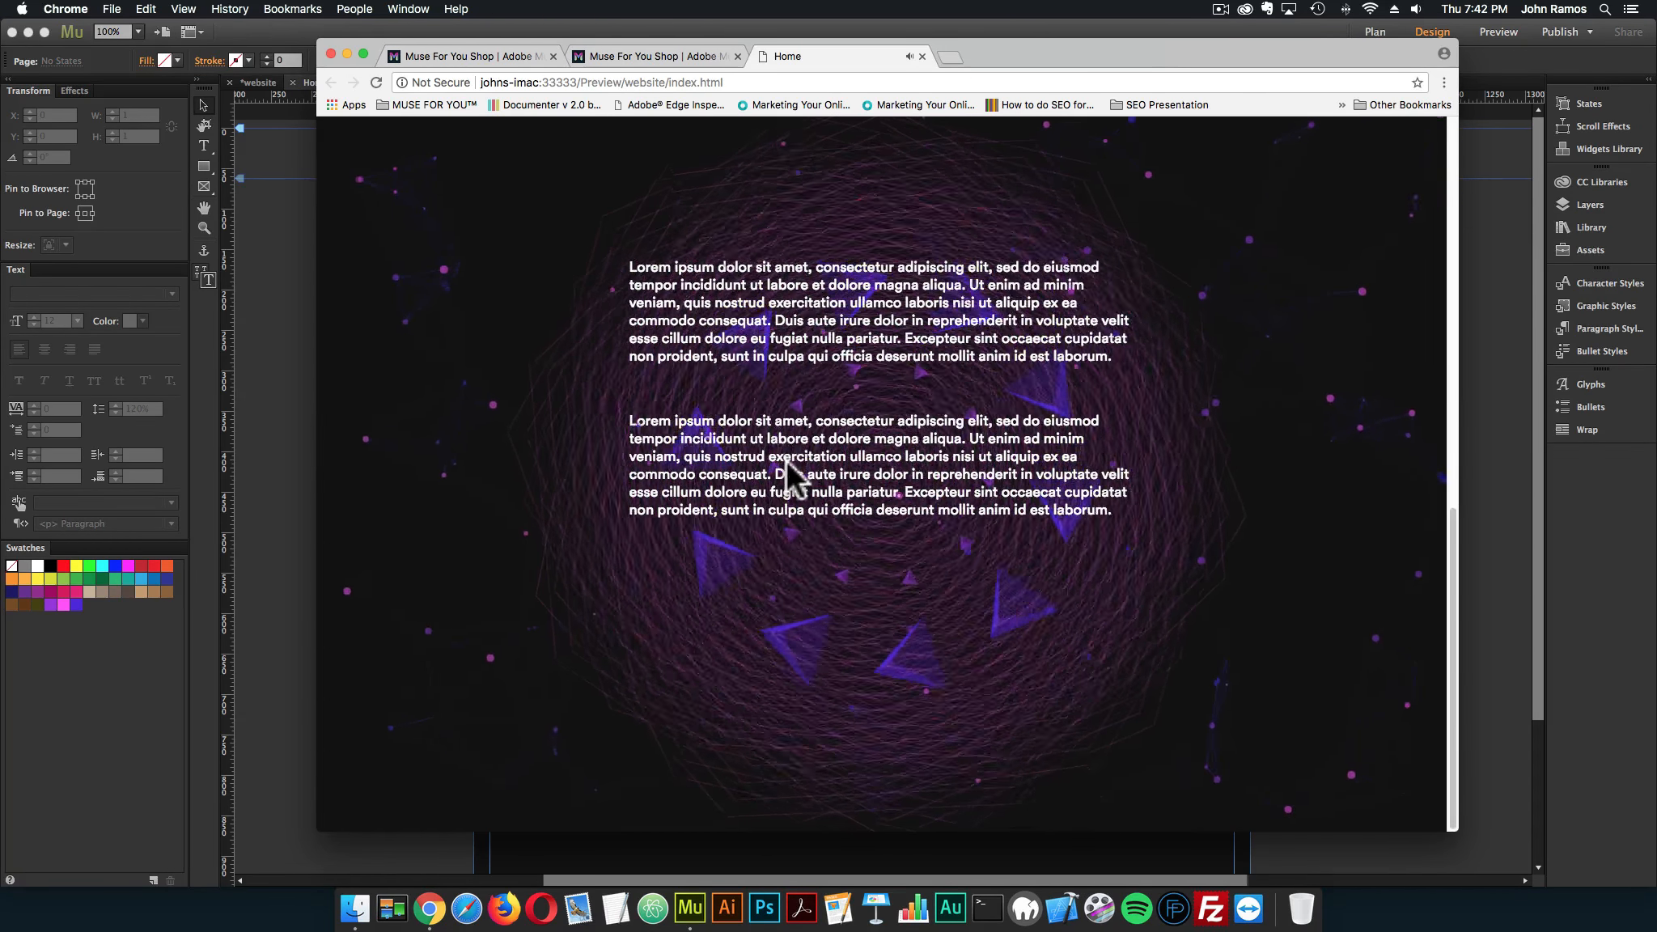
scroll(787, 461, up, 10)
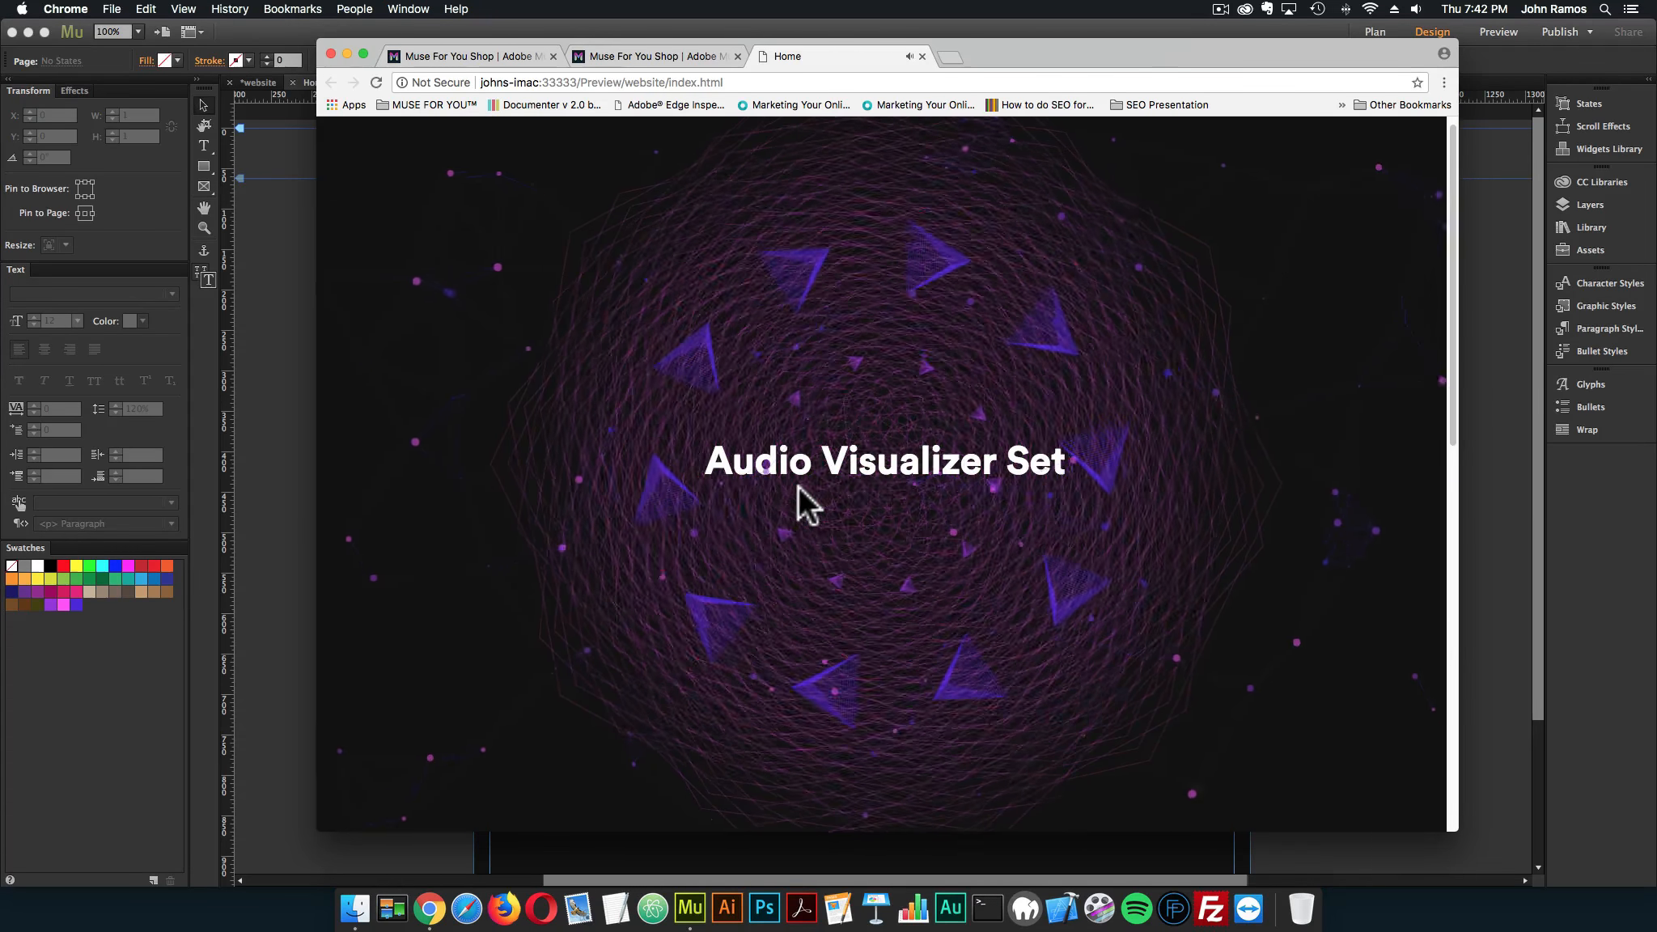
scroll(798, 487, down, 5)
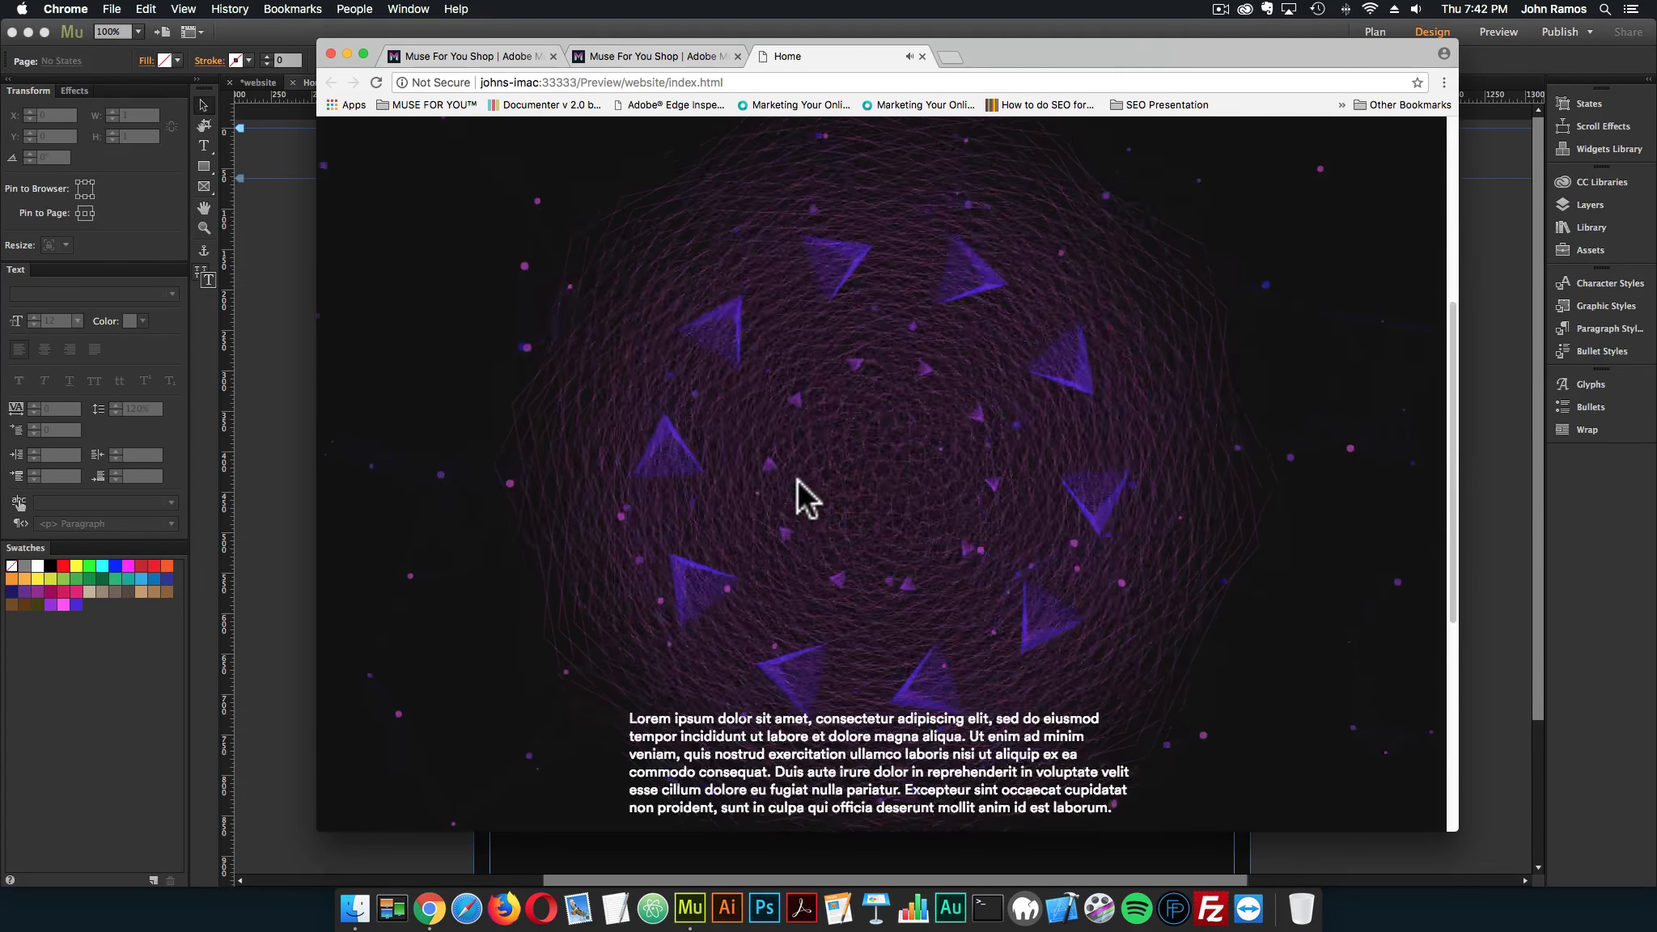
scroll(798, 483, up, 5)
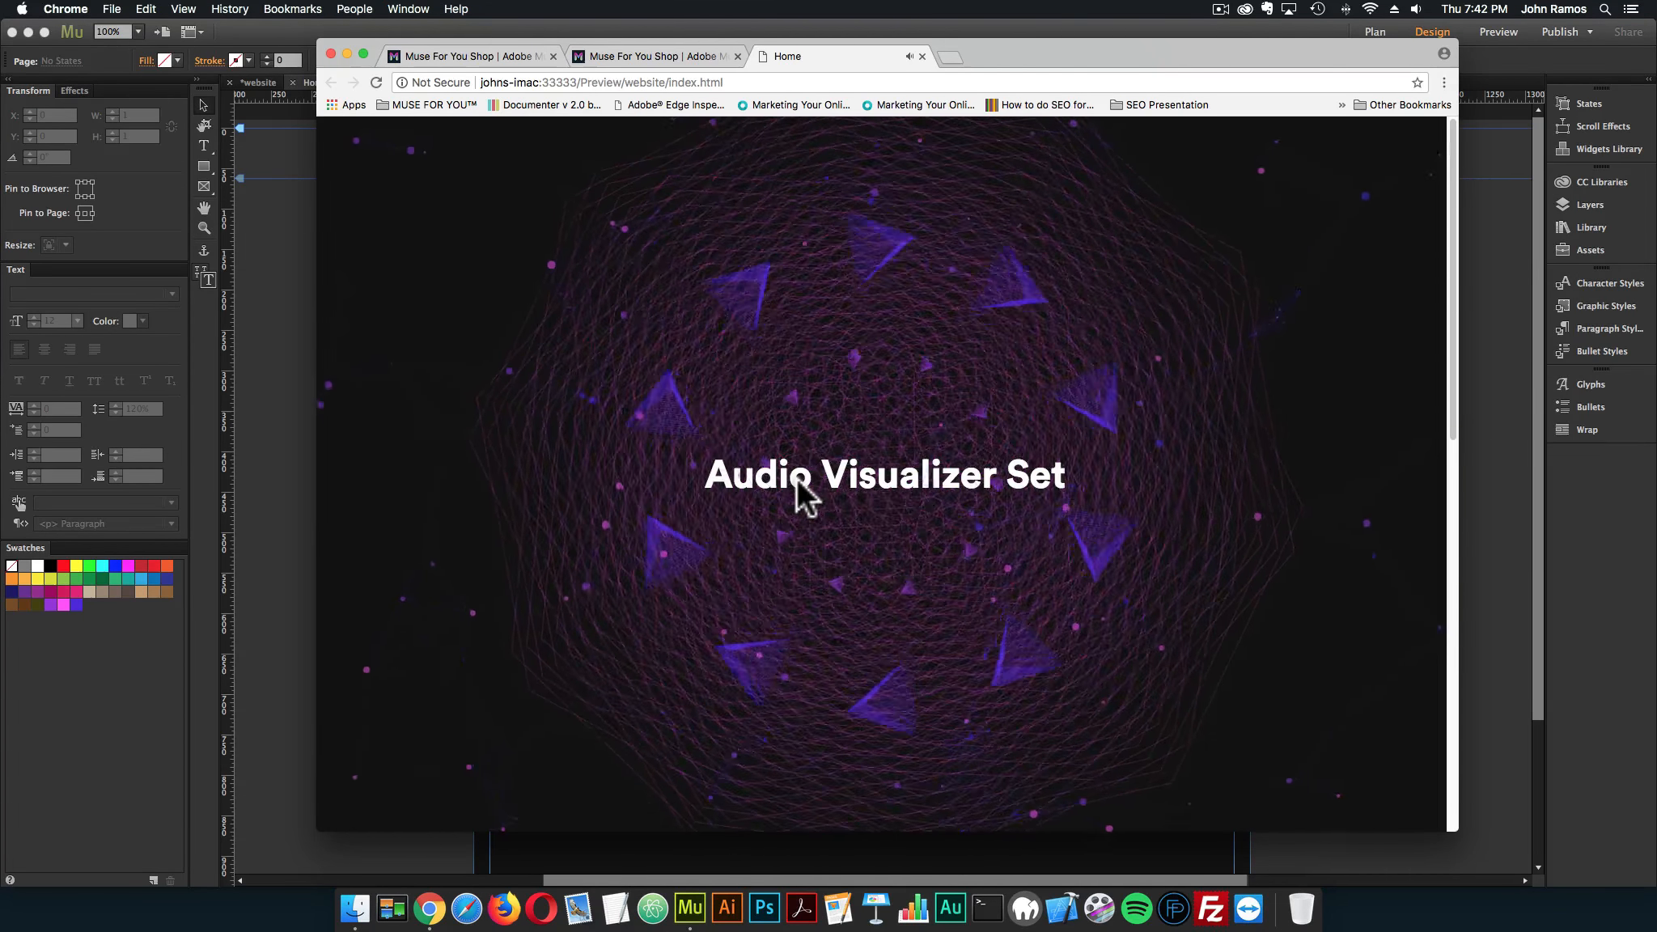
scroll(805, 373, down, 5)
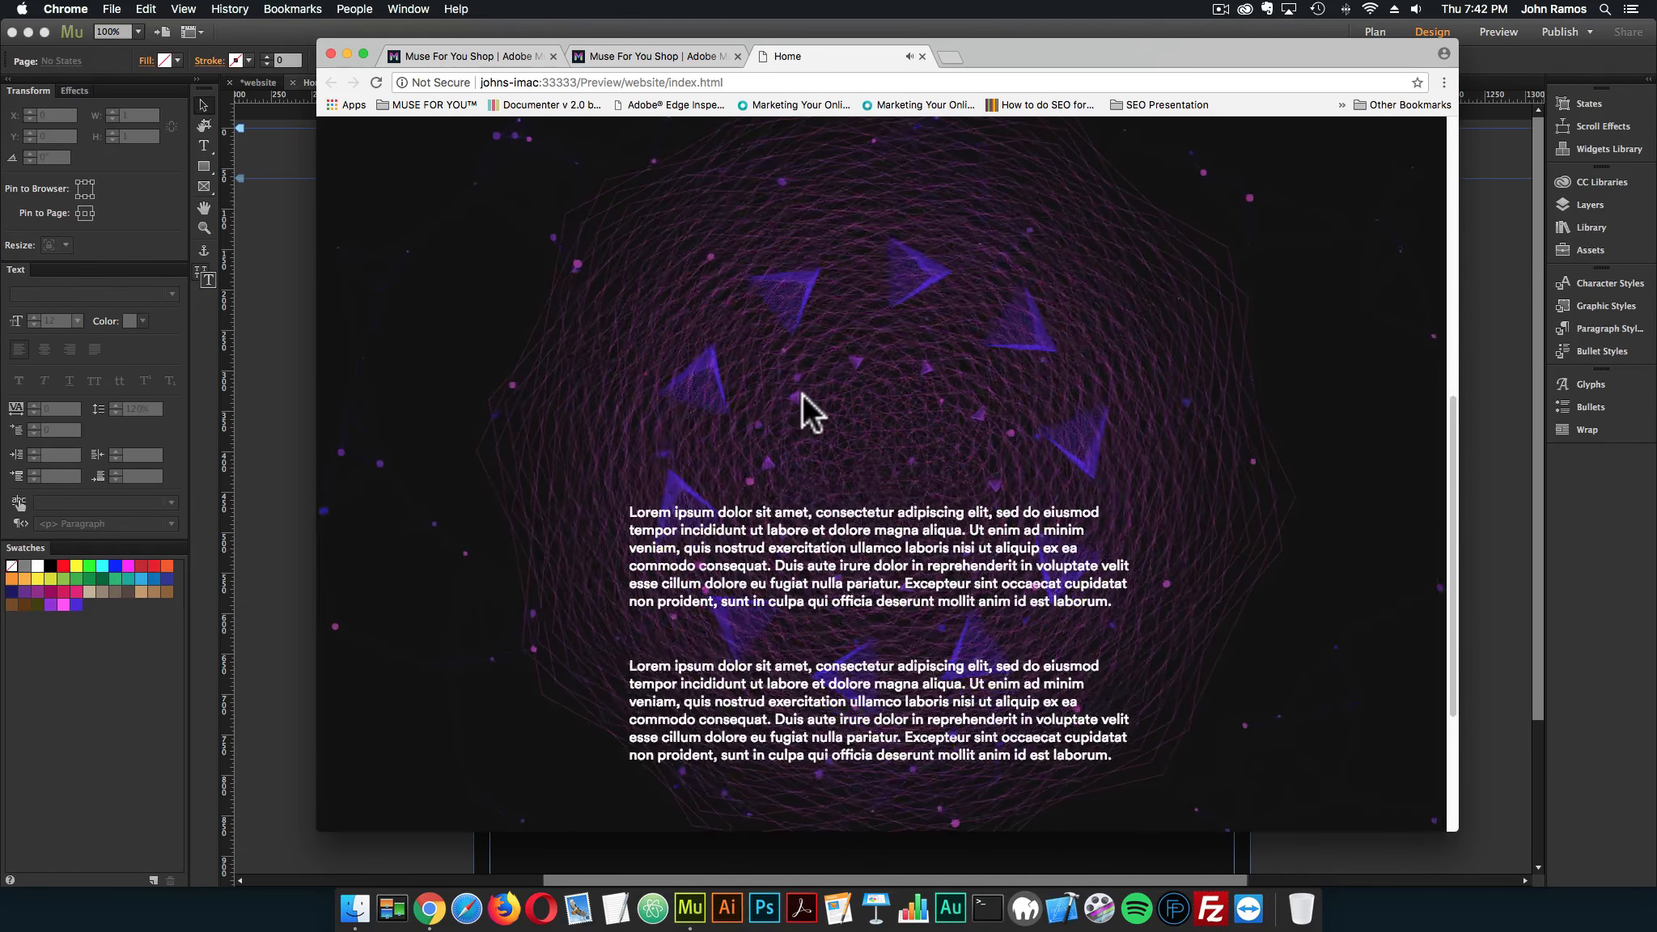
scroll(801, 399, up, 5)
scroll(801, 398, down, 5)
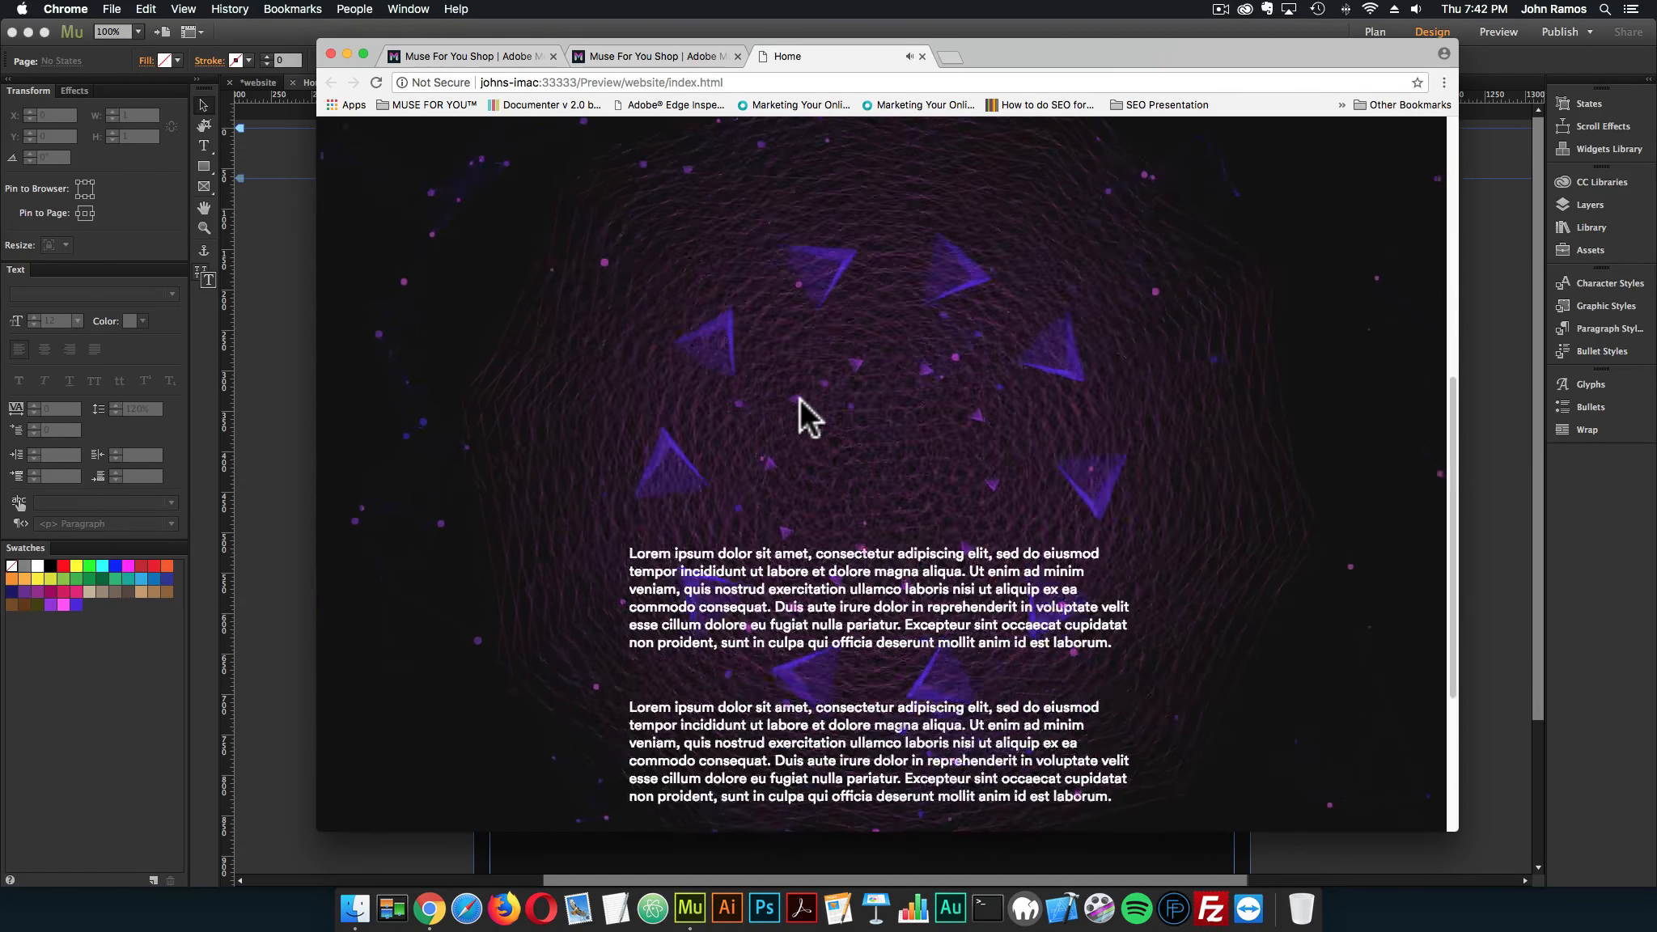
Close the previewed page's browser tab, return to Adobe Muse and bring up the blank Home page
scroll(800, 400, up, 5)
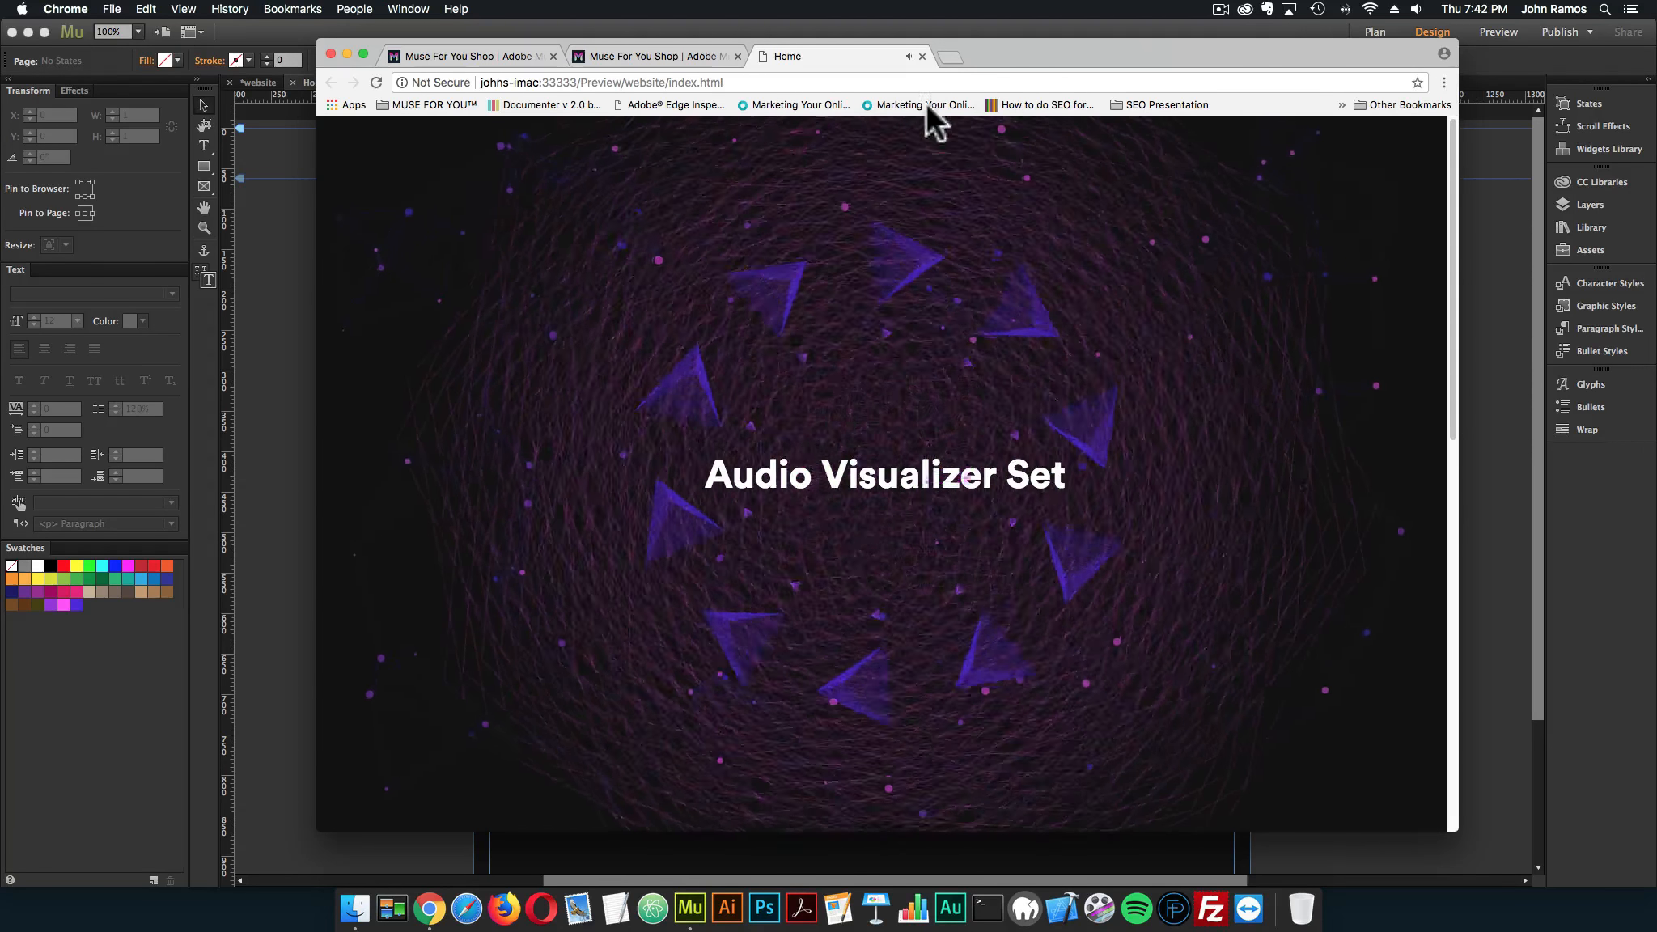
click(921, 53)
click(289, 357)
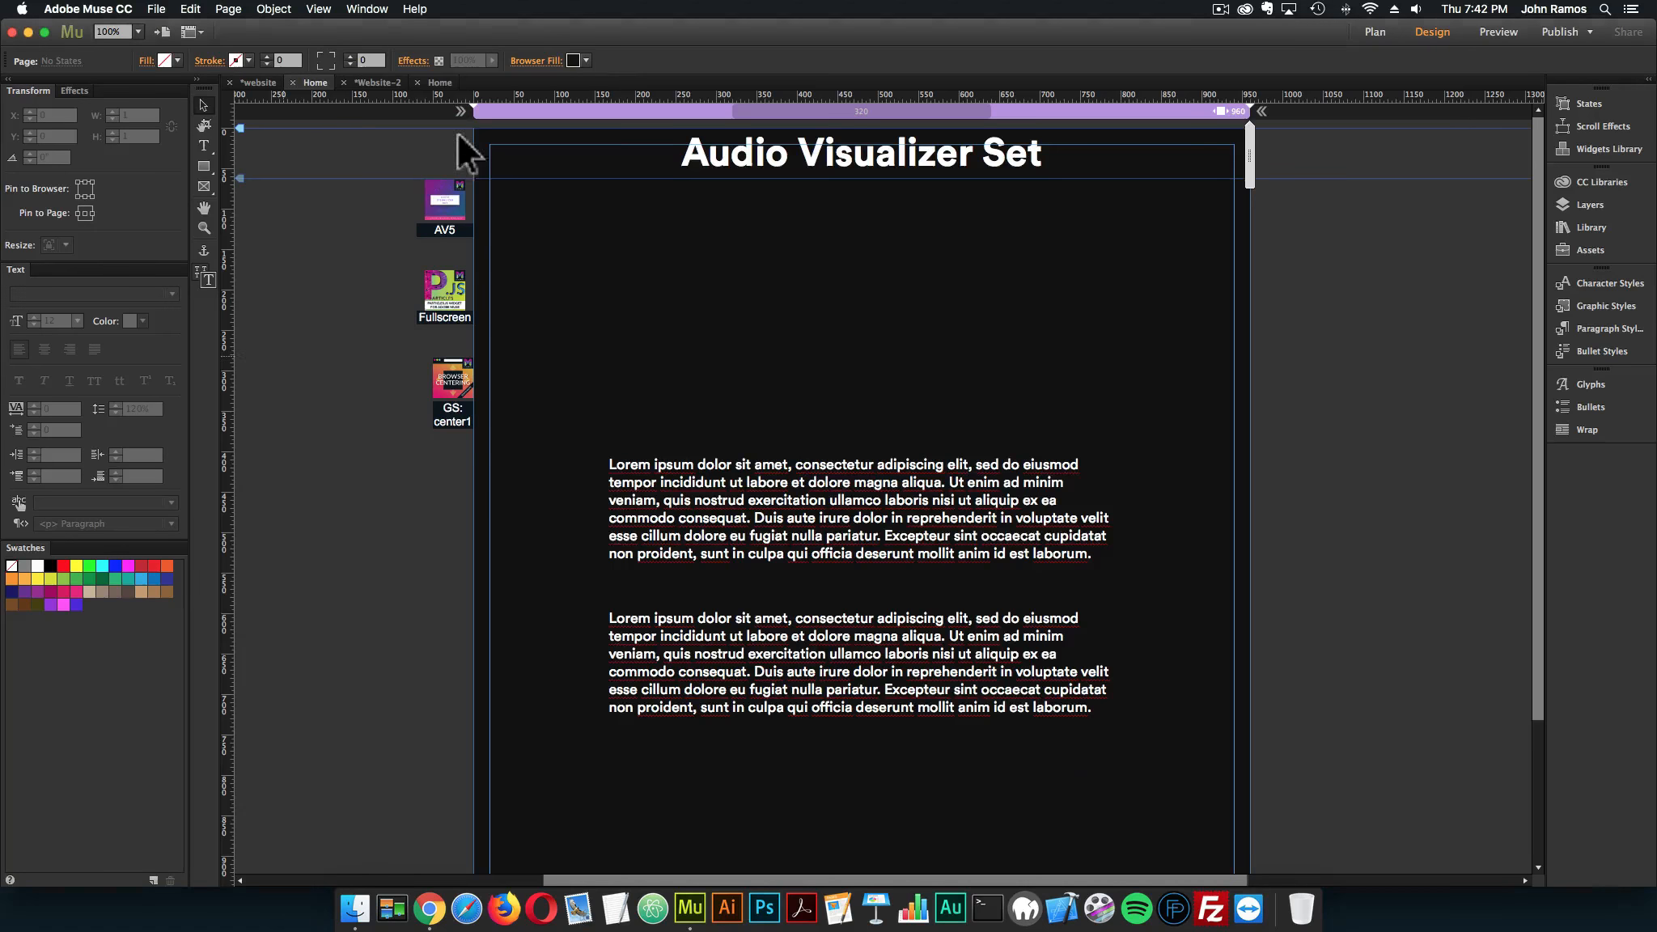
click(444, 82)
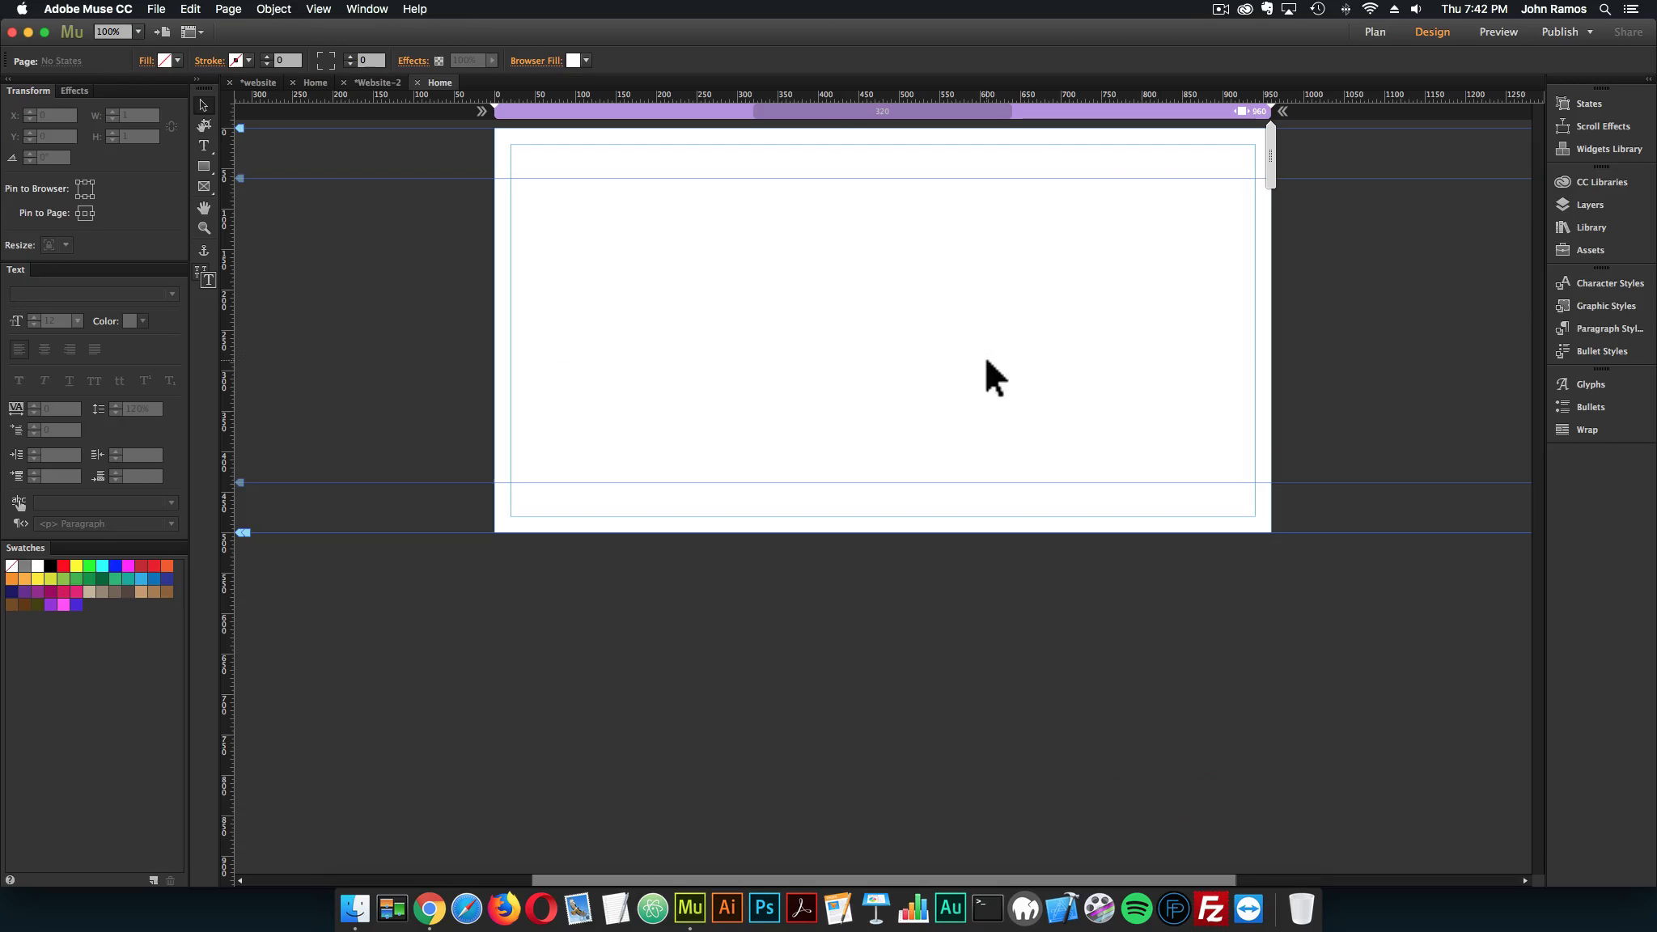
Set the blank Home page's browser fill to the hex color #121212
click(584, 60)
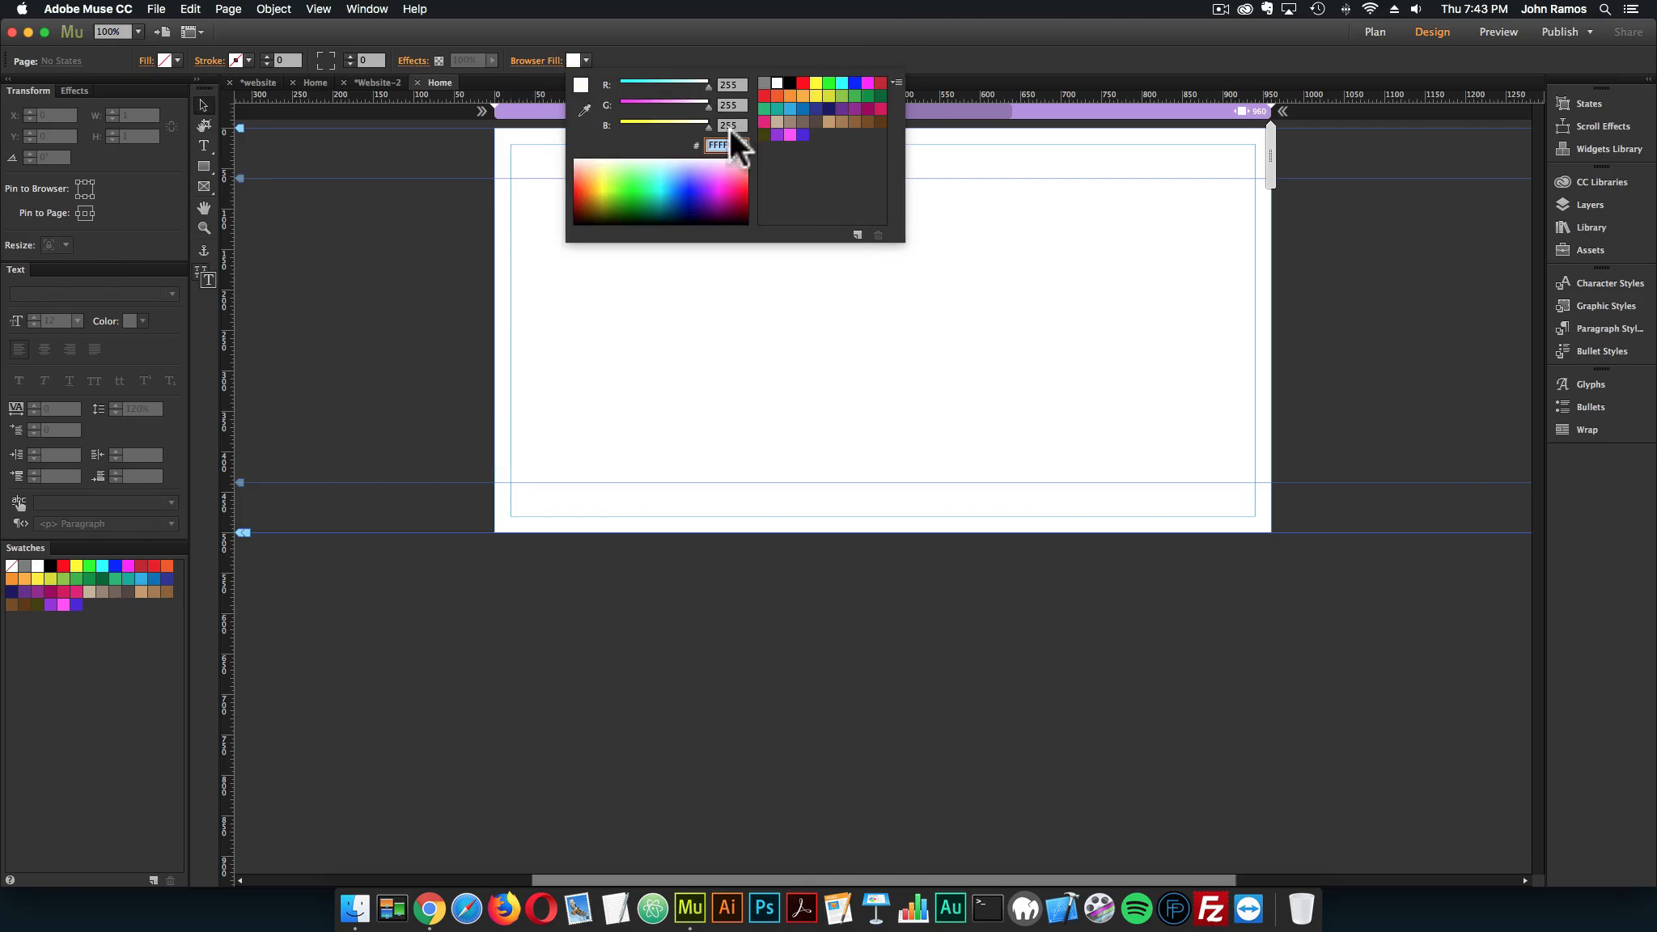
text(12121)
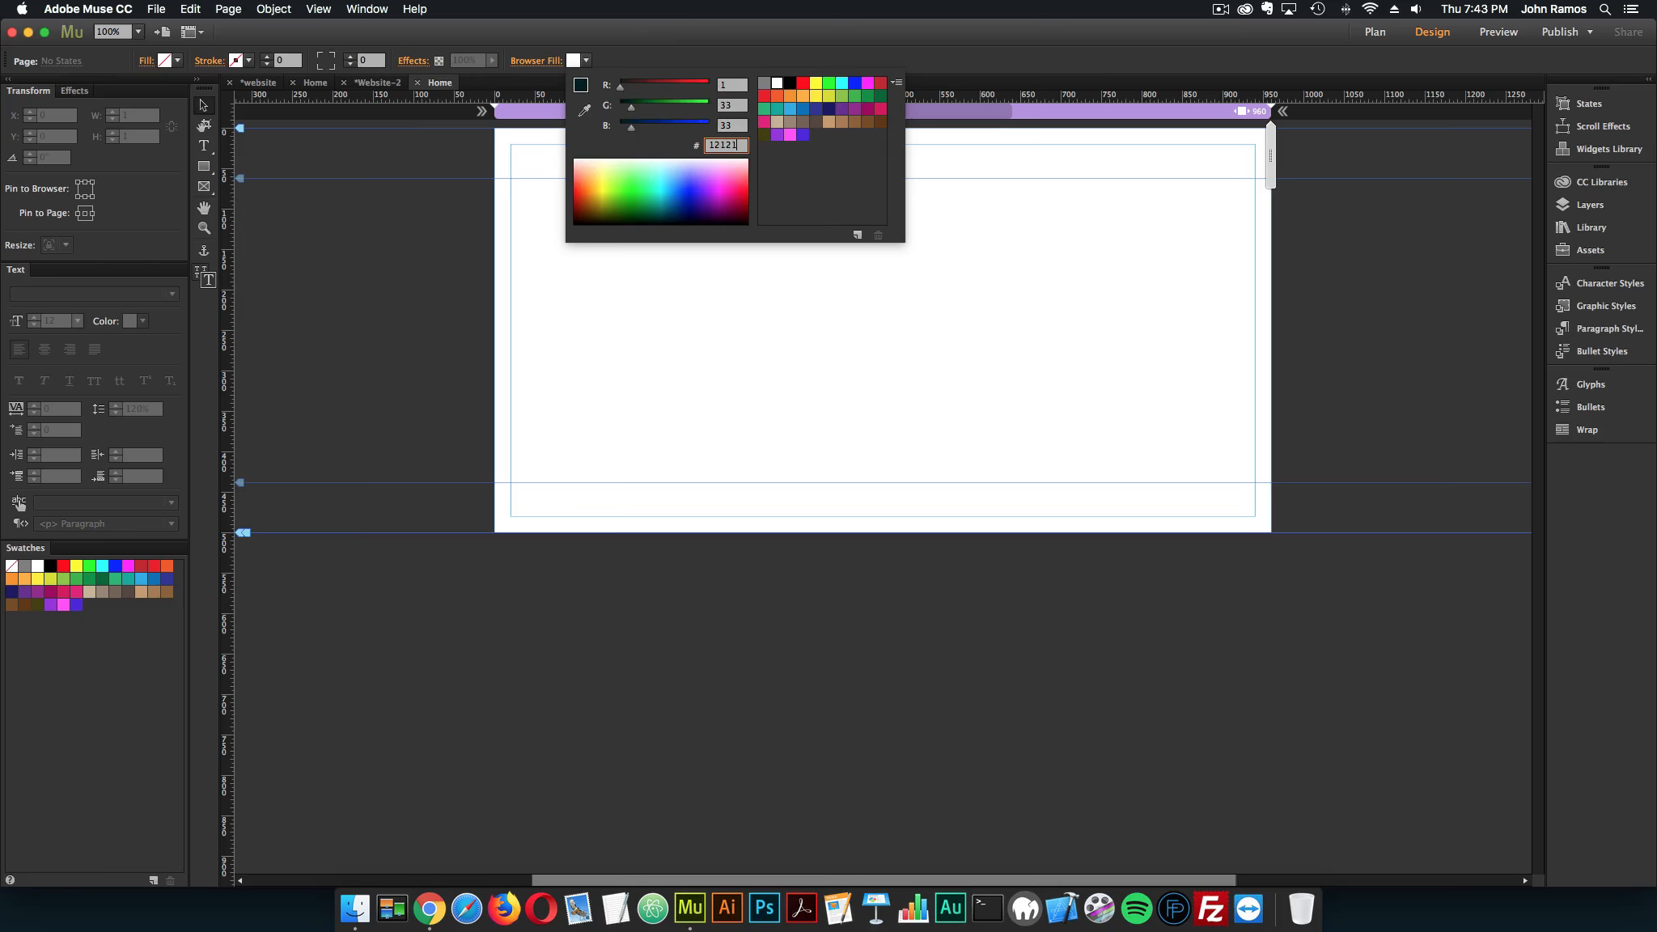
text(2)
key(Return)
click(856, 345)
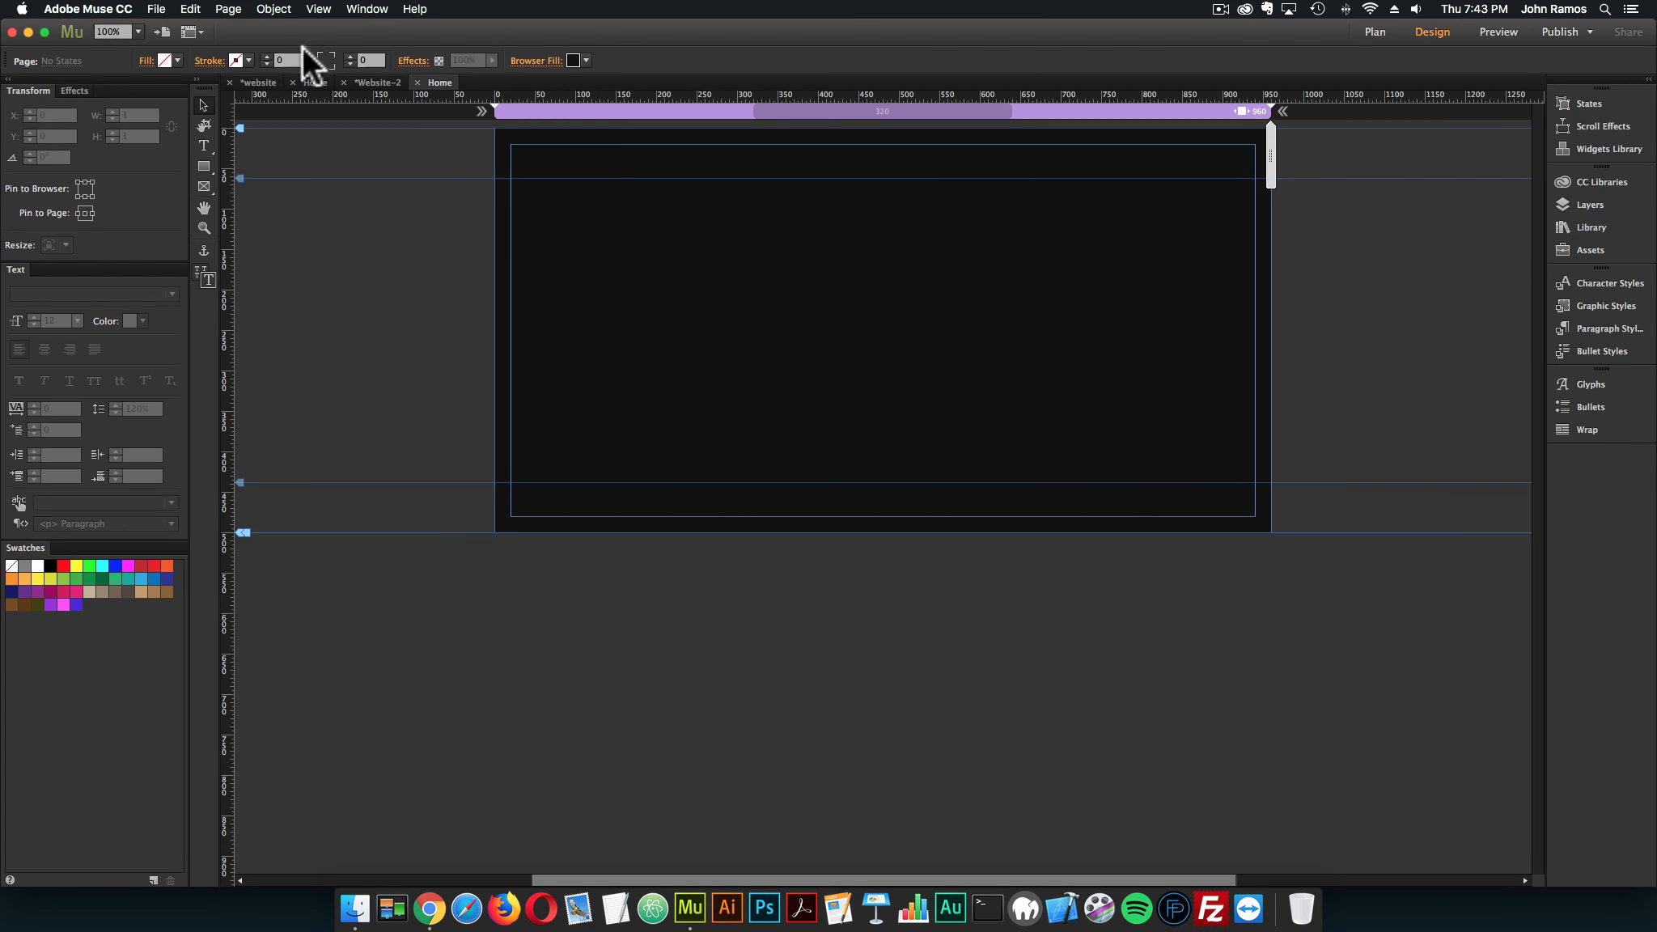
click(367, 10)
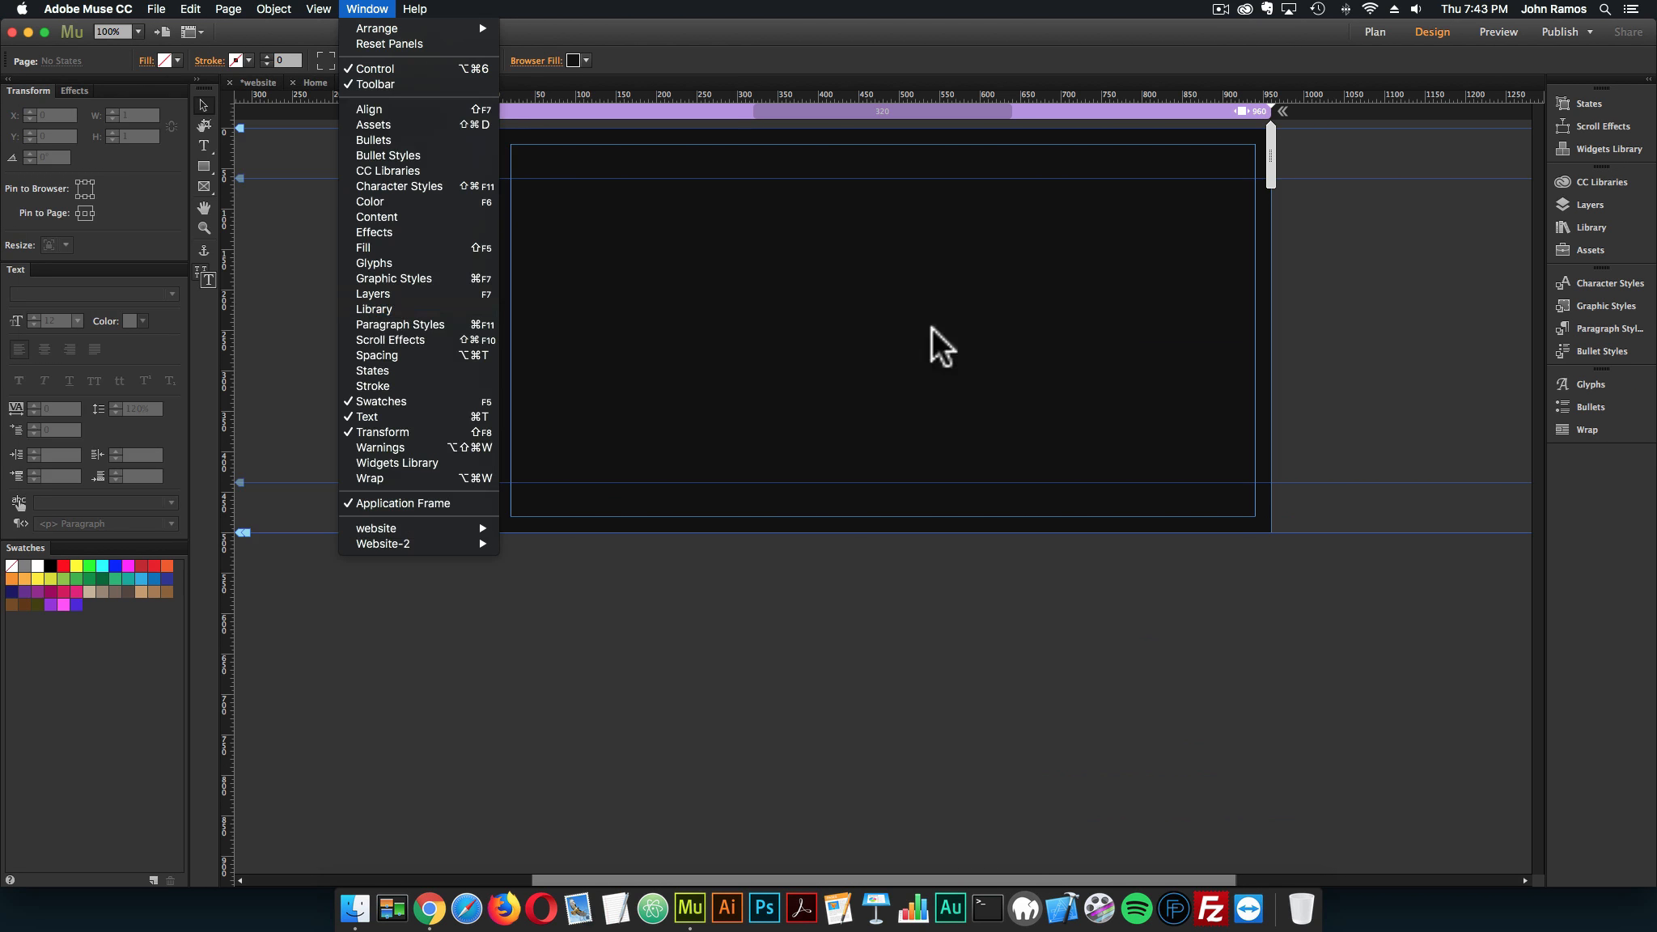
click(1189, 346)
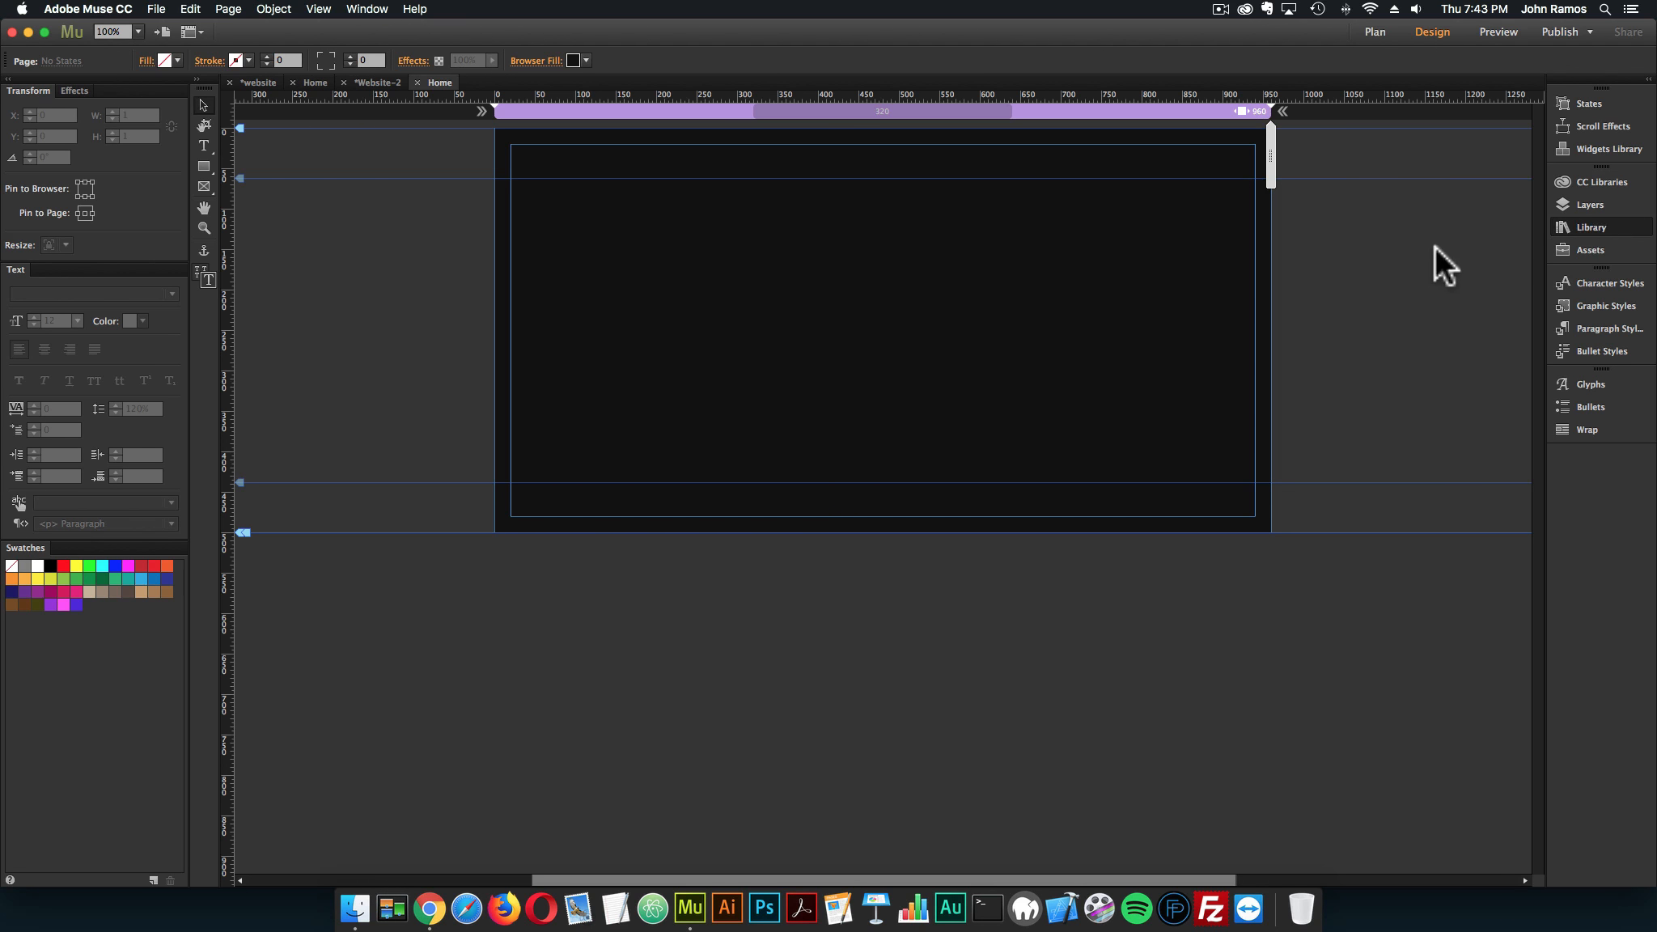
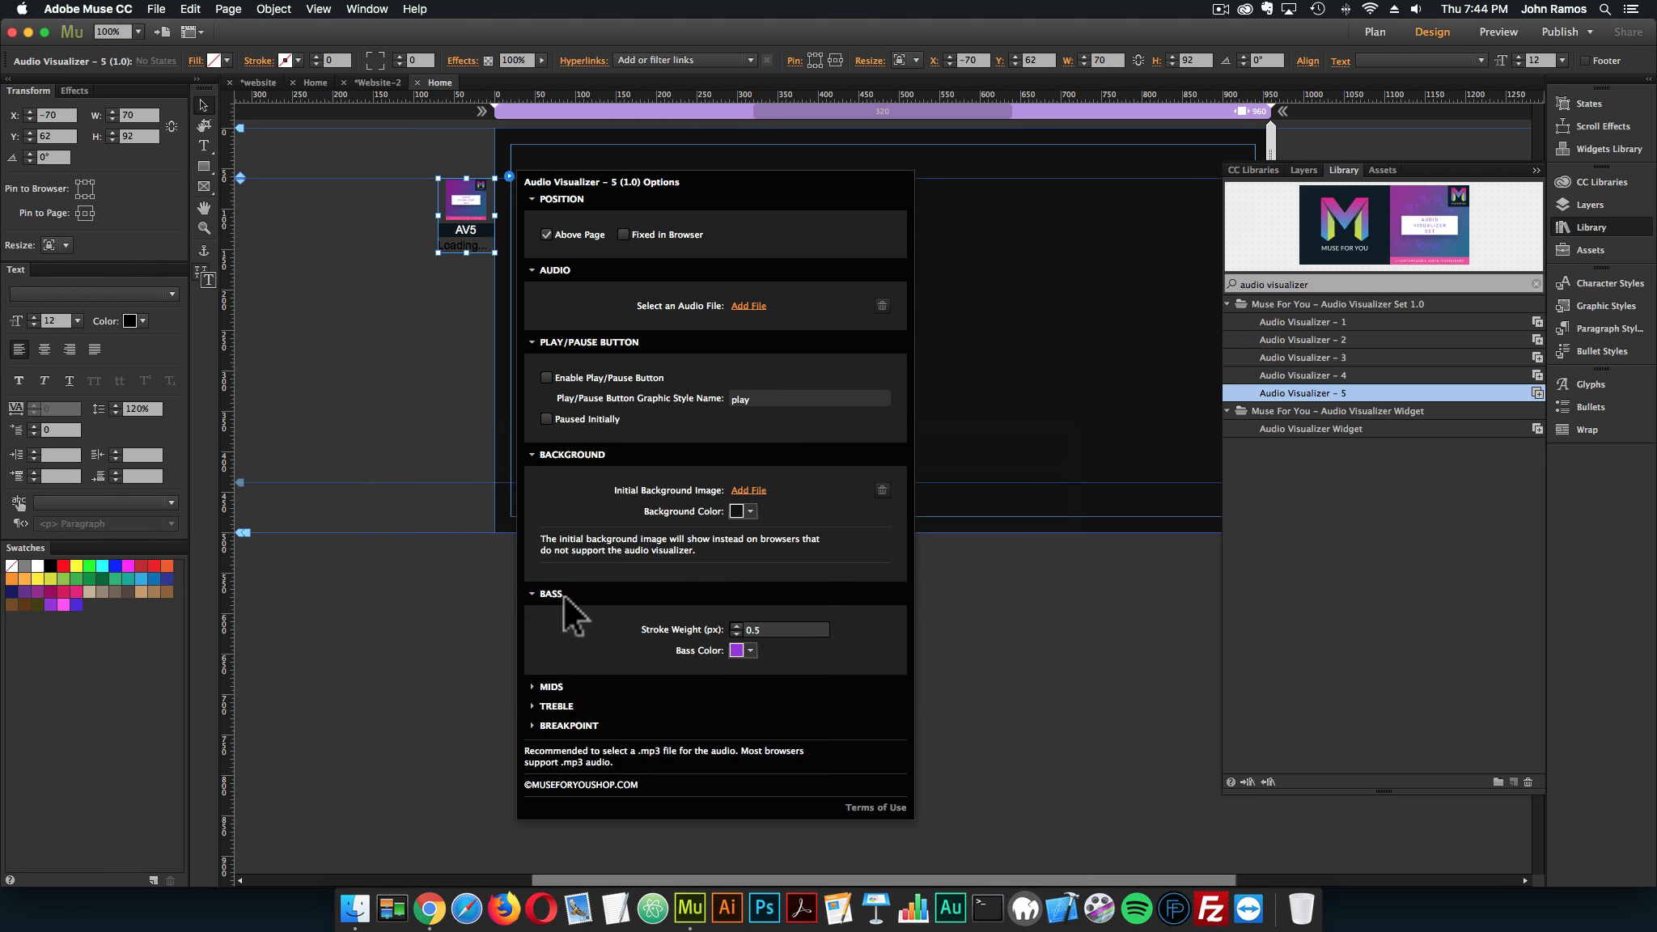
Examine the Bass, Mids, Treble and Breakpoint settings in the Audio Visualizer – 5 widget options
click(565, 596)
click(559, 613)
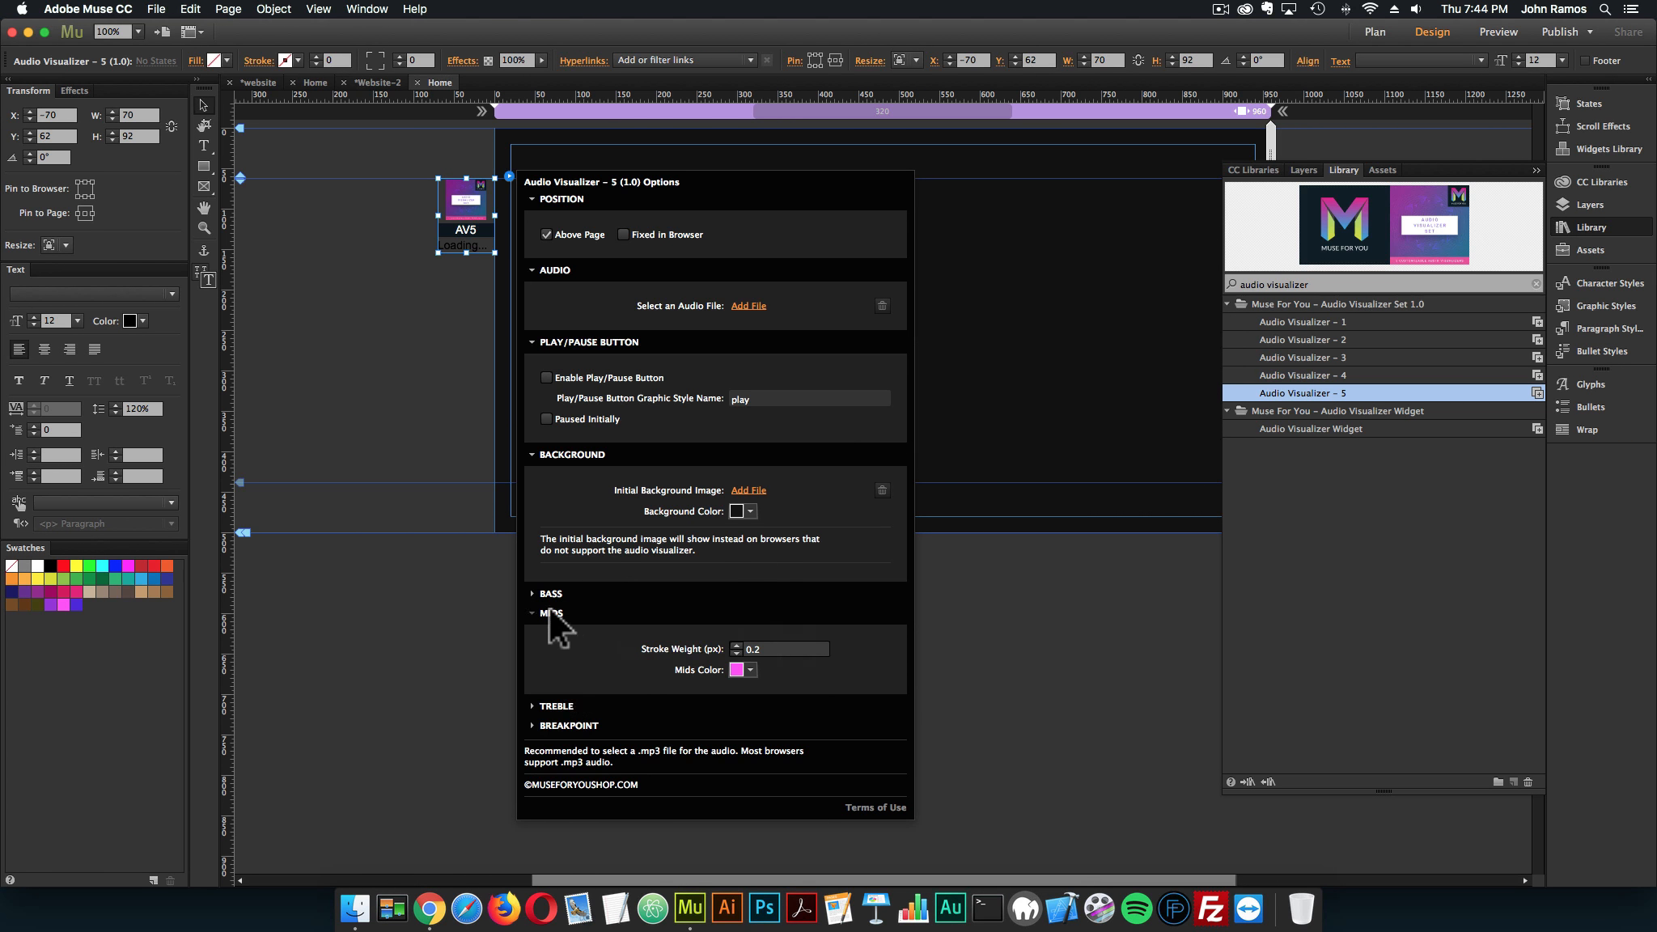
click(552, 614)
click(556, 633)
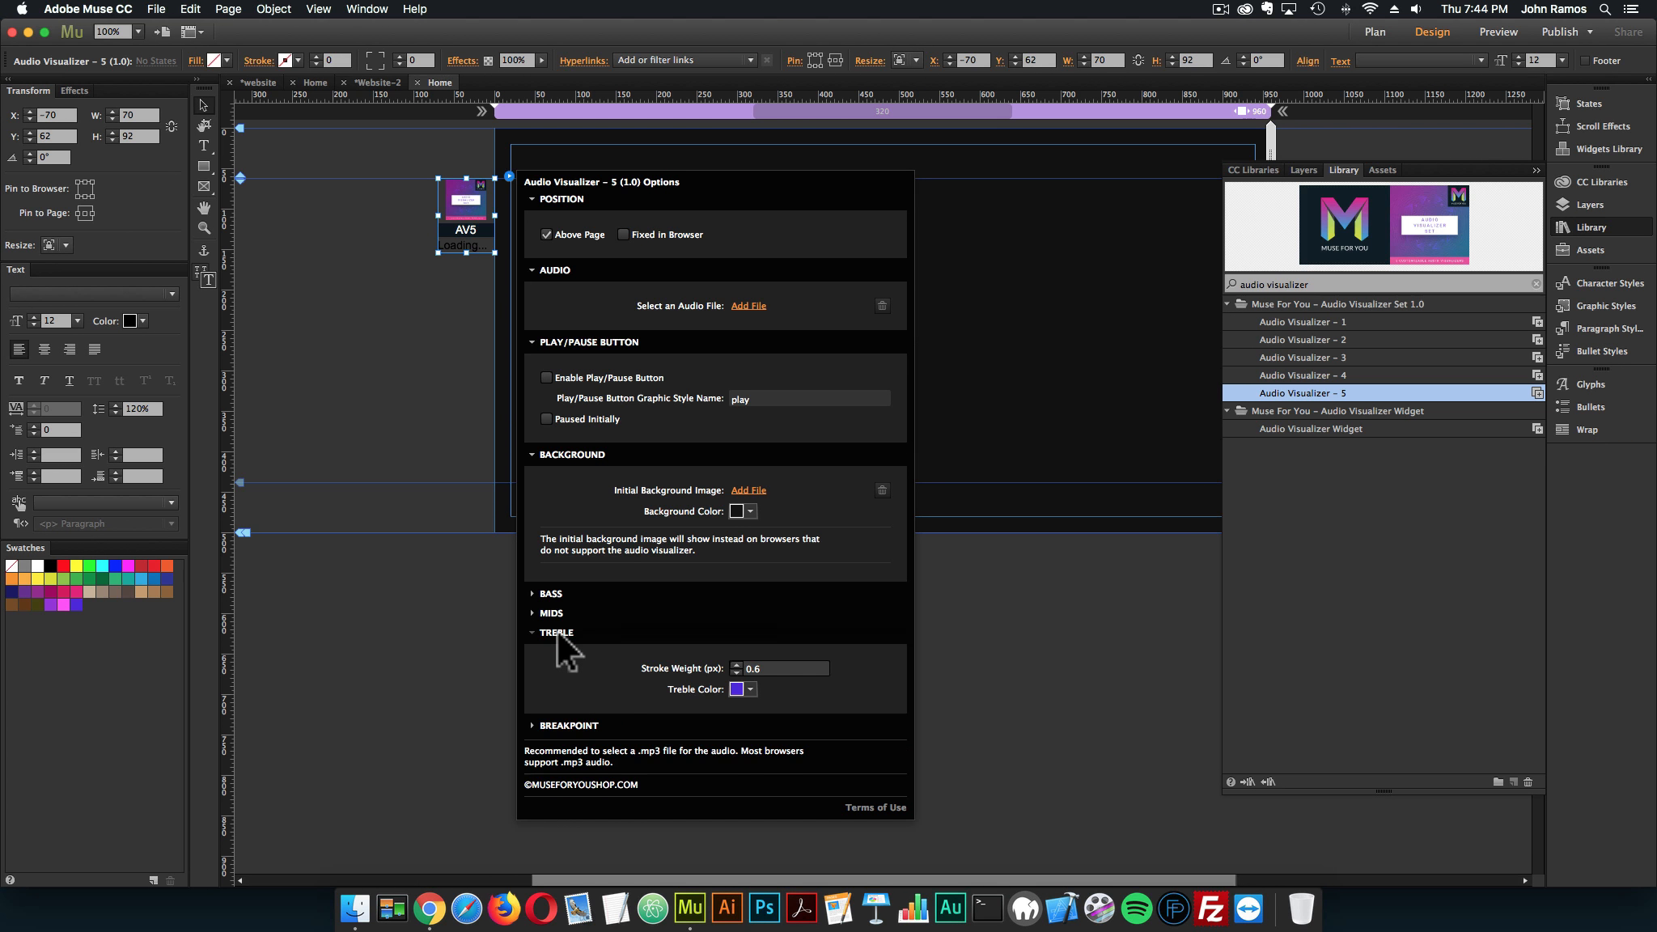
click(559, 631)
click(562, 652)
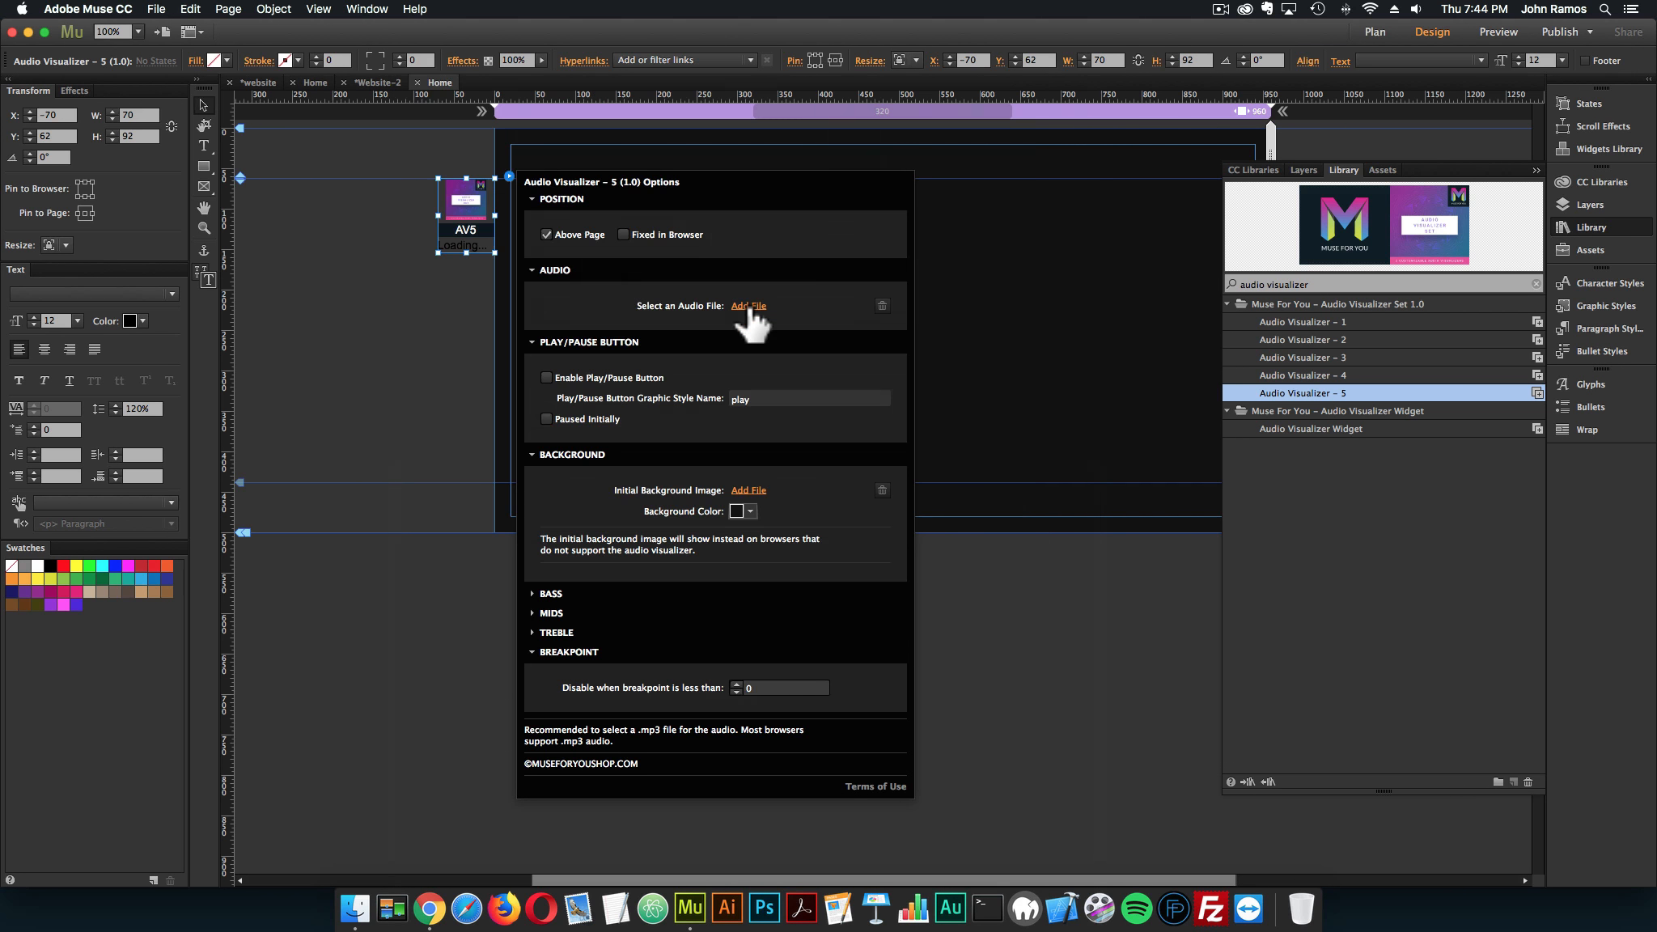
Set 222_short1_power-circle_0017.mp3 as the visualizer widget's audio file and close its options
click(746, 306)
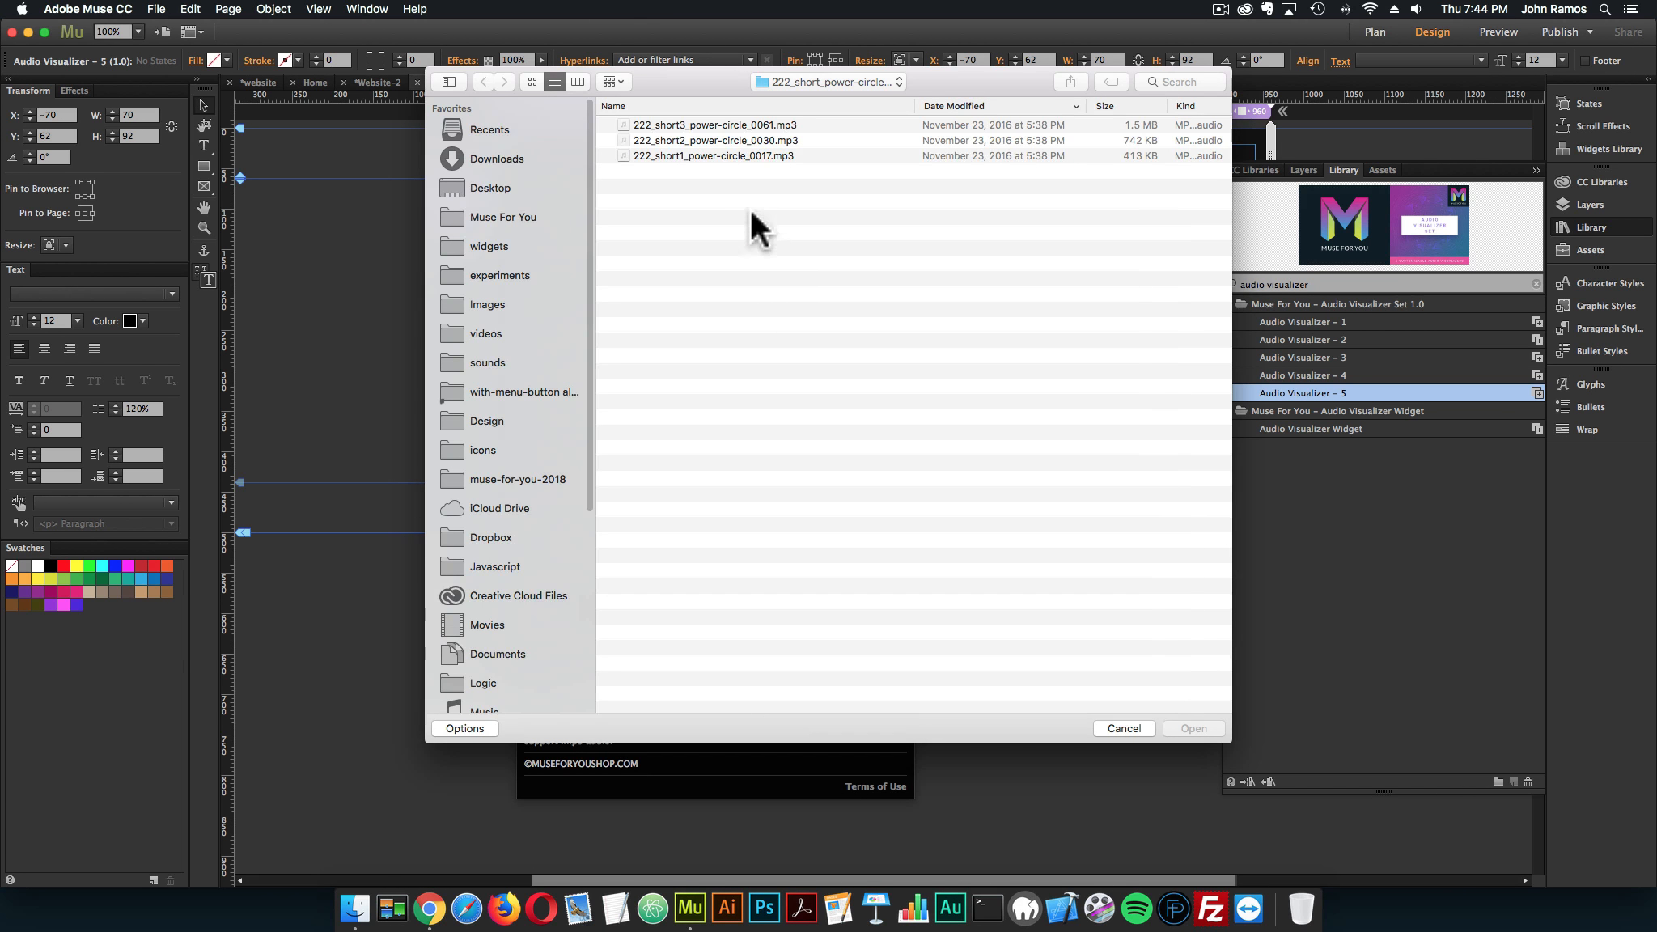
double_click(736, 154)
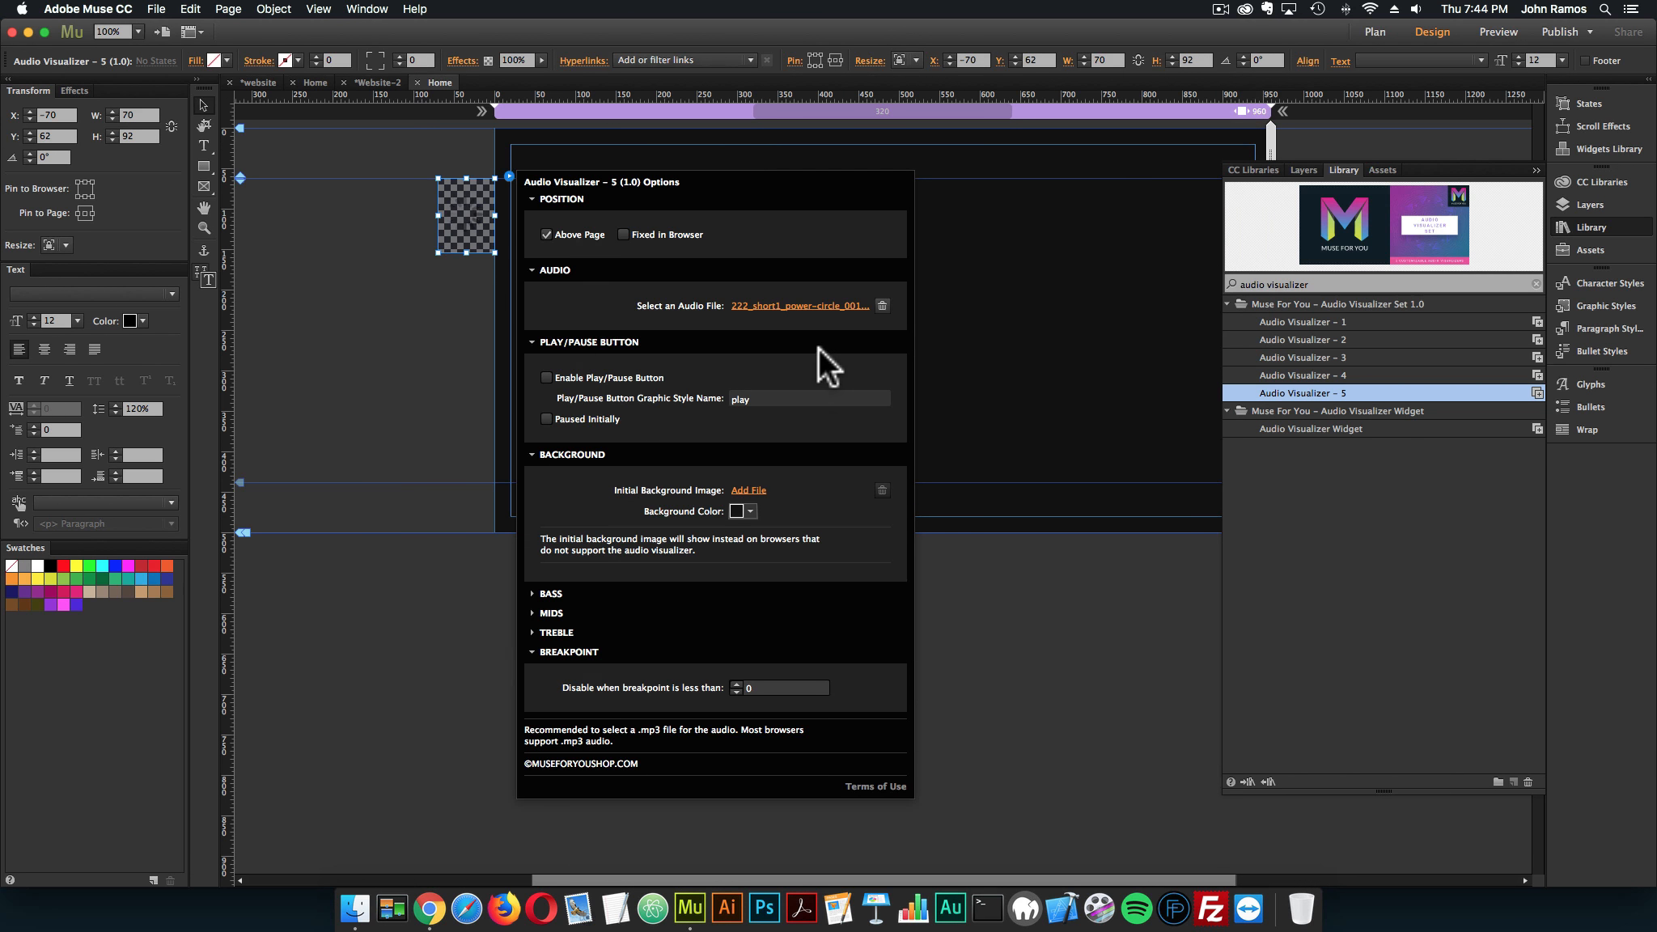
click(431, 313)
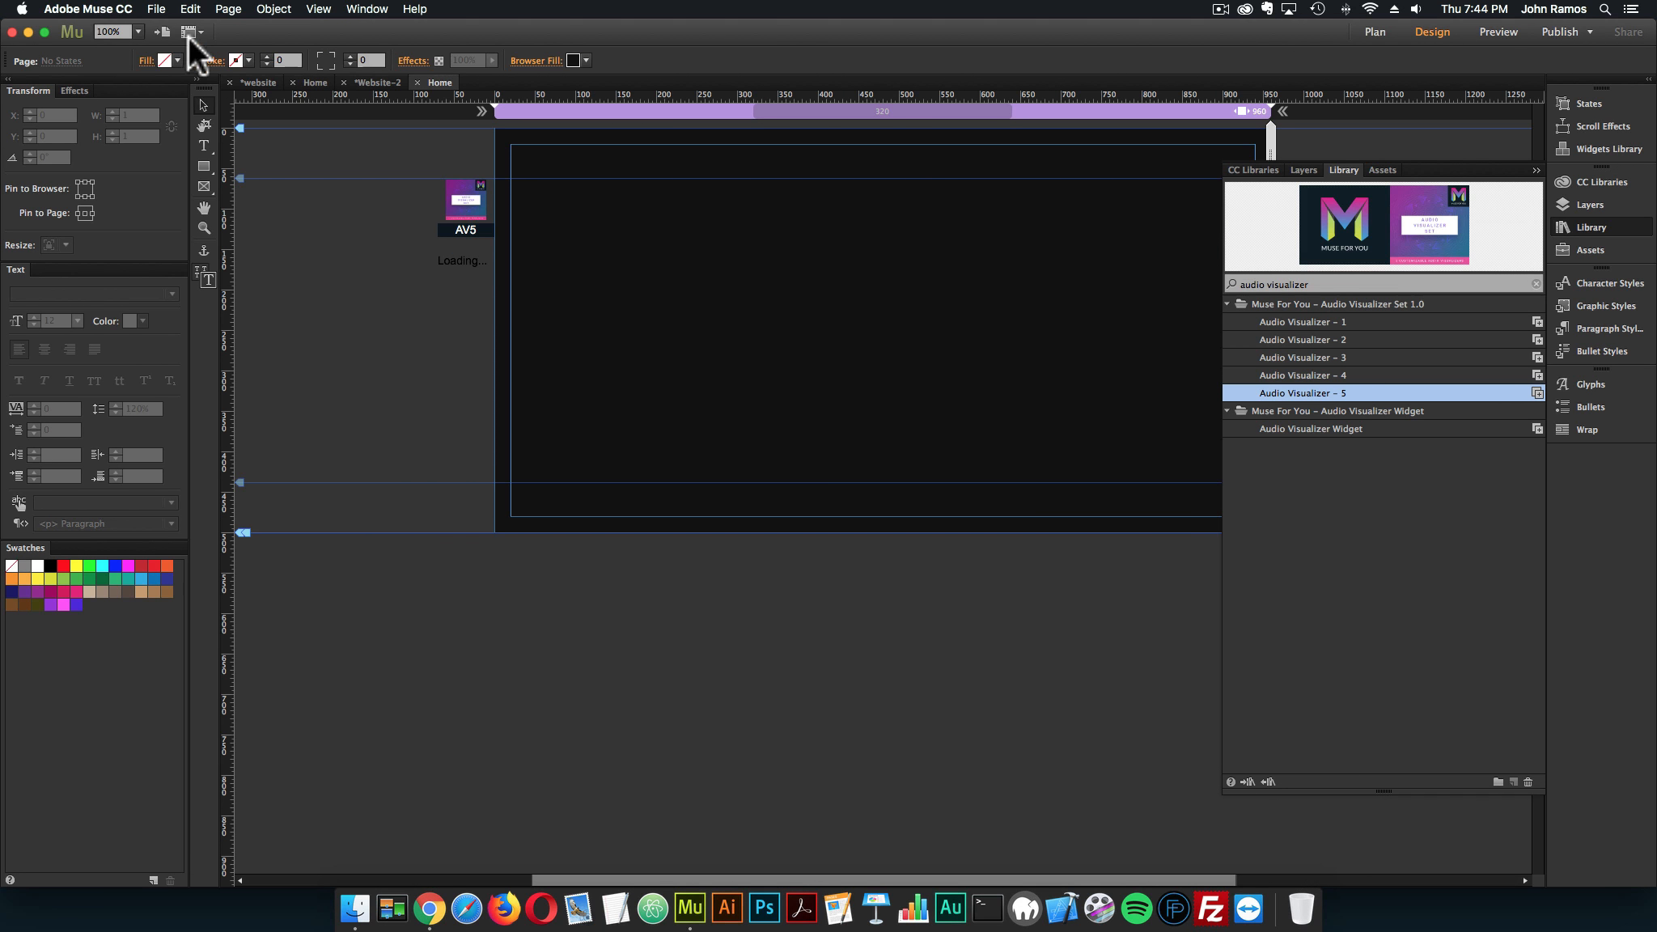
Preview the page in the browser, raise the volume and examine the visualizer while scrolling, and return to Adobe Muse
click(155, 9)
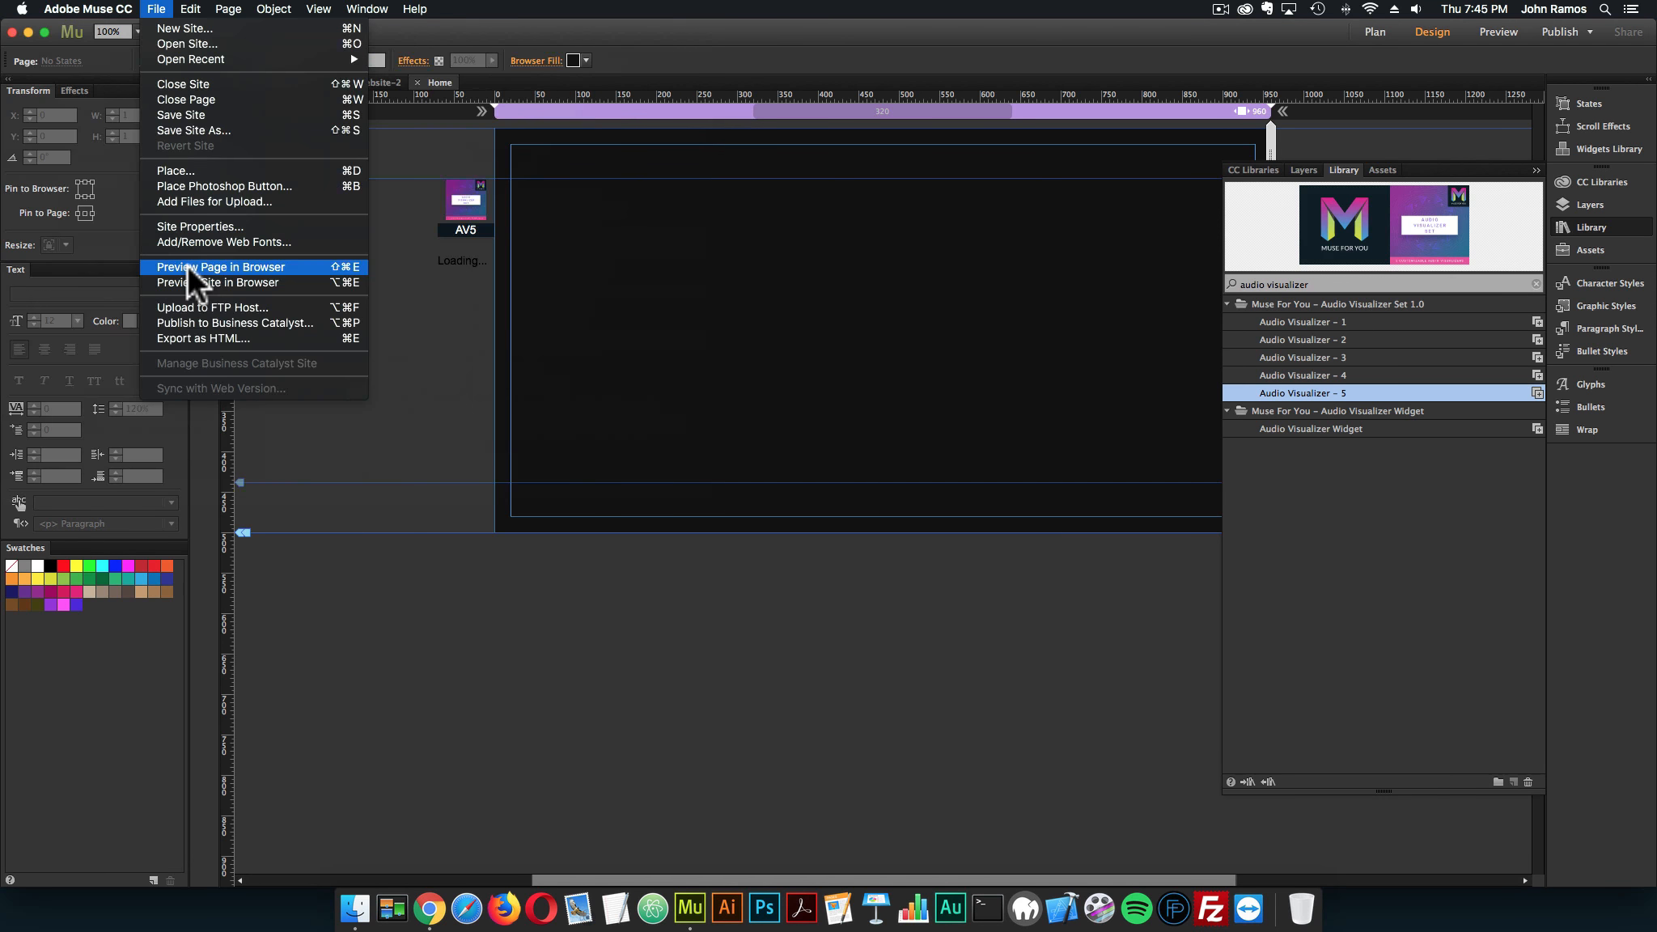
click(186, 265)
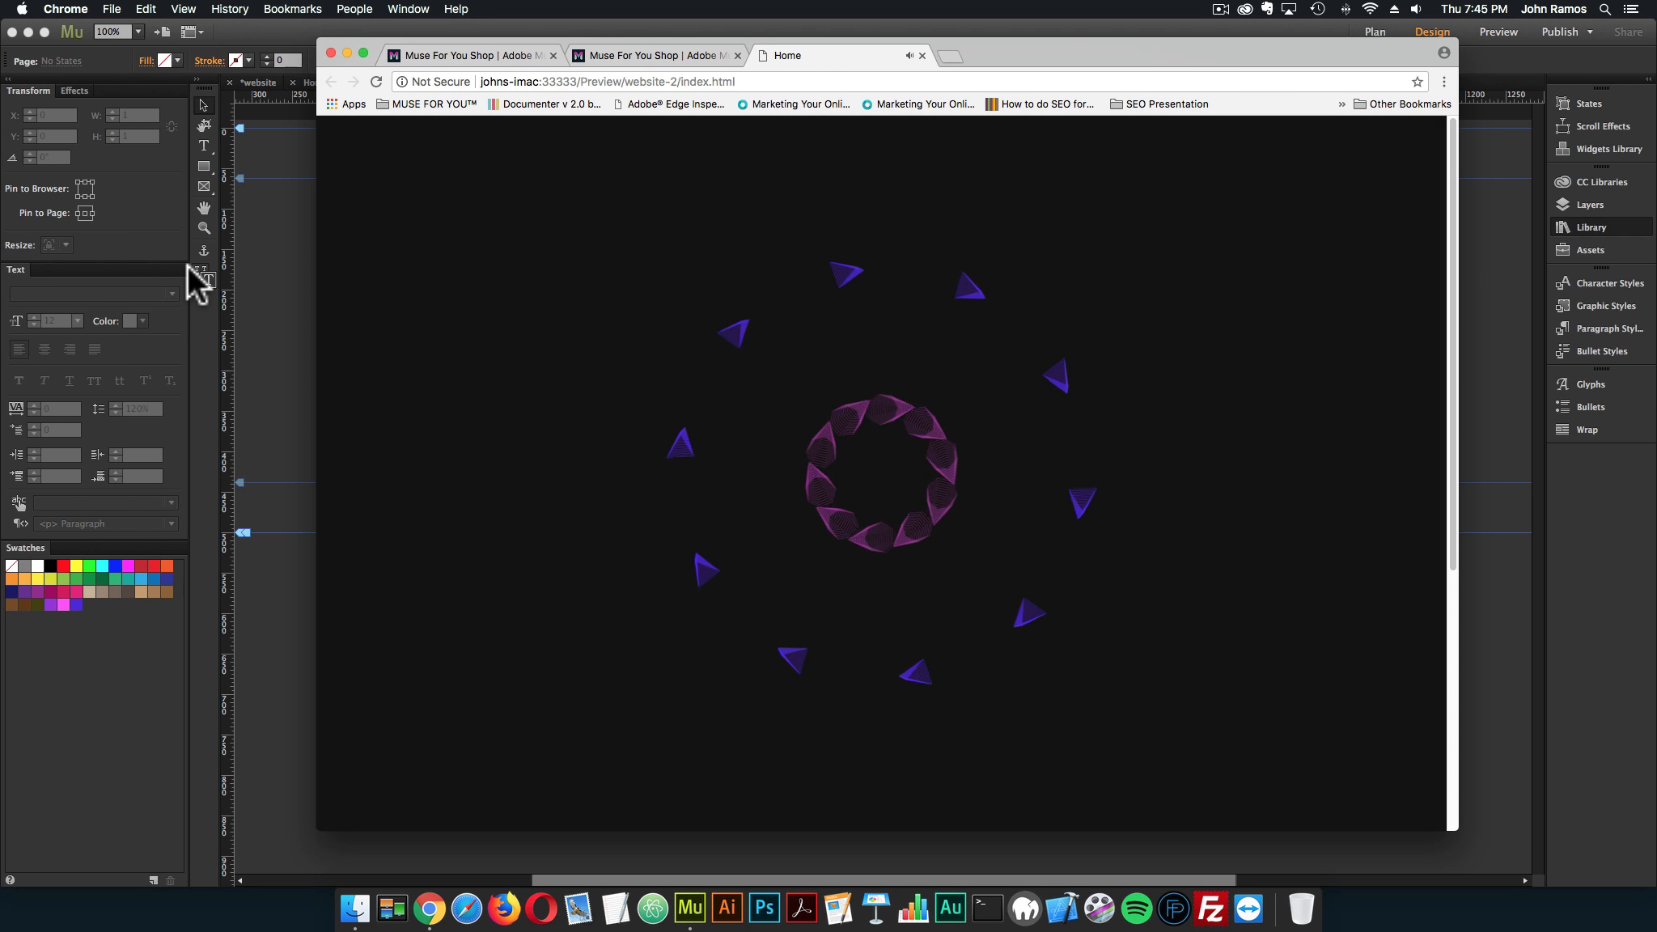
key(XF86AudioRaiseVolume)
key(XF86AudioRaiseVolume)
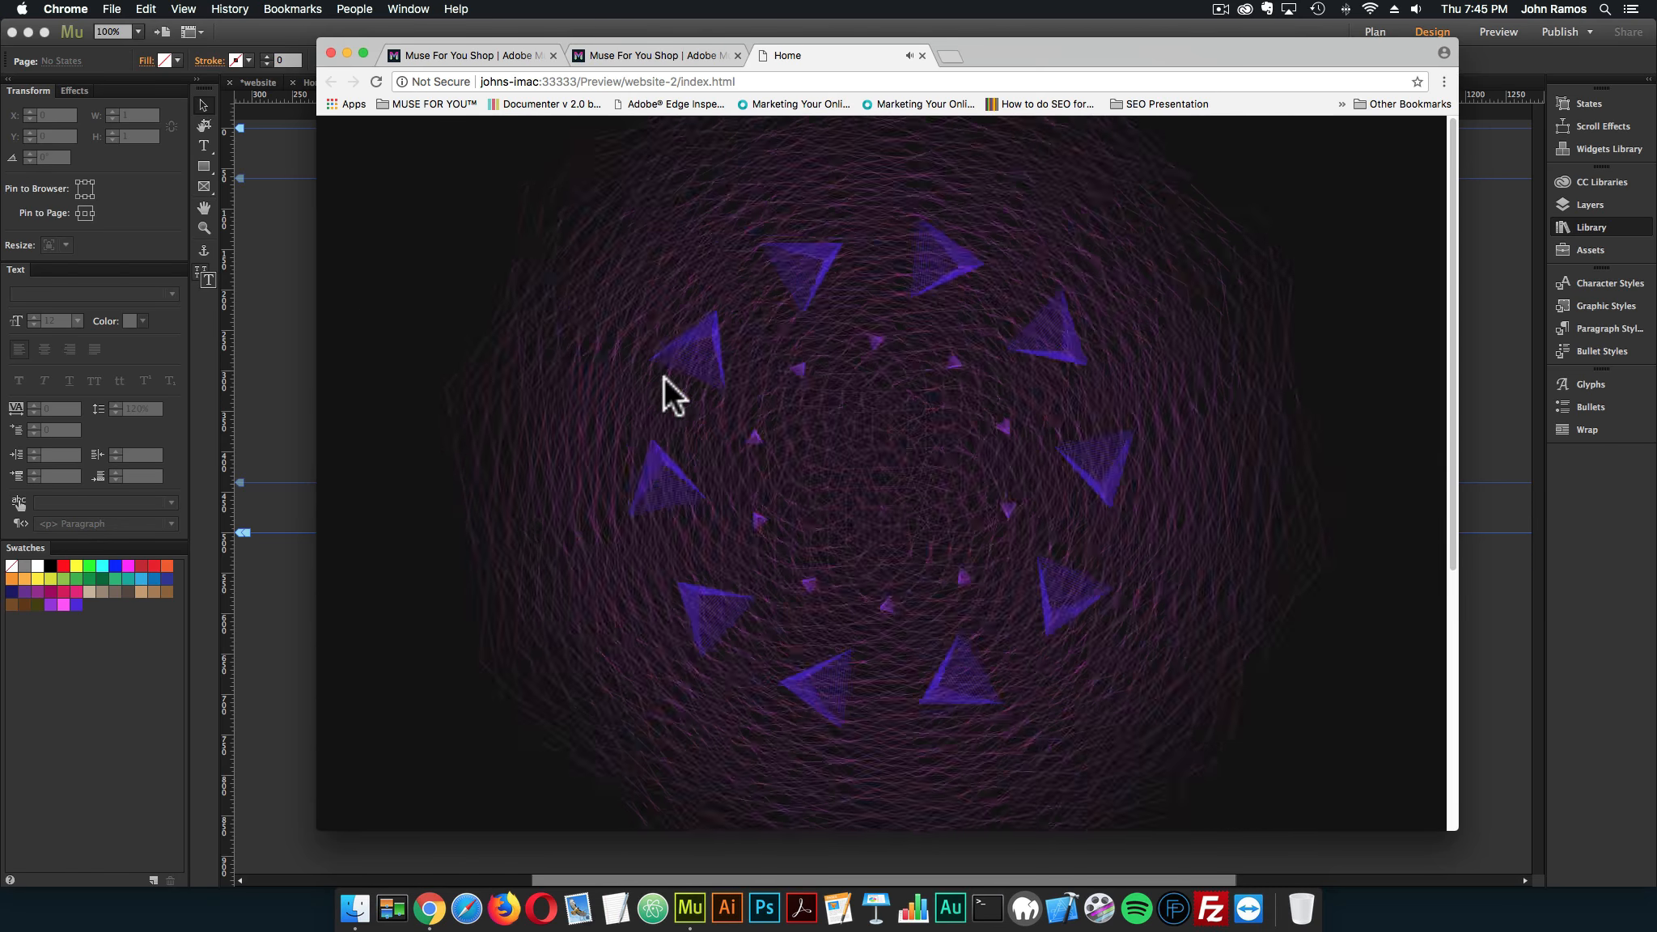
scroll(578, 351, down, 5)
scroll(579, 351, up, 5)
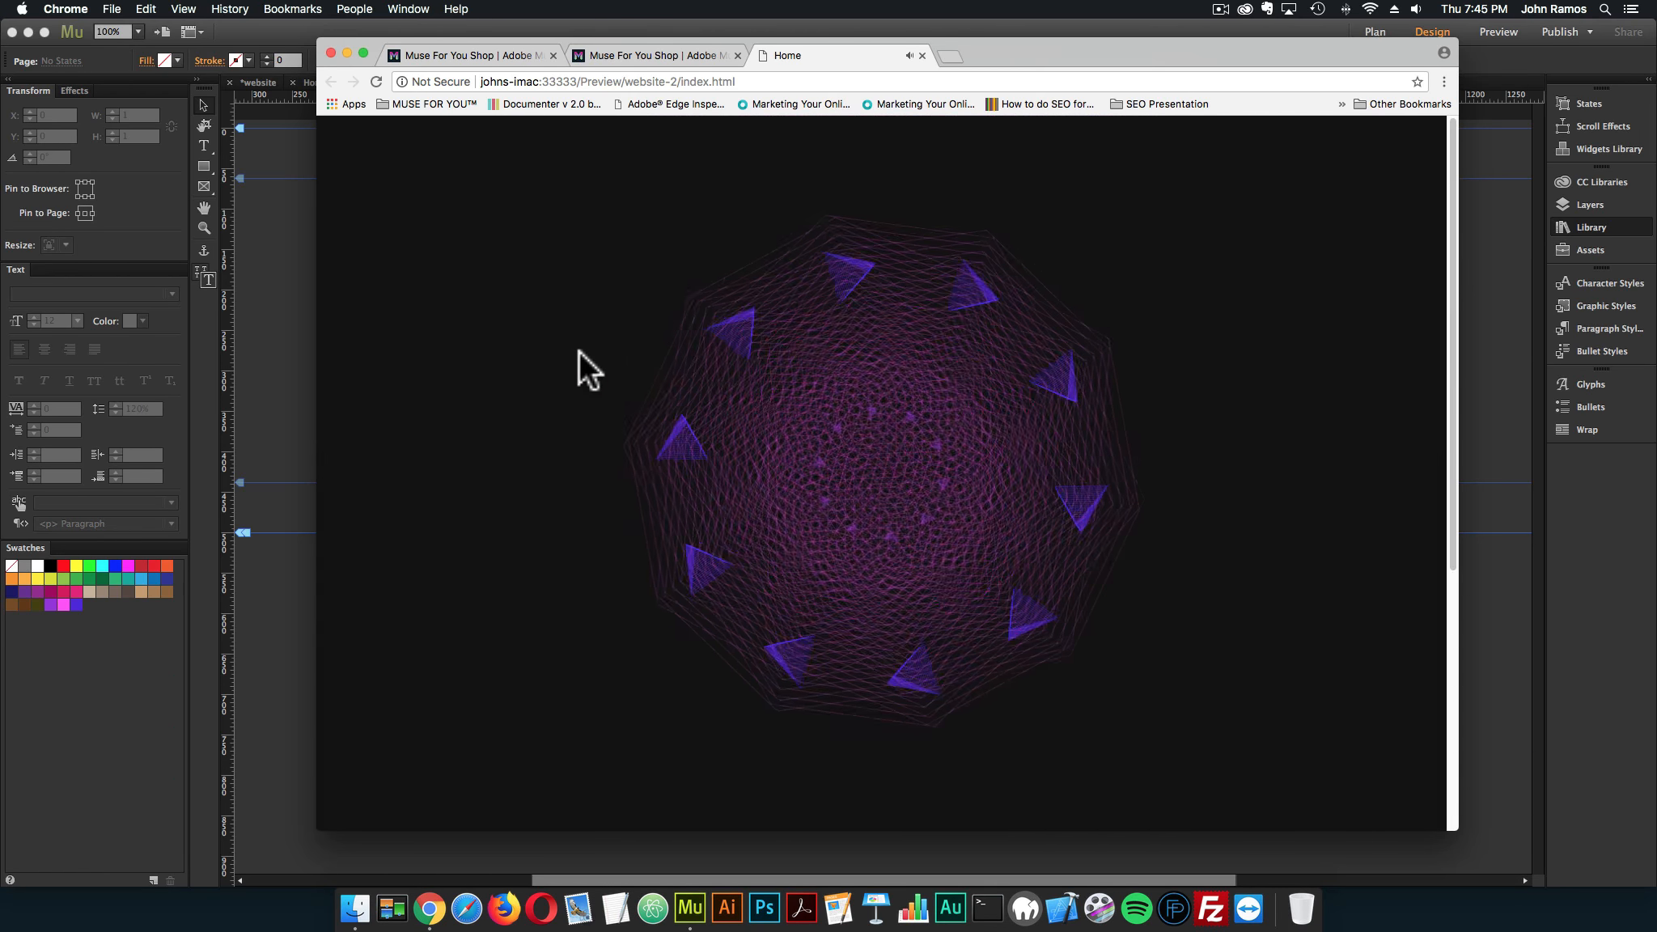
scroll(664, 345, down, 5)
scroll(664, 344, up, 5)
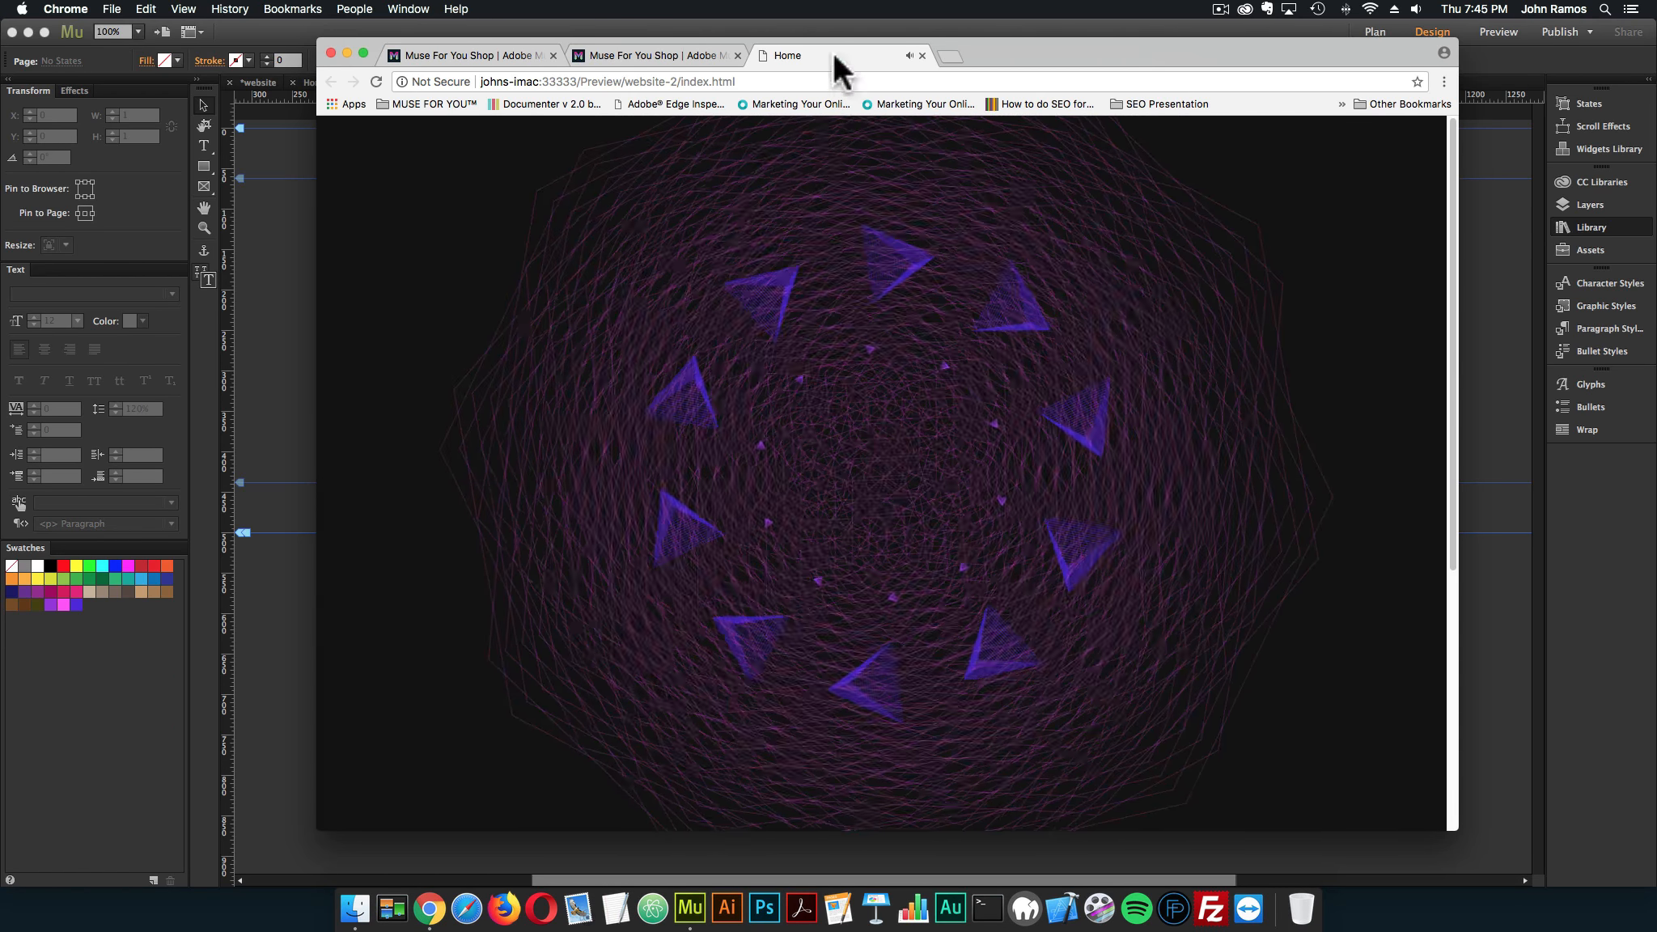
click(922, 51)
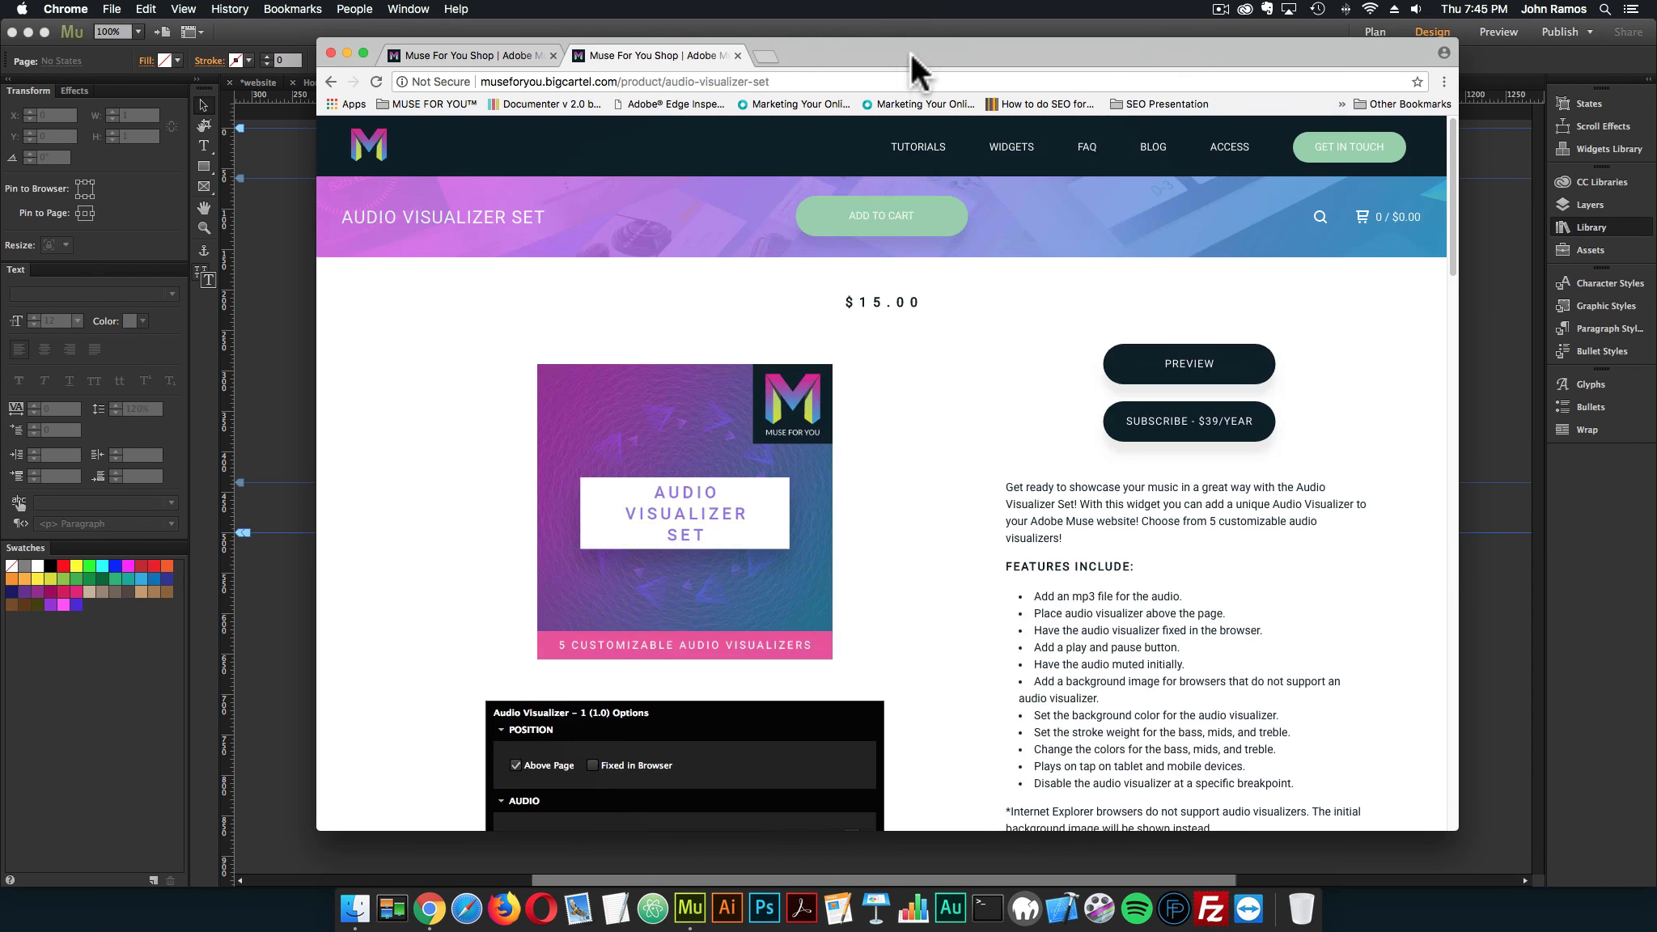
click(287, 393)
Copy the two lorem ipsum text frames from the finished Home page into the new Home page and place them centered at Y 62
click(314, 82)
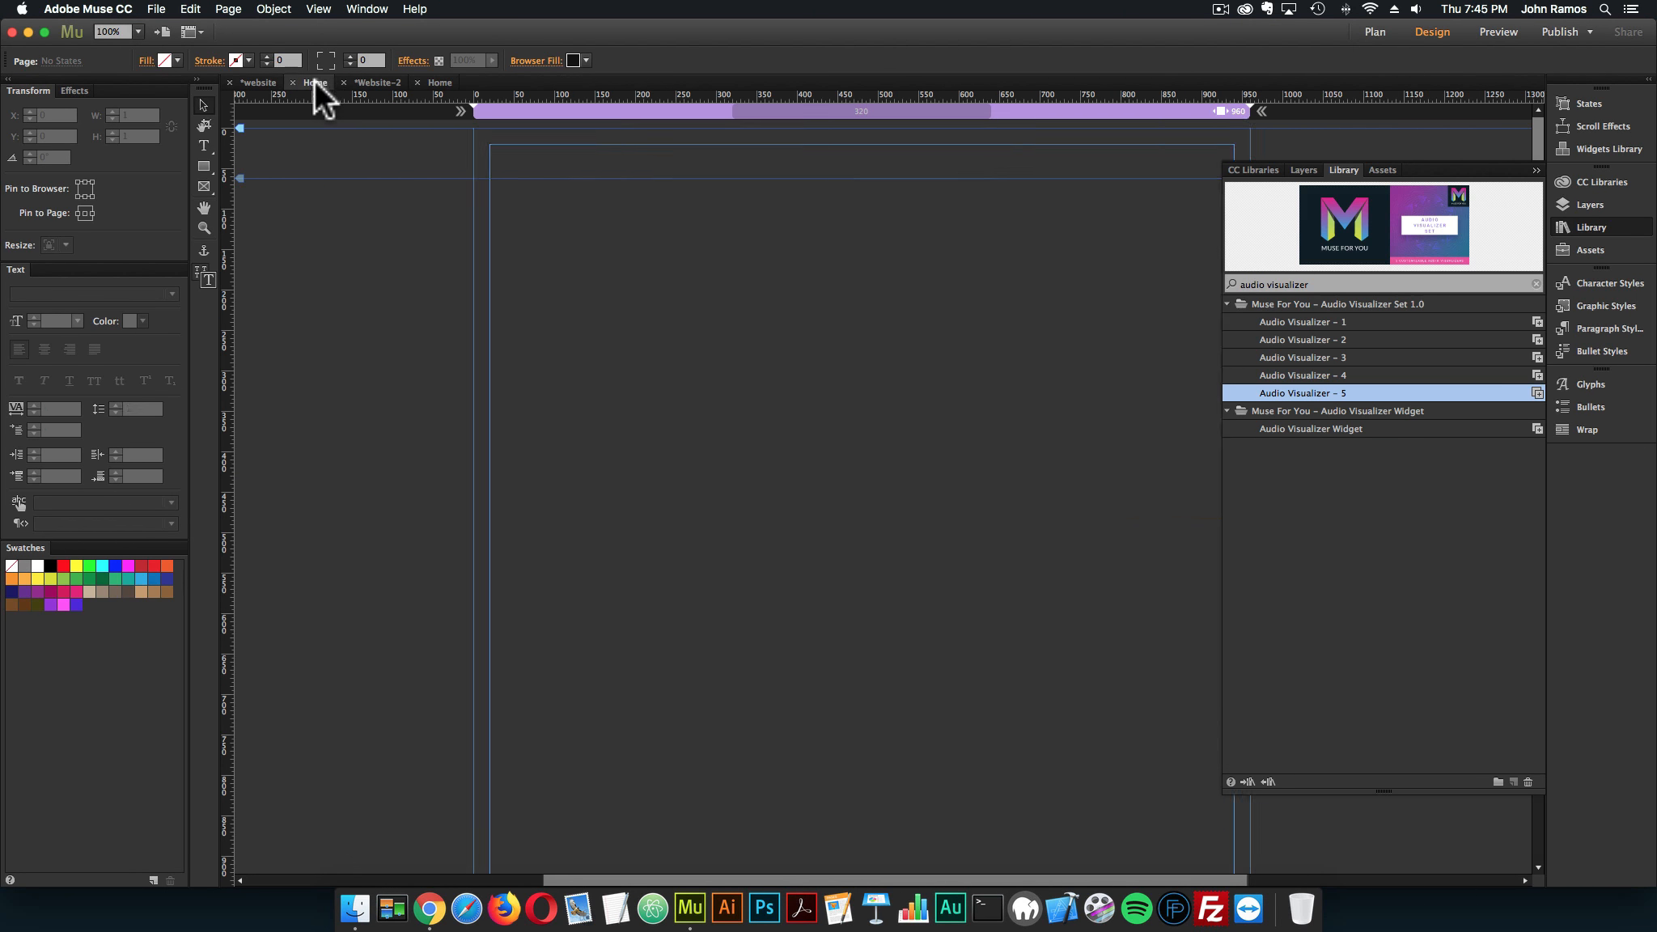
click(858, 647)
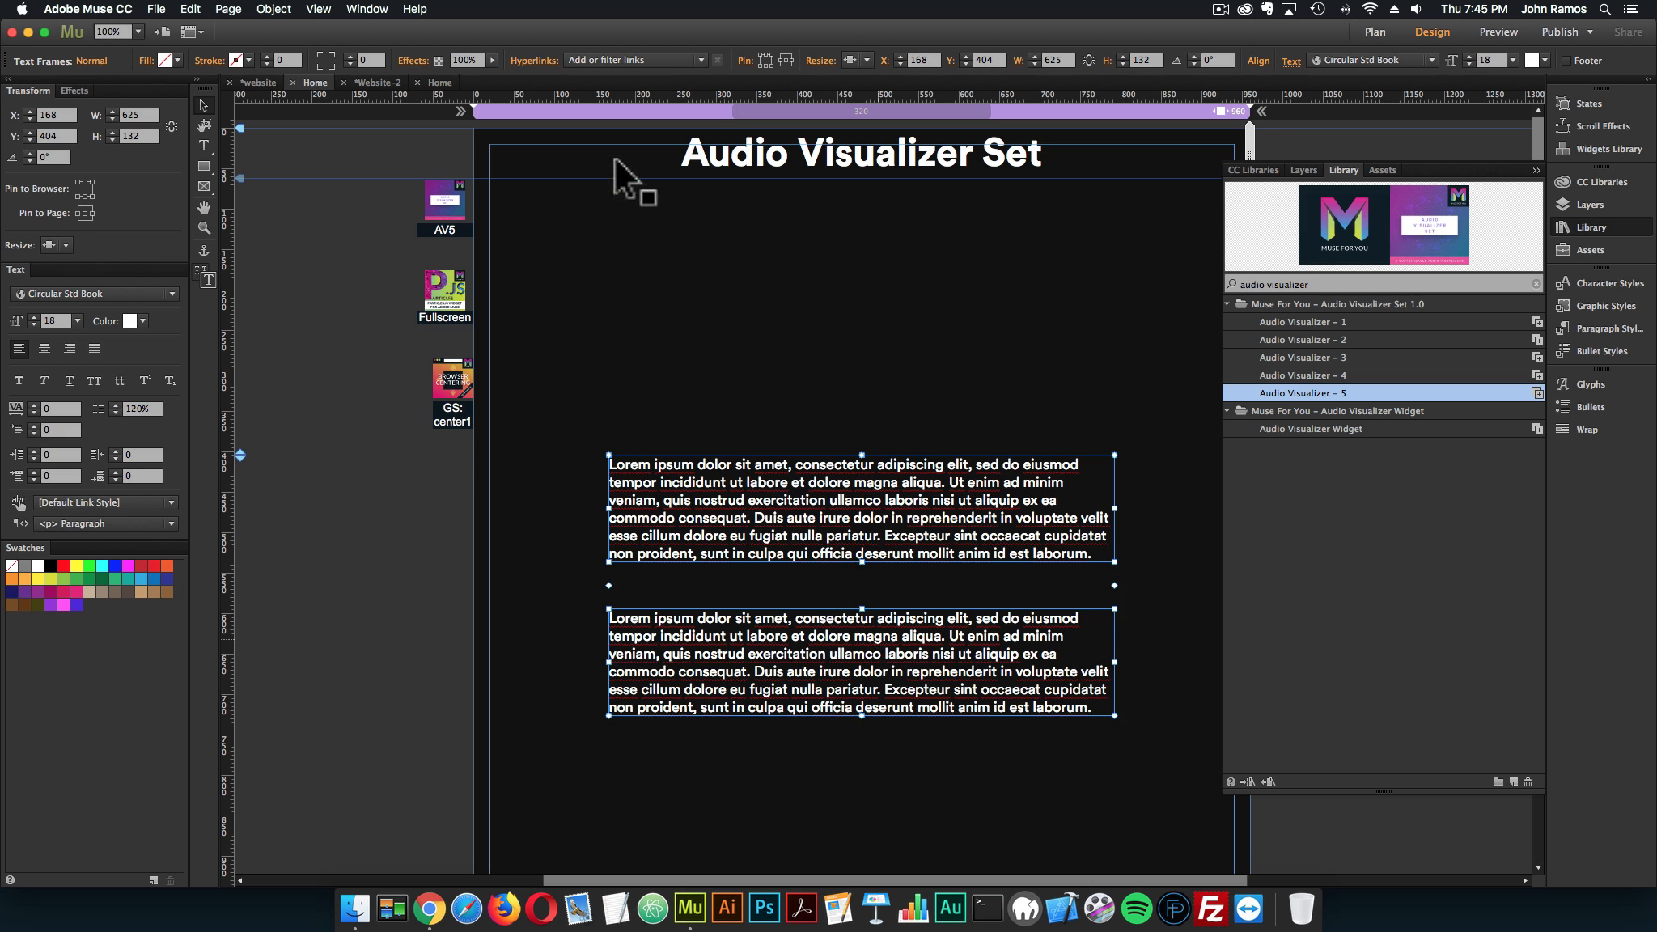
click(439, 81)
key(super+v)
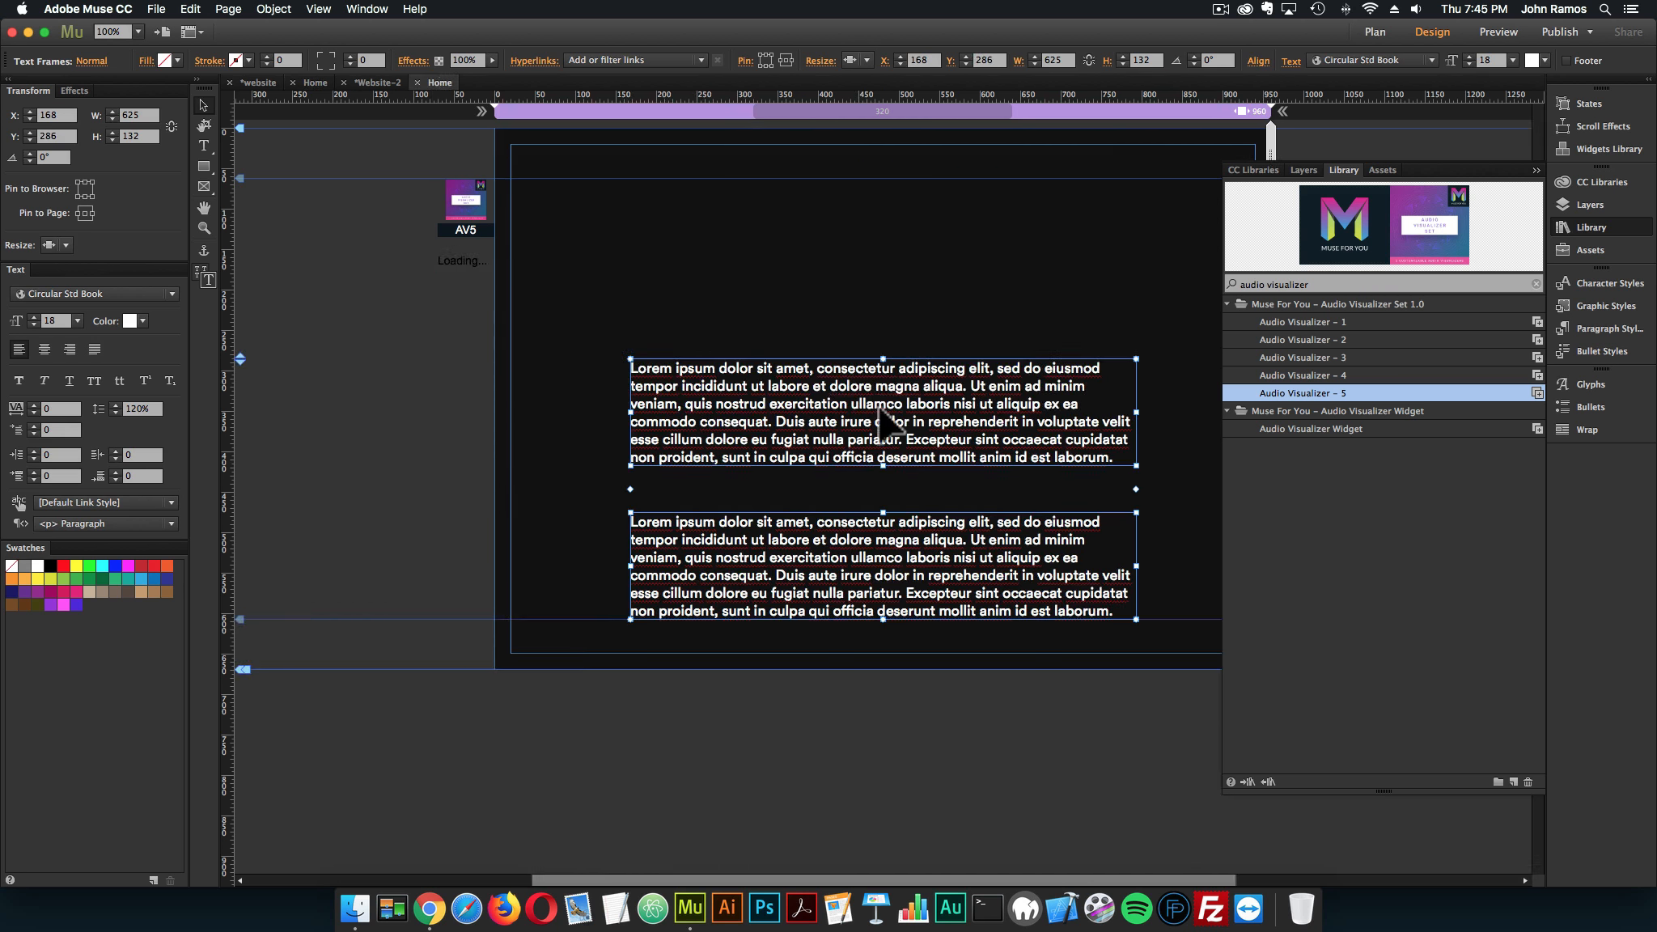
drag(890, 417, 891, 240)
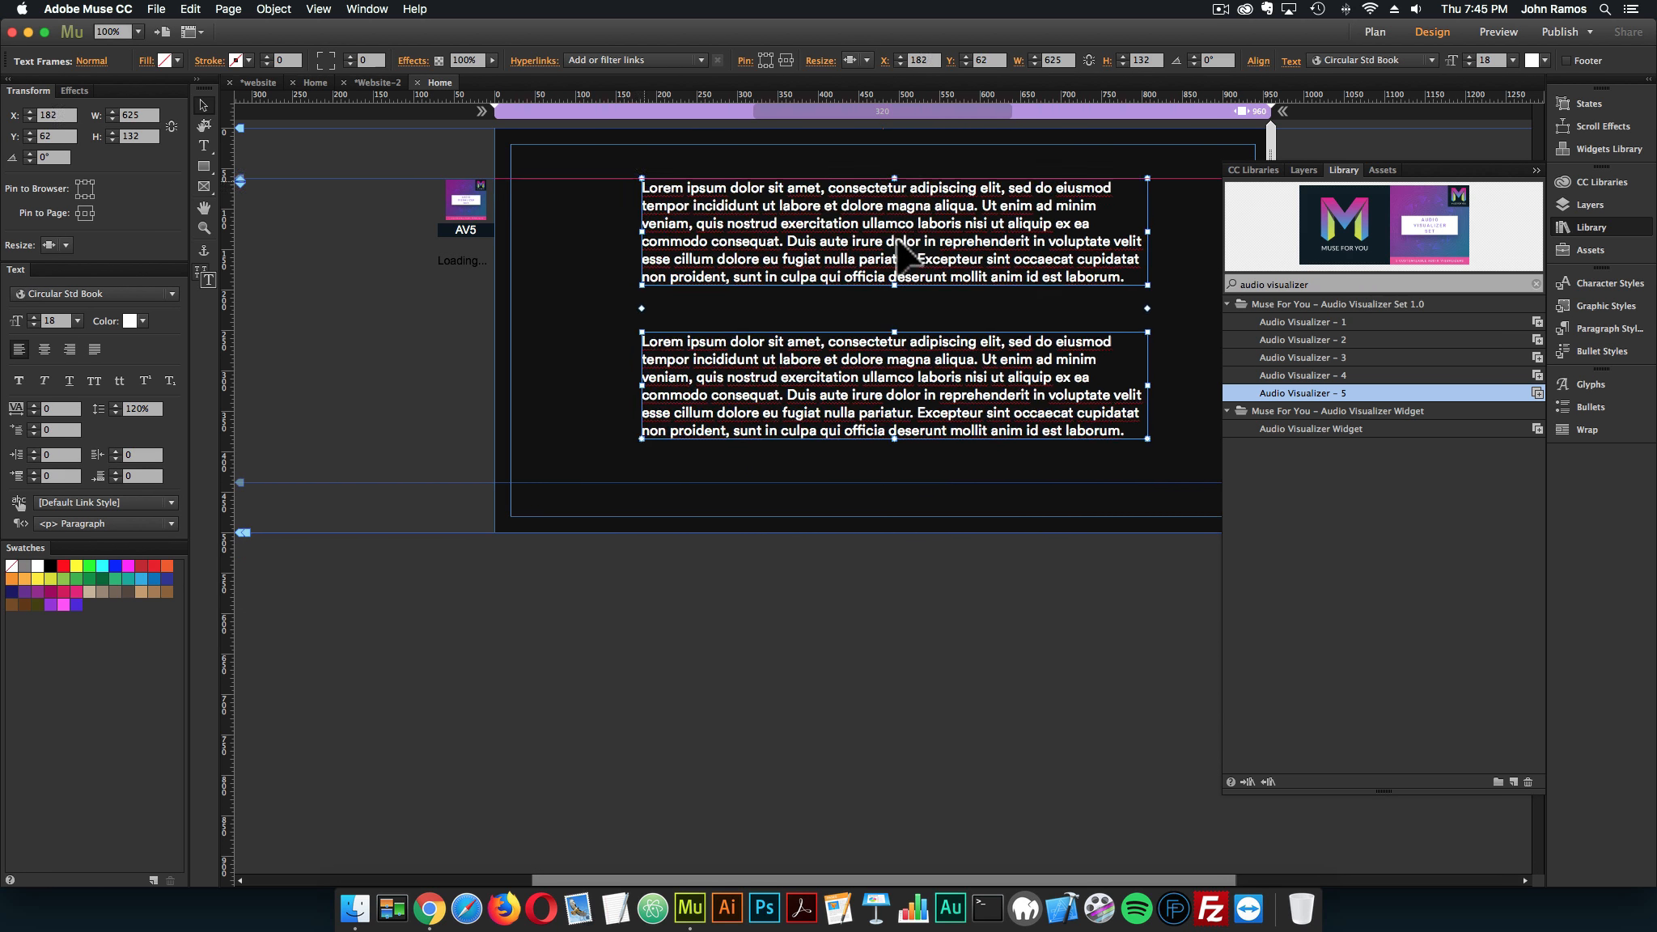
Preview the page in the browser to check how the visualizer and text scroll, and return to Adobe Muse
click(156, 9)
click(208, 263)
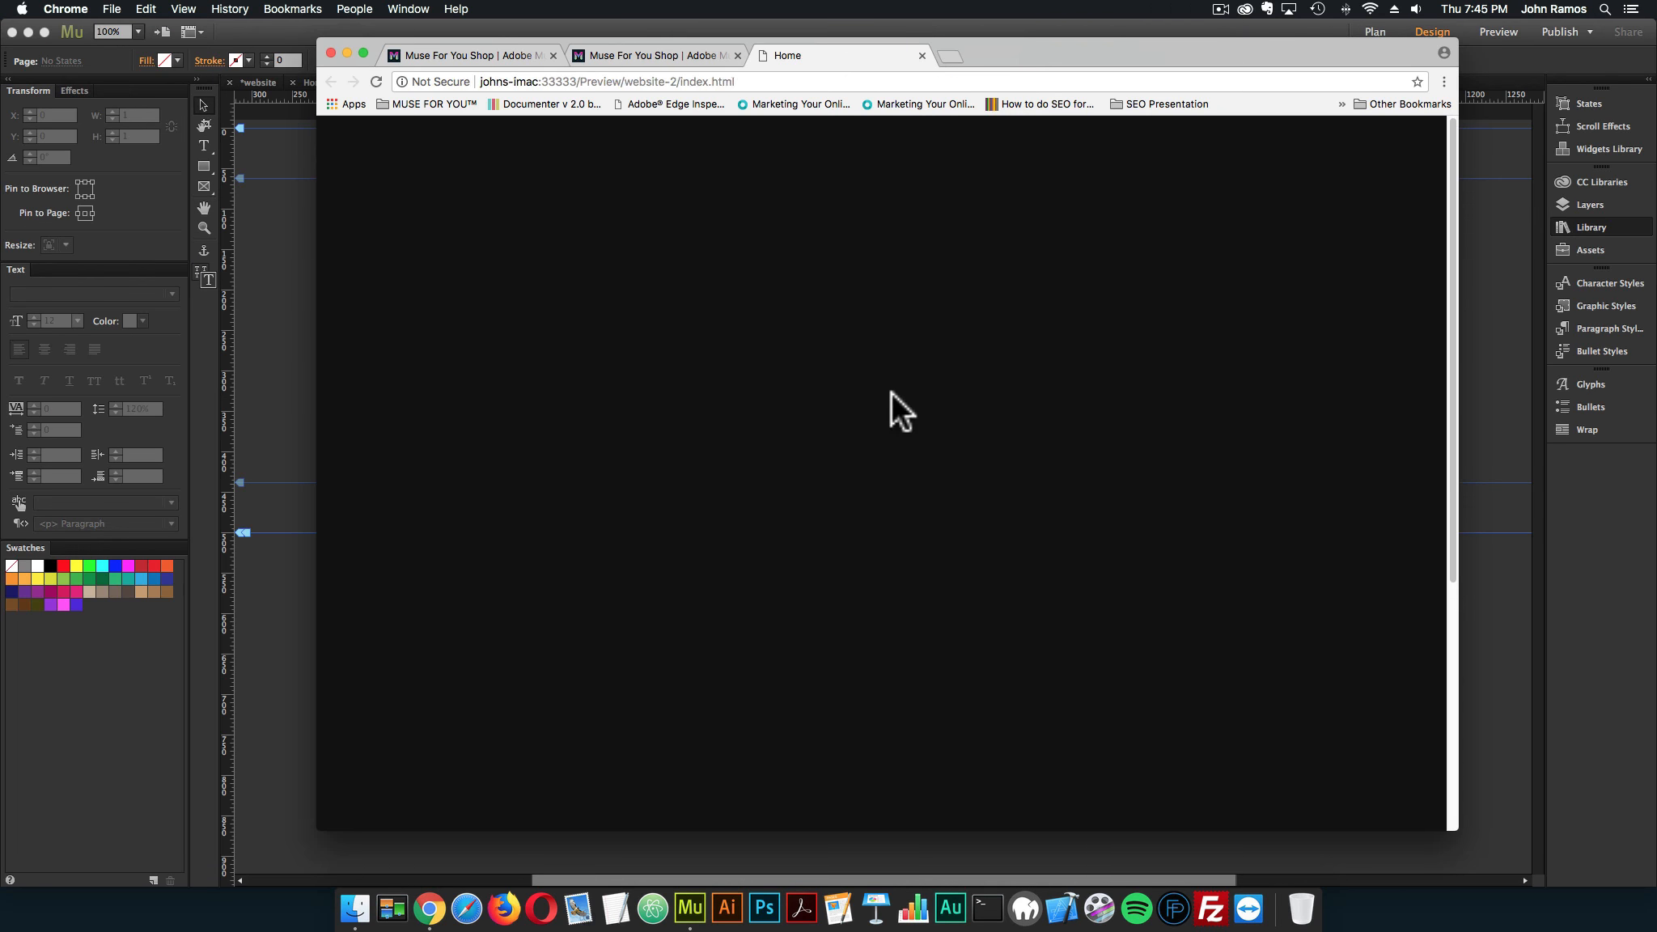
scroll(921, 406, down, 5)
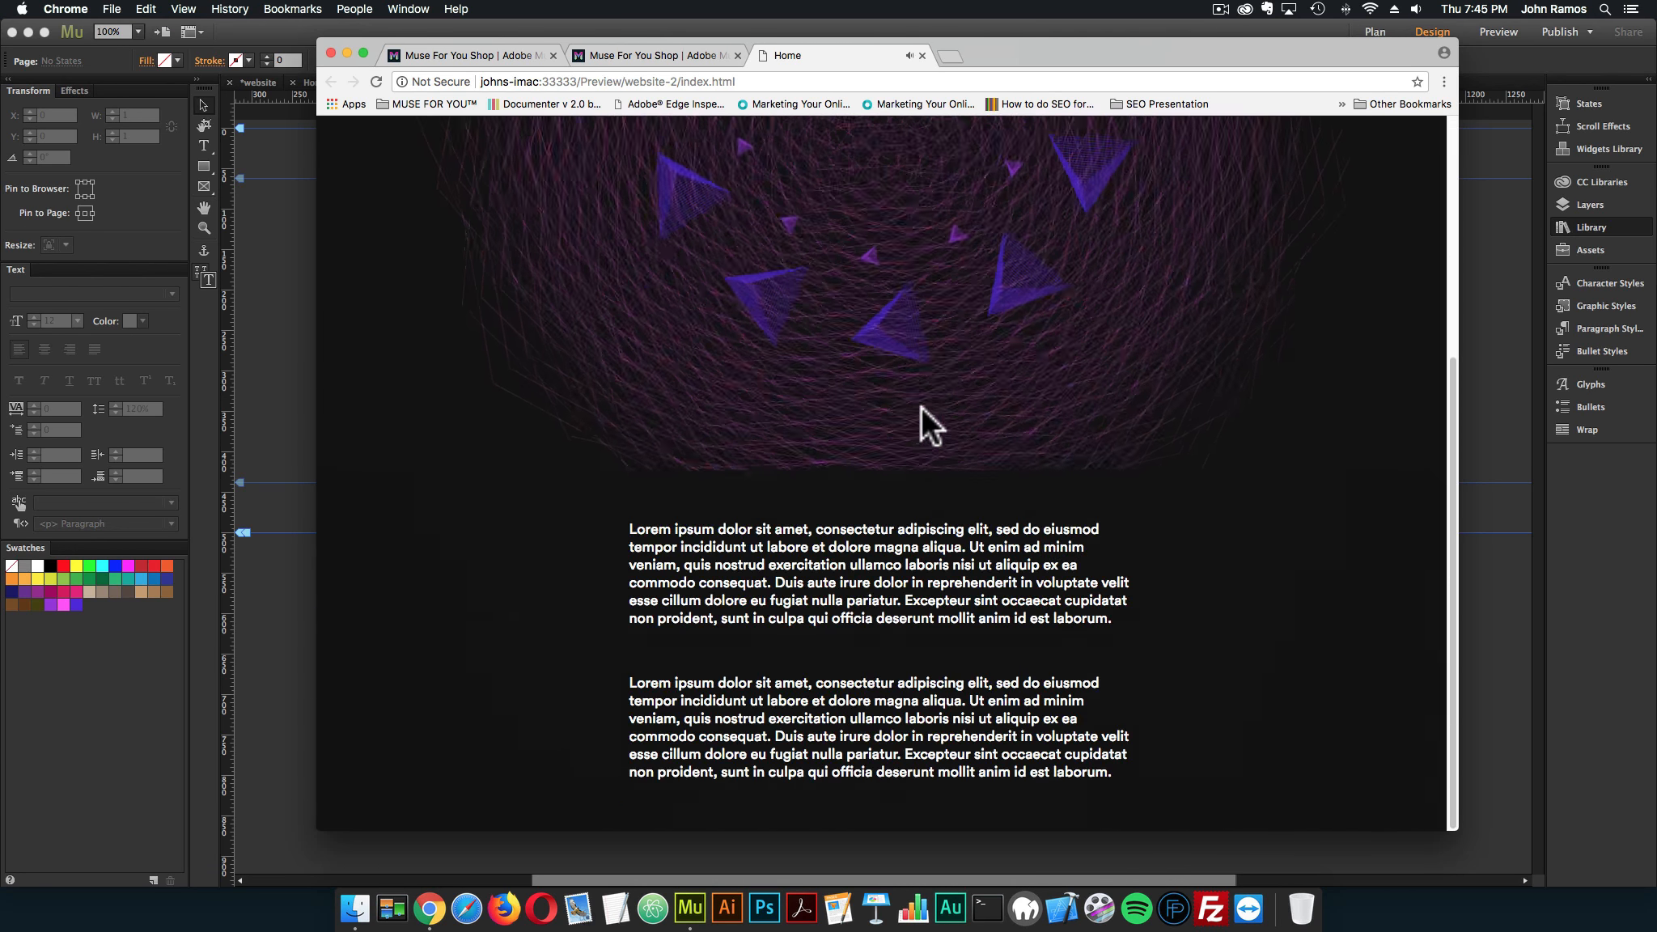
scroll(573, 309, up, 3)
scroll(570, 312, down, 3)
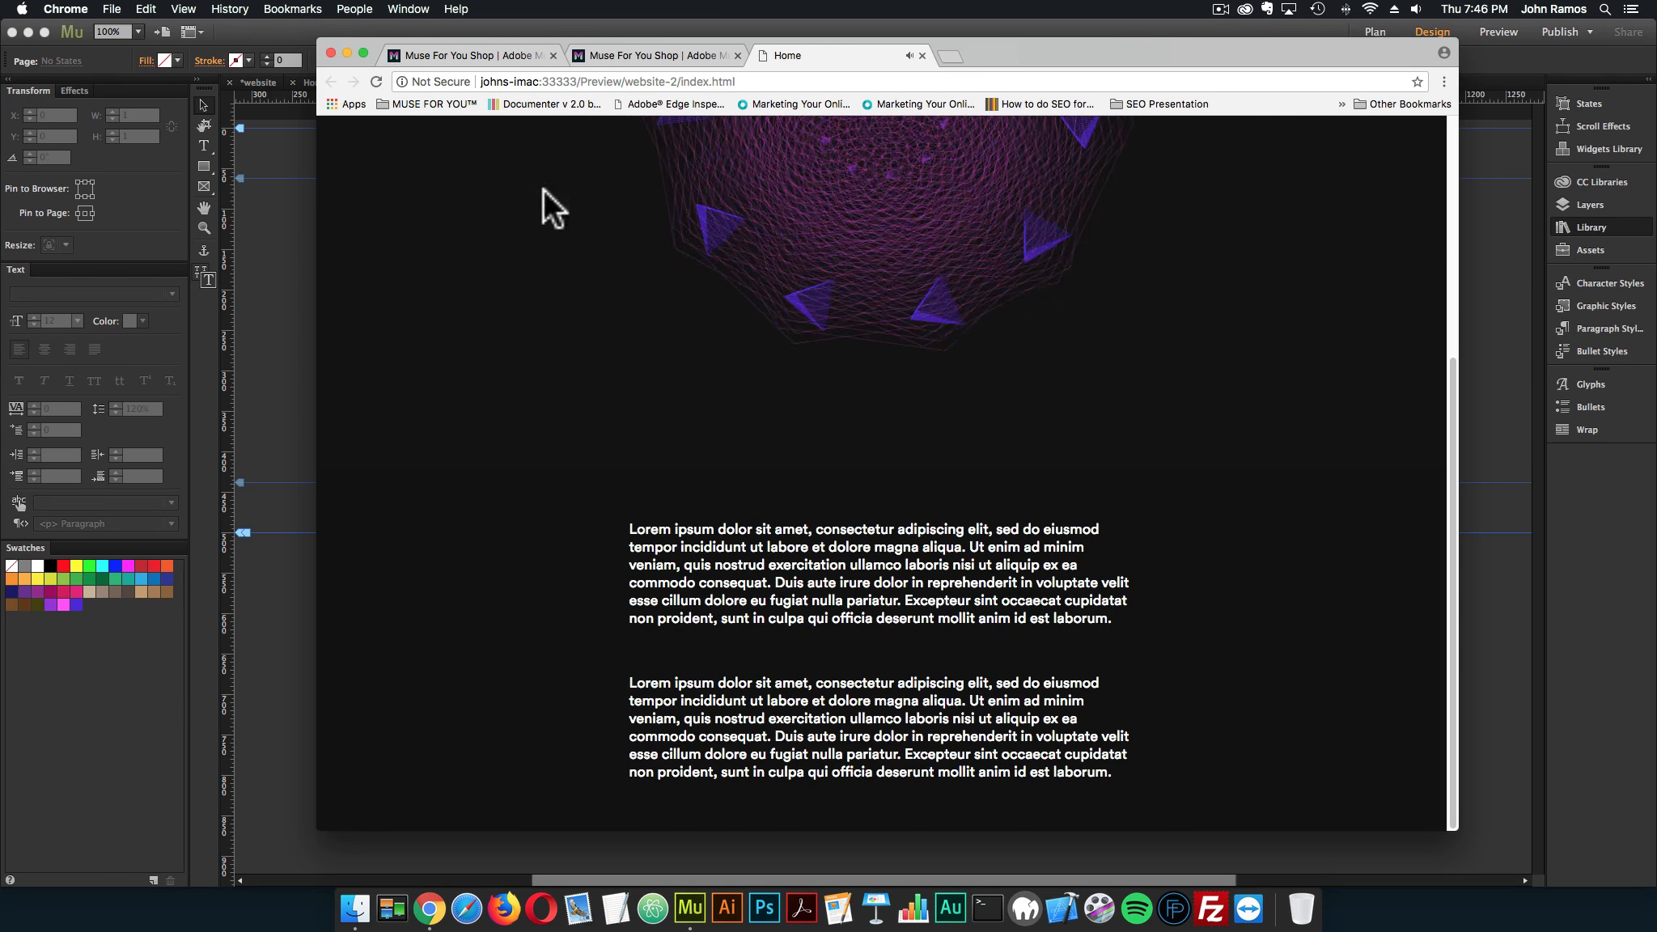
click(924, 55)
click(267, 311)
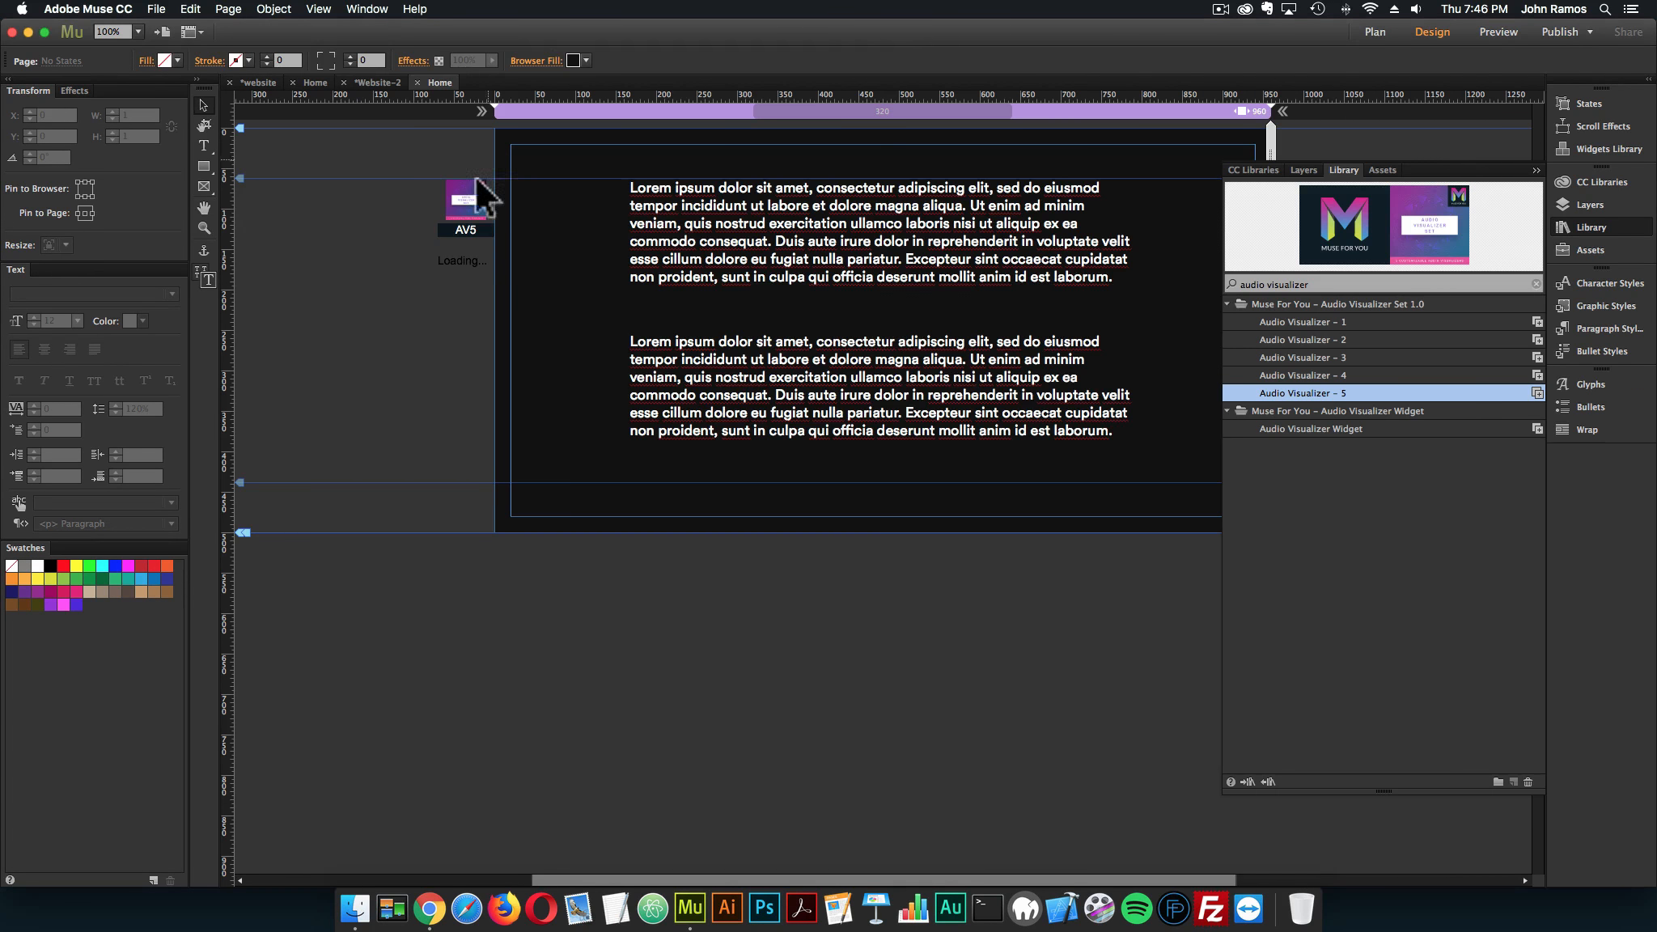
Enable Fixed in Browser in the visualizer widget's position options, keeping Above Page enabled
click(477, 194)
click(509, 176)
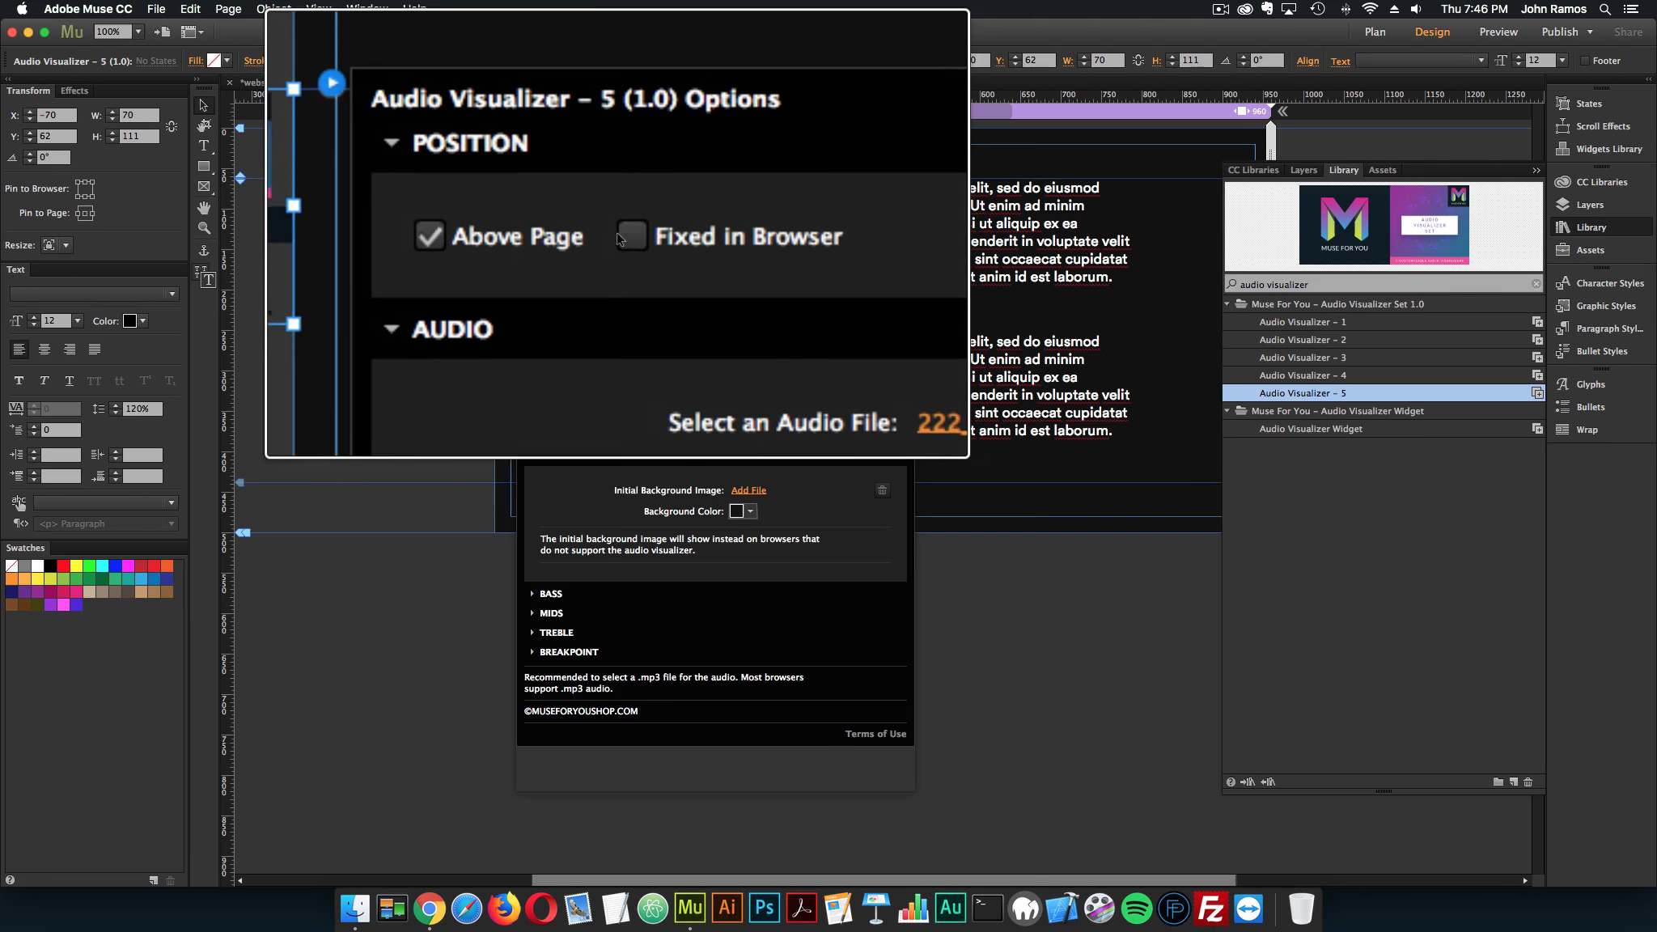
click(622, 234)
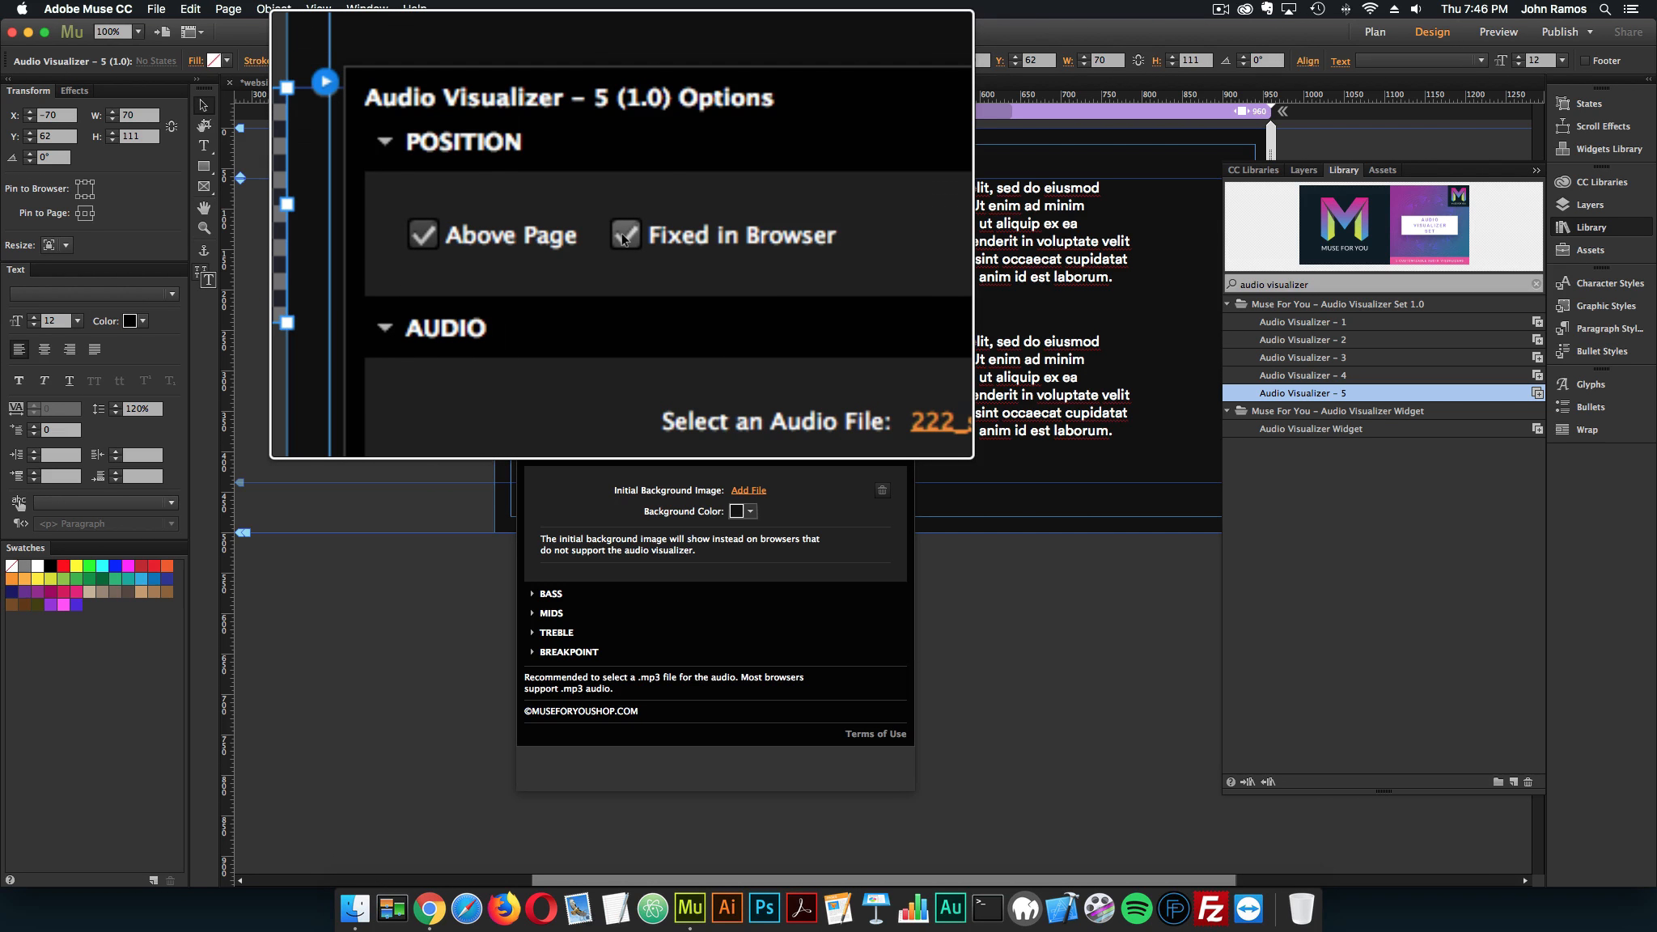
click(269, 127)
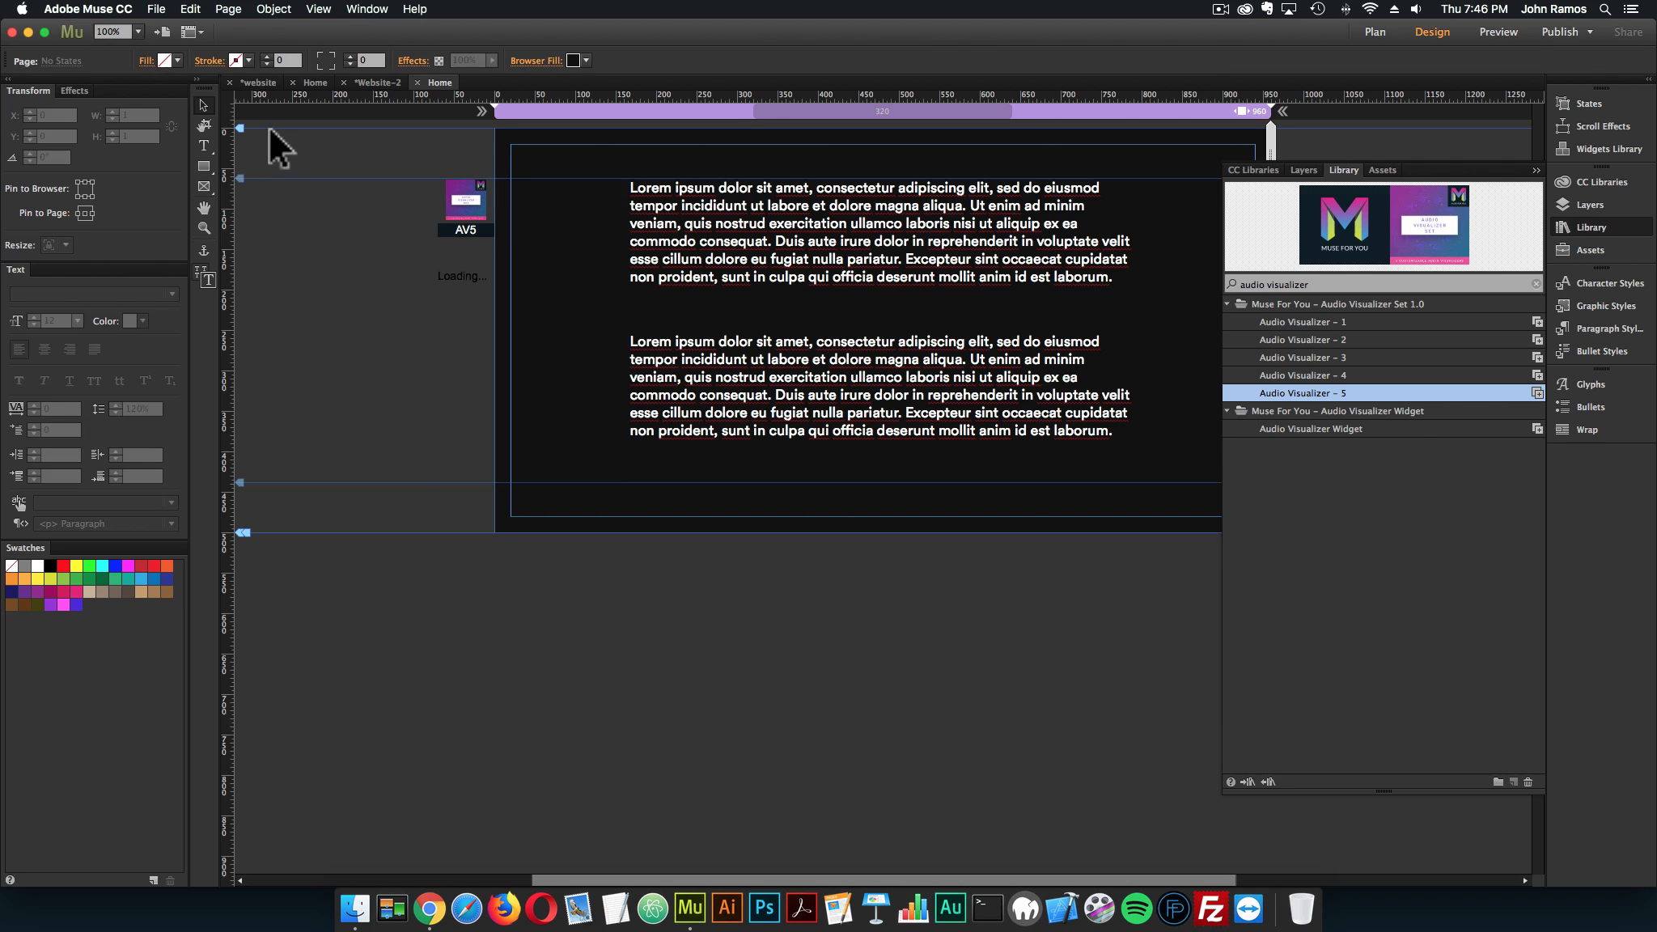
click(155, 10)
click(463, 236)
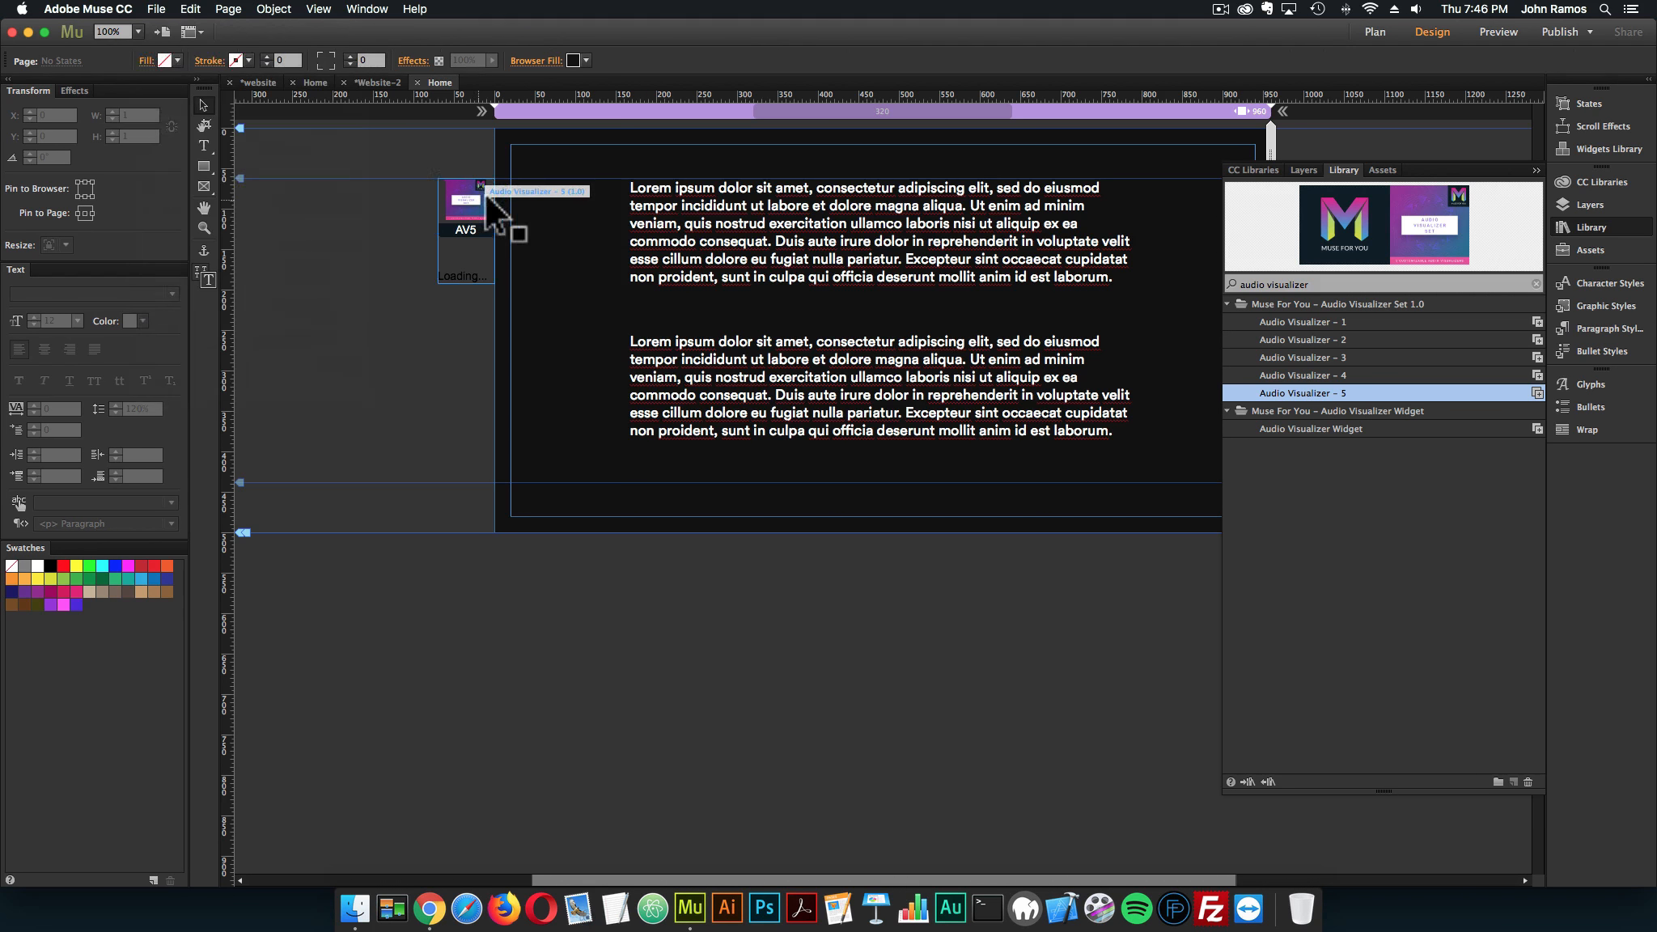
click(509, 174)
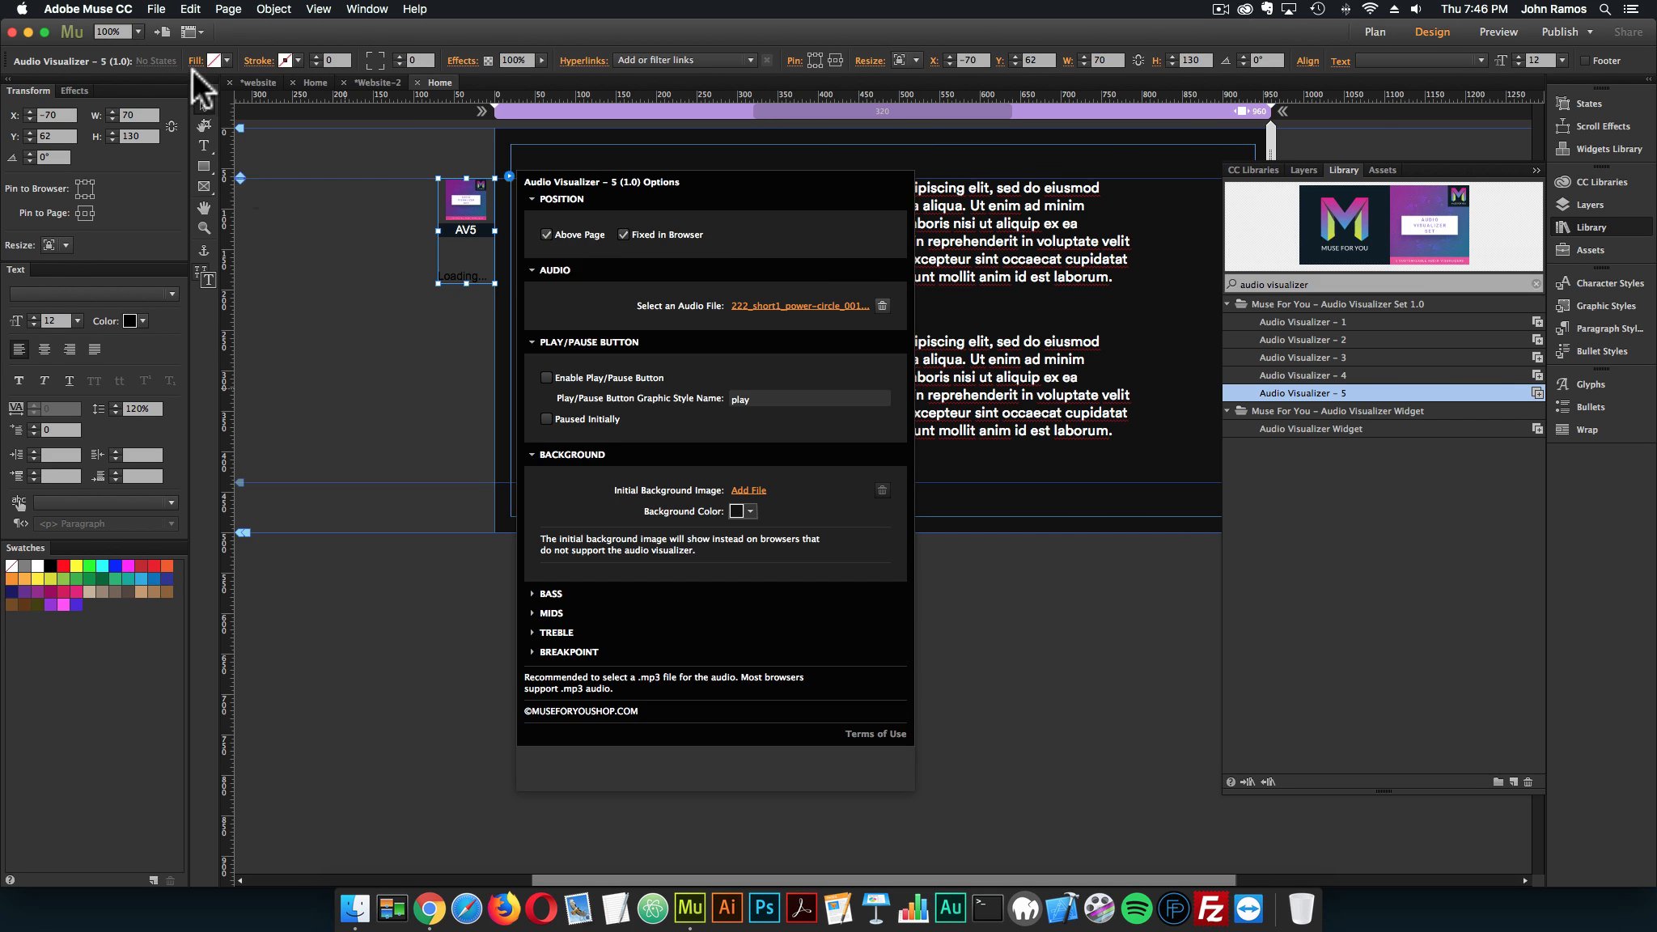
click(191, 70)
Preview the page with the visualizer fixed above it, examine how the text scrolls over it, and return to Adobe Muse
click(156, 9)
click(205, 263)
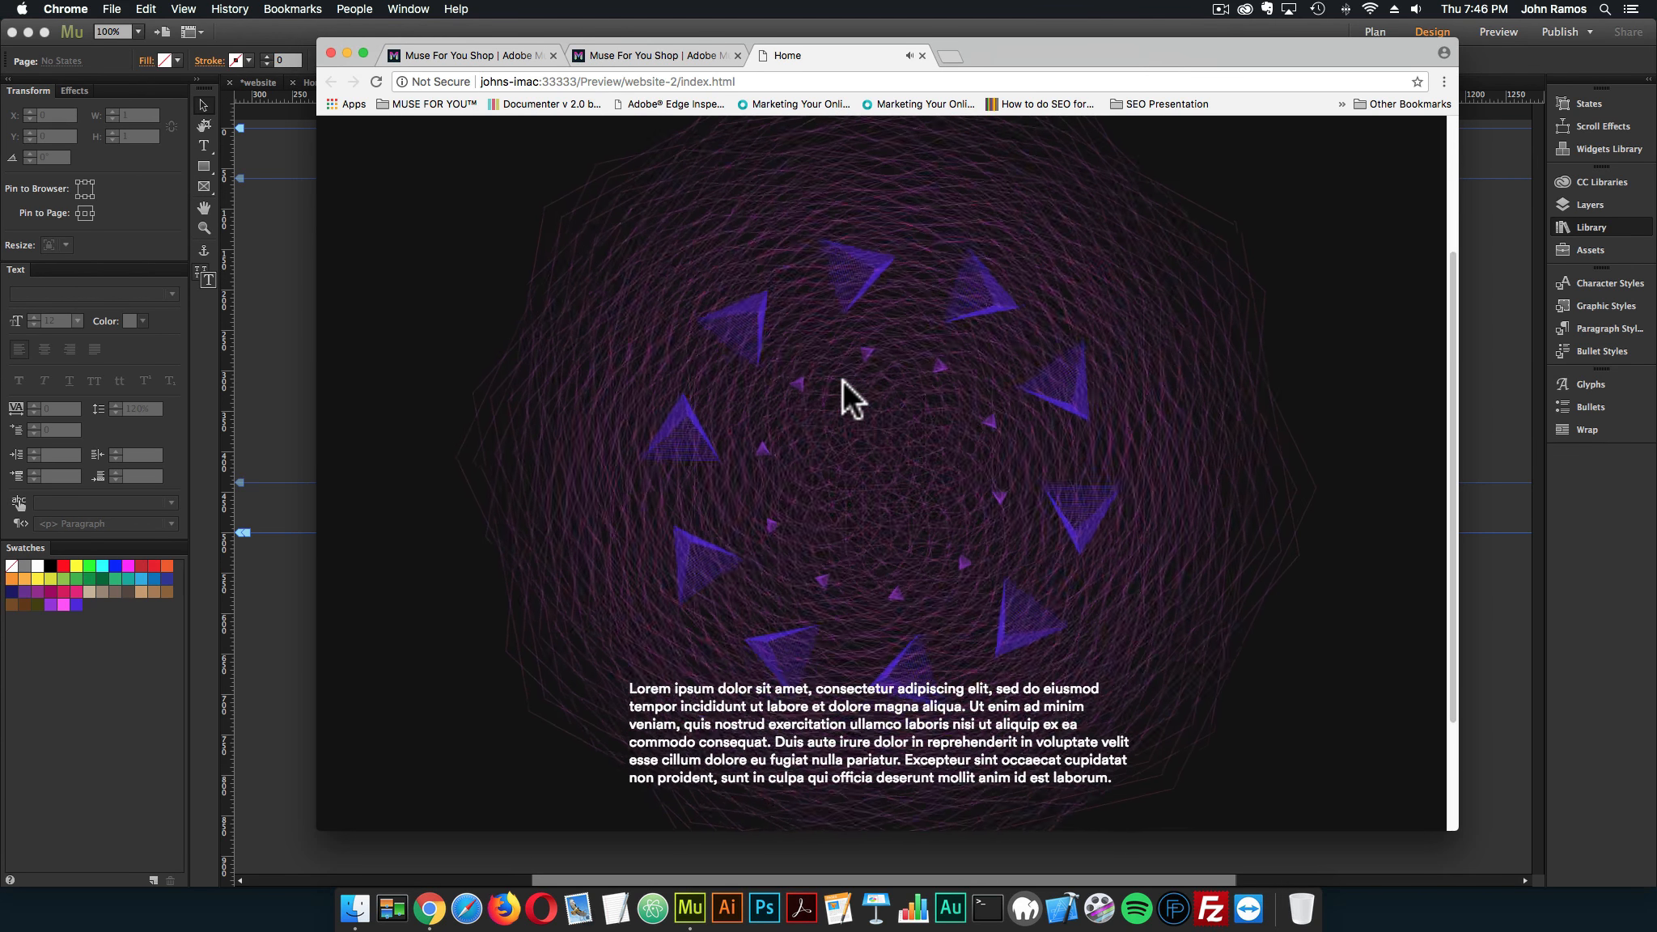
scroll(843, 379, up, 5)
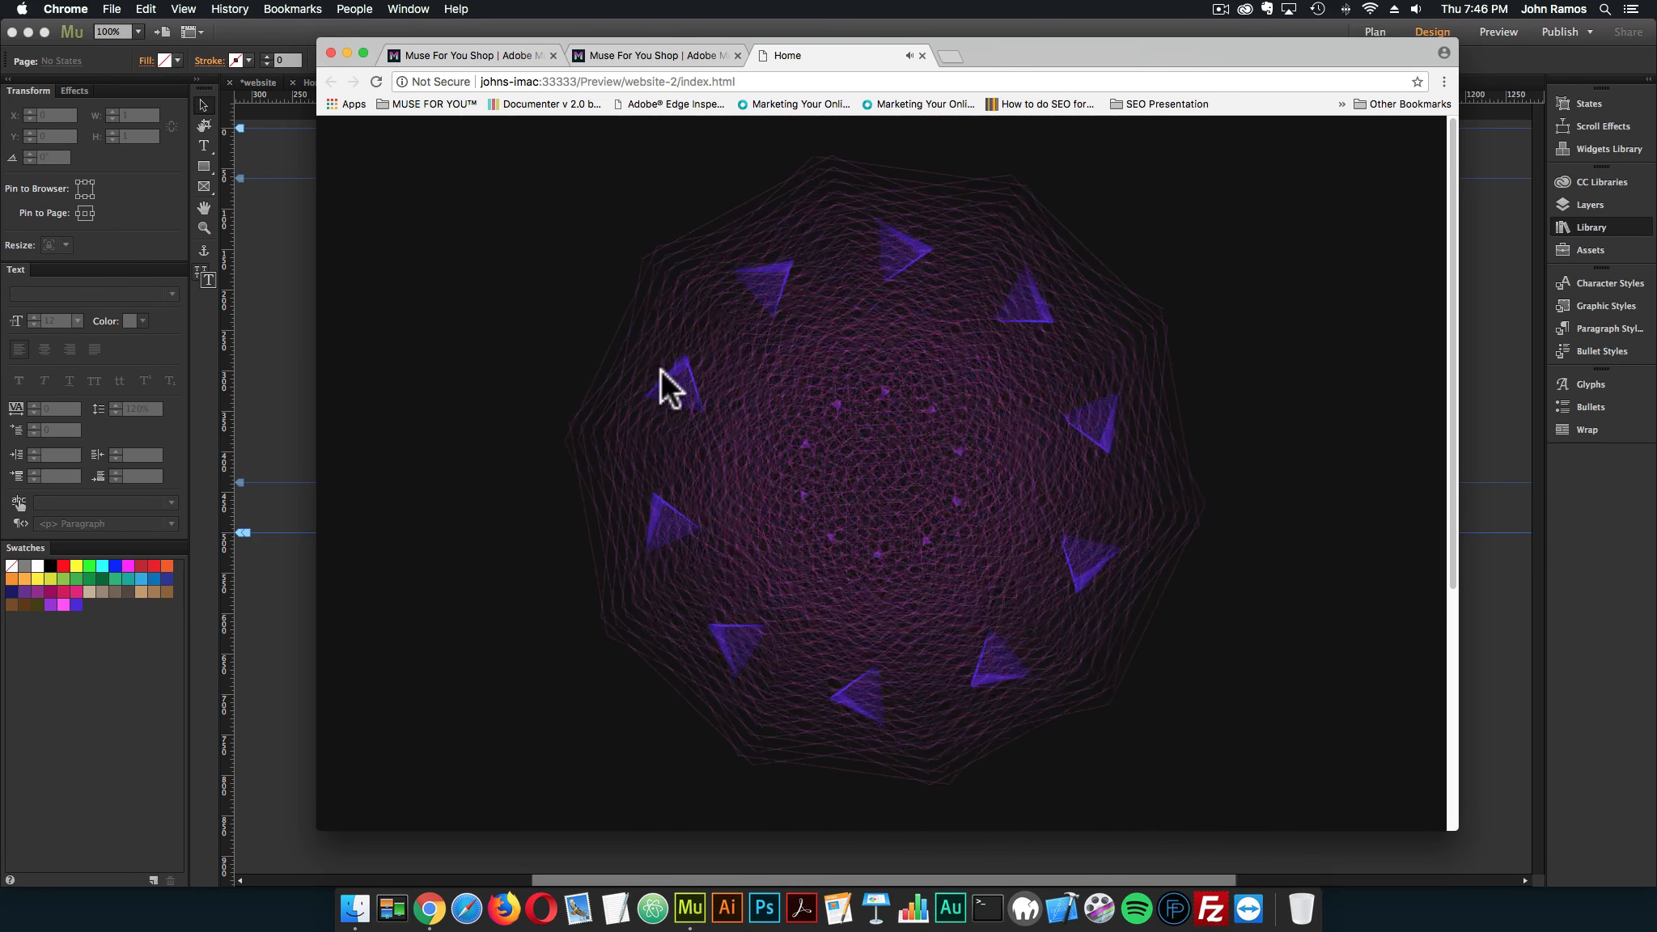
scroll(660, 369, down, 5)
scroll(717, 376, up, 5)
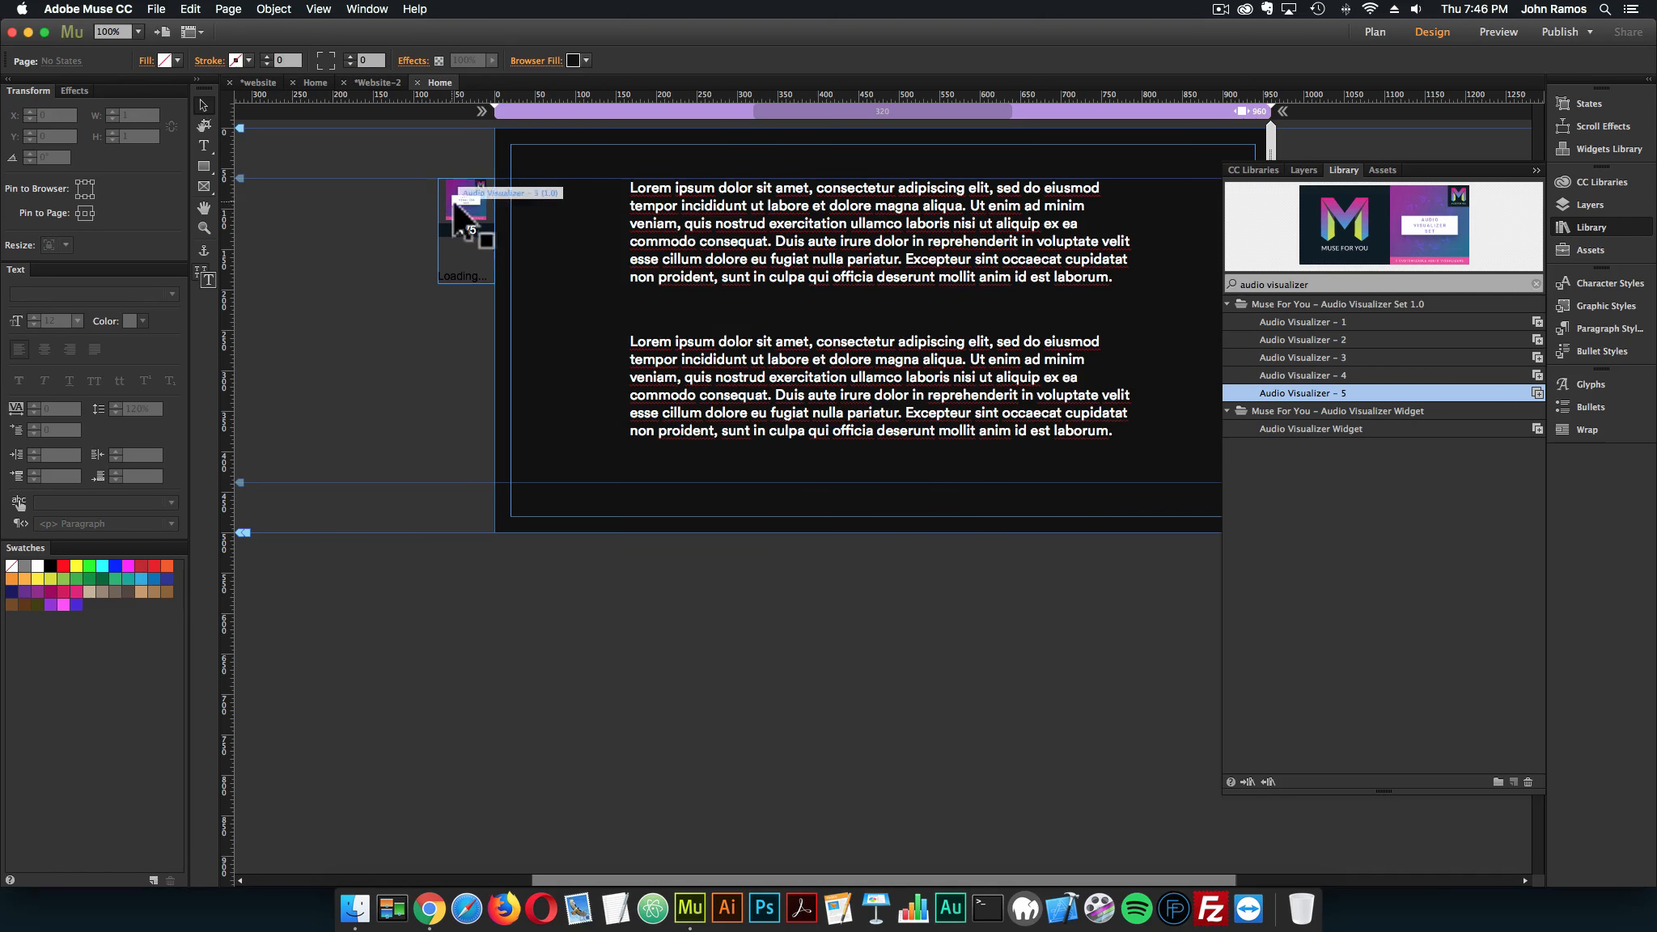
drag(457, 214, 458, 216)
click(429, 908)
click(920, 56)
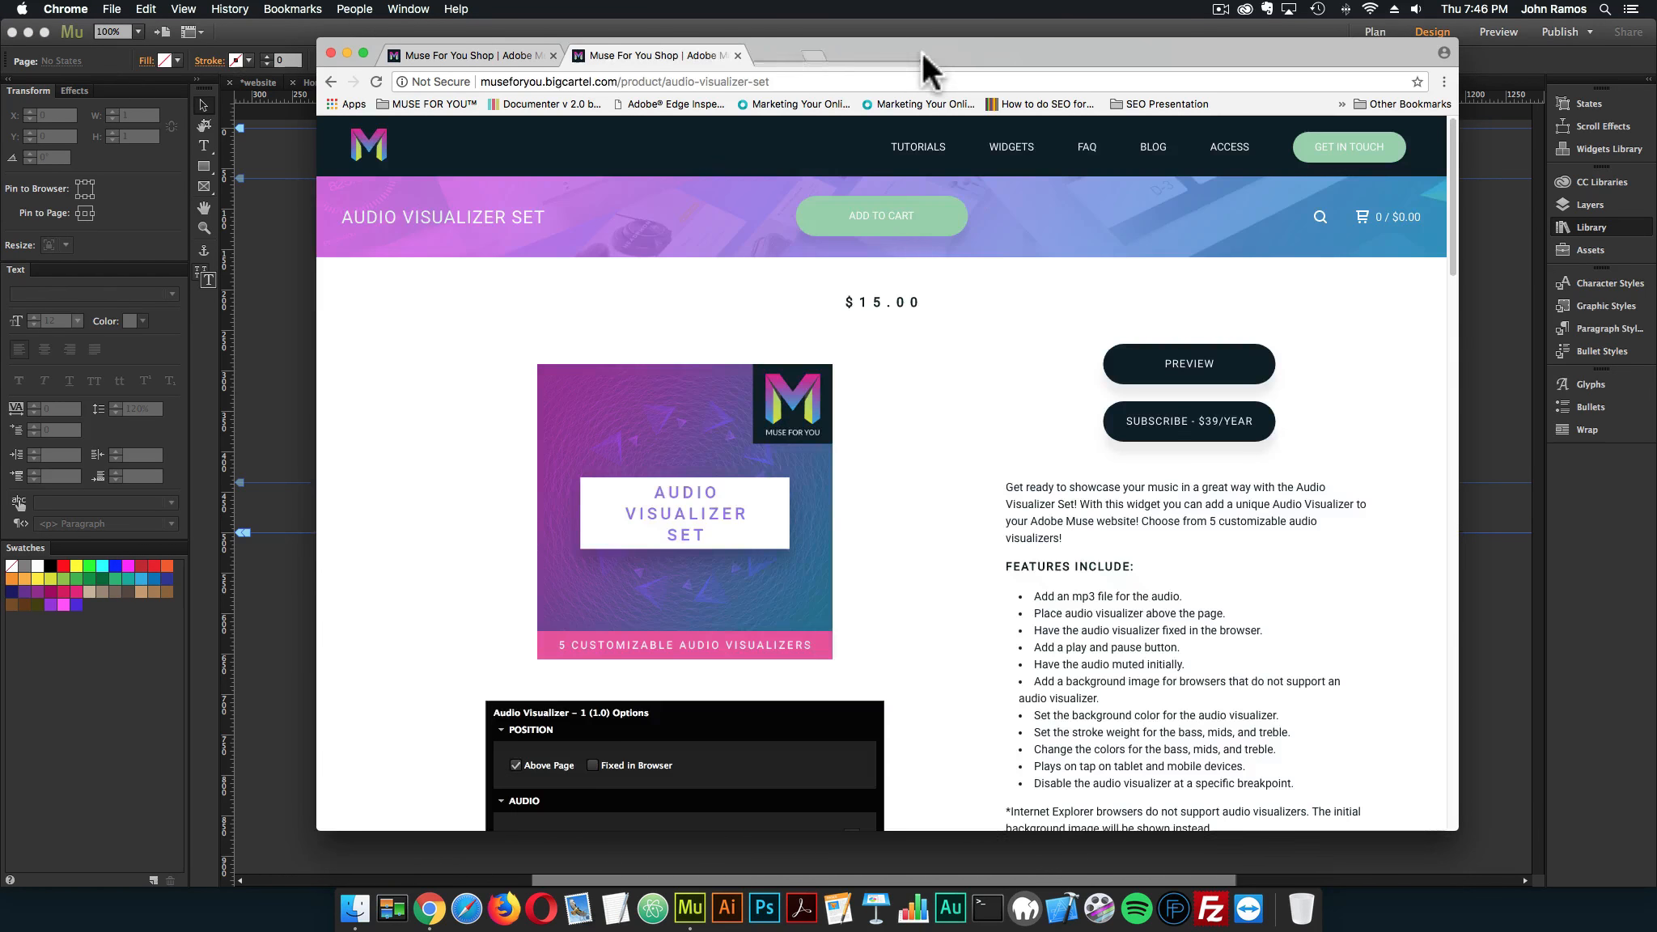
click(297, 291)
Disable Above Page in the visualizer widget's position options, leaving Fixed in Browser enabled
click(493, 186)
click(509, 175)
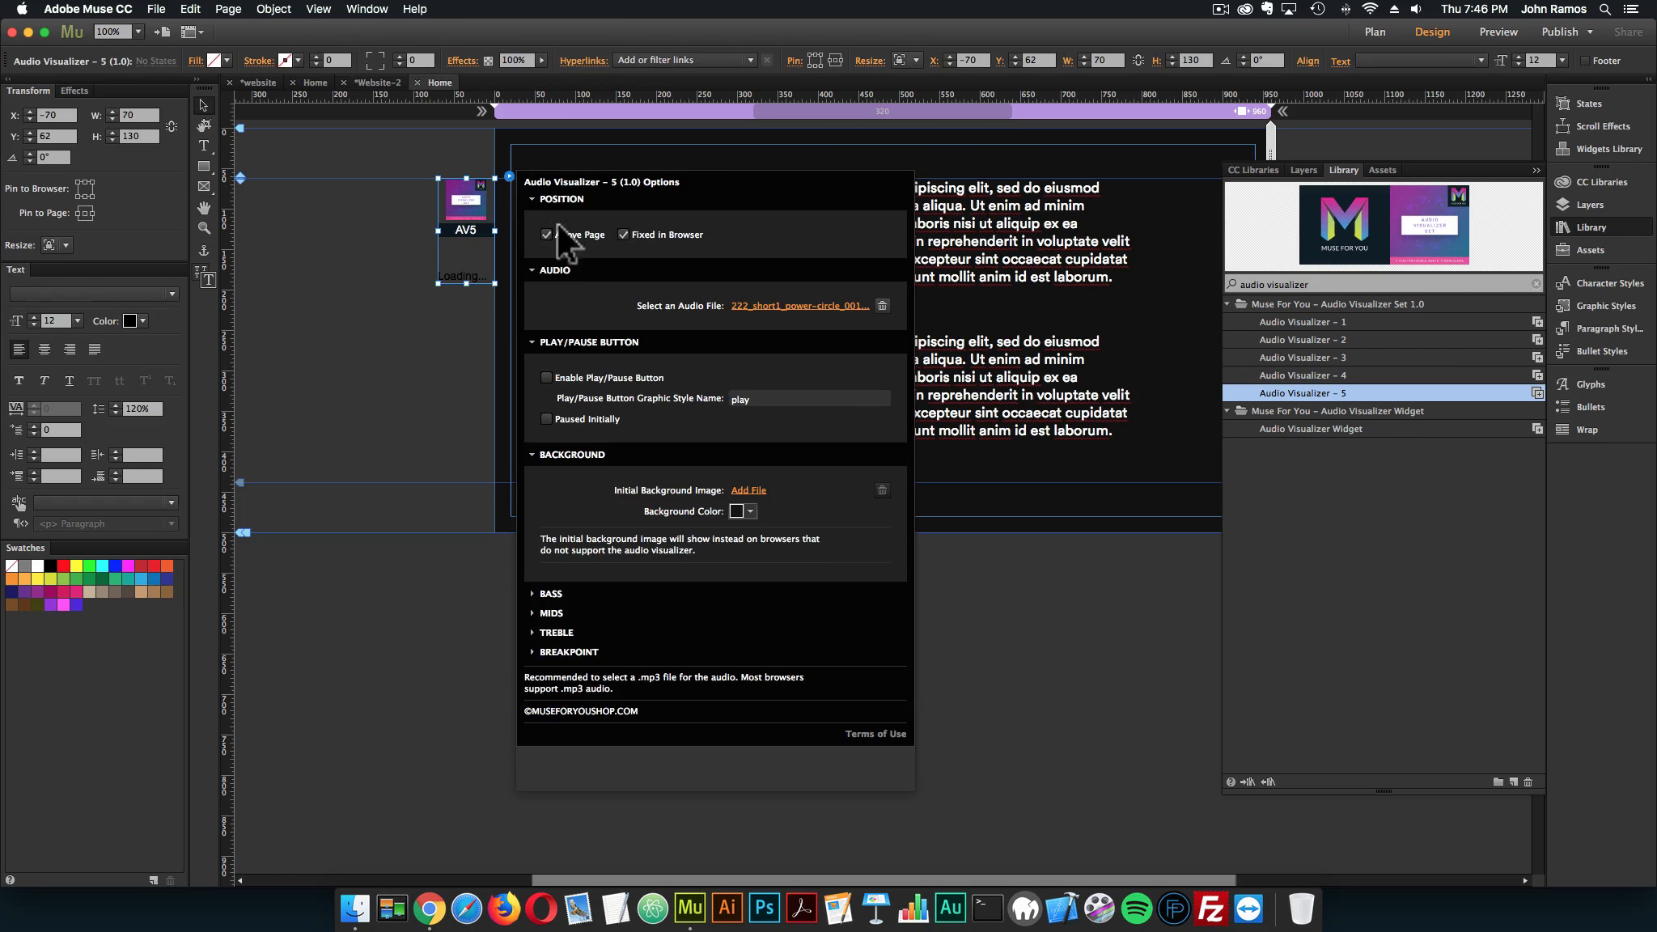
click(554, 234)
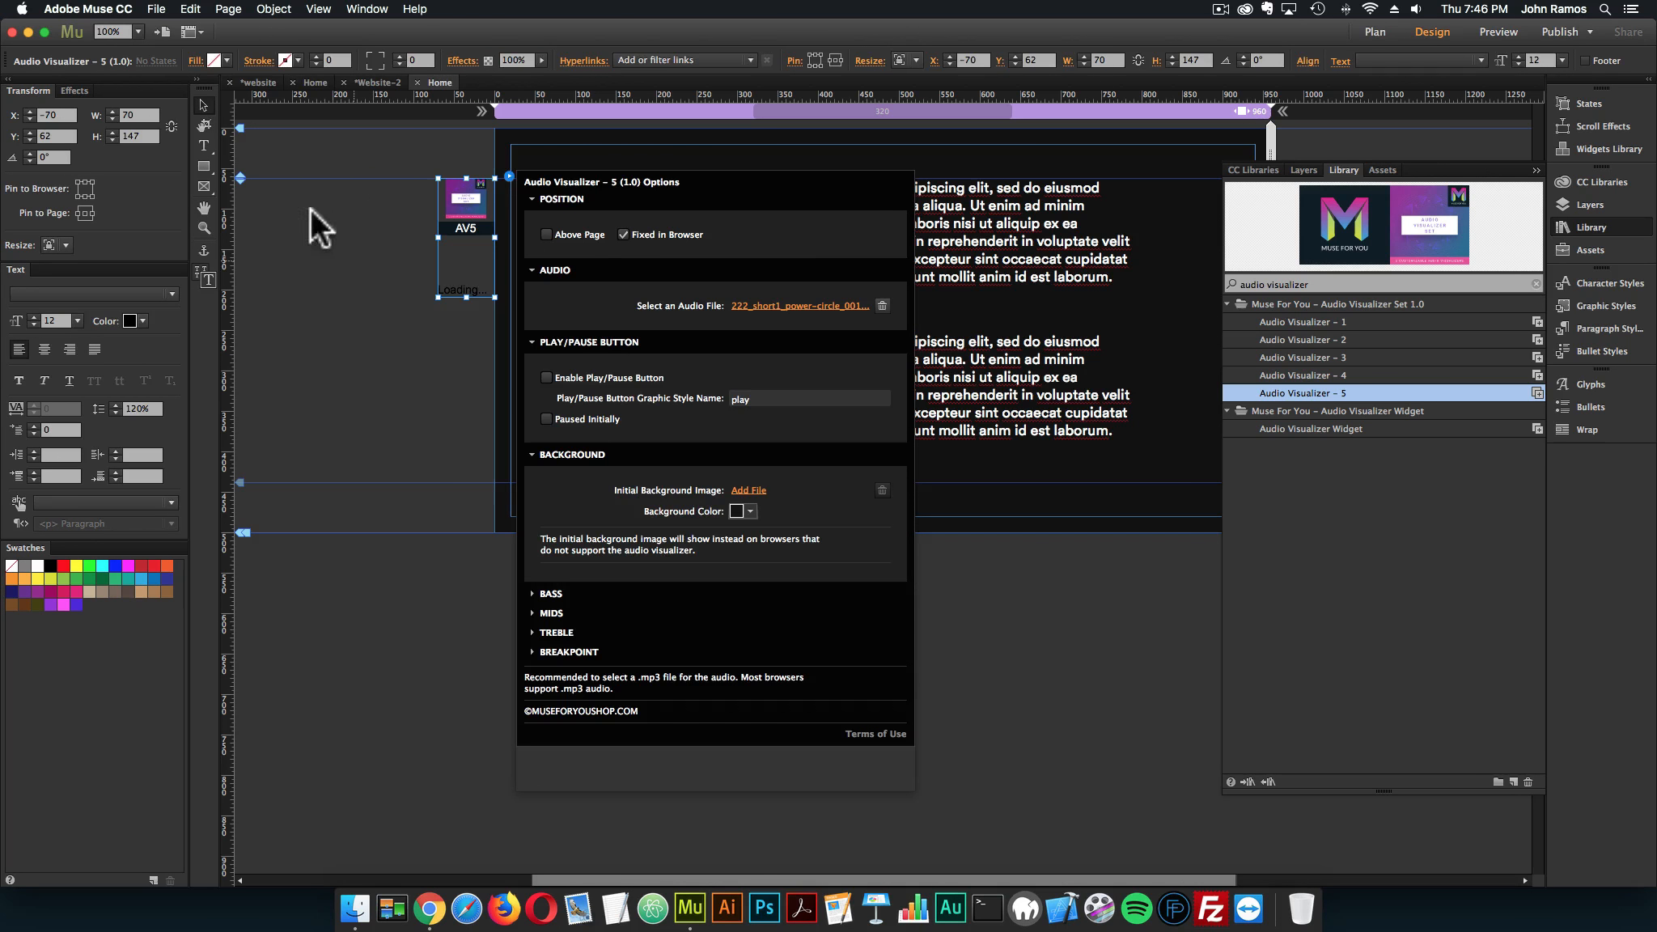
click(310, 209)
Preview the page to check the text's placement over the fixed visualizer, close the preview and return to Adobe Muse
click(156, 9)
click(186, 256)
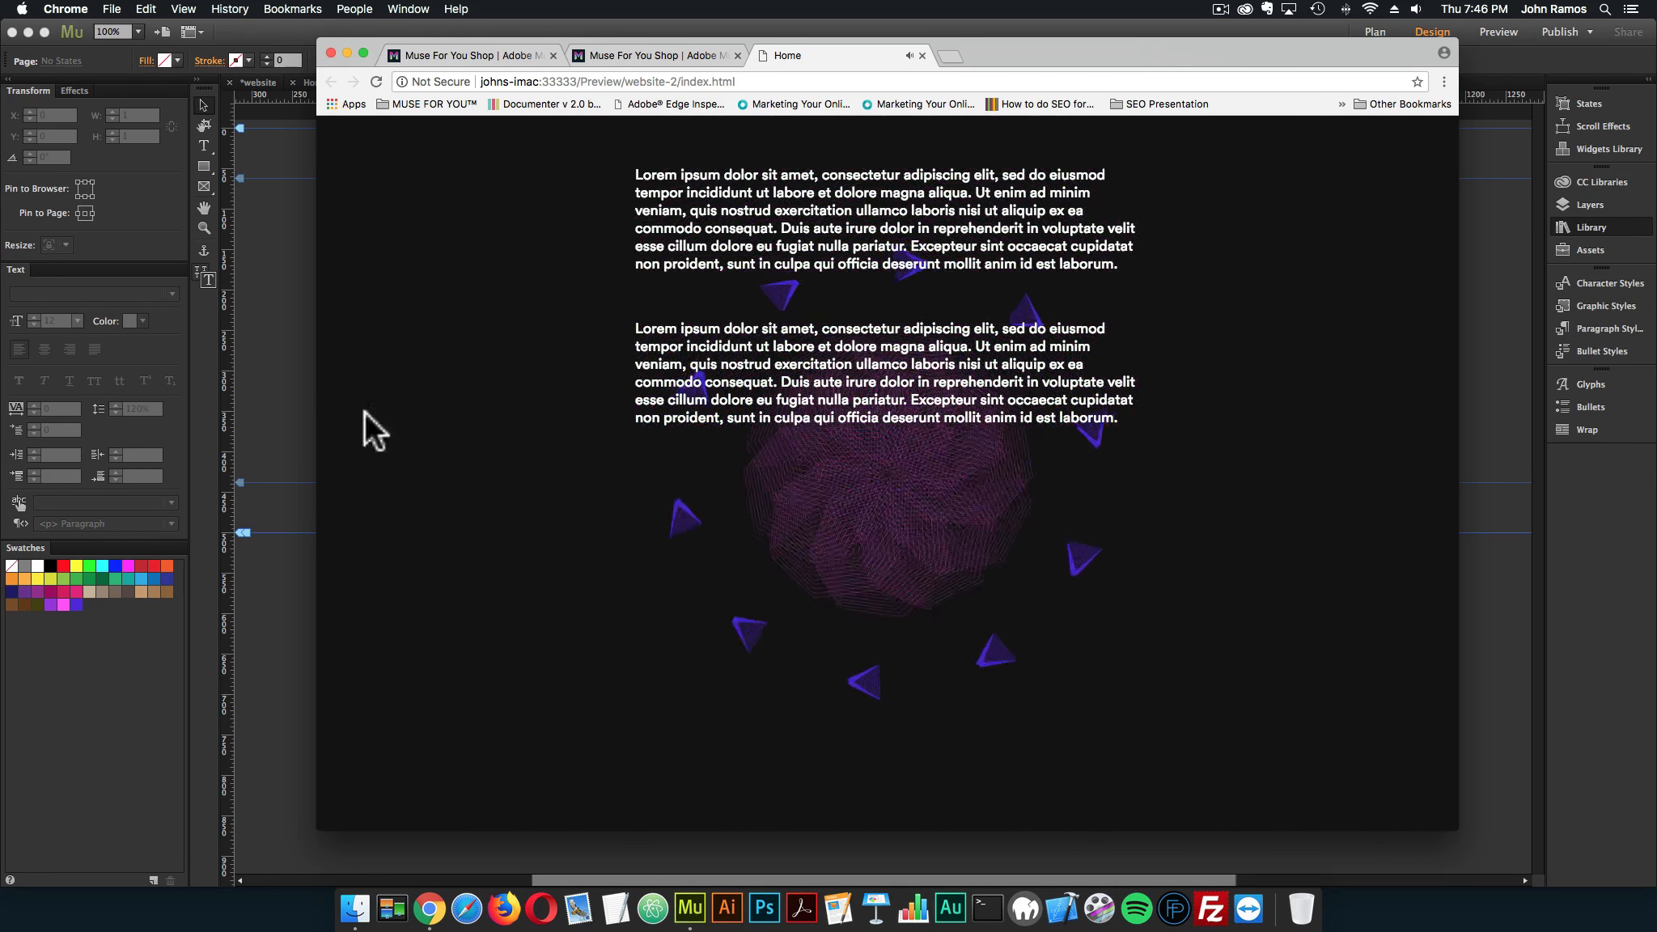
click(922, 55)
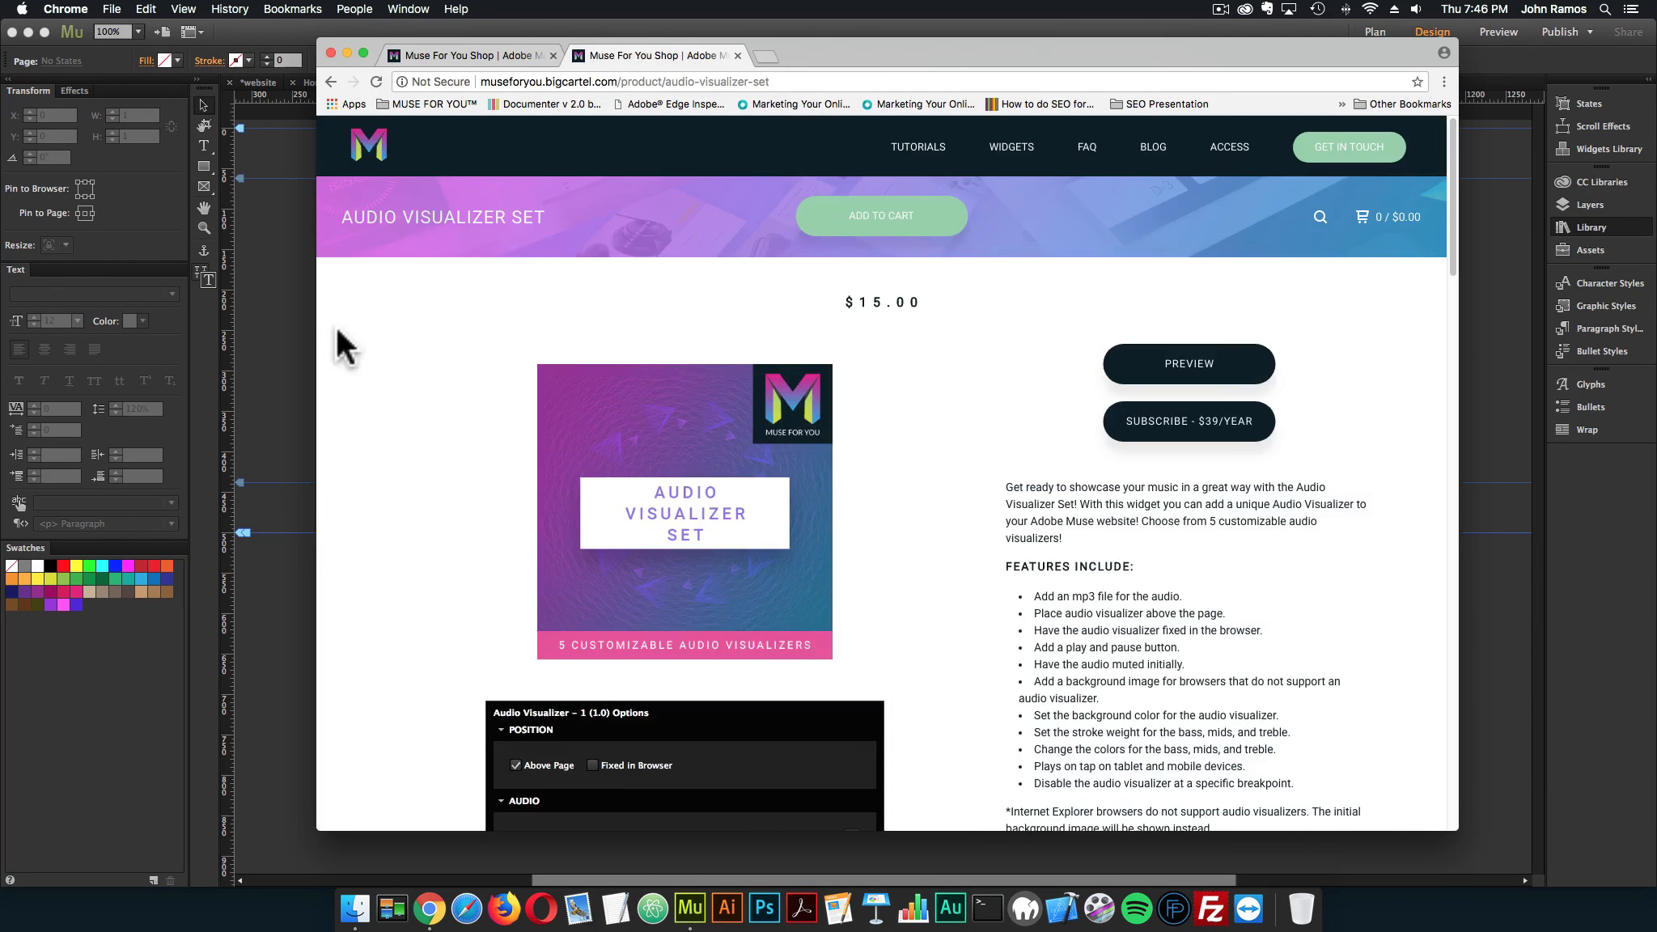
click(301, 329)
Add muse-for-you-audio-visualizer-5-adobe-muse-cc.png as the visualizer widget's initial background image
click(479, 217)
click(510, 175)
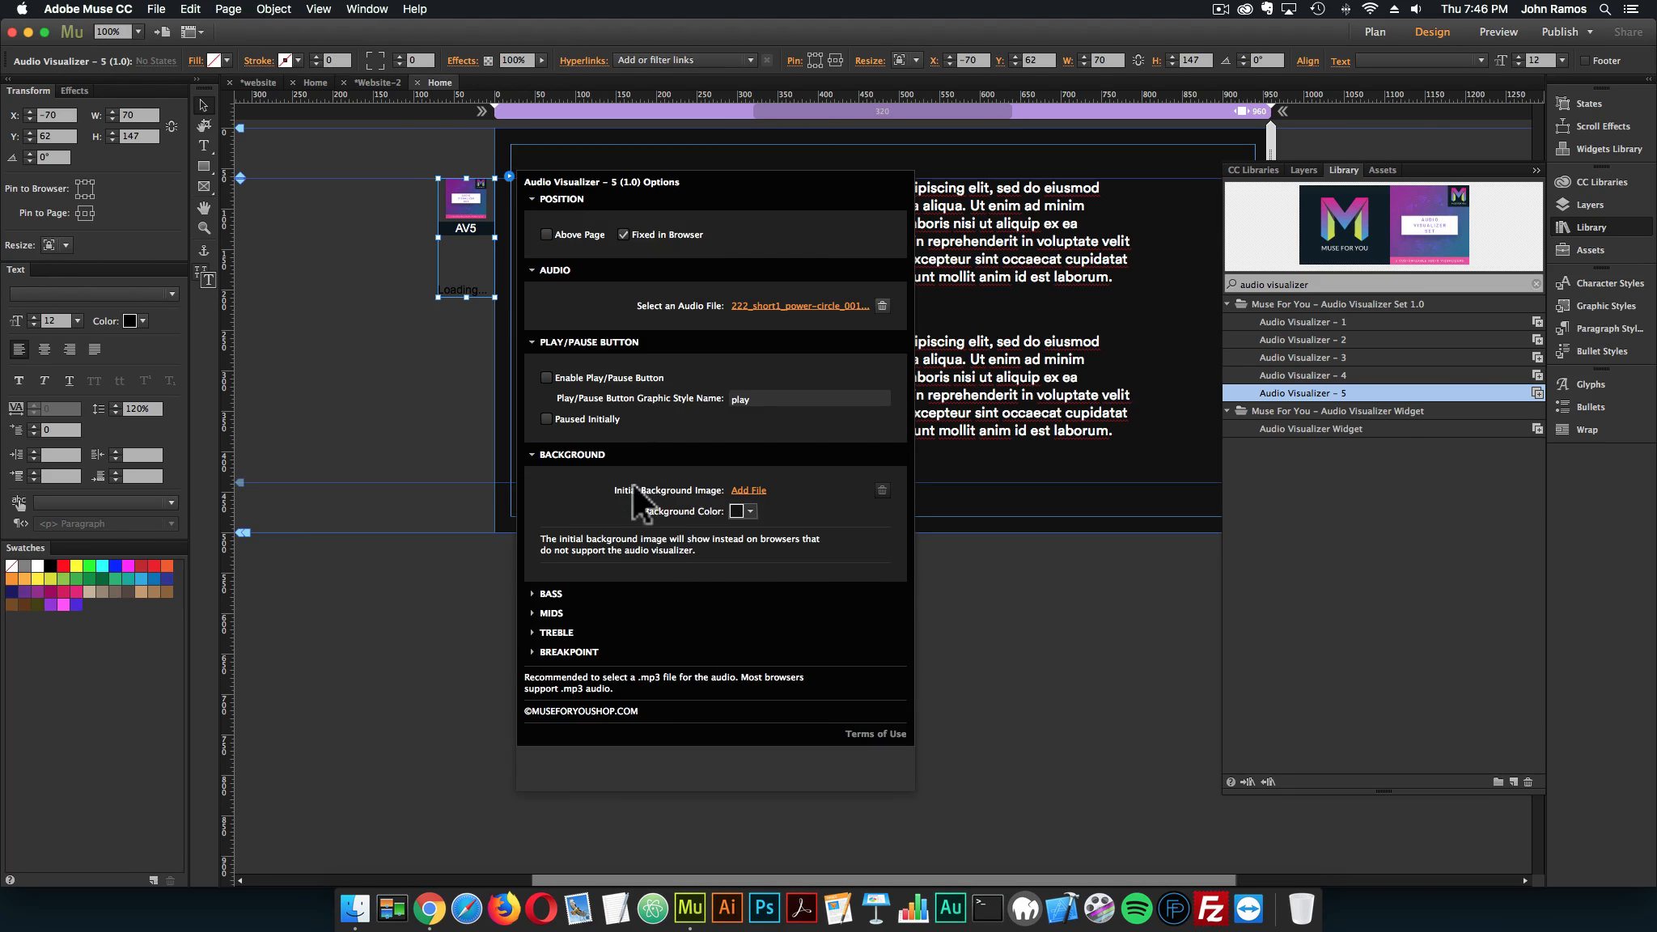
click(741, 491)
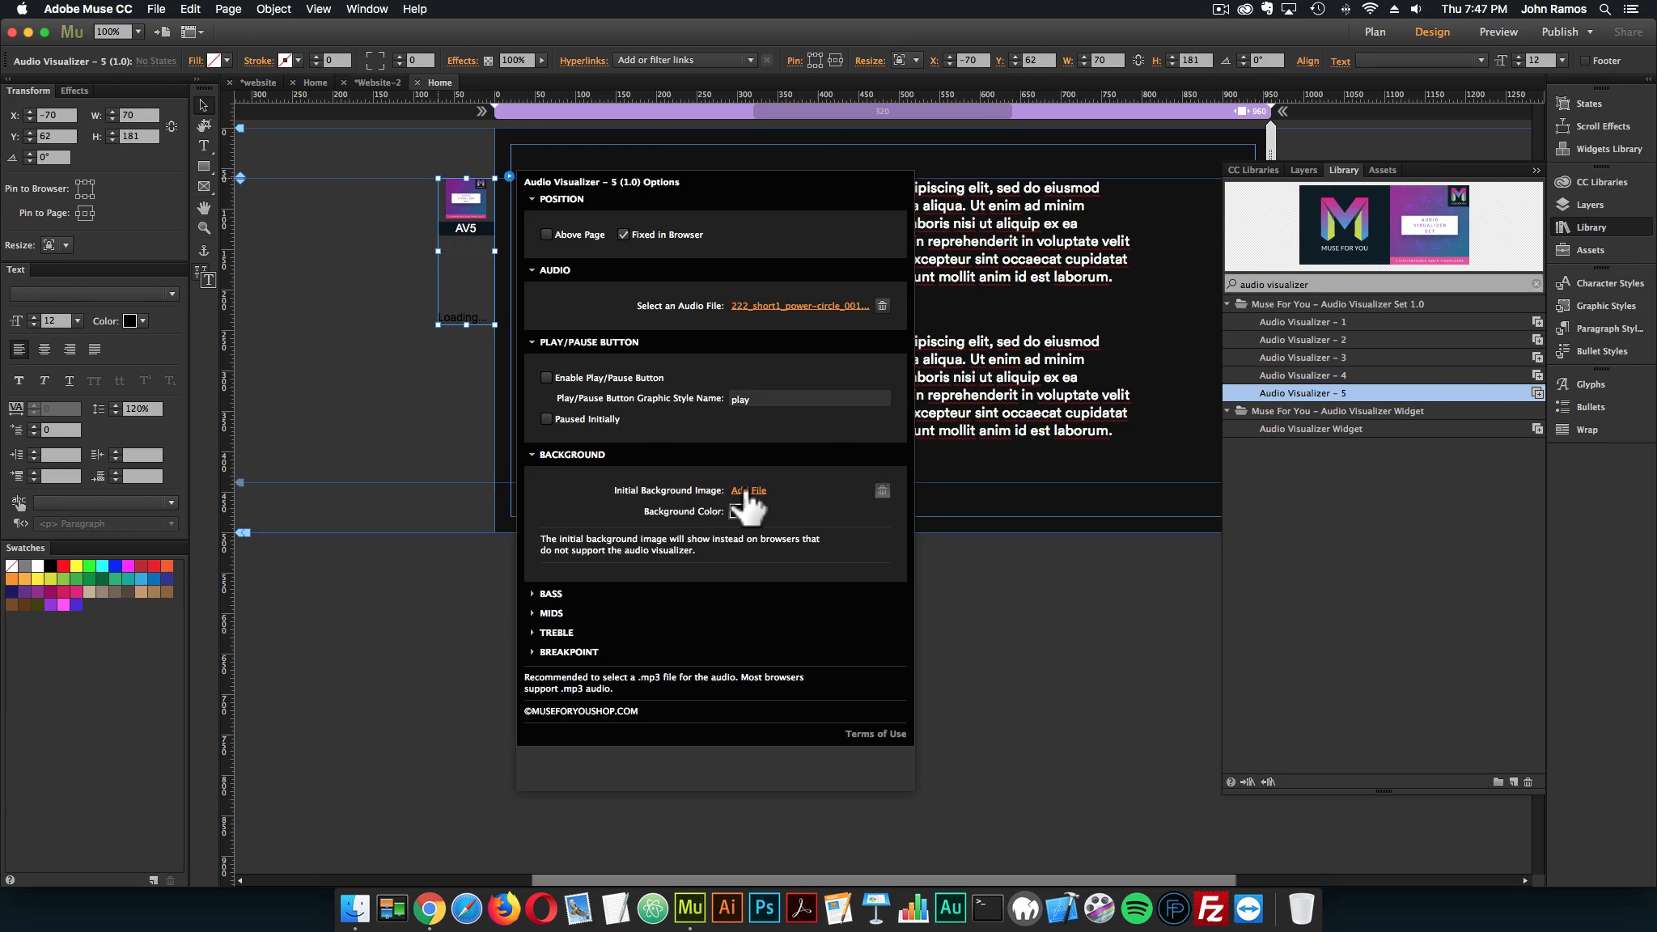
click(781, 125)
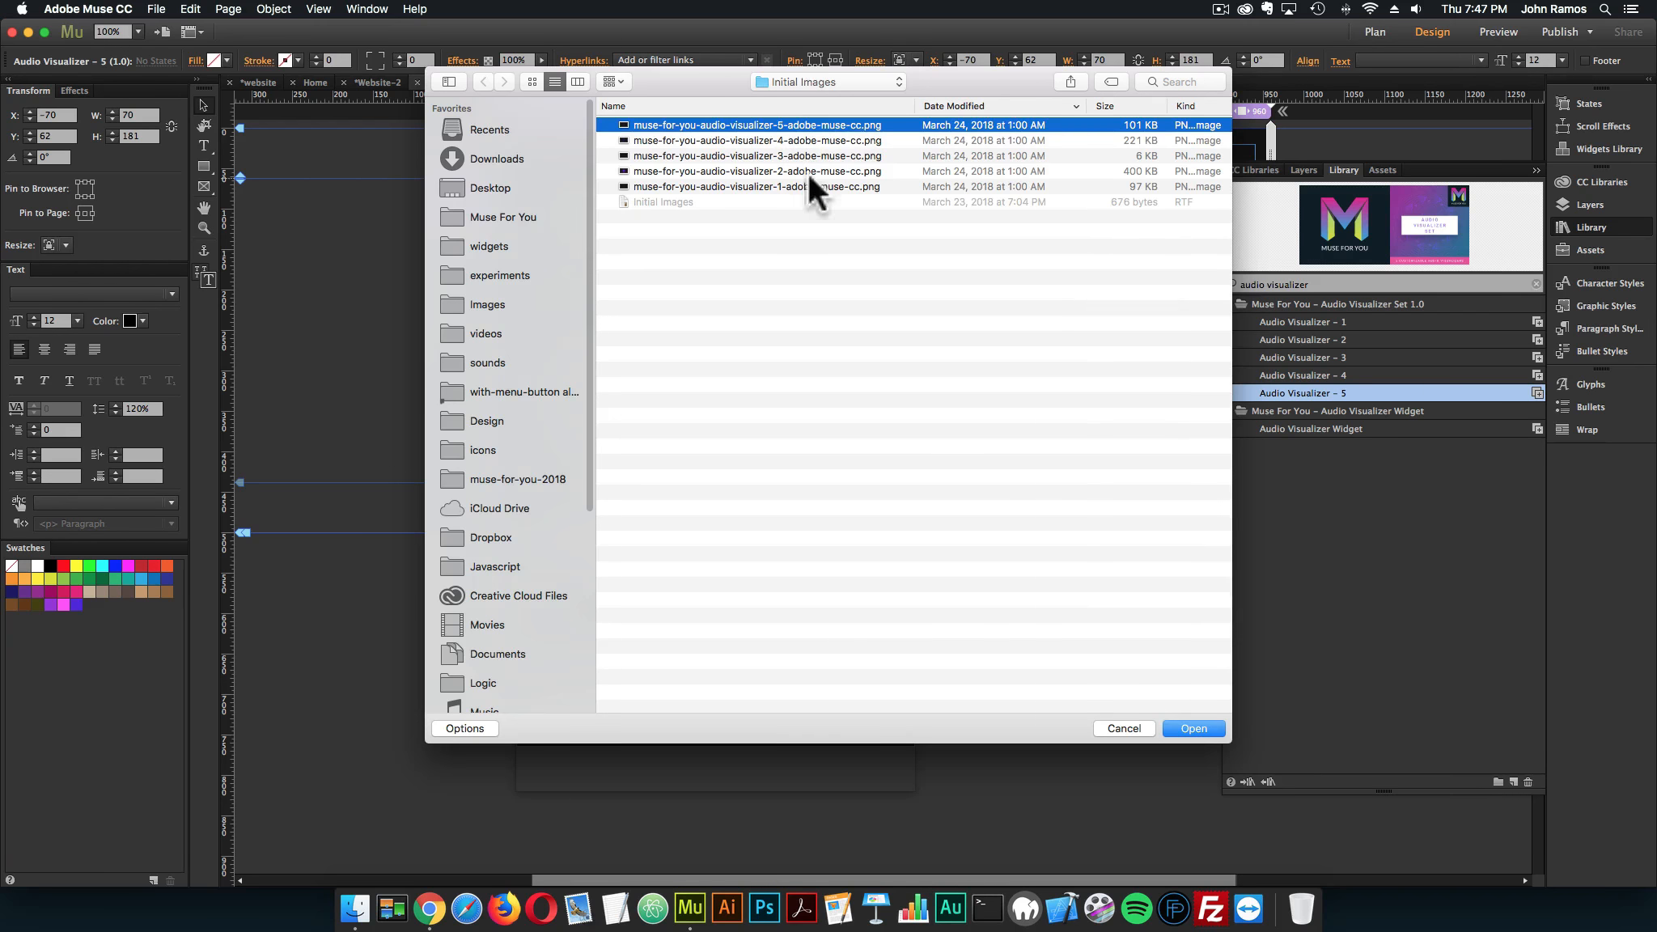
double_click(762, 123)
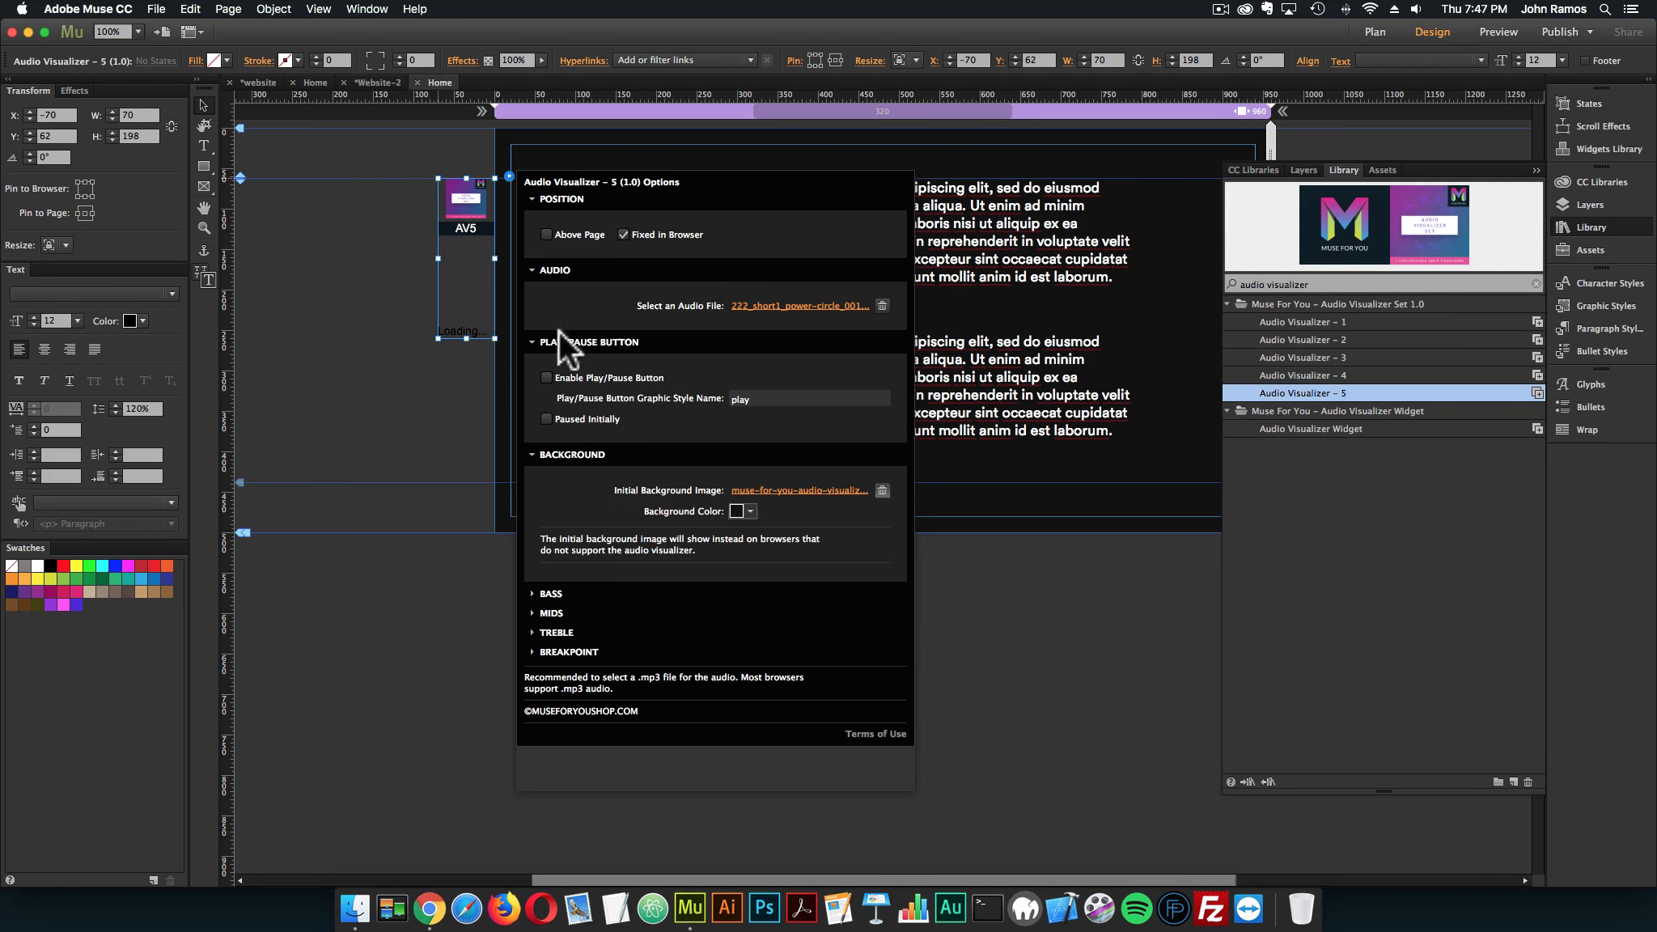
Shrink the height of the visualizer widget's frame beside the page to about 66 px and deselect it
drag(466, 338, 469, 231)
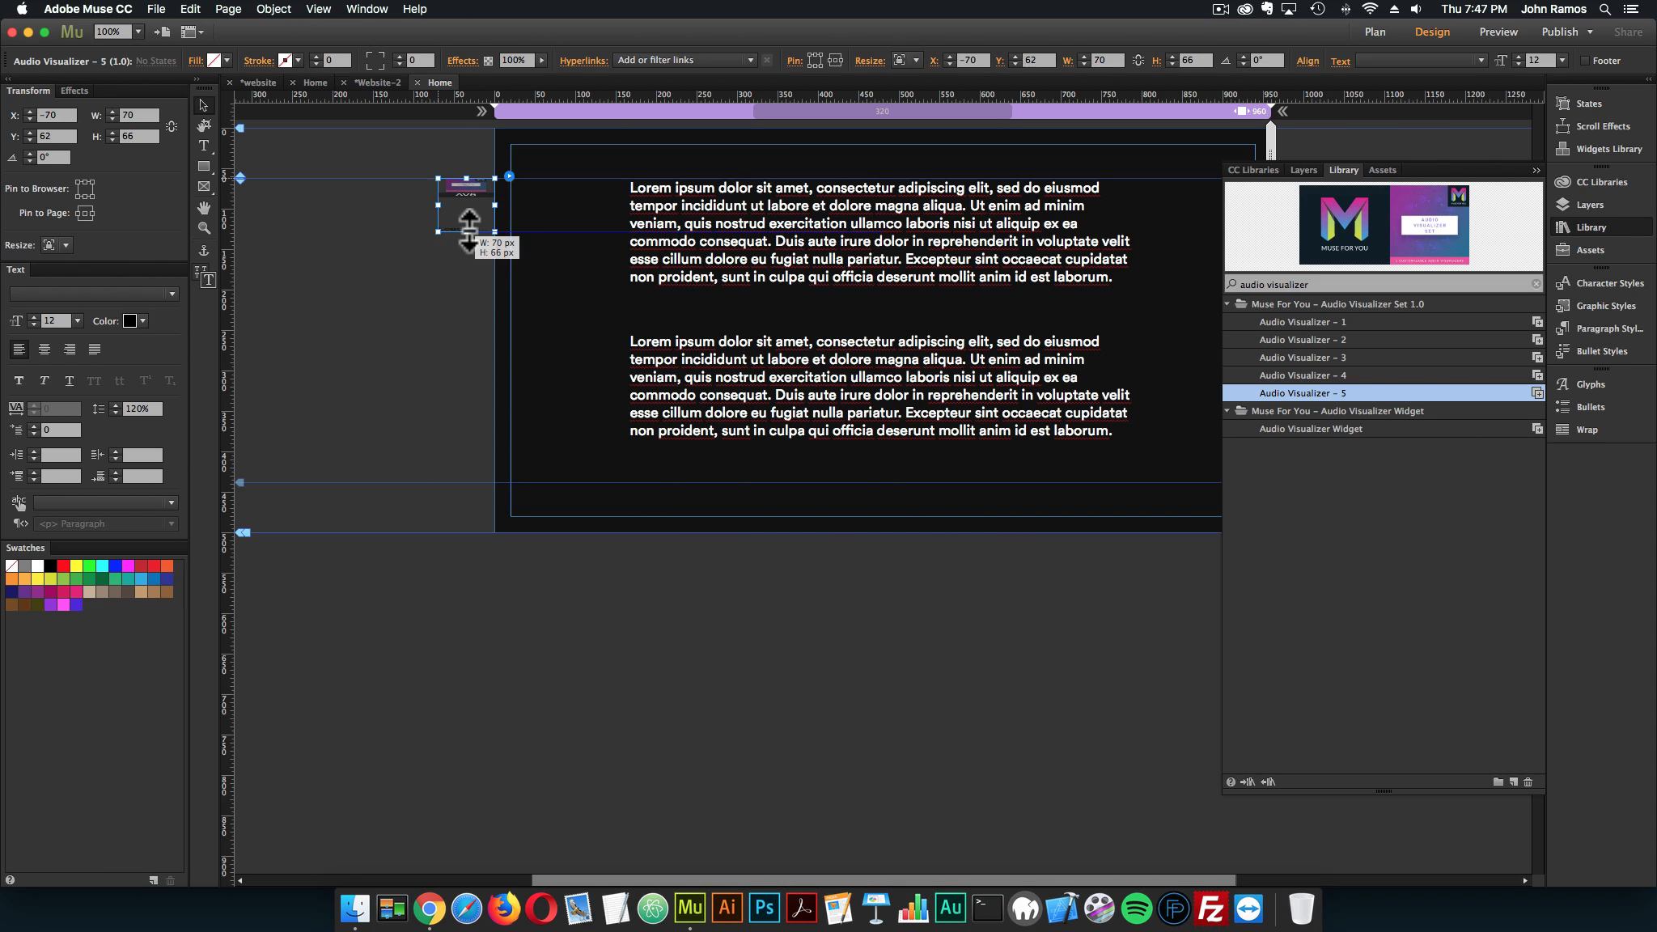
click(519, 299)
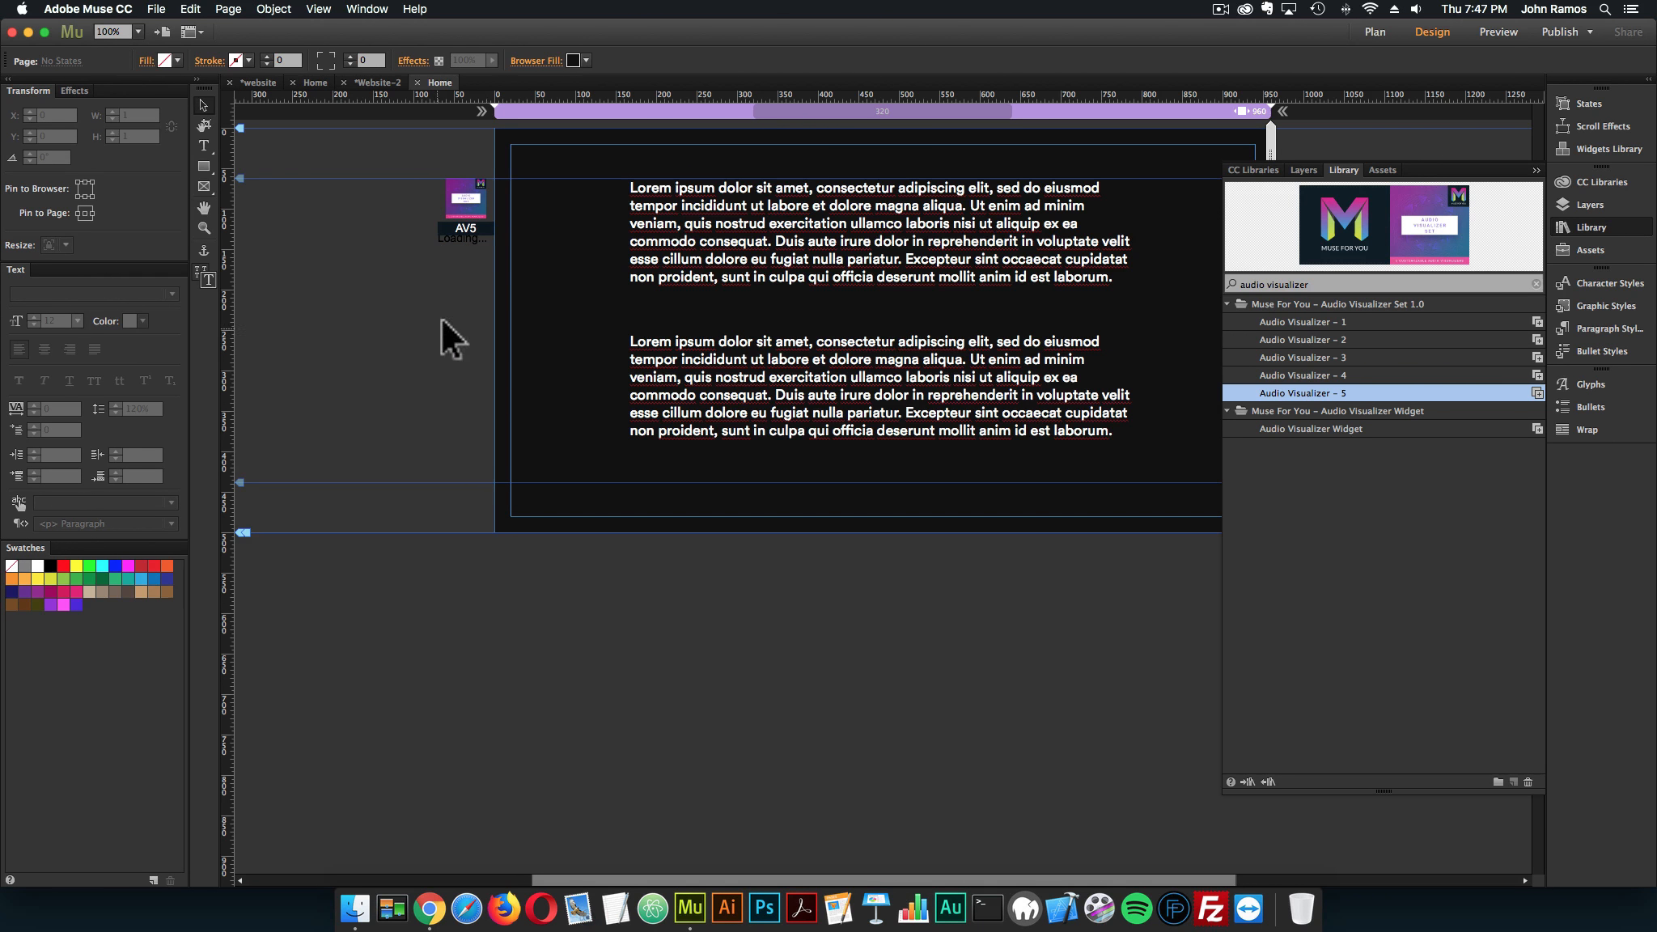
click(472, 222)
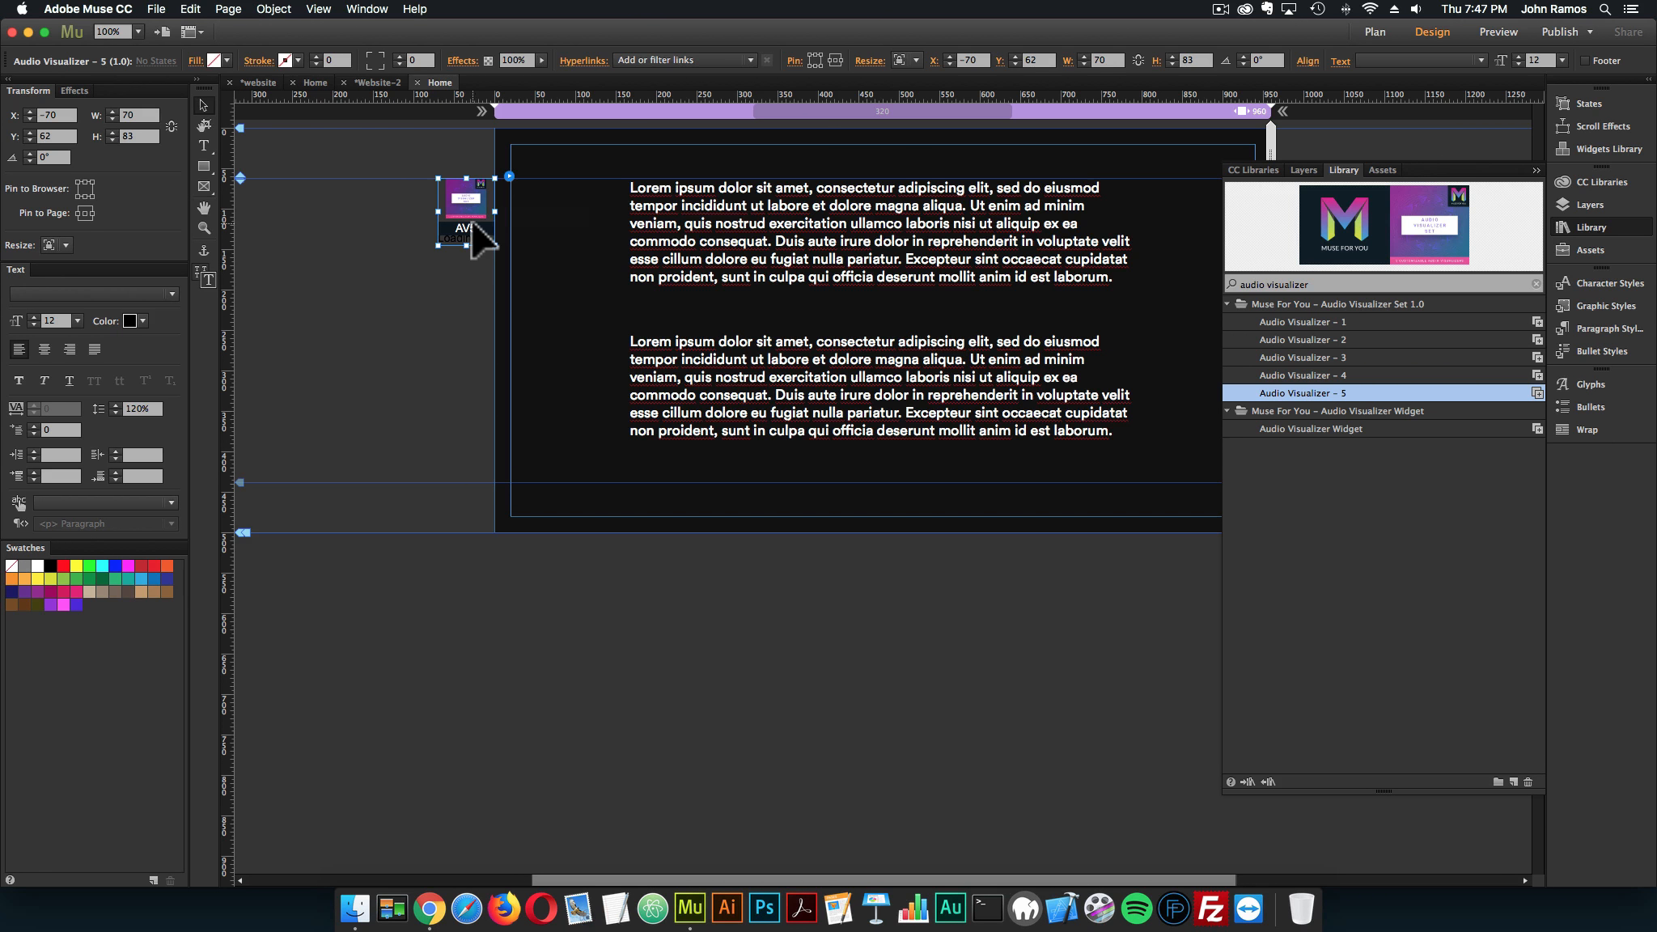
click(574, 270)
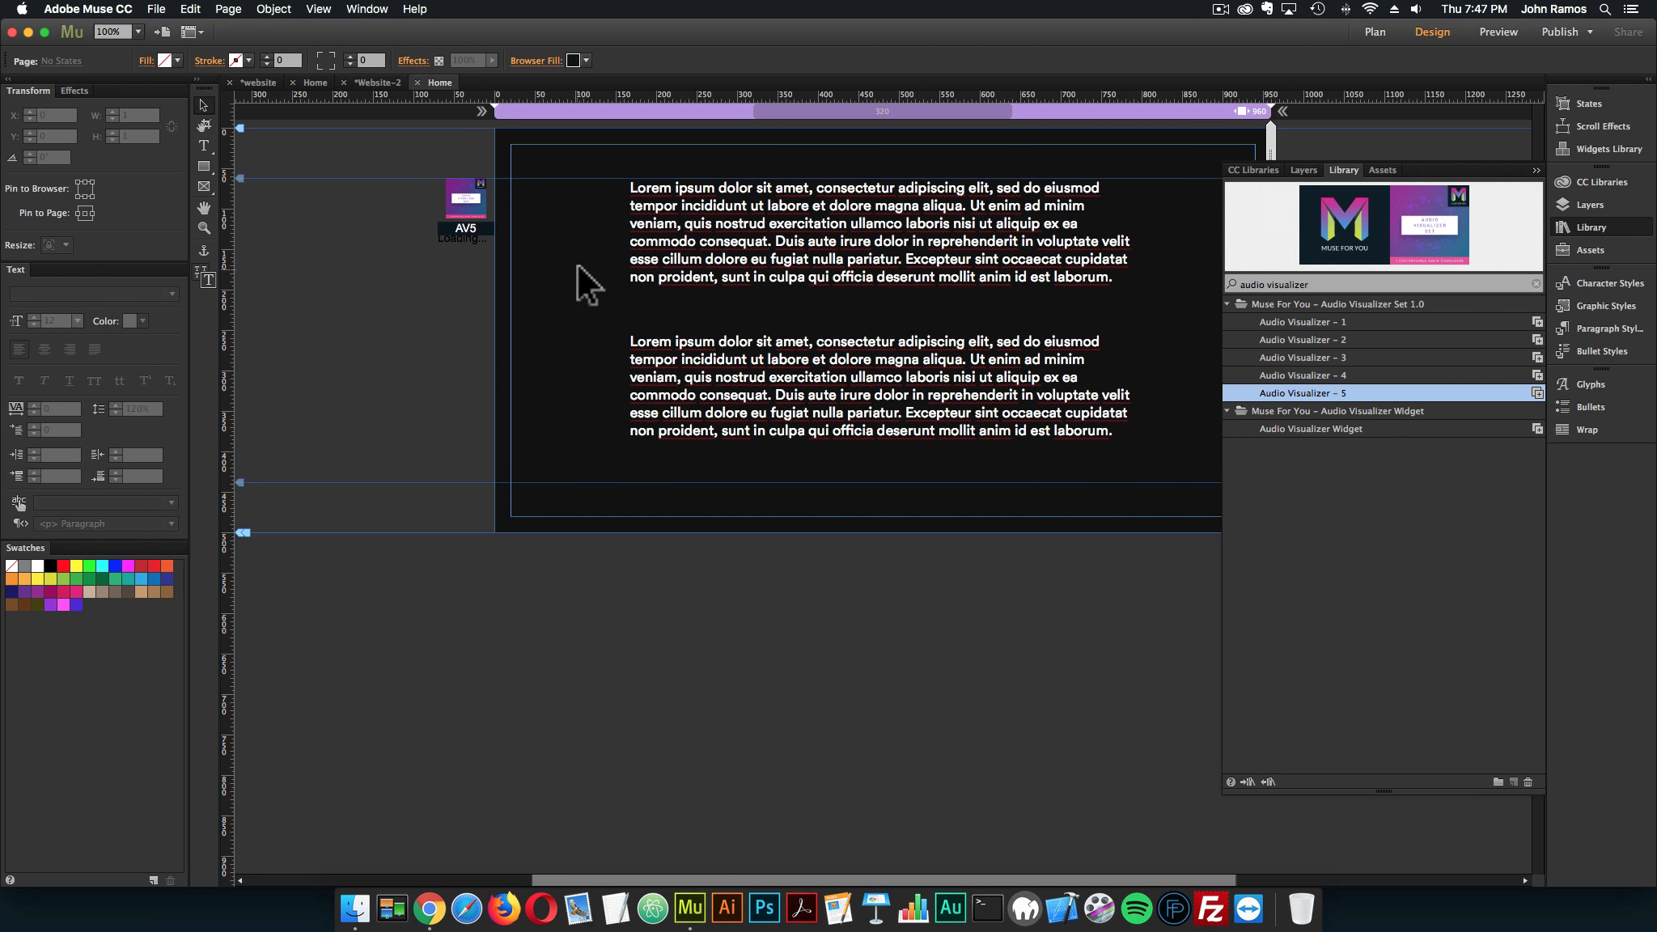
Preview the page in the browser to check the visualizer behind the text, close the preview and return to Adobe Muse
click(153, 5)
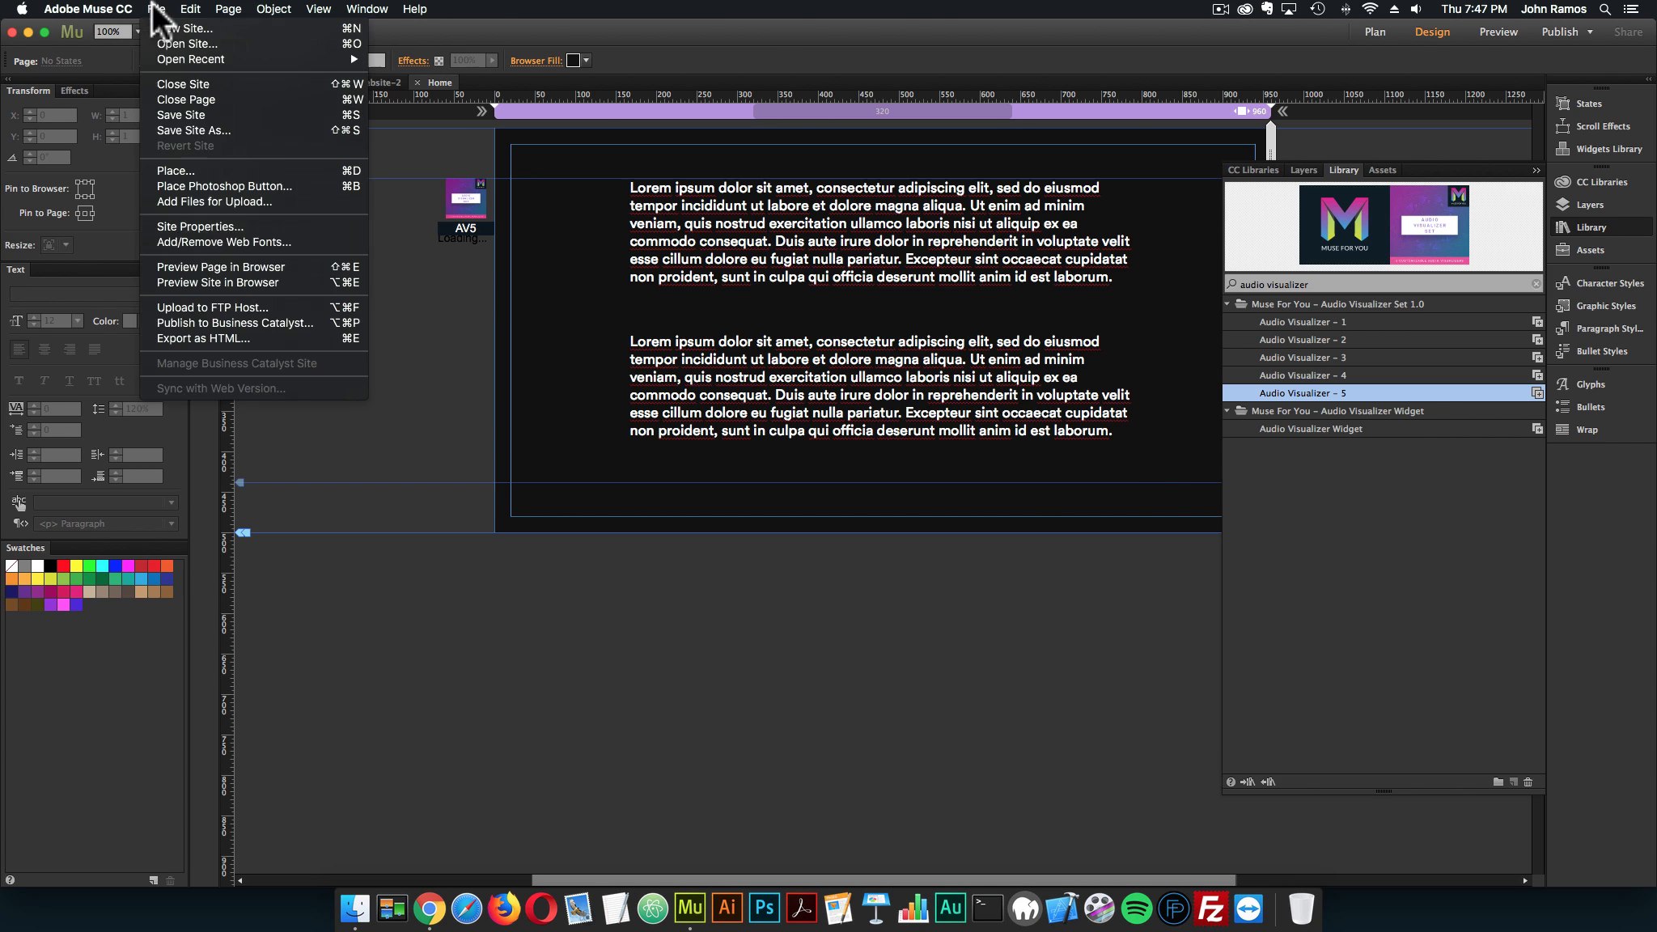
click(223, 262)
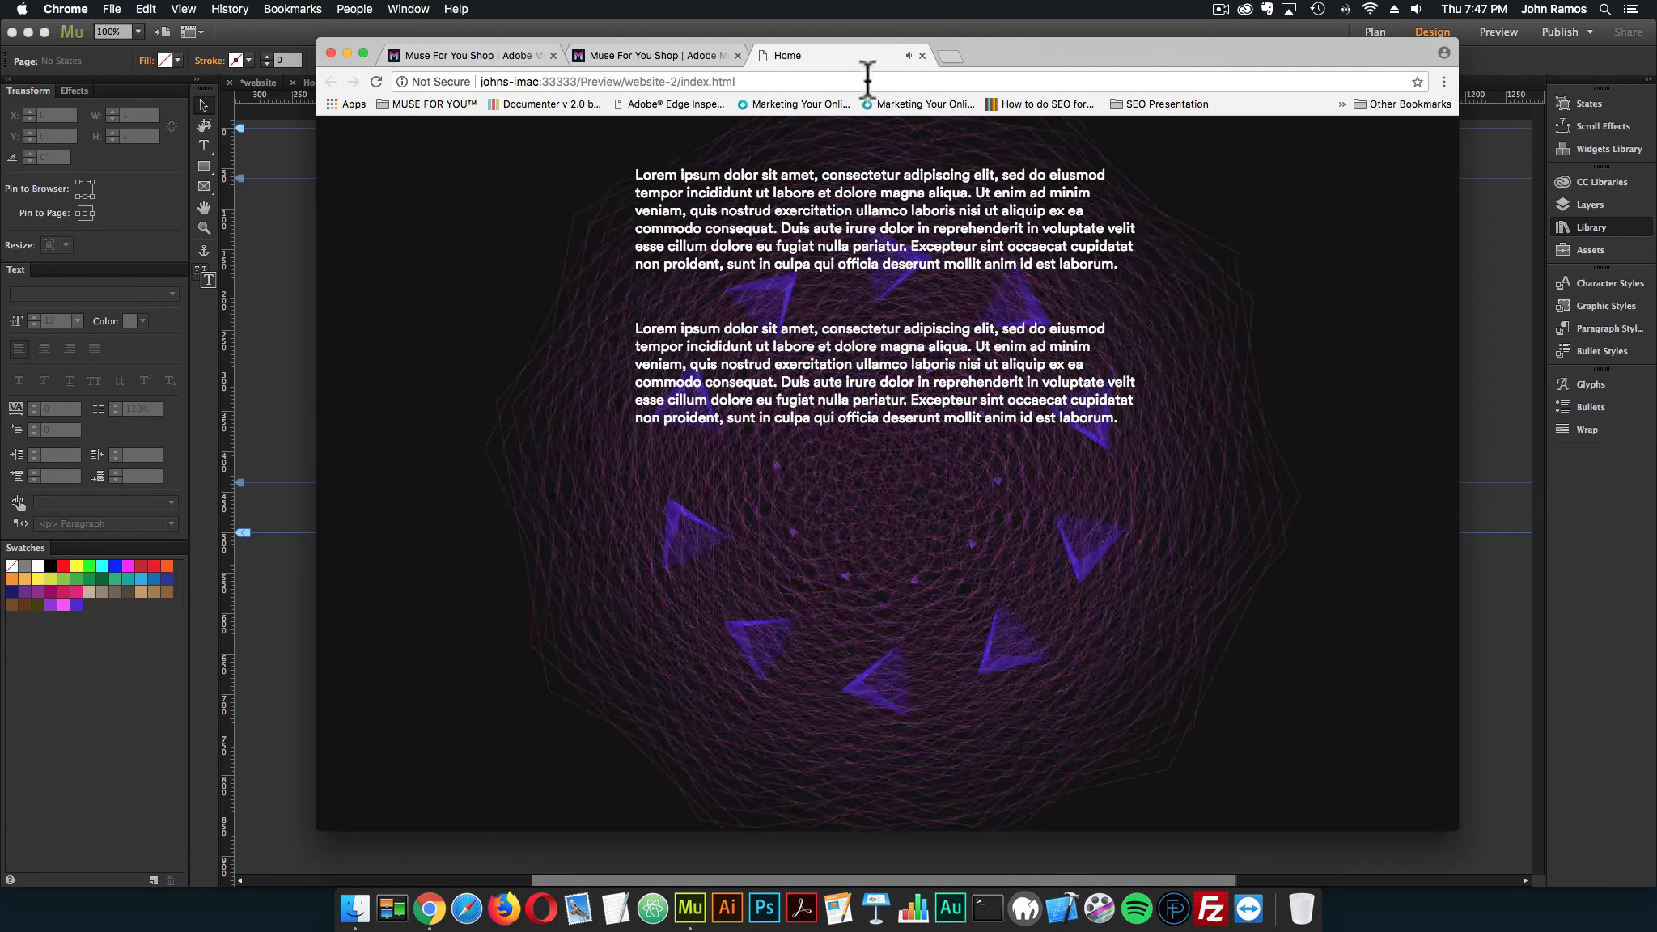
click(922, 55)
click(312, 250)
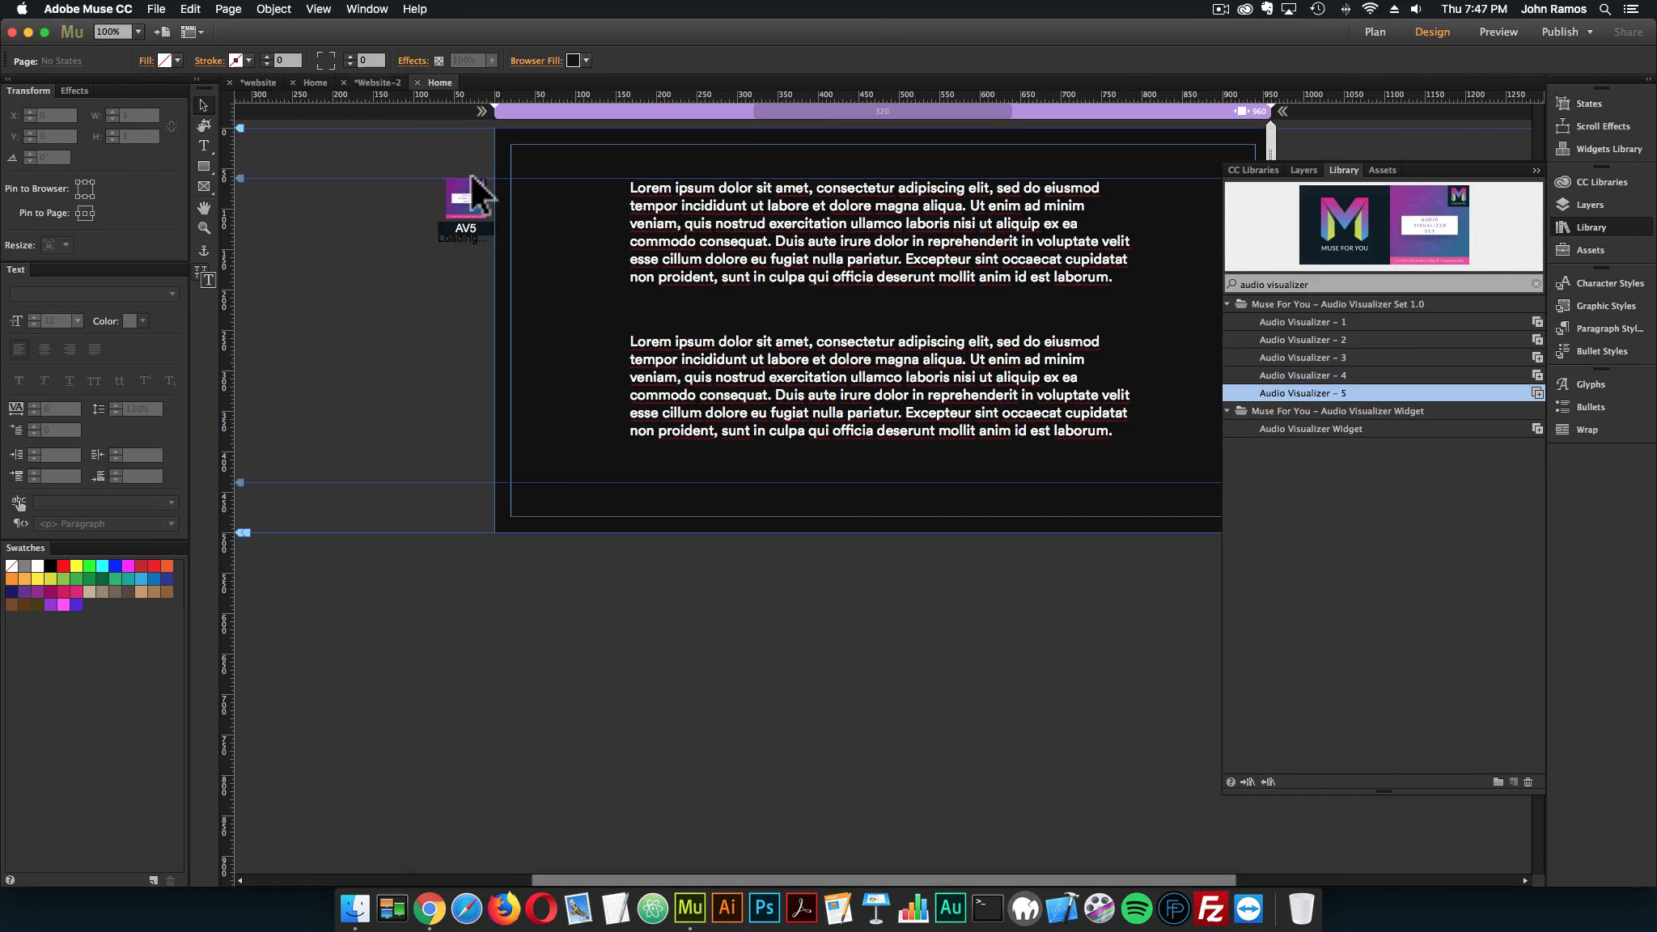
Enable Above Page and disable Fixed in Browser in the visualizer widget's position options
click(527, 185)
click(477, 200)
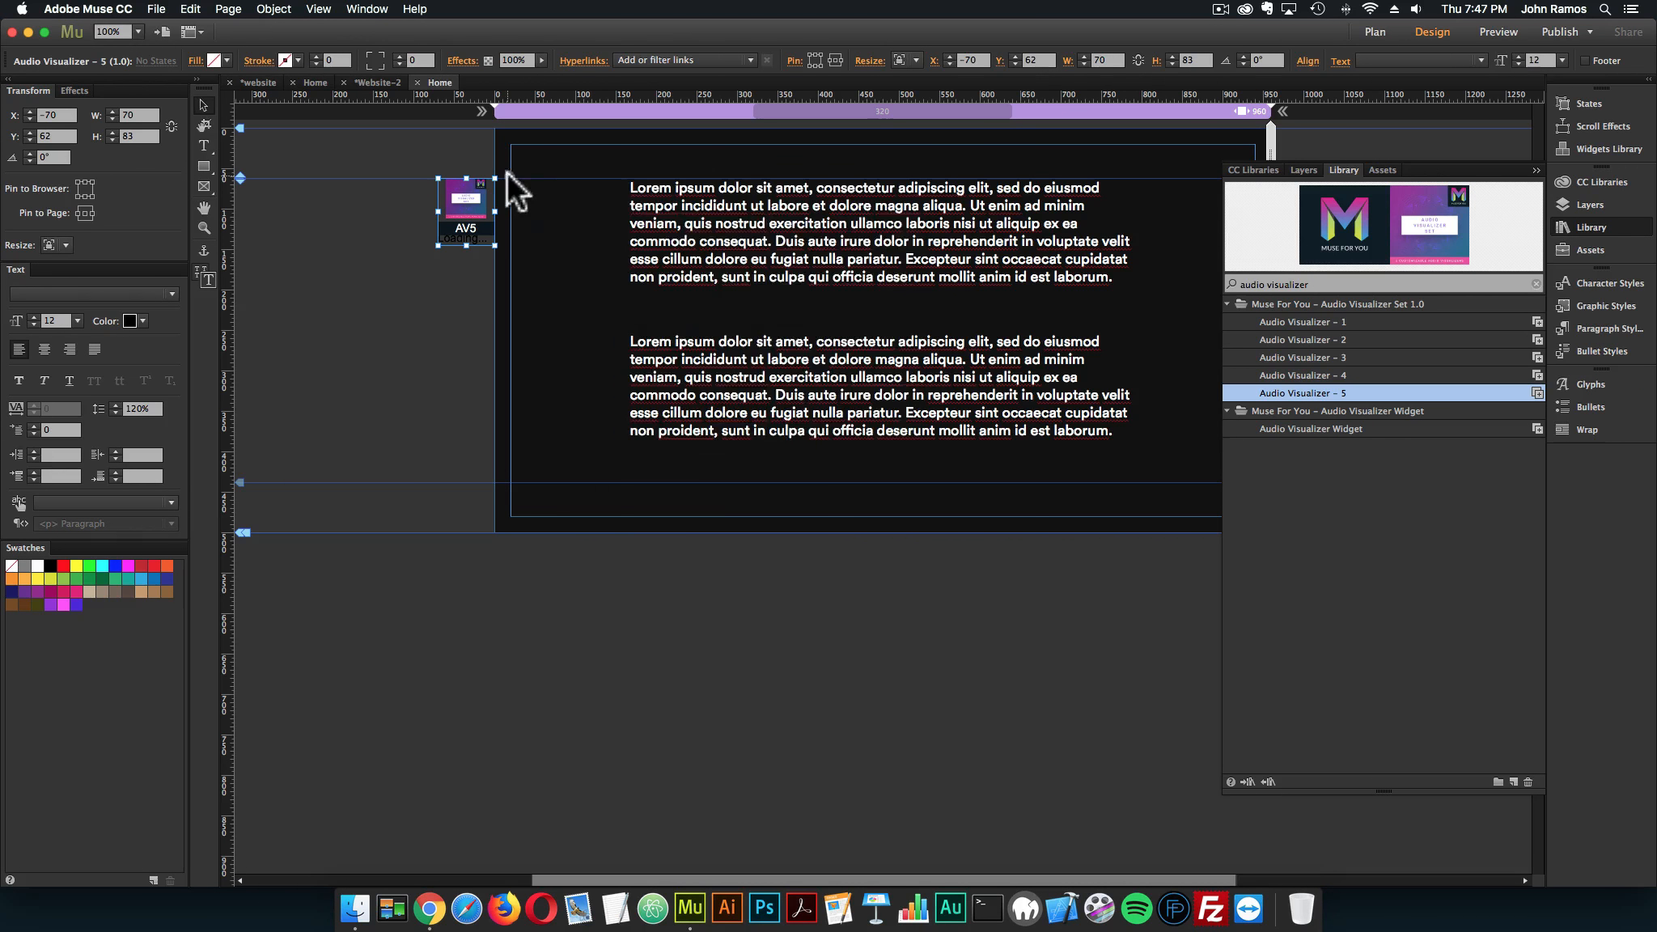
click(507, 174)
click(546, 235)
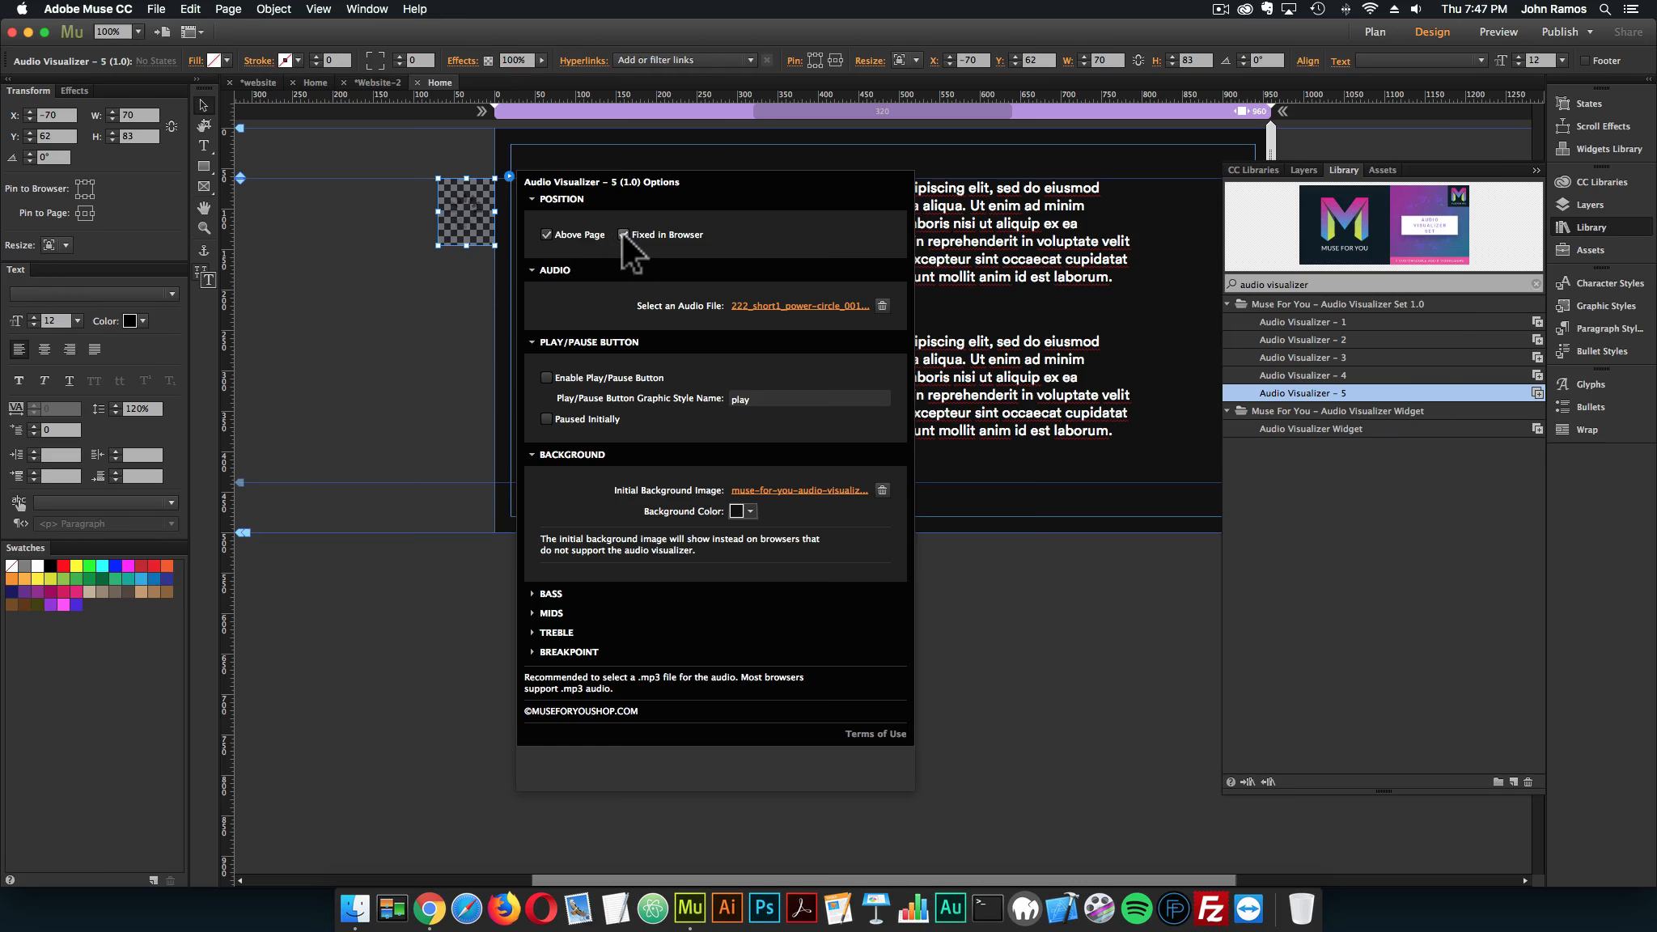
click(623, 234)
click(350, 346)
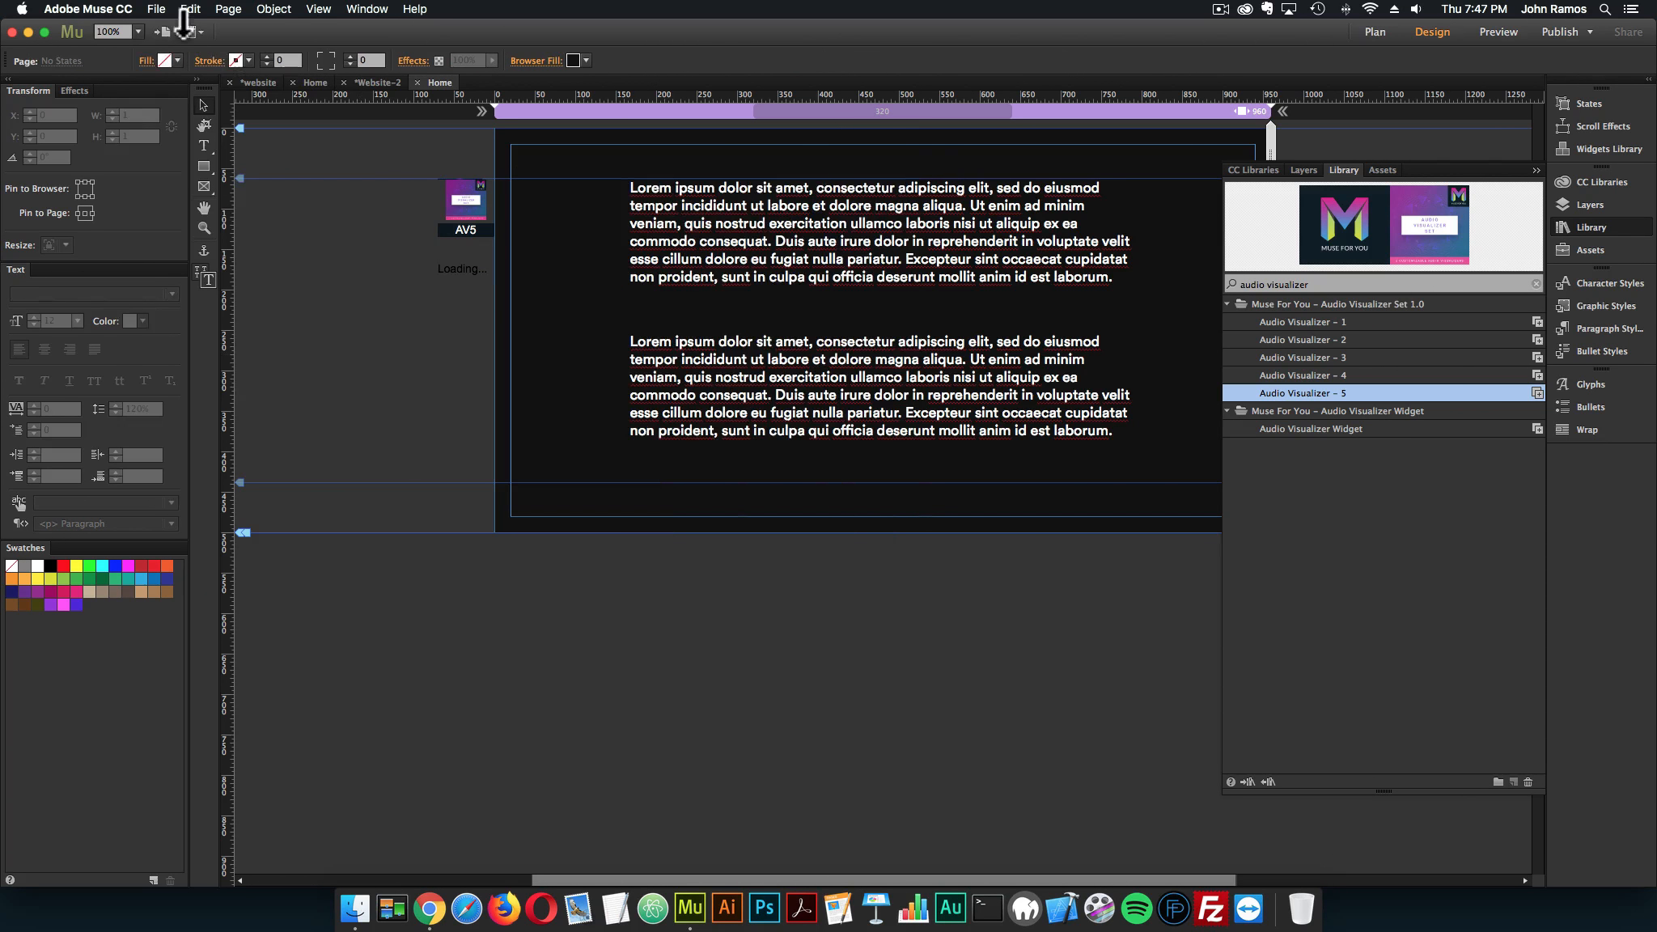
Preview the page in the browser, examine how the visualizer scrolls above the text, close the preview and return to Adobe Muse
click(156, 9)
click(212, 270)
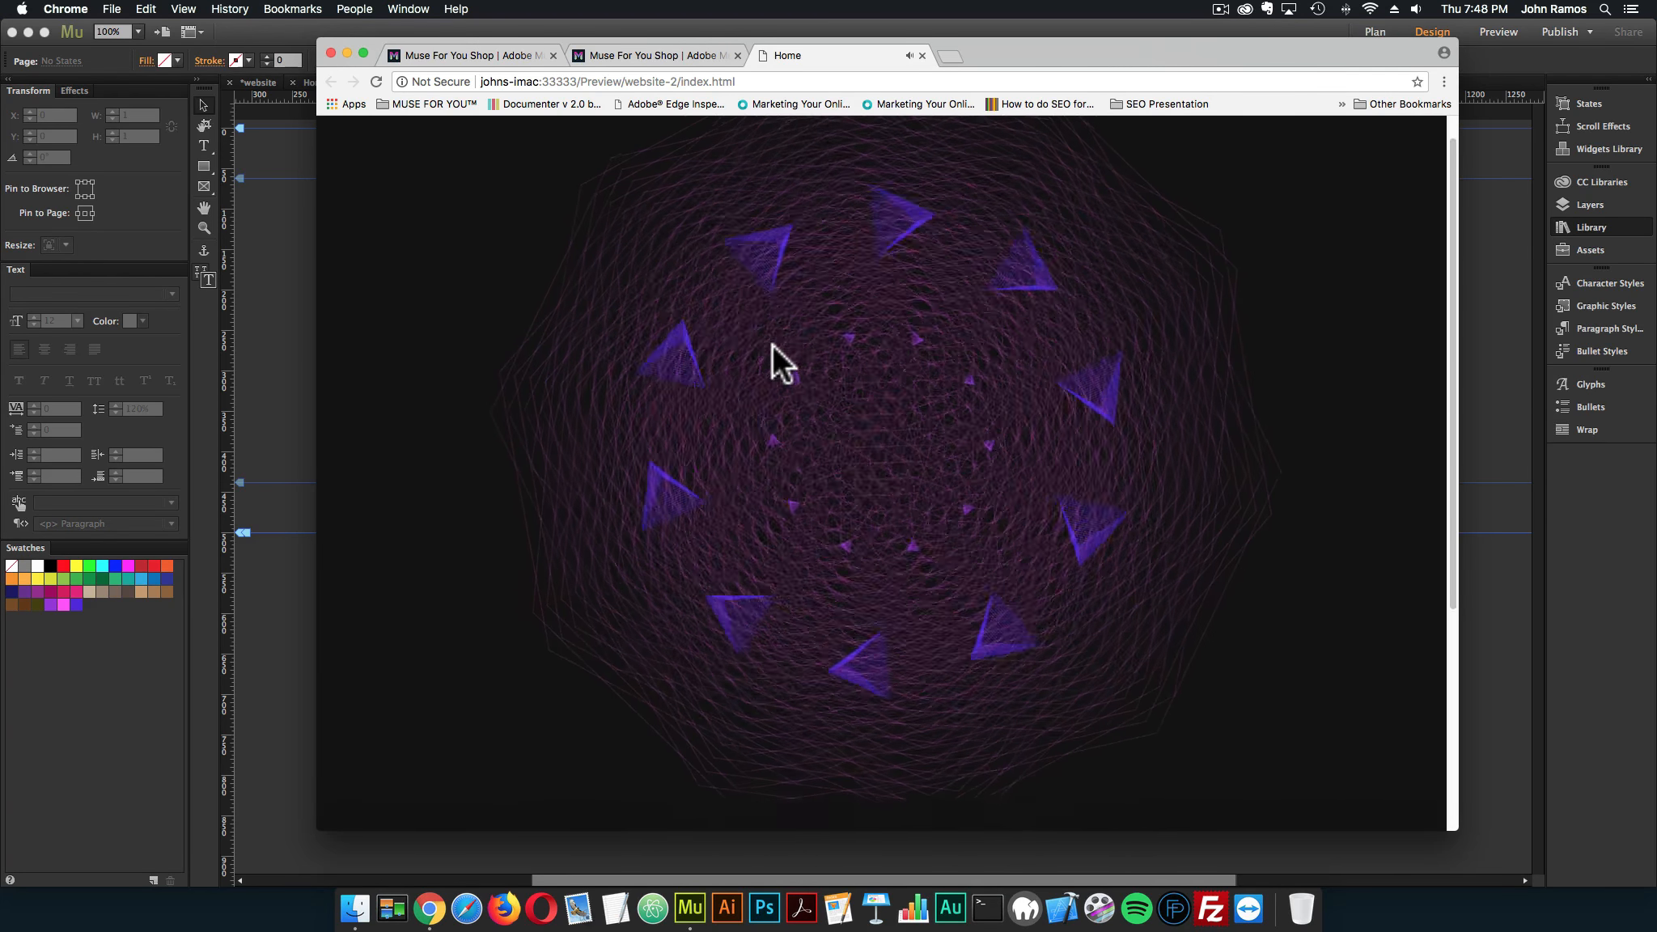
scroll(773, 341, down, 5)
scroll(773, 341, down, 1)
scroll(817, 348, up, 3)
scroll(849, 354, down, 3)
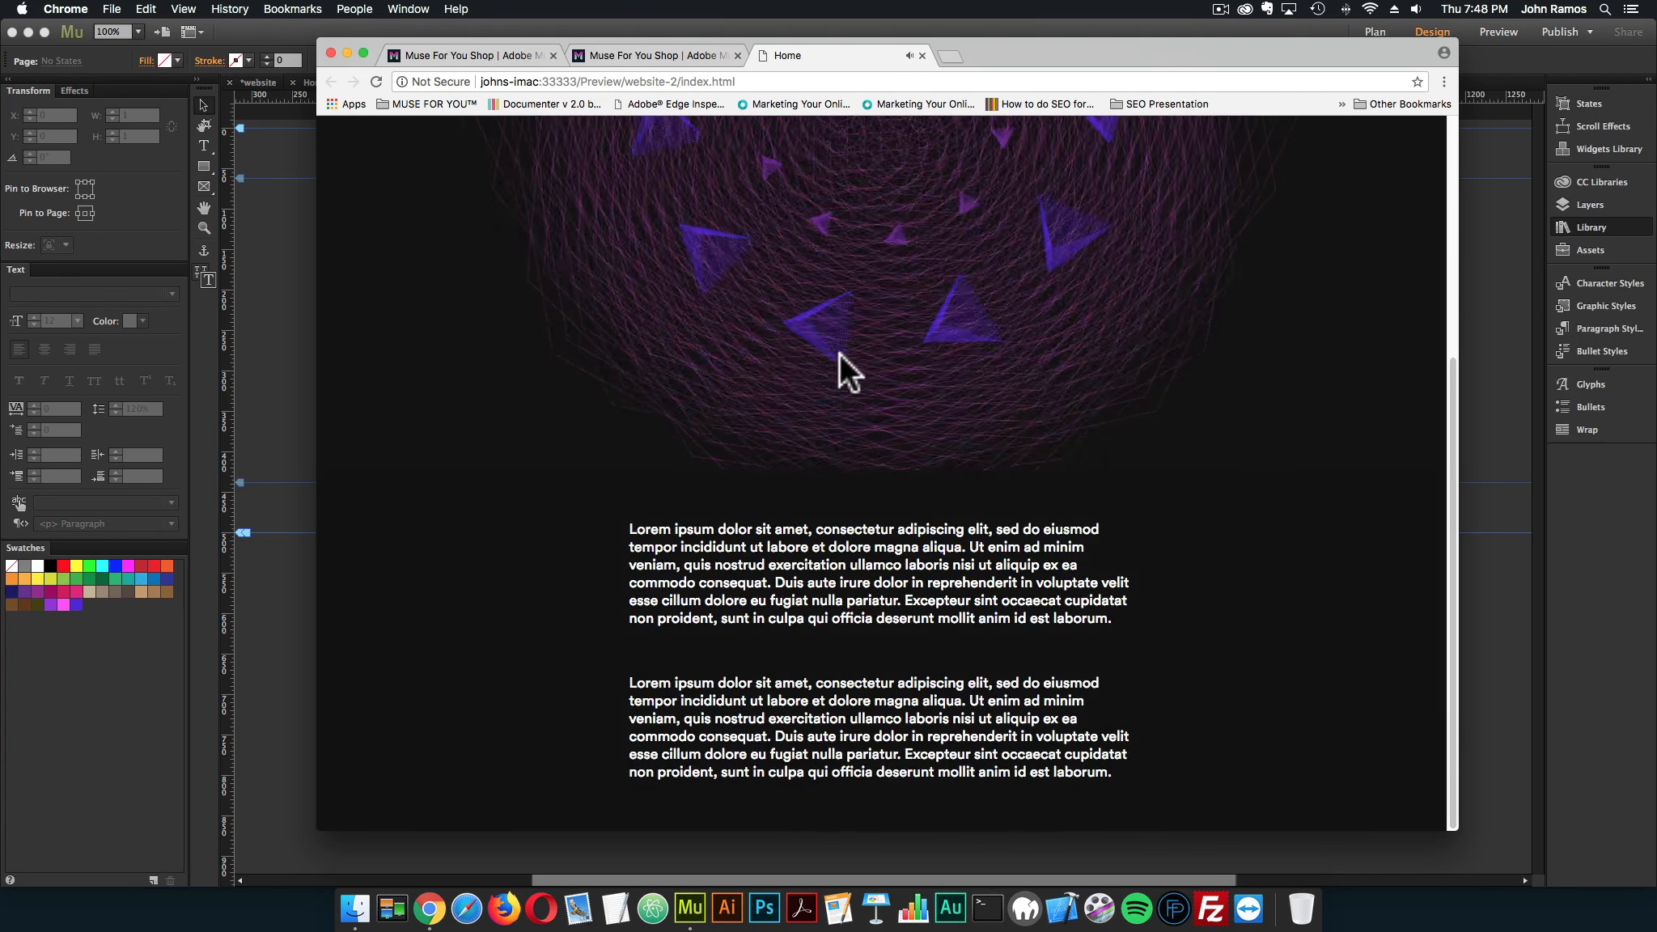
scroll(743, 373, up, 1)
scroll(492, 356, up, 5)
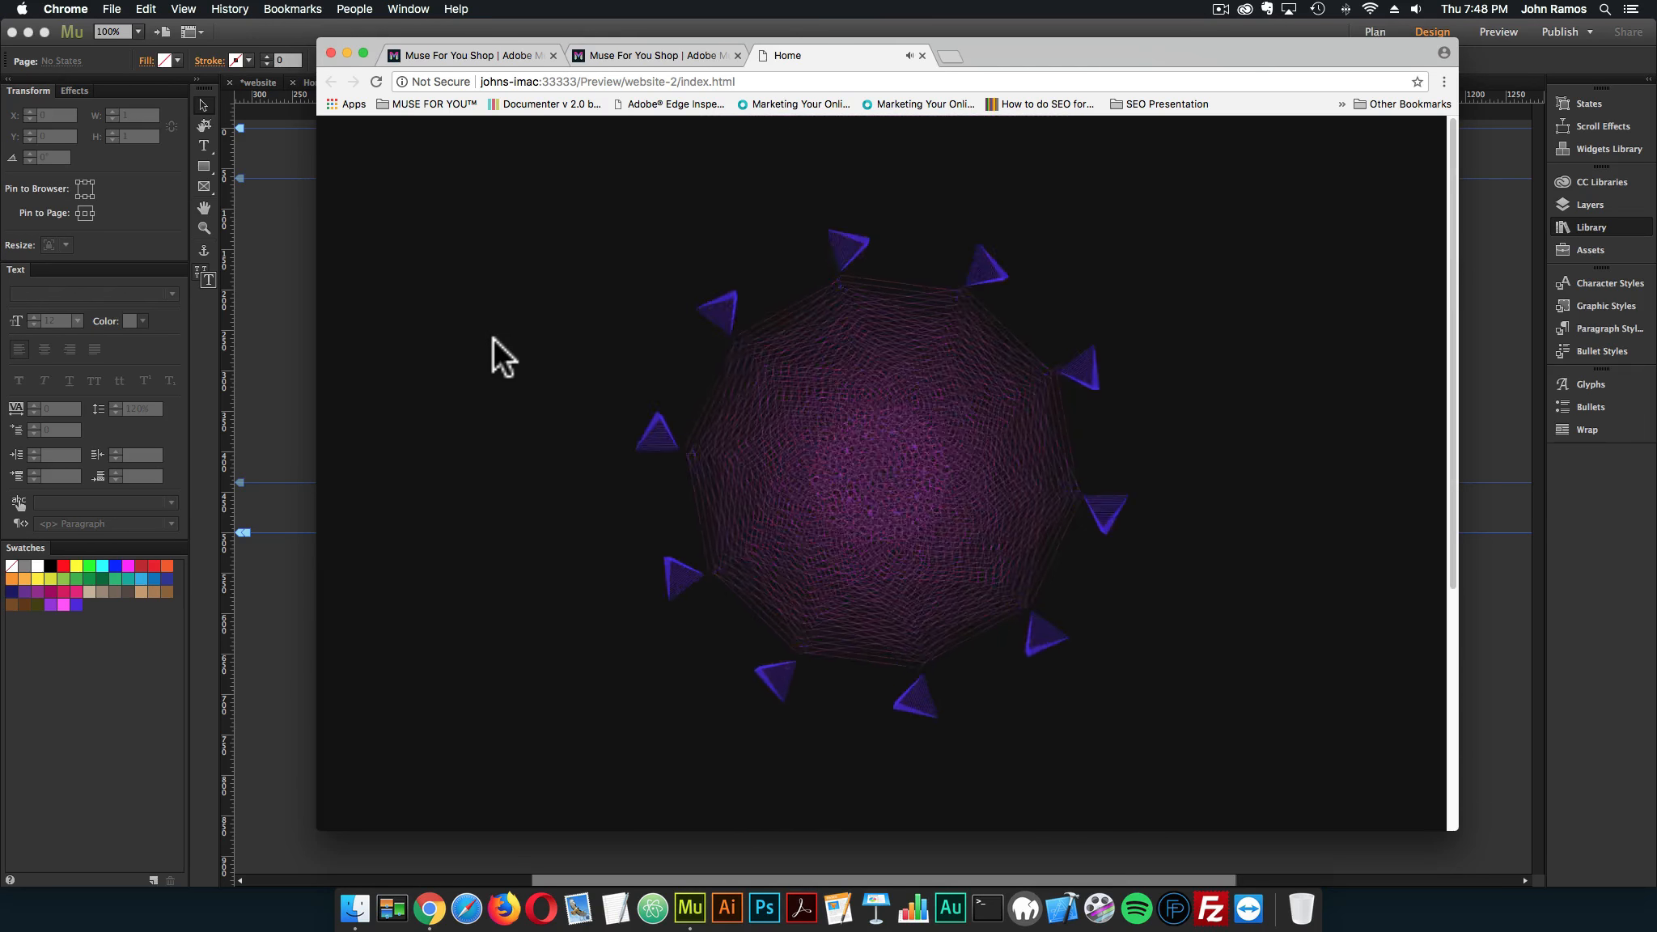
click(920, 55)
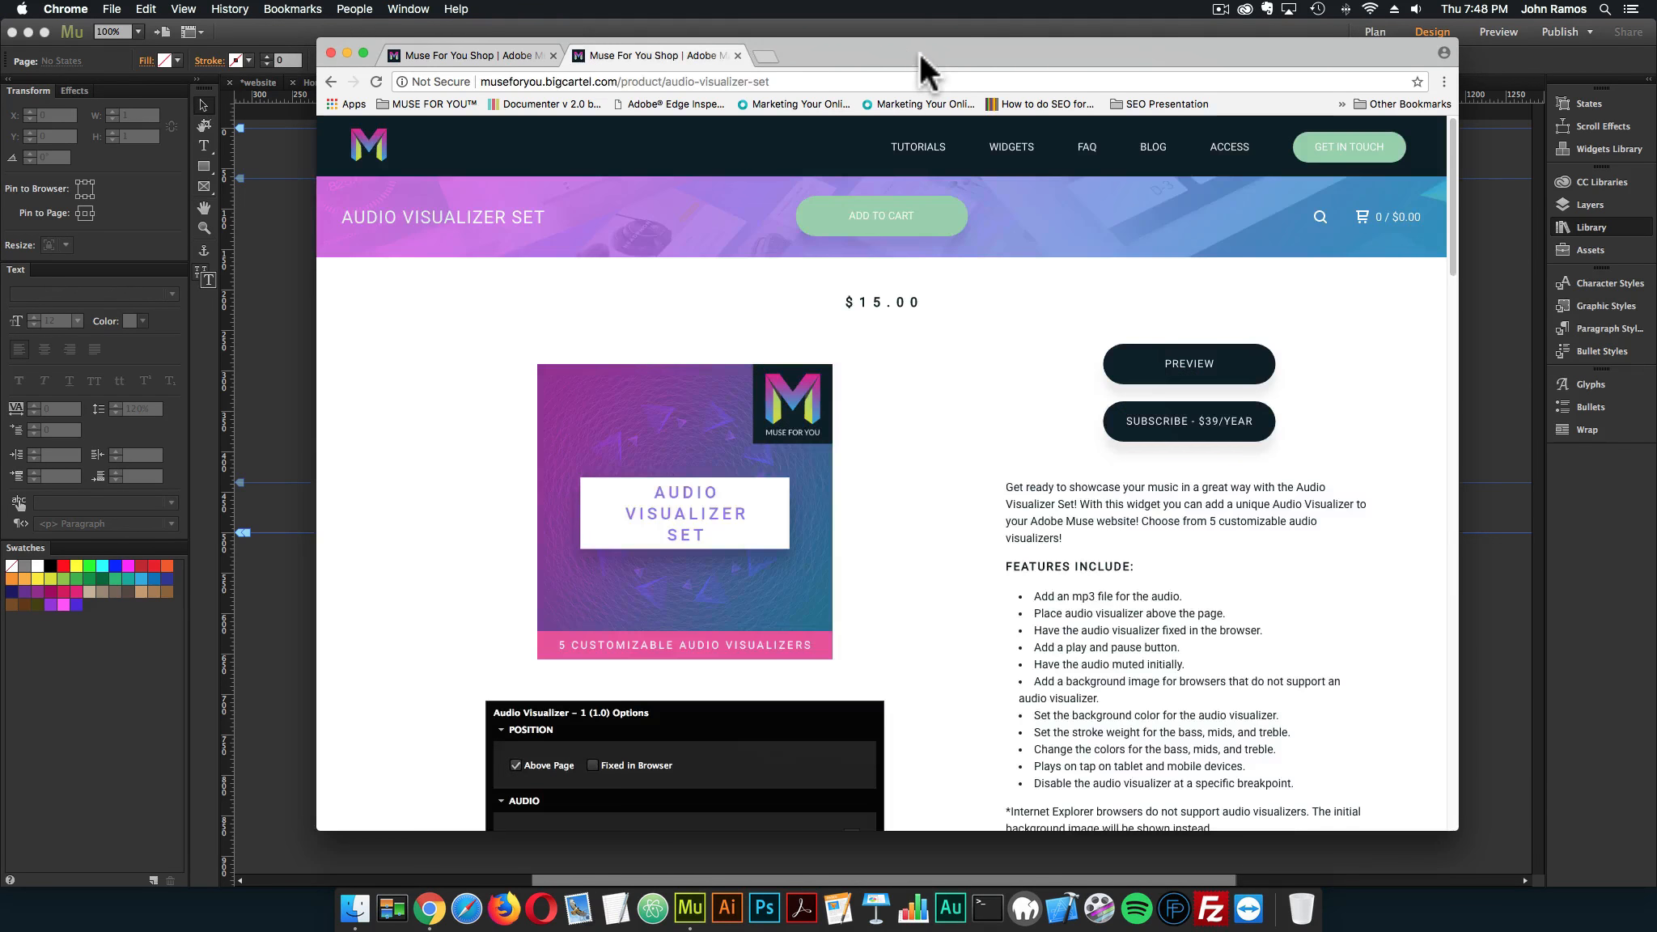
click(895, 22)
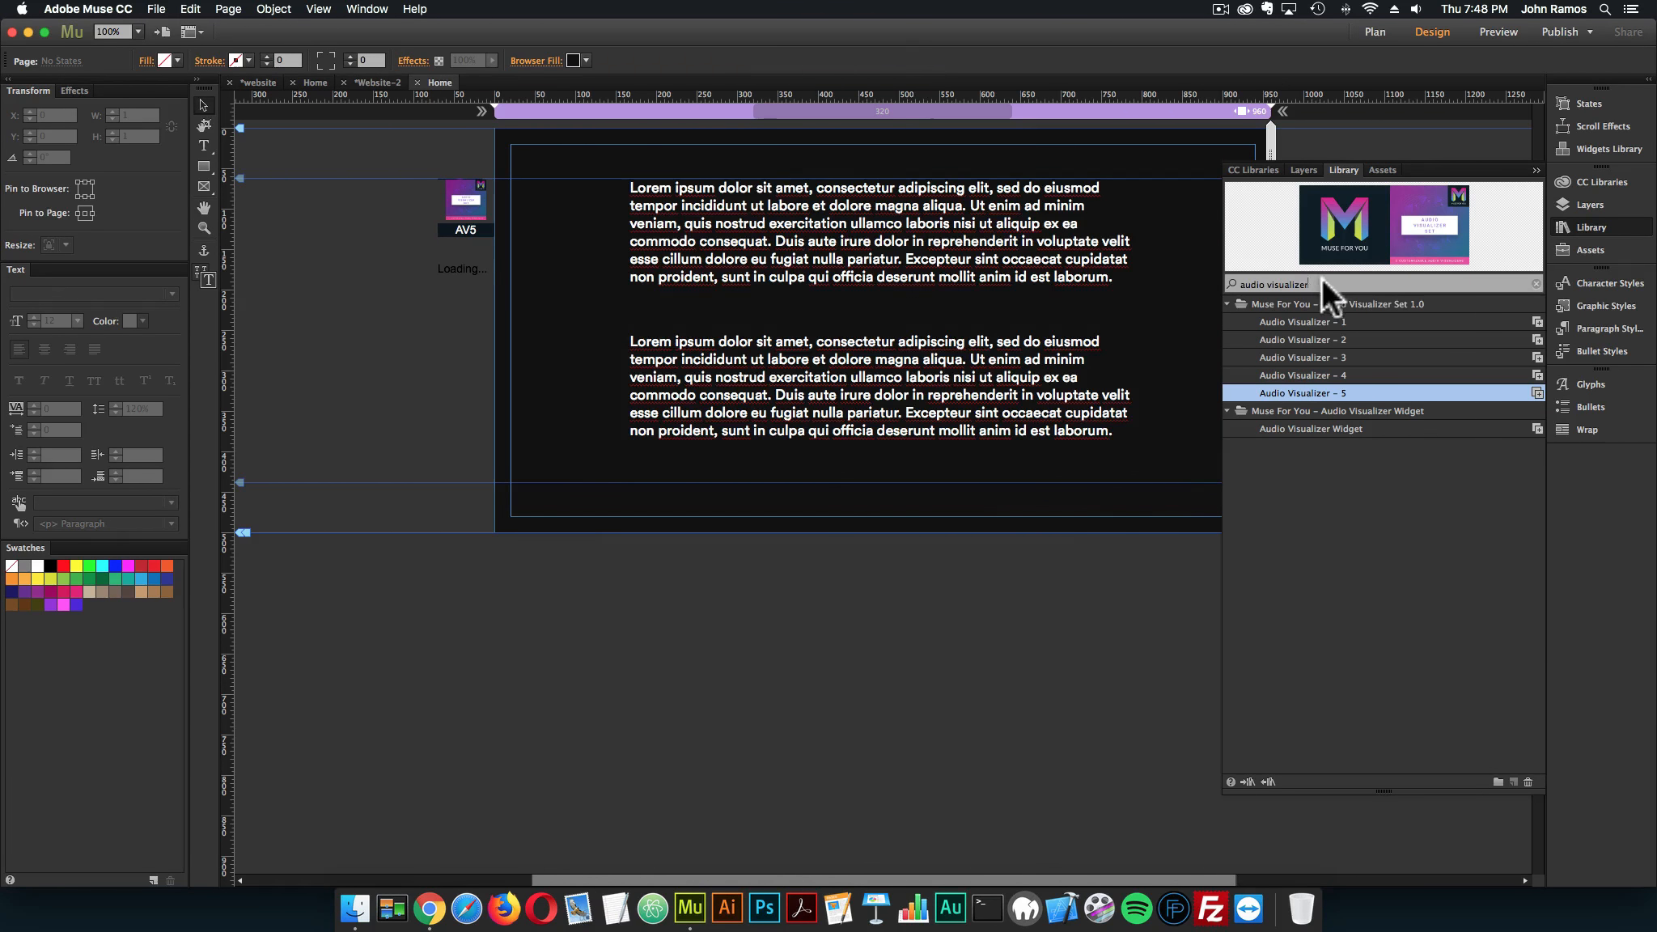
Search the library for particles.js and place the Particles.js Widget – Fullscreen outside the page, beneath the visualizer widget
text(part)
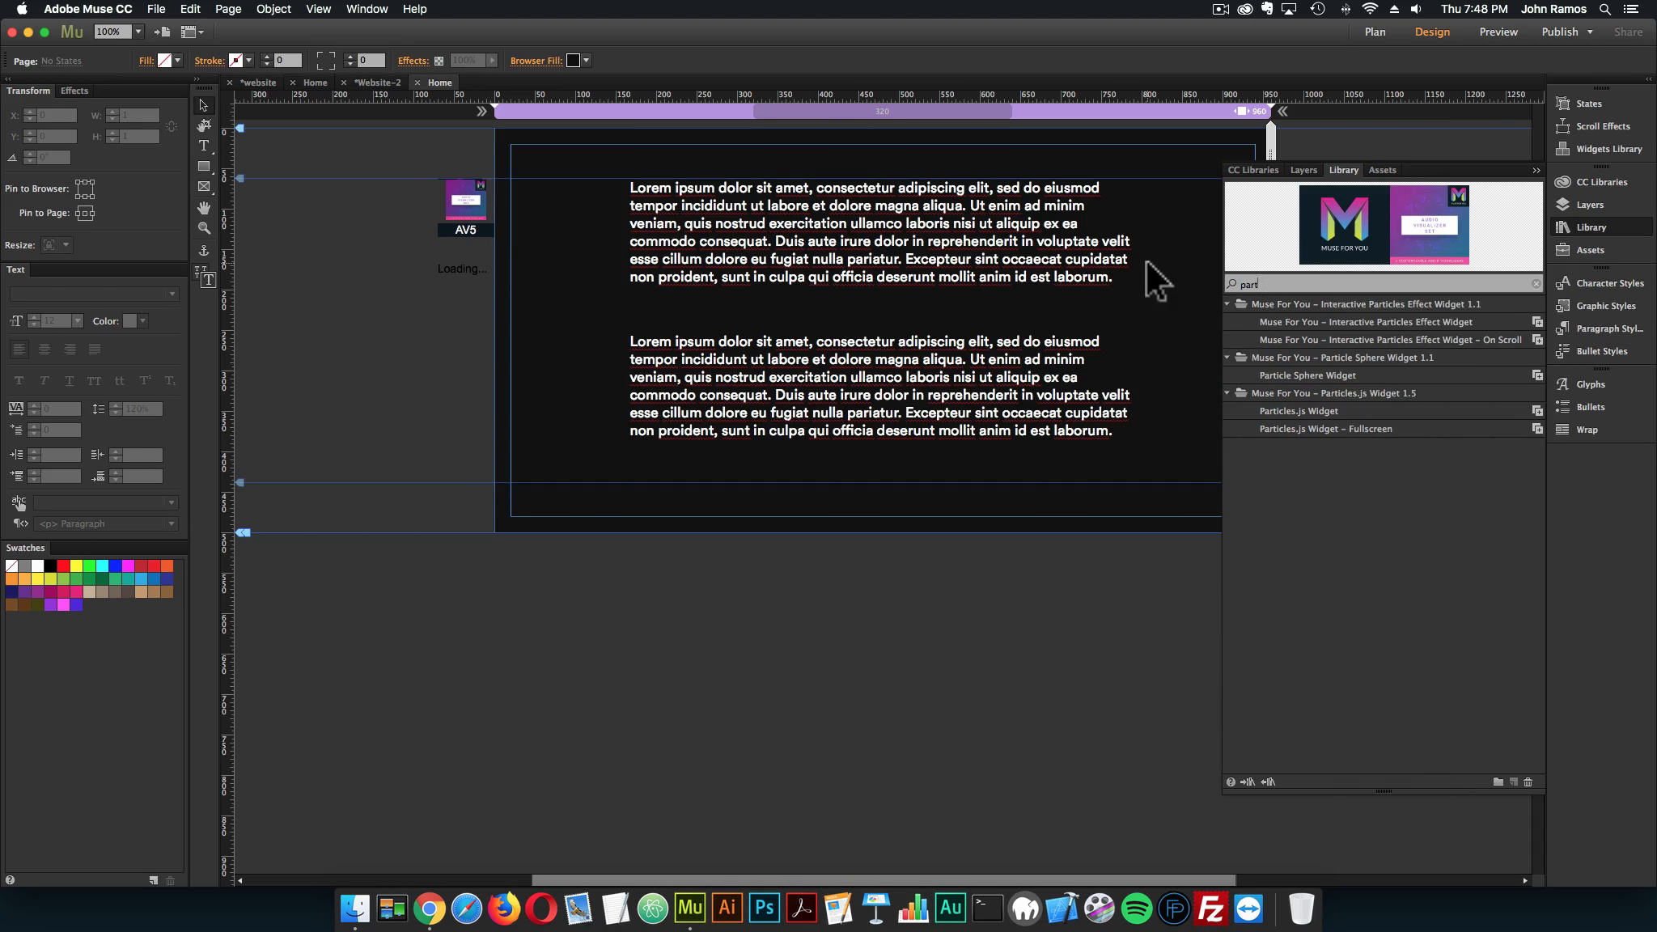
text(icles.js)
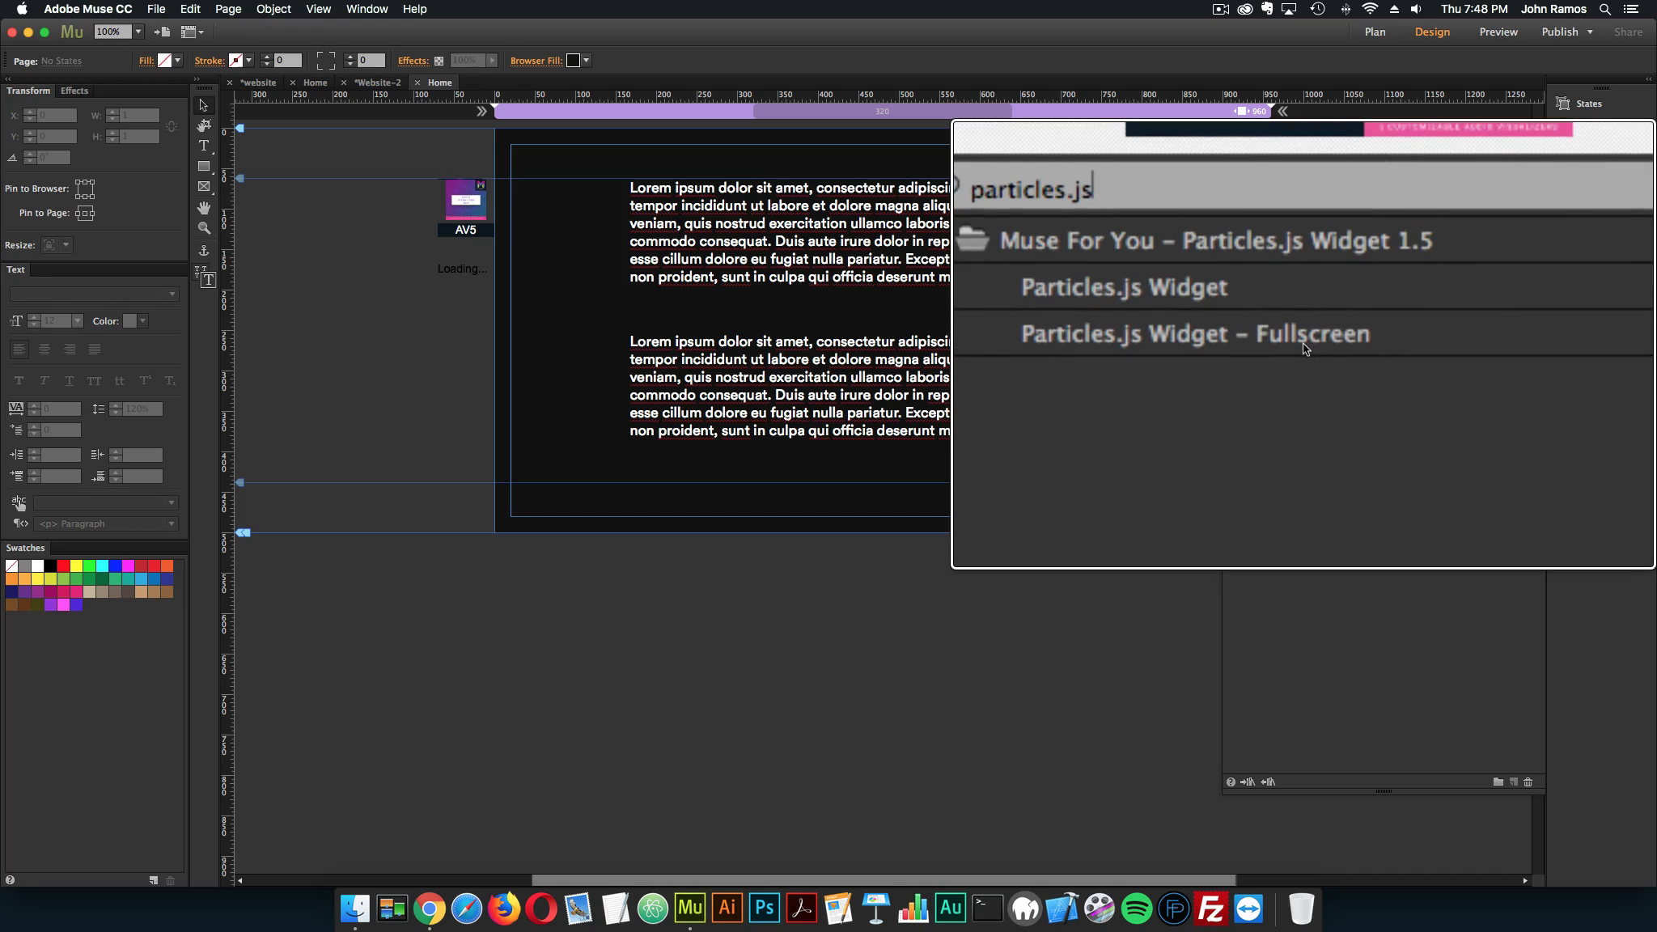
drag(1361, 340, 471, 332)
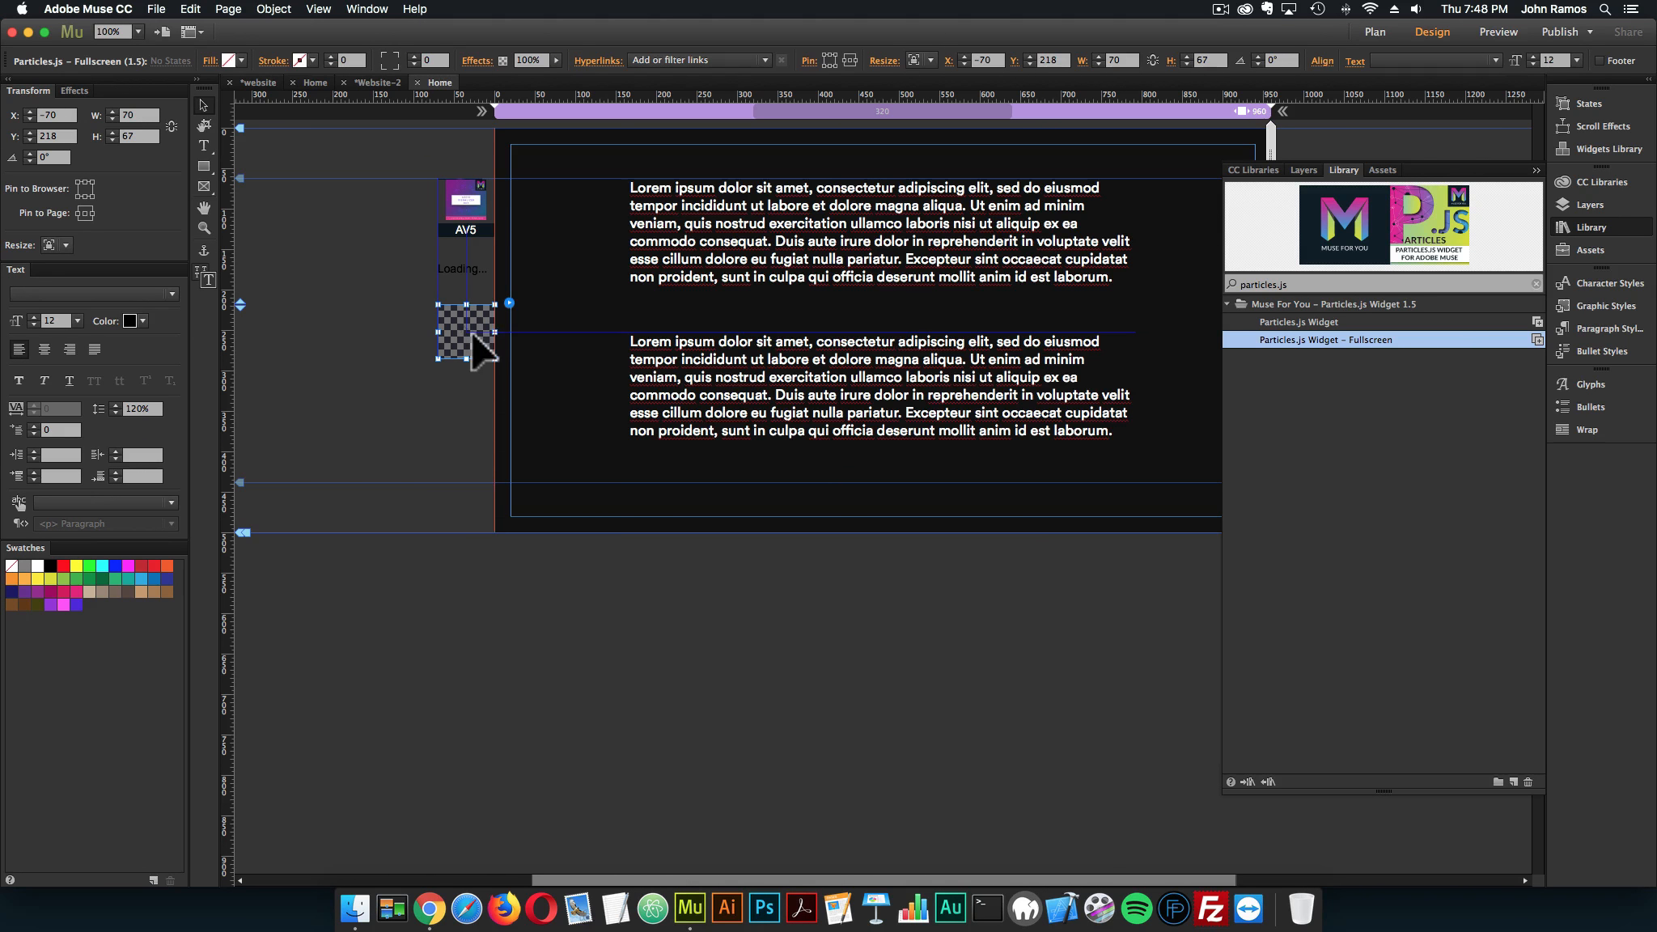
Set the Particles.js widget's Particle Color 1 to purple, Particle Color 2 to pink and Particle Color 3 to blue-violet
click(509, 302)
click(564, 465)
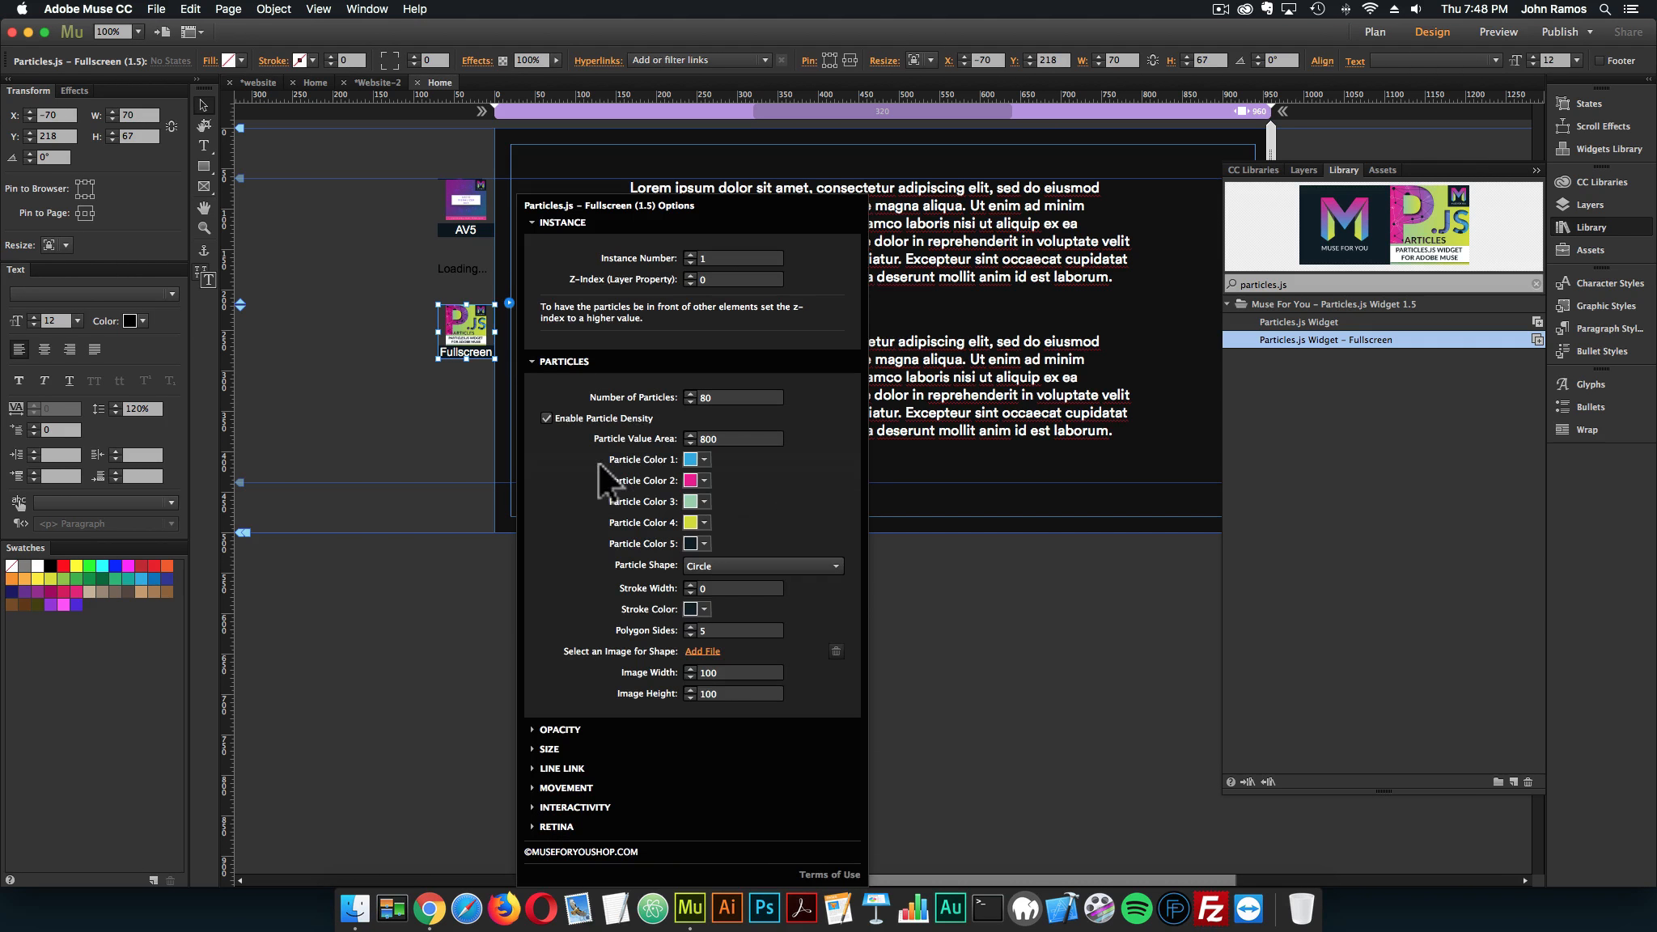
click(698, 457)
click(728, 551)
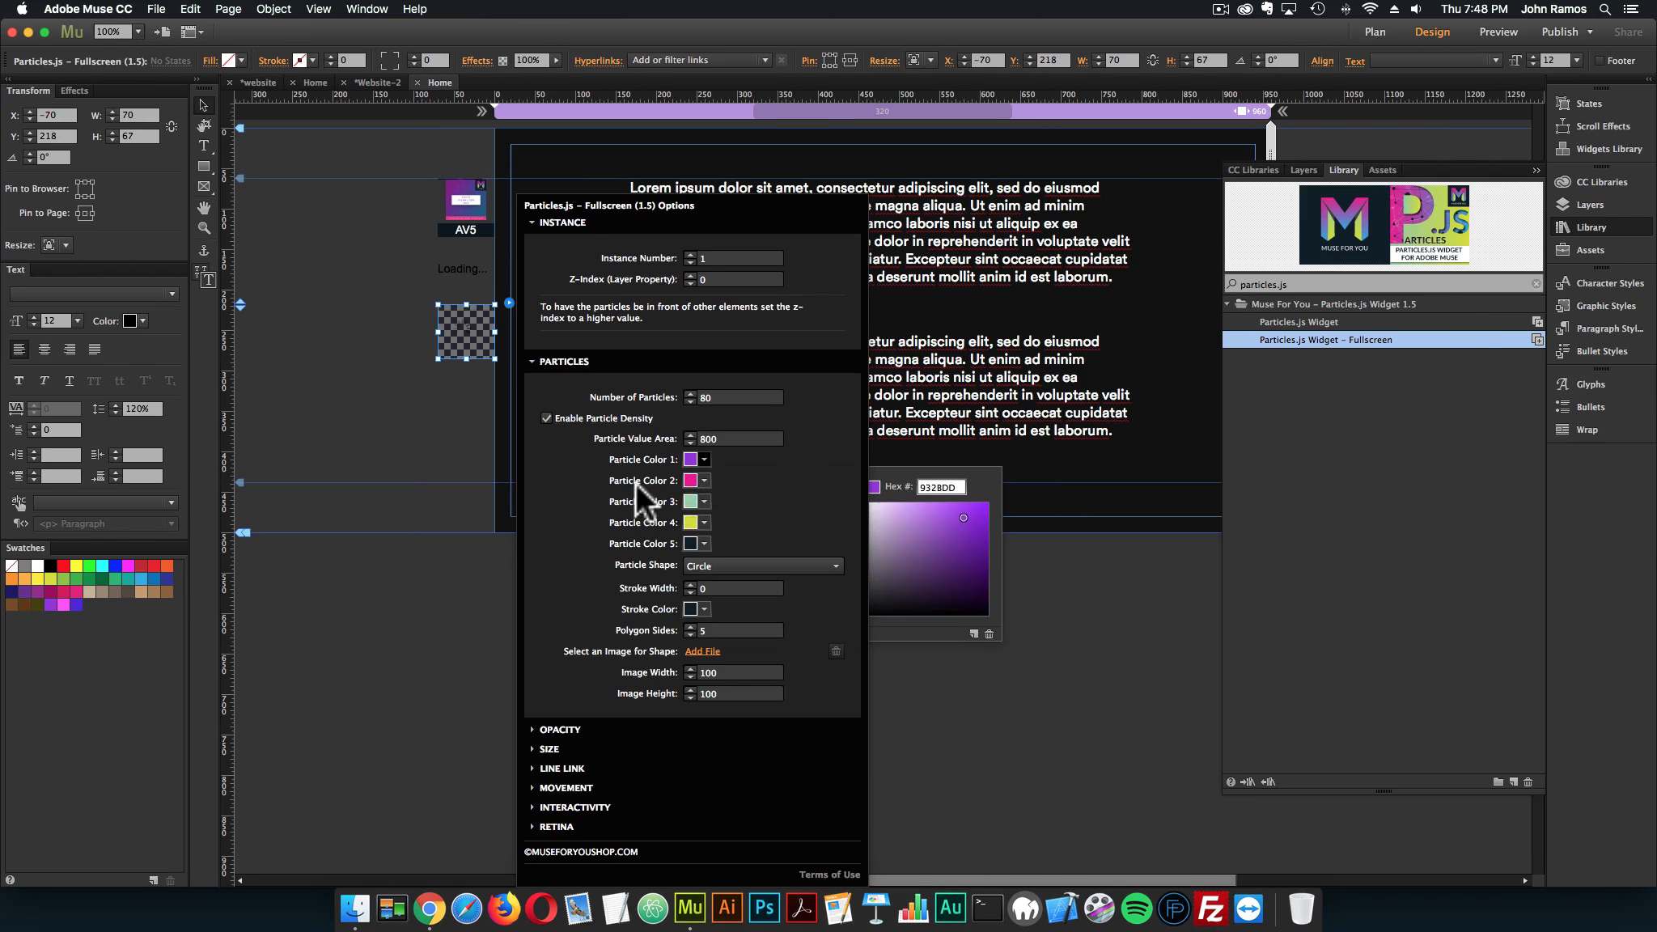
click(702, 478)
click(741, 581)
click(701, 500)
click(753, 601)
Set the Particles.js widget's Particle Color 4 to purple and Particle Color 5 to pink, and its Z-Index to 1
click(701, 522)
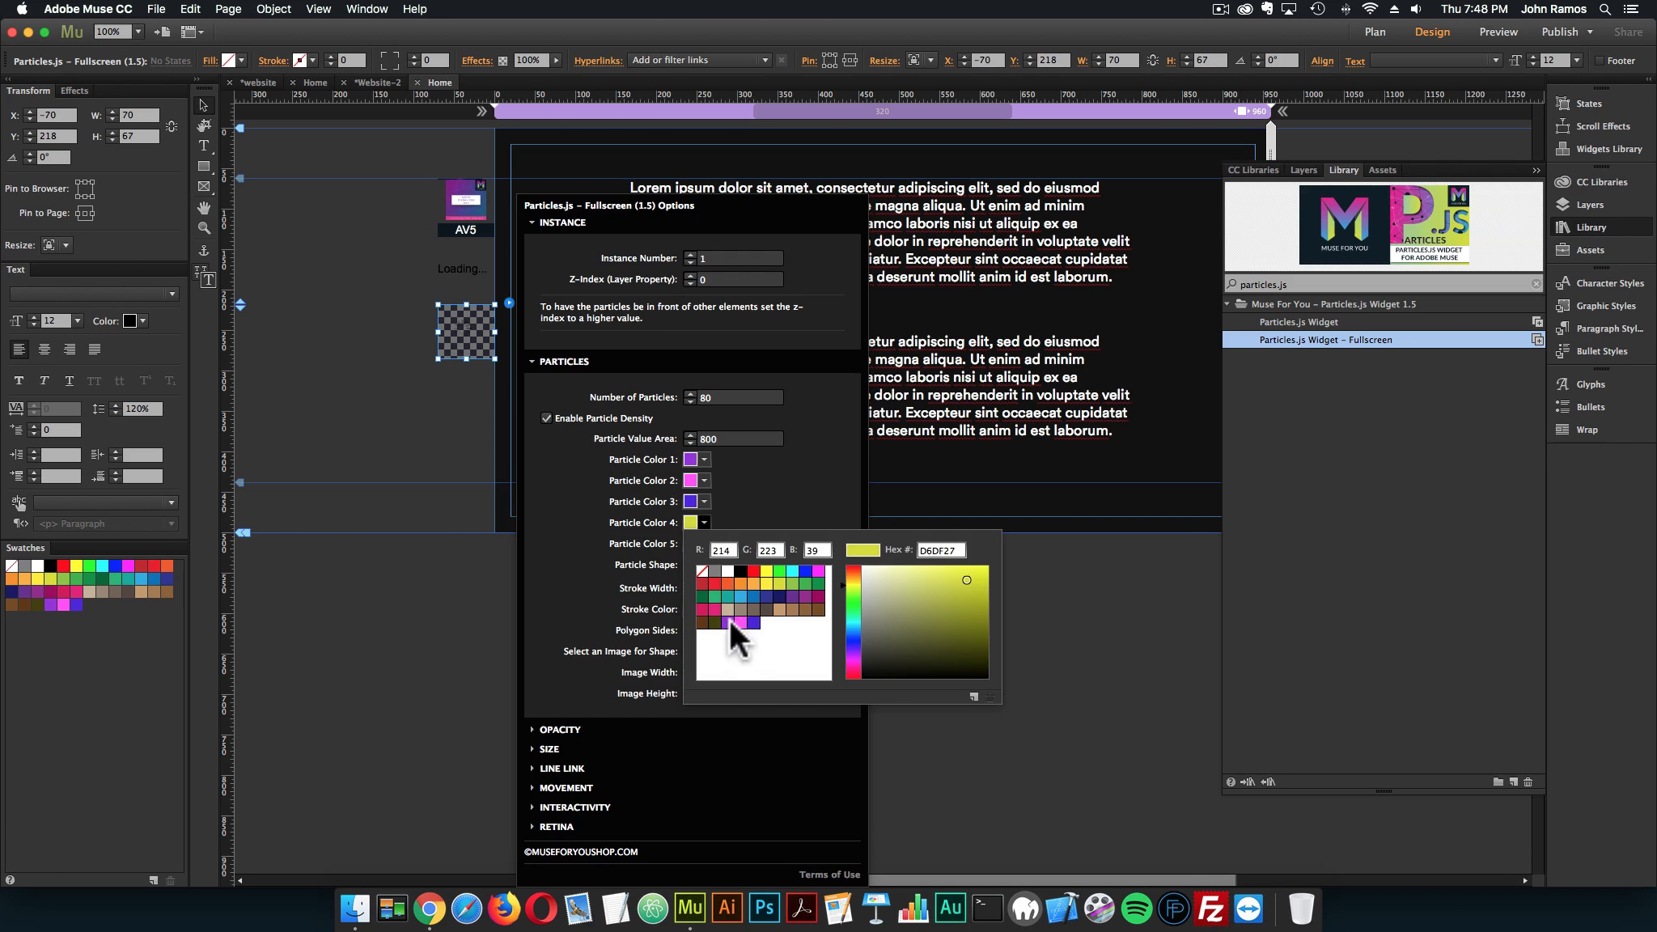
click(728, 621)
click(704, 543)
click(740, 643)
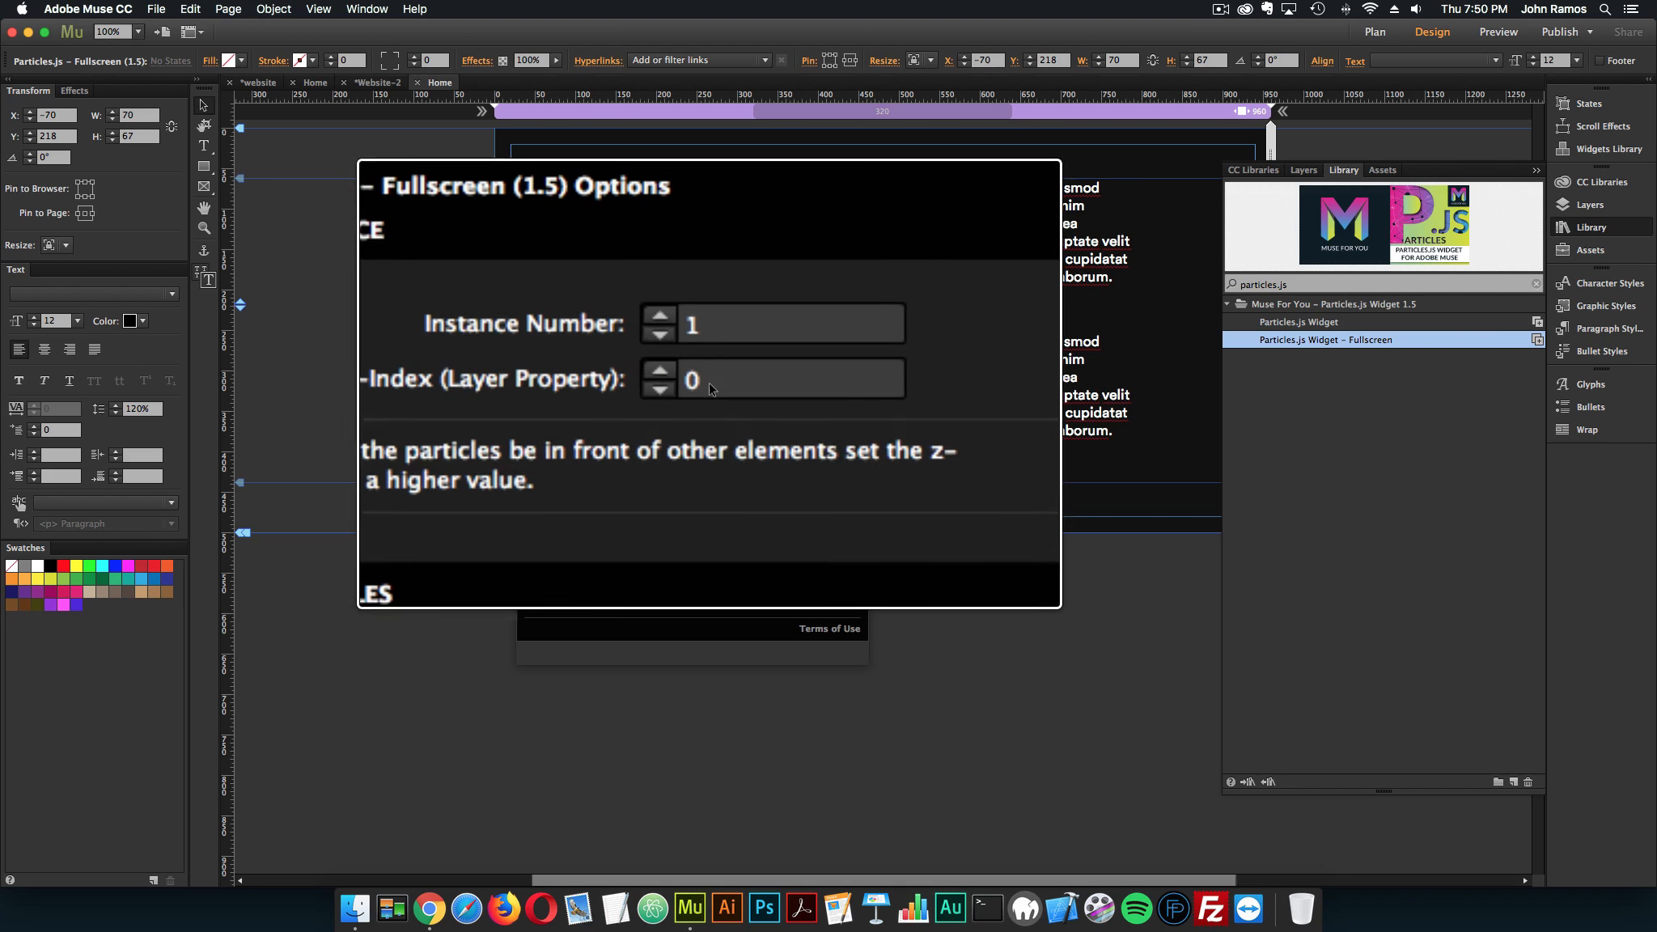
double_click(710, 386)
key(Return)
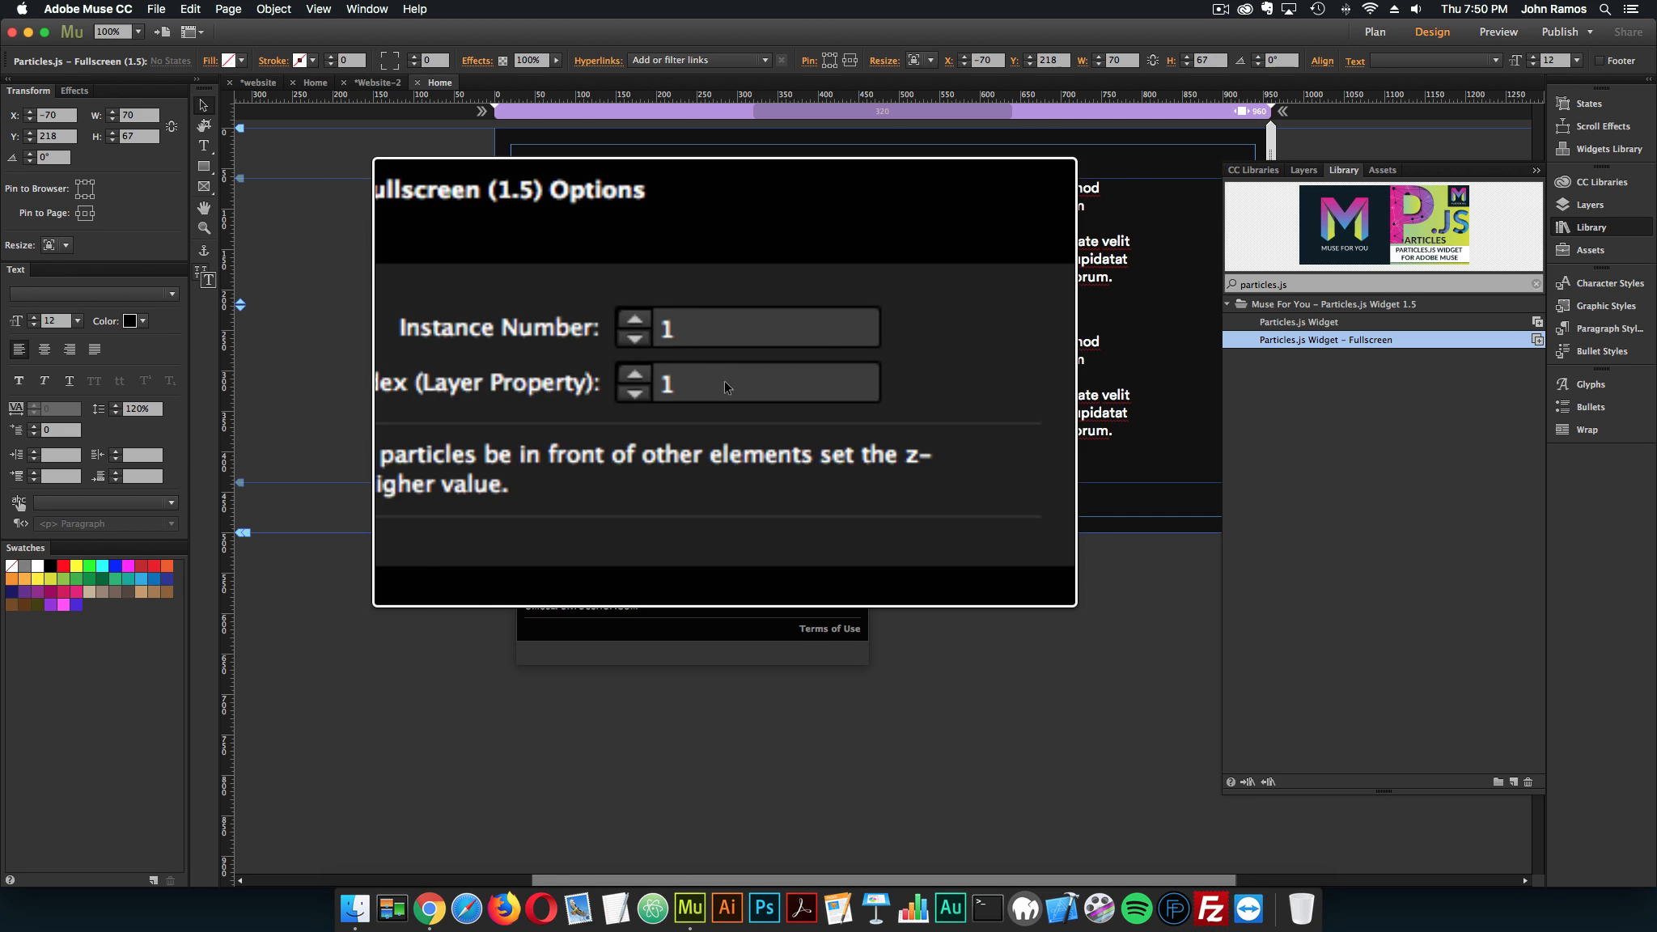
Preview the page in the browser, examine the particles over the visualizer and text while scrolling, close the preview and return to Adobe Muse
click(156, 9)
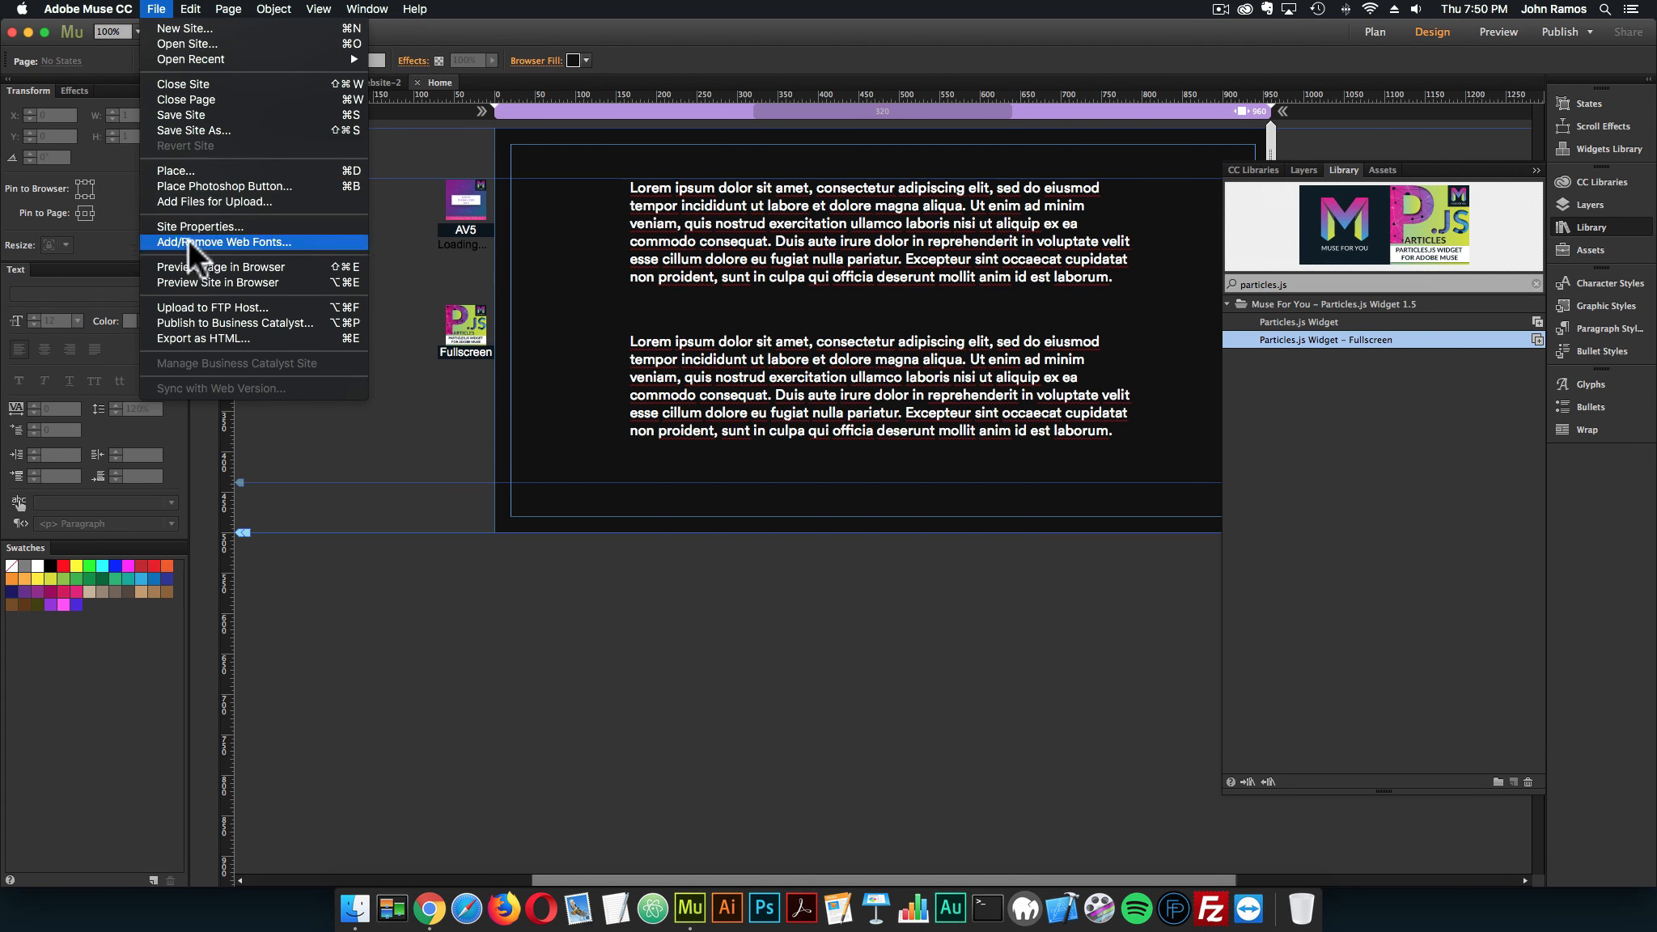
click(193, 265)
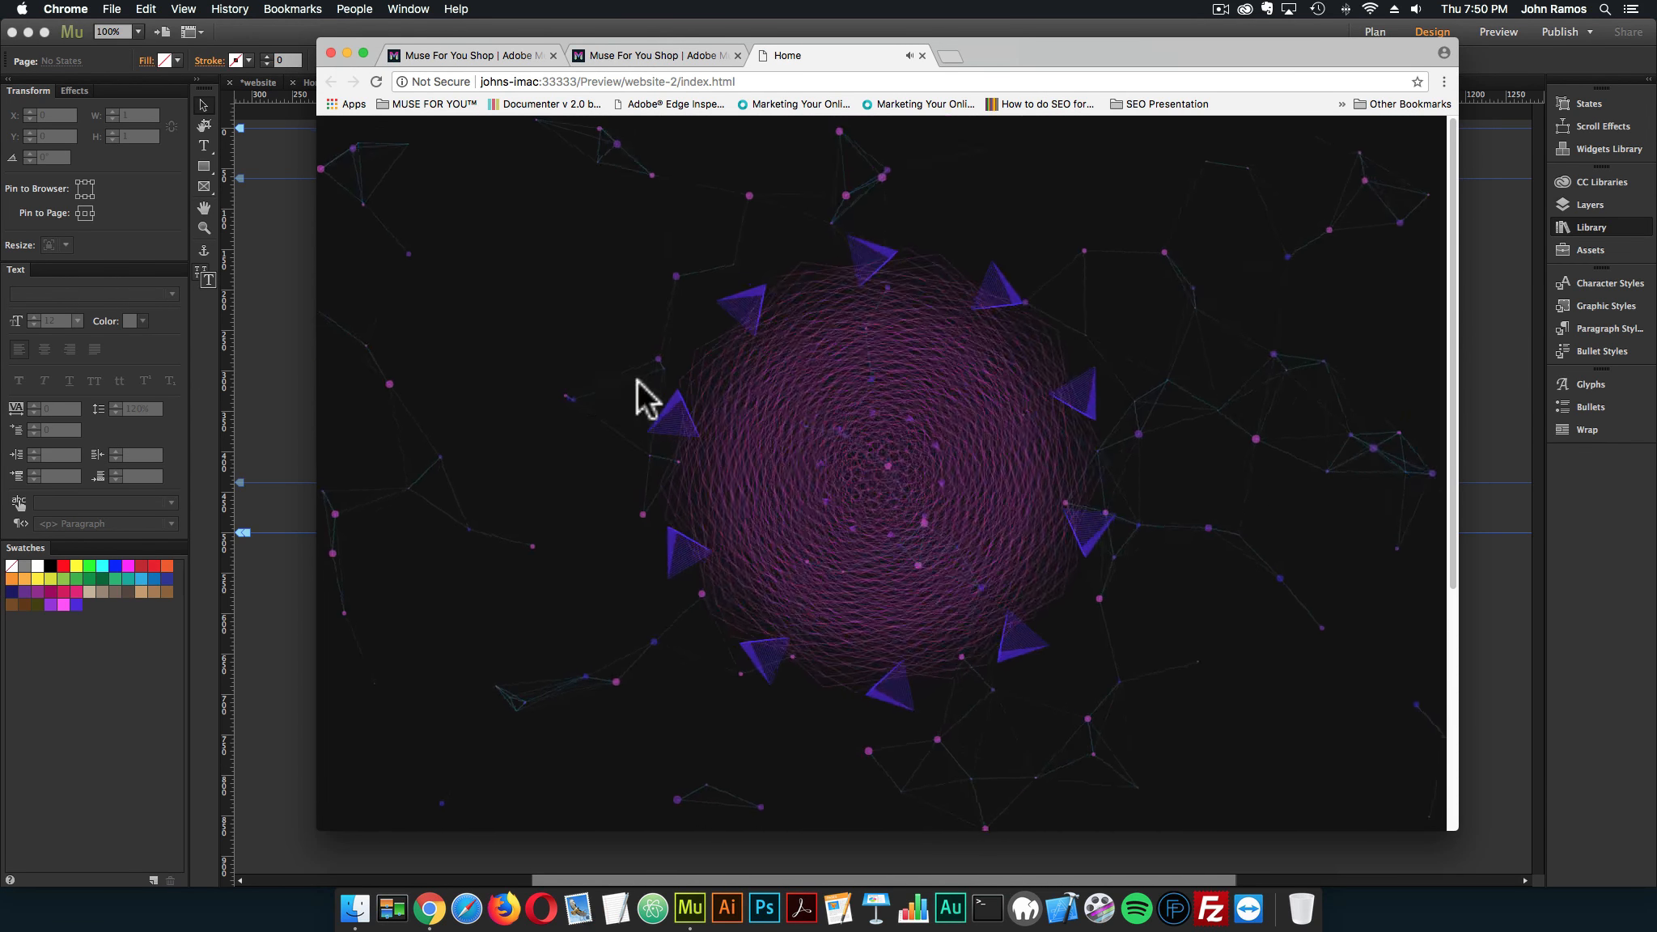
scroll(640, 380, down, 2)
scroll(550, 381, down, 5)
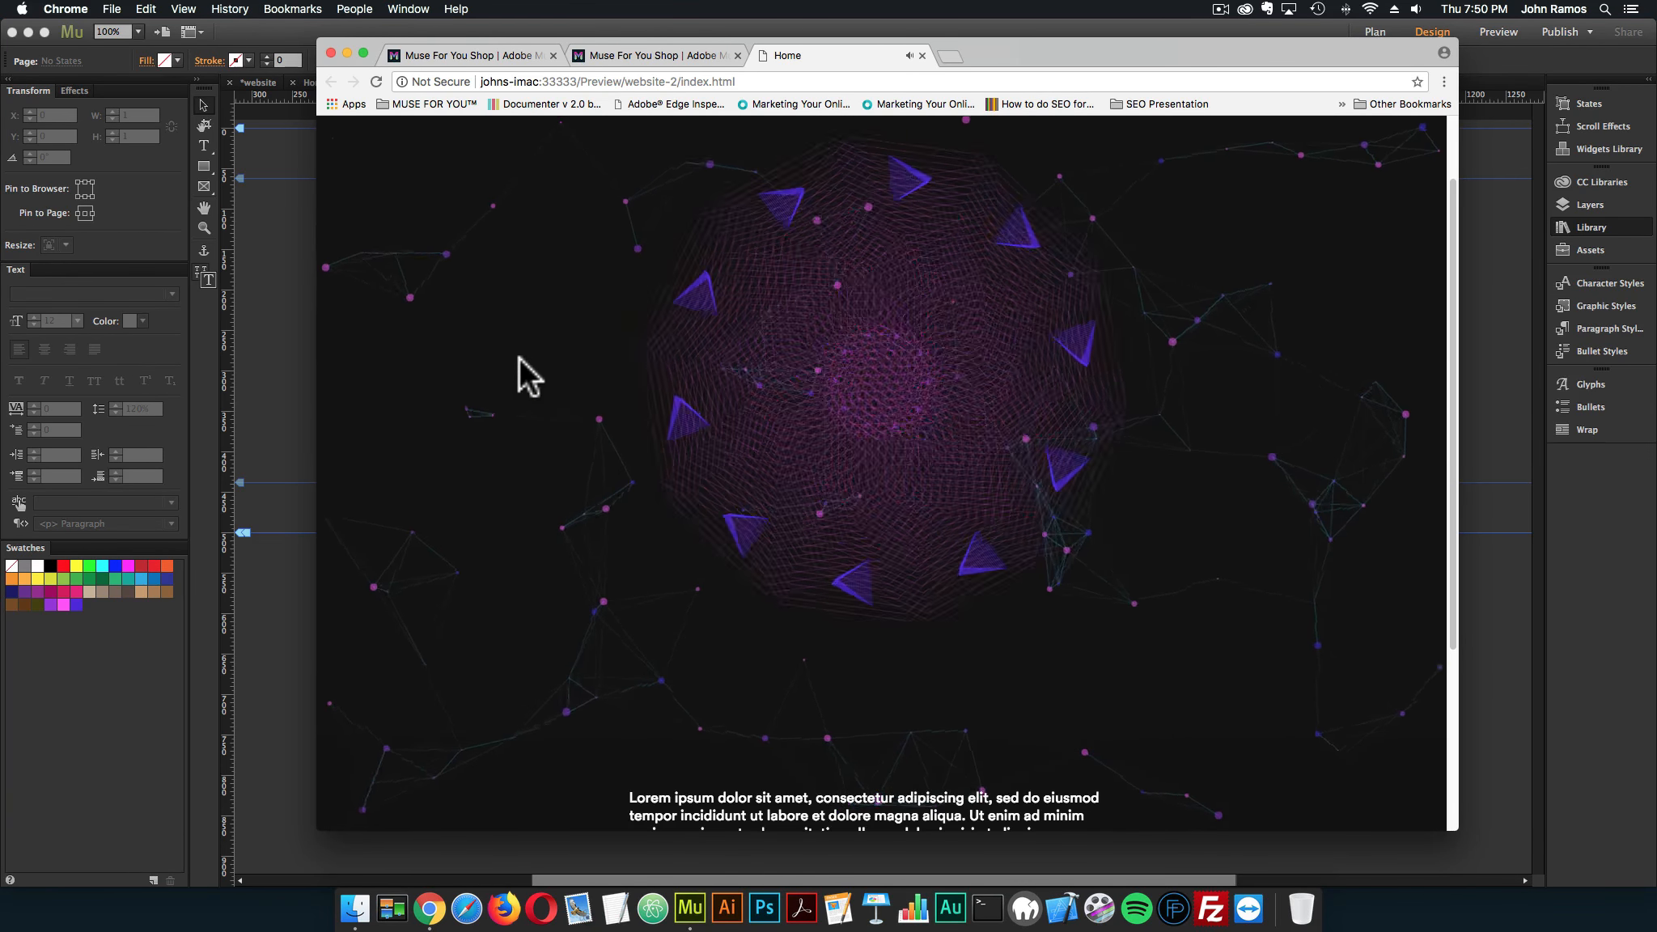
scroll(573, 382, up, 6)
scroll(565, 364, down, 4)
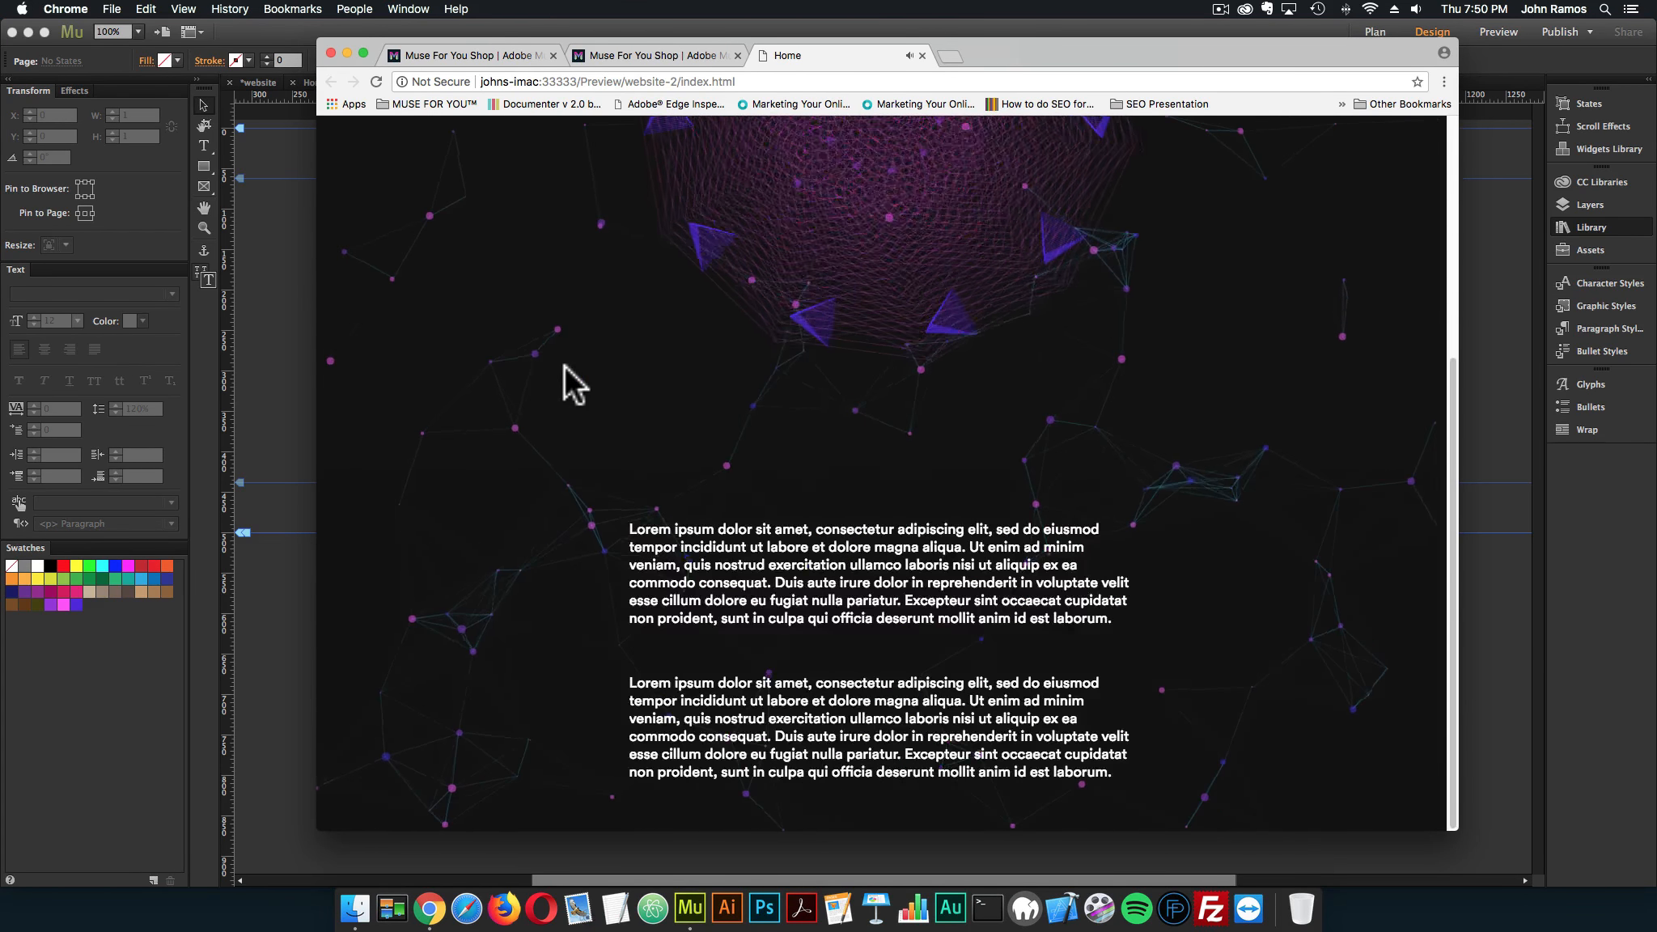
scroll(565, 365, up, 5)
scroll(565, 365, down, 5)
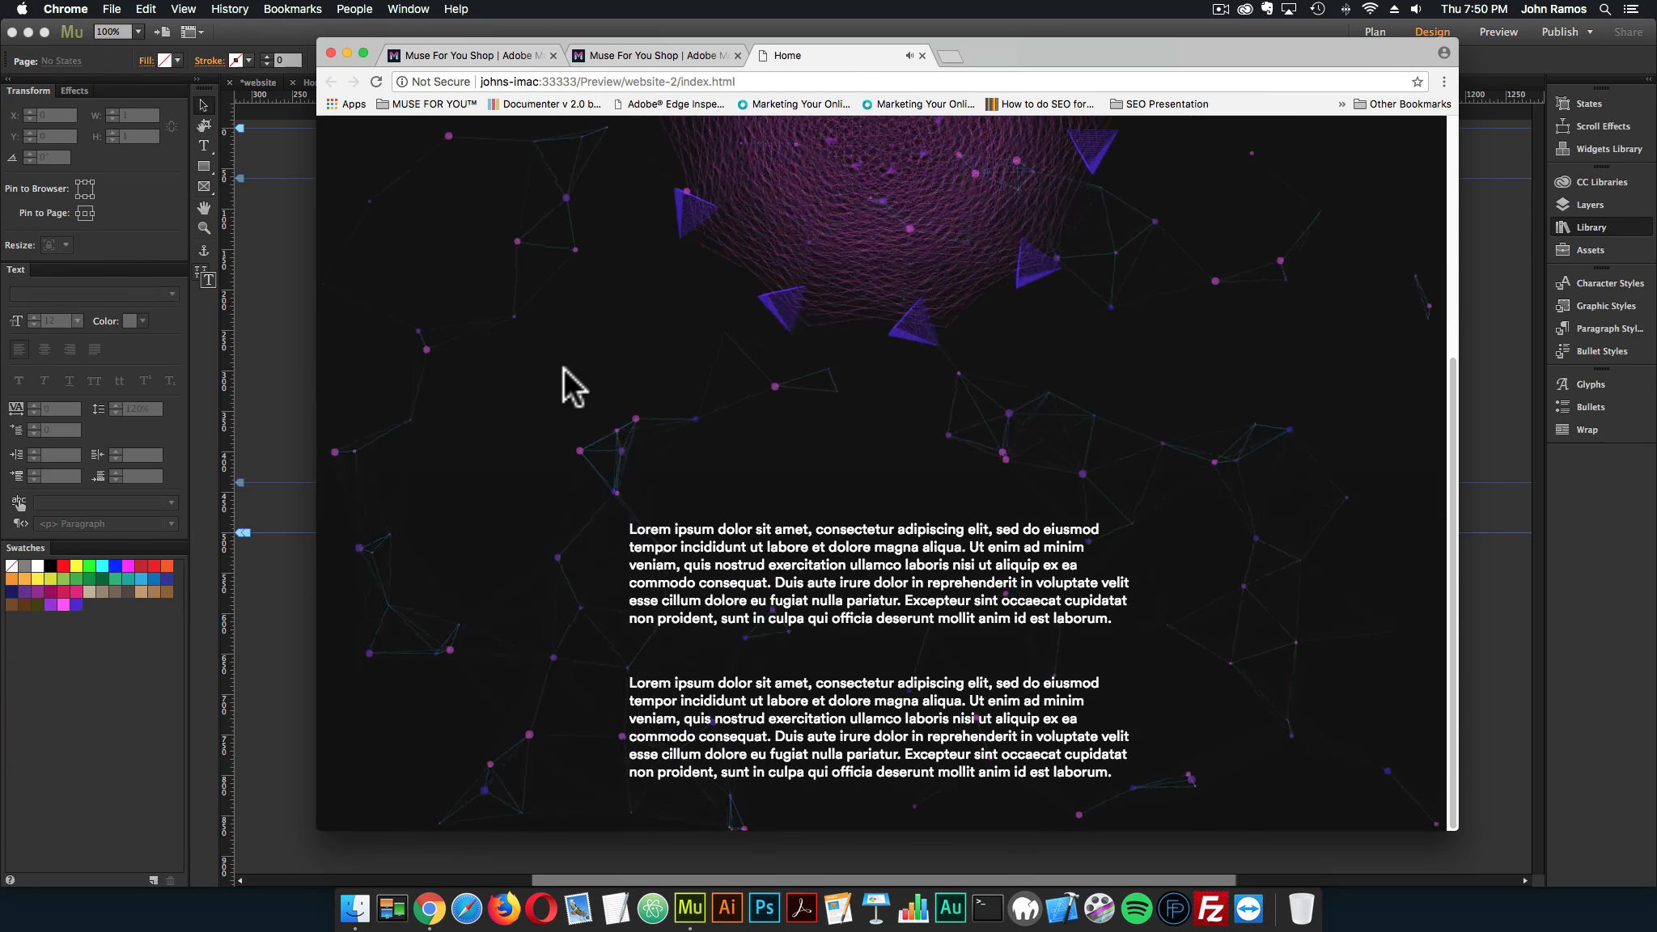
key(super+w)
click(294, 329)
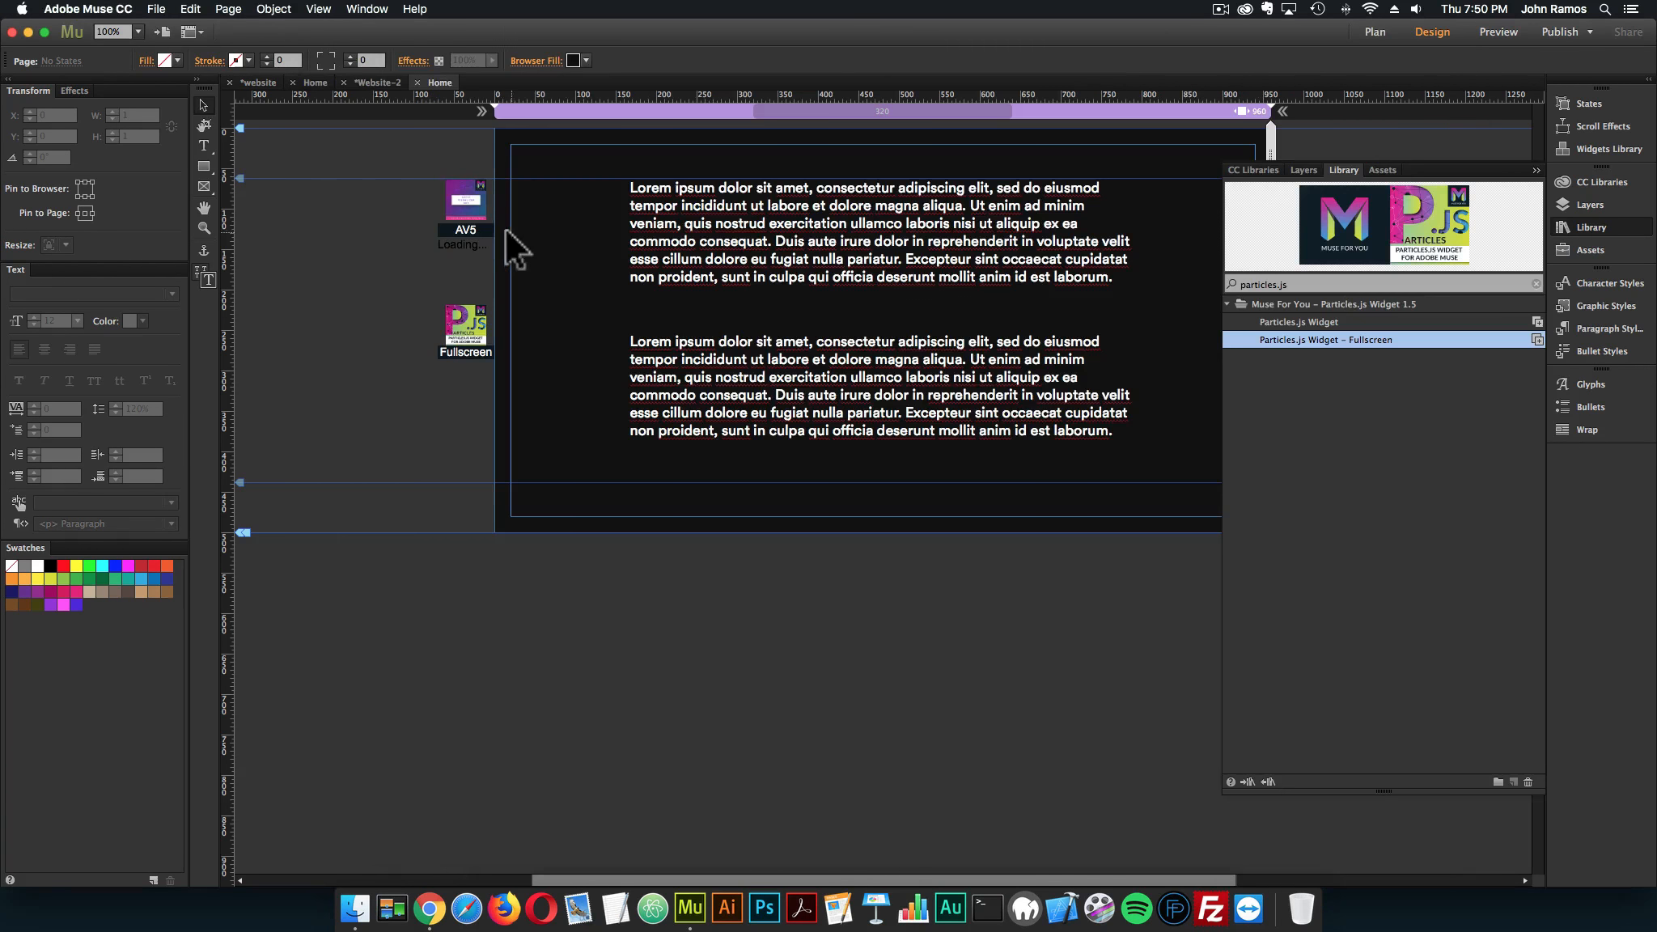
Enable the Play/Pause Button in the Audio Visualizer – 5 widget's options
click(486, 237)
click(508, 175)
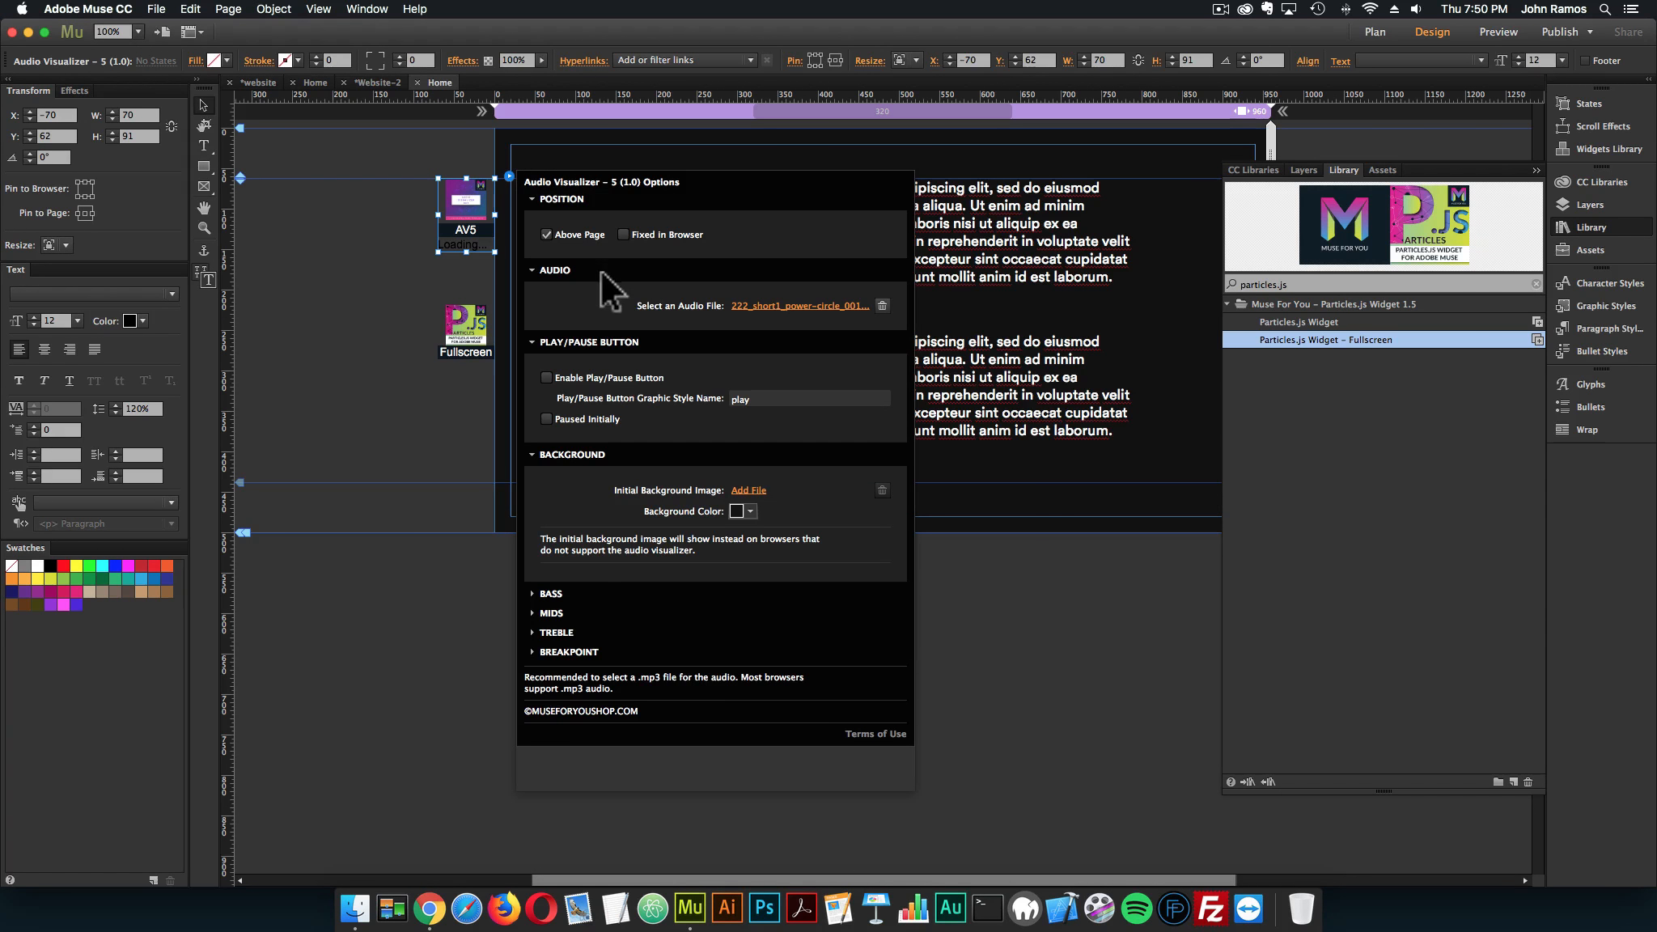
click(550, 381)
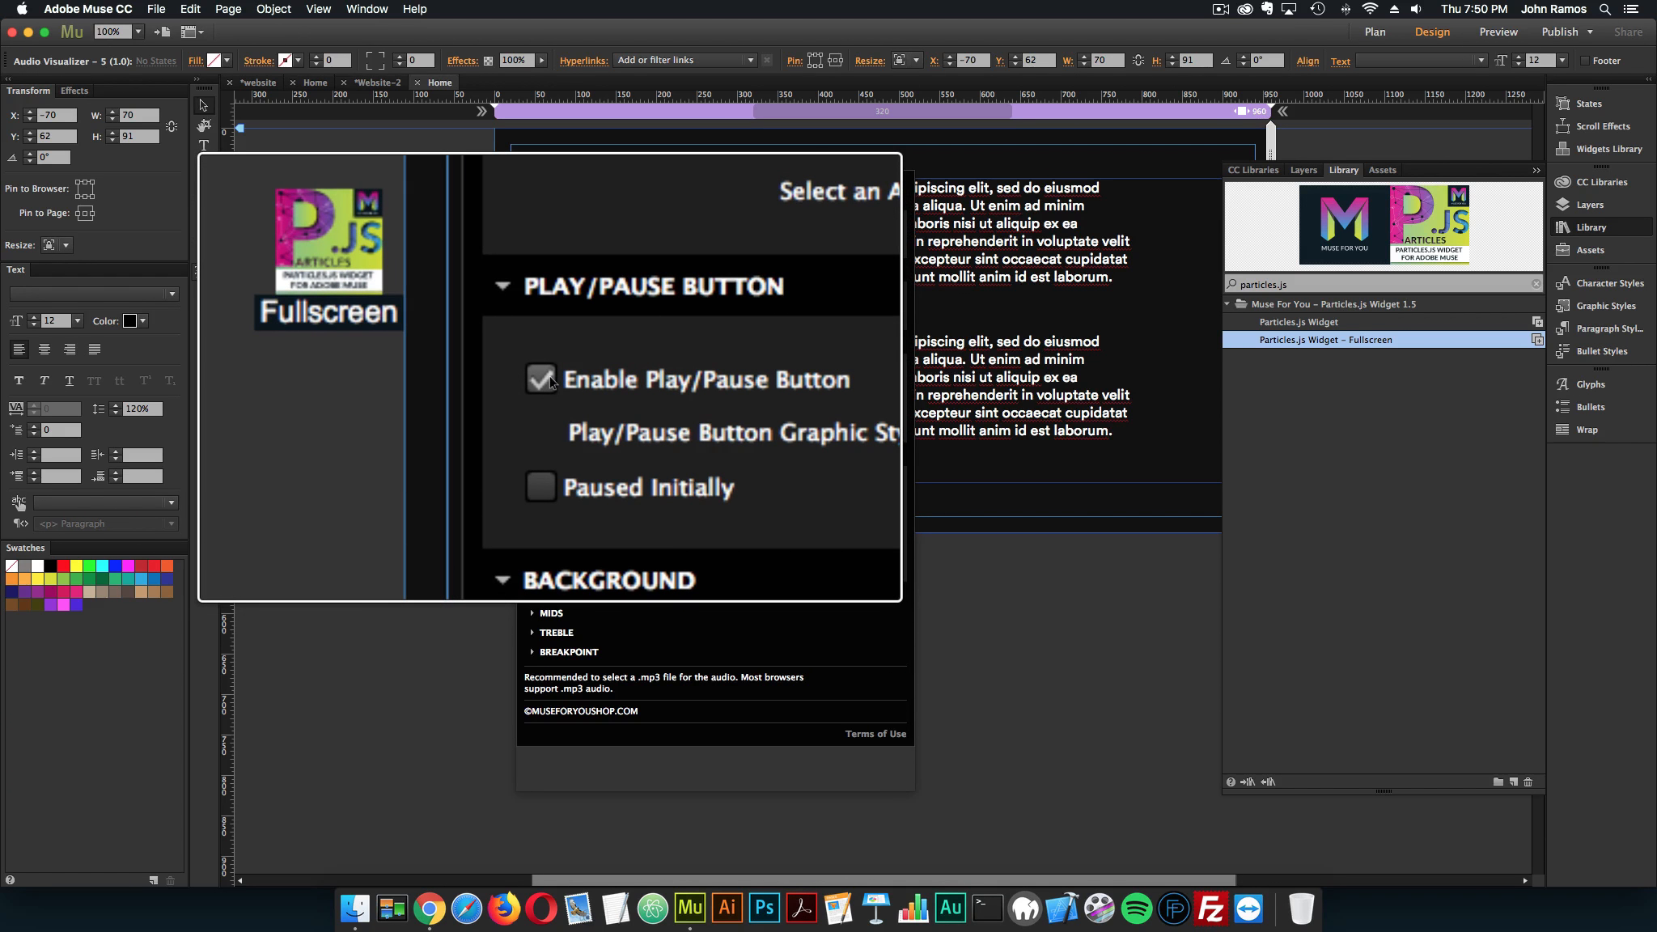
Close the widget options, preview the page in the browser to examine the visualizer with the play/pause option enabled, and close the preview
click(267, 215)
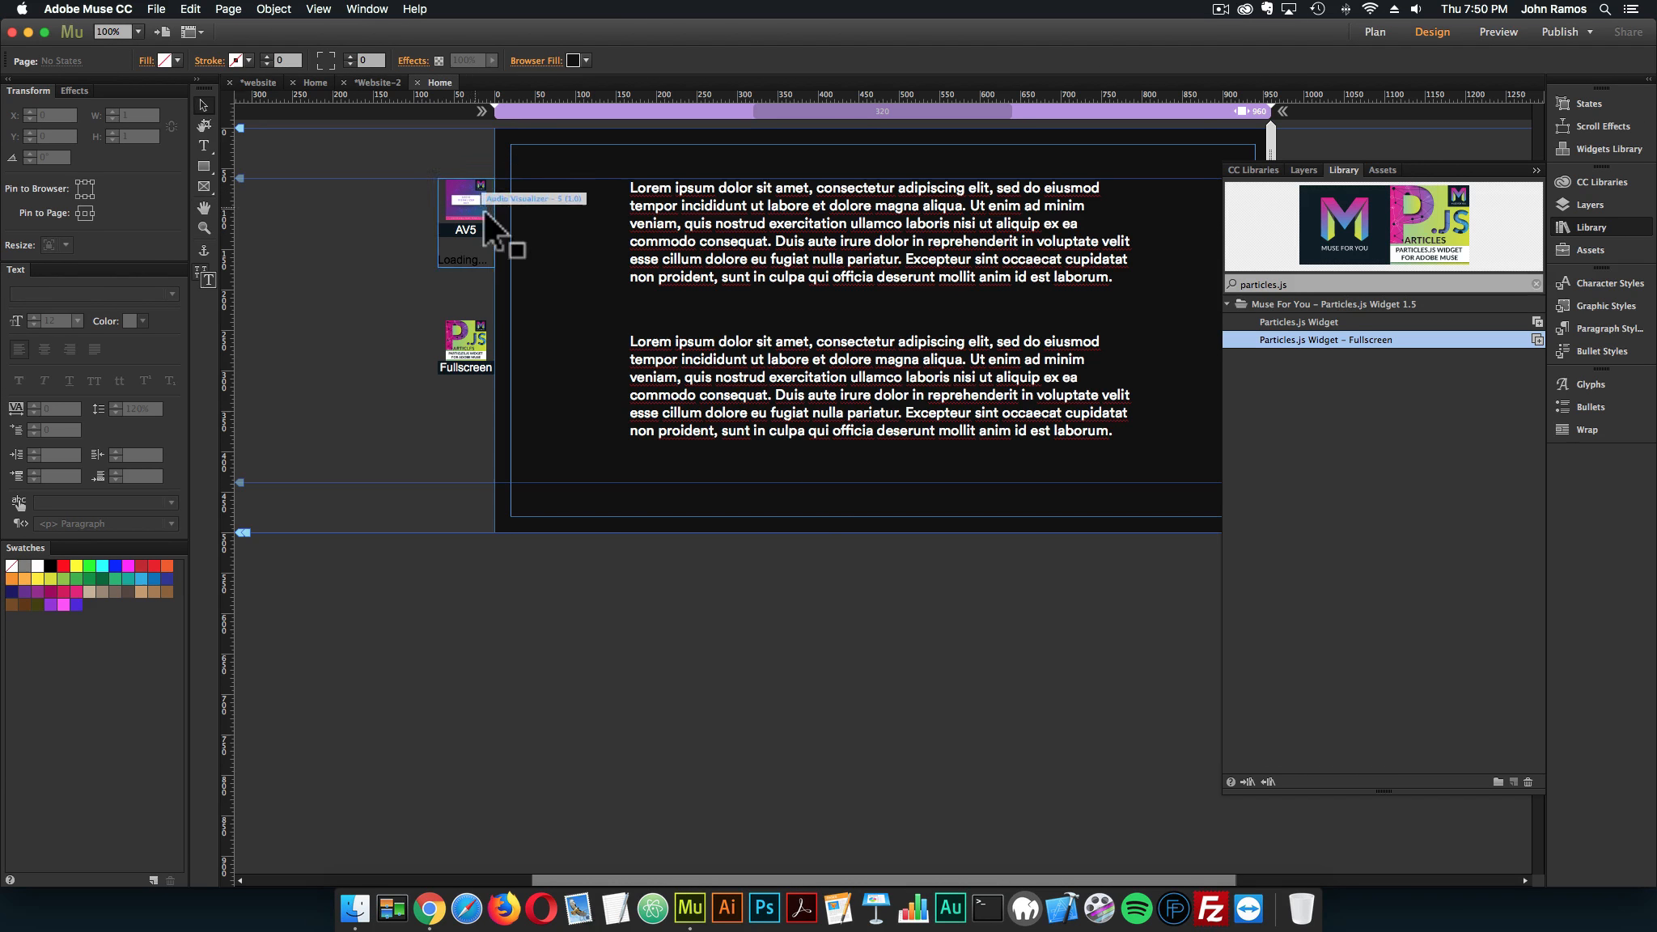
click(156, 9)
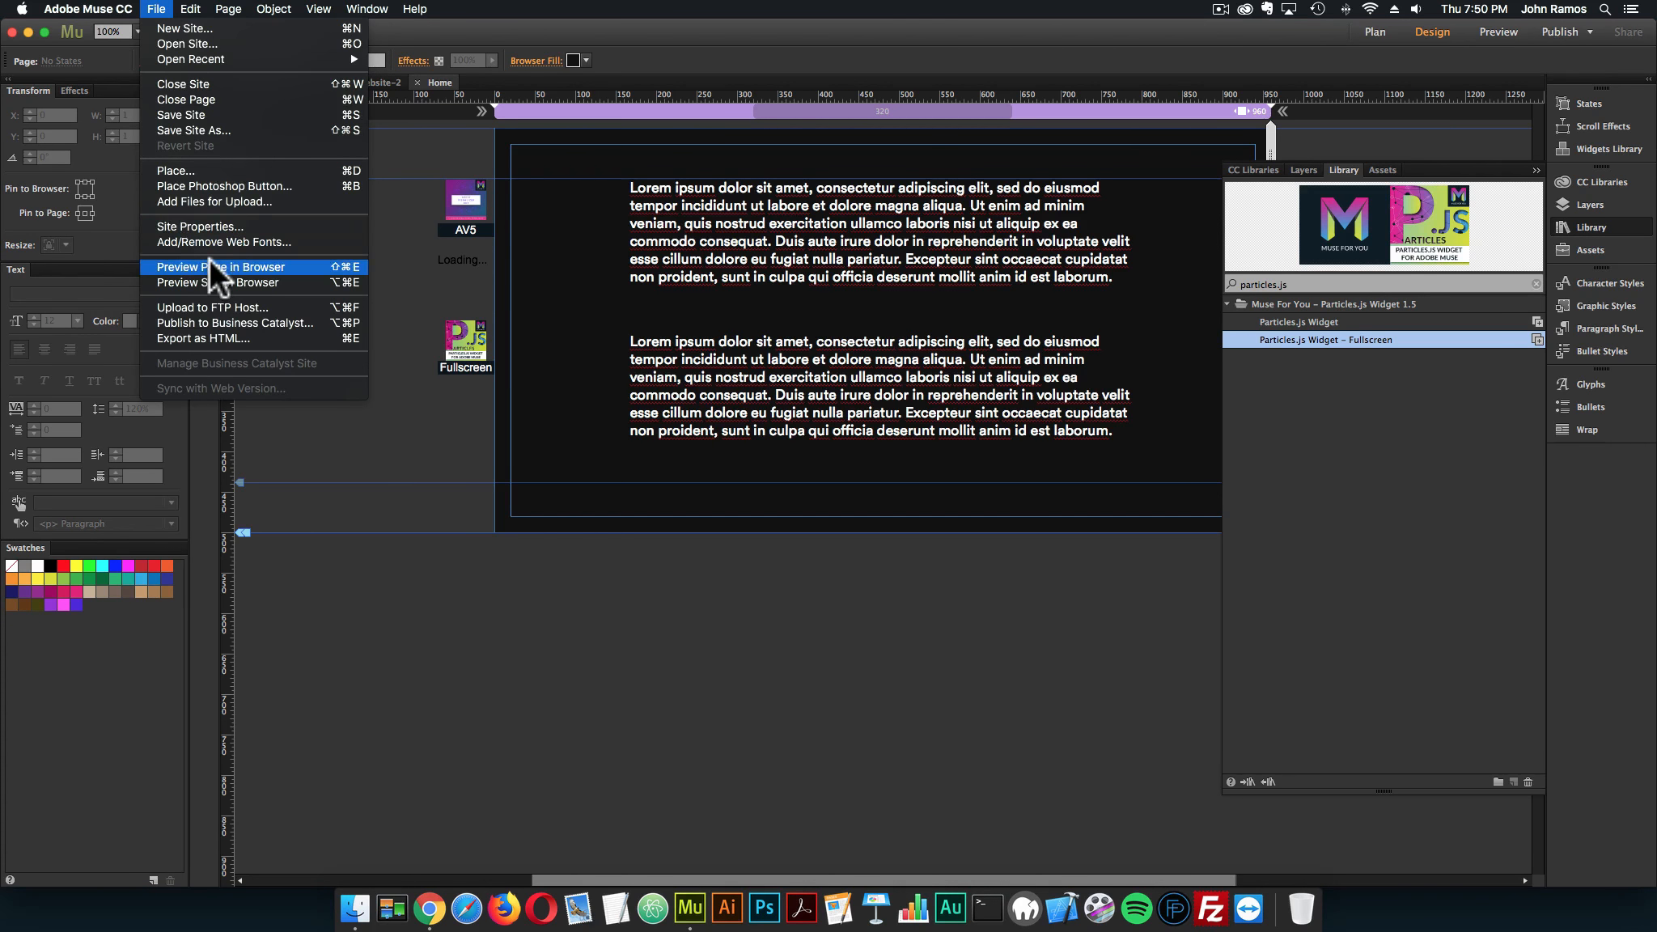
click(209, 267)
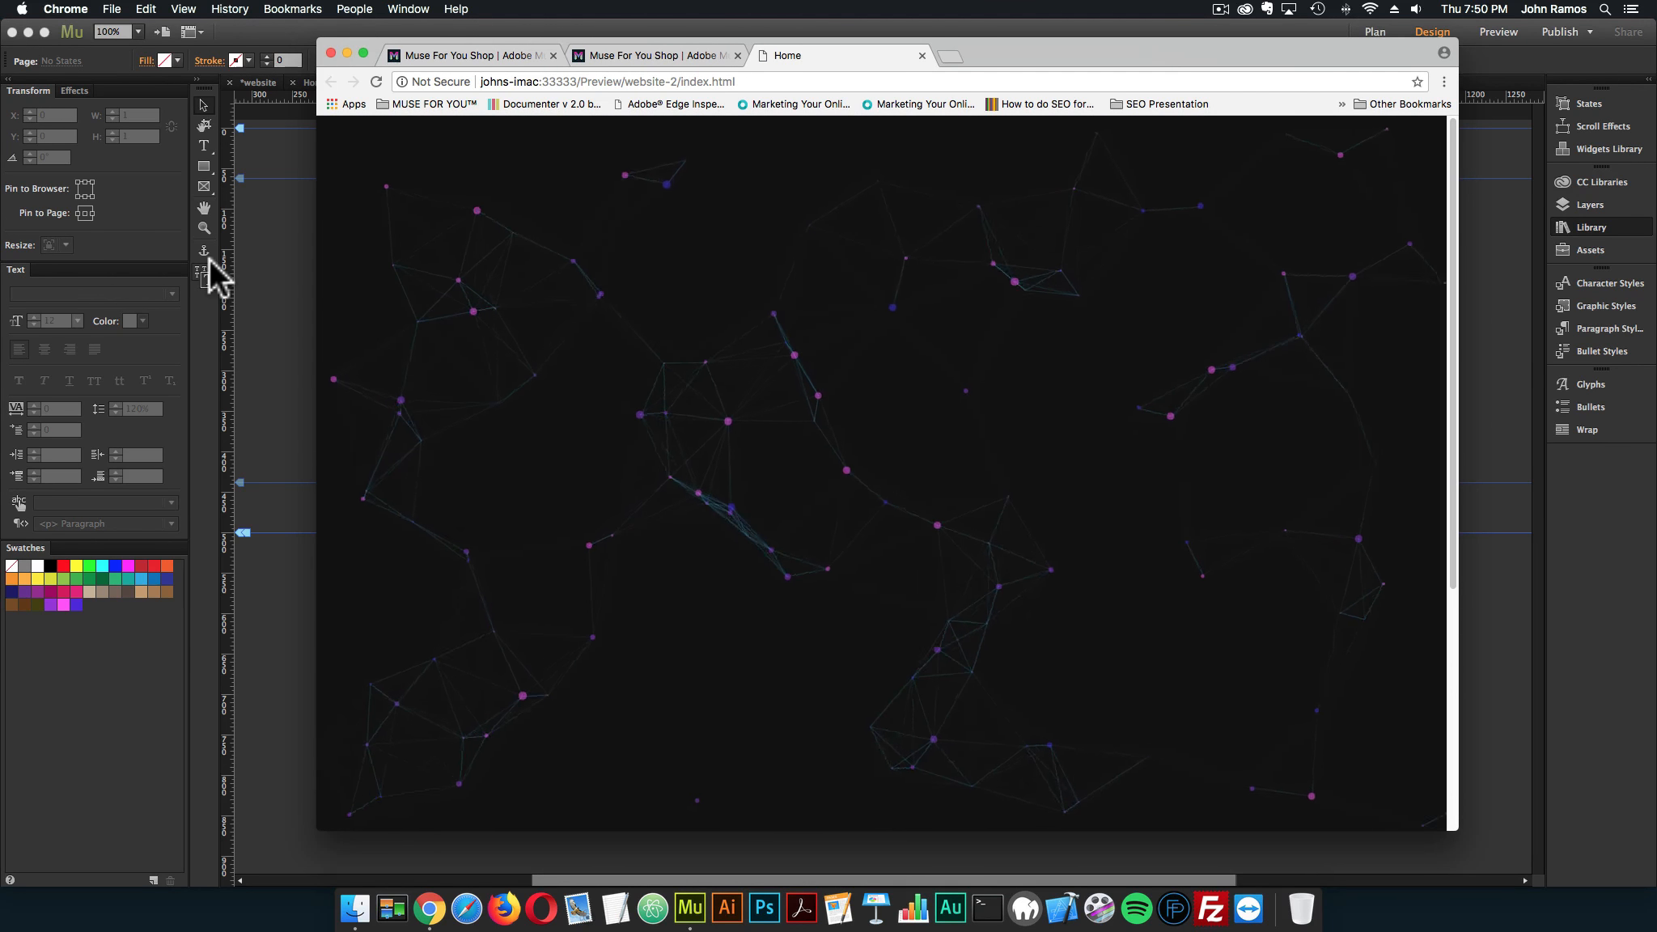
click(921, 56)
click(917, 22)
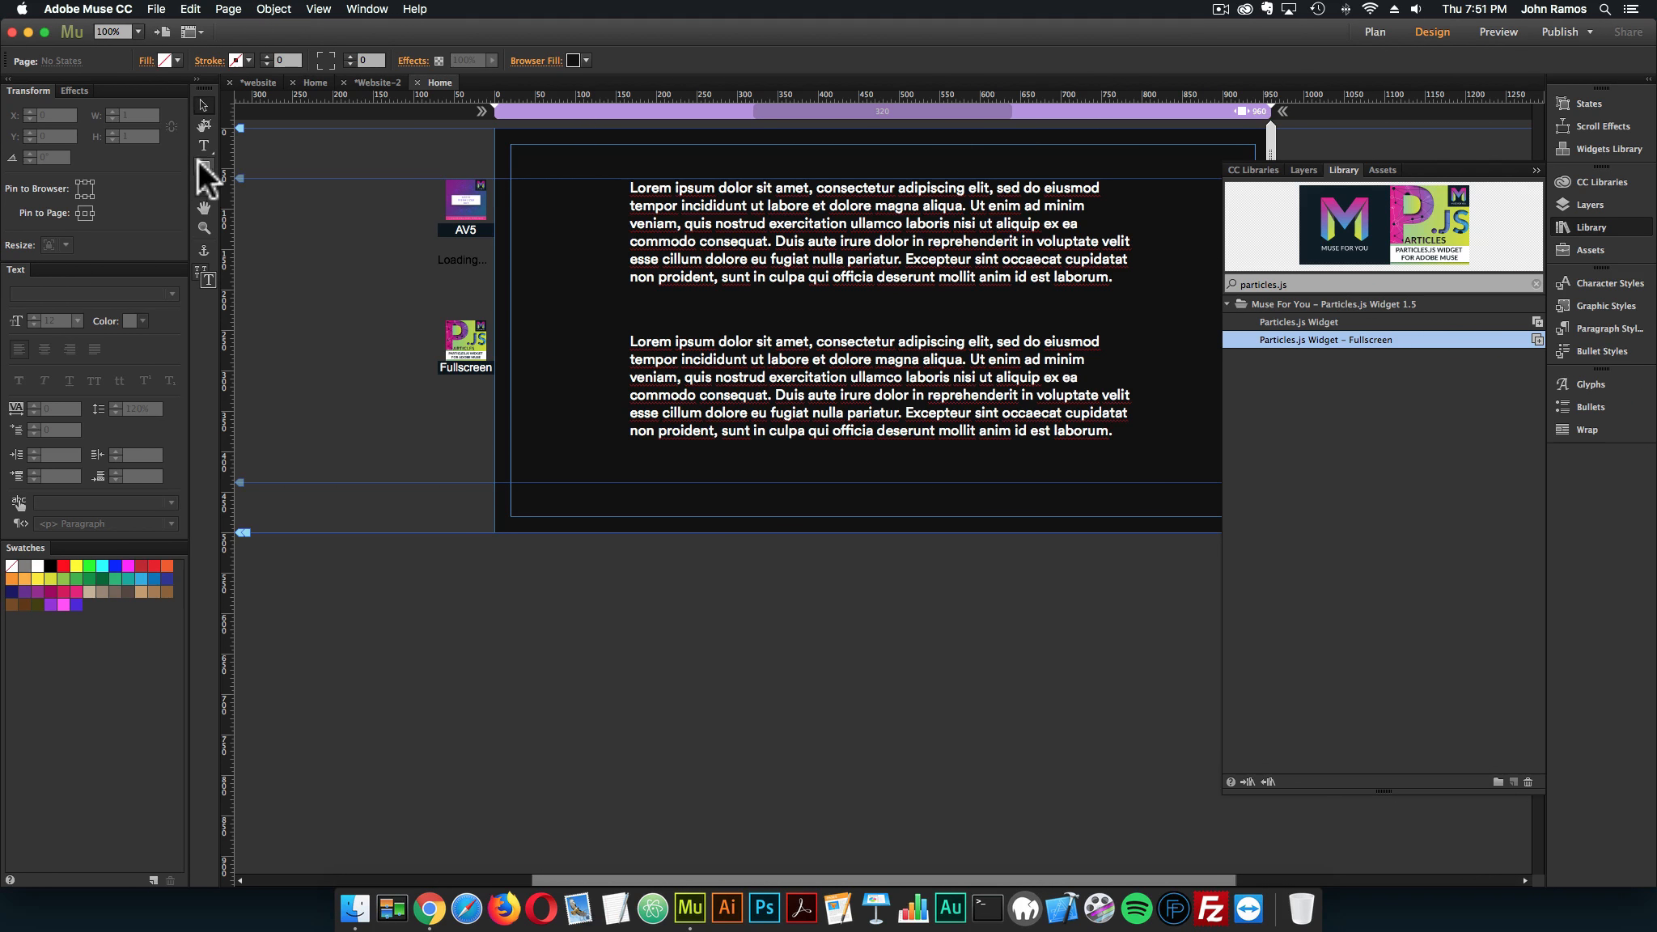
Draw a rectangle of about 84 by 71 px beside the first paragraph and fill it with purple (R=147 G=43 B=221)
drag(511, 178, 579, 235)
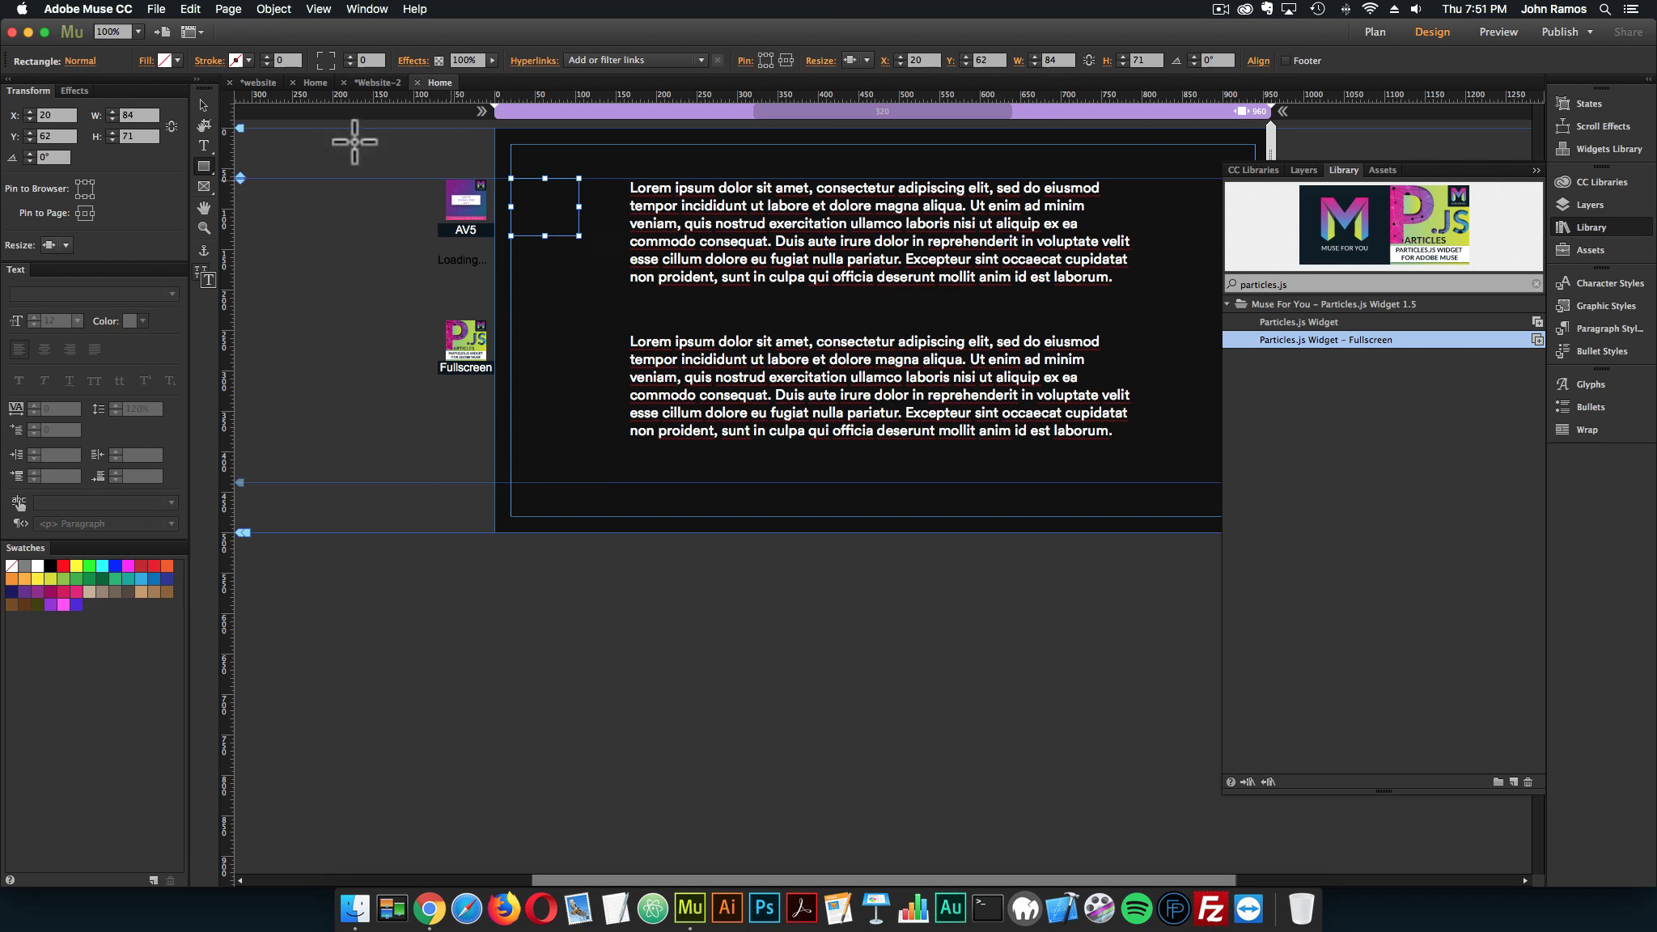
click(177, 58)
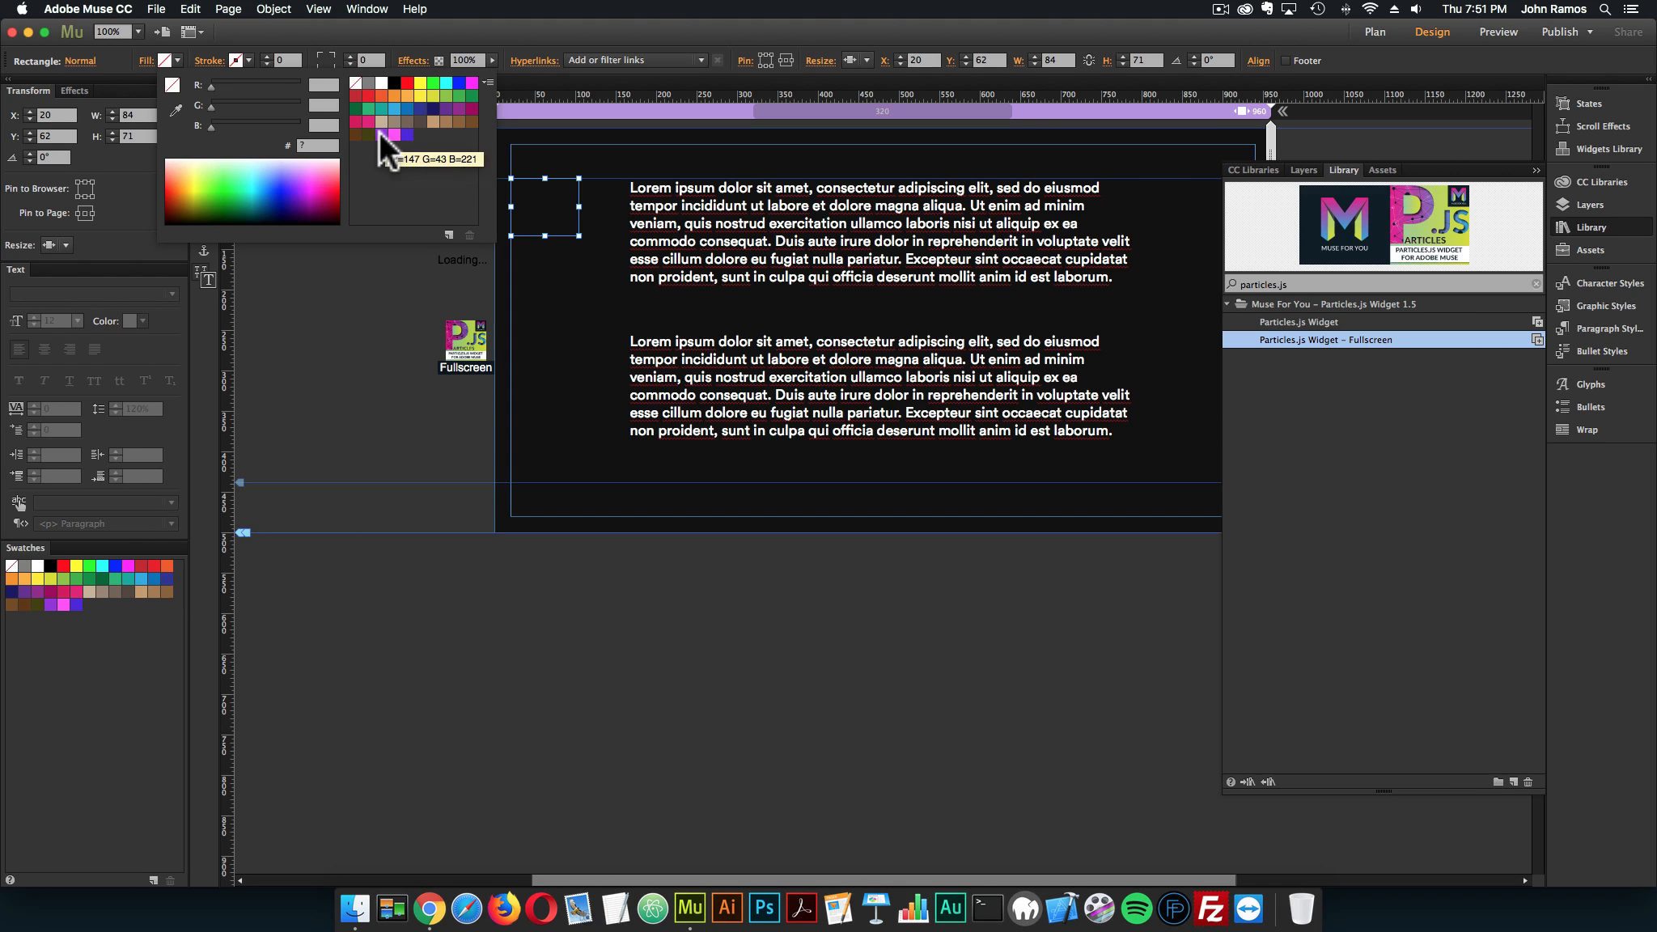
click(388, 136)
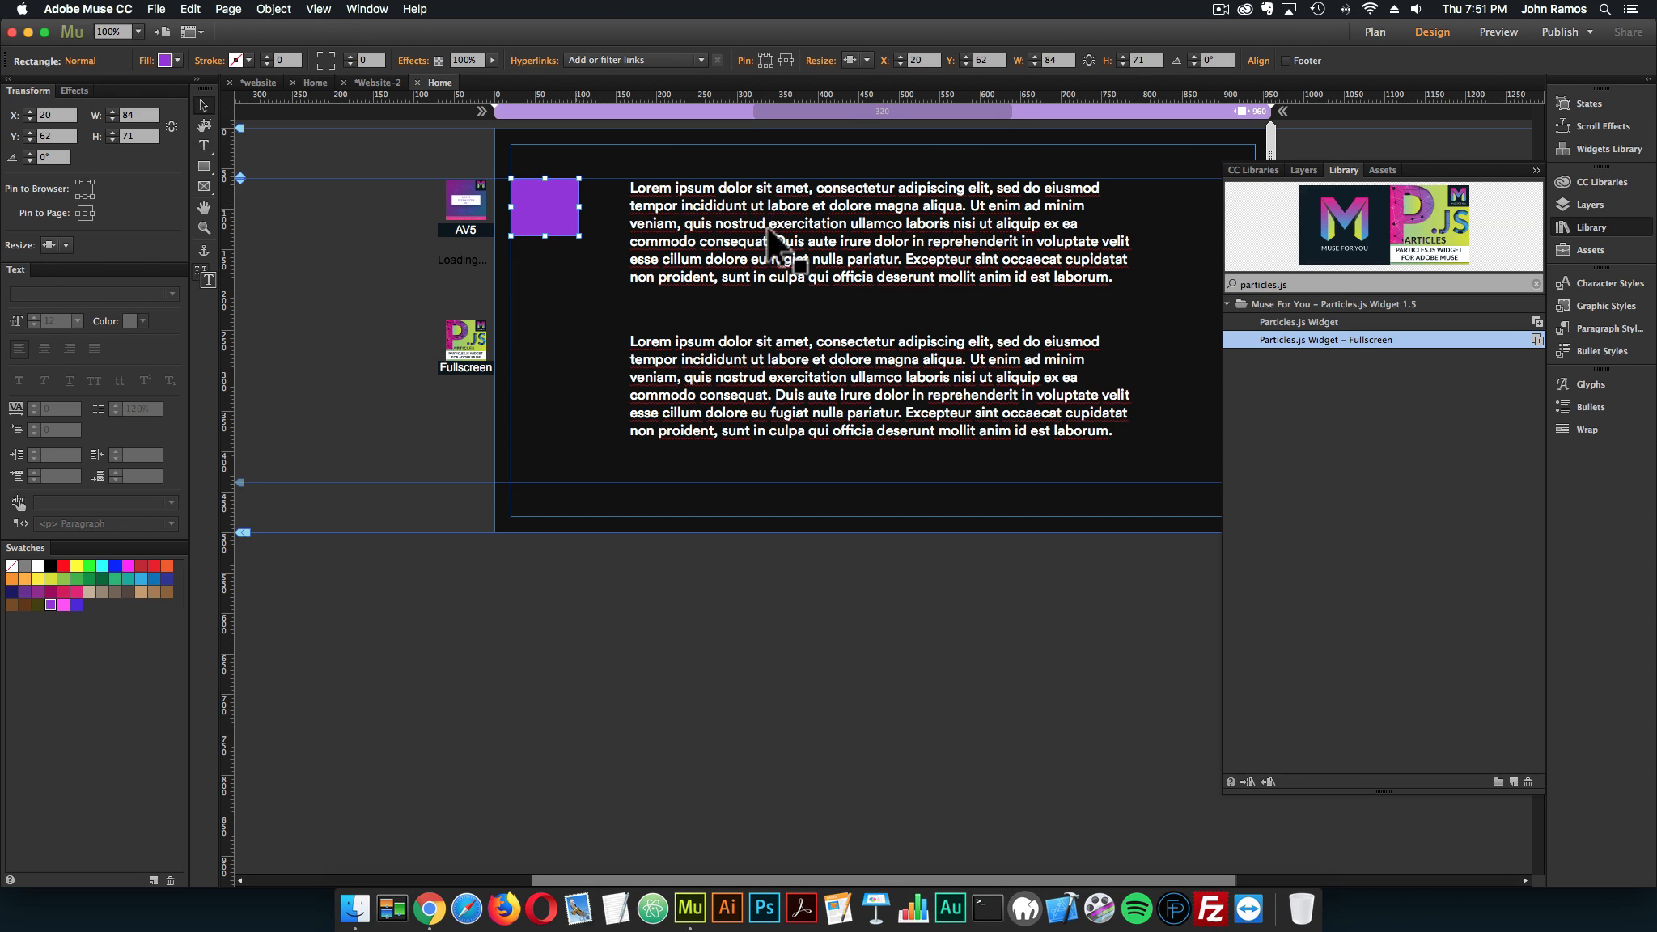
Save the purple rectangle's look as a graphic style named play and check the Audio Visualizer – 5 widget's Play/Pause Button Graphic Style Name
click(1625, 308)
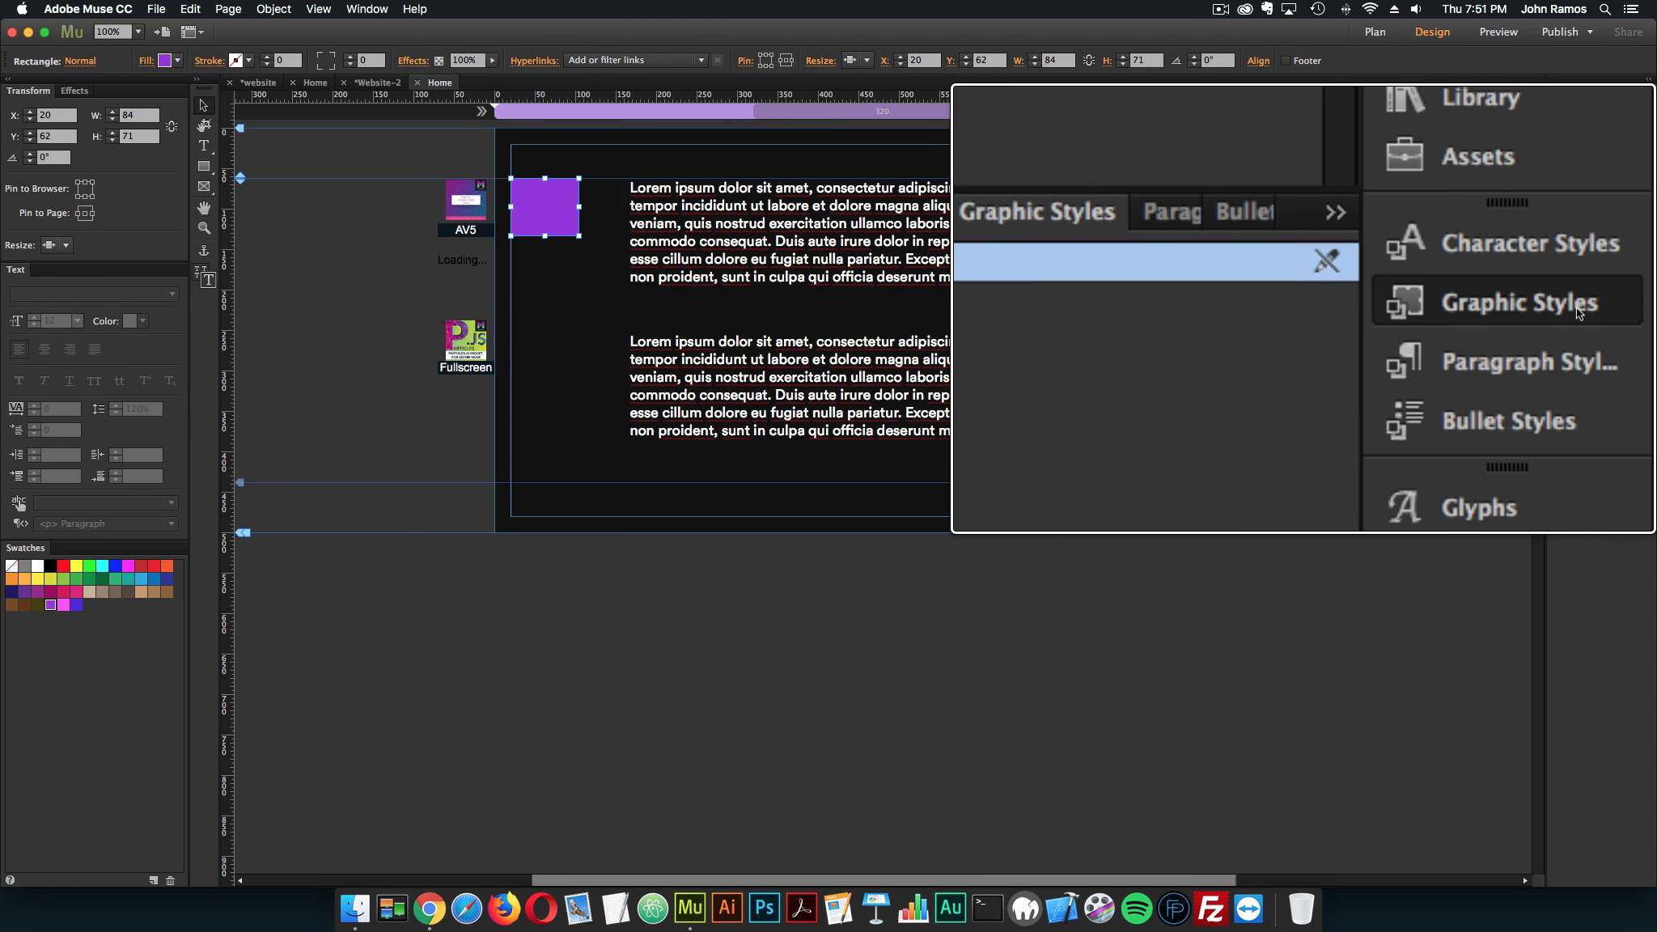
click(366, 9)
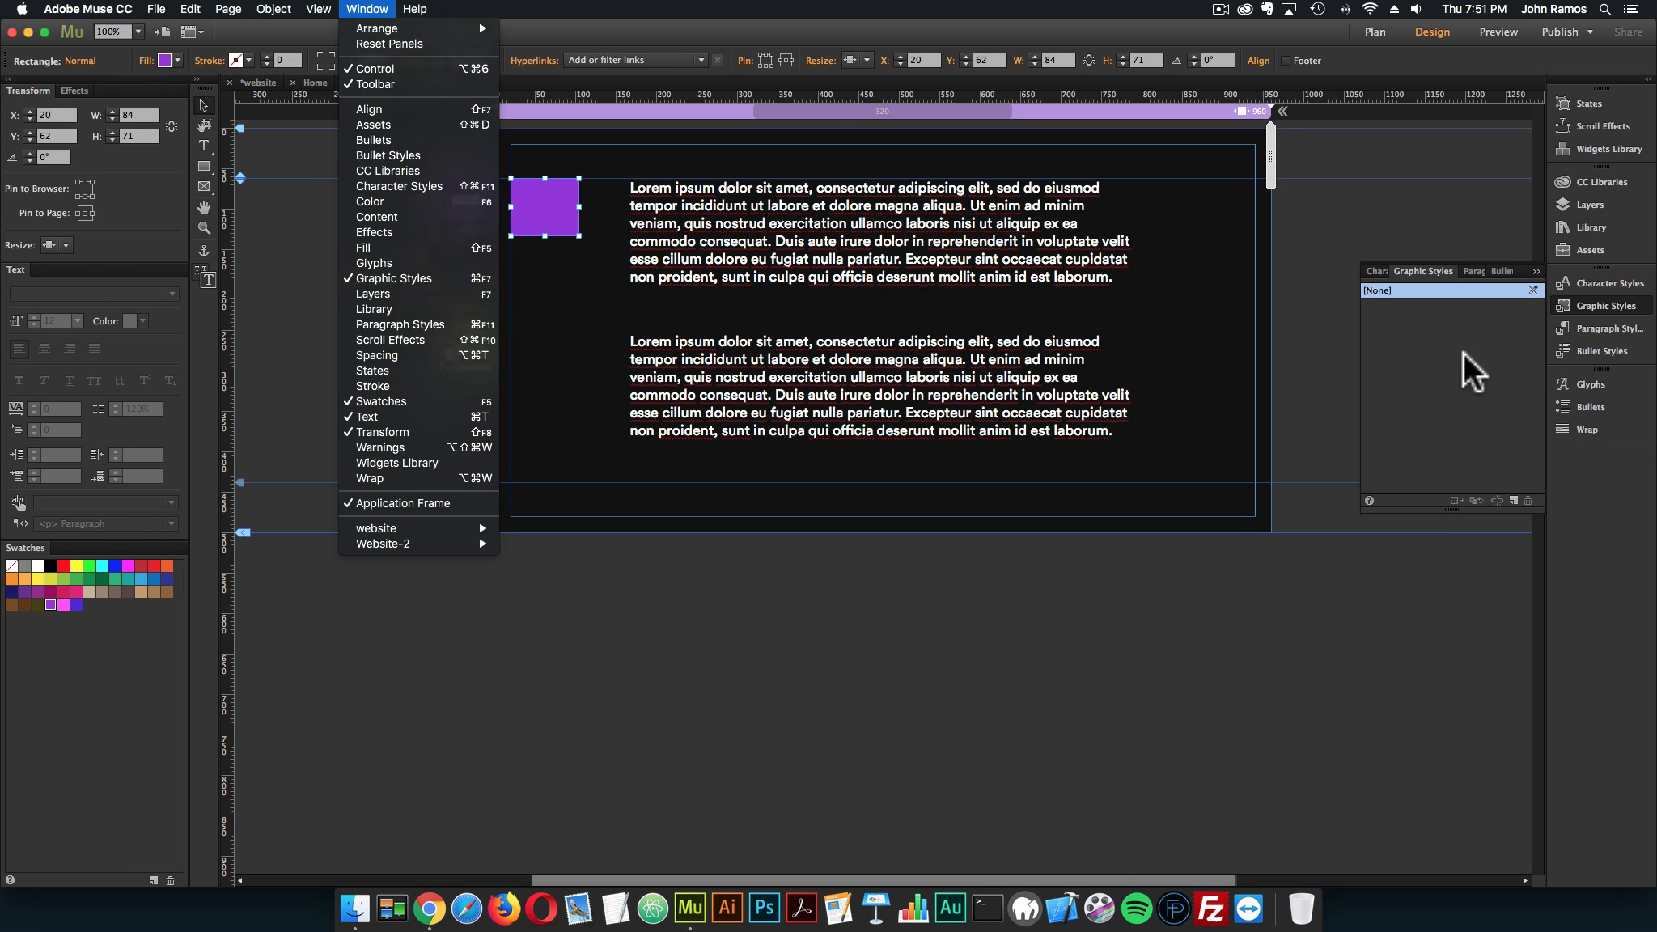
click(1463, 352)
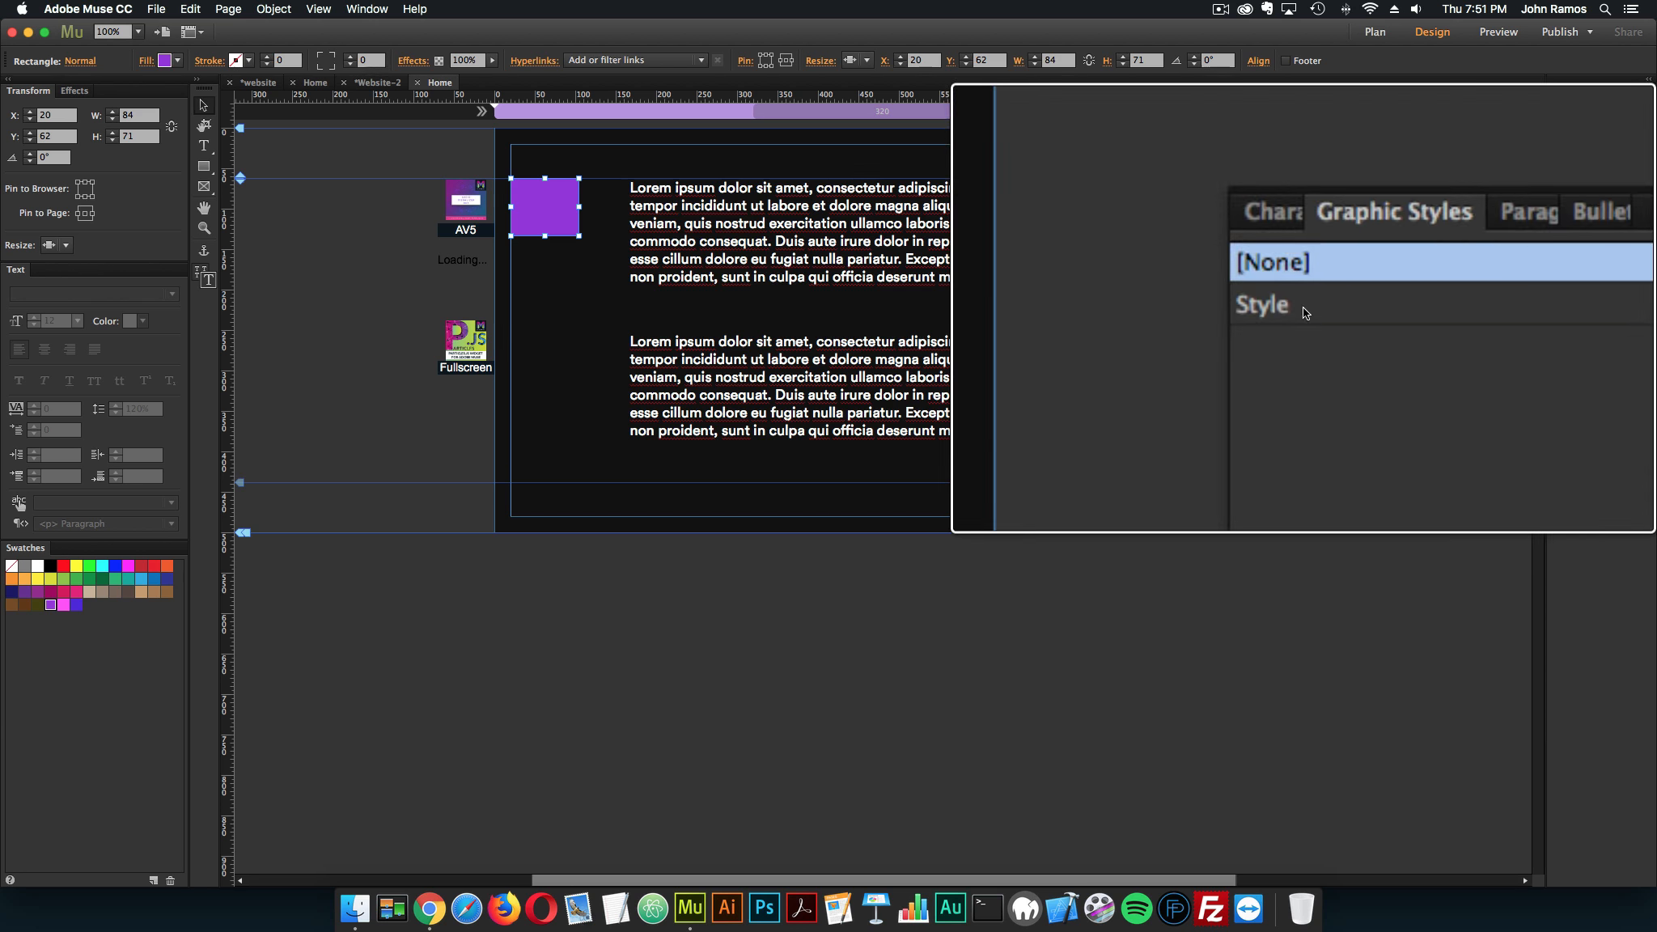
double_click(1387, 303)
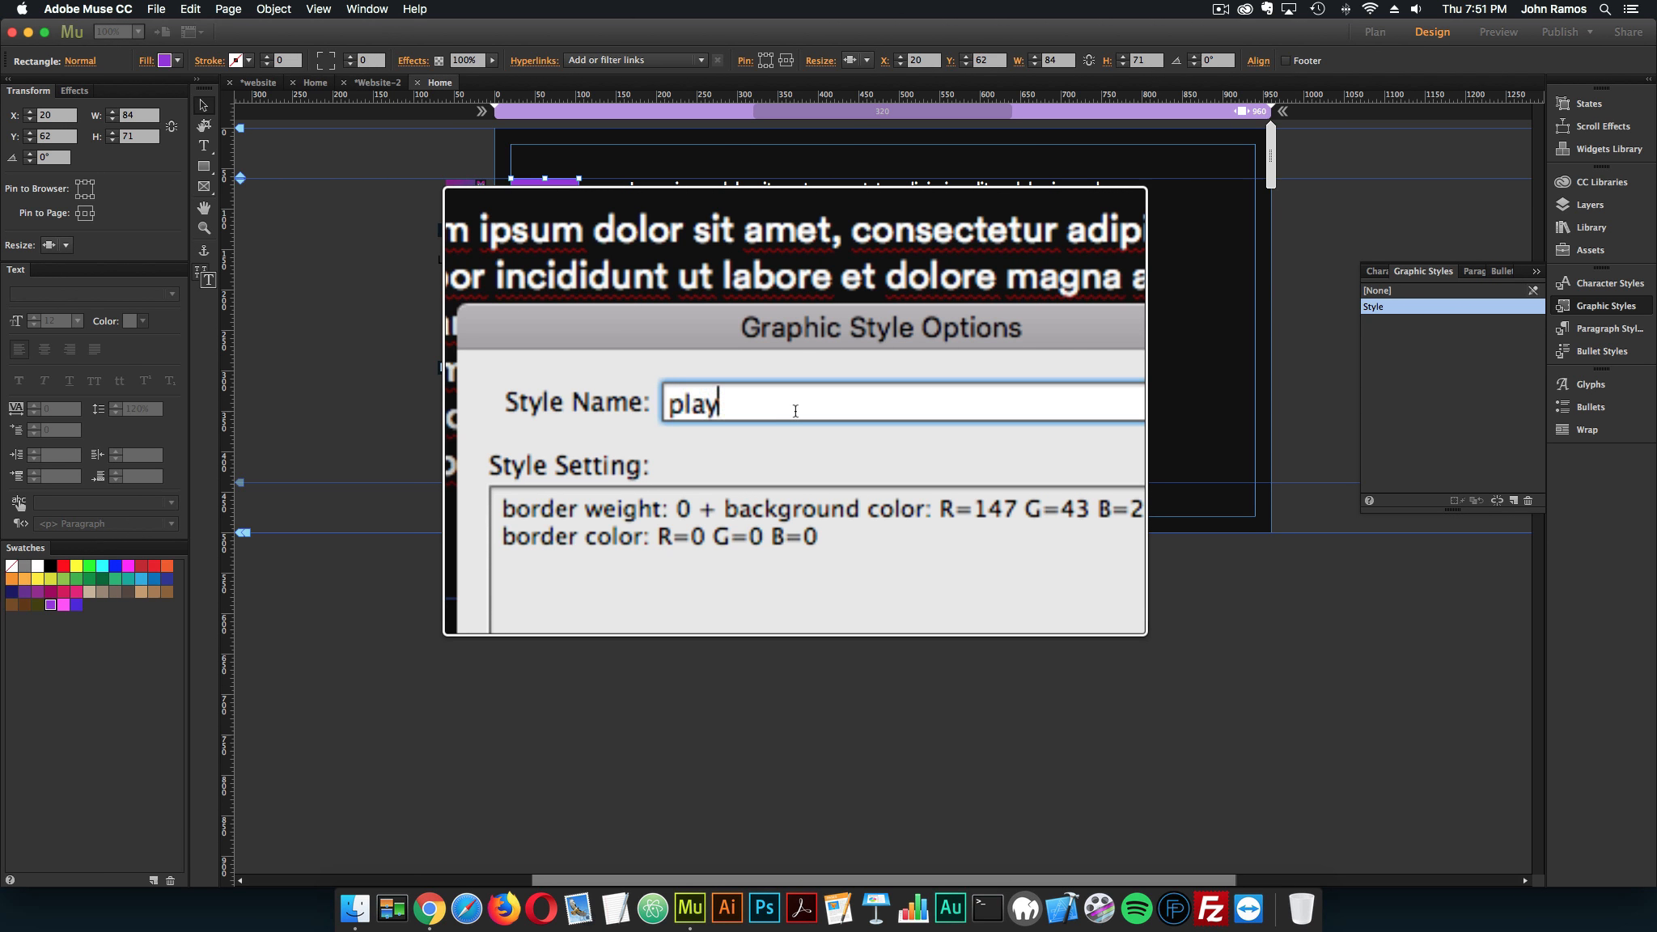
key(Return)
click(469, 198)
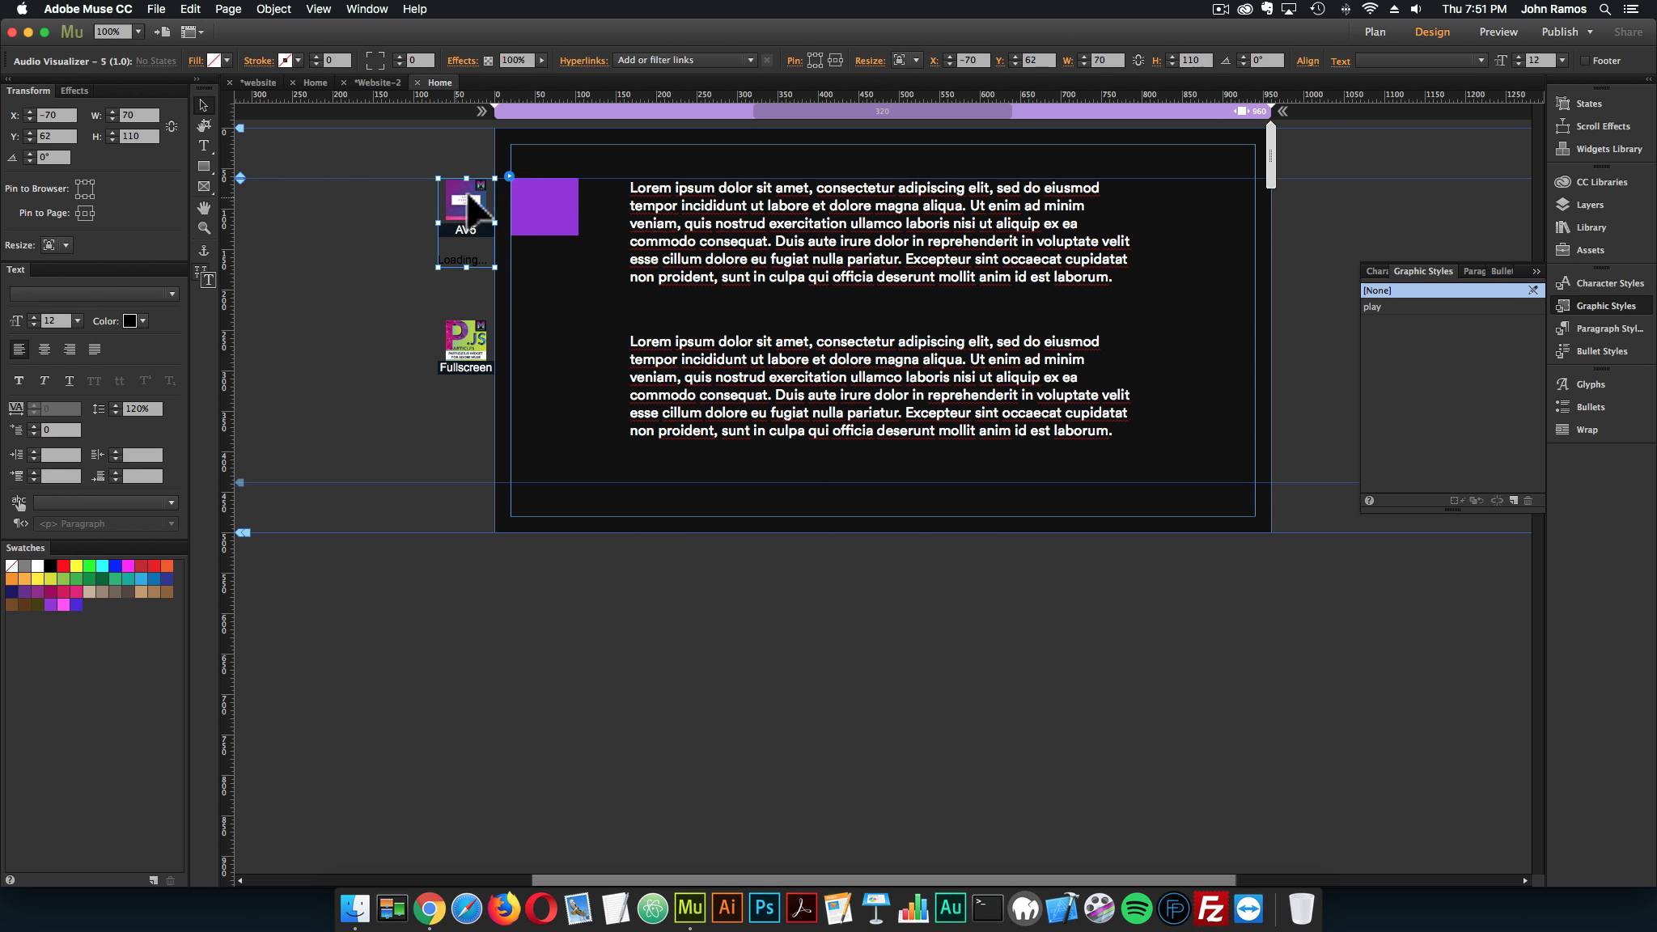
click(509, 174)
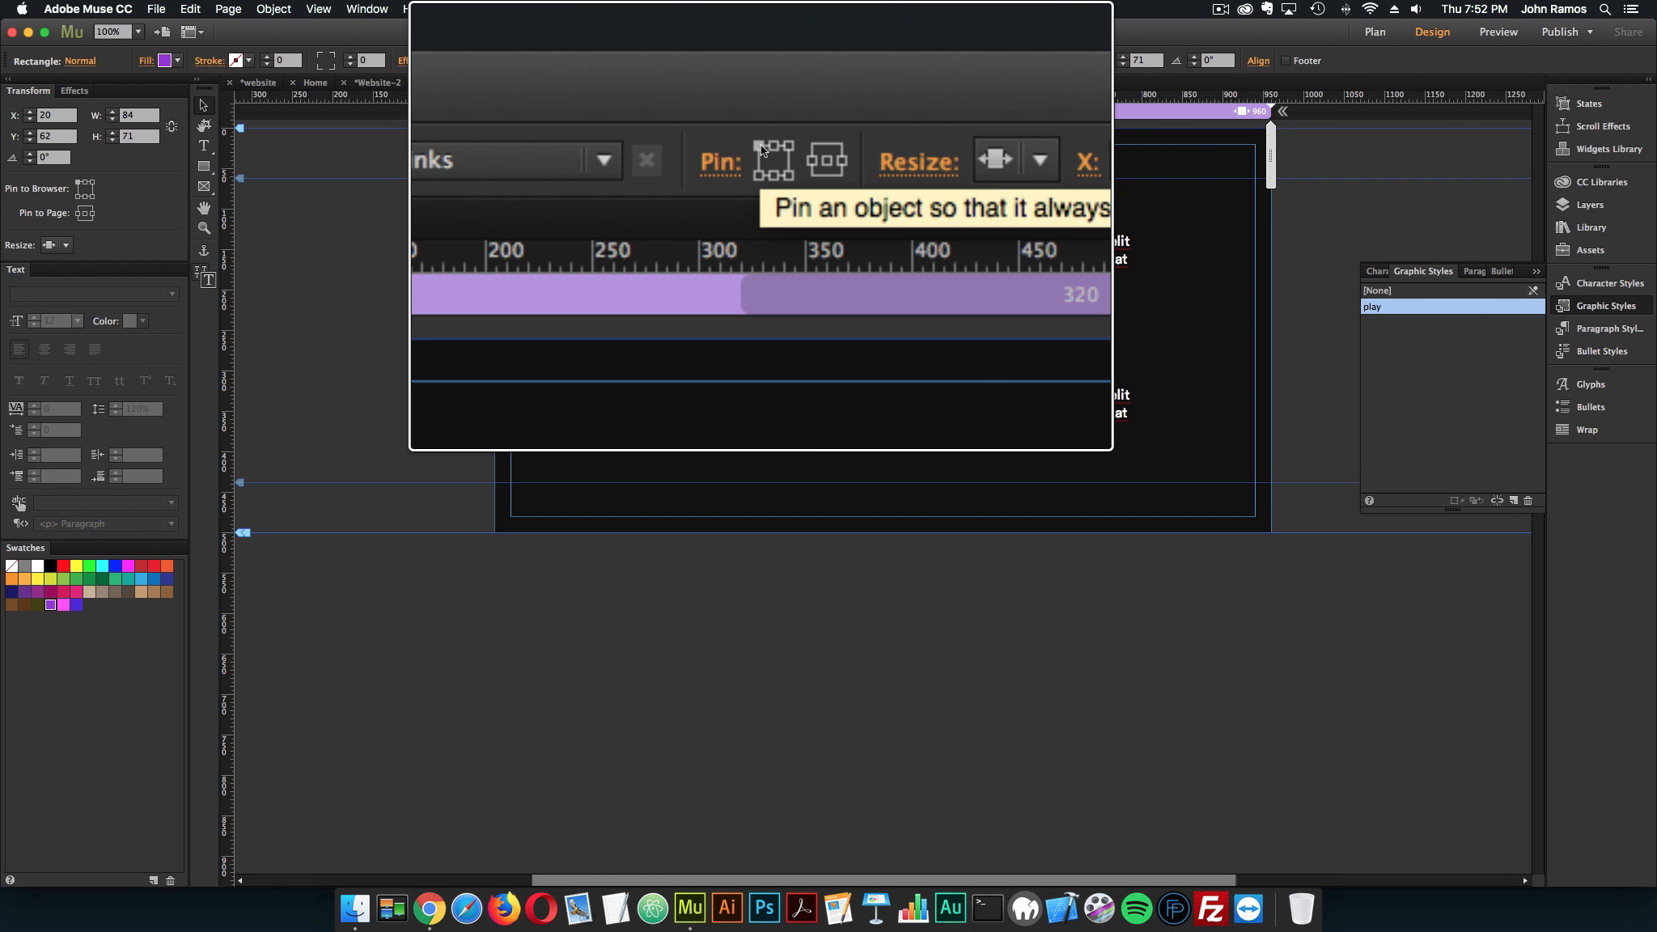
Preview the page in the browser, examine the purple rectangle as the visualizer's play/pause button, and return to Adobe Muse
click(332, 267)
click(154, 9)
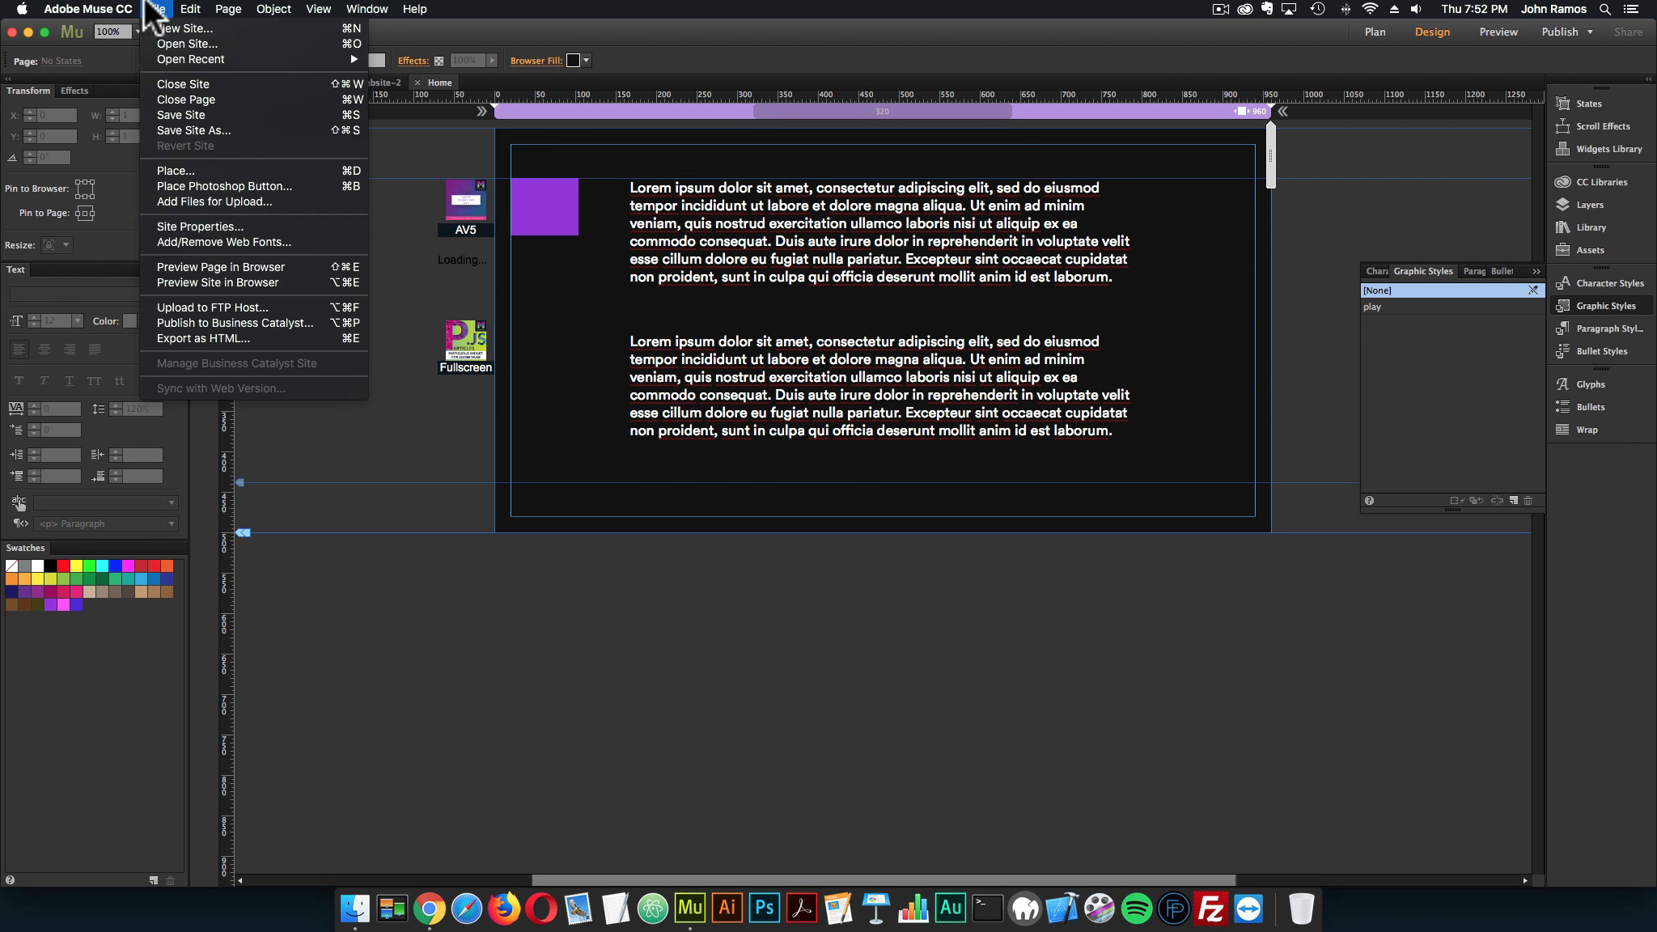
click(220, 261)
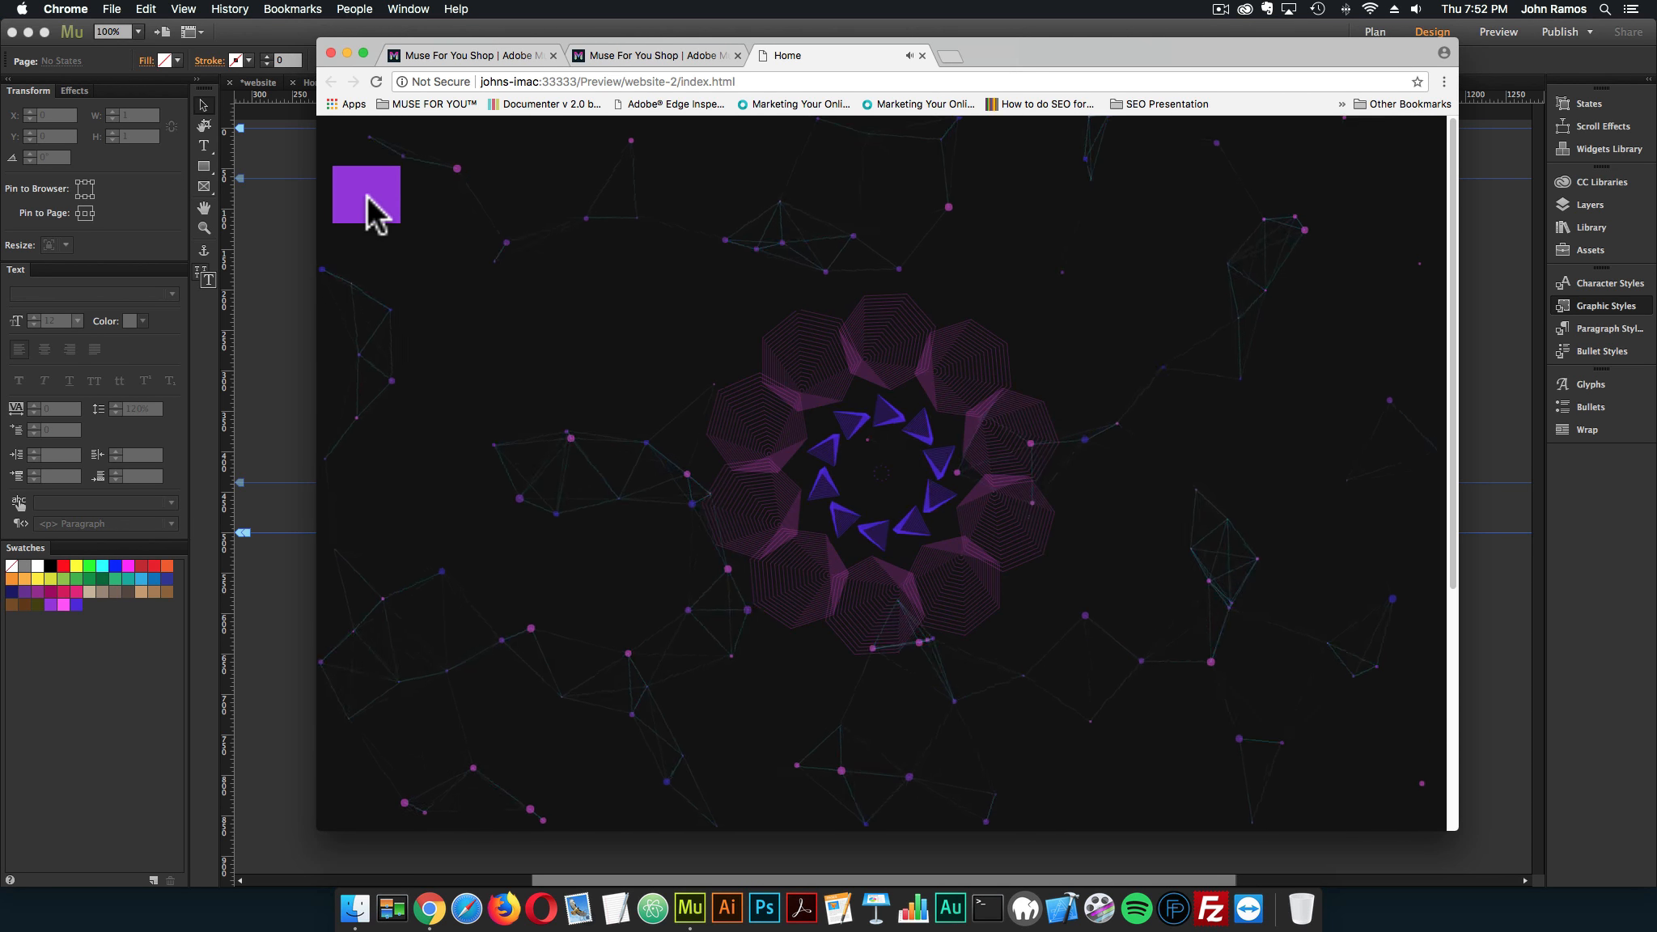
click(273, 285)
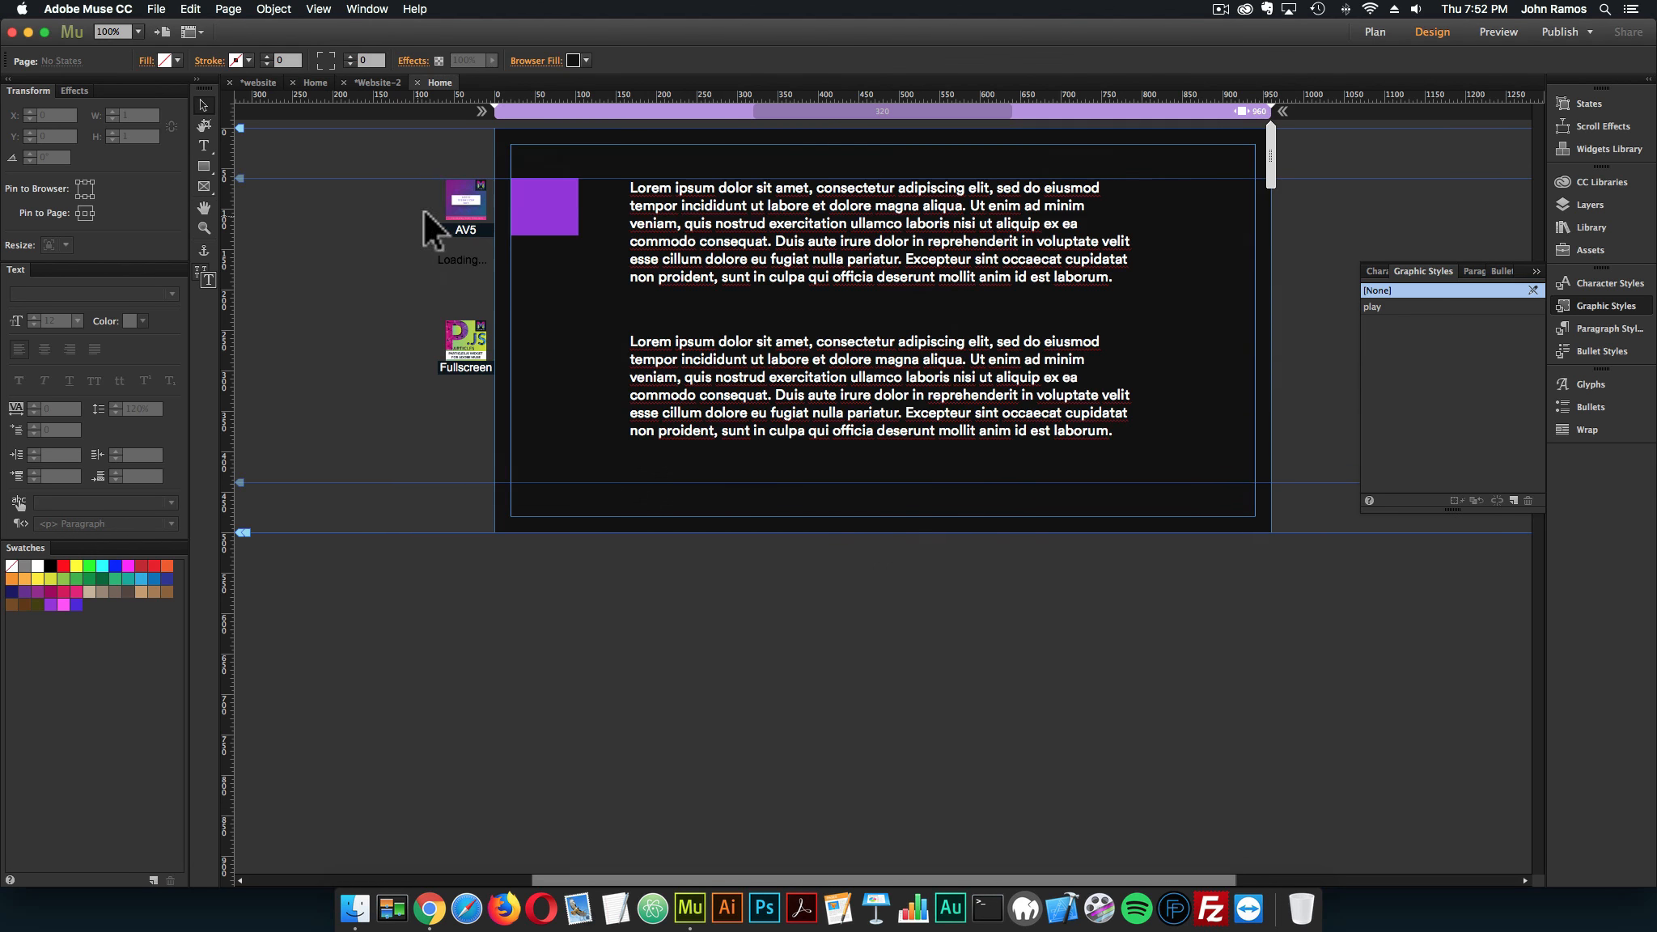
Enable Paused Initially in the Audio Visualizer – 5 widget's options
click(510, 176)
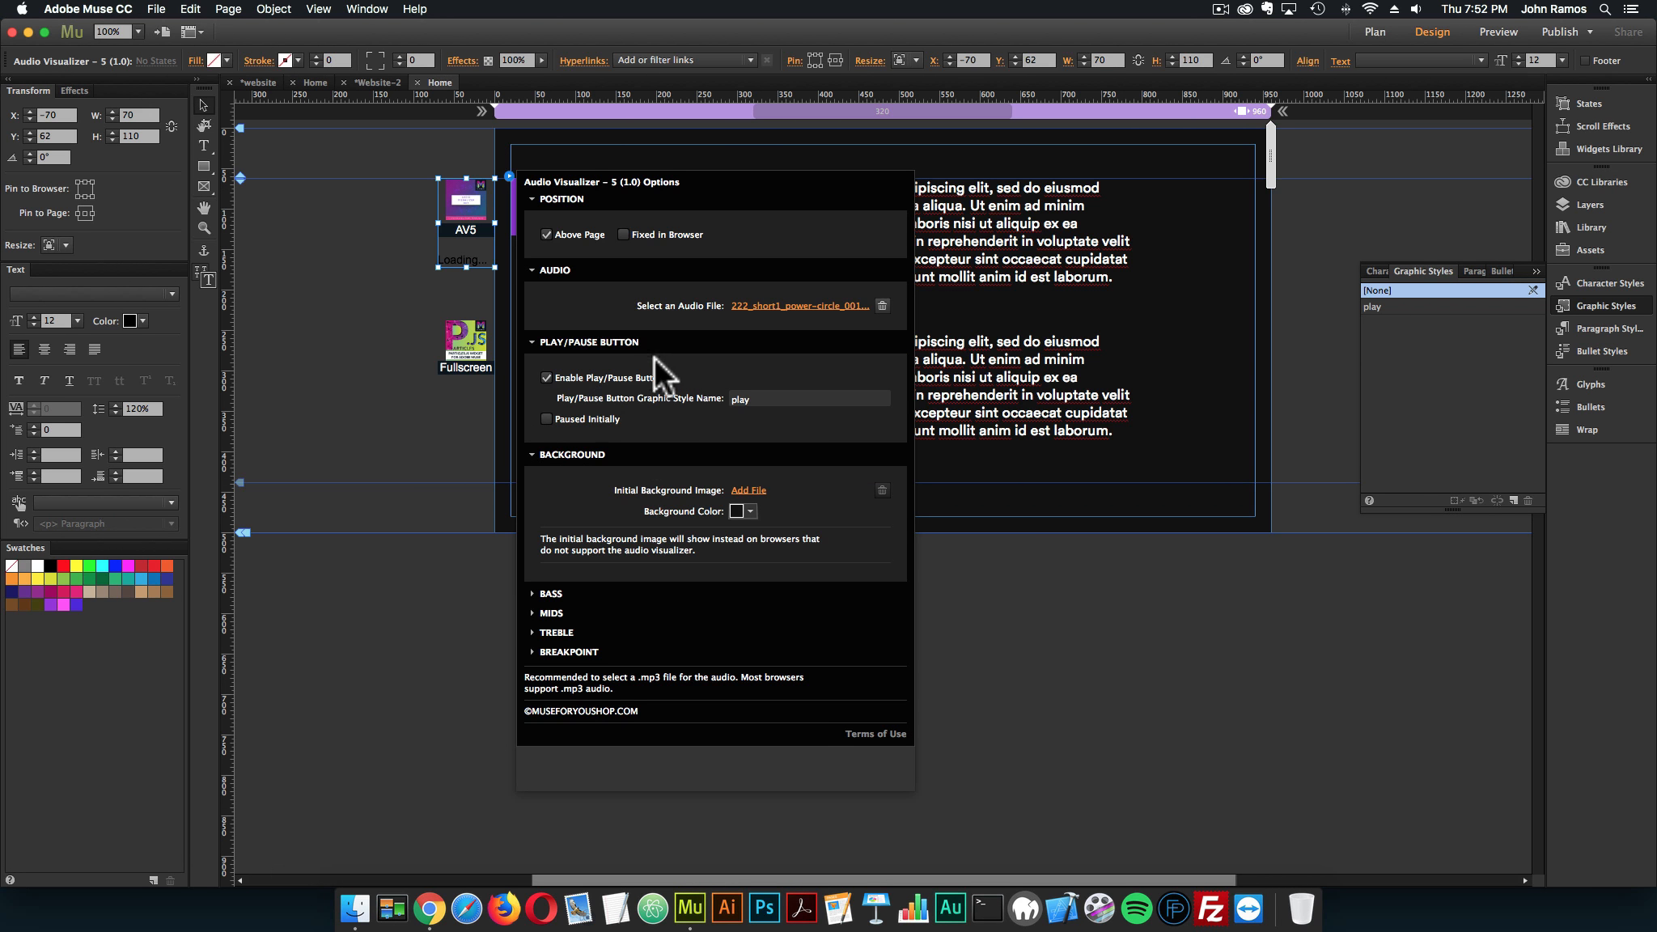
click(546, 419)
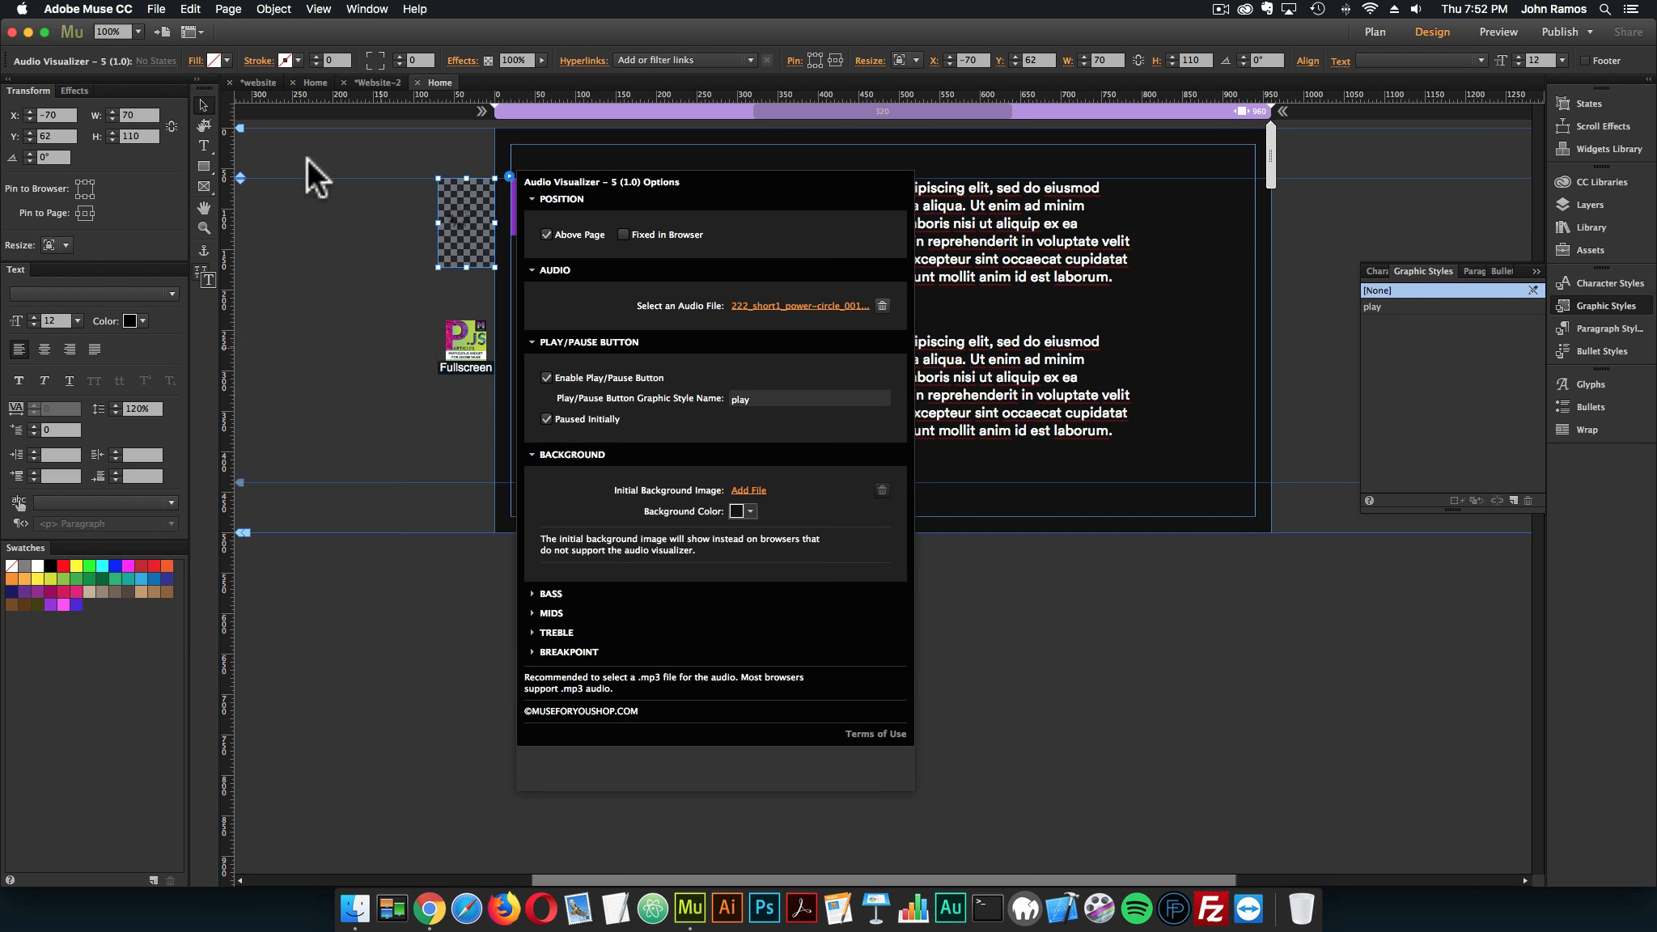
click(306, 158)
Preview the page in the browser, start the paused audio with the purple rectangle, and return to Adobe Muse
click(162, 15)
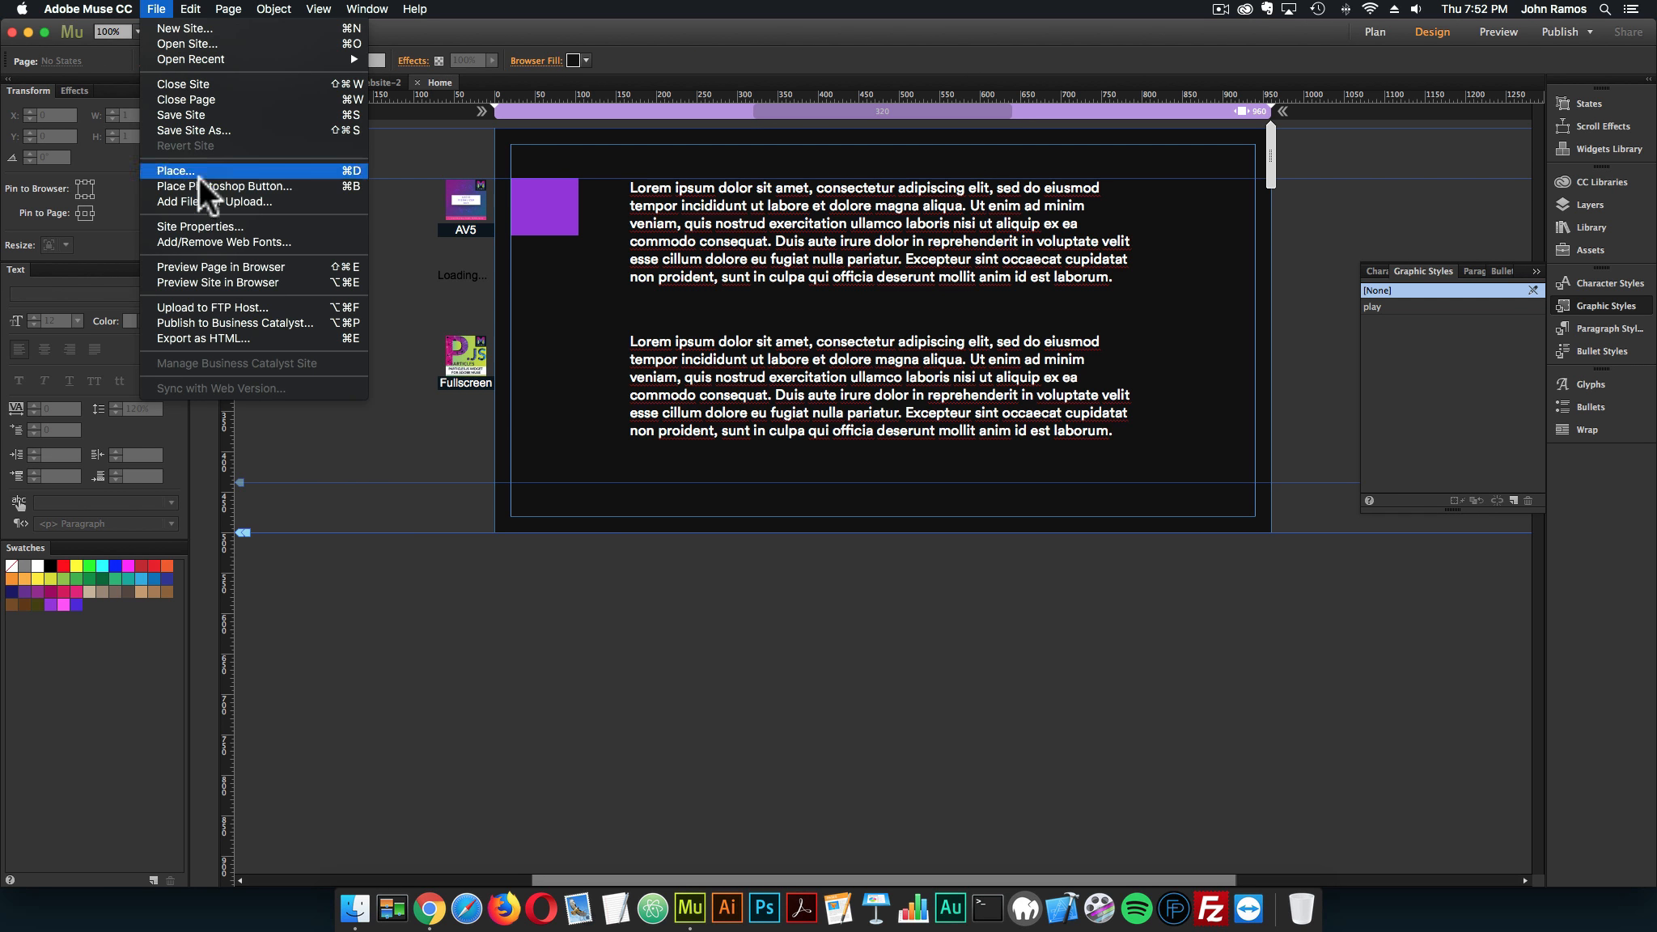
click(215, 261)
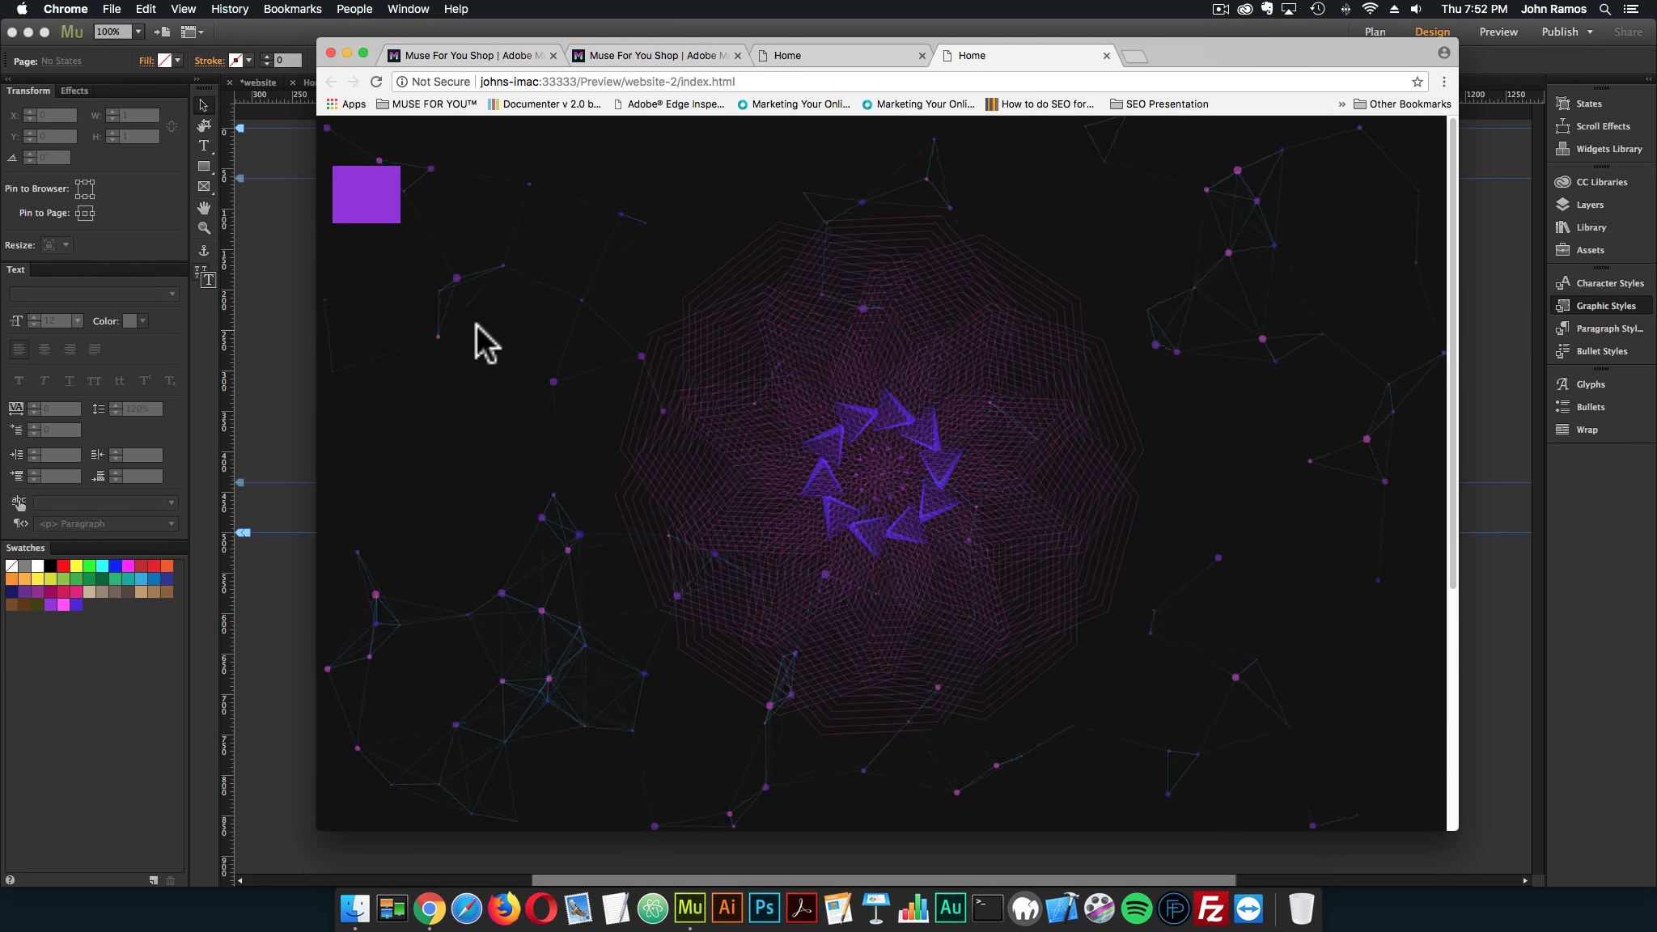
click(371, 192)
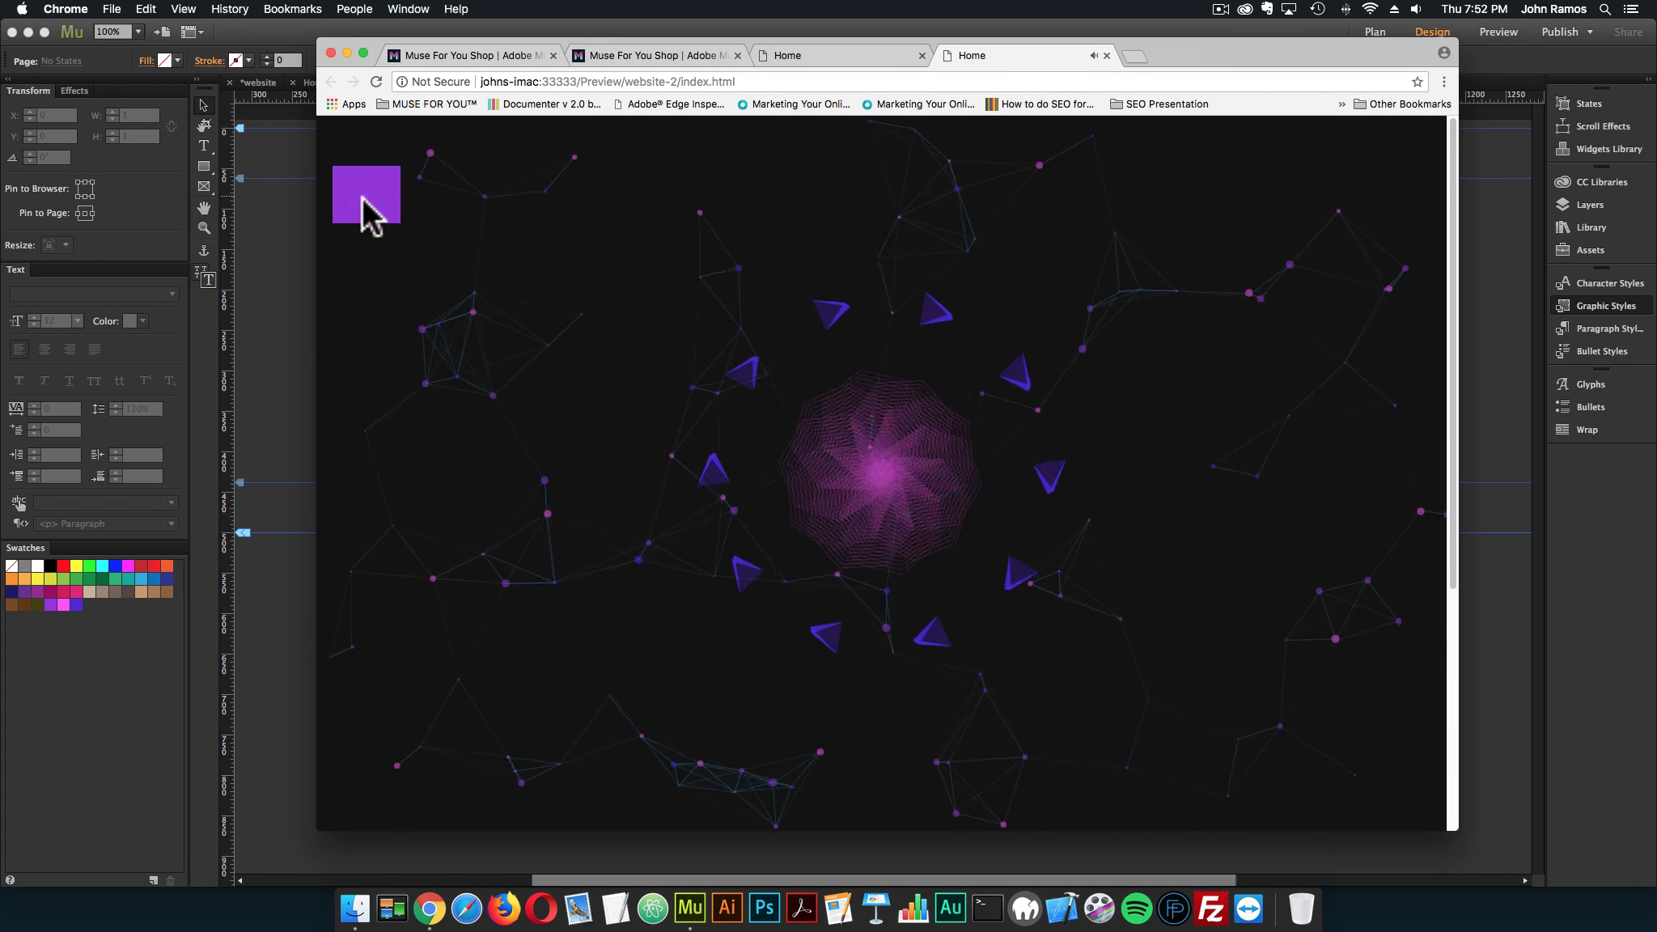
click(258, 326)
Set the Audio Visualizer – 5 widget's Bass stroke weight to 2 px
drag(454, 210, 457, 208)
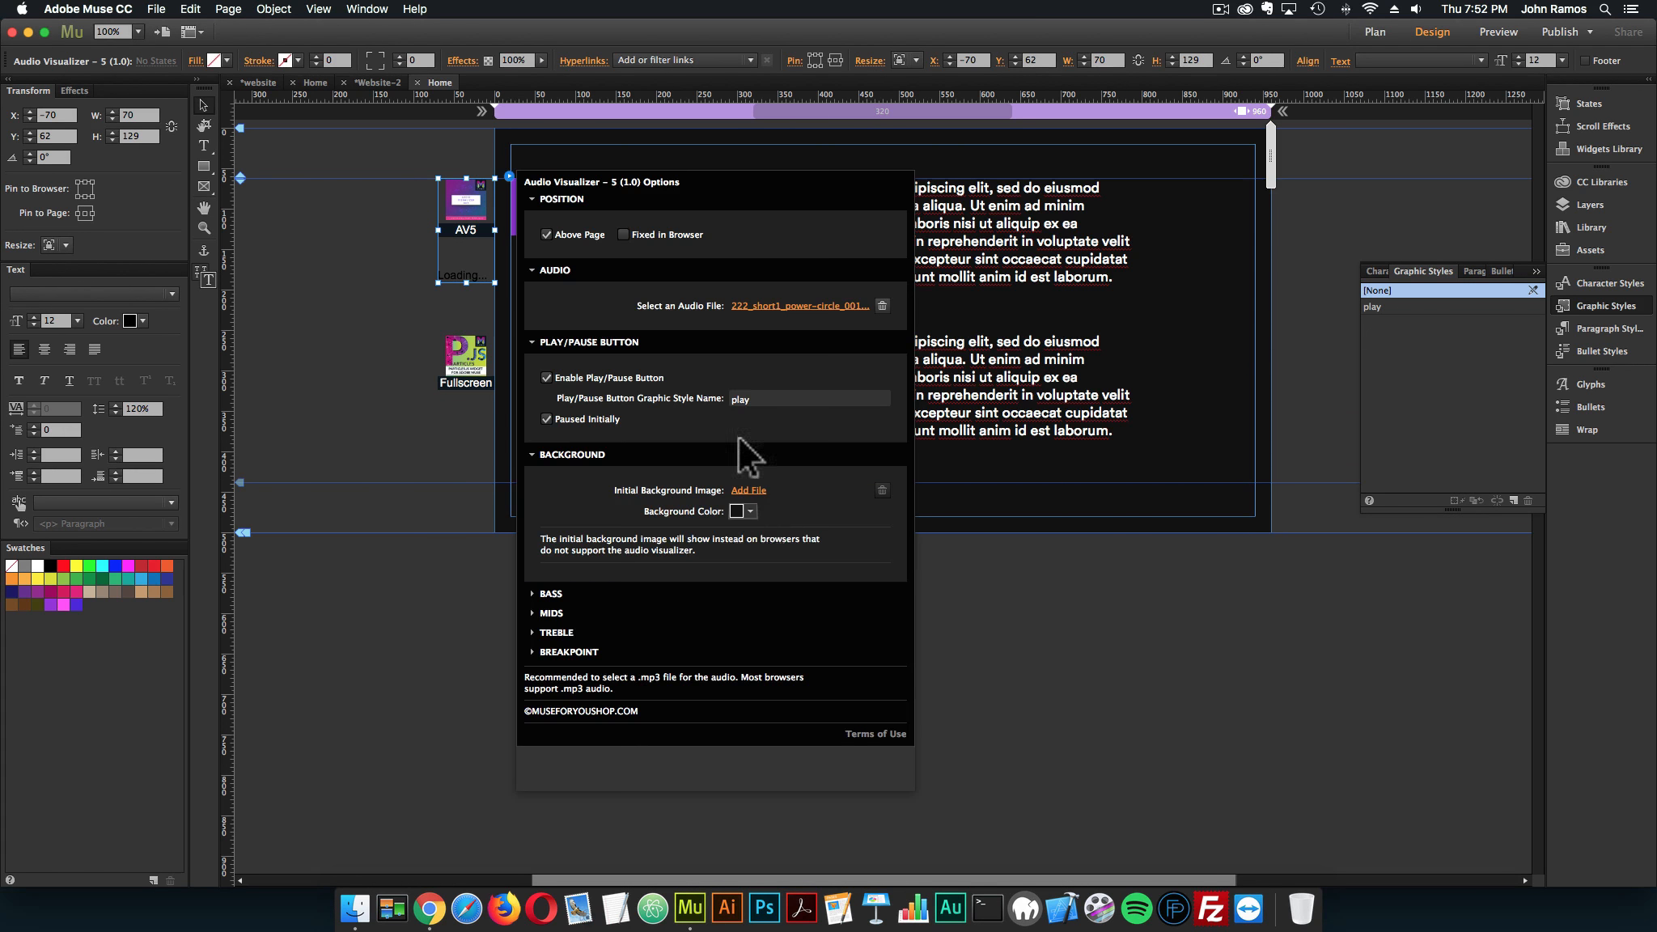
click(550, 594)
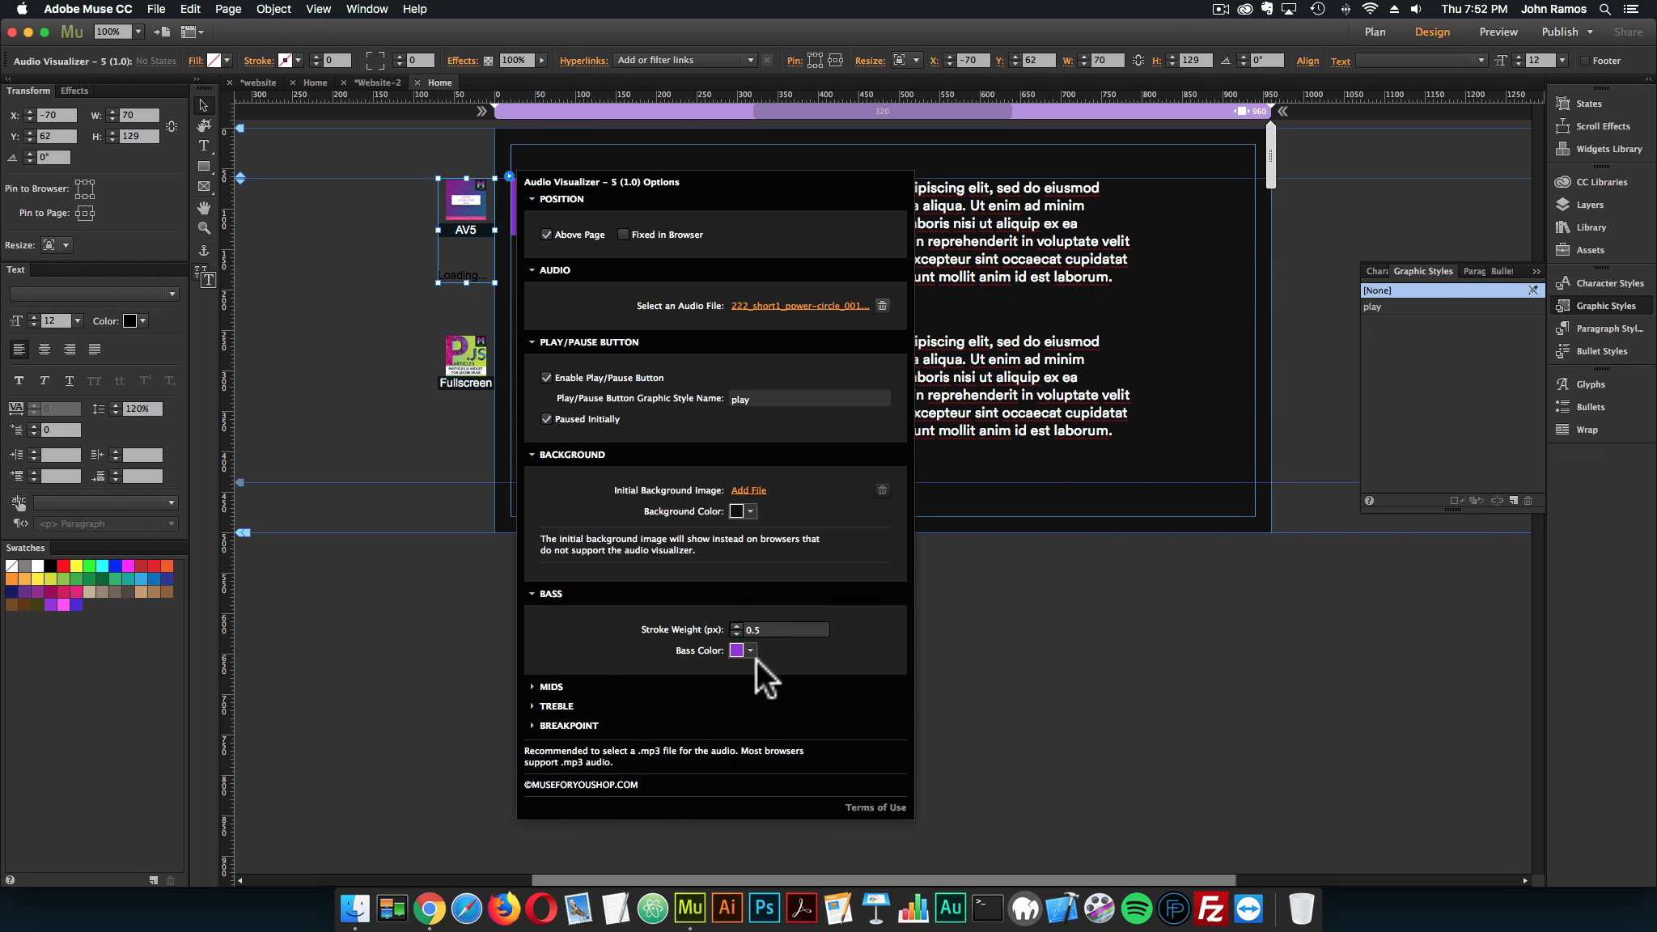
key(Return)
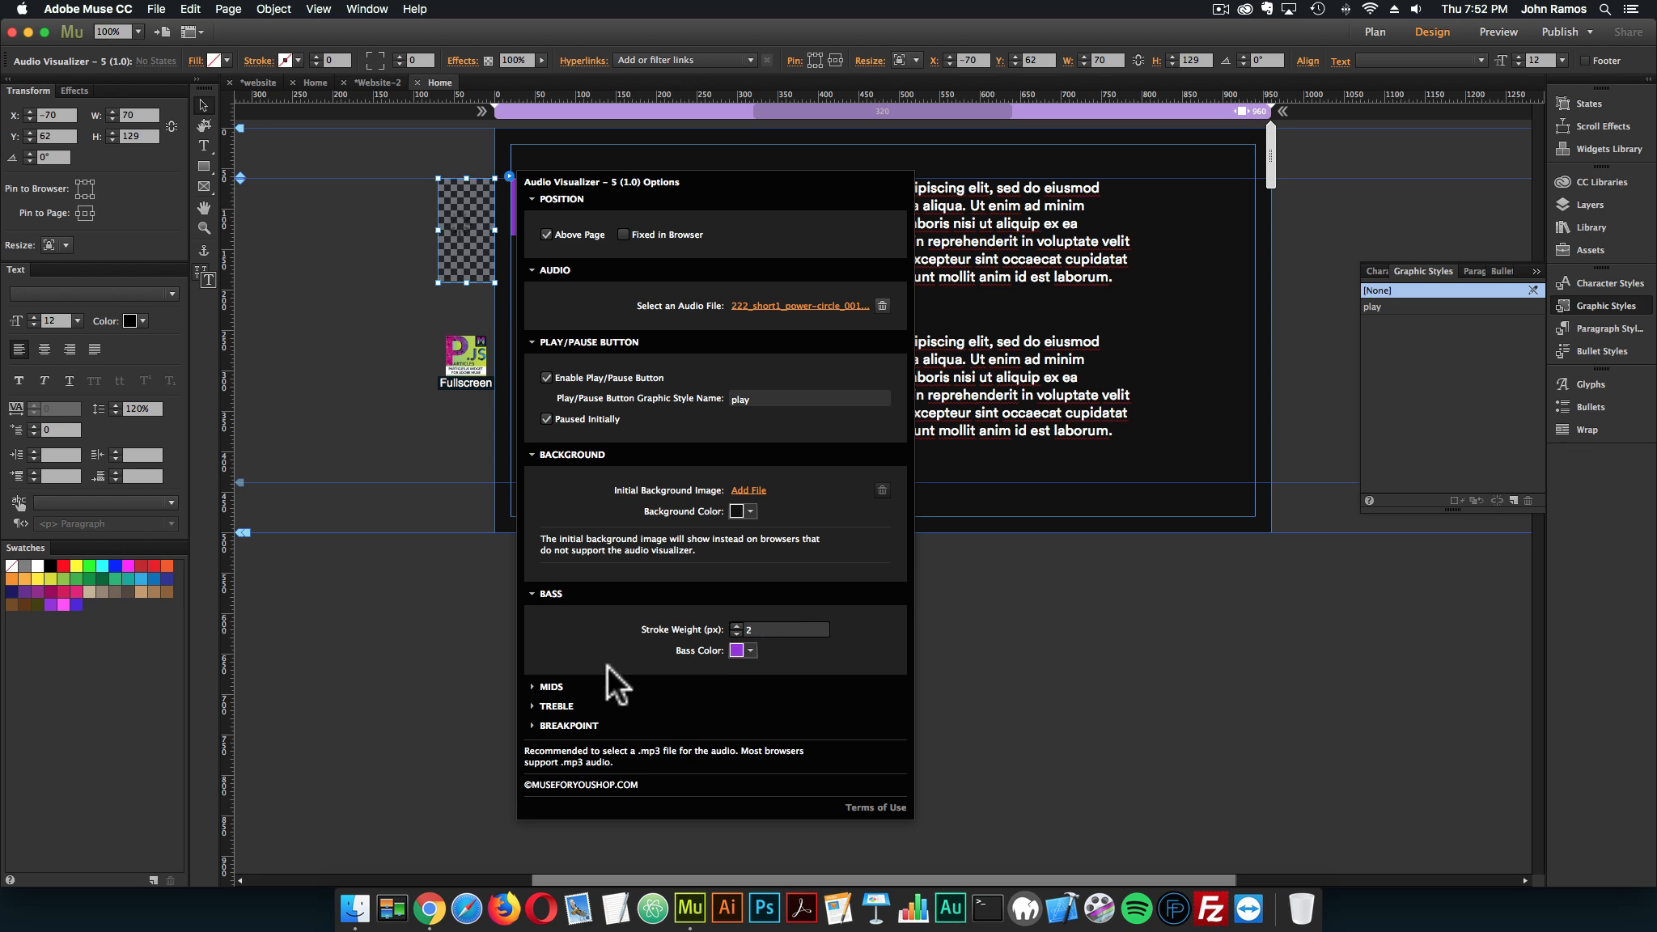
Set the visualizer's Mids to a 3 px stroke weight in light blue, and the Bass Color to bright green
click(550, 687)
click(797, 717)
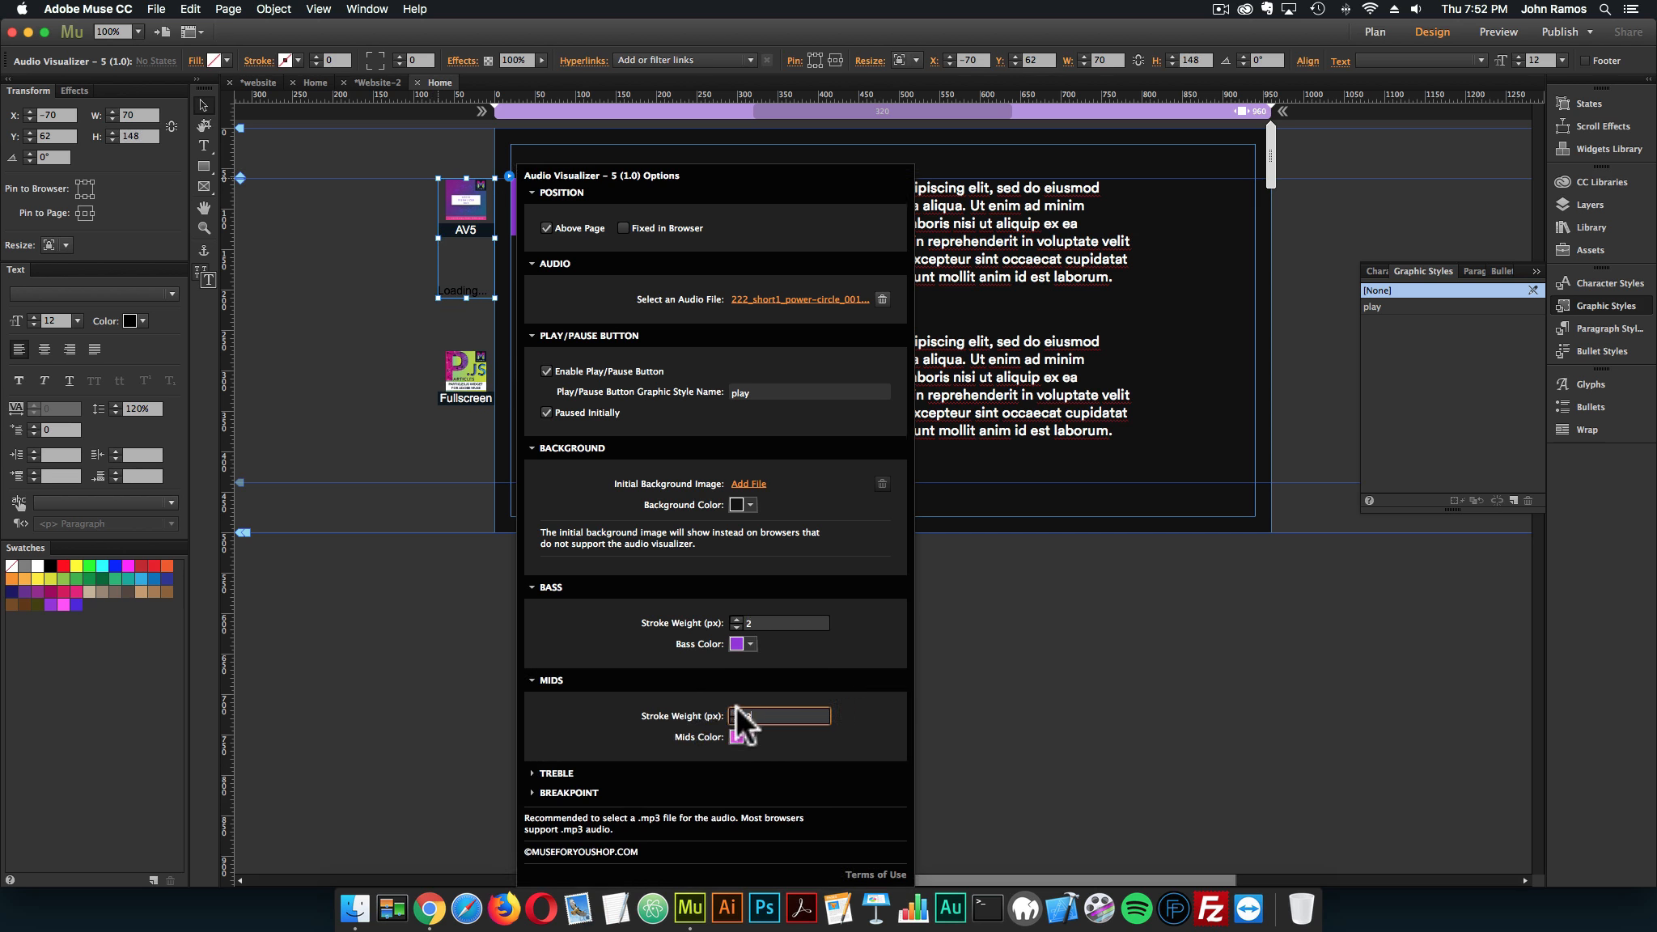
click(738, 737)
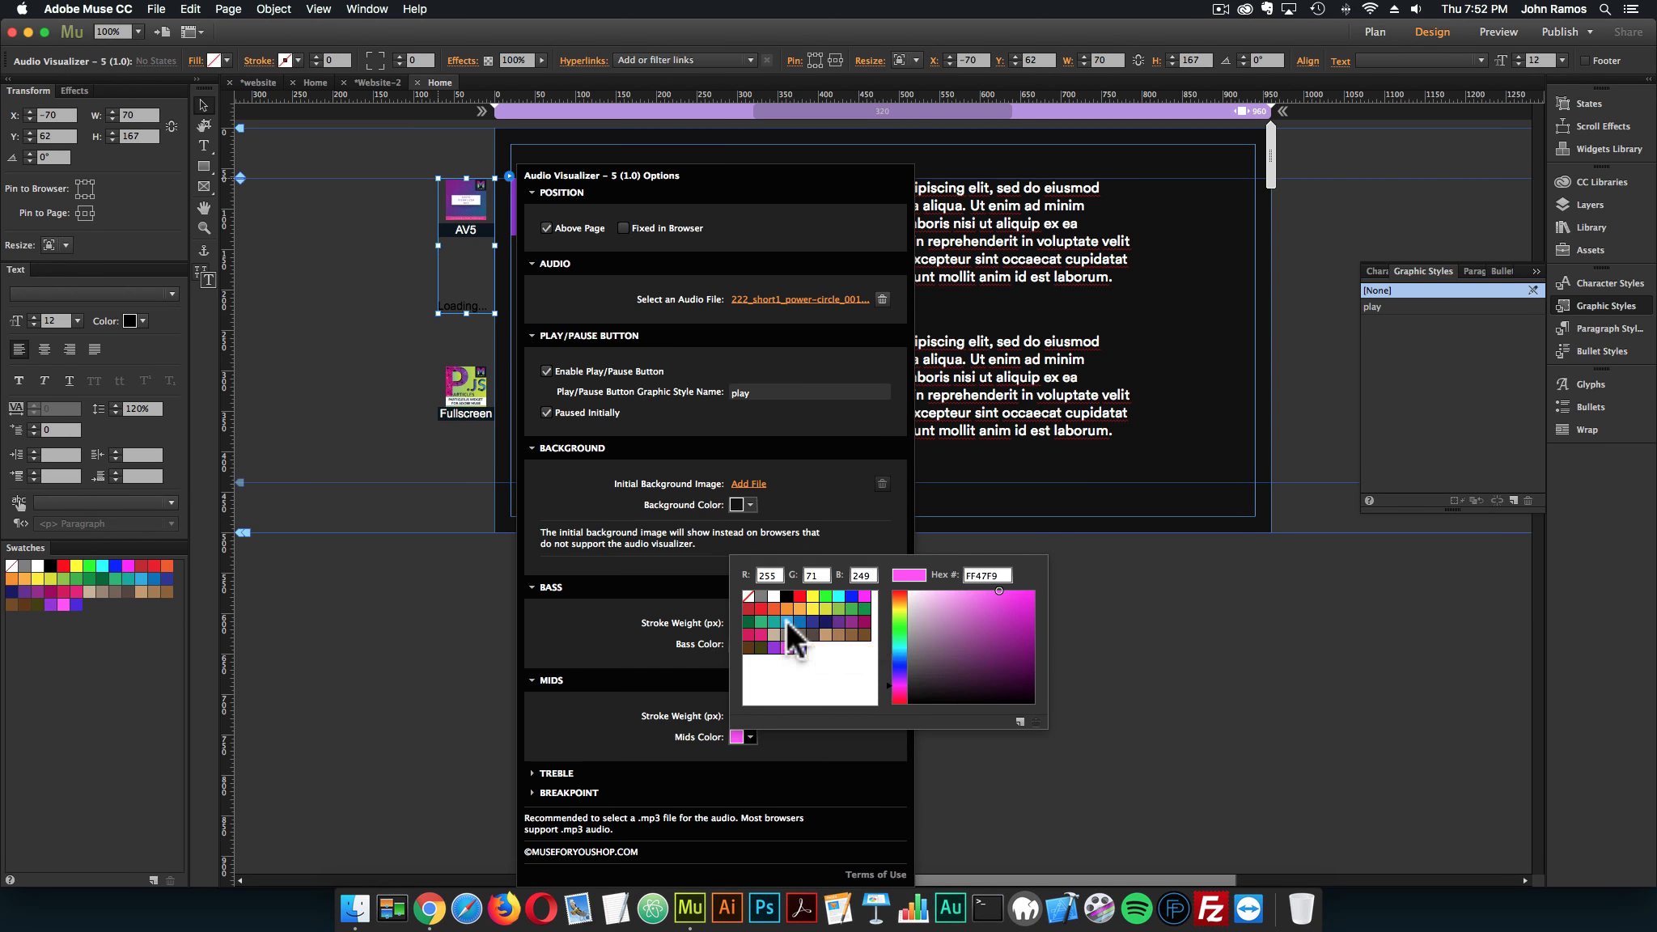
click(749, 639)
click(748, 639)
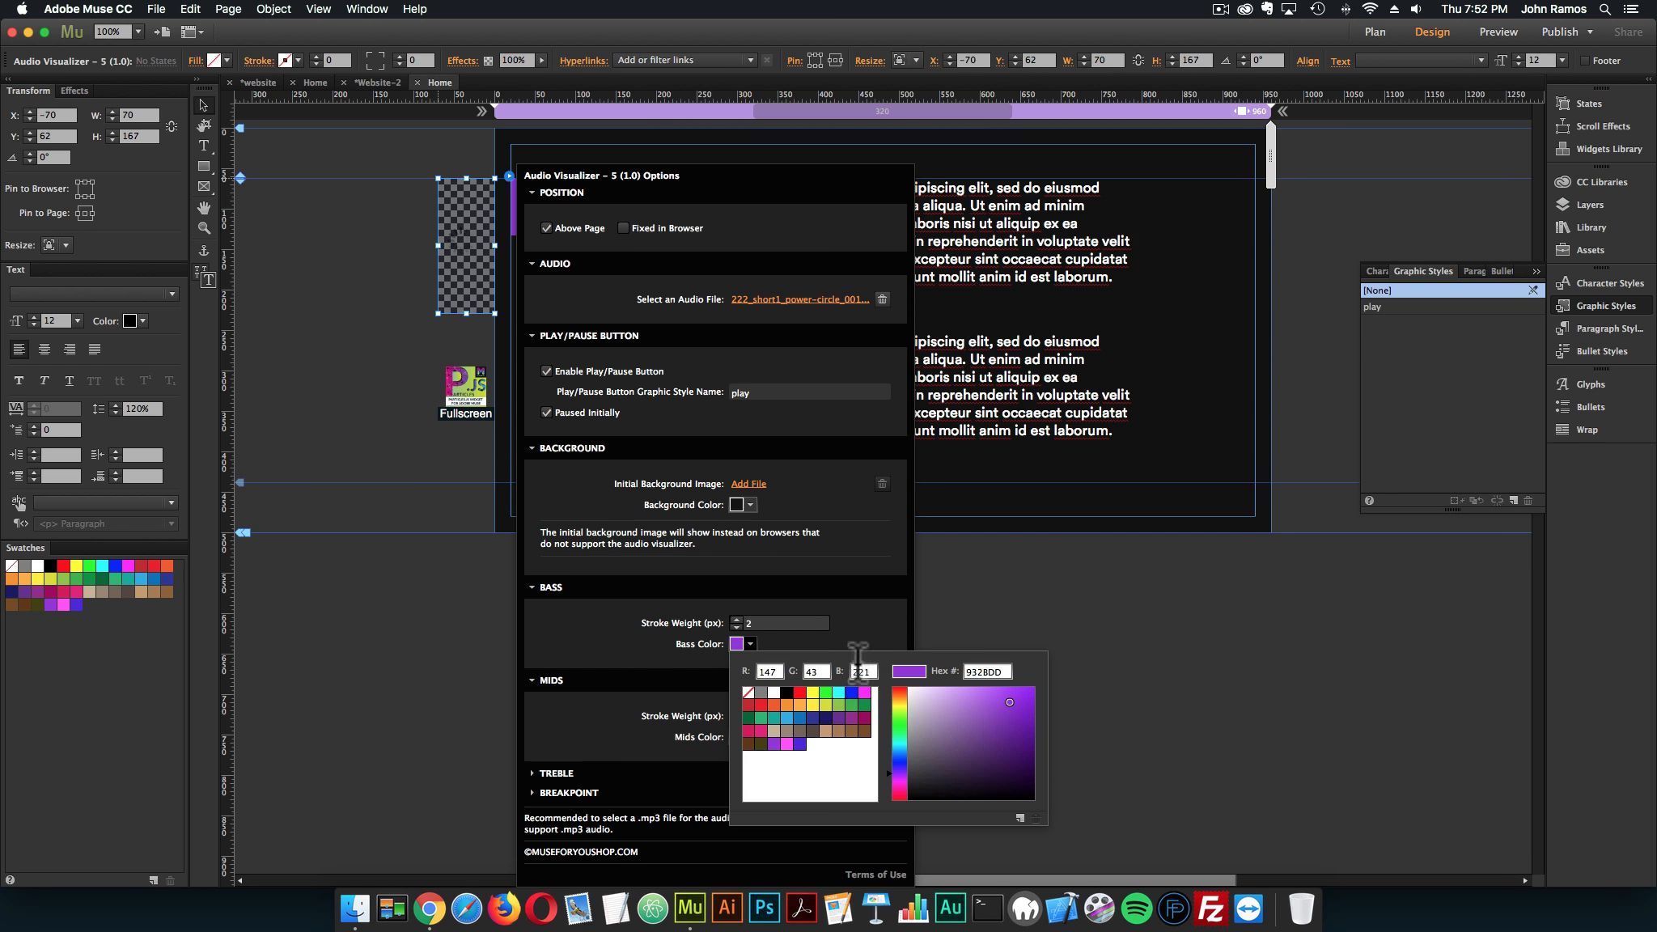
click(824, 693)
Set the visualizer's Treble Color to green 22B573 and its stroke weight to 4 px
click(558, 773)
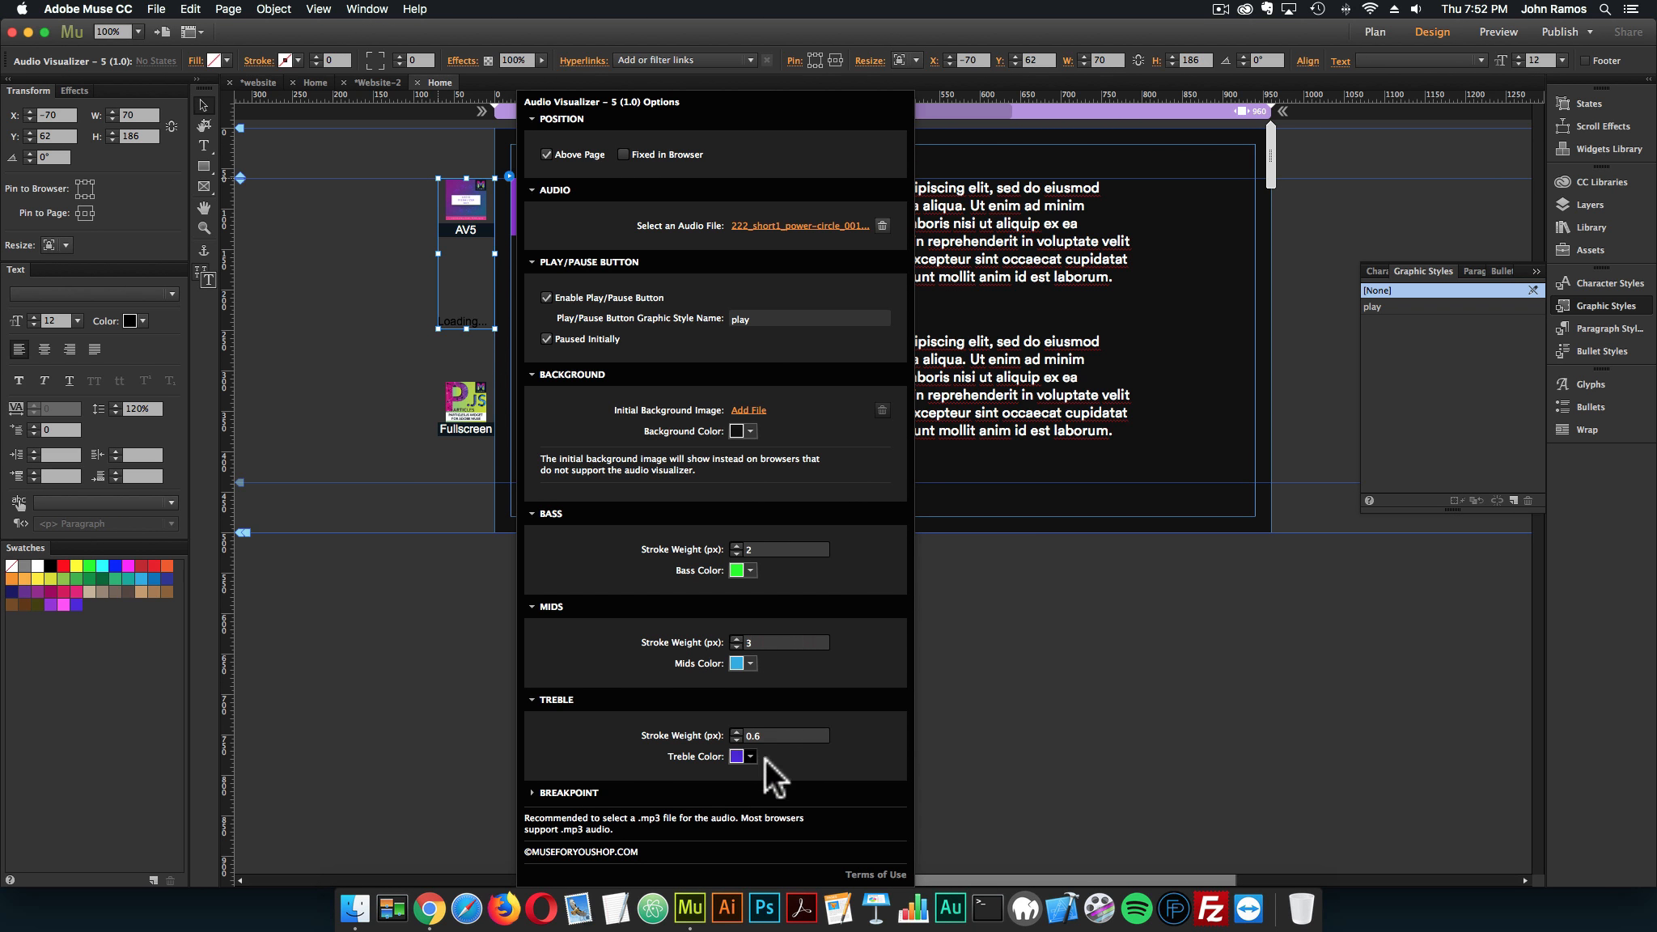
click(751, 757)
click(772, 642)
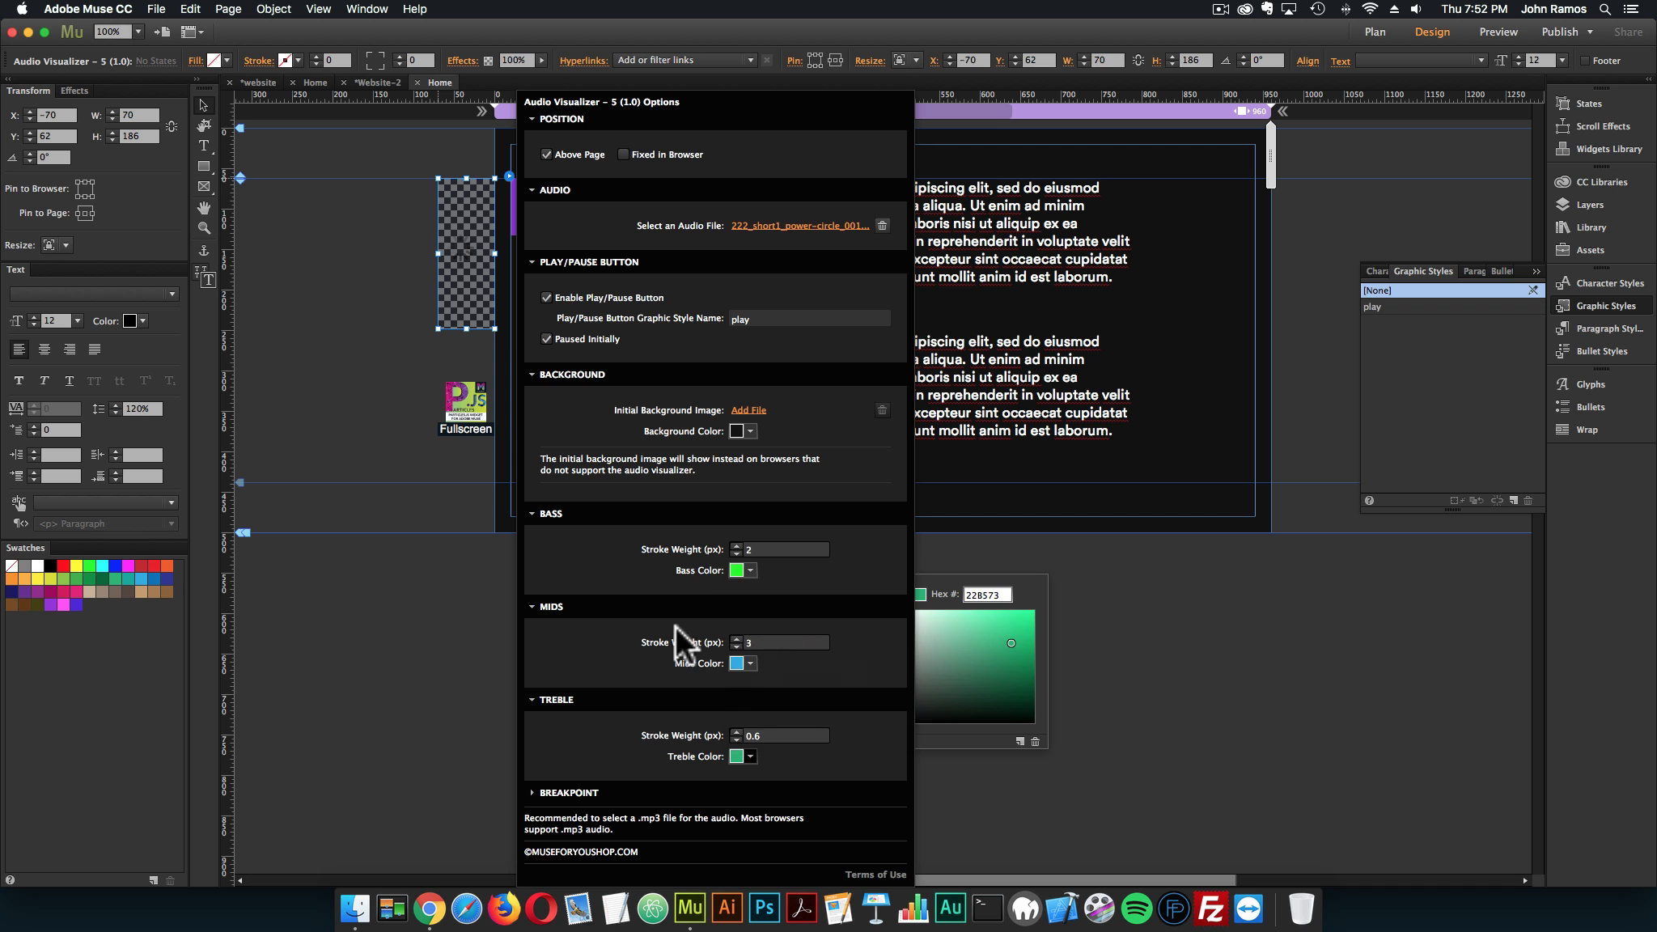
text(4)
key(Return)
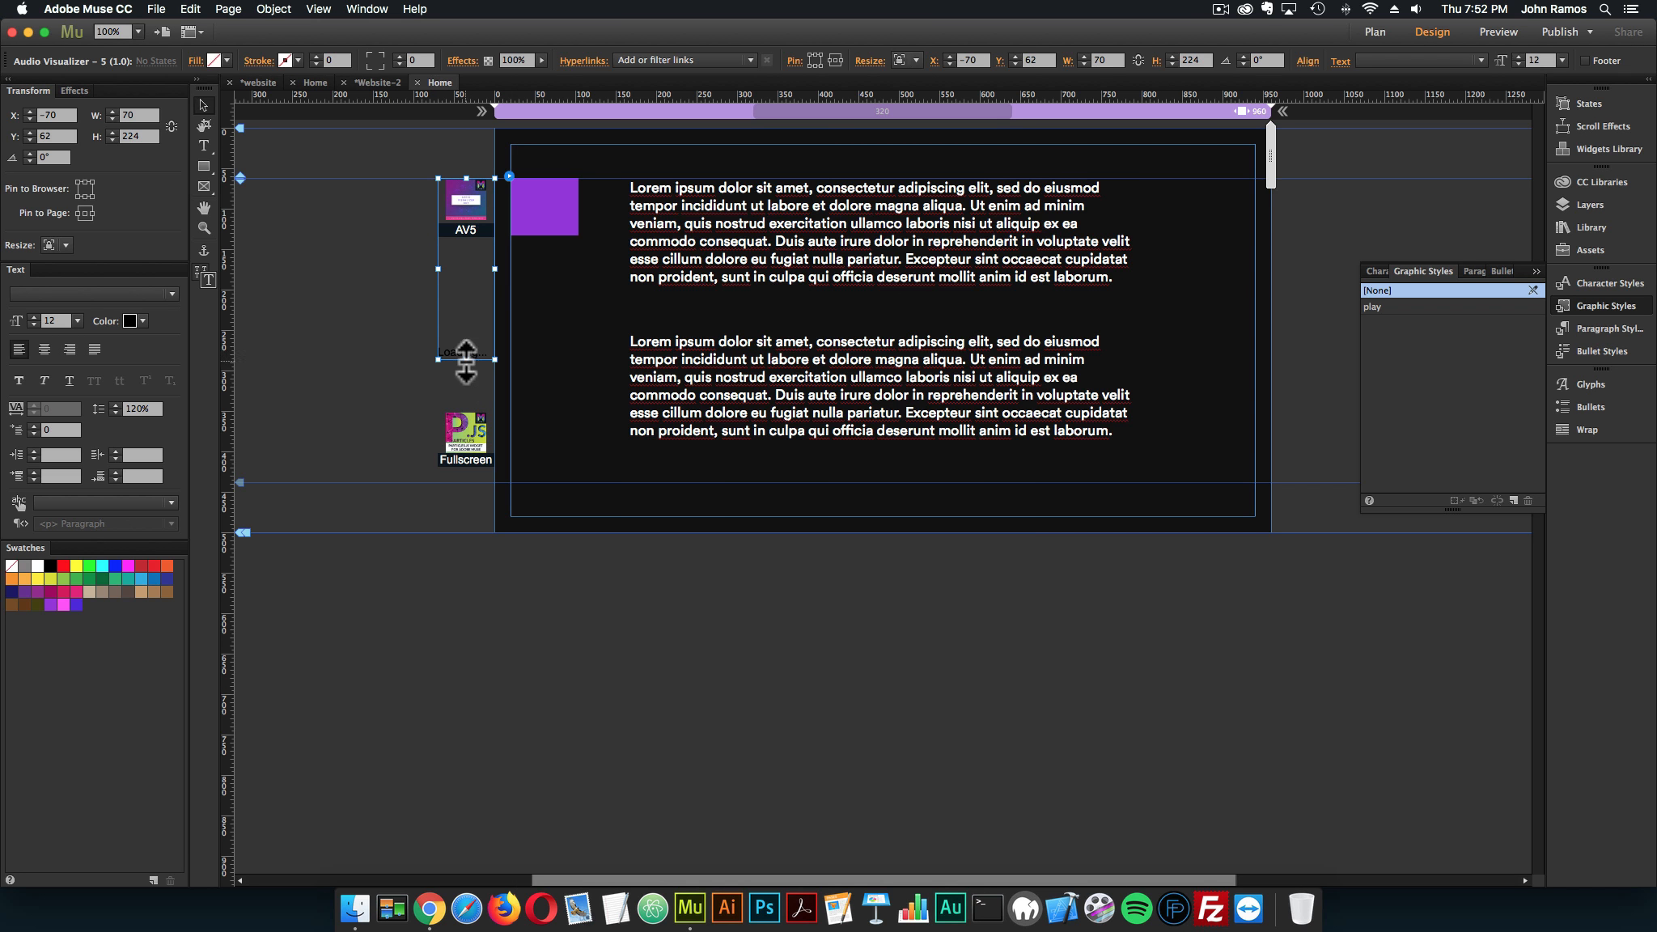
Shorten the Audio Visualizer – 5 widget's frame and move the fullscreen Particles.js widget up beneath it, beside the page
drag(466, 359, 478, 219)
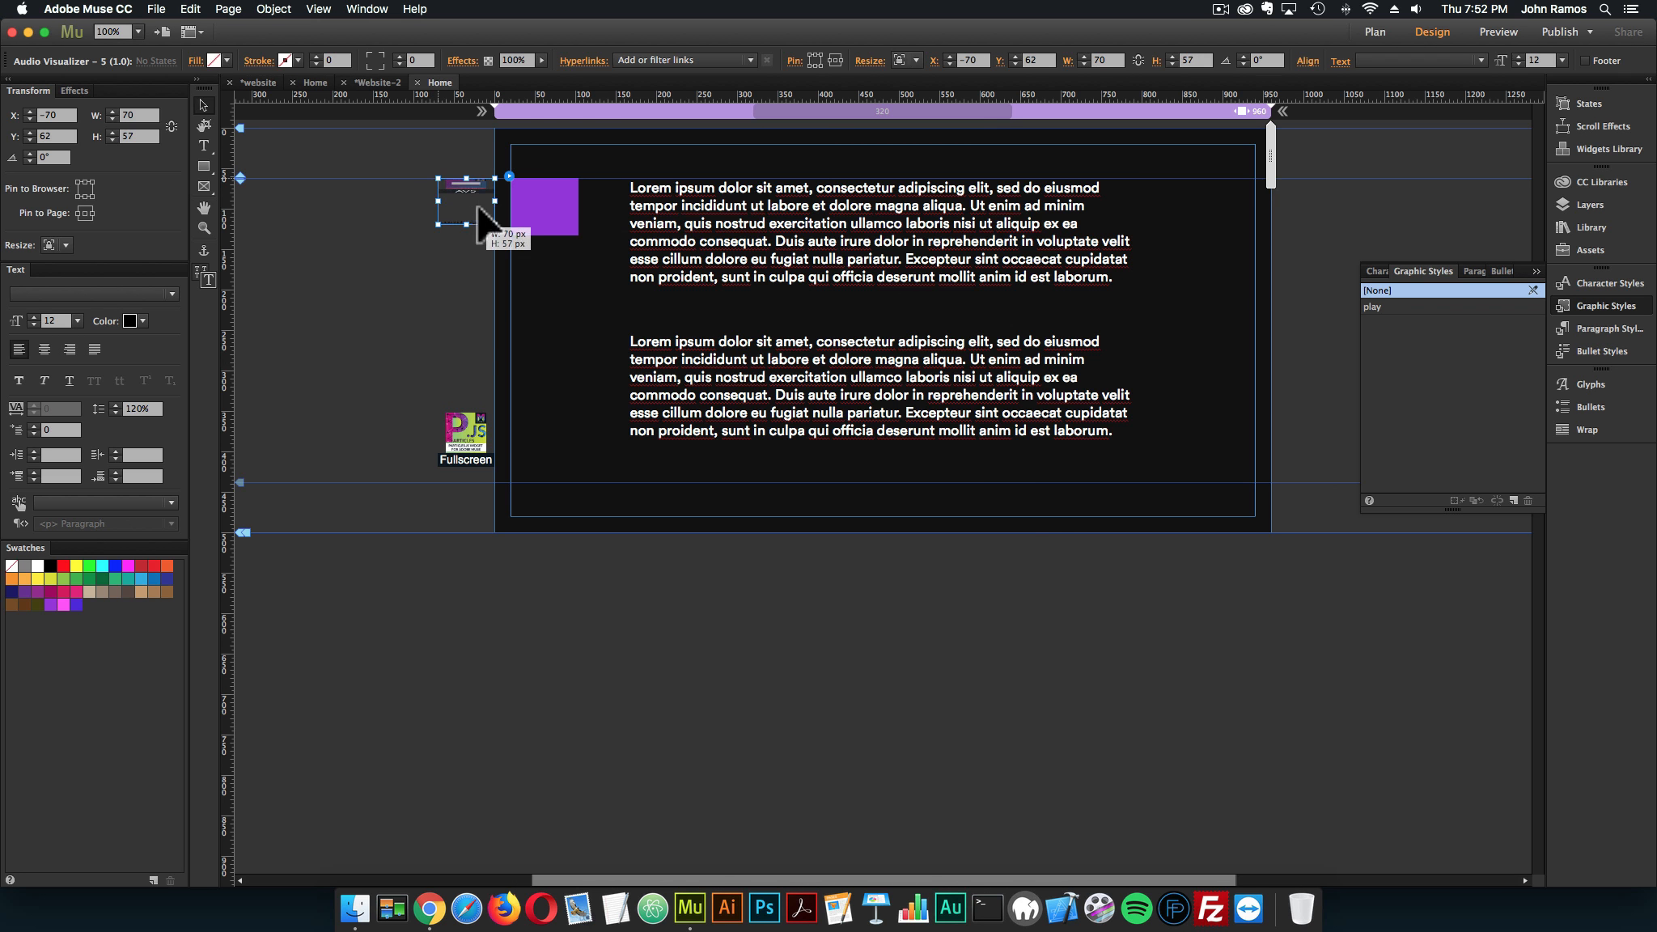
drag(465, 428, 472, 311)
click(388, 286)
Preview the recolored visualizer in the browser, start it with the purple rectangle, examine it while scrolling, and close the two newest preview tabs
click(157, 9)
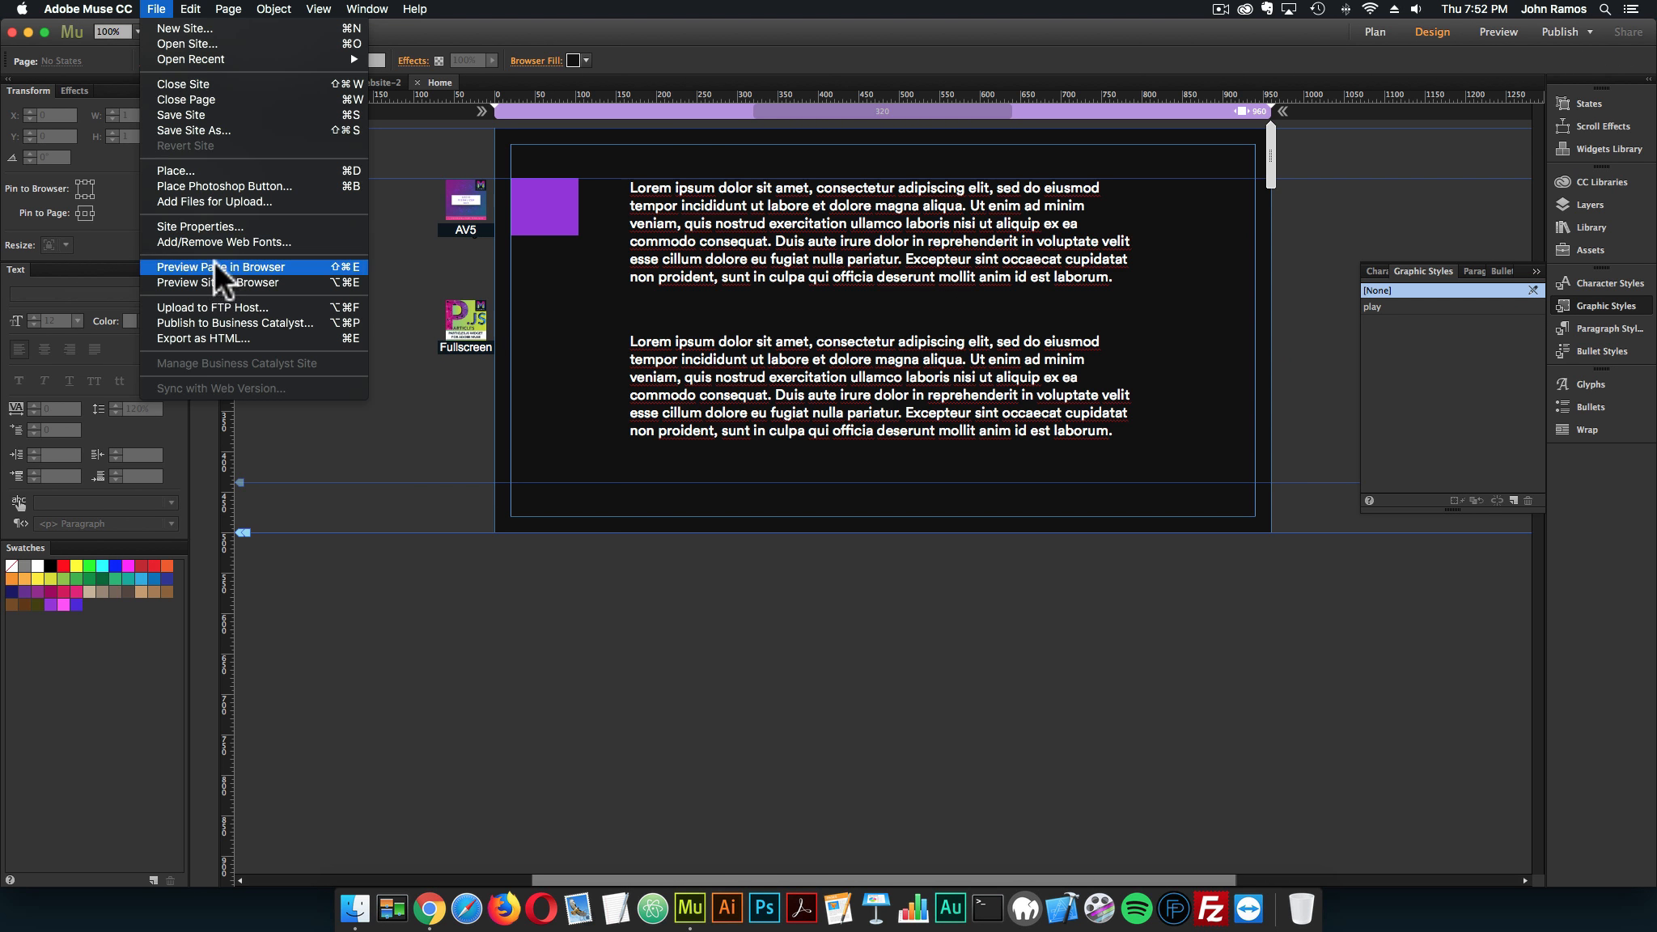
click(216, 265)
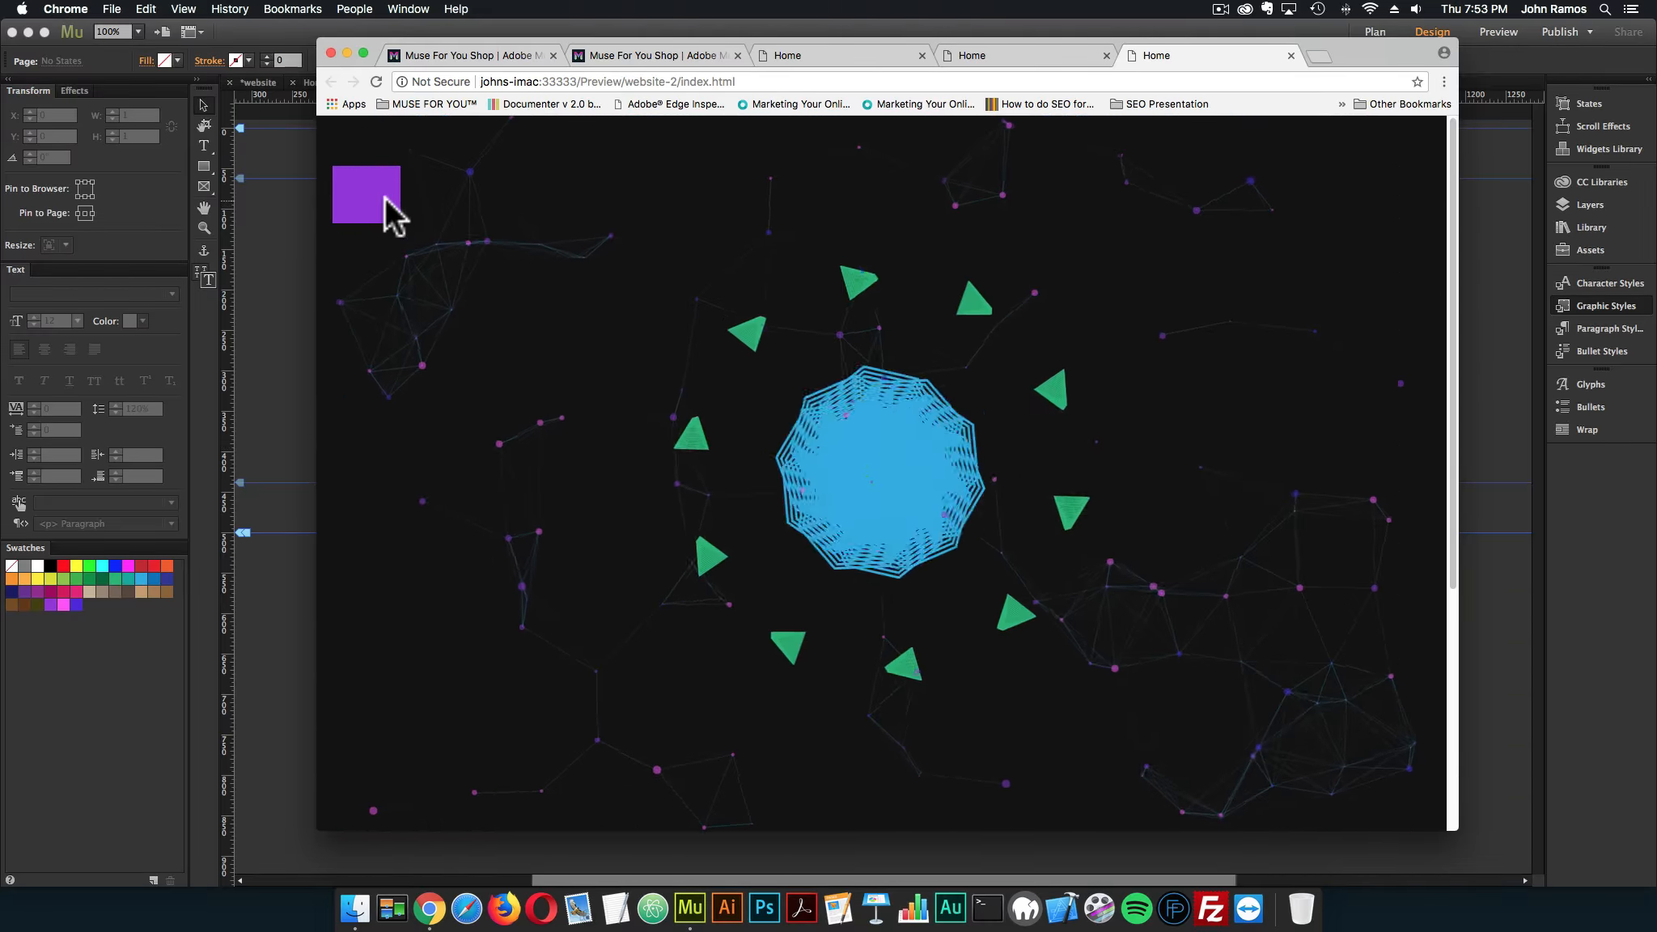
click(384, 196)
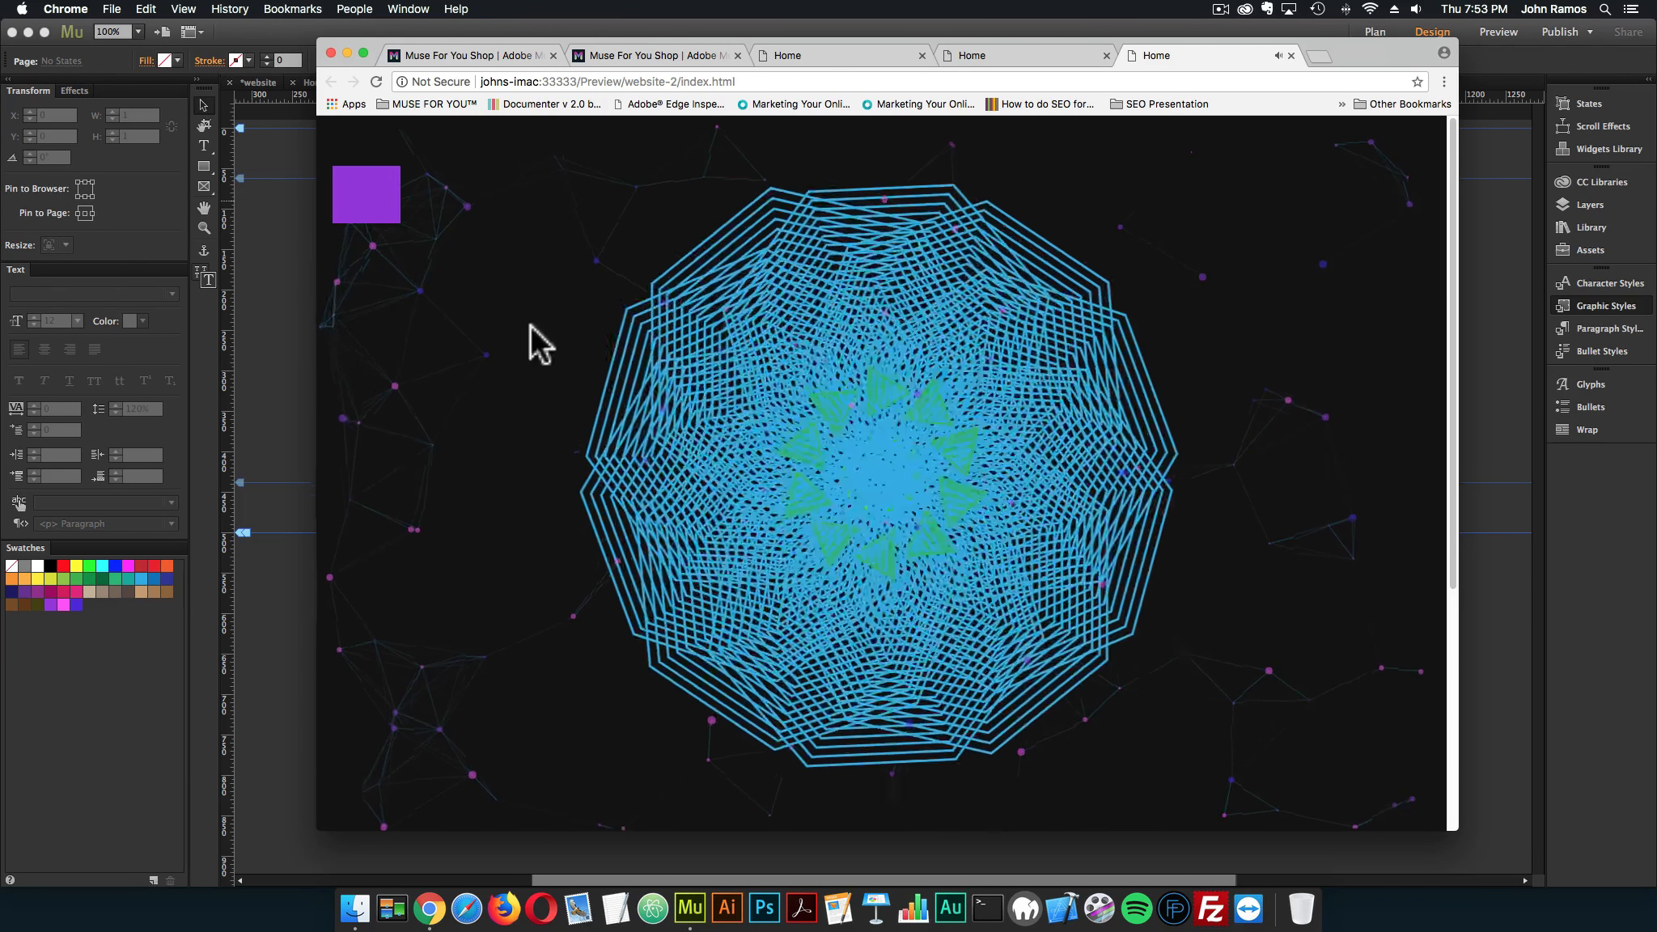
scroll(470, 313, down, 5)
scroll(470, 315, up, 5)
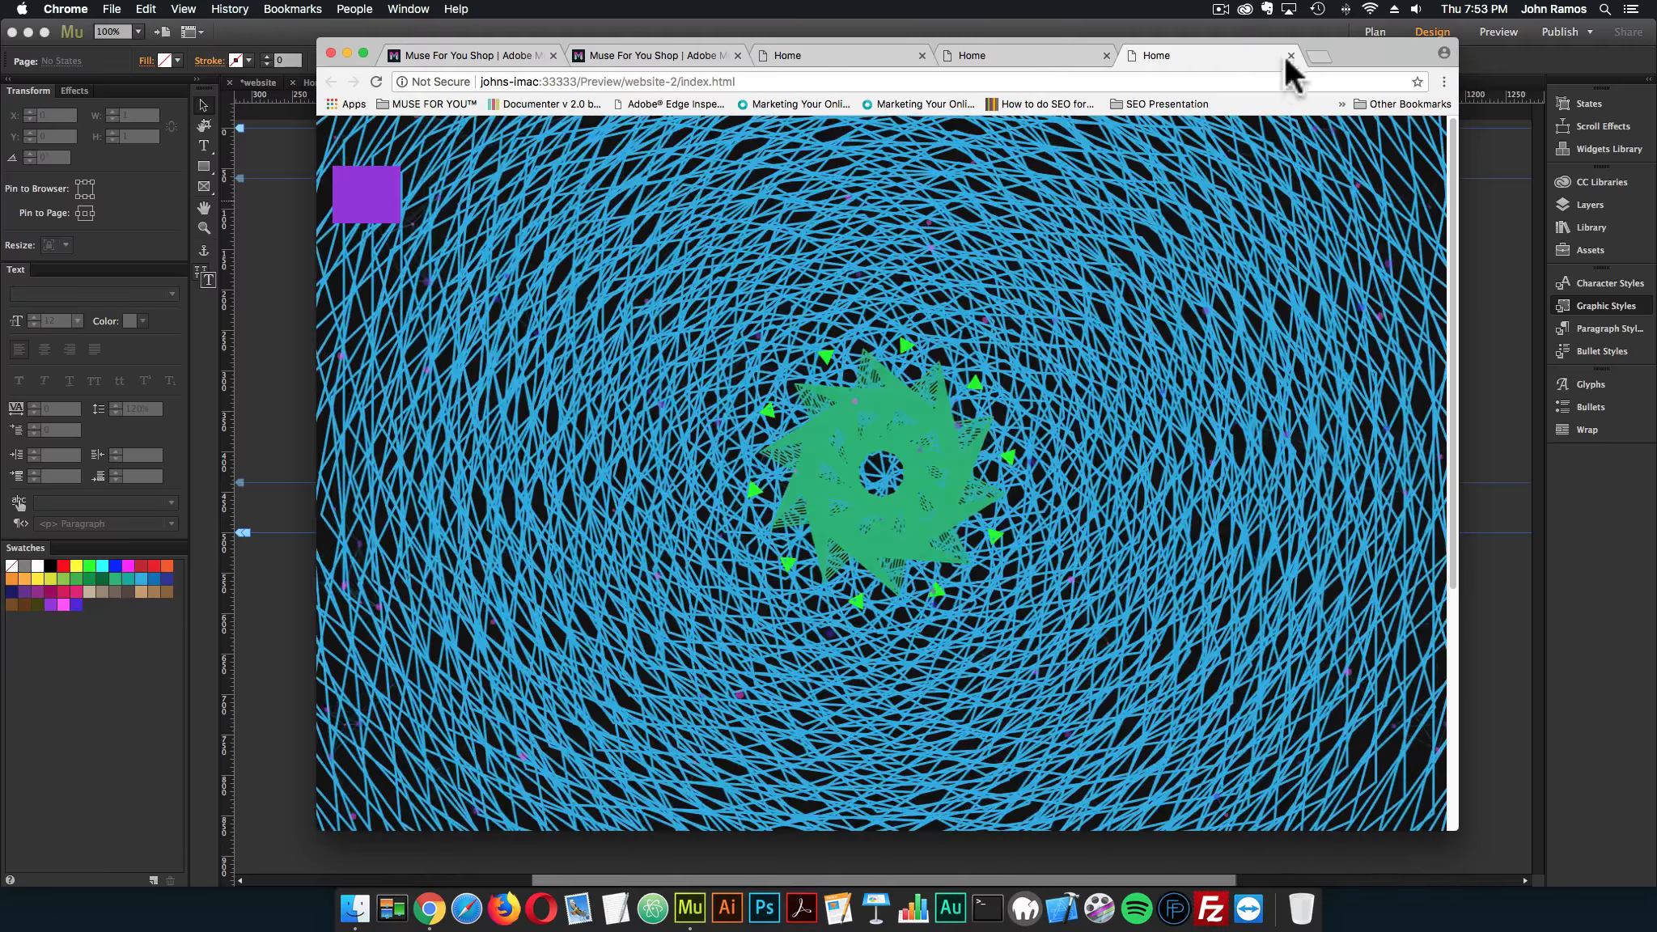
click(1289, 55)
click(1106, 55)
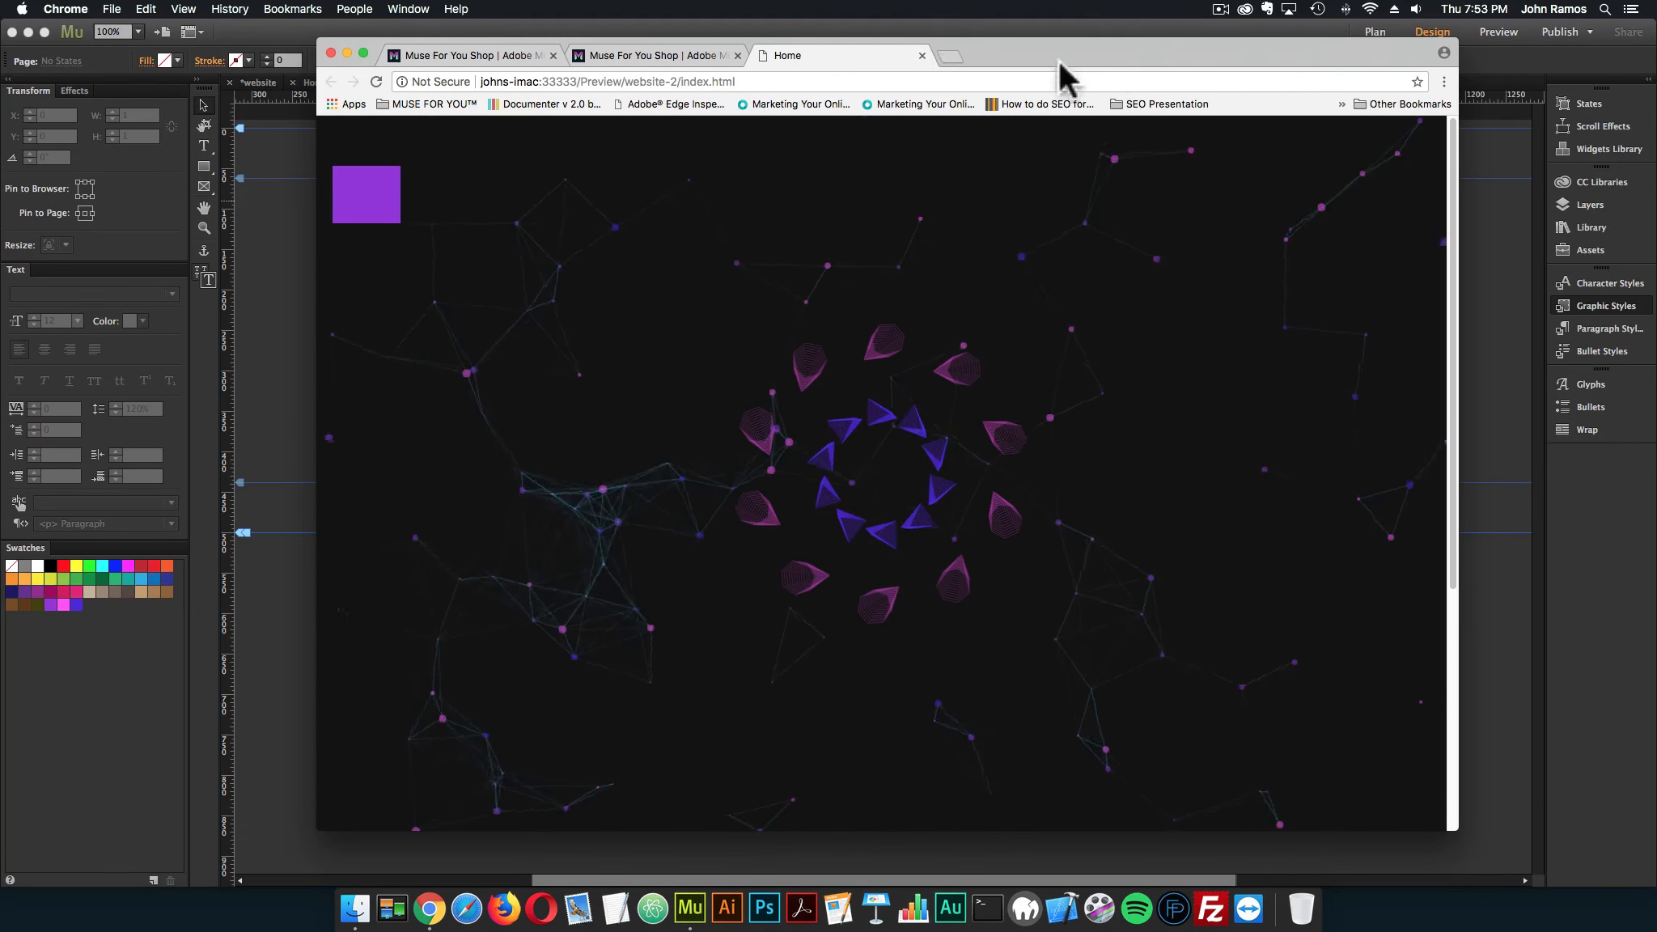
Close the preview and set the Audio Visualizer – 5 widget to be disabled when the breakpoint is less than 480
click(921, 55)
click(250, 302)
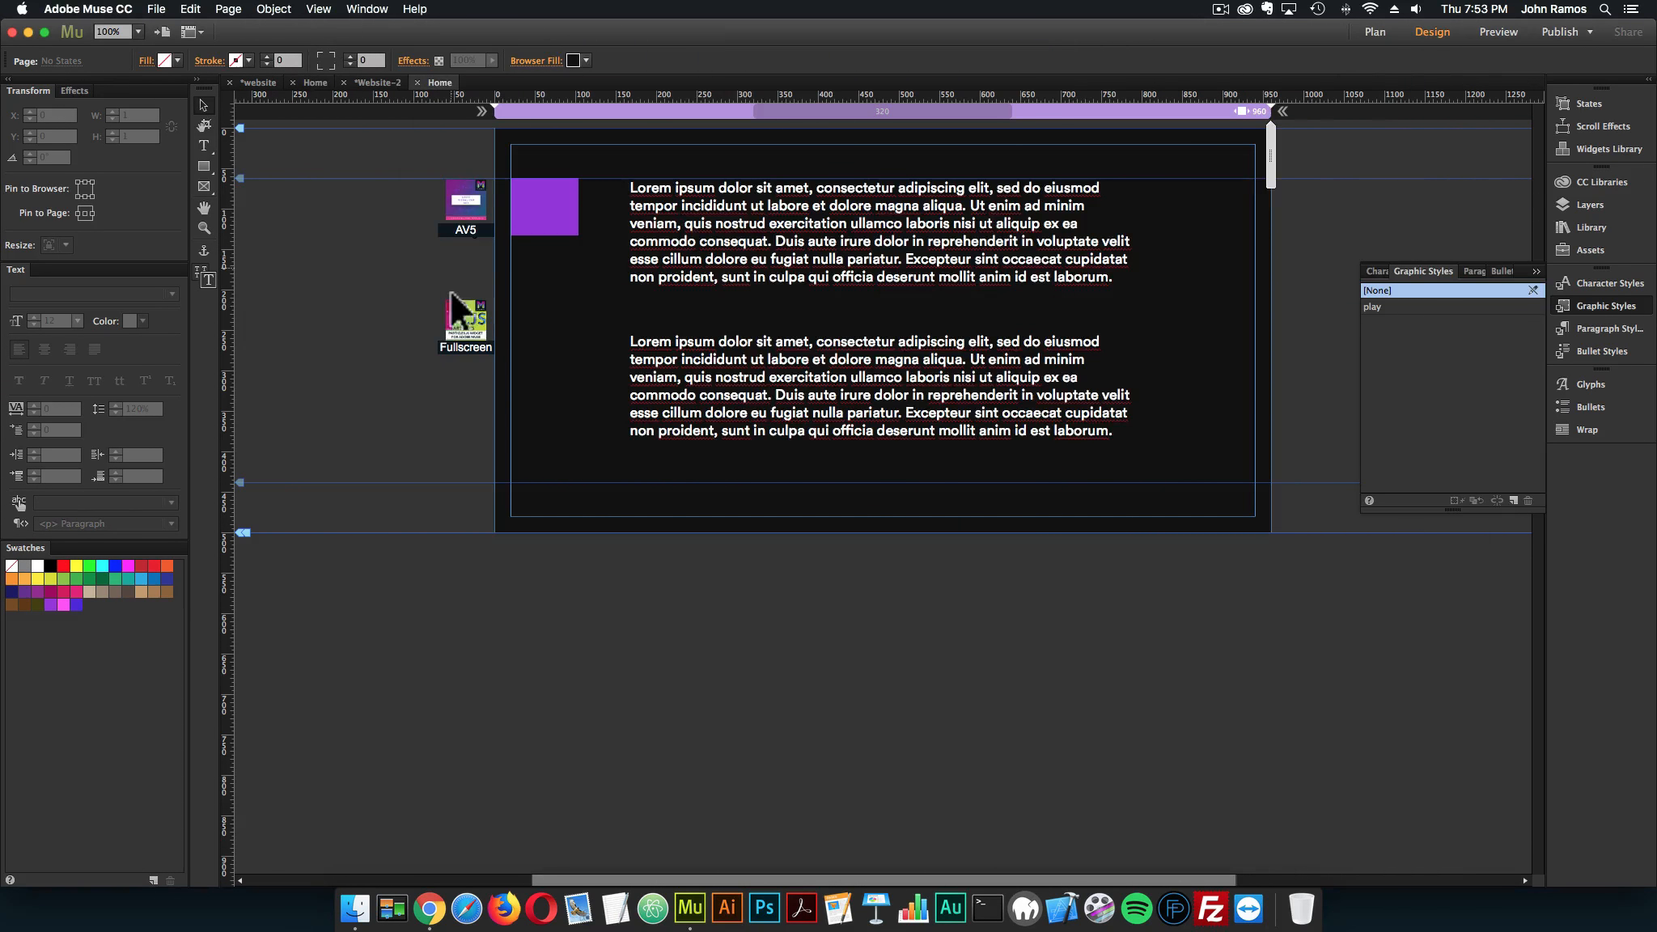
click(481, 180)
click(507, 175)
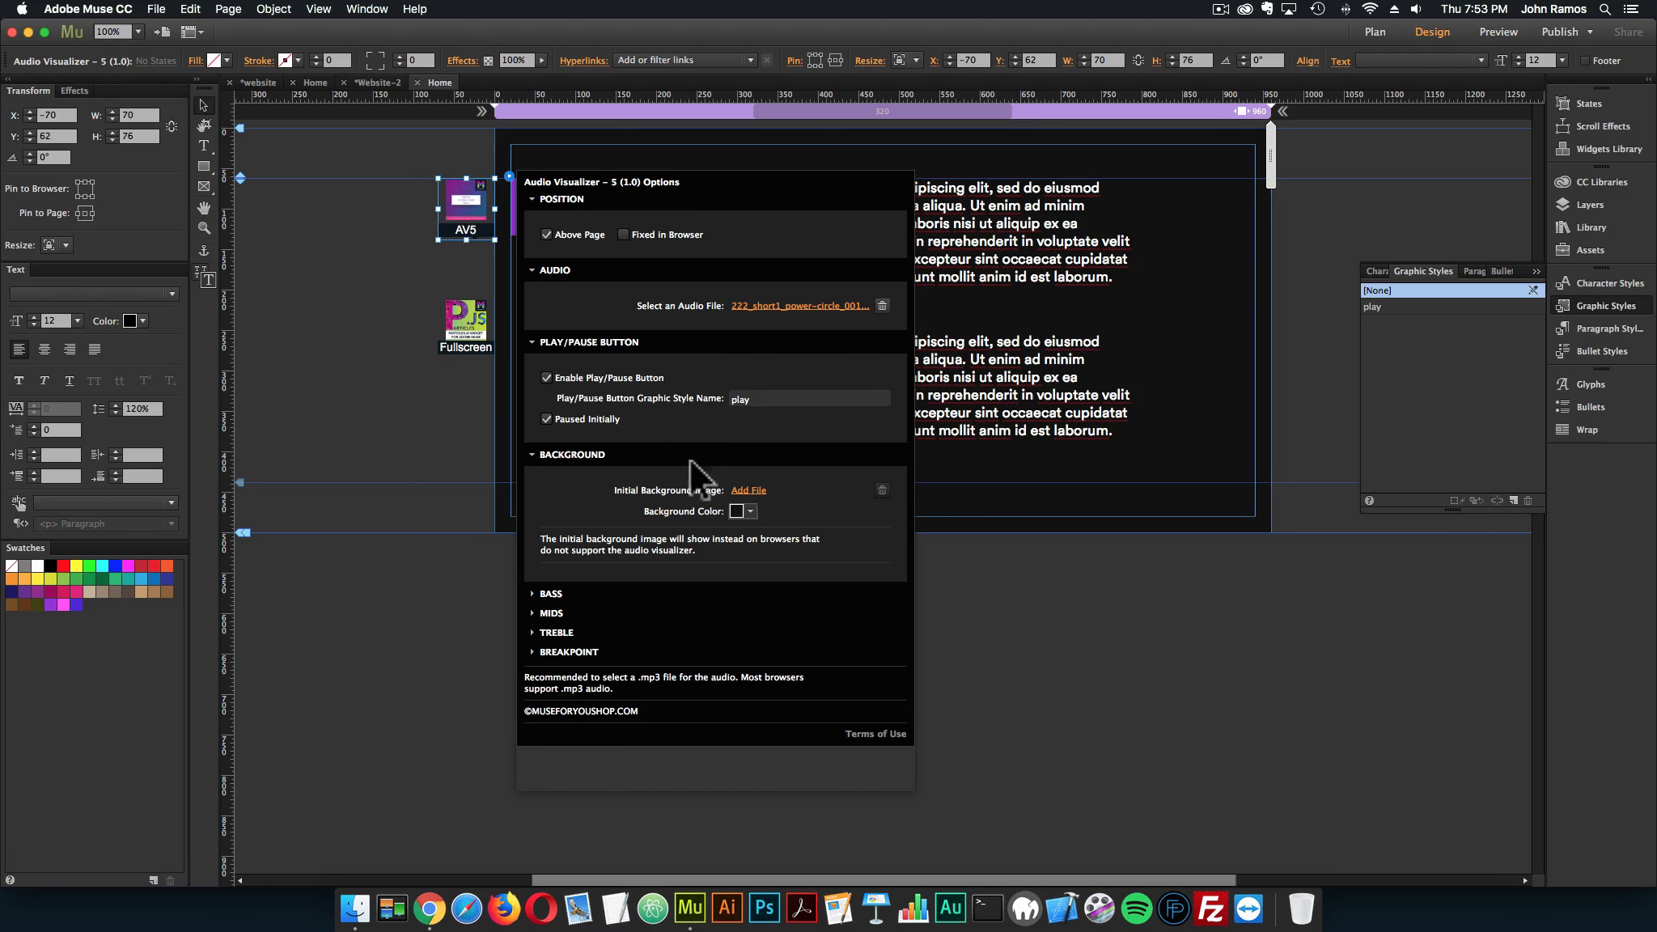
click(569, 652)
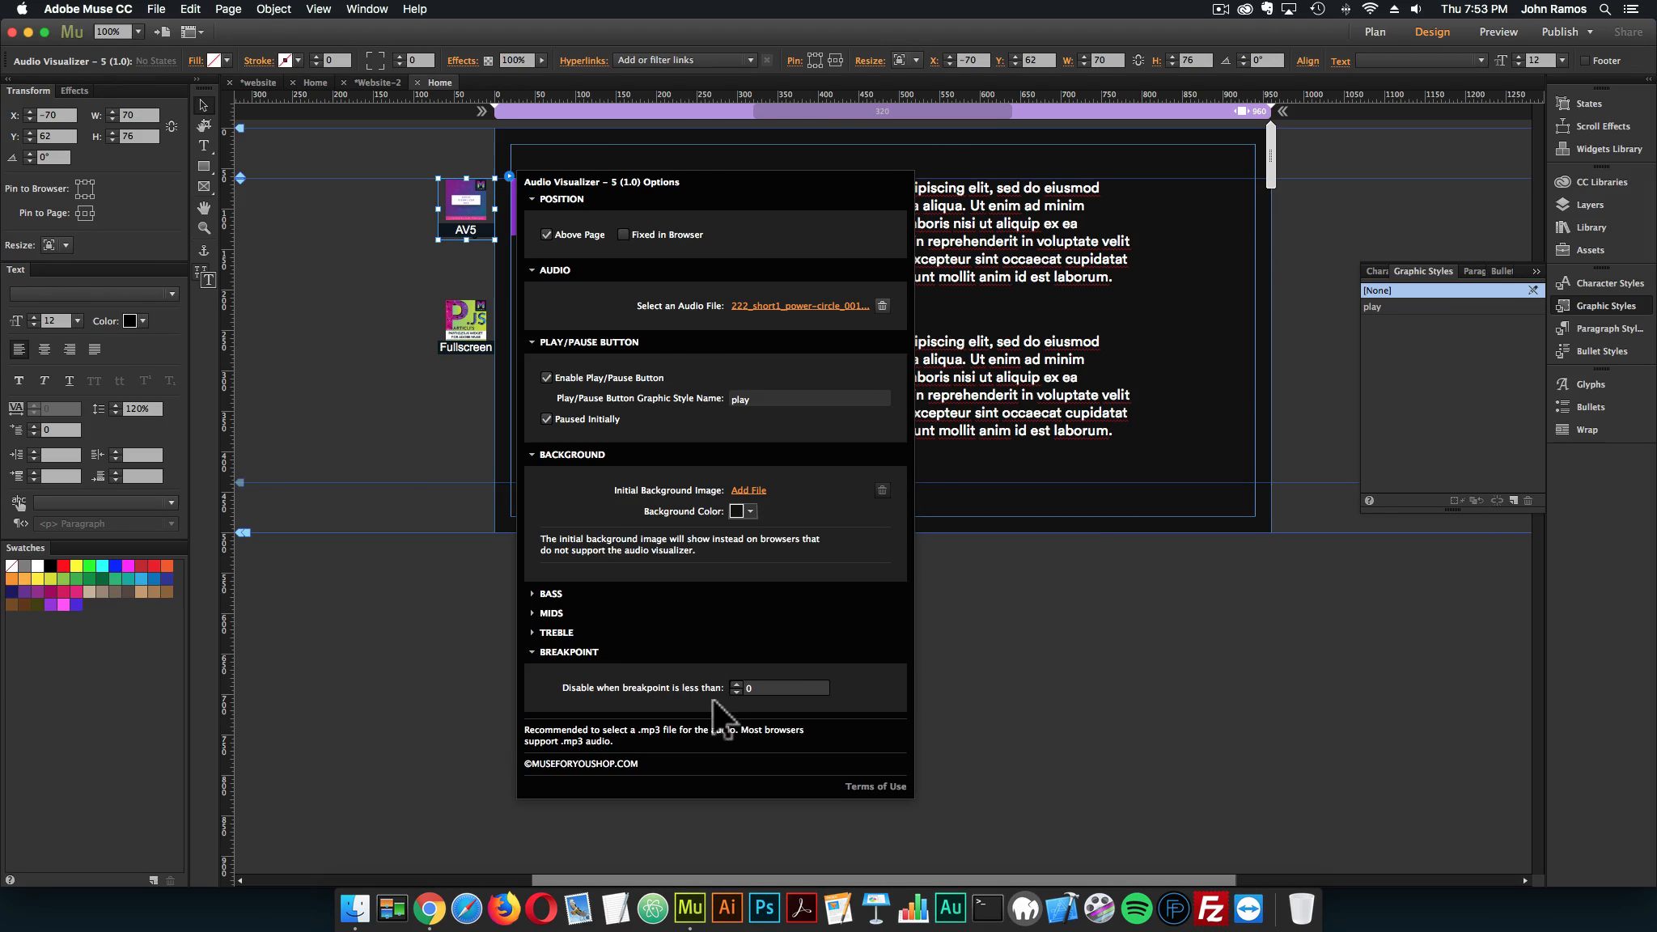
click(741, 689)
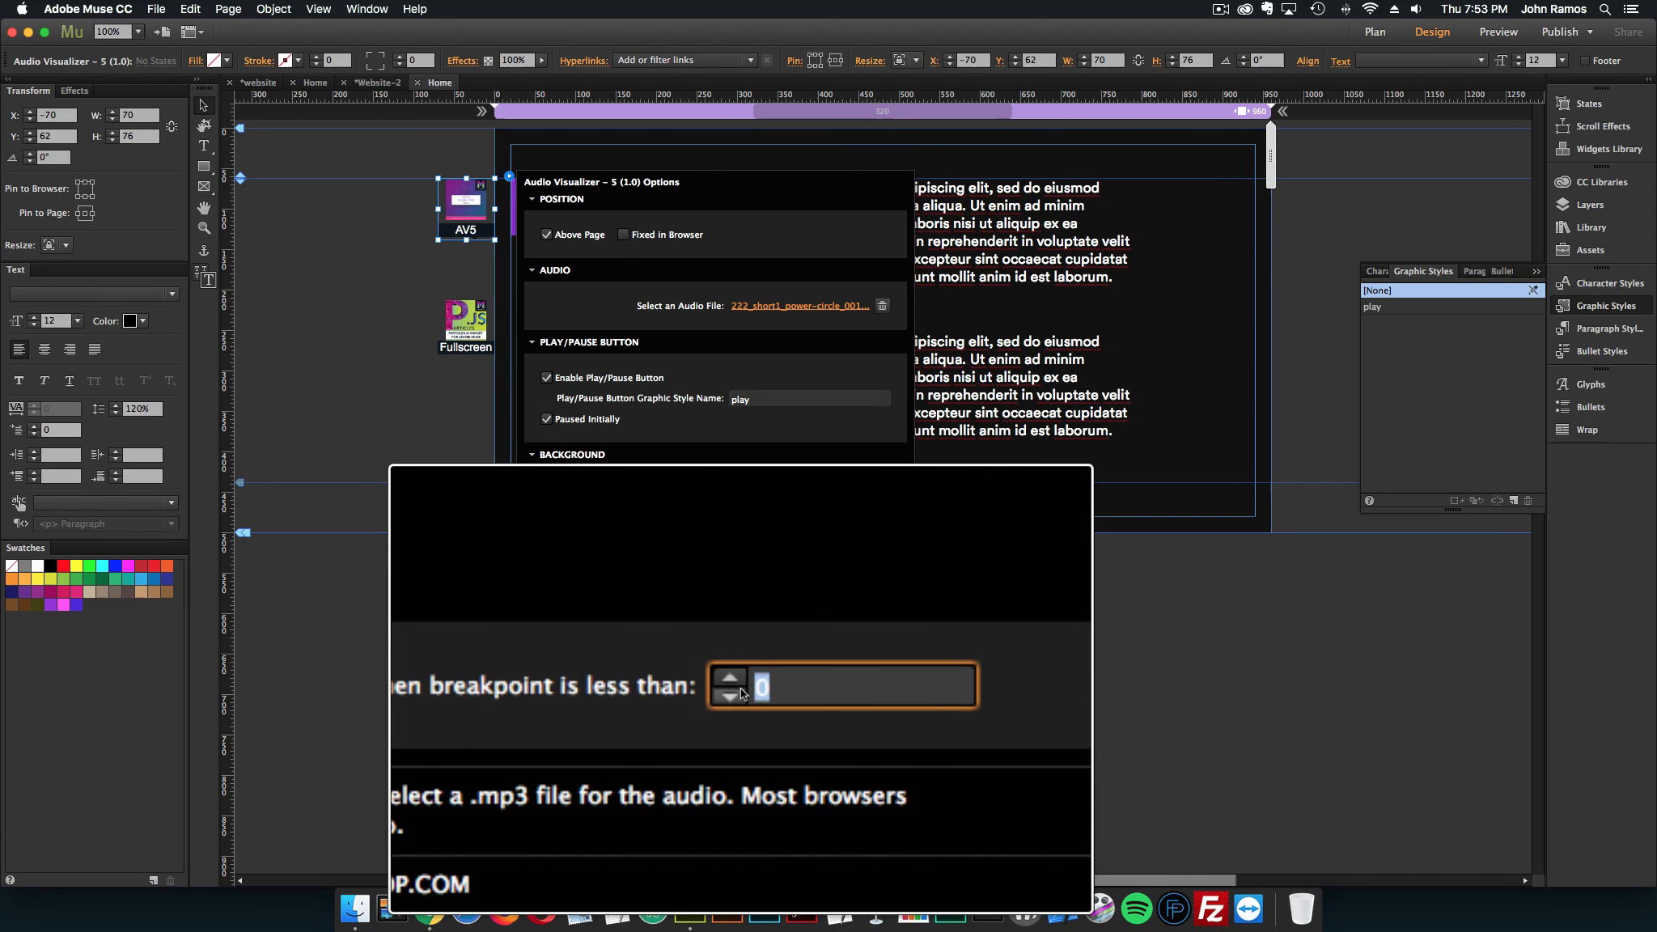
key(Return)
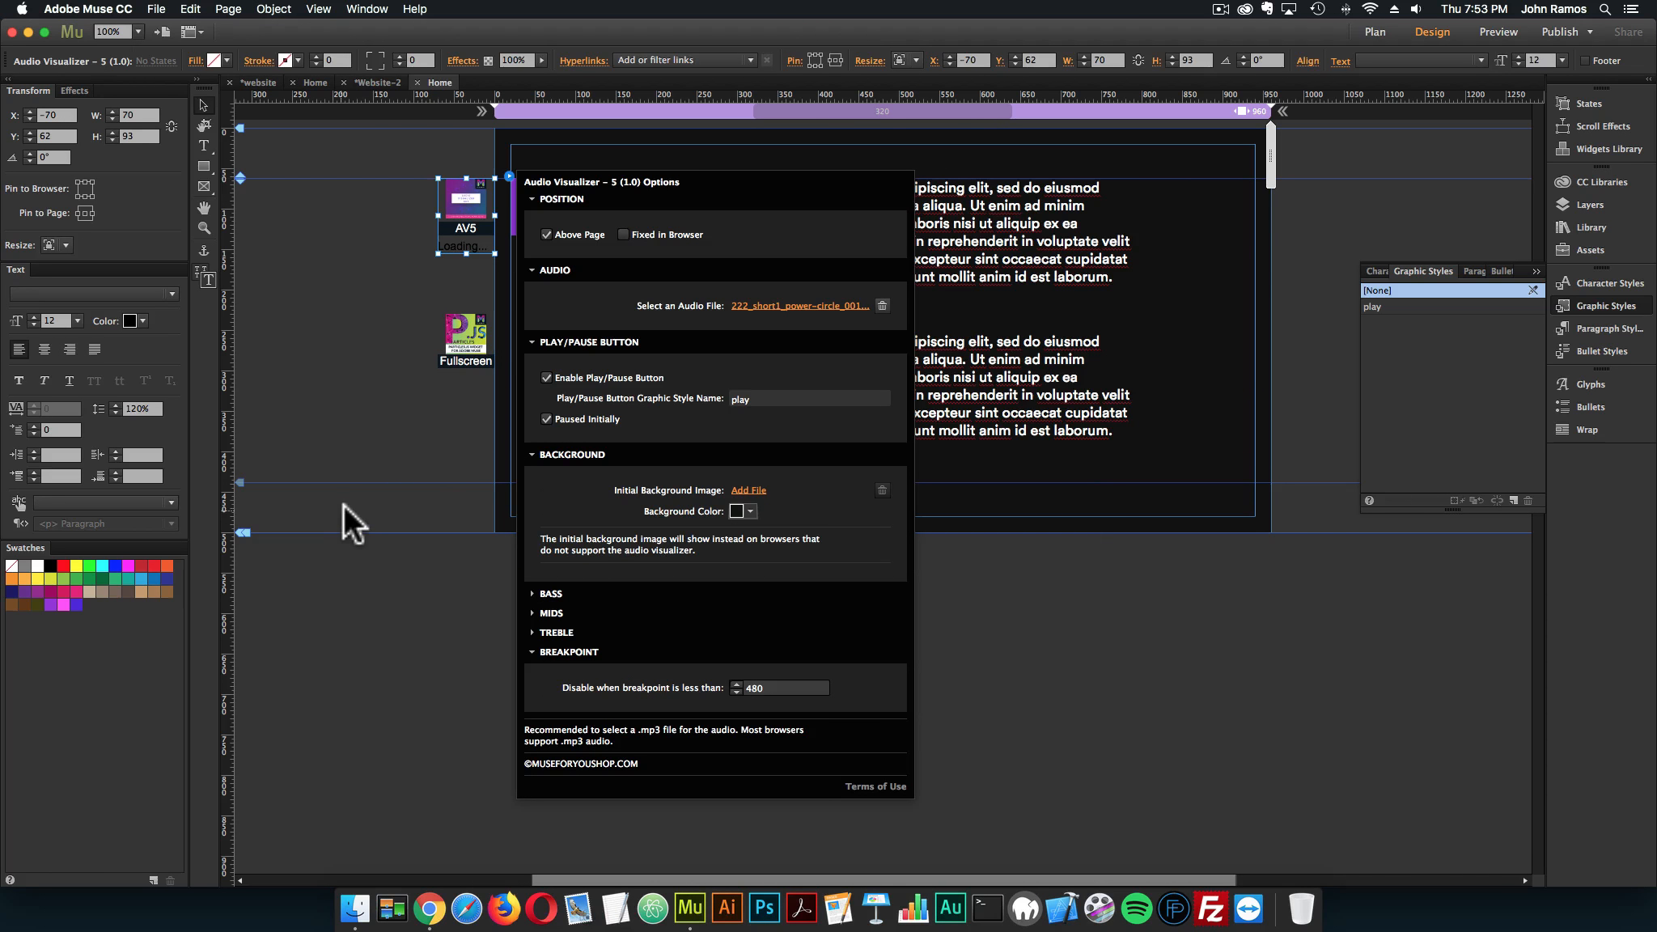
click(343, 503)
Preview the page in the browser, narrow the browser window to phone width and reload the page there
click(156, 9)
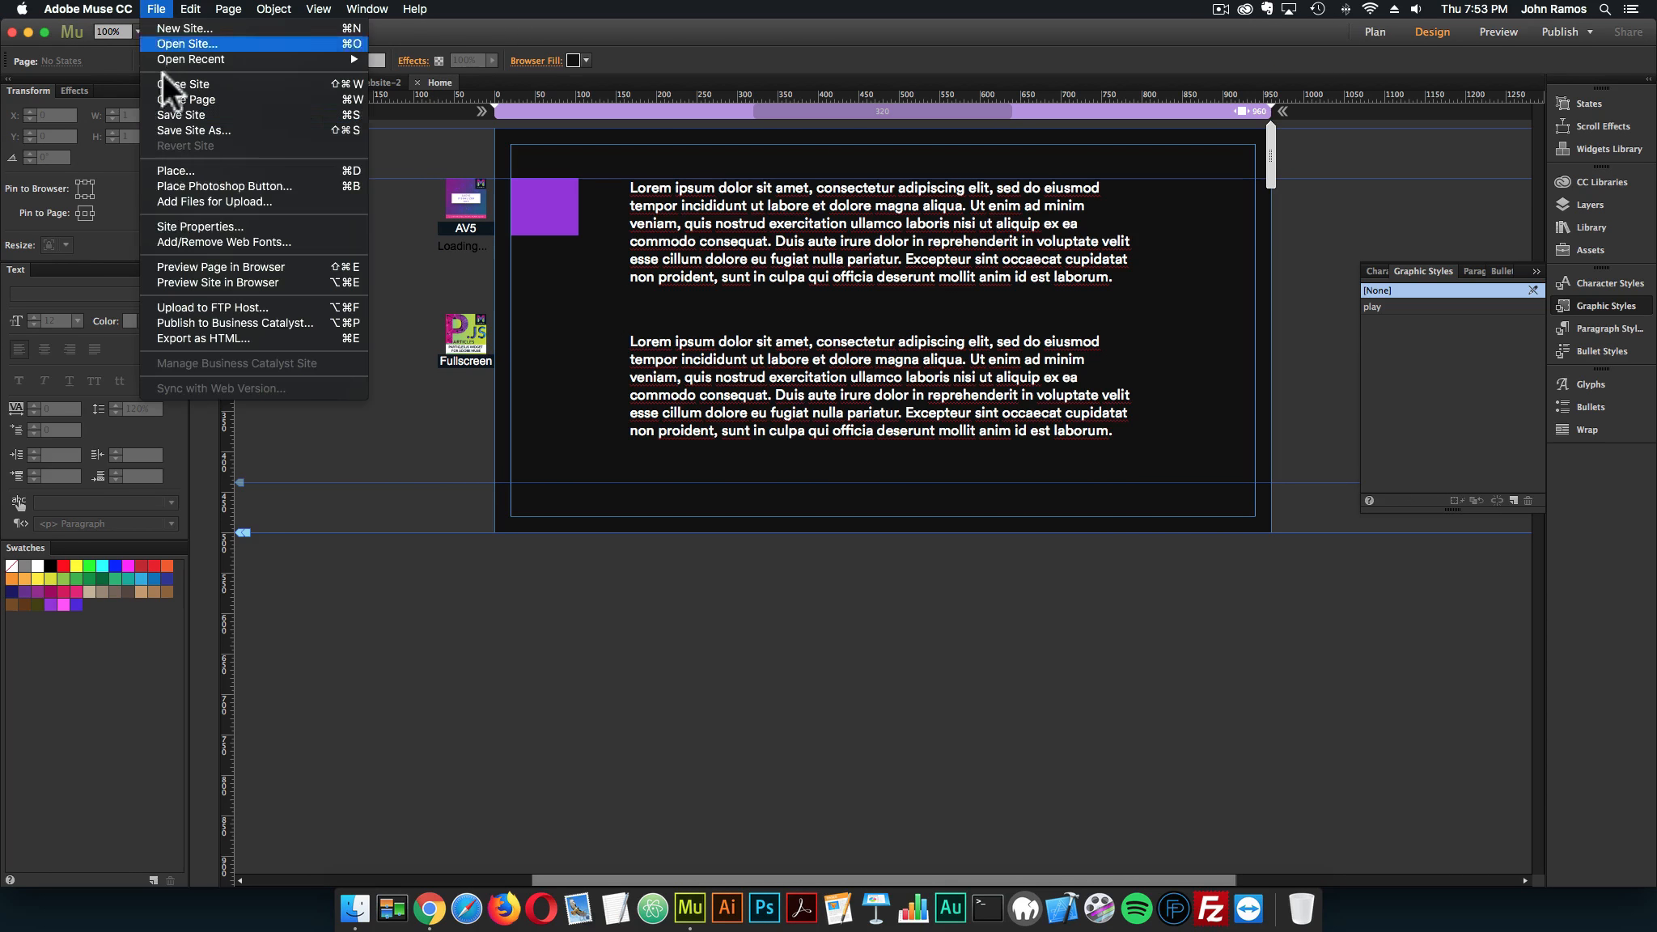
click(194, 266)
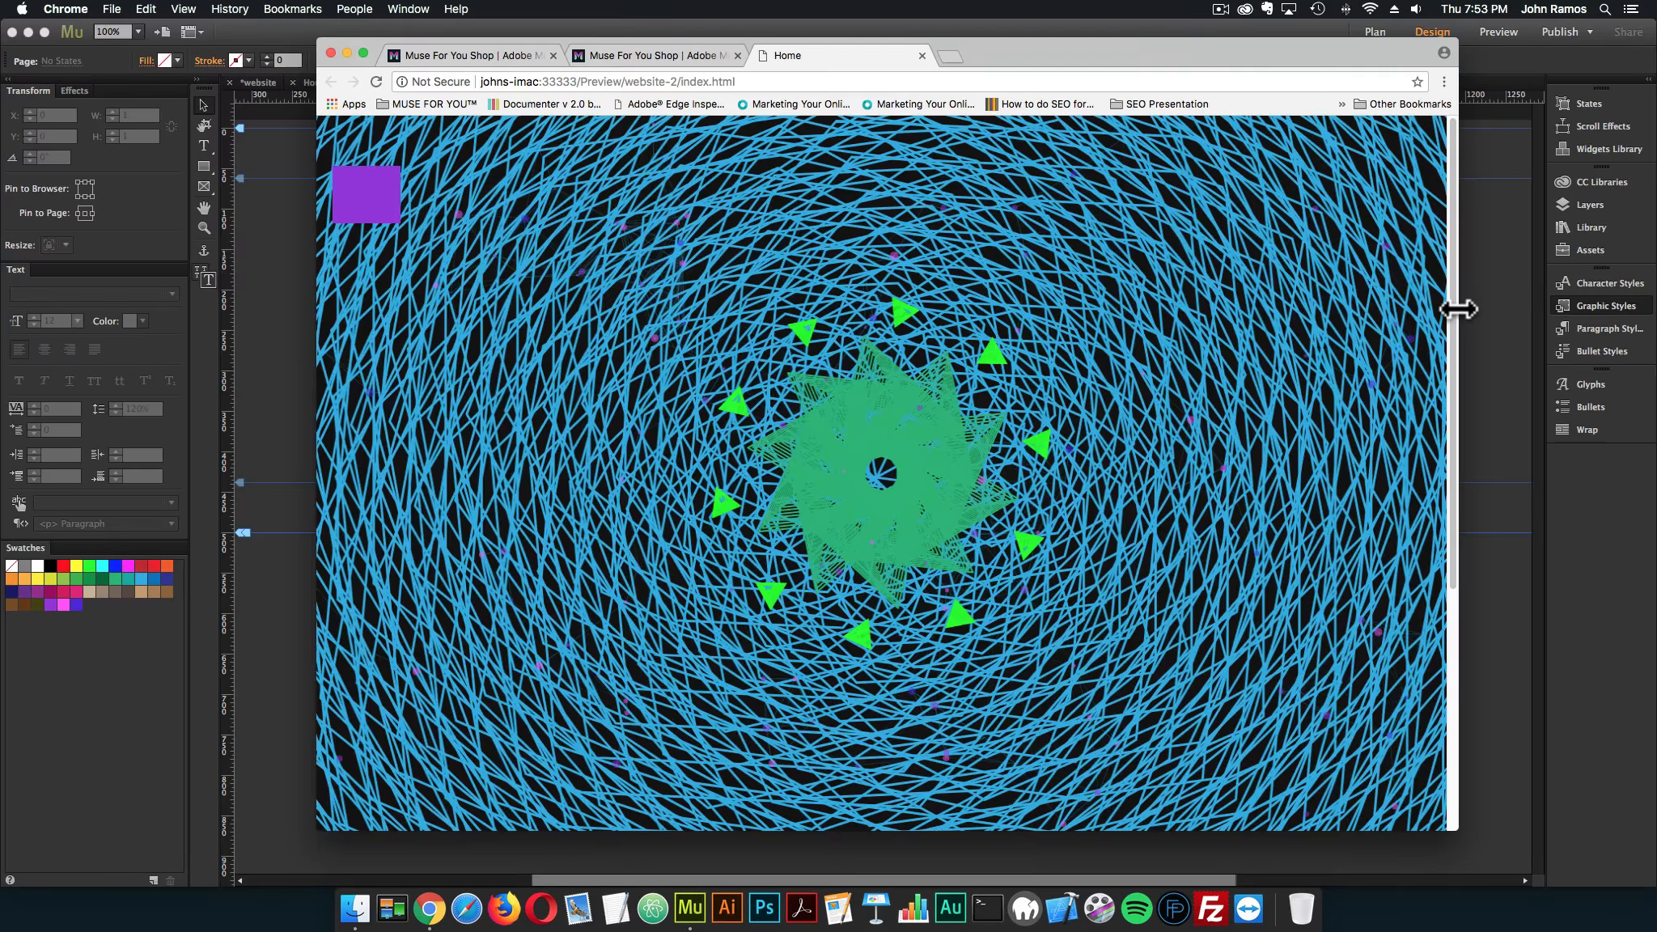
drag(1458, 308, 639, 318)
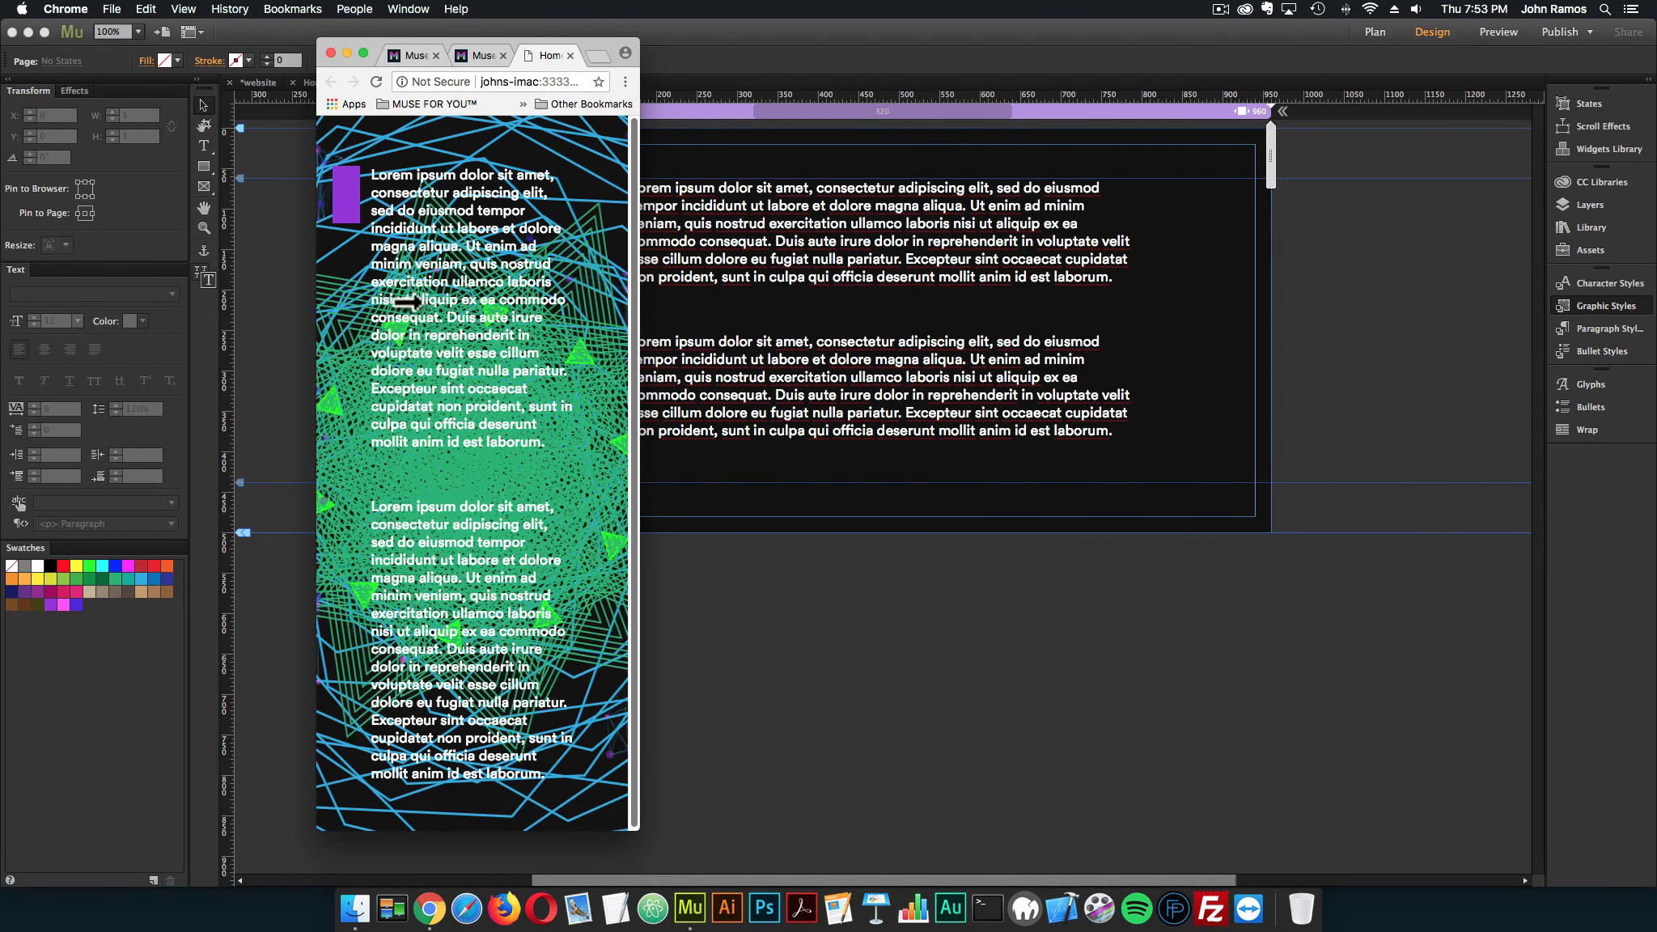
click(375, 80)
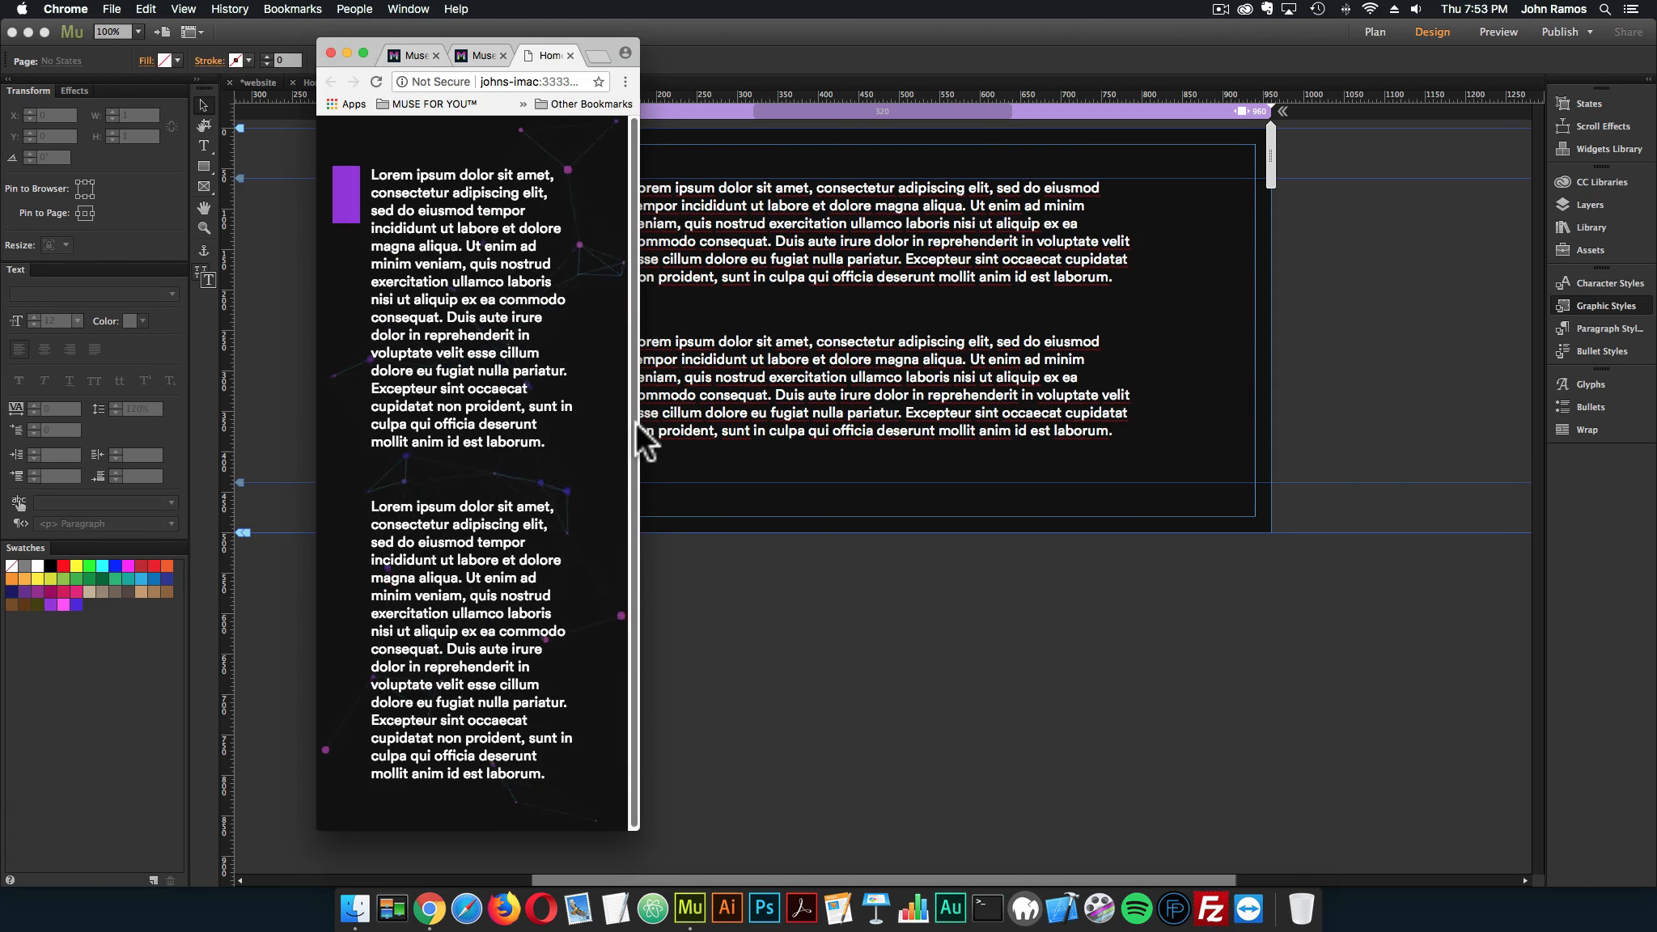
drag(636, 422, 550, 414)
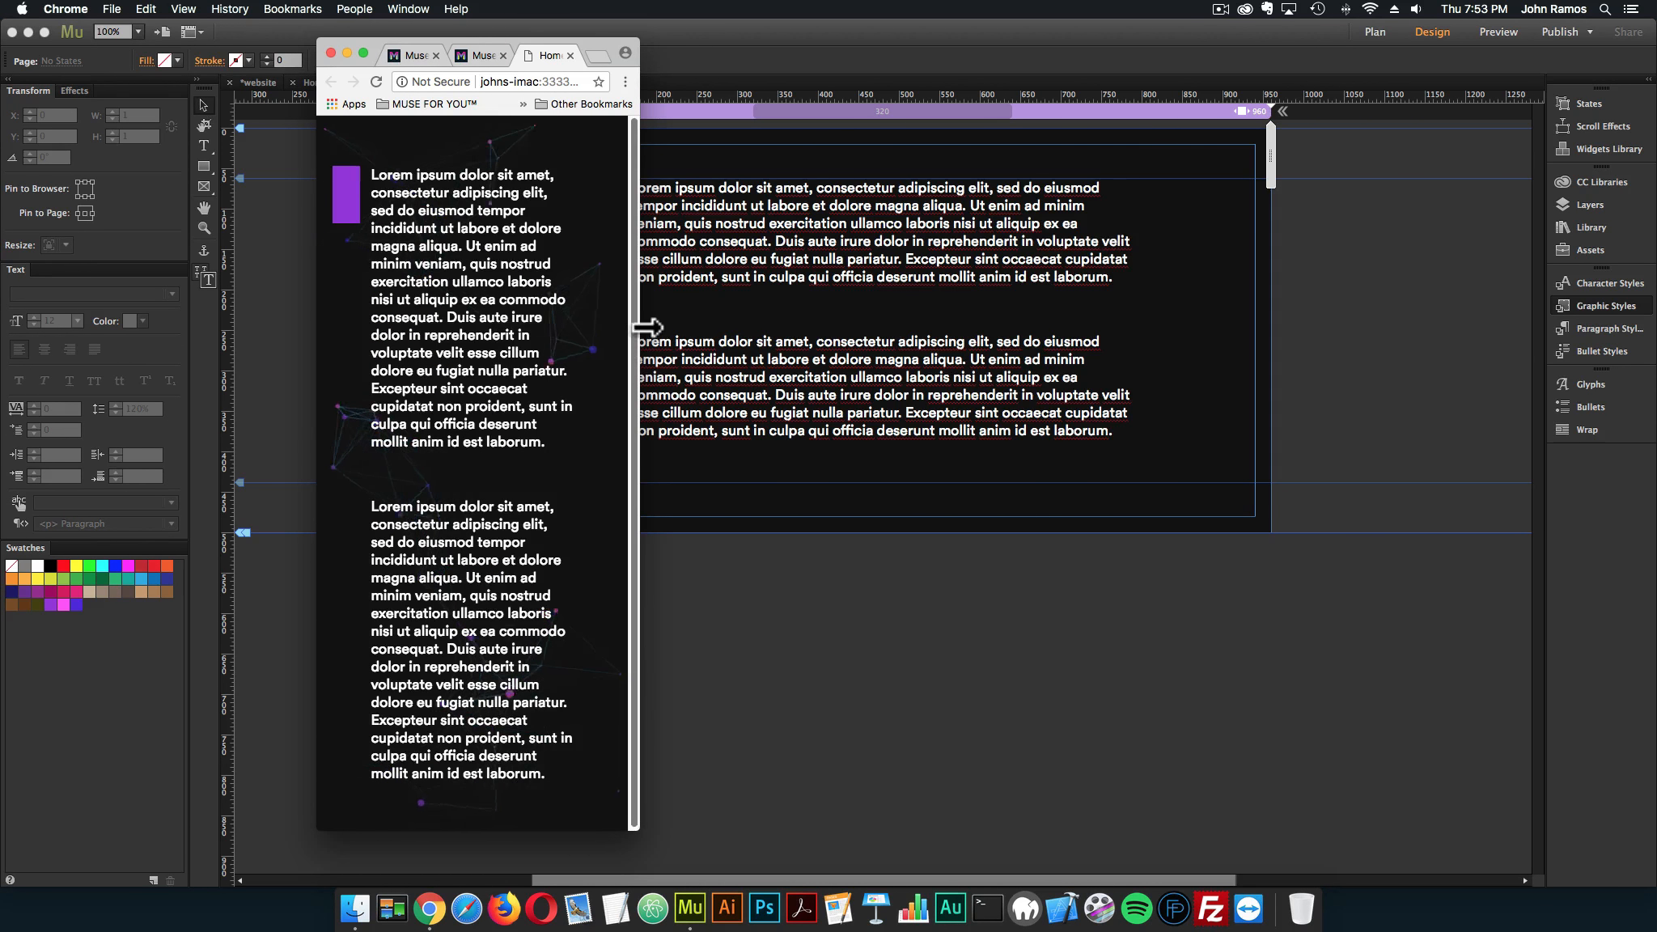
Widen the browser window again, reload the preview to check the visualizer, and close the preview tab
drag(638, 332, 1347, 351)
click(373, 82)
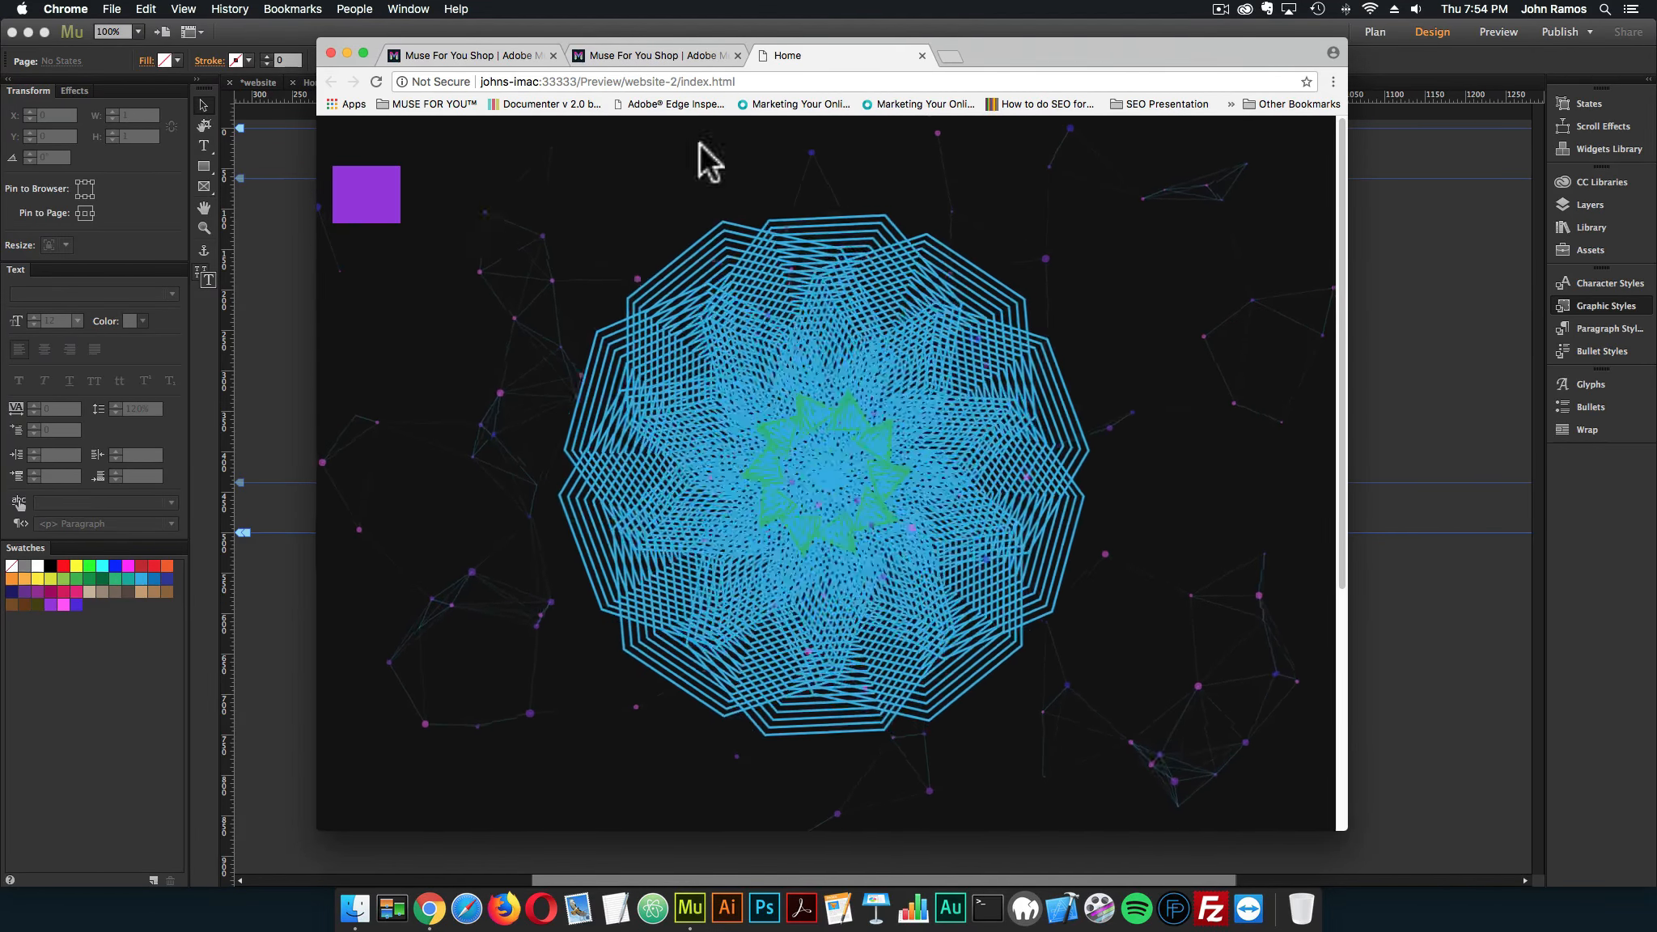
click(922, 55)
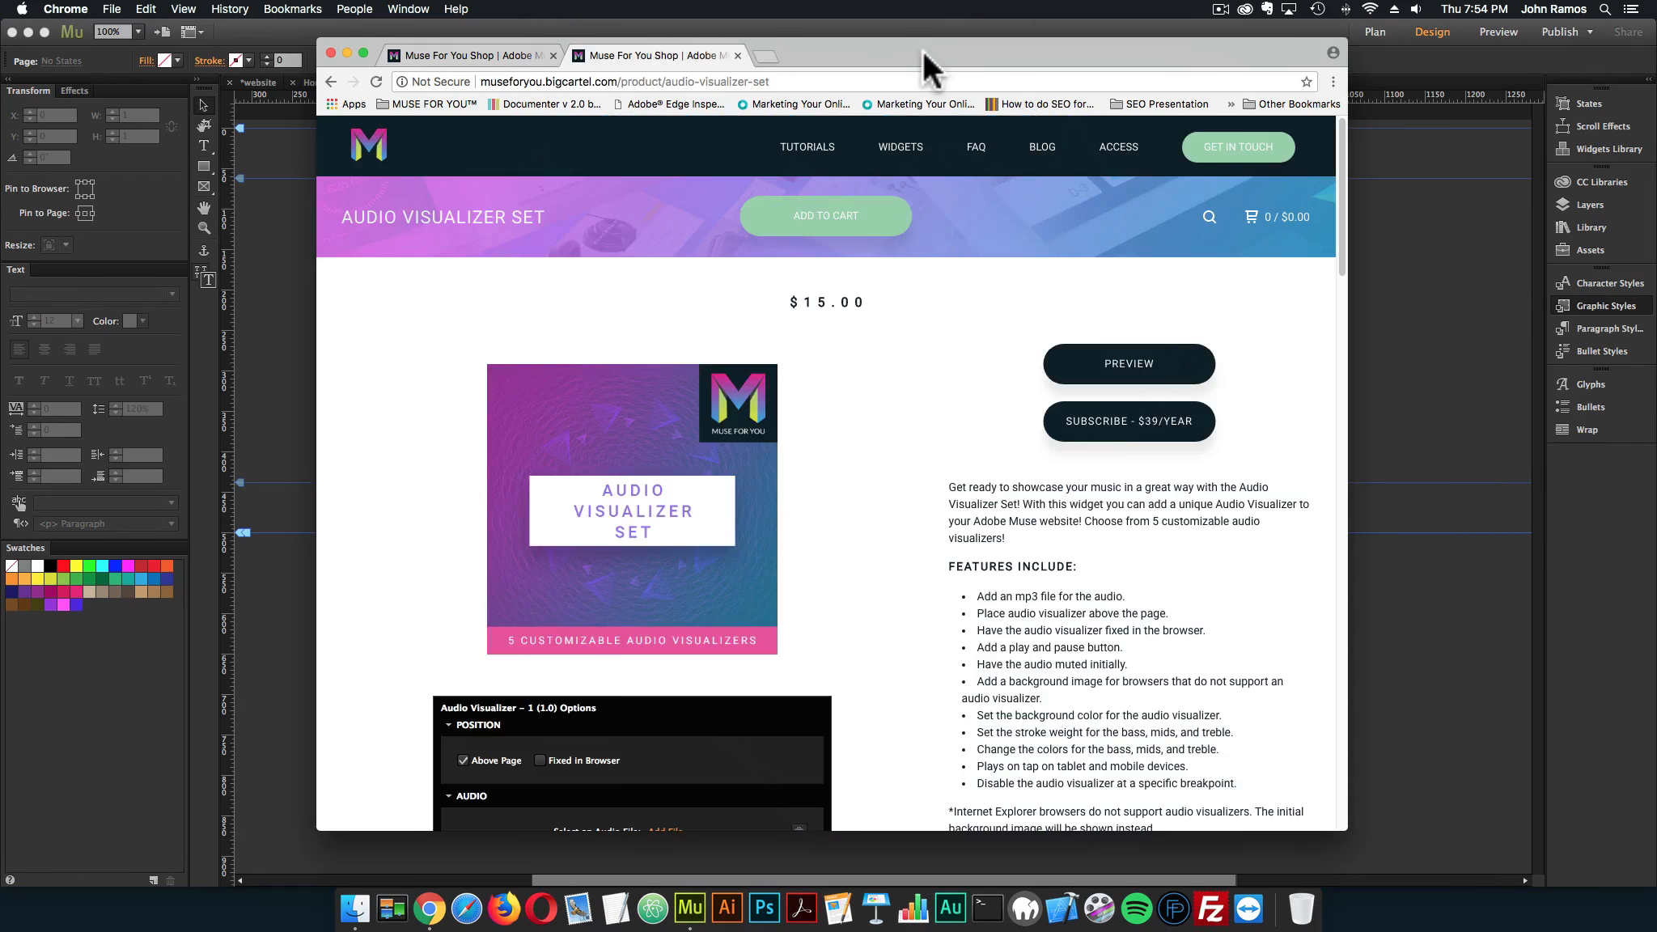
click(803, 25)
Replace the Audio Visualizer – 5 widget beside the page with Audio Visualizer – 1, found by searching the library for "audio visualizer"
click(489, 220)
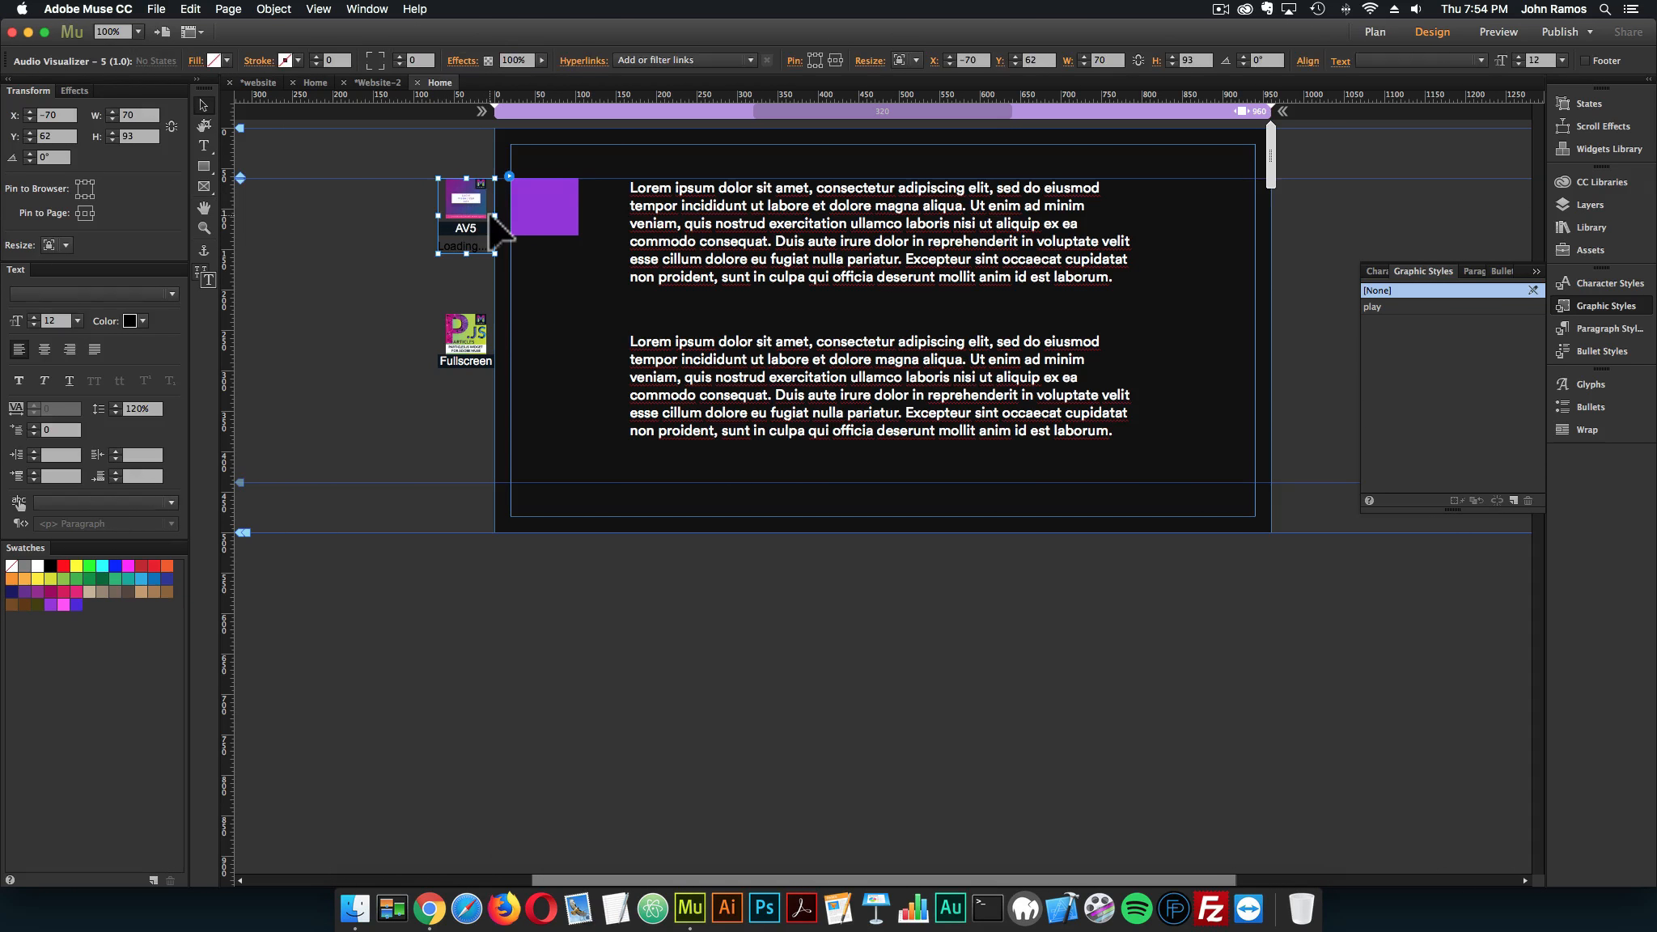
key(Delete)
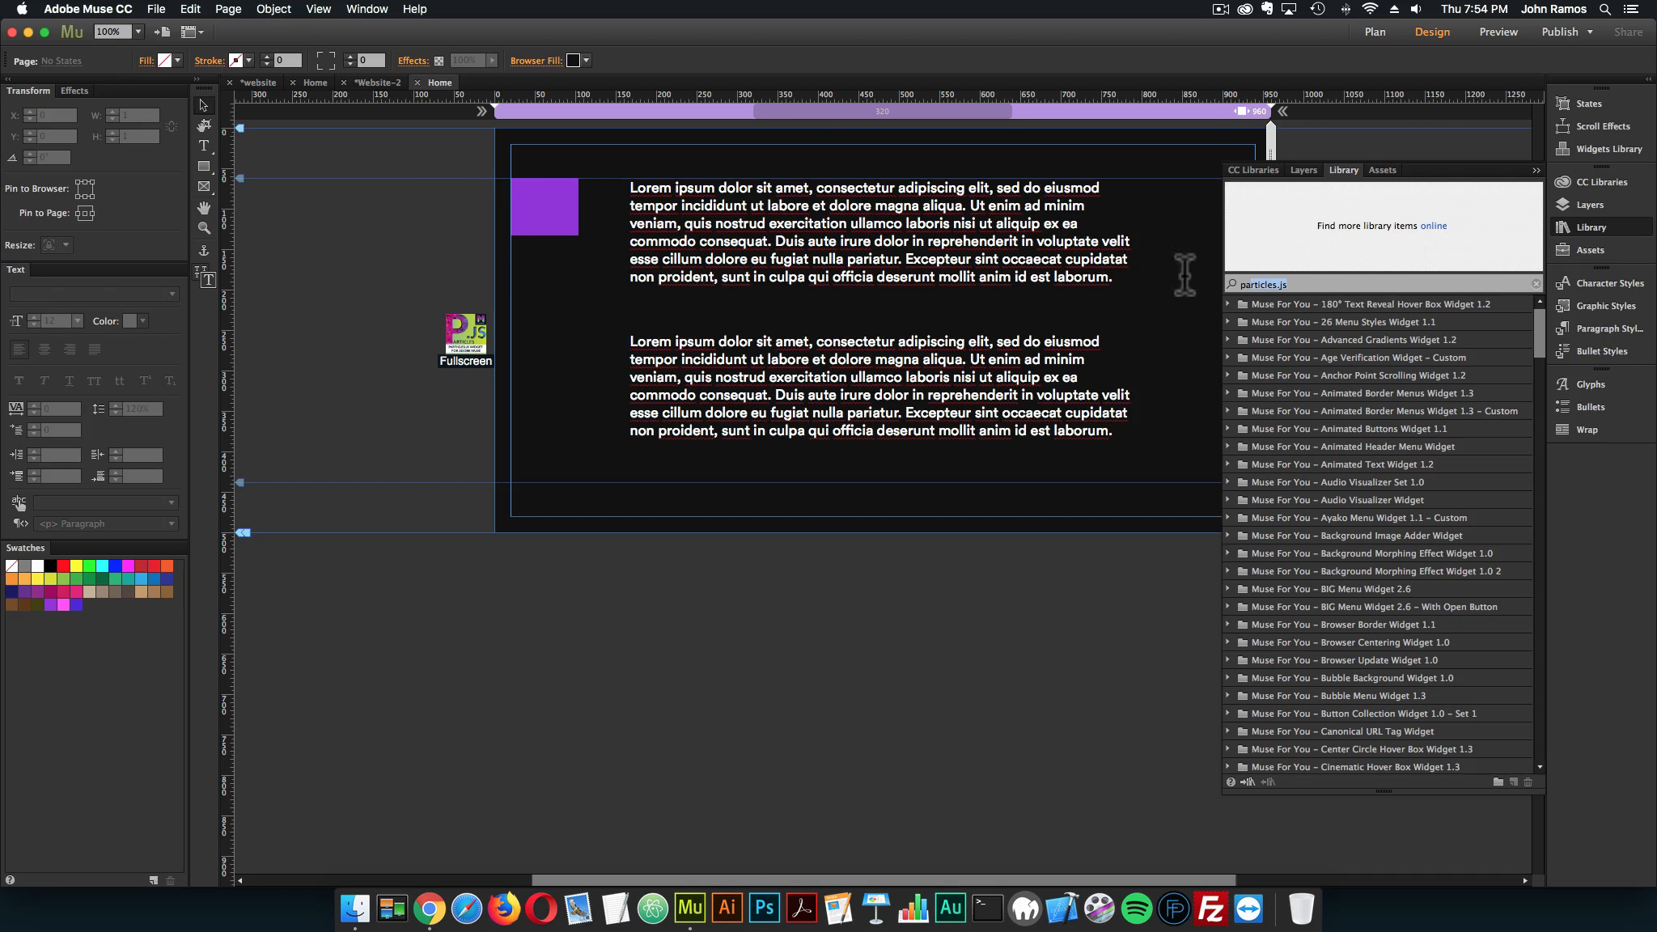
text(audio visualizer)
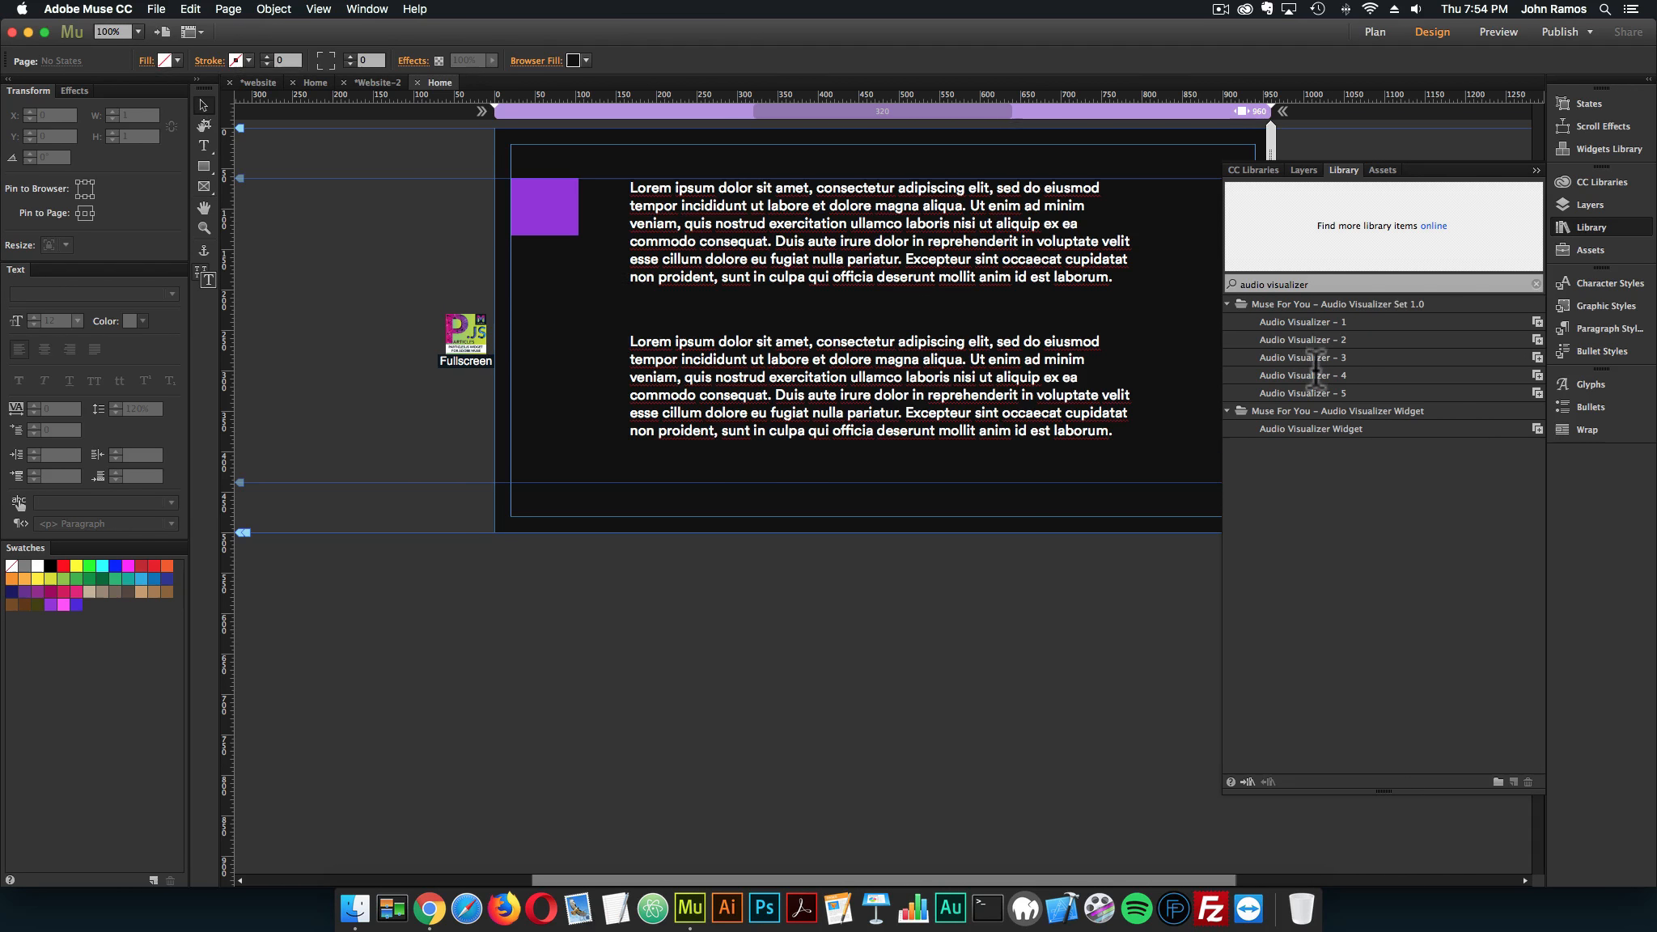
click(1282, 322)
drag(455, 173, 438, 183)
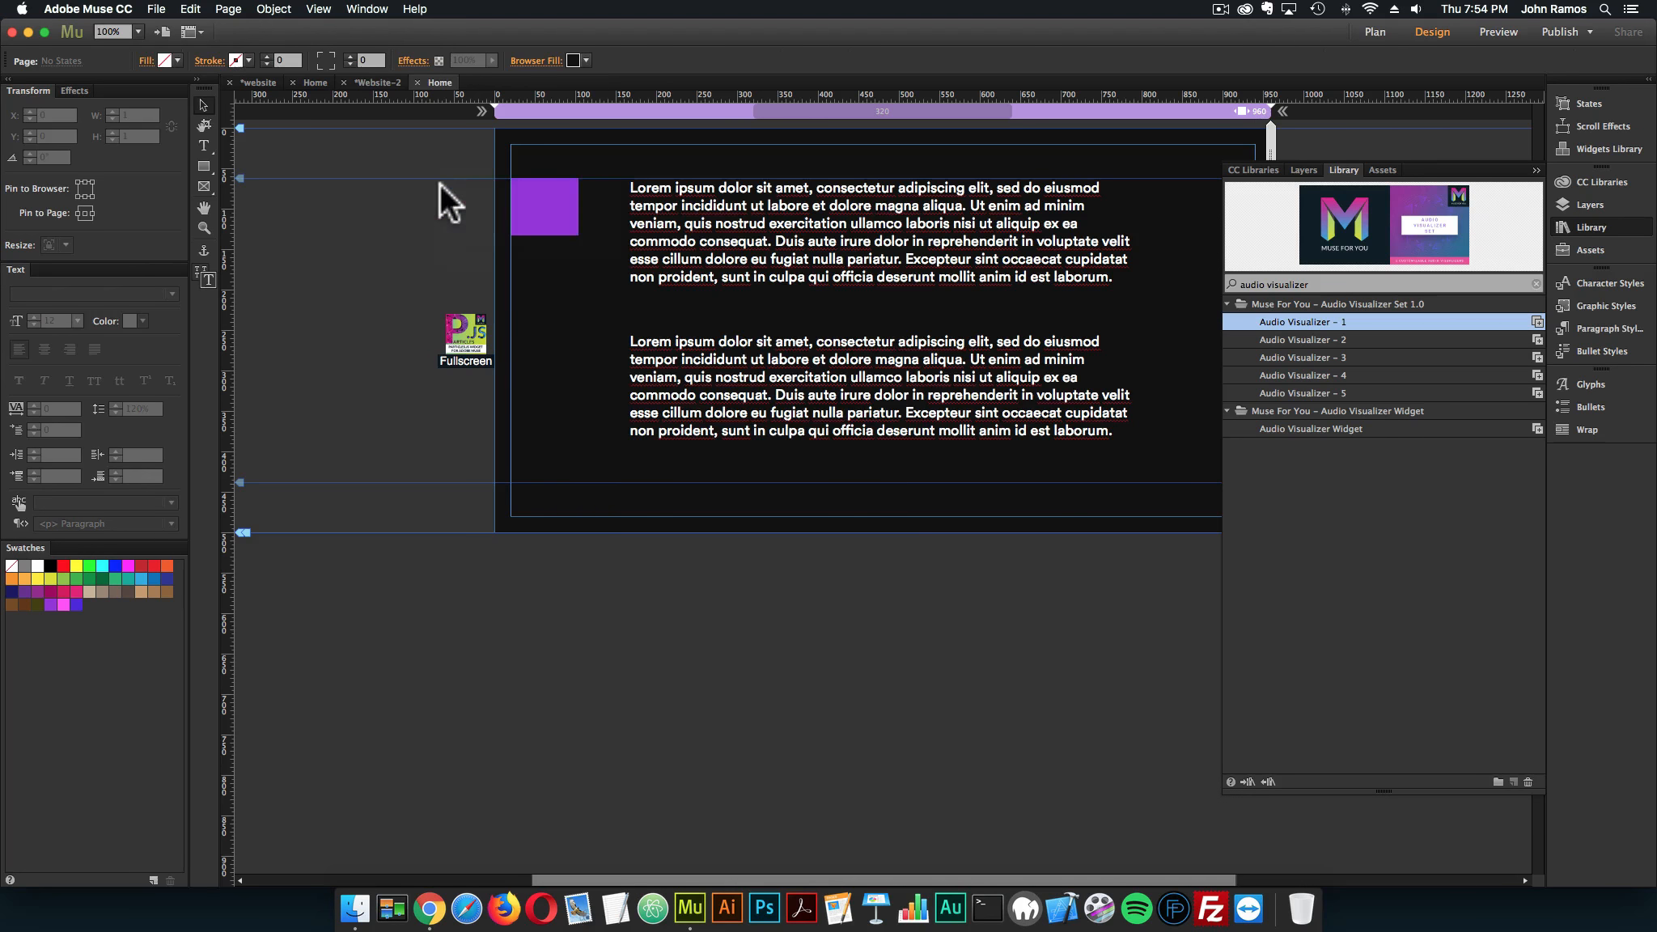
click(464, 205)
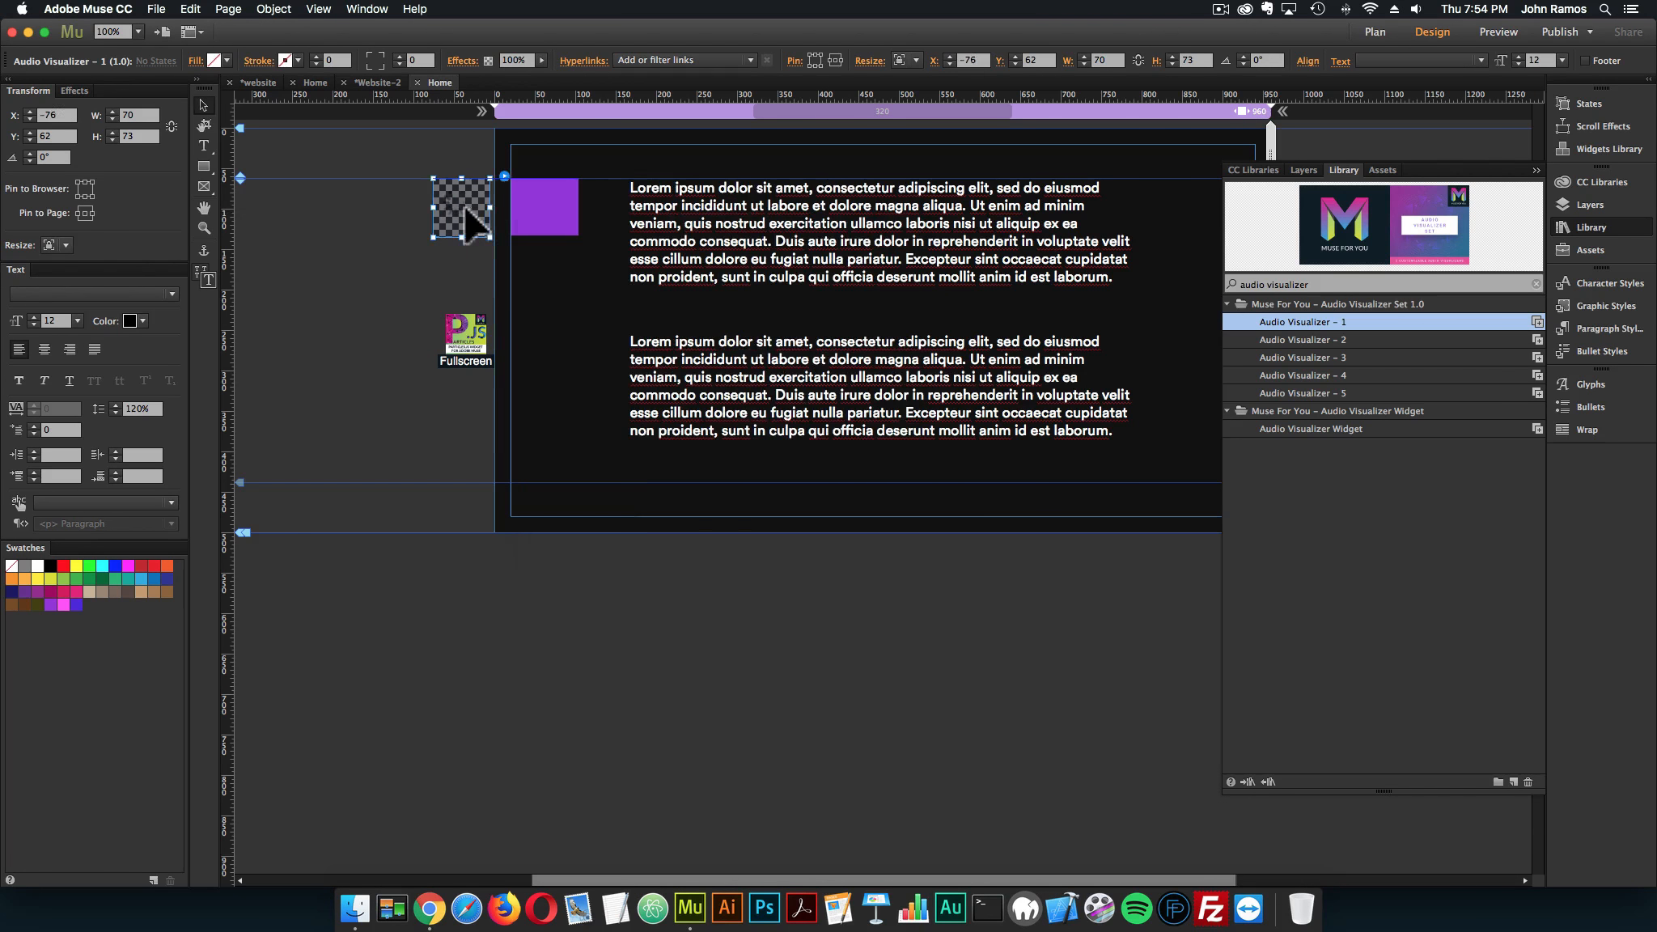
Preview the page with the Audio Visualizer – 1 widget in the browser, close the preview tab, and return to the design
click(395, 230)
click(157, 9)
click(194, 267)
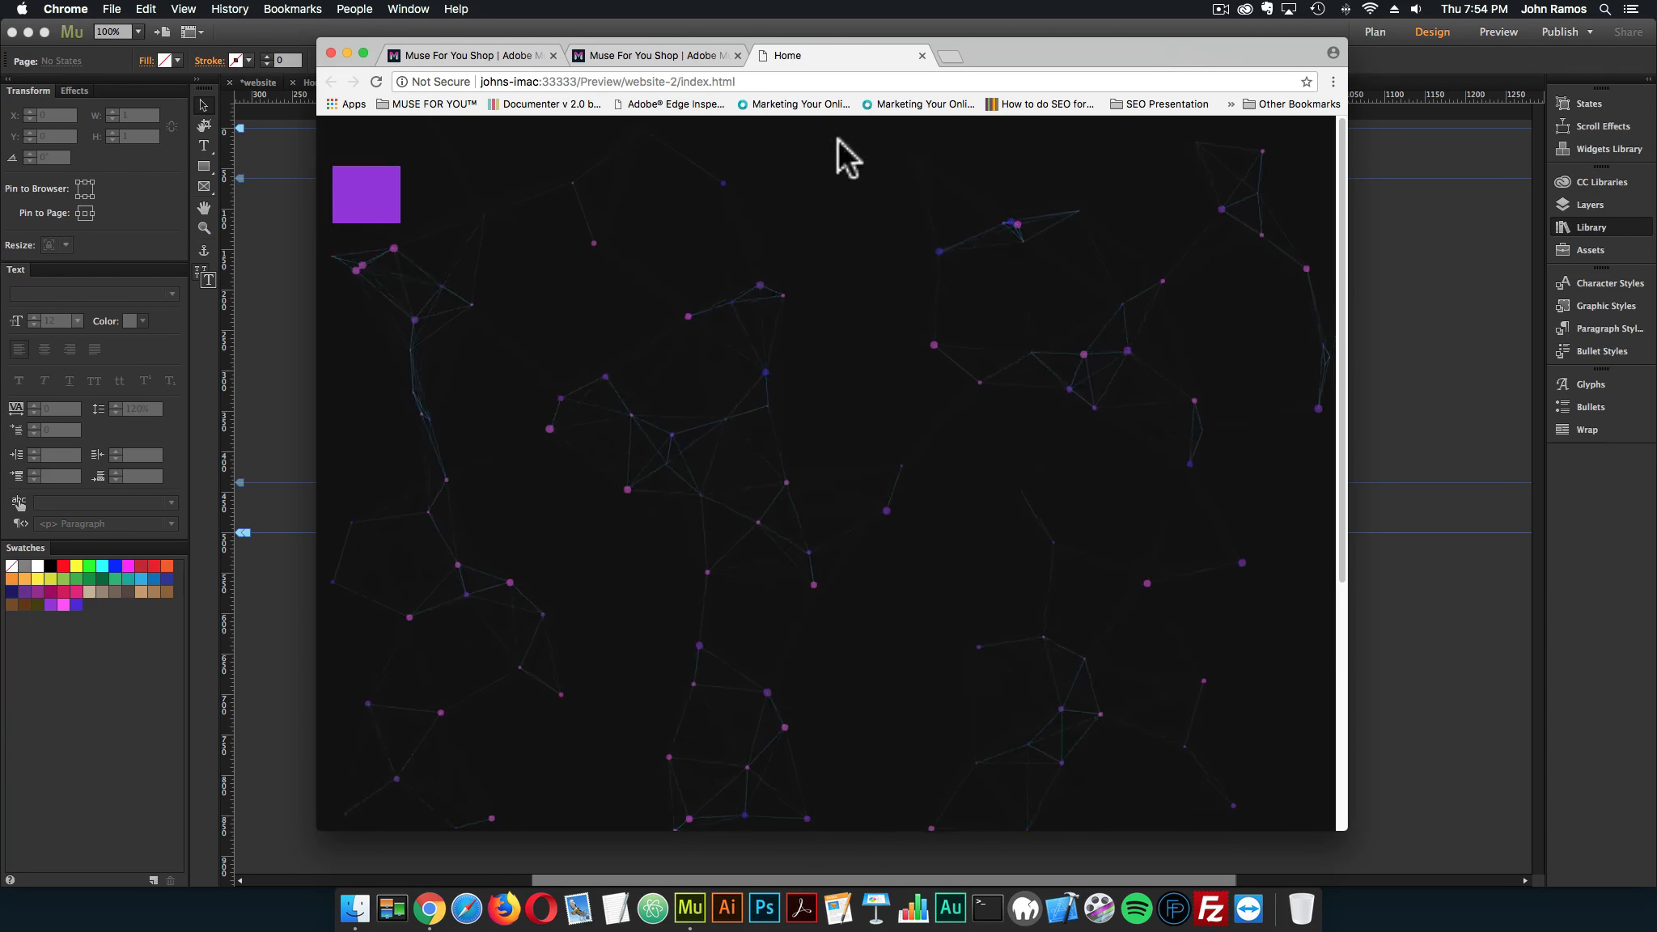
click(923, 55)
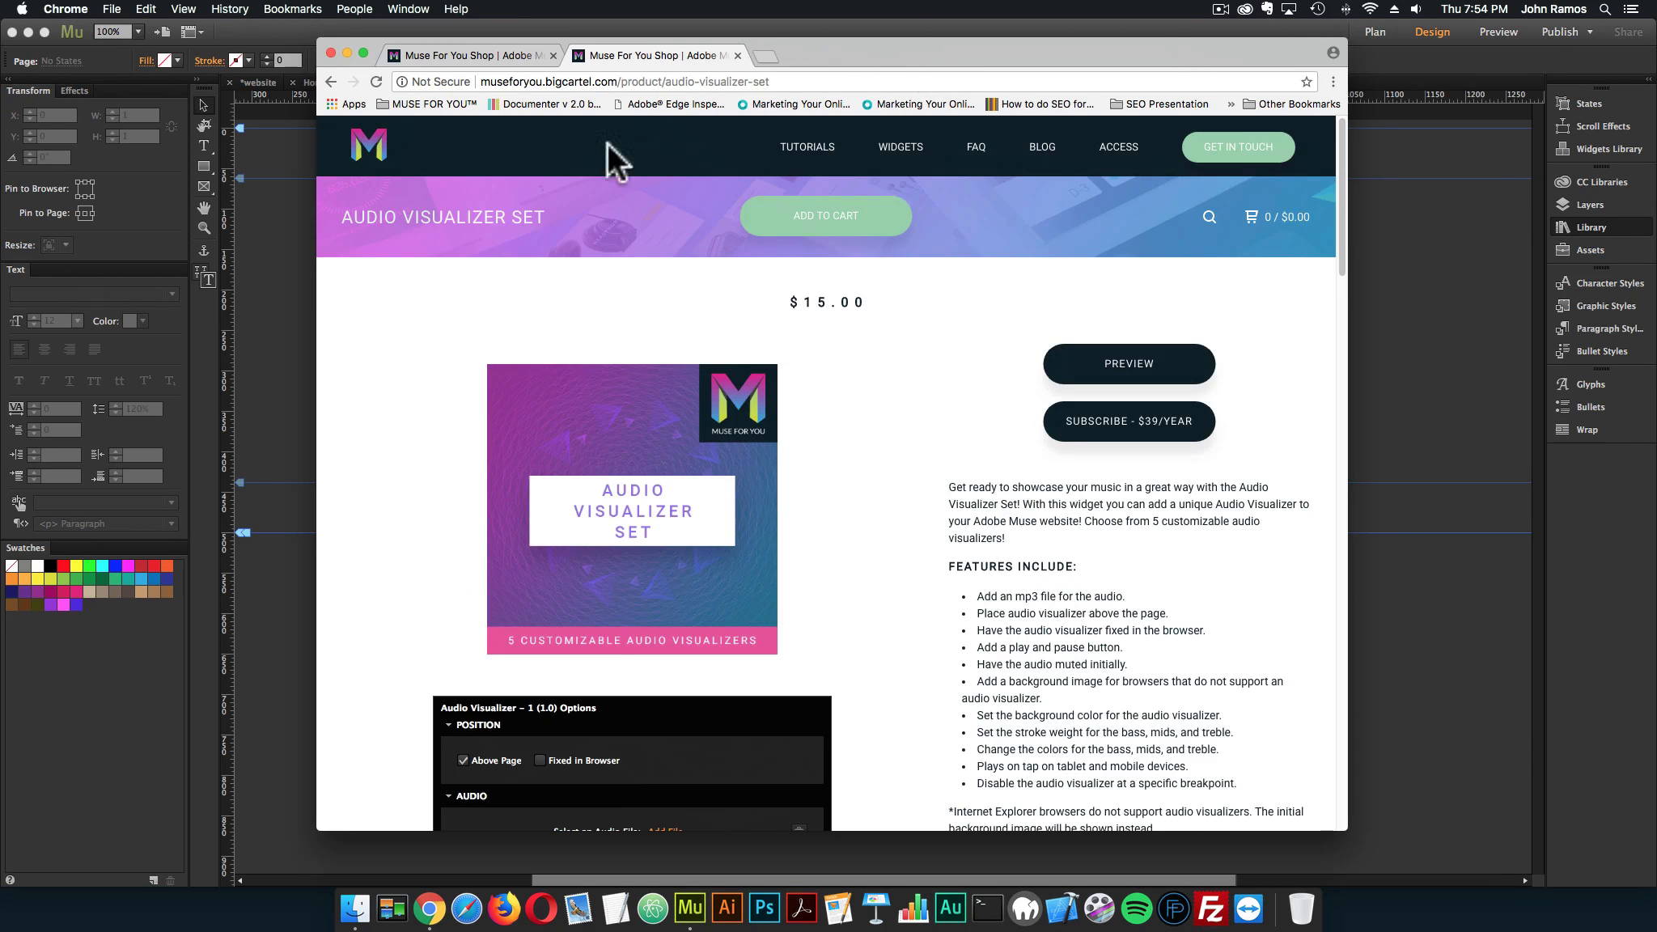
click(308, 299)
Assign the 222_short1_power-circle_001 audio file to the Audio Visualizer – 1 widget
click(486, 184)
click(507, 171)
click(728, 297)
double_click(702, 154)
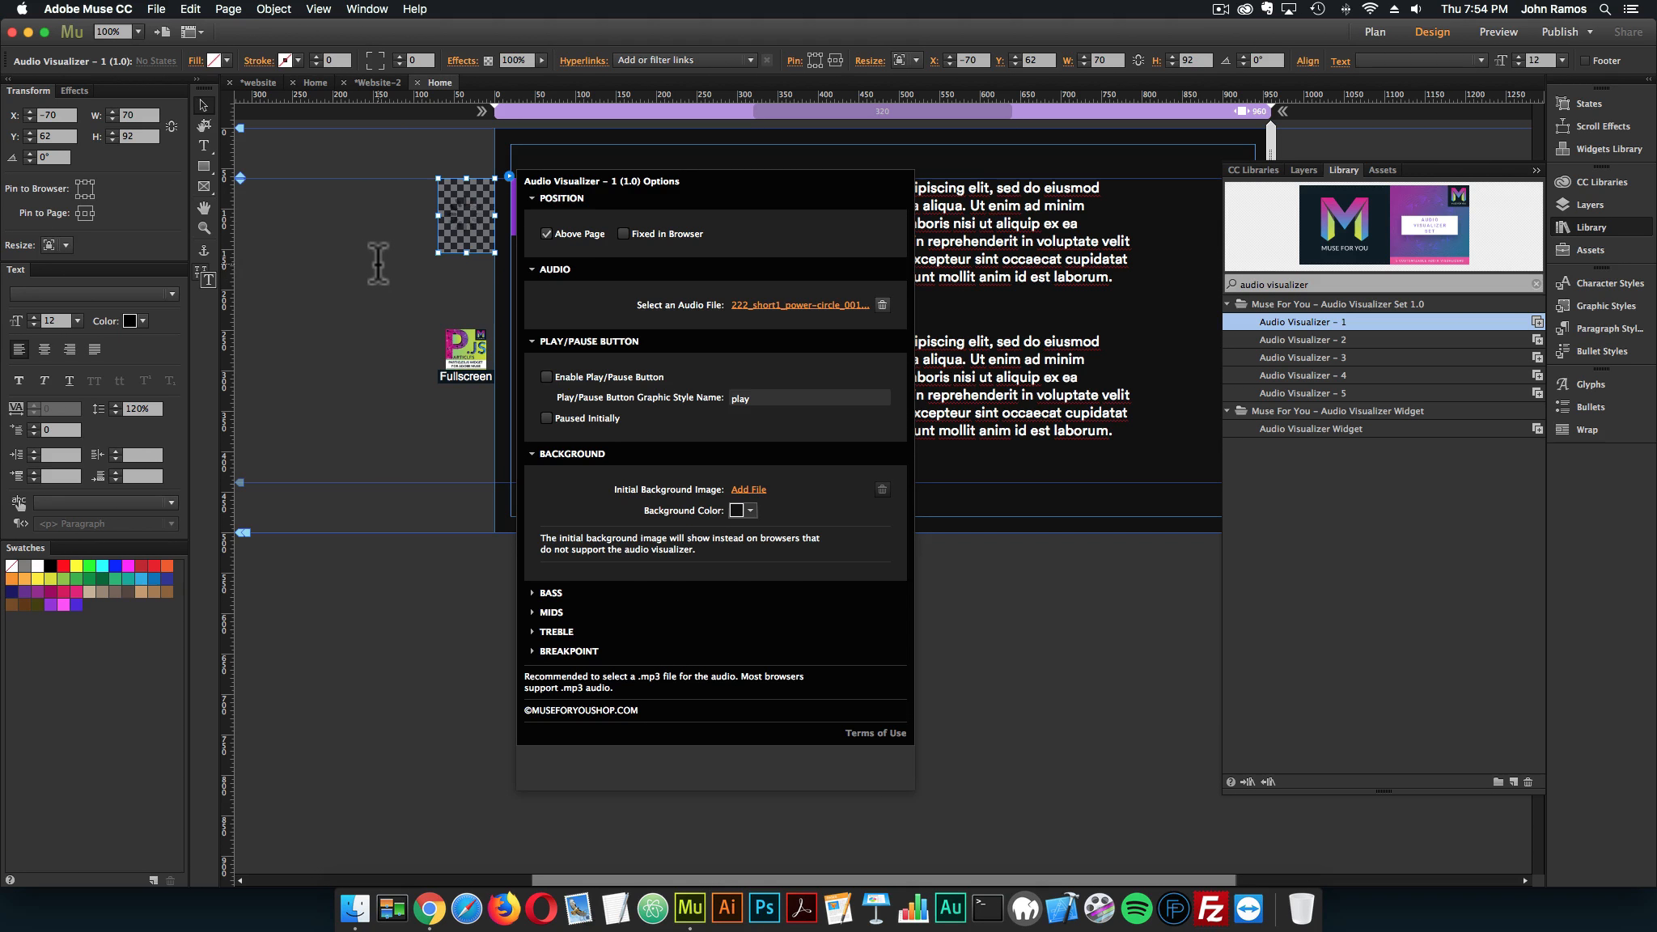
click(382, 266)
Preview the page with the audio-driven visualizer over the particles in the browser, and close the preview tab
click(156, 9)
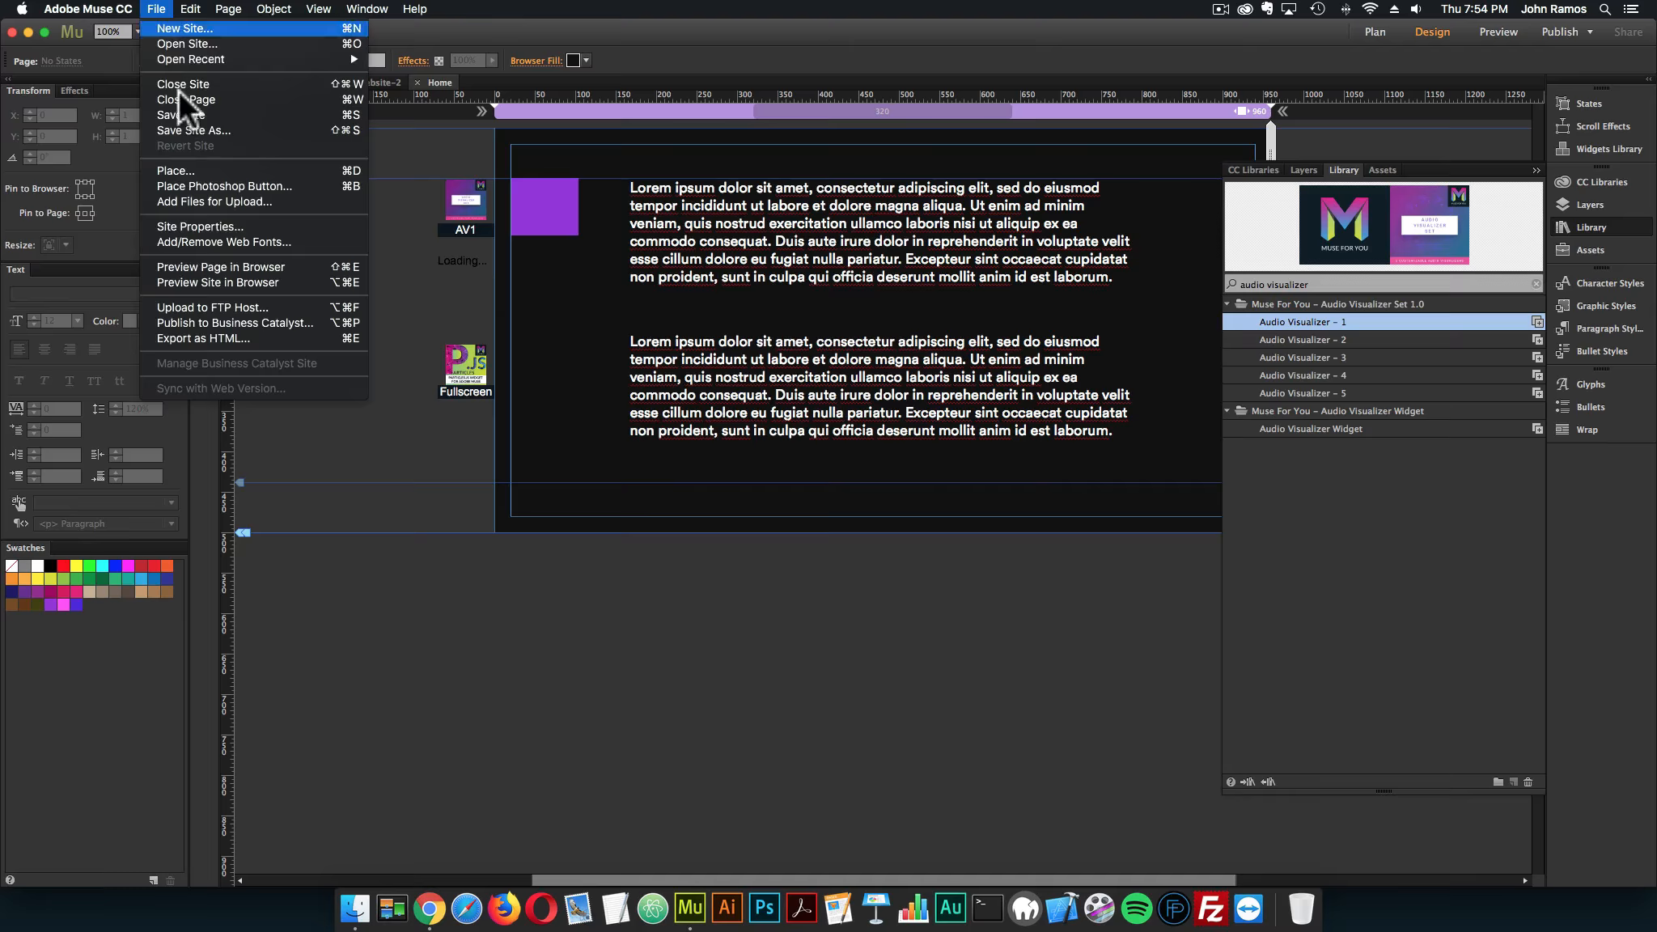
click(219, 270)
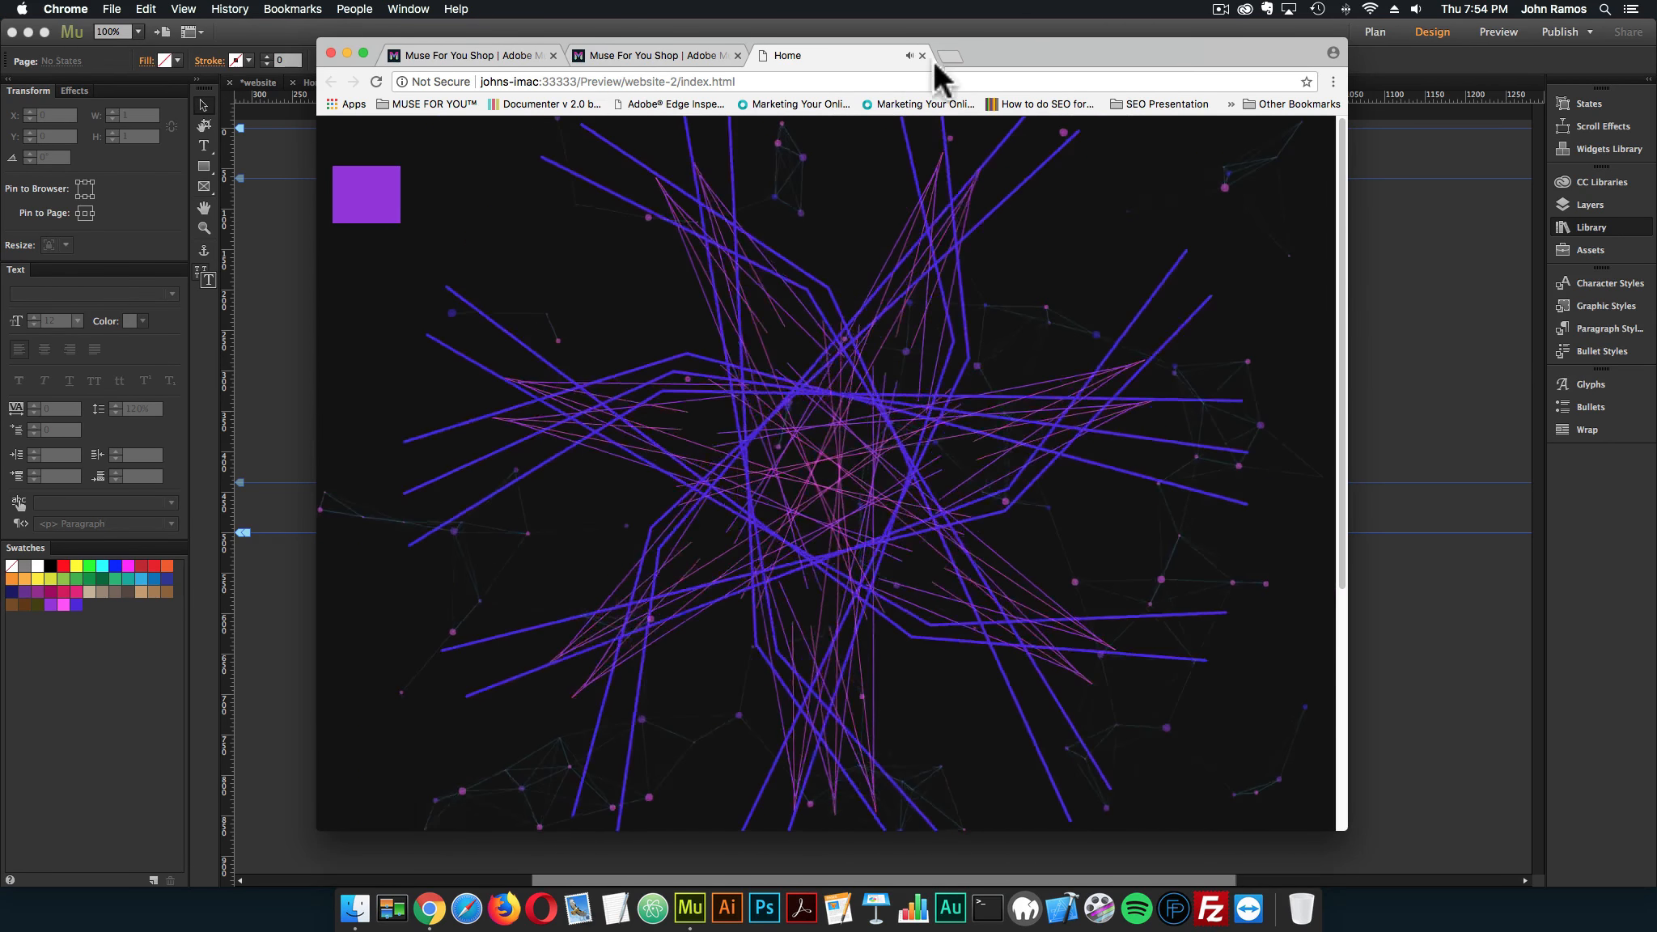
click(922, 55)
click(280, 319)
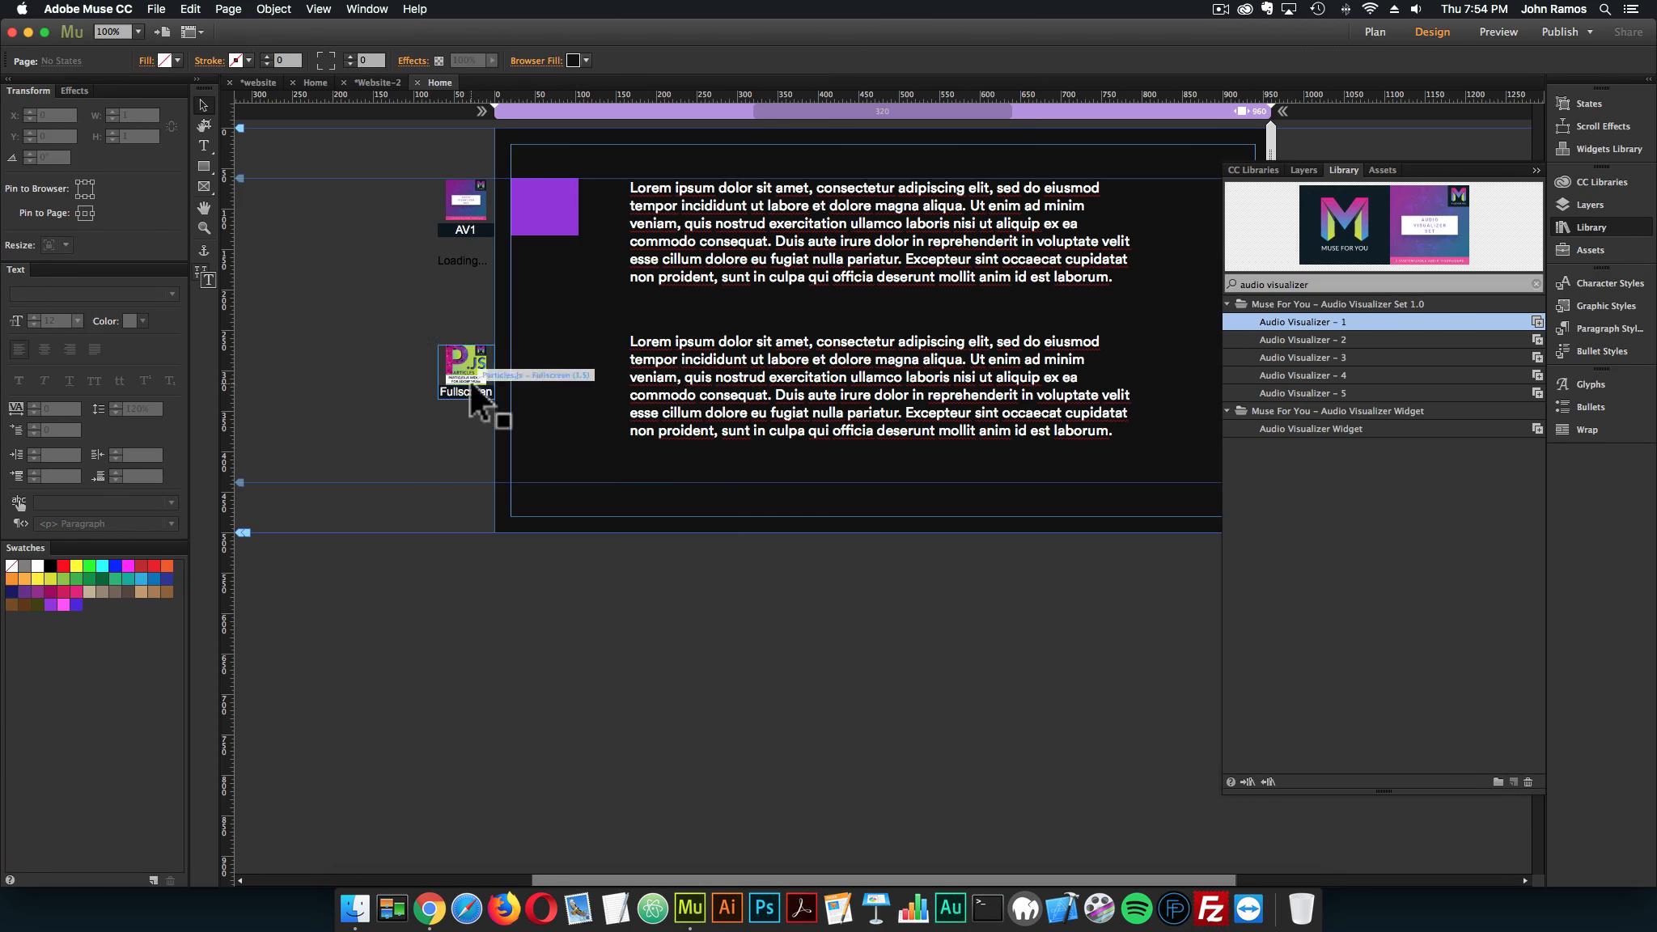
Remove the fullscreen Particles.js widget and preview the page with Audio Visualizer – 1 alone, closing the preview tab when done
right_click(476, 365)
click(522, 592)
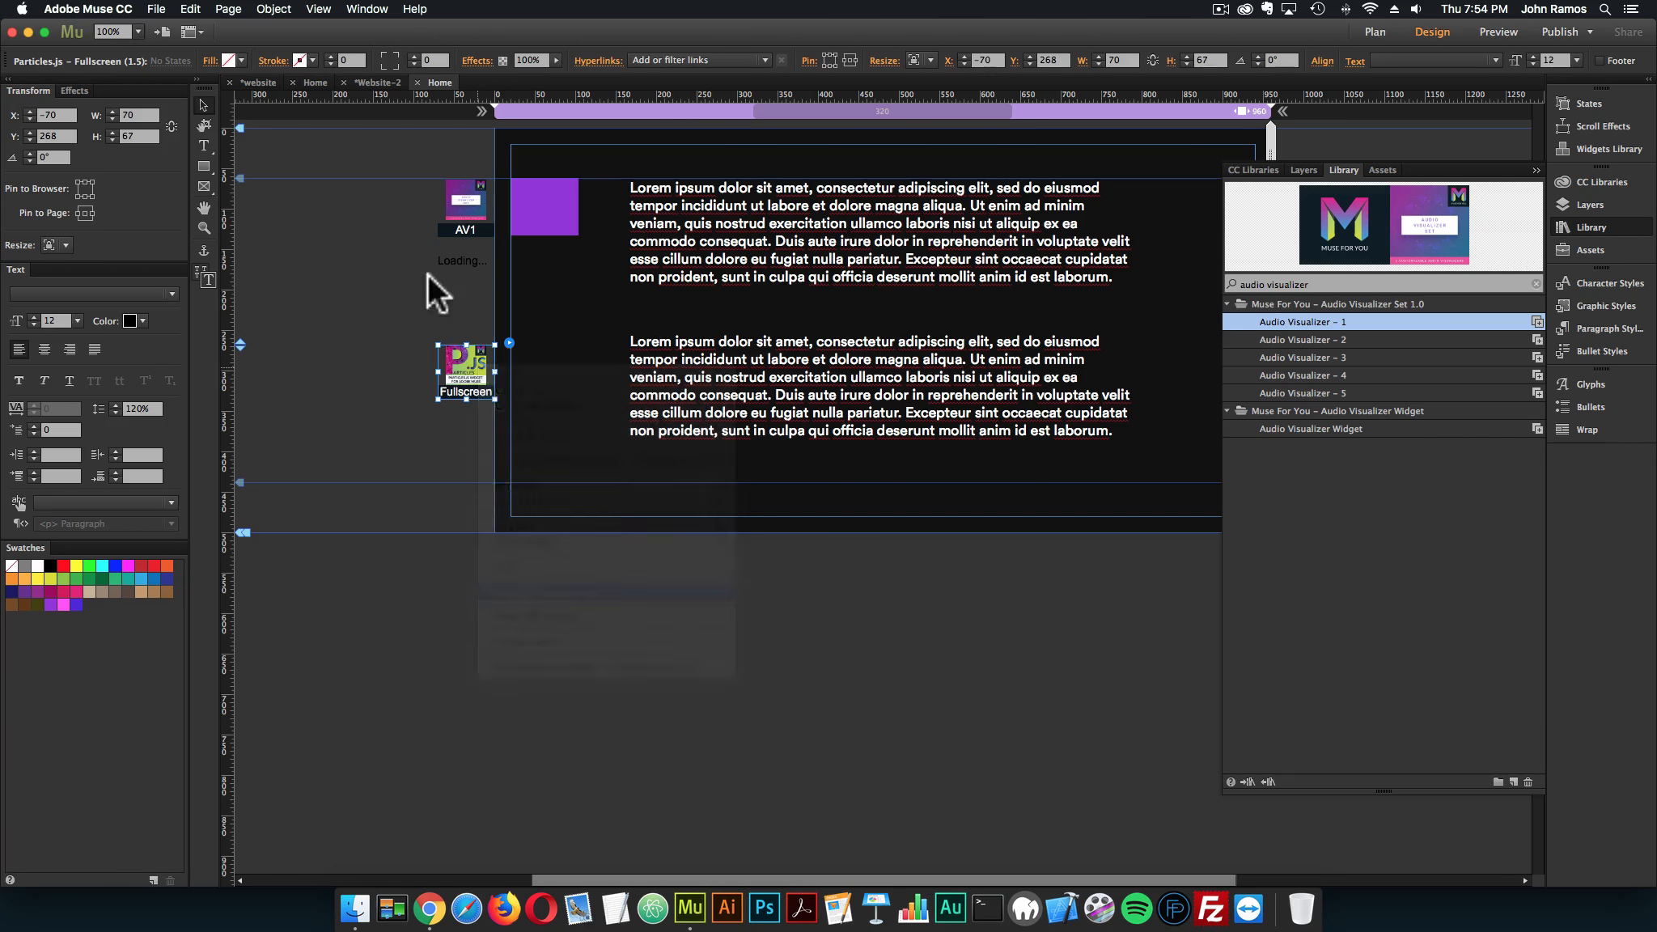
click(464, 231)
click(157, 6)
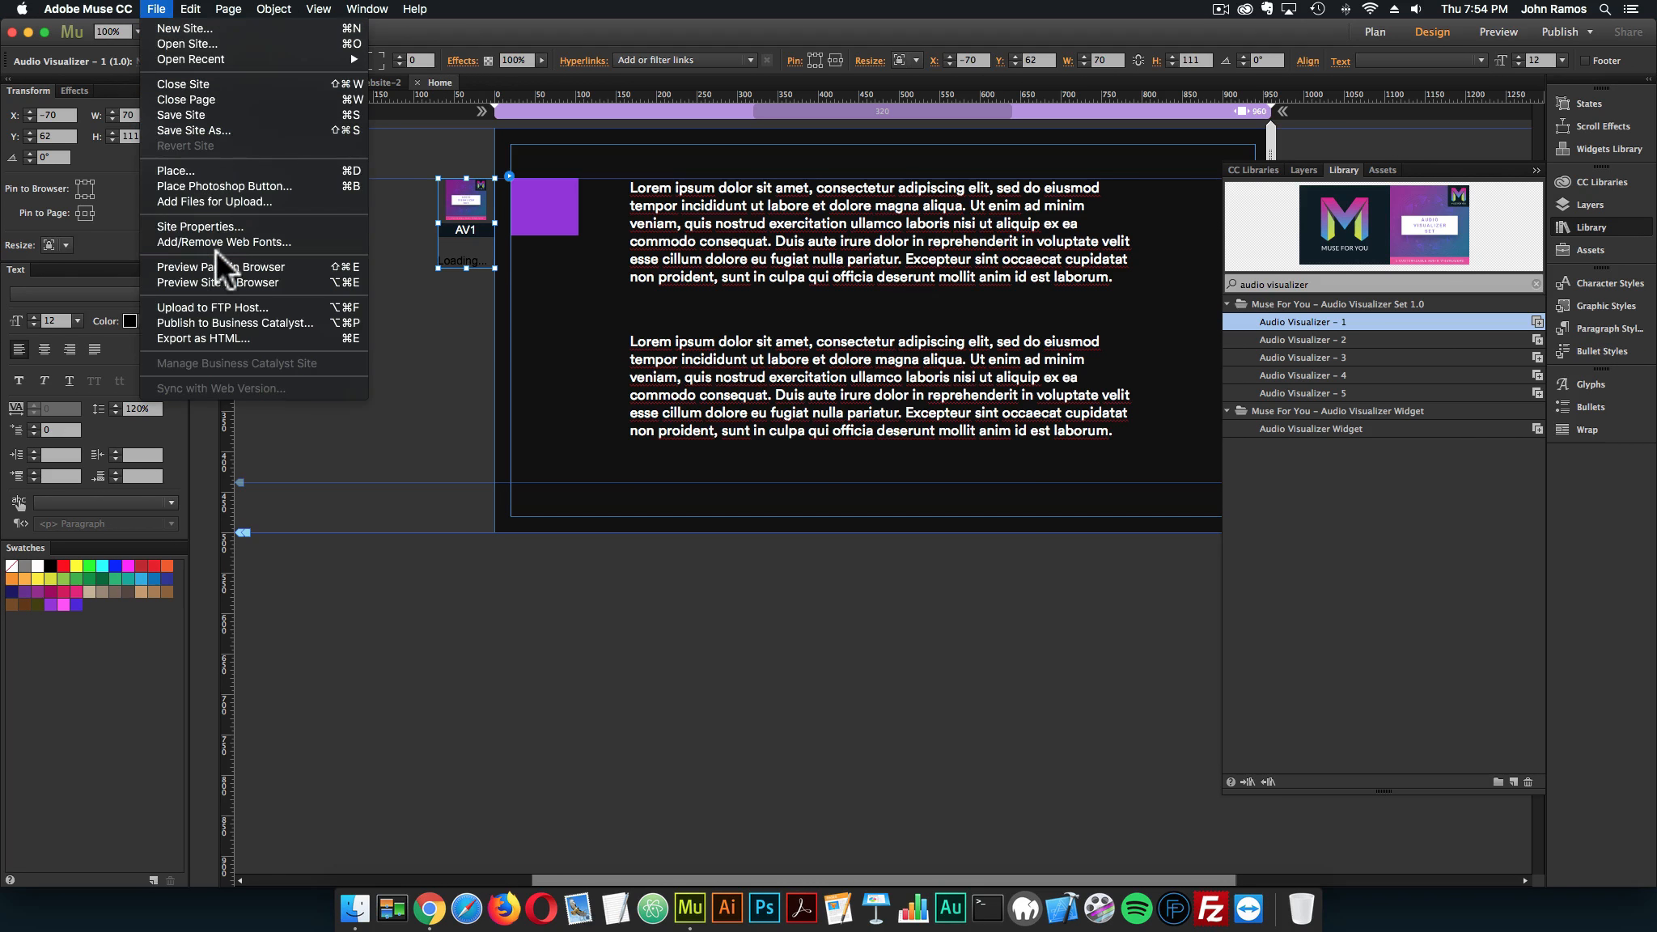
click(215, 261)
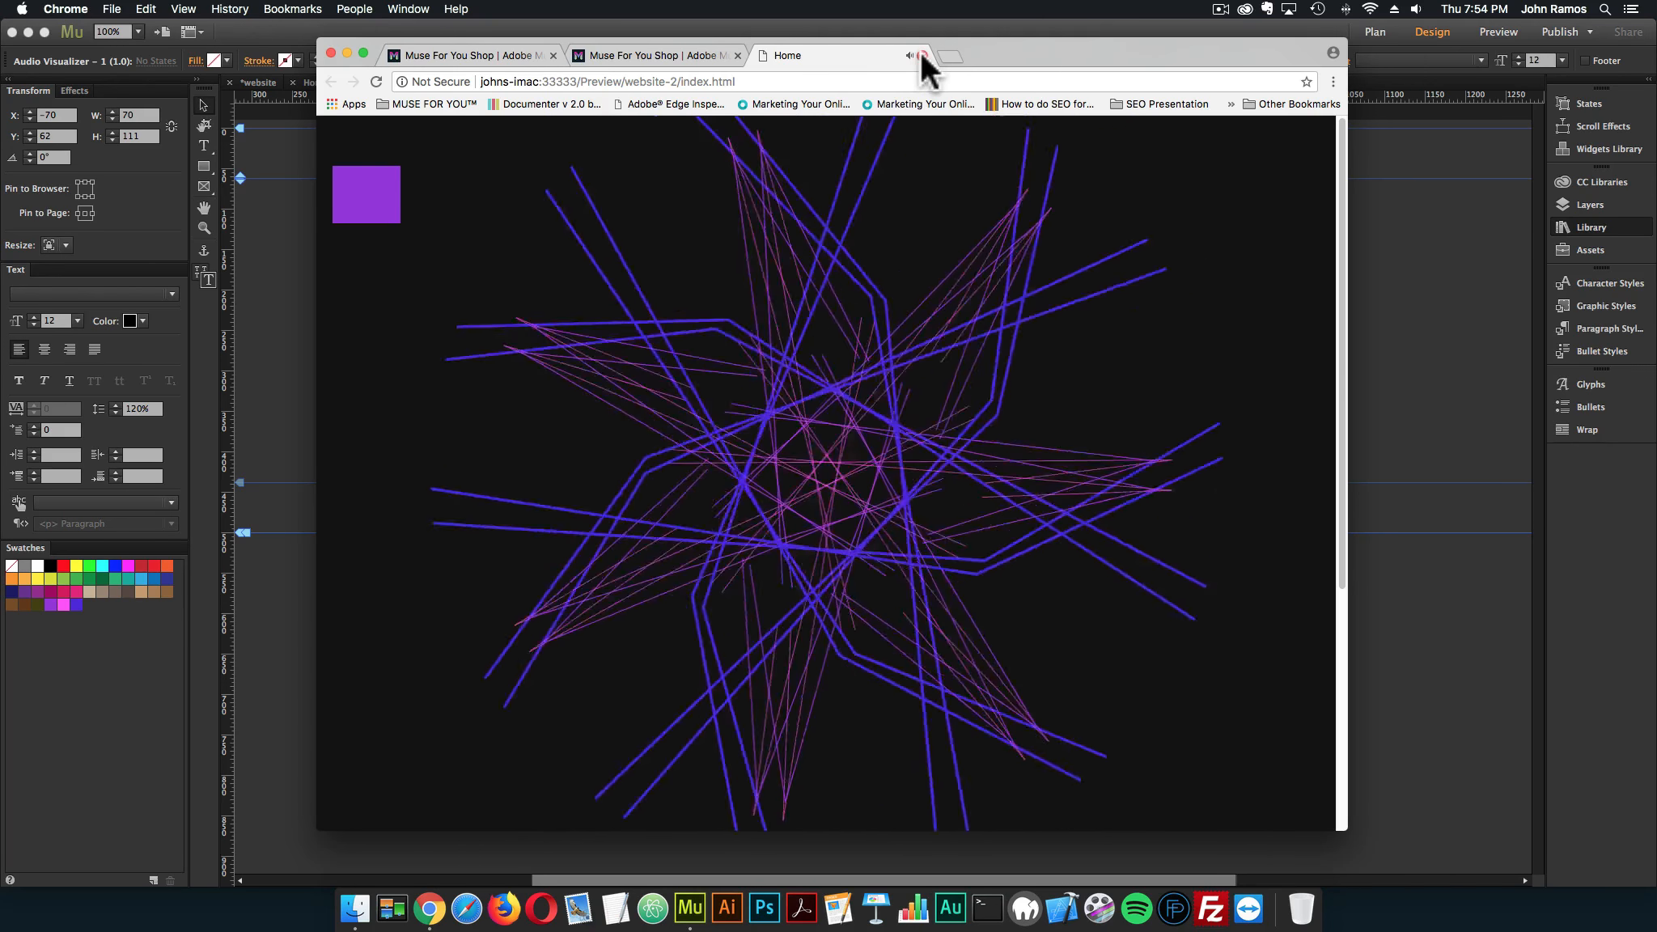
click(923, 55)
click(957, 27)
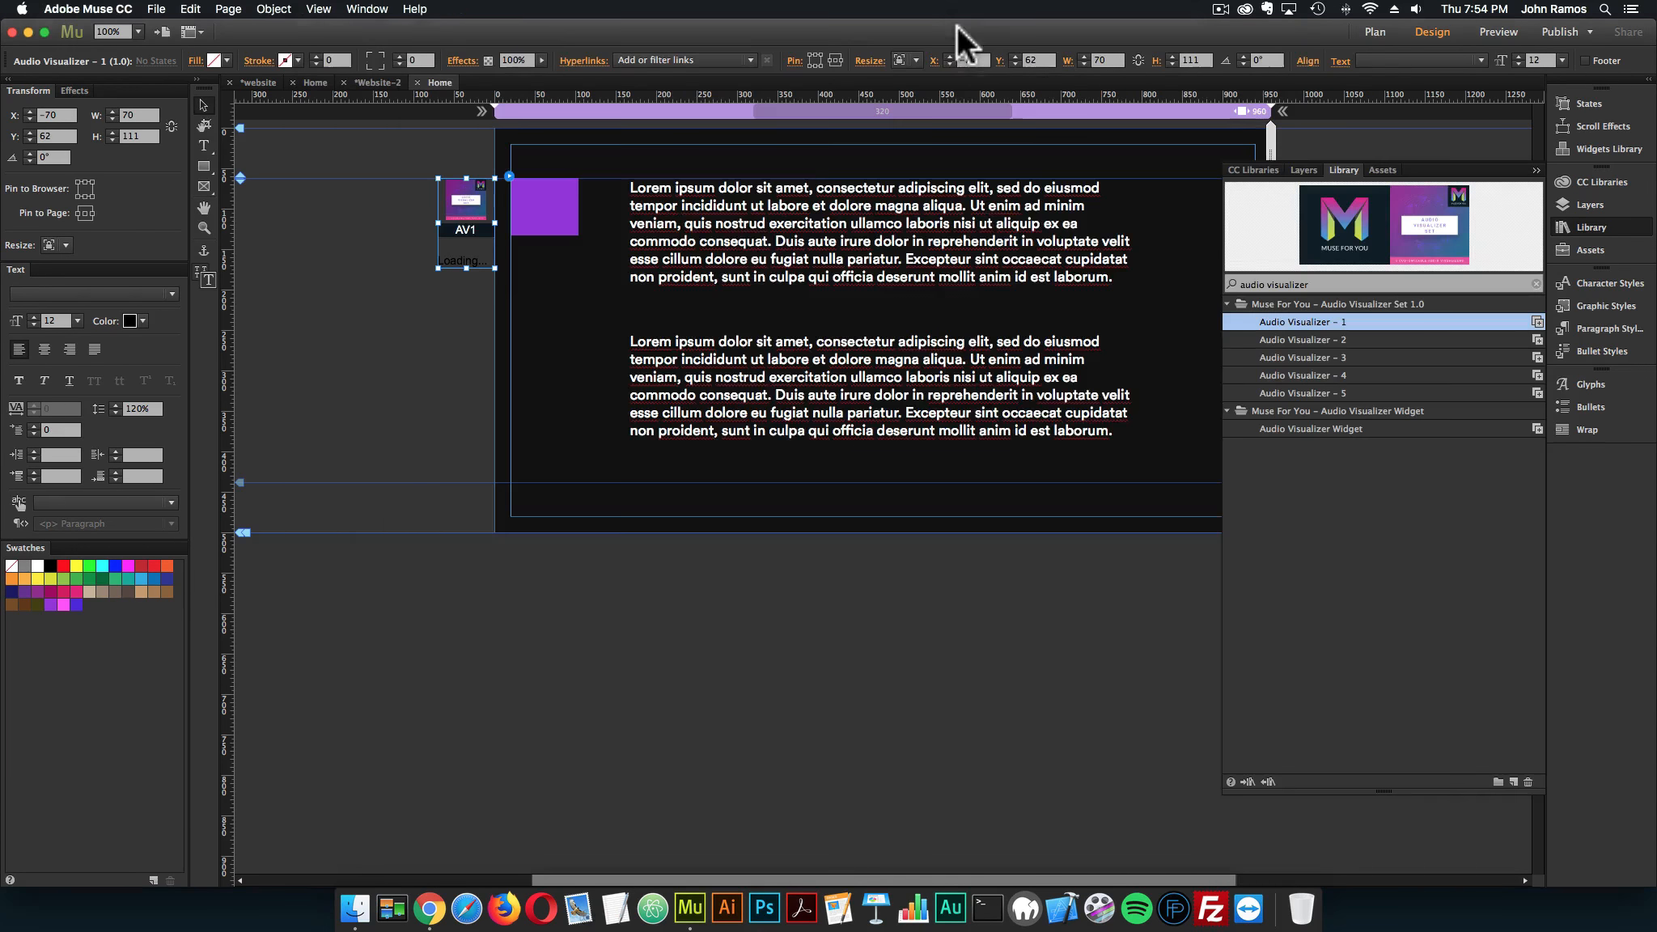
Move both Lorem ipsum paragraphs down the page together to free space above them for a title
click(558, 312)
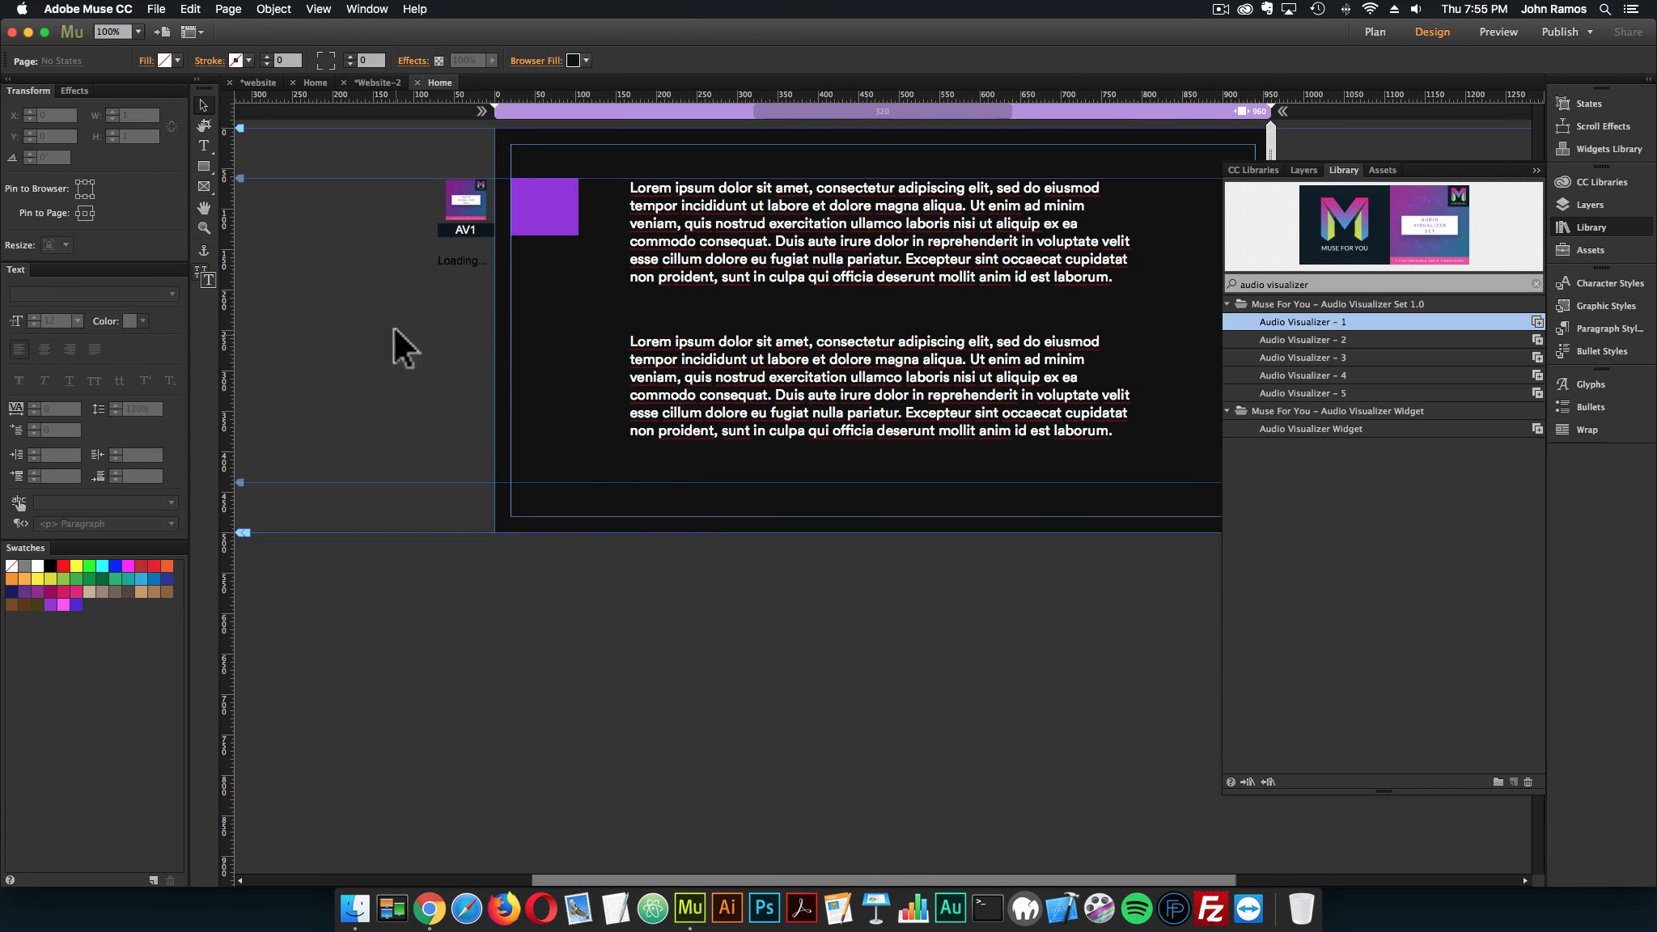
click(722, 261)
shift+click(812, 350)
drag(843, 244, 846, 400)
click(767, 230)
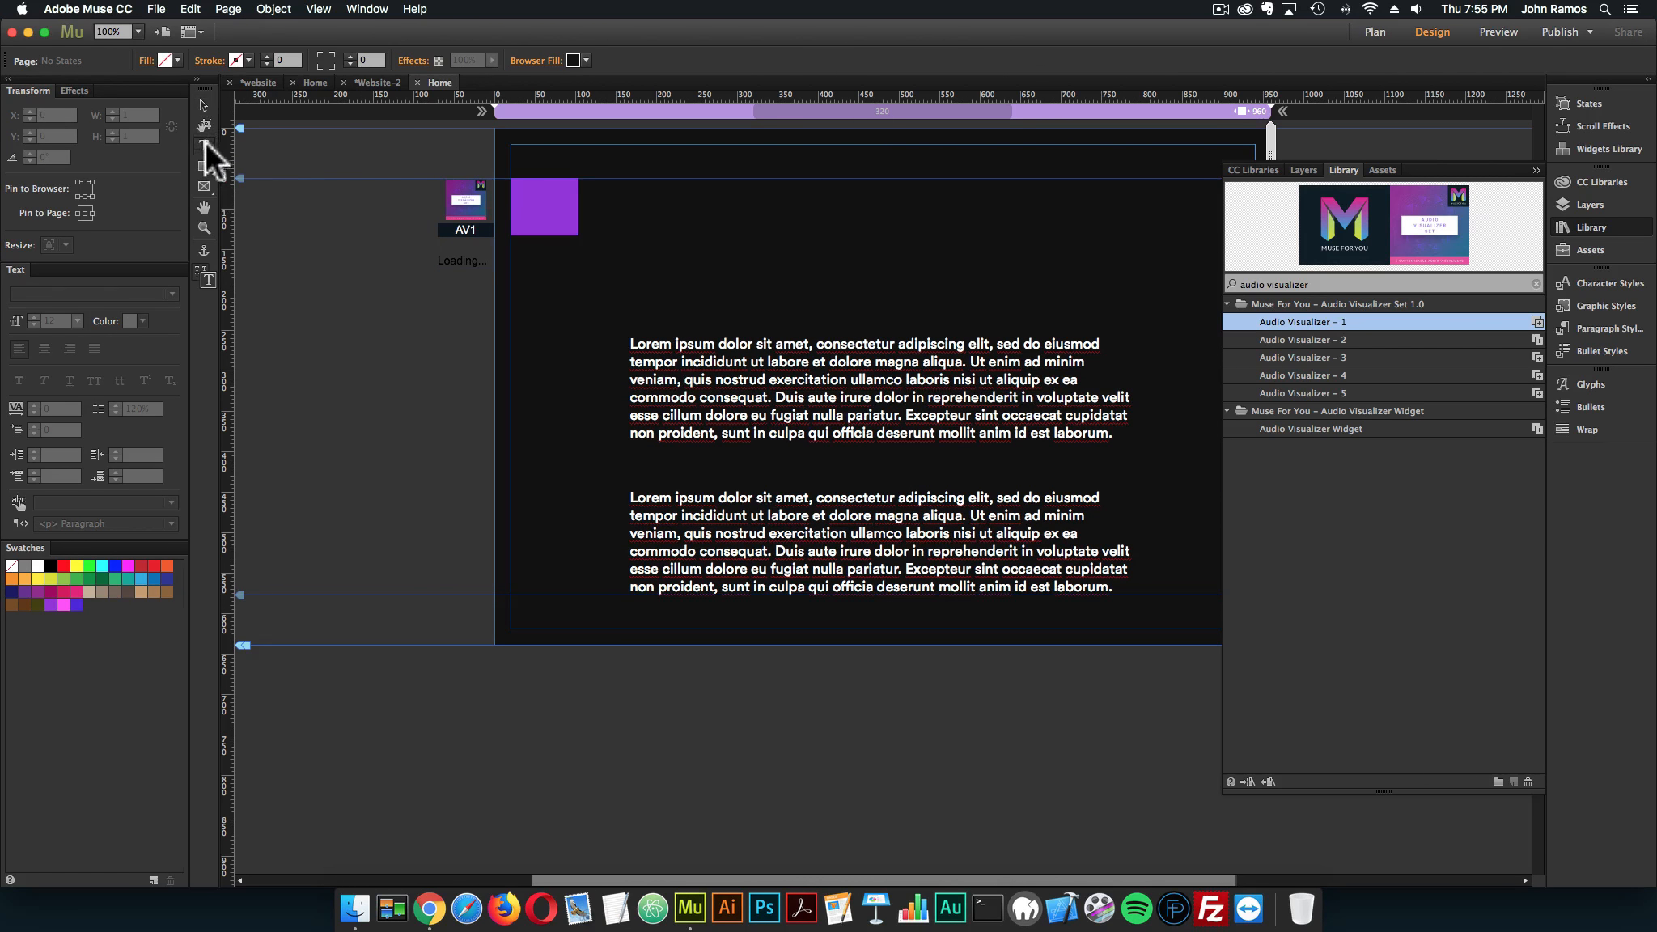
Copy the "Audio Visualizer Set" title from the other site's Home page and place it at the top of this page
drag(682, 145, 1124, 207)
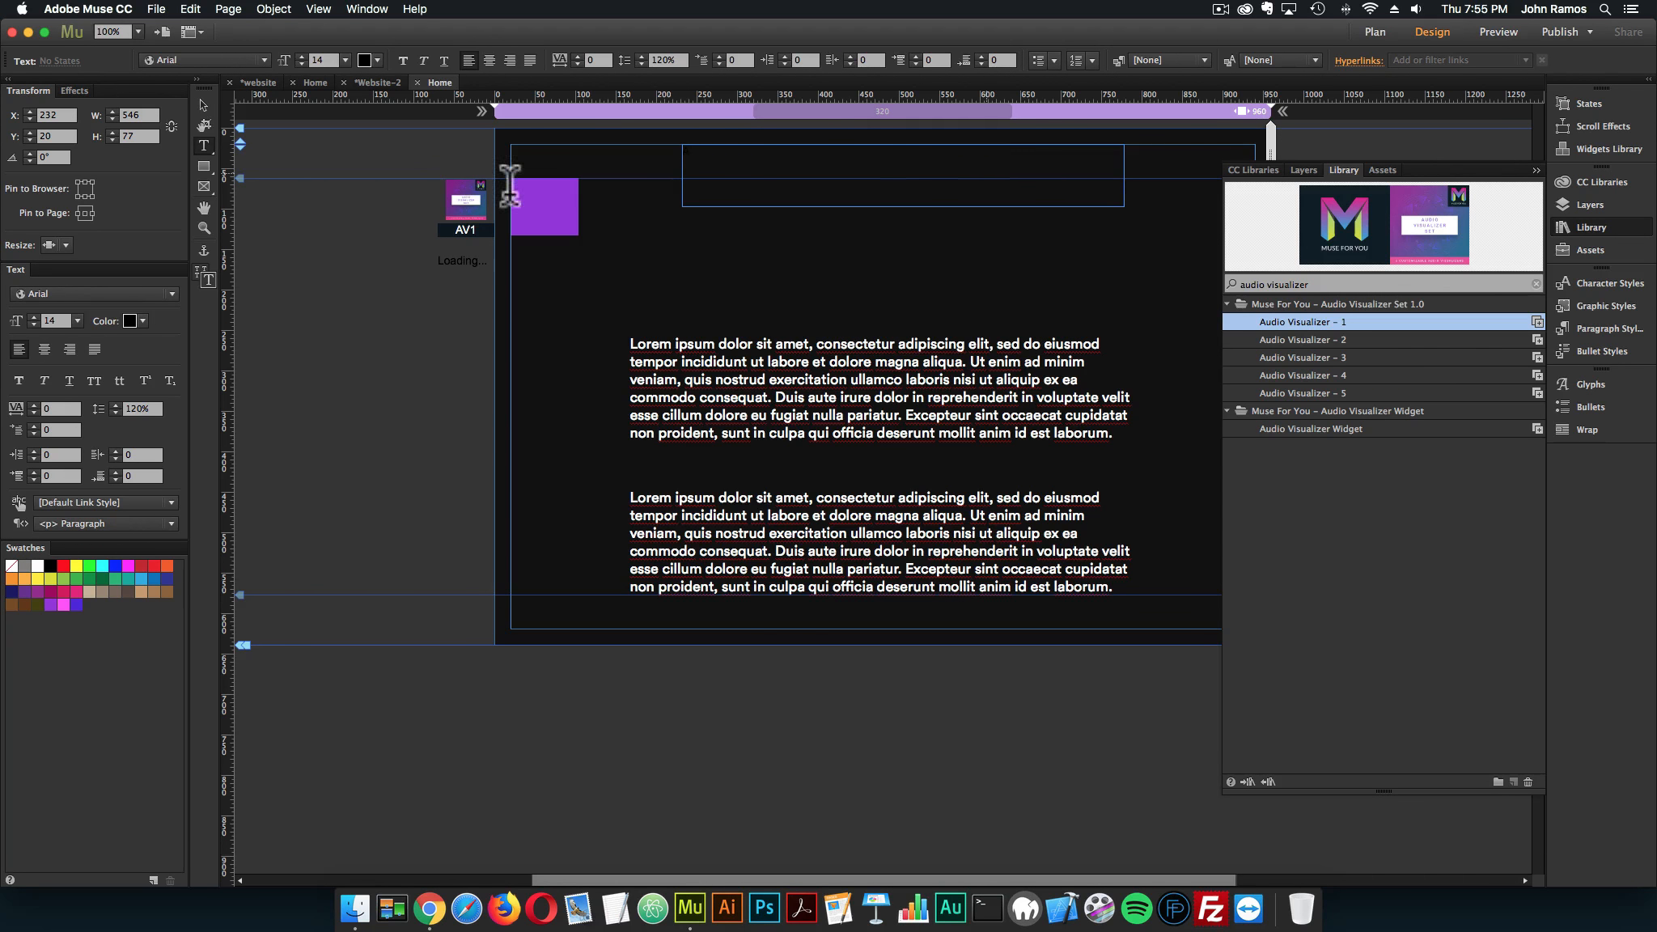
key(Escape)
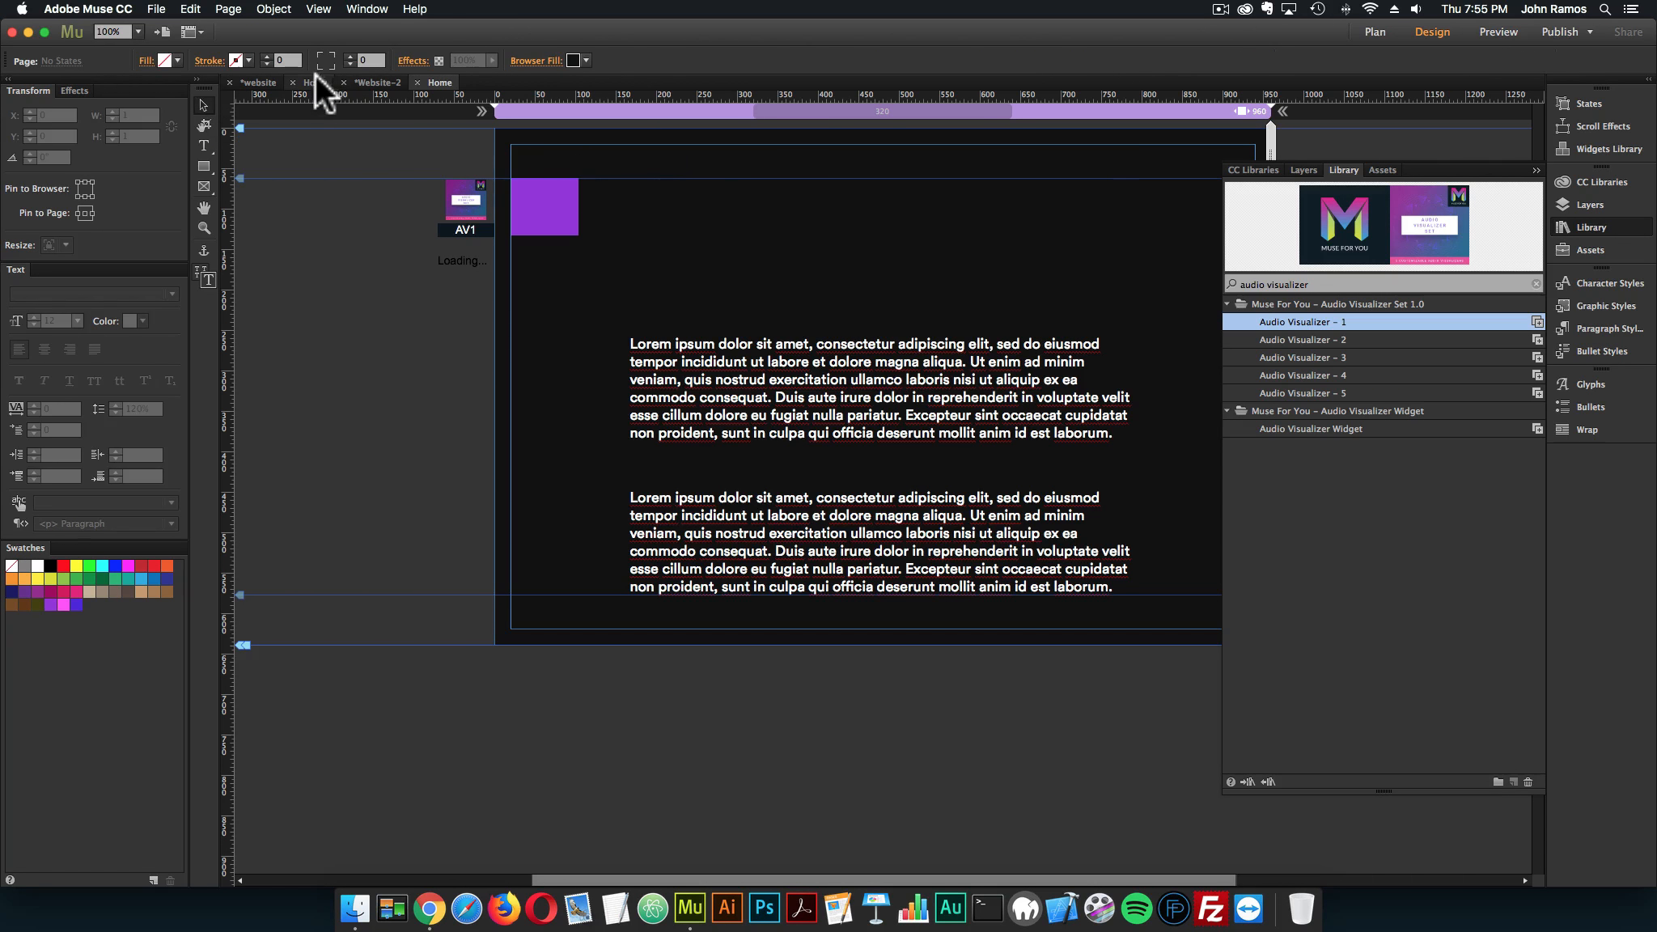
click(316, 82)
click(738, 166)
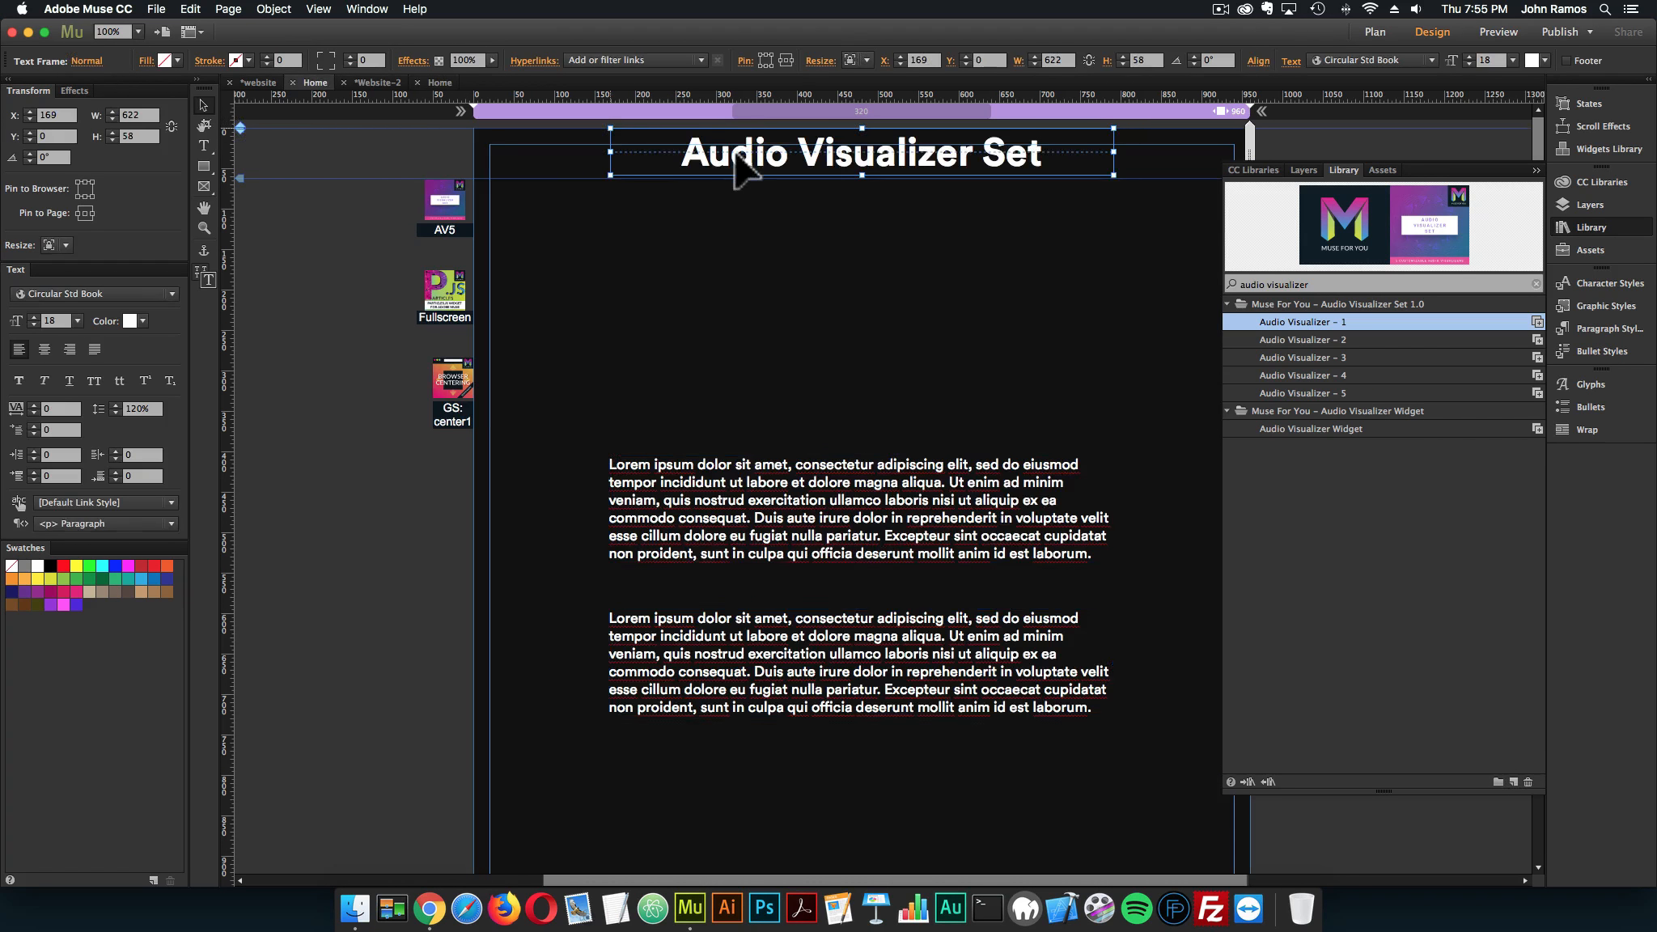
click(441, 82)
key(cmd+v)
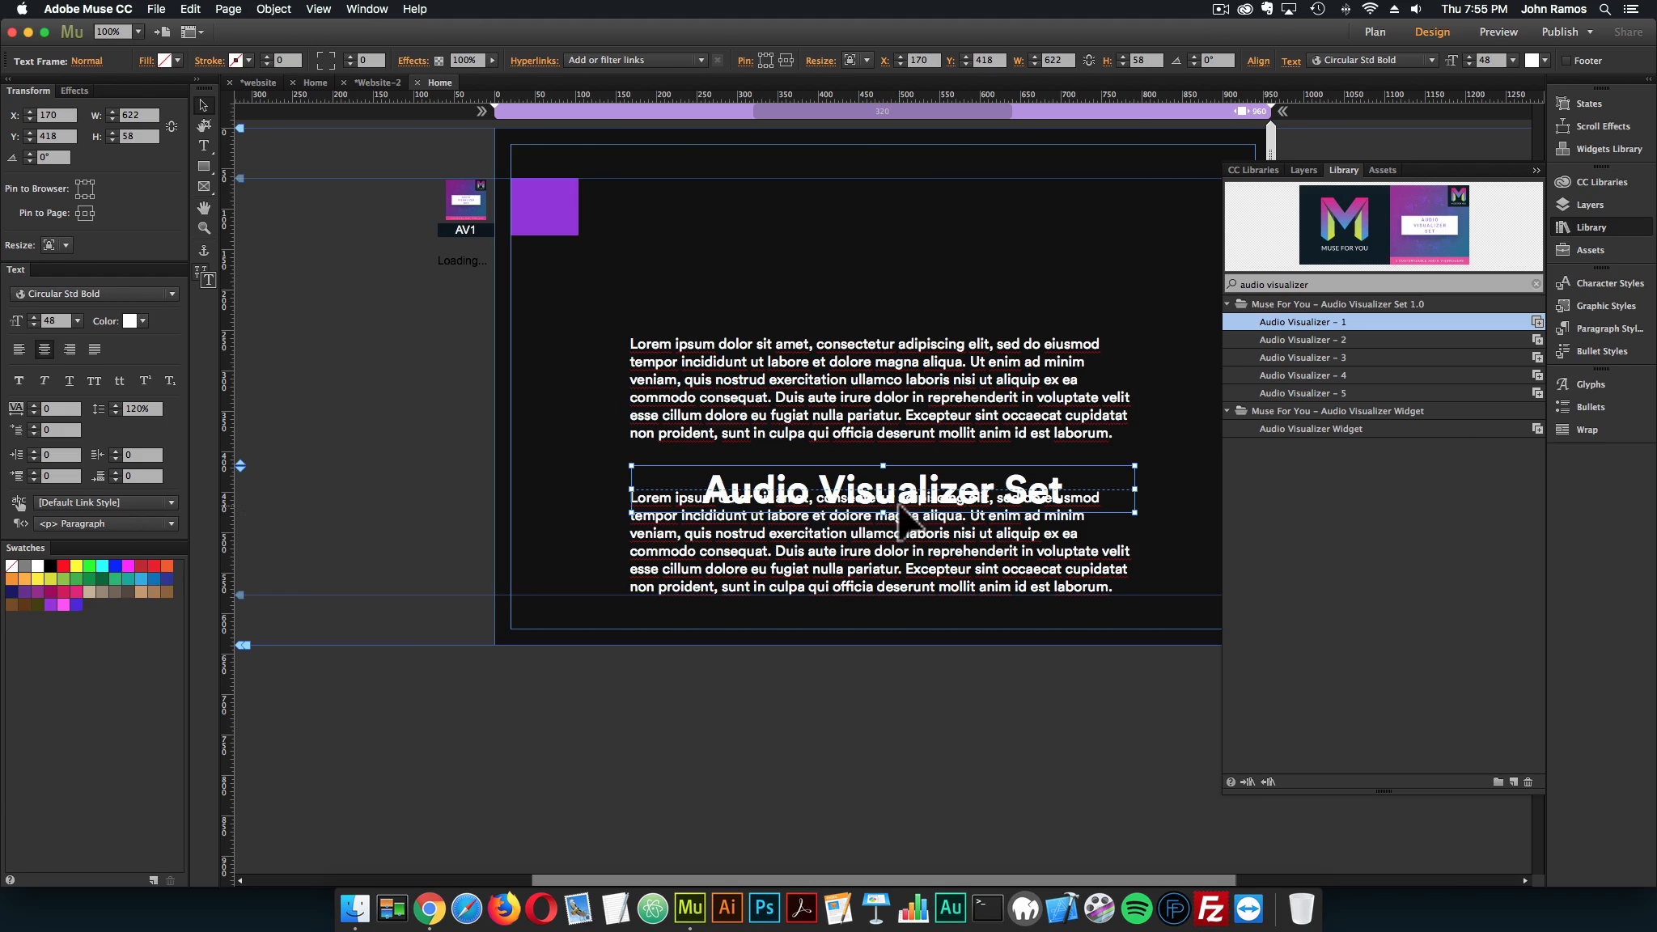
drag(898, 505, 898, 165)
Center the "Audio Visualizer Set" title horizontally on the page
click(1261, 60)
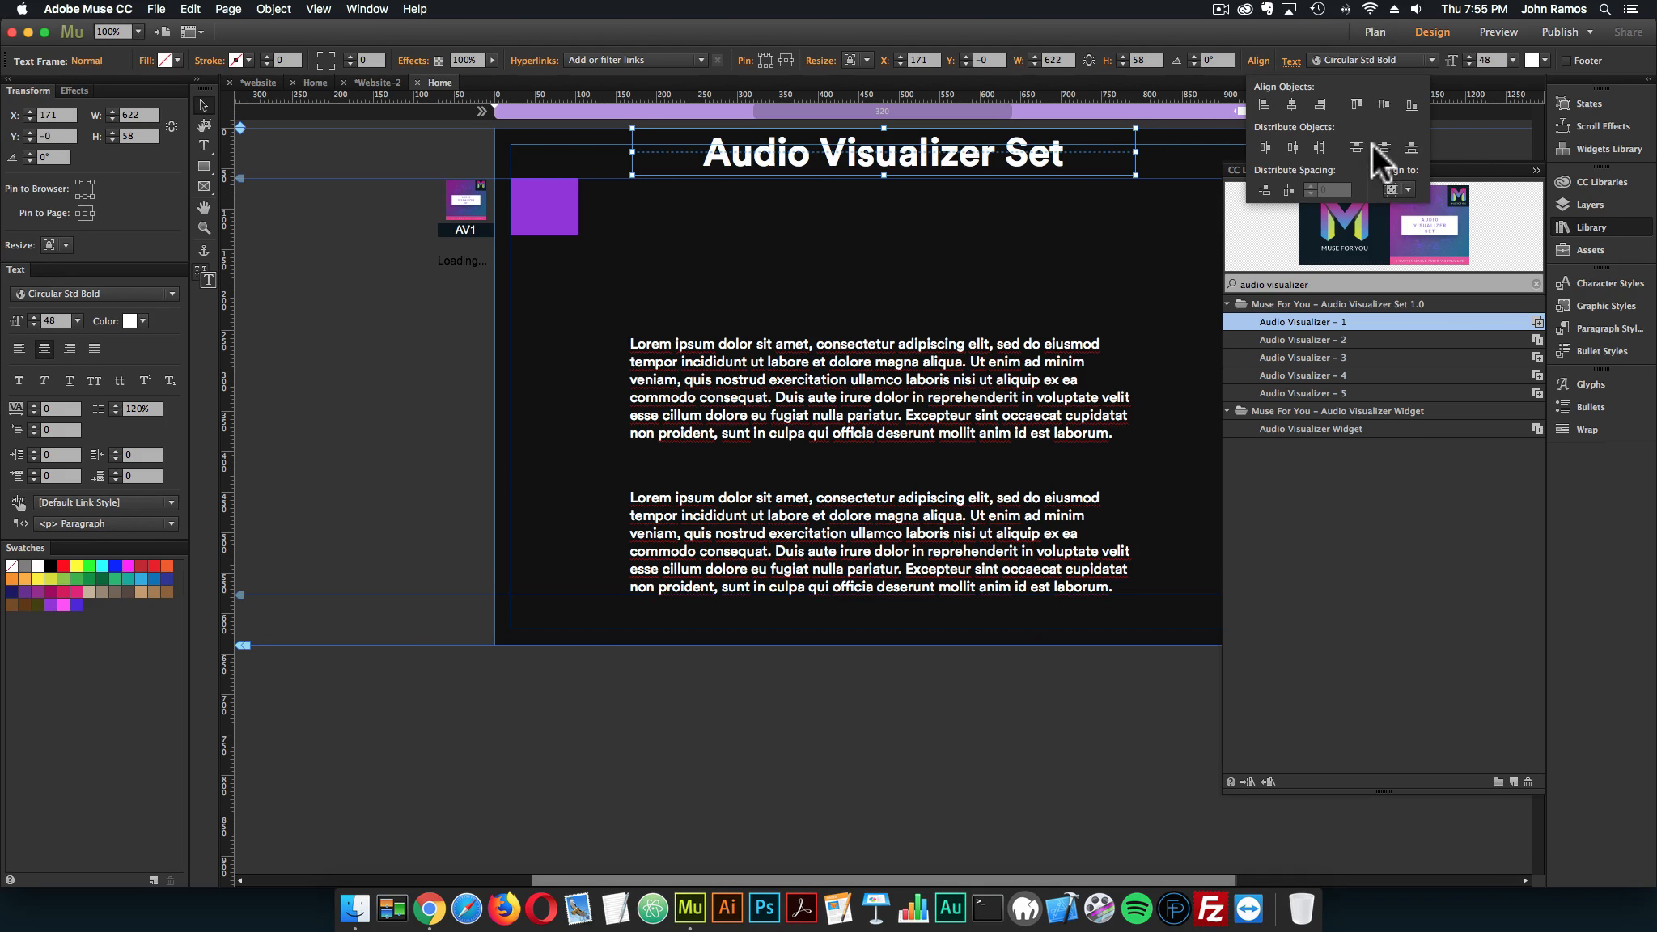
click(1391, 190)
click(1406, 227)
click(1295, 106)
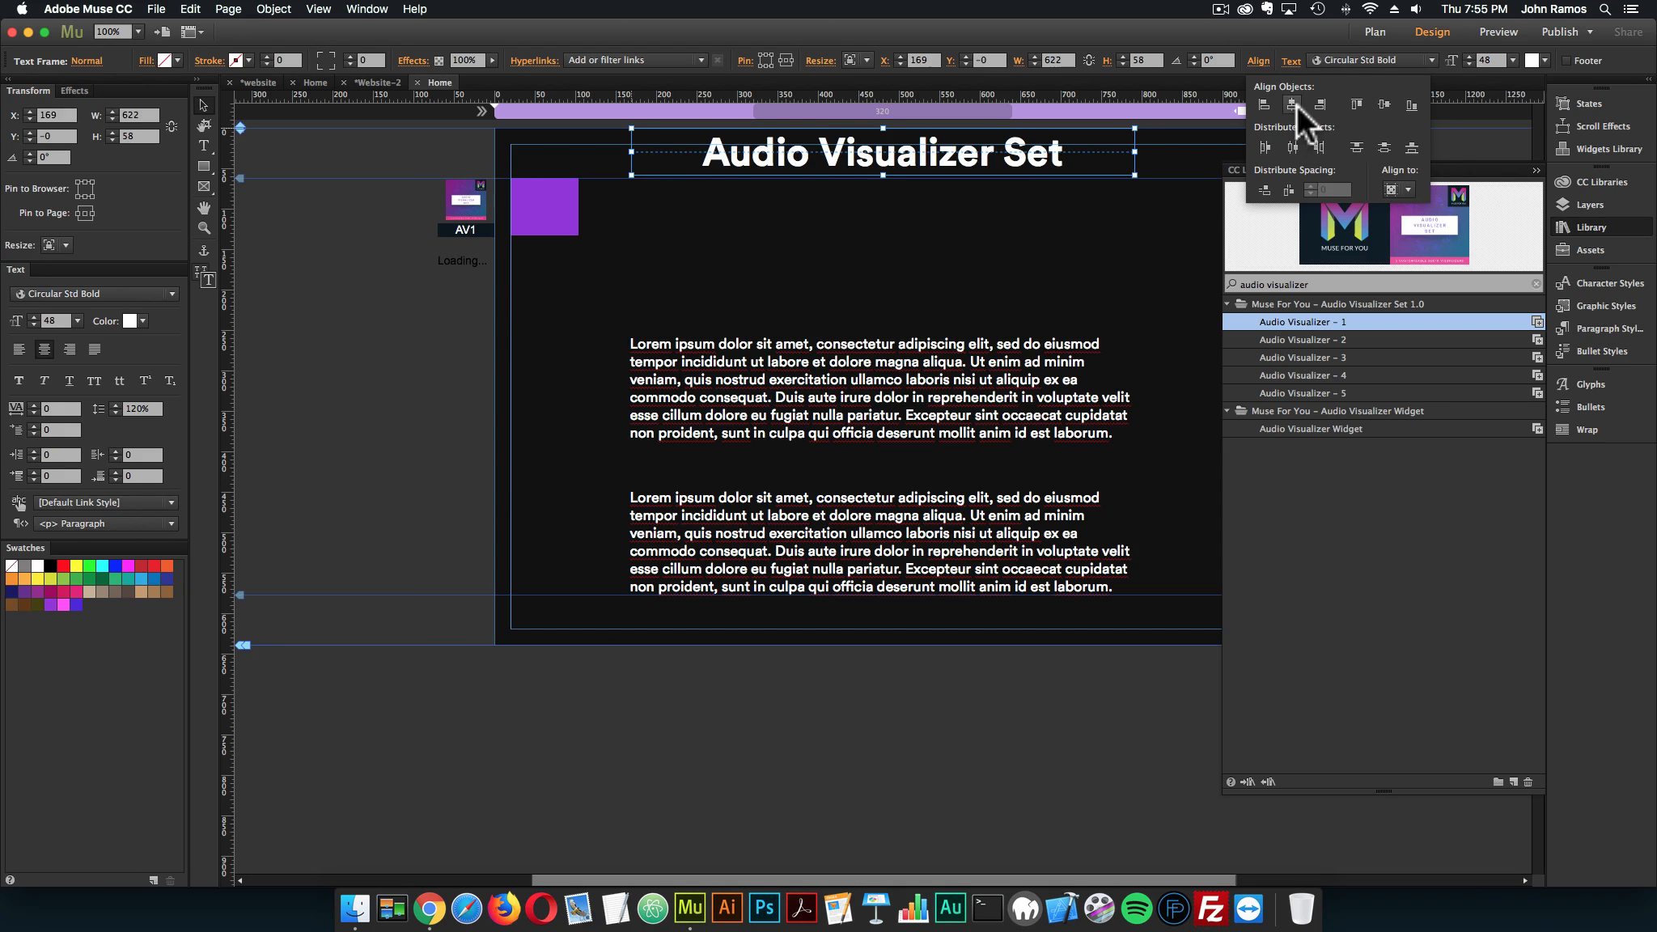
click(1116, 306)
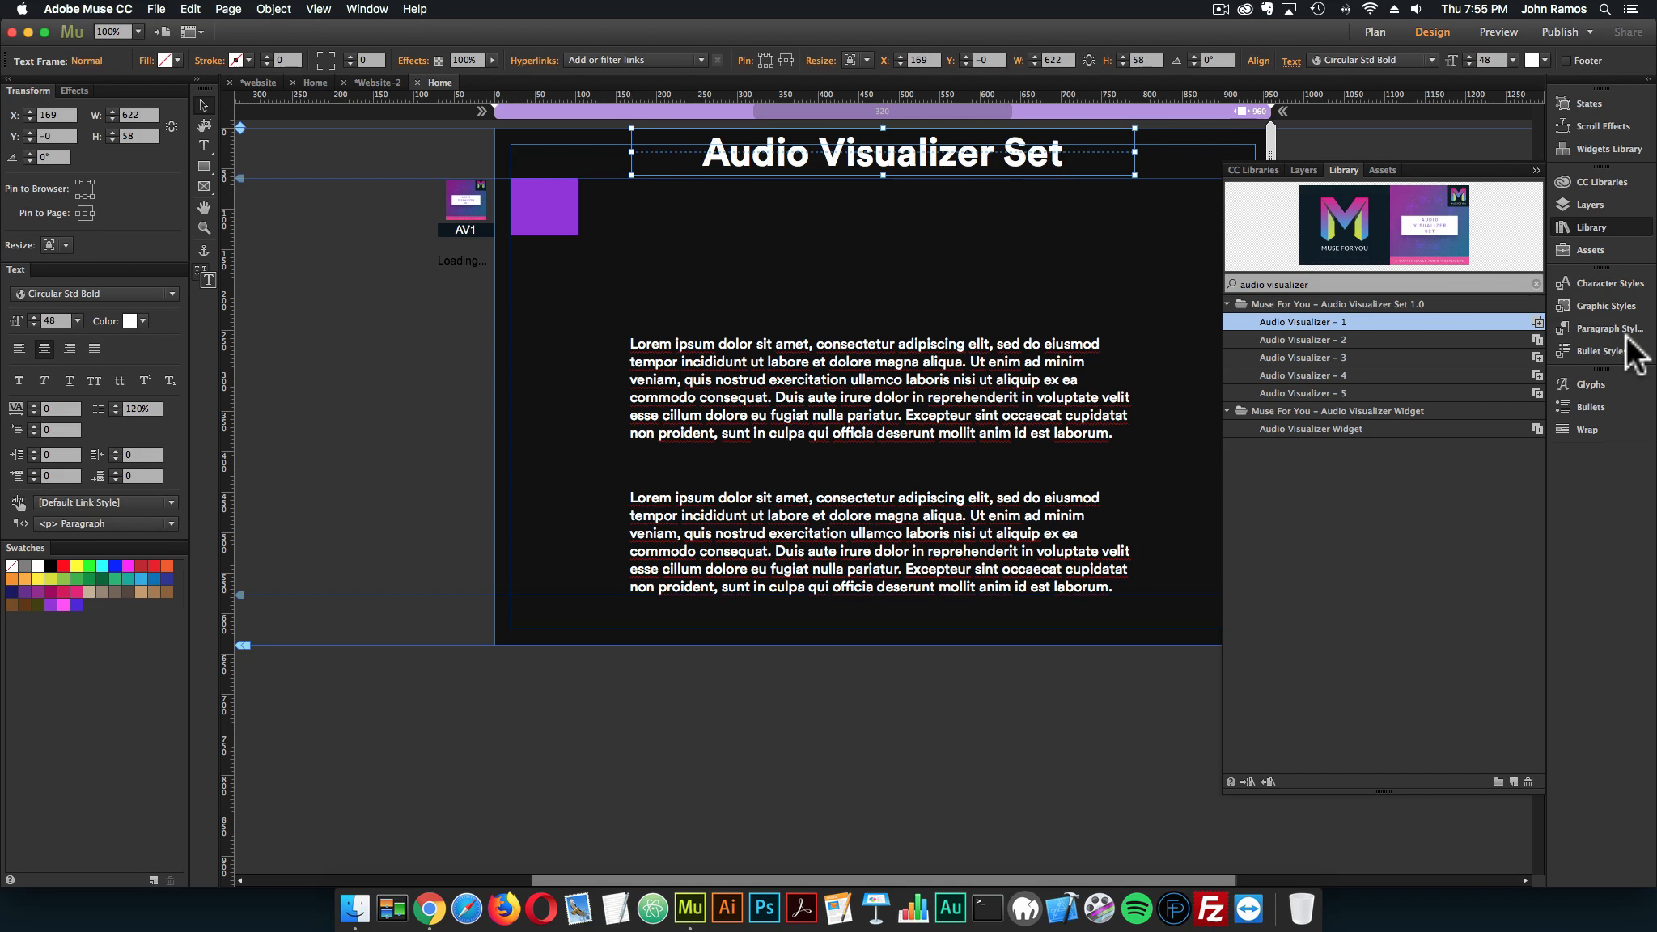
Find the Browser Centering Widget in the library and place it outside the page's left edge, below the Audio Visualizer widget
click(1617, 311)
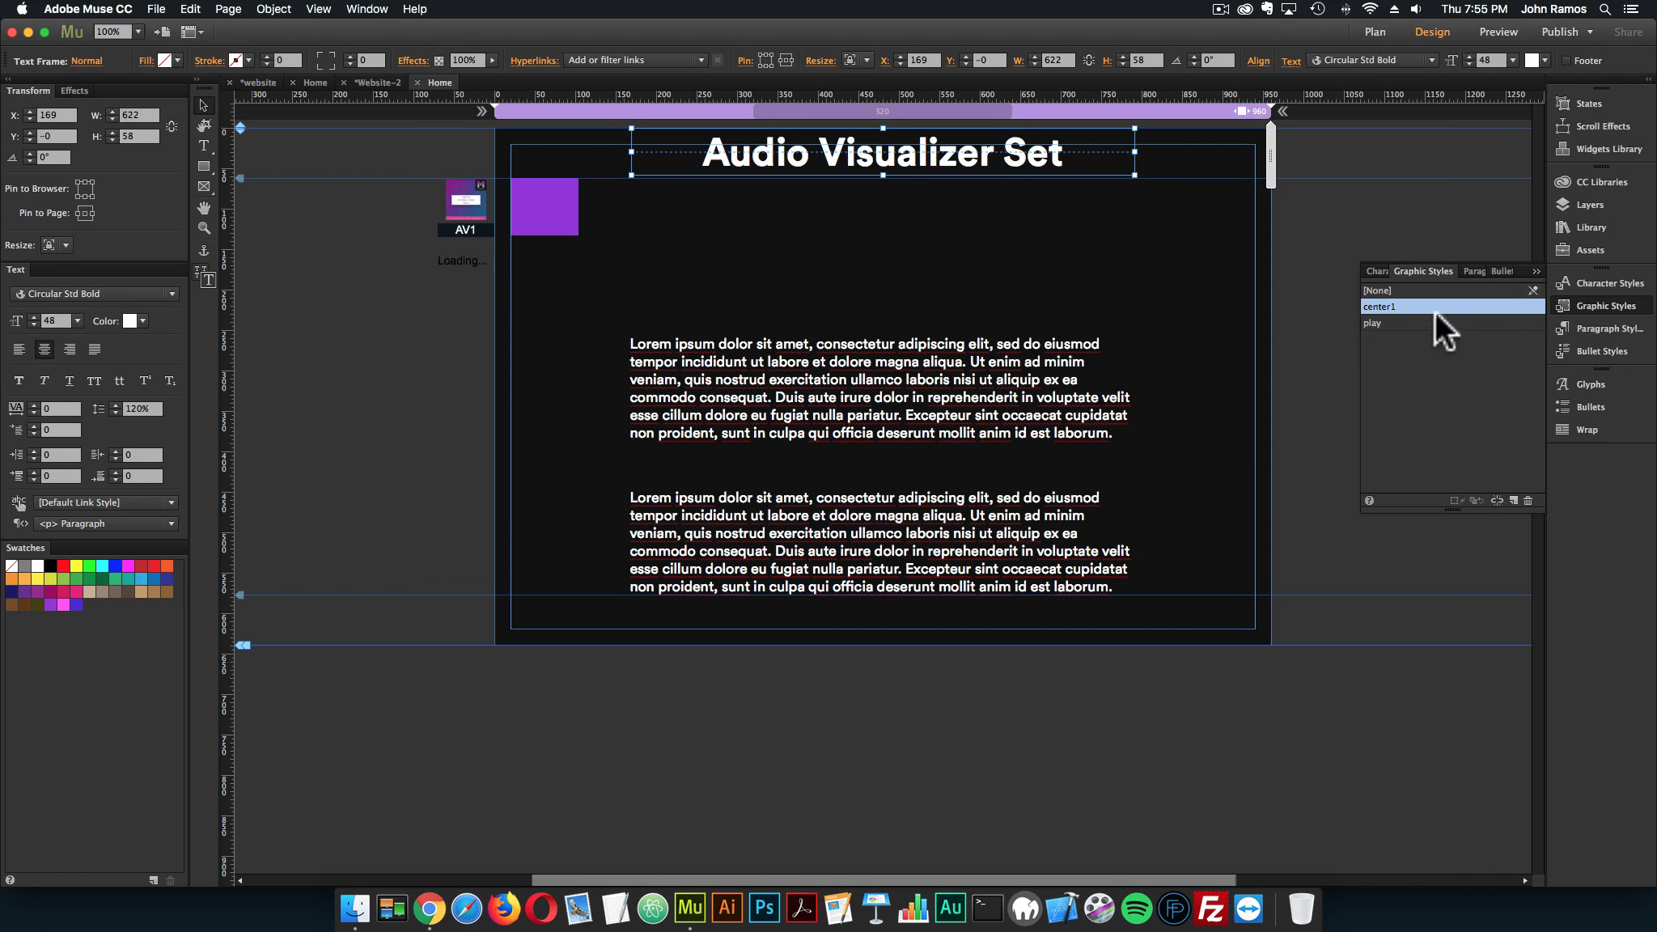
mouse_move(1438, 314)
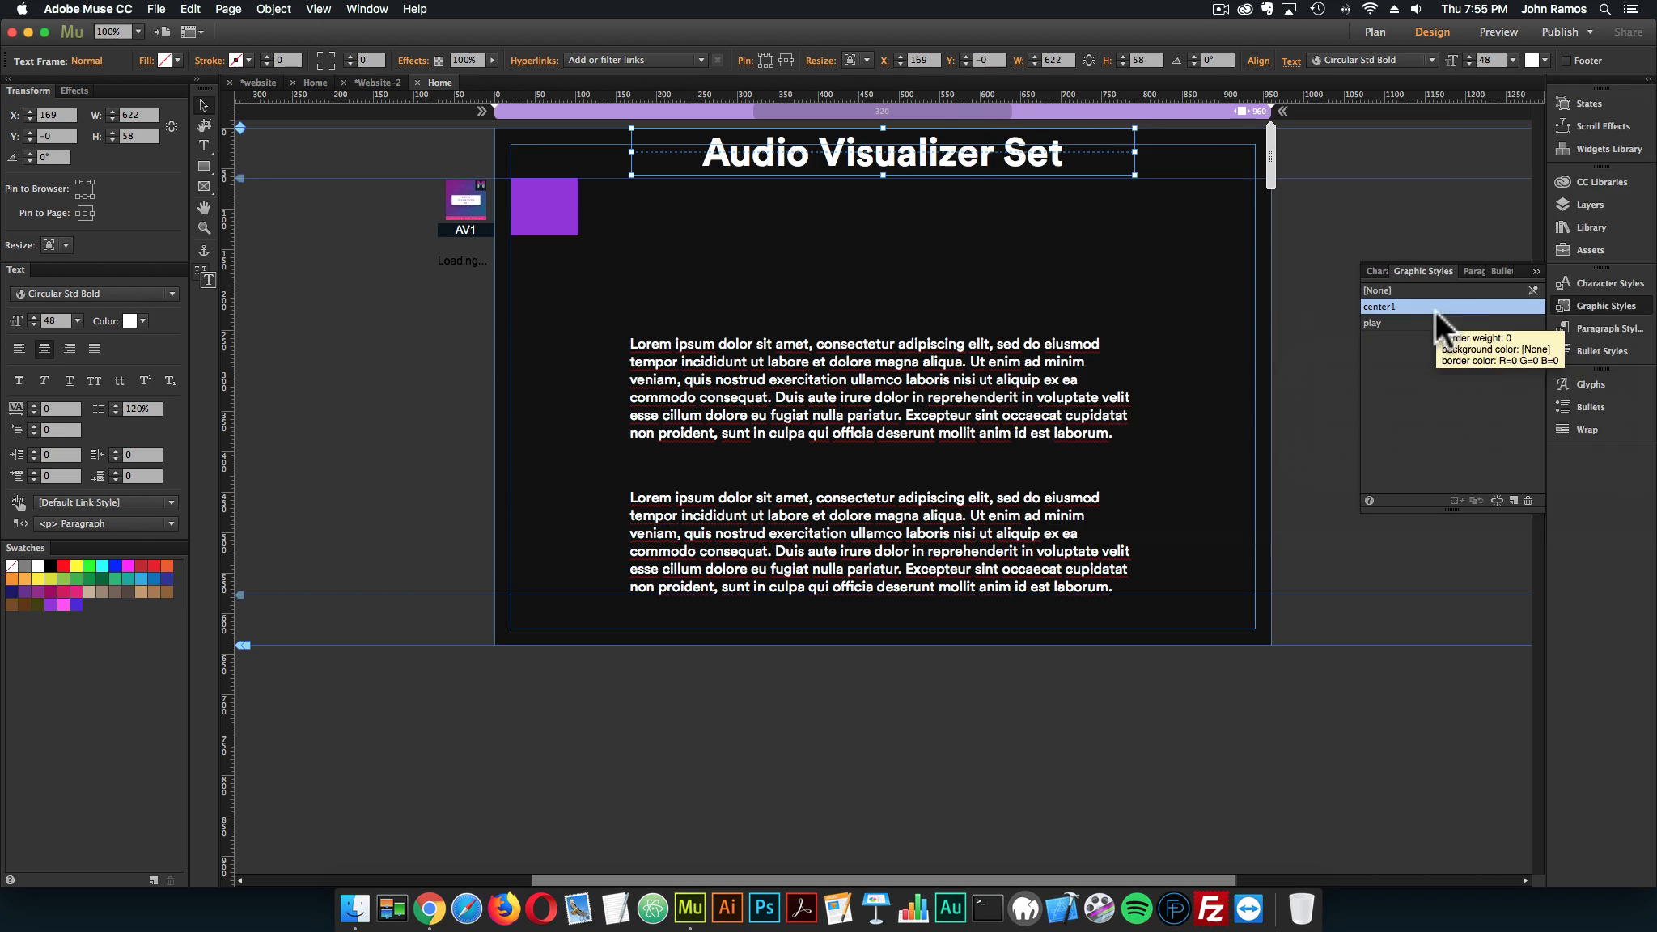
click(1607, 300)
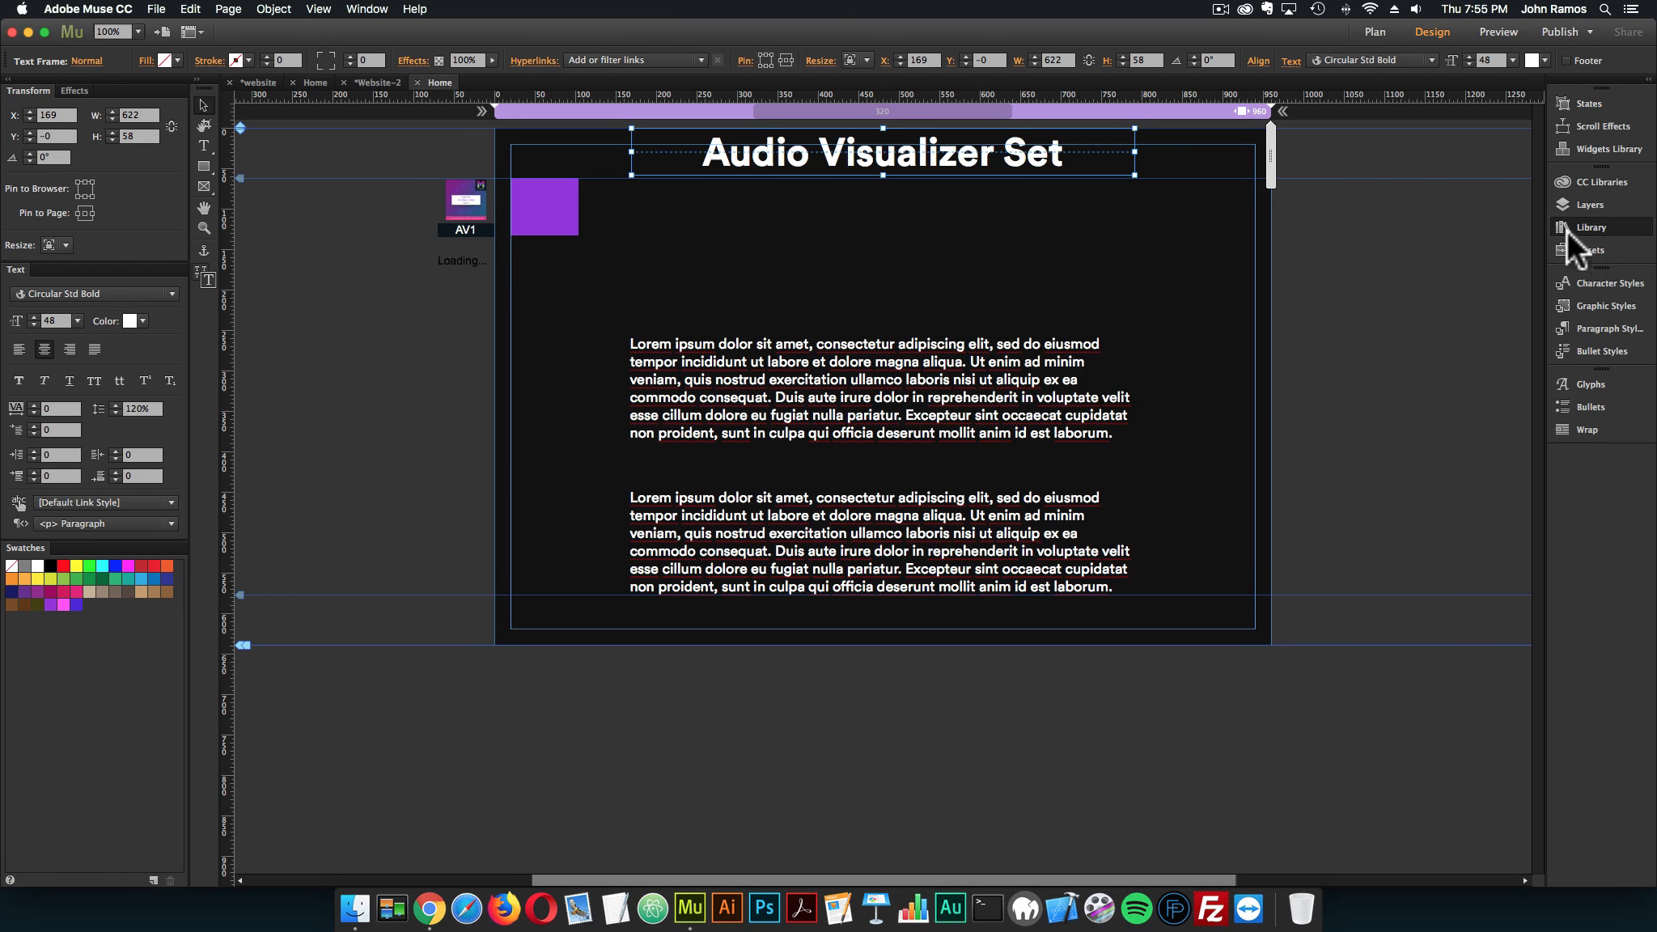
text(b)
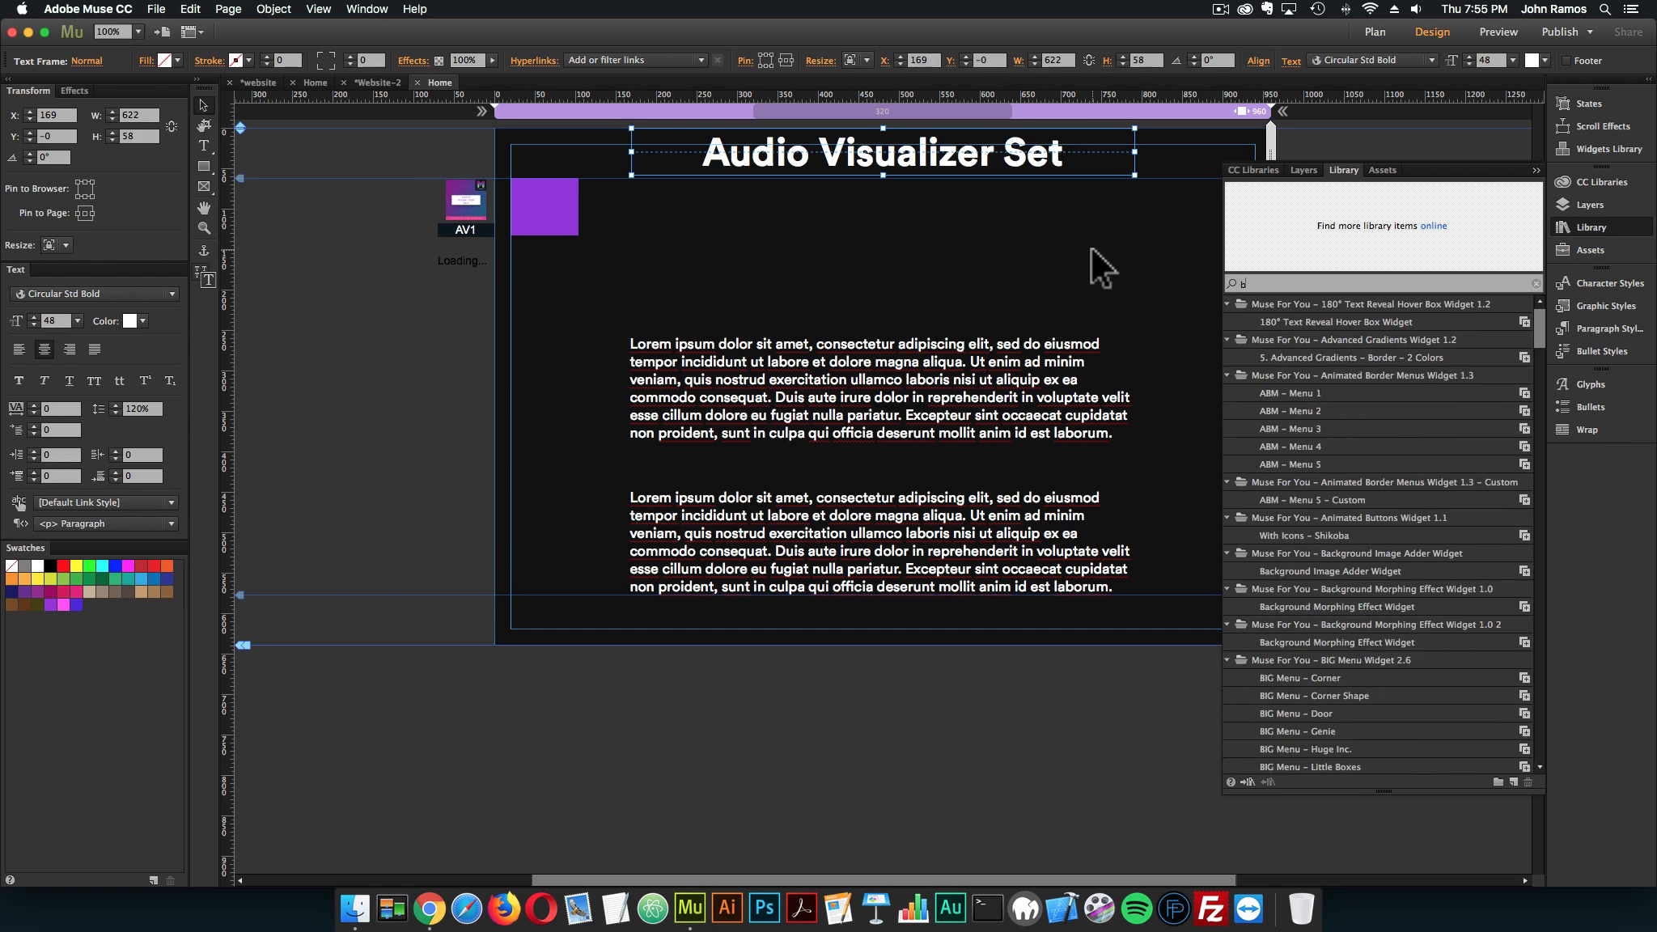
text(rowser centering)
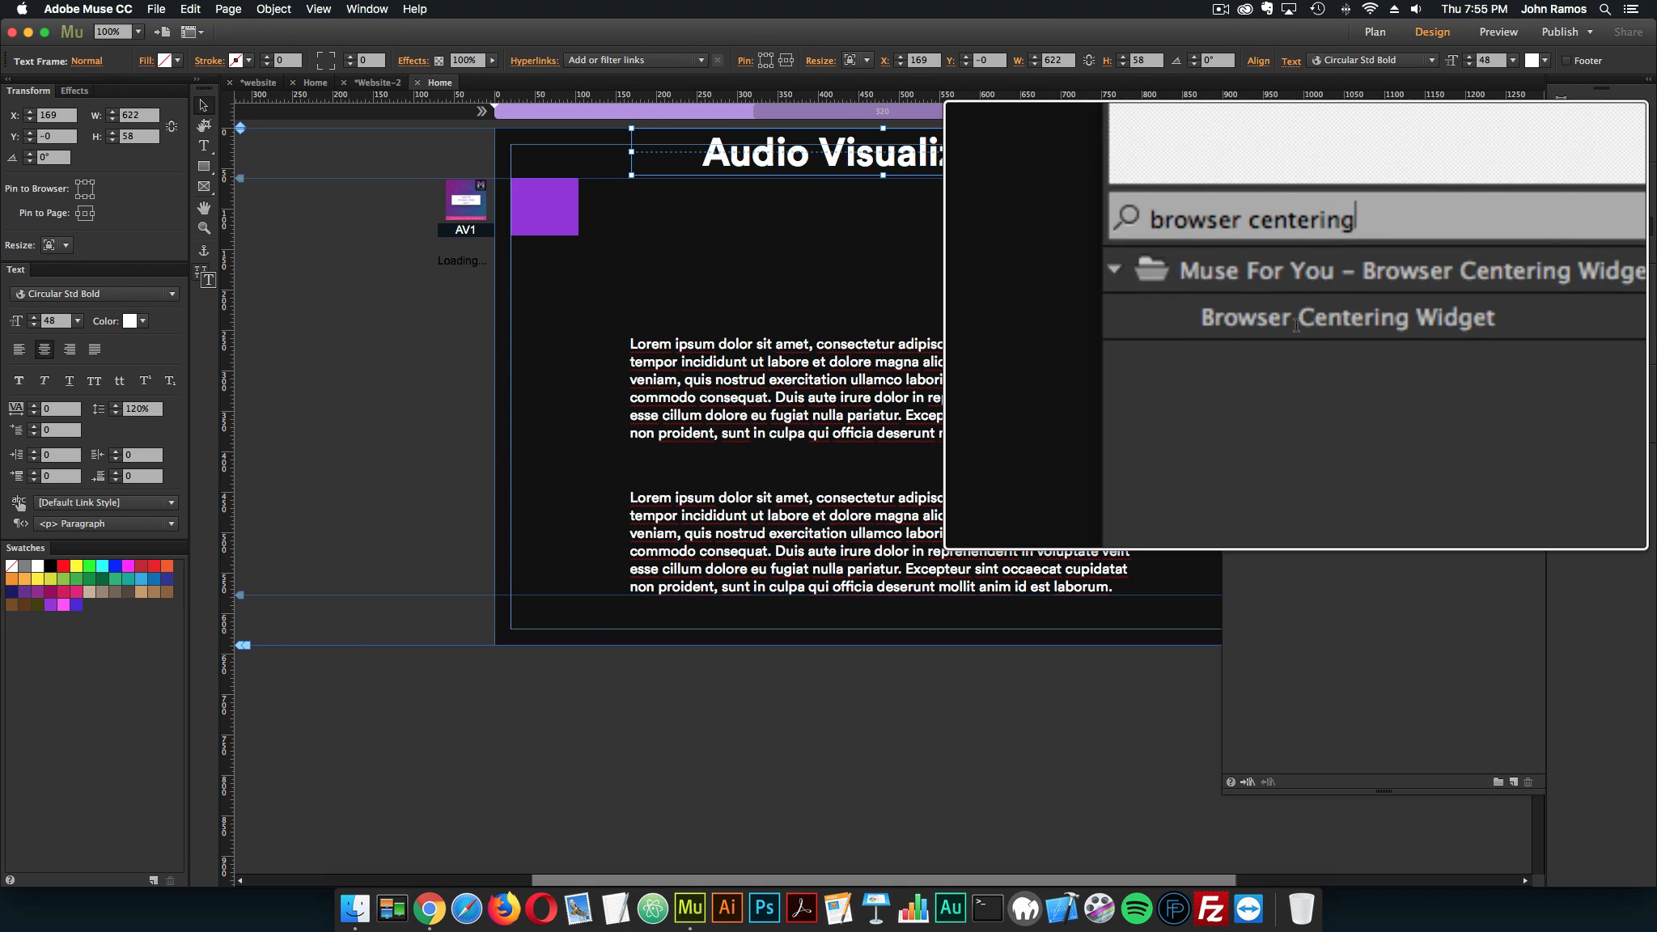
drag(1289, 322, 479, 324)
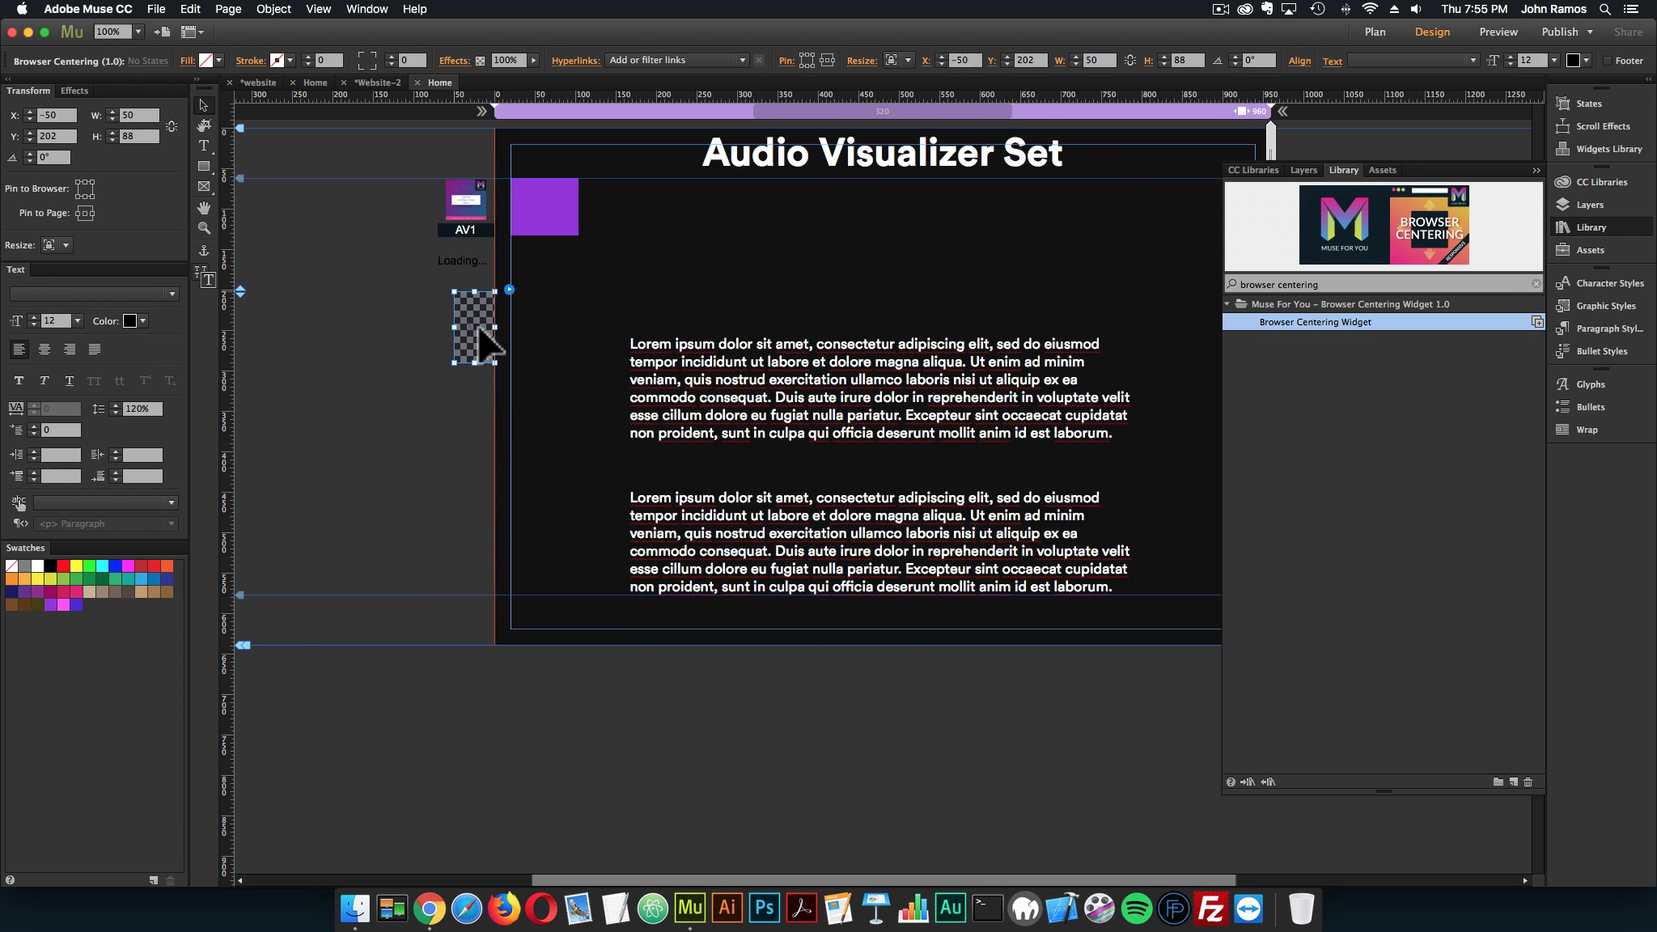
click(377, 326)
click(471, 327)
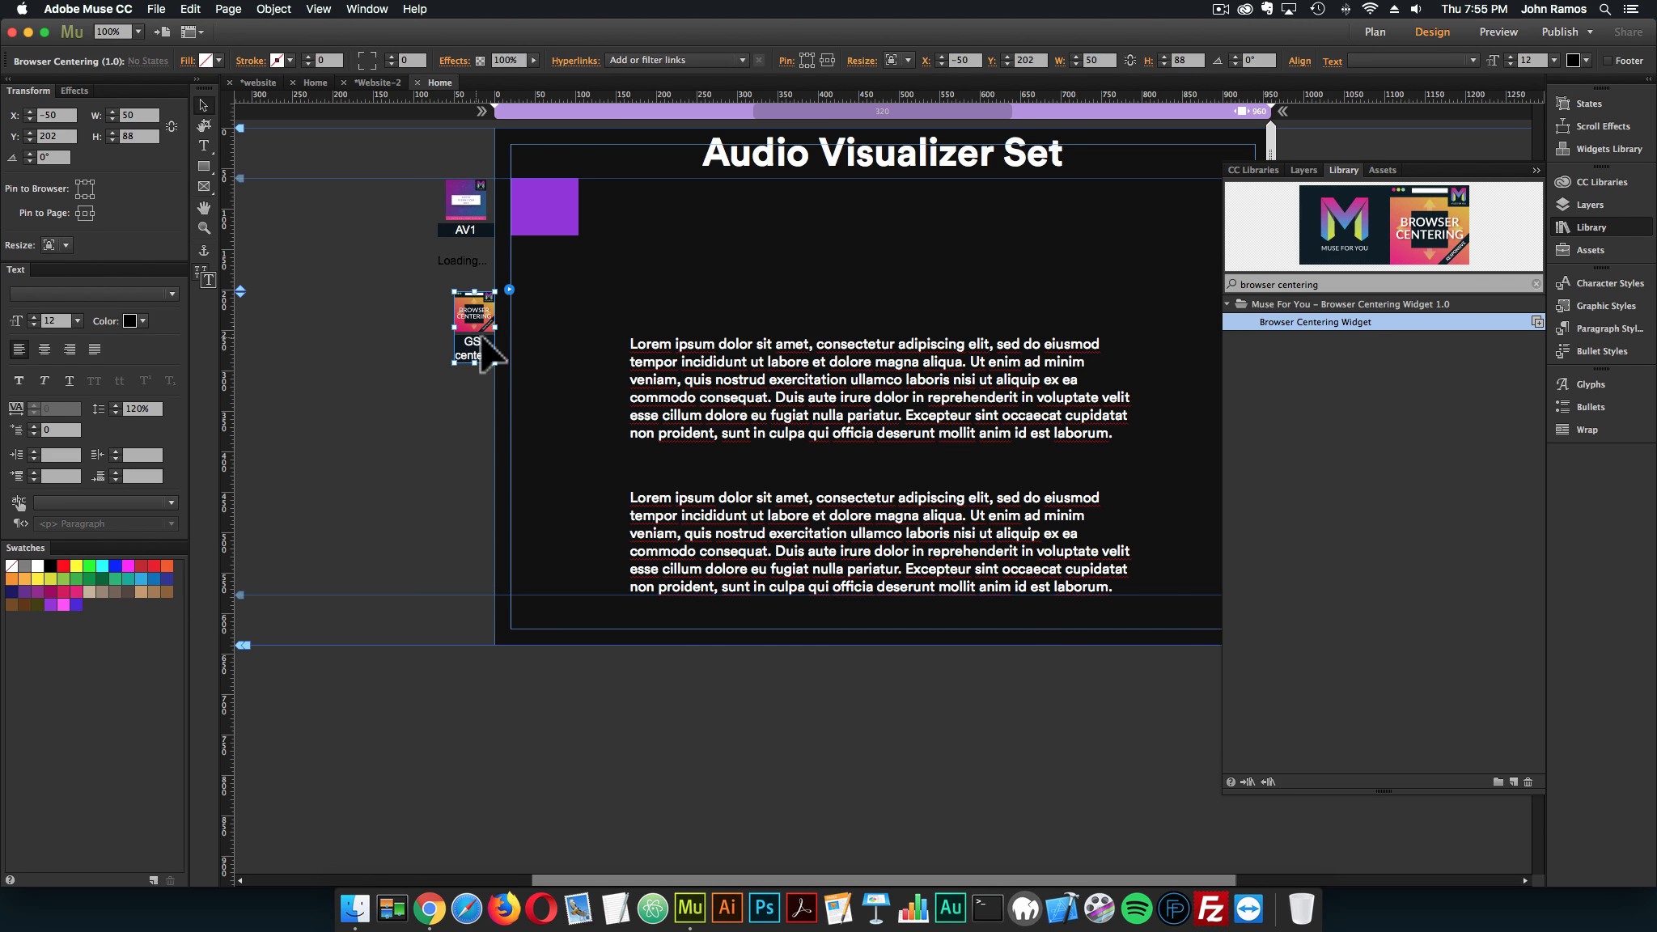
Check the title's center1 graphic style and preview the page in the browser, viewing it down to the paragraphs and back
click(902, 152)
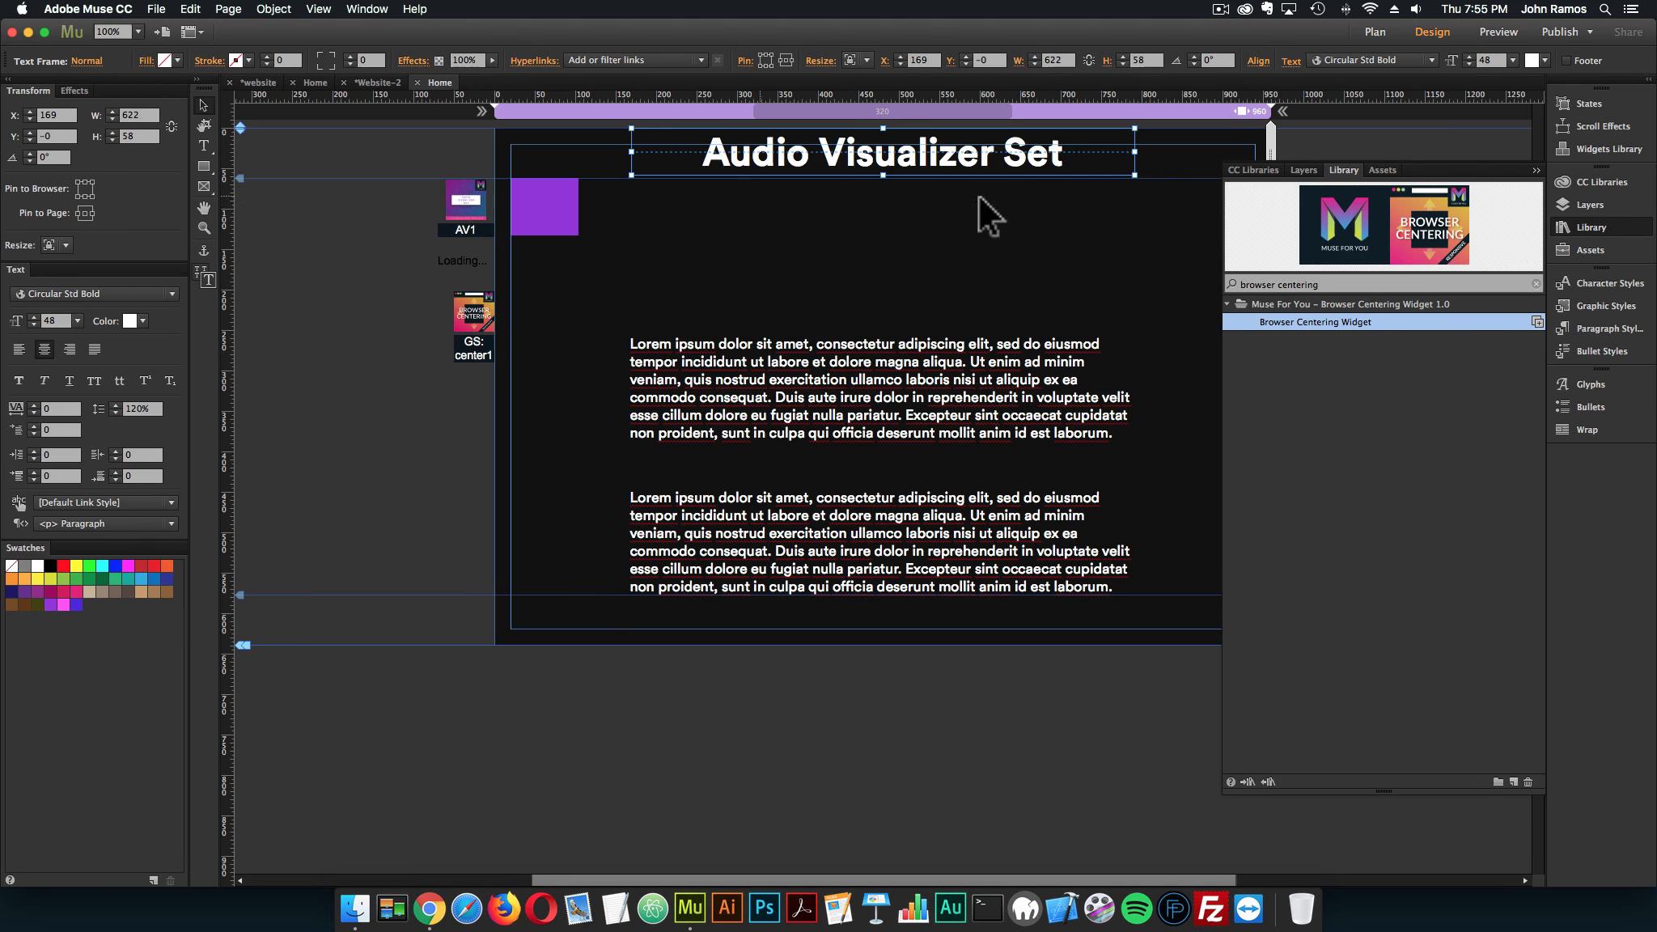
click(1592, 310)
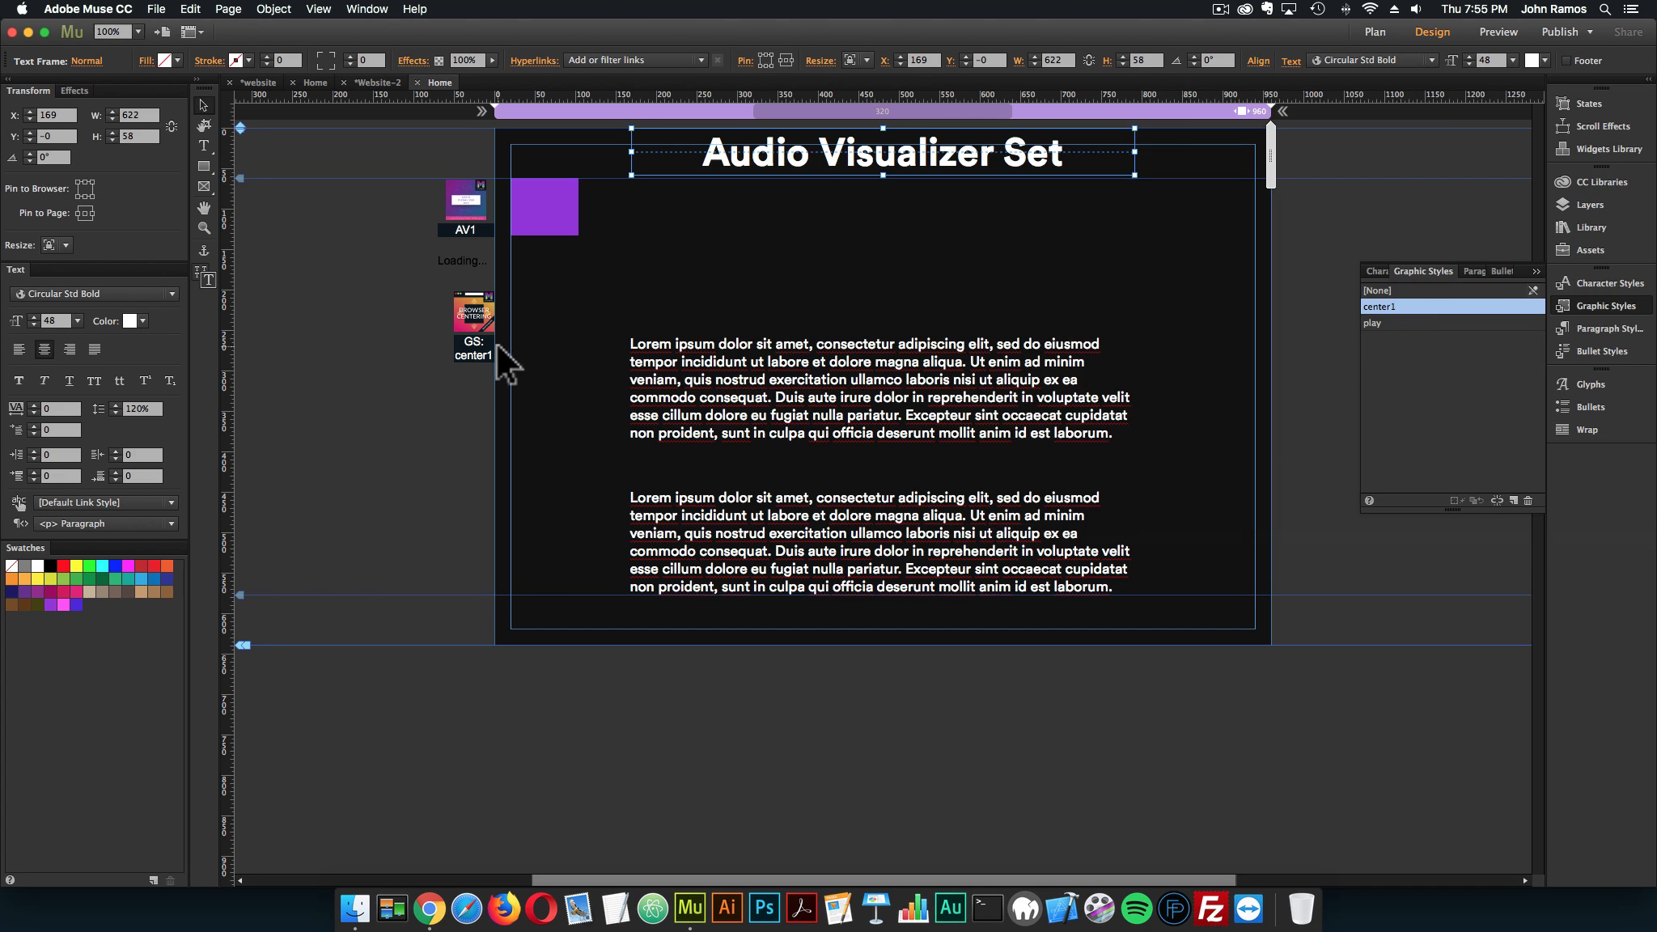
click(497, 345)
click(156, 9)
click(210, 260)
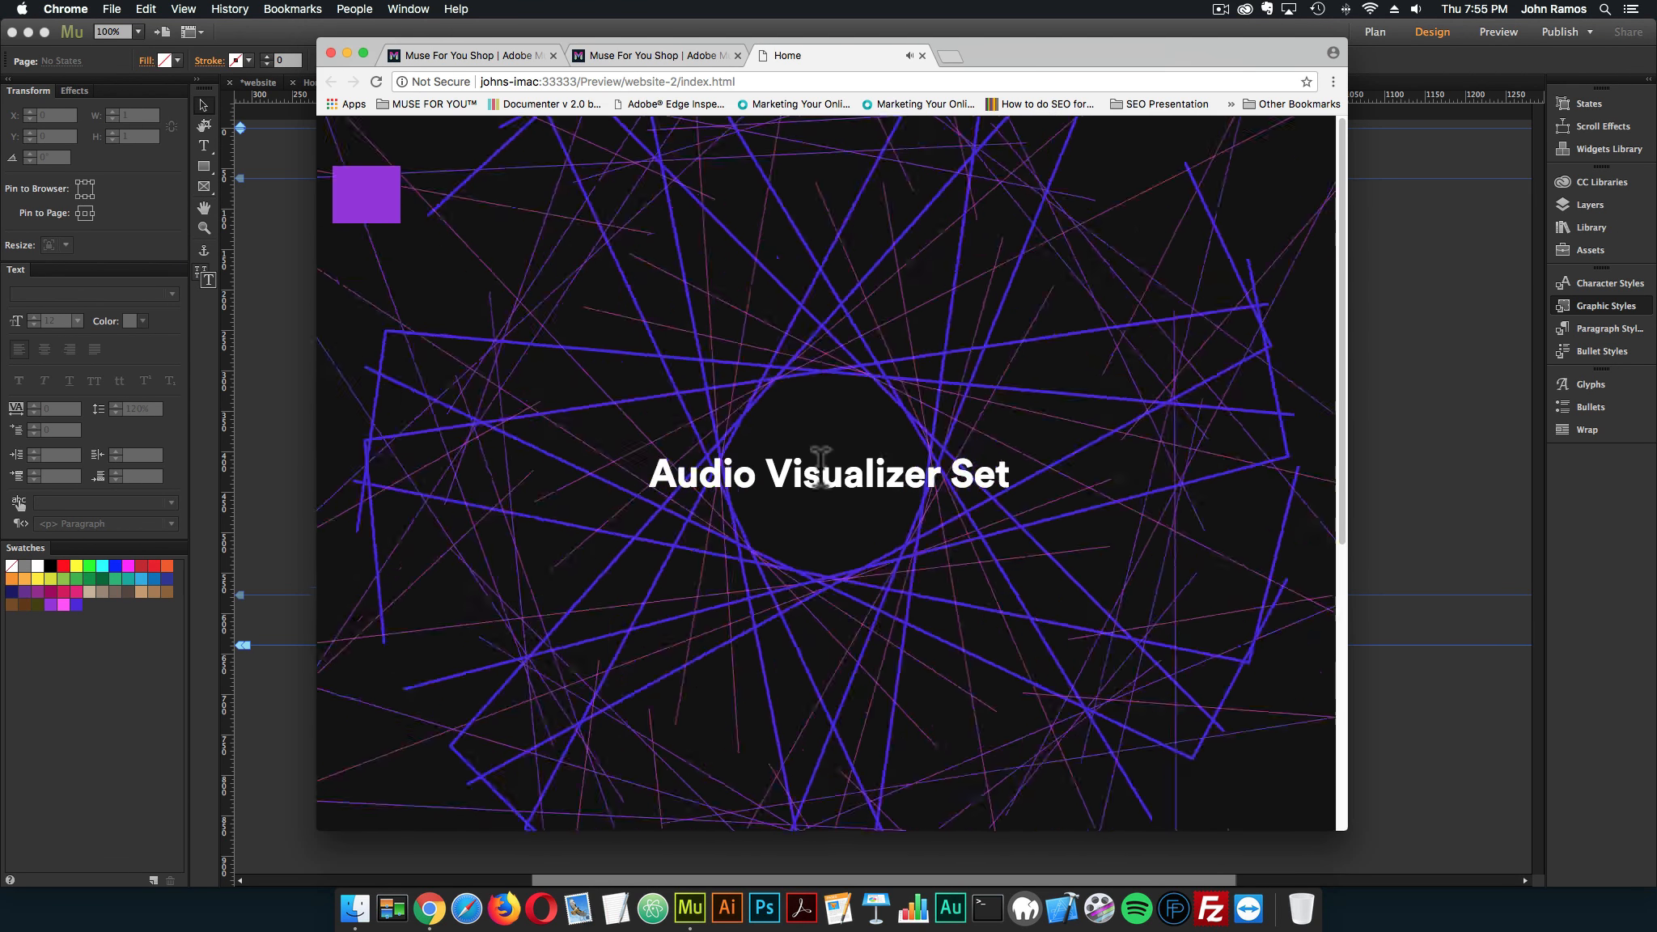
scroll(880, 462, down, 8)
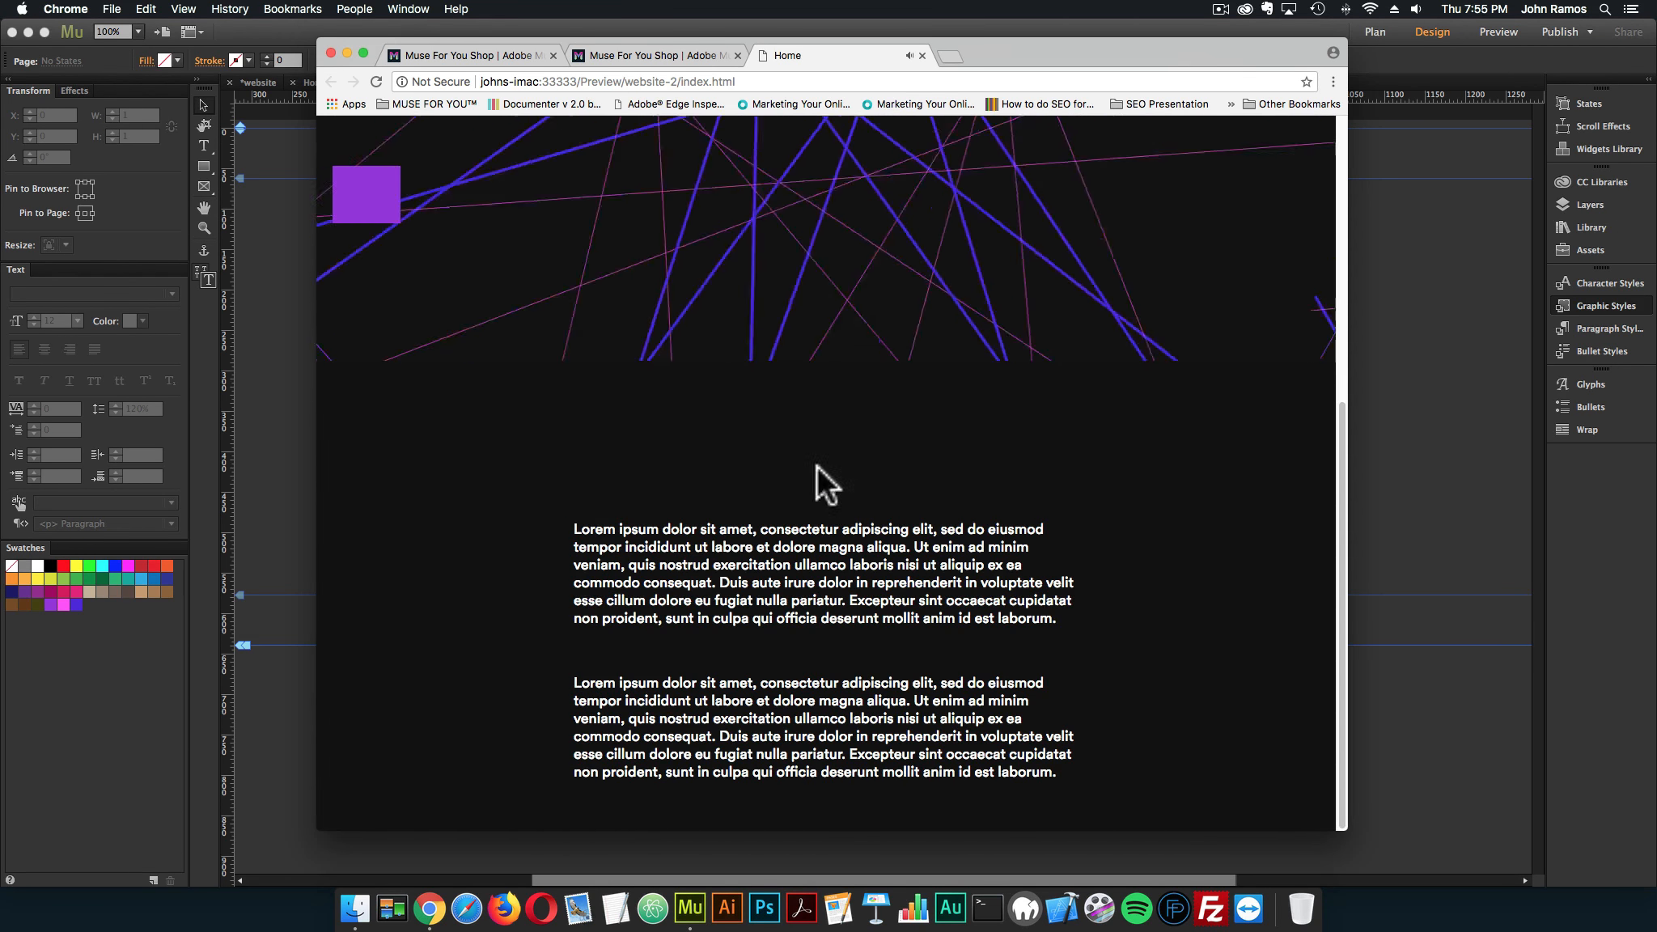
scroll(874, 437, up, 8)
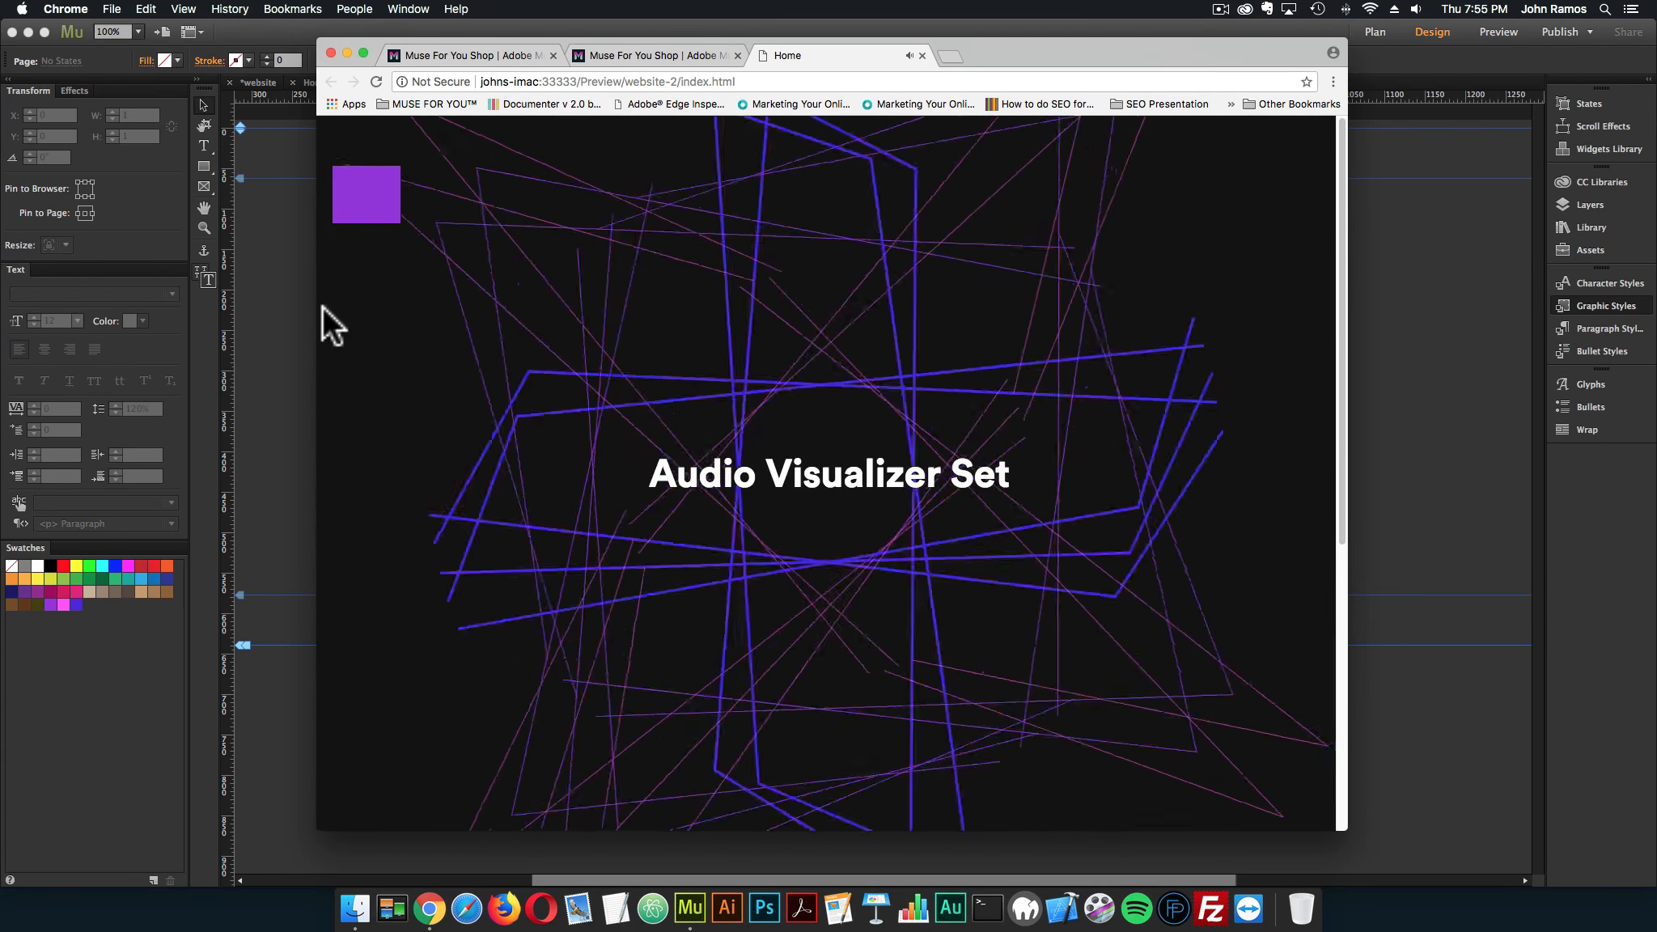
Delete the Audio Visualizer – 1 widget from the page and close the browser preview tab
click(284, 296)
click(454, 230)
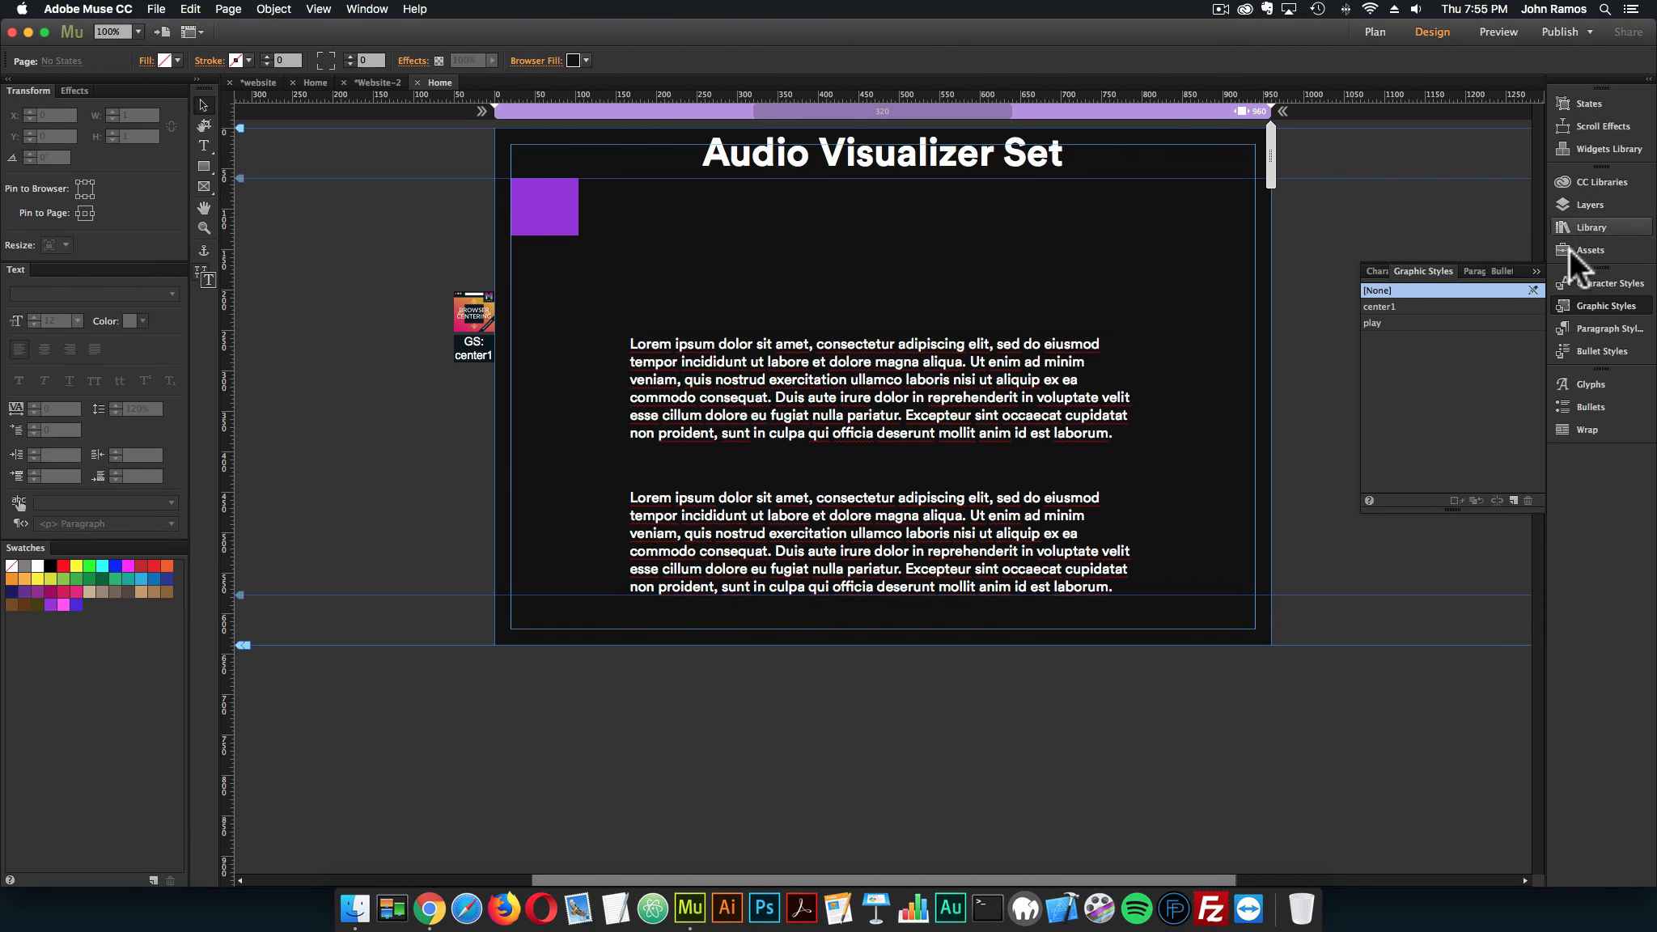
click(429, 908)
click(923, 56)
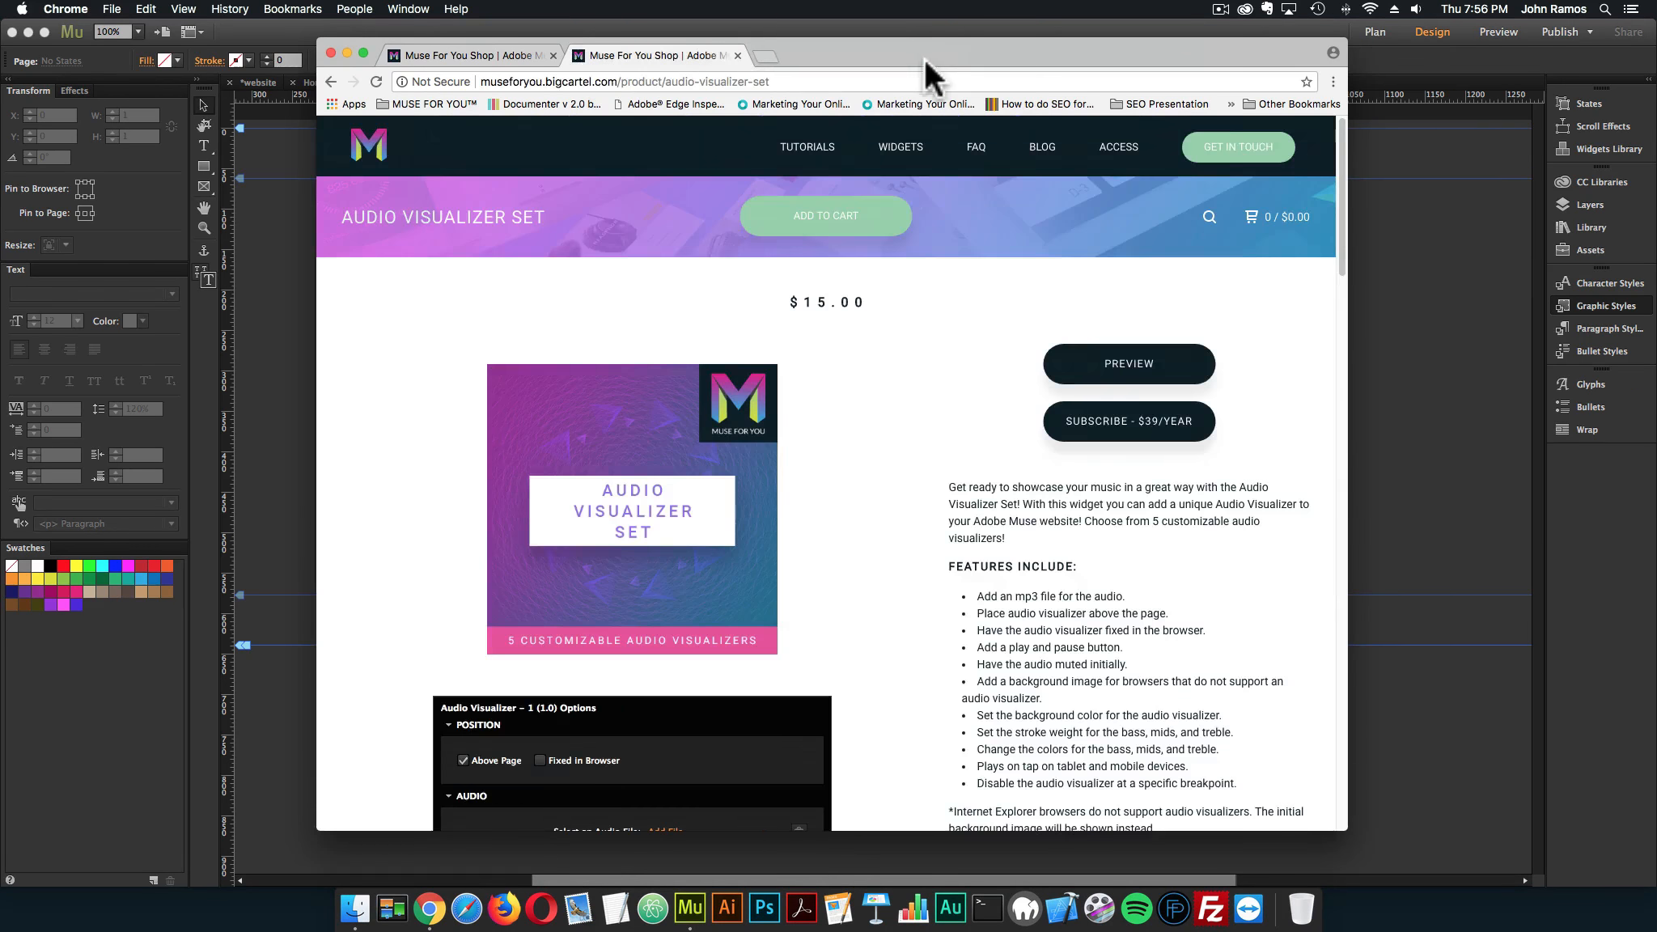
Search the library for "audio visualizer" and place Audio Visualizer – 2 outside the page's left edge, level with the purple square
click(1584, 230)
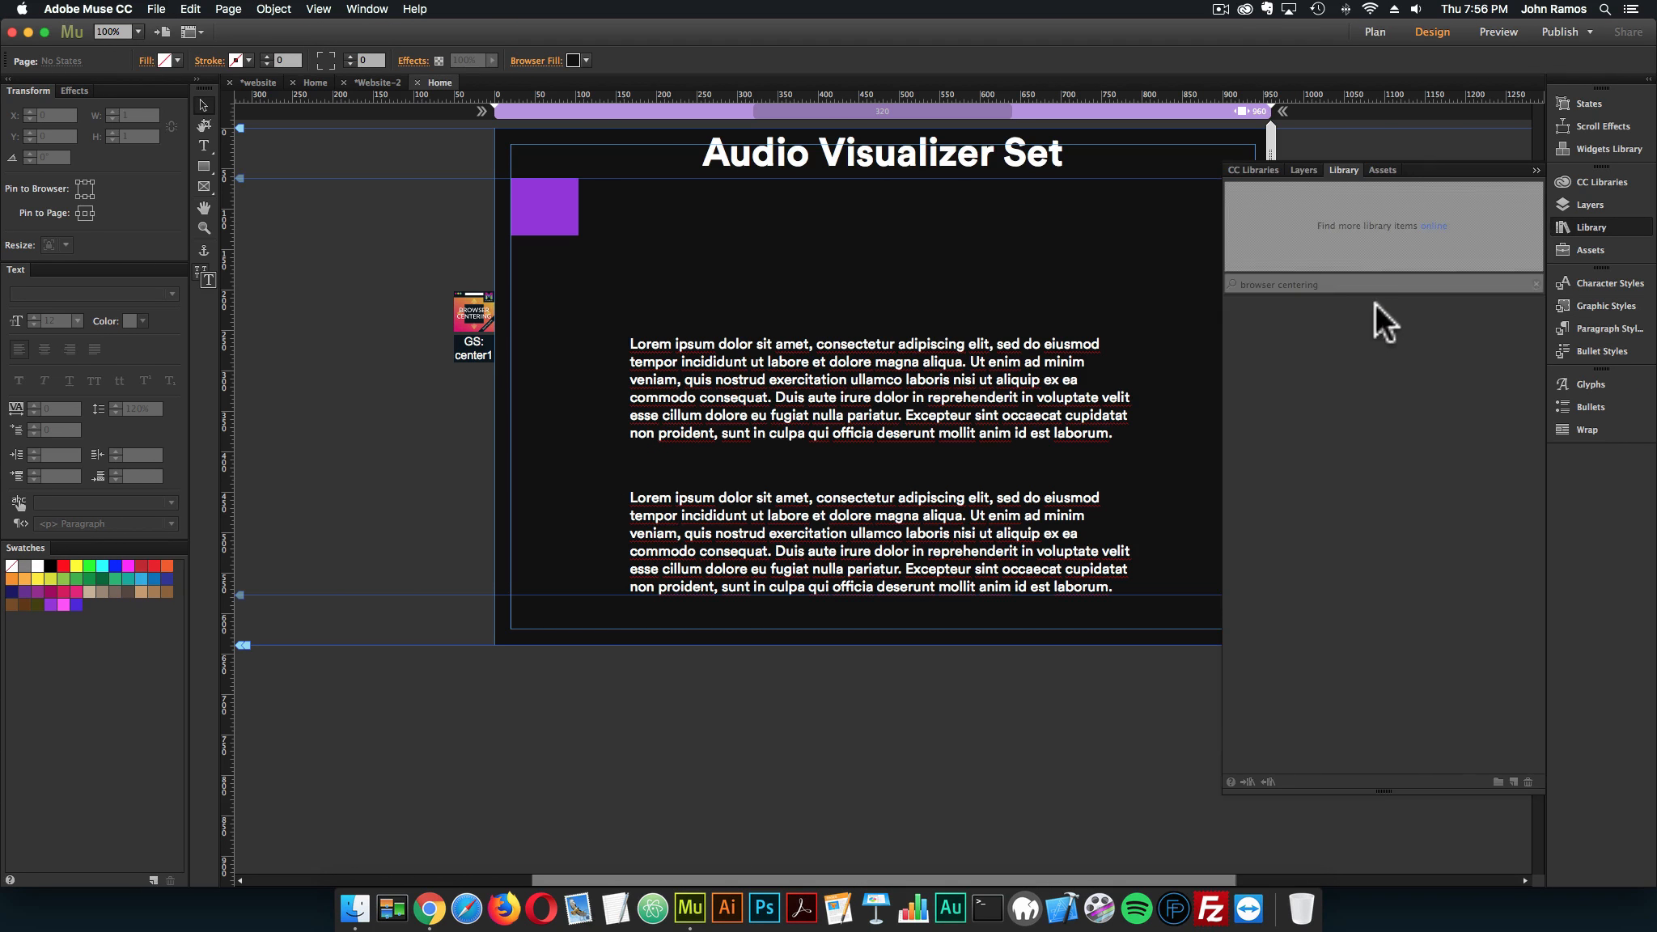
text(io visualizer)
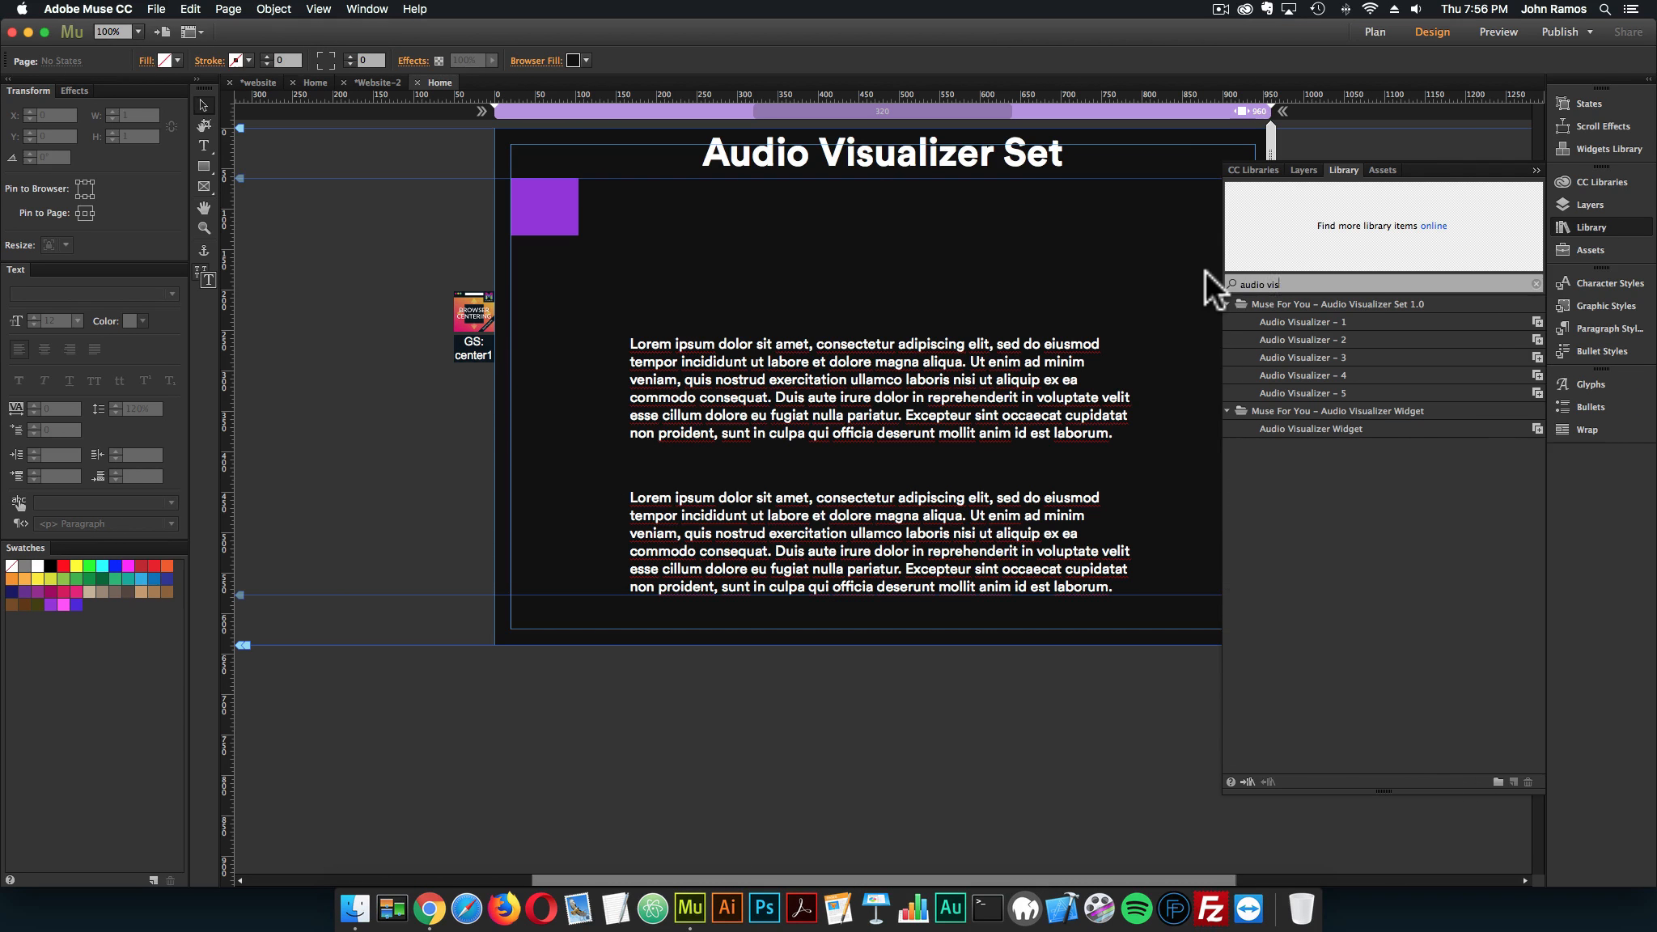
drag(1287, 339, 474, 208)
click(471, 220)
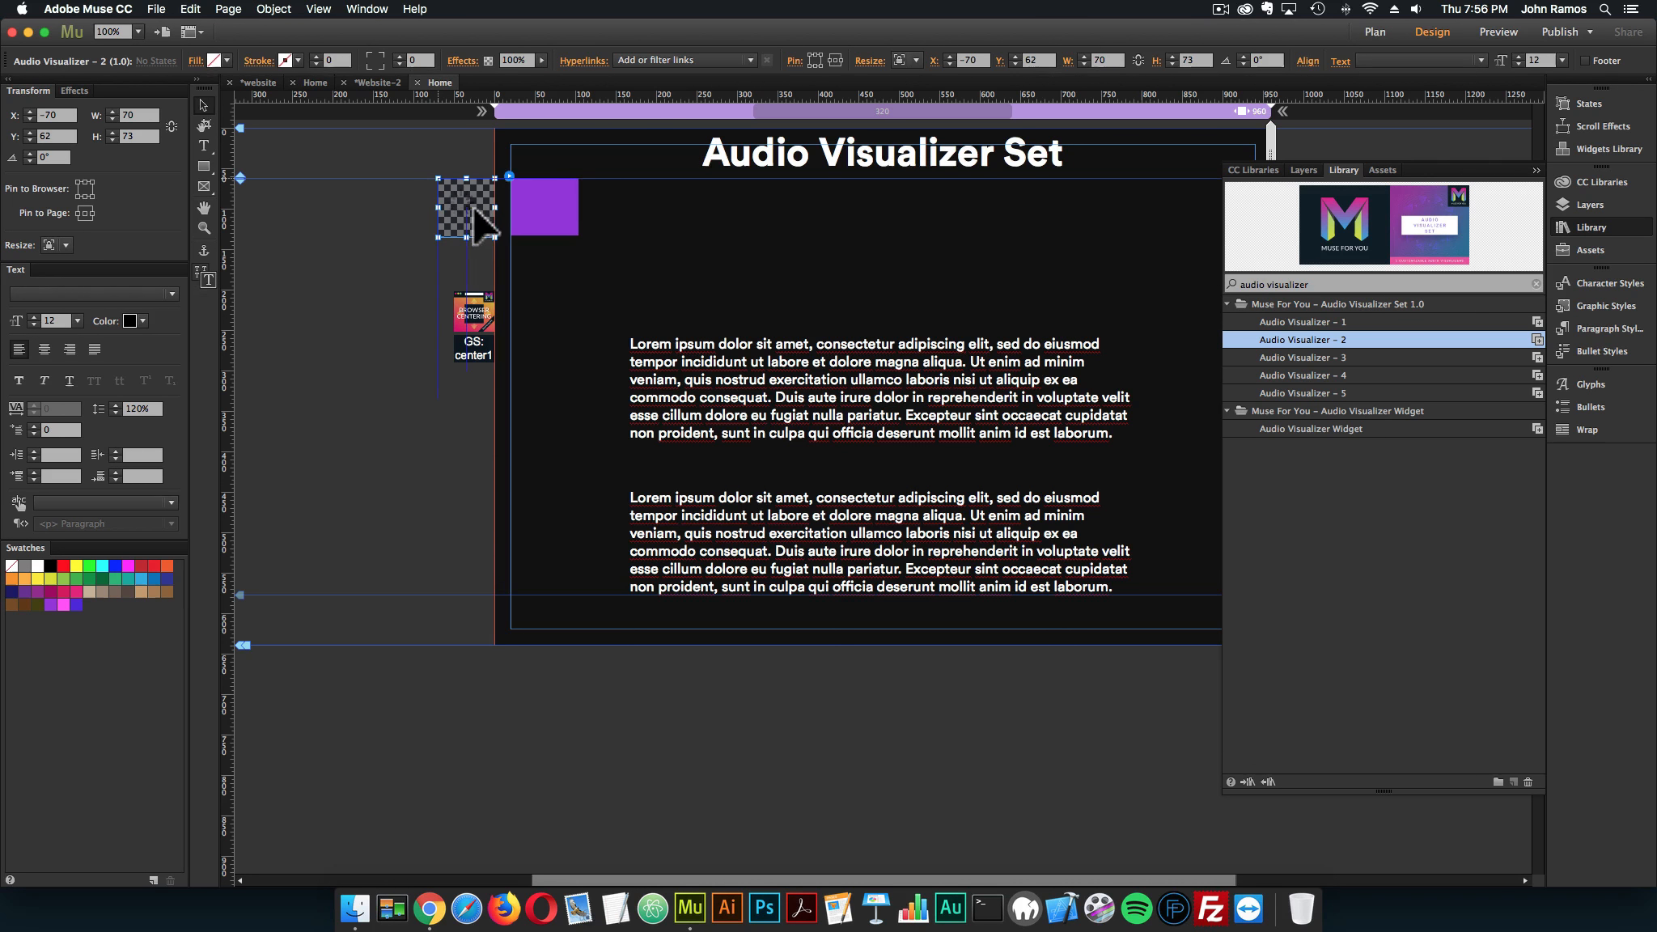
Attach an audio file to the Audio Visualizer – 2 widget in its options
click(510, 176)
click(757, 306)
double_click(725, 154)
click(339, 306)
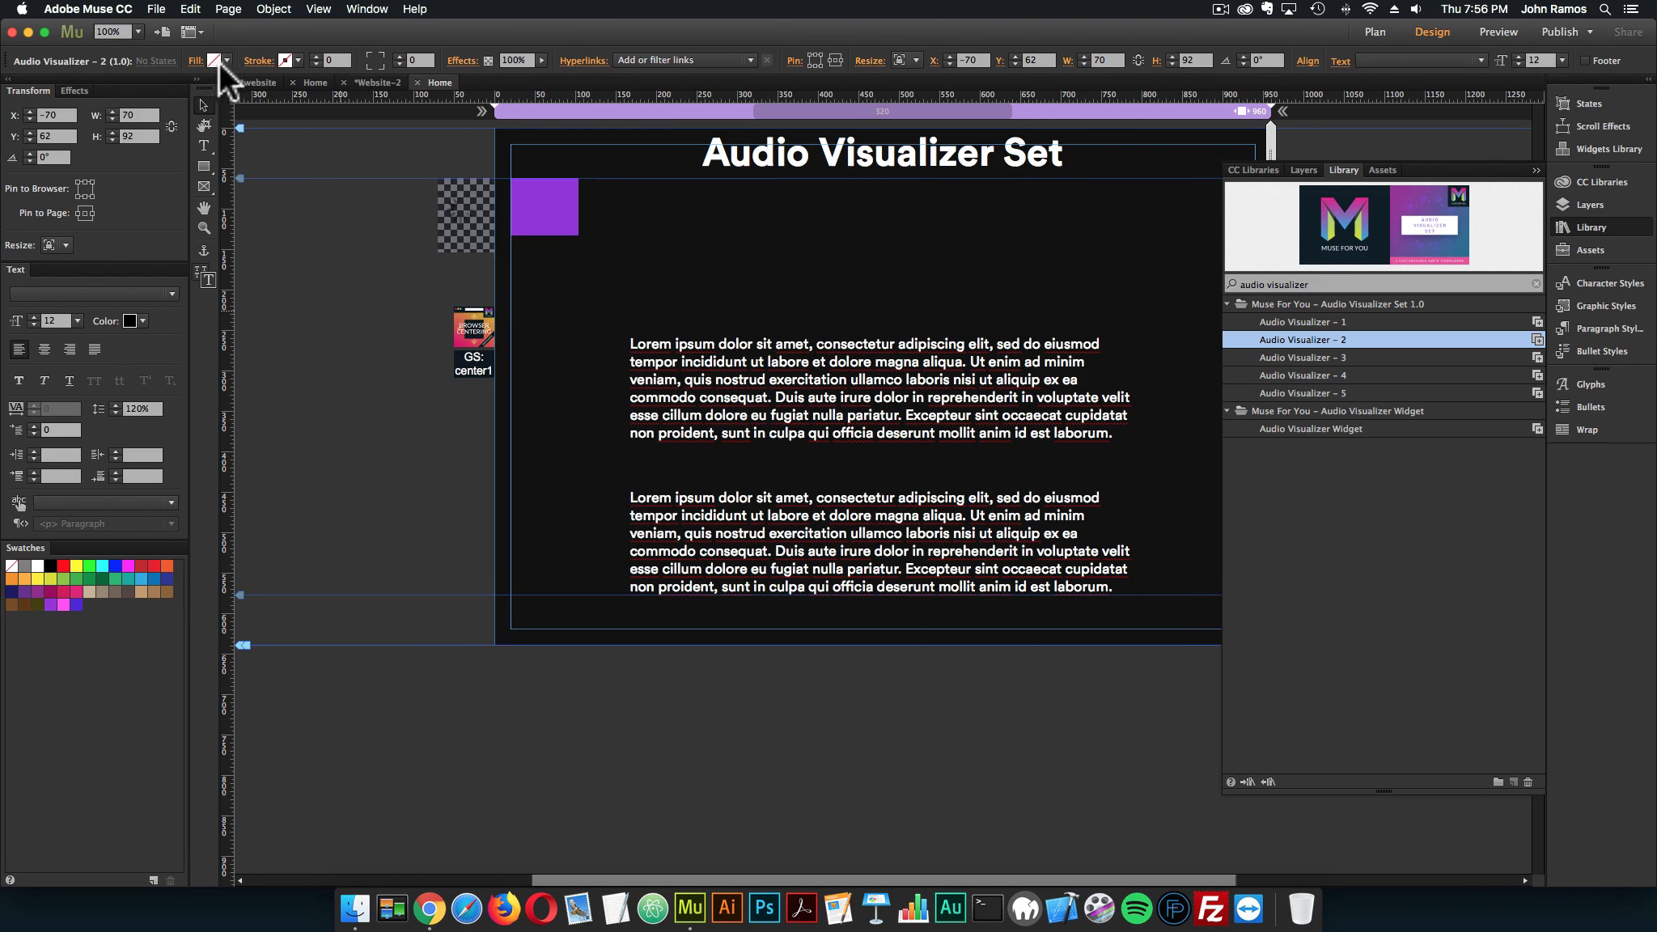
Preview the page in the browser with Audio Visualizer – 2, closing the preview tab when done
click(156, 9)
click(209, 261)
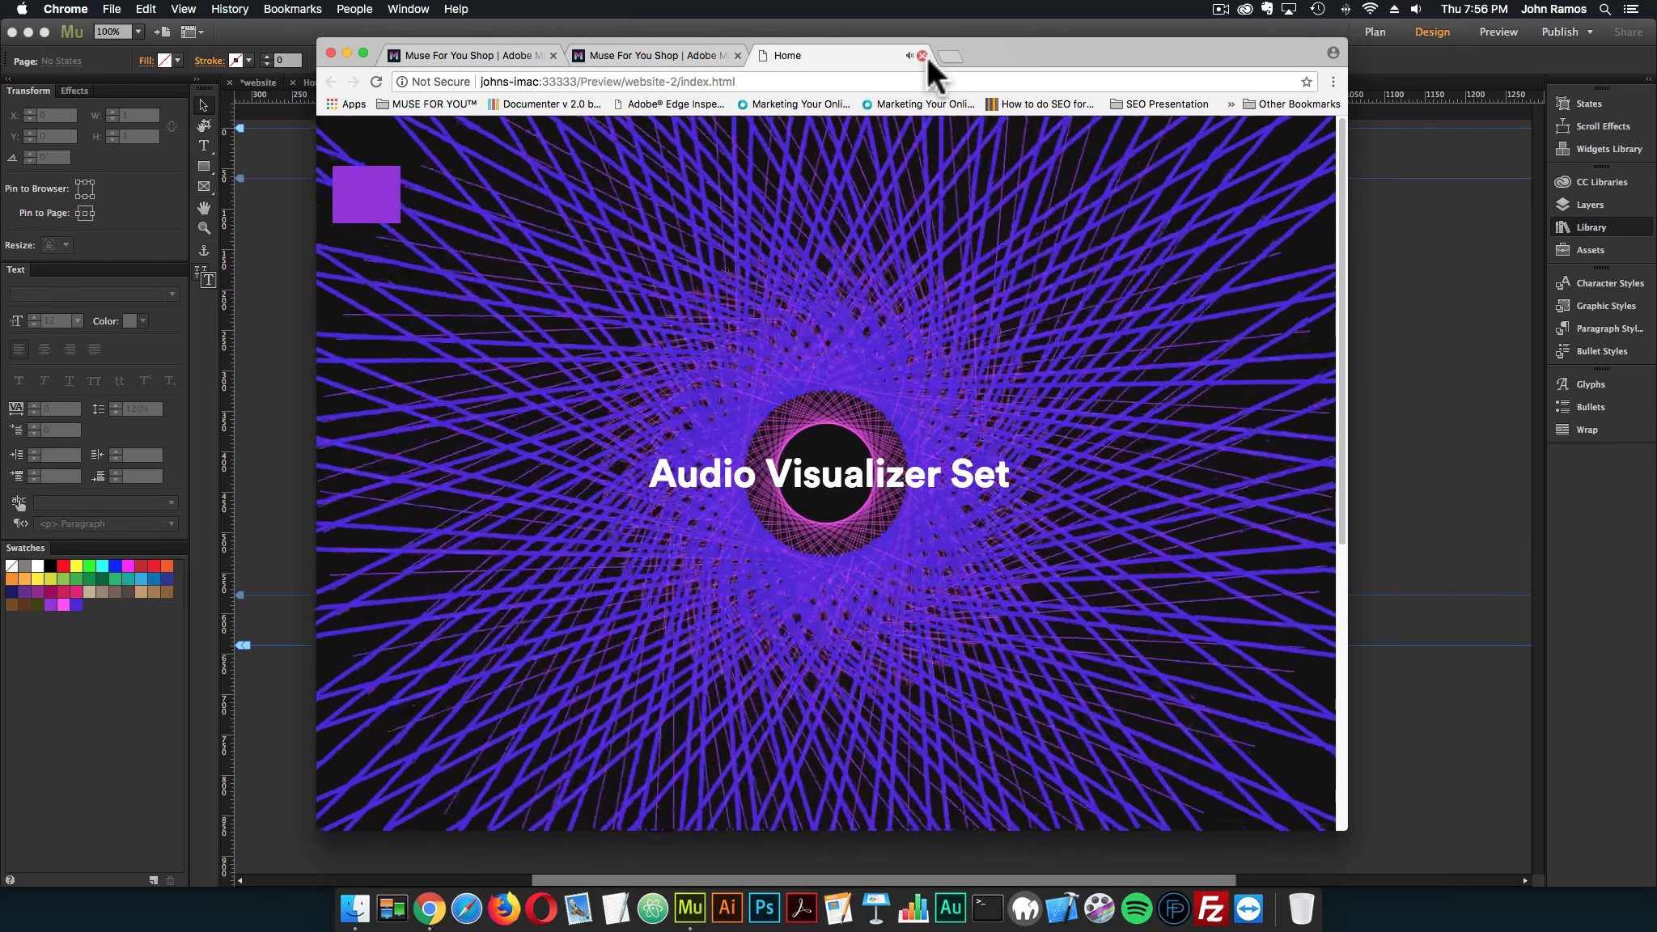
click(921, 54)
click(1490, 259)
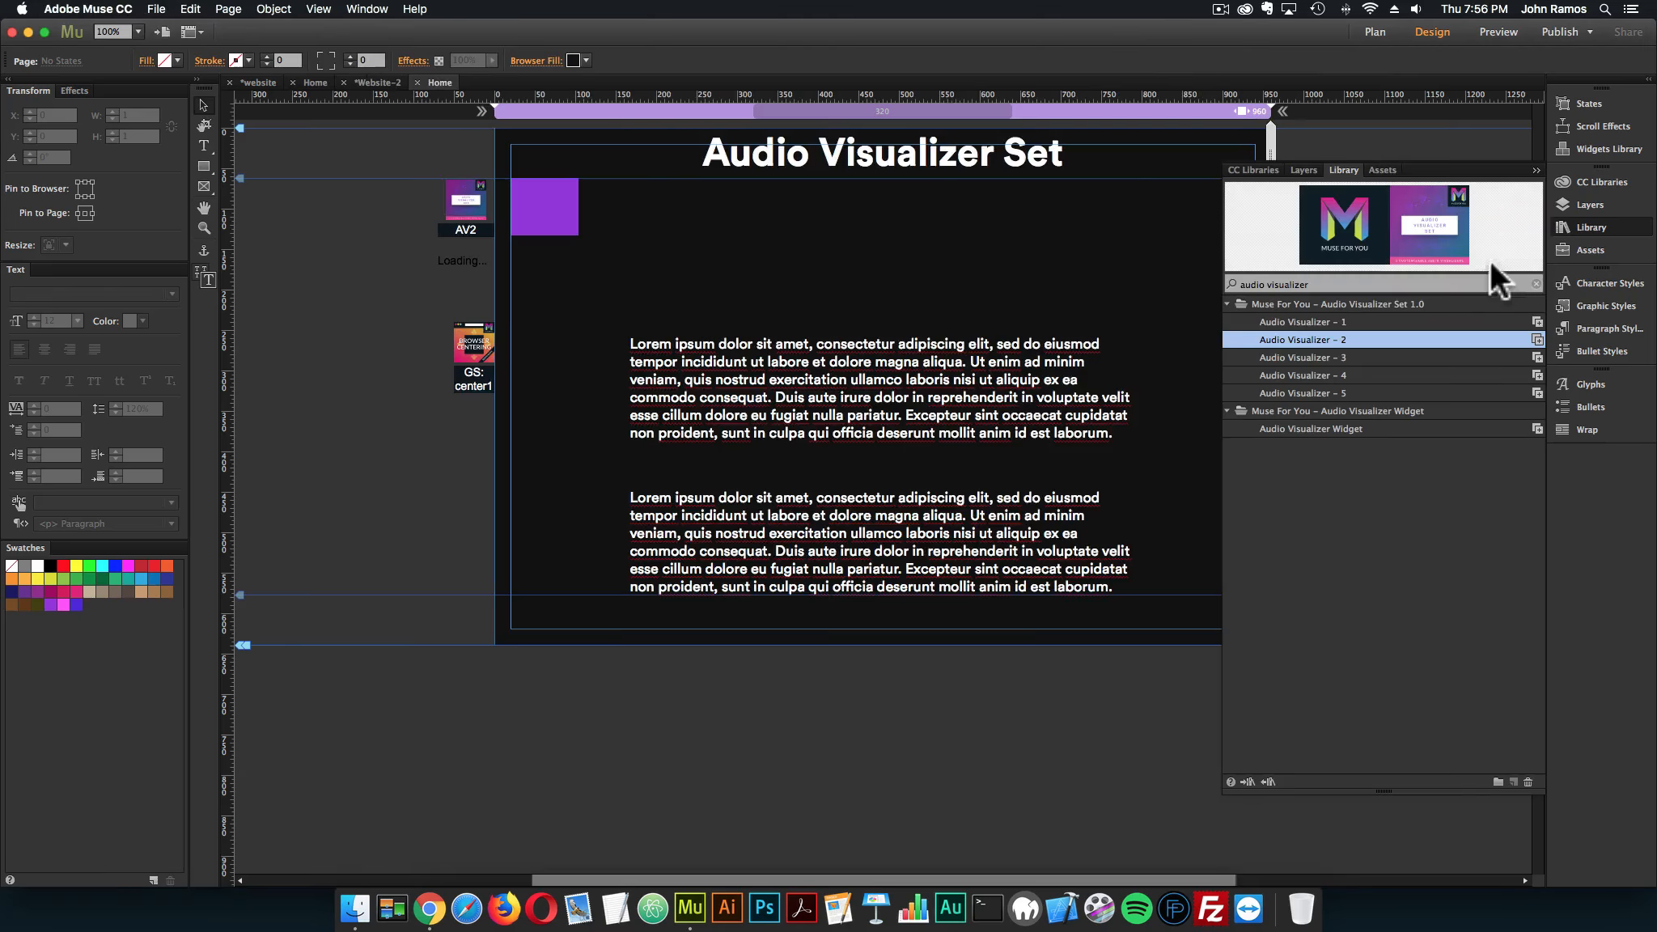
Replace the Audio Visualizer – 2 widget with Audio Visualizer – 3 from the library, in the same spot beside the purple square
click(1281, 356)
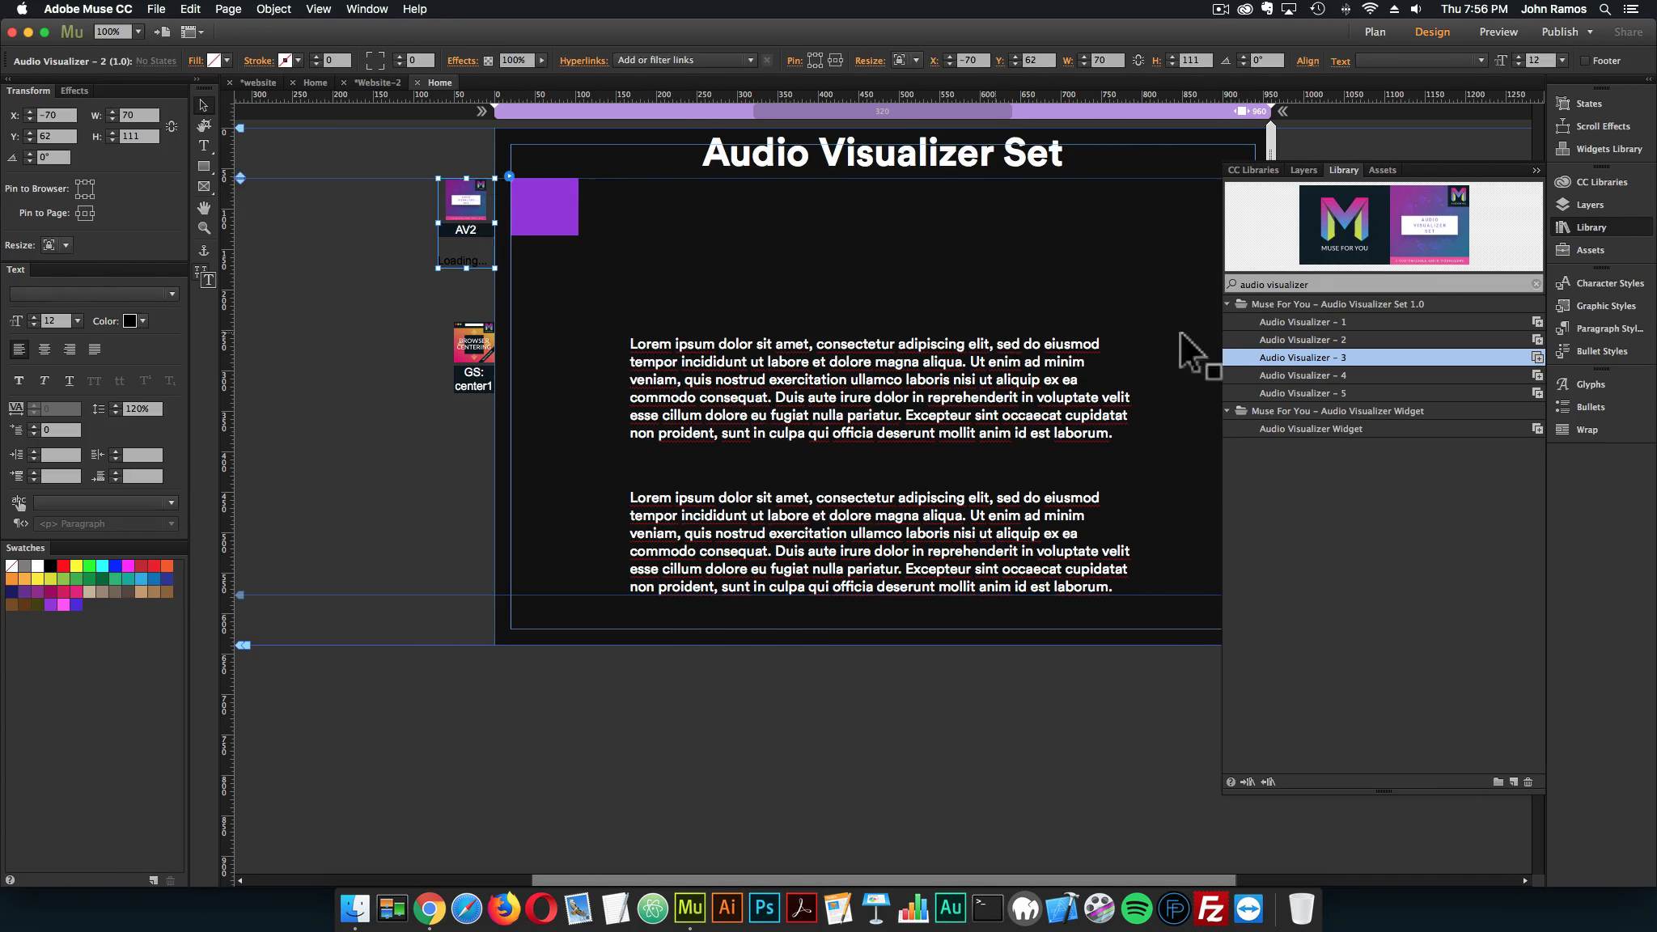
drag(1303, 361, 441, 184)
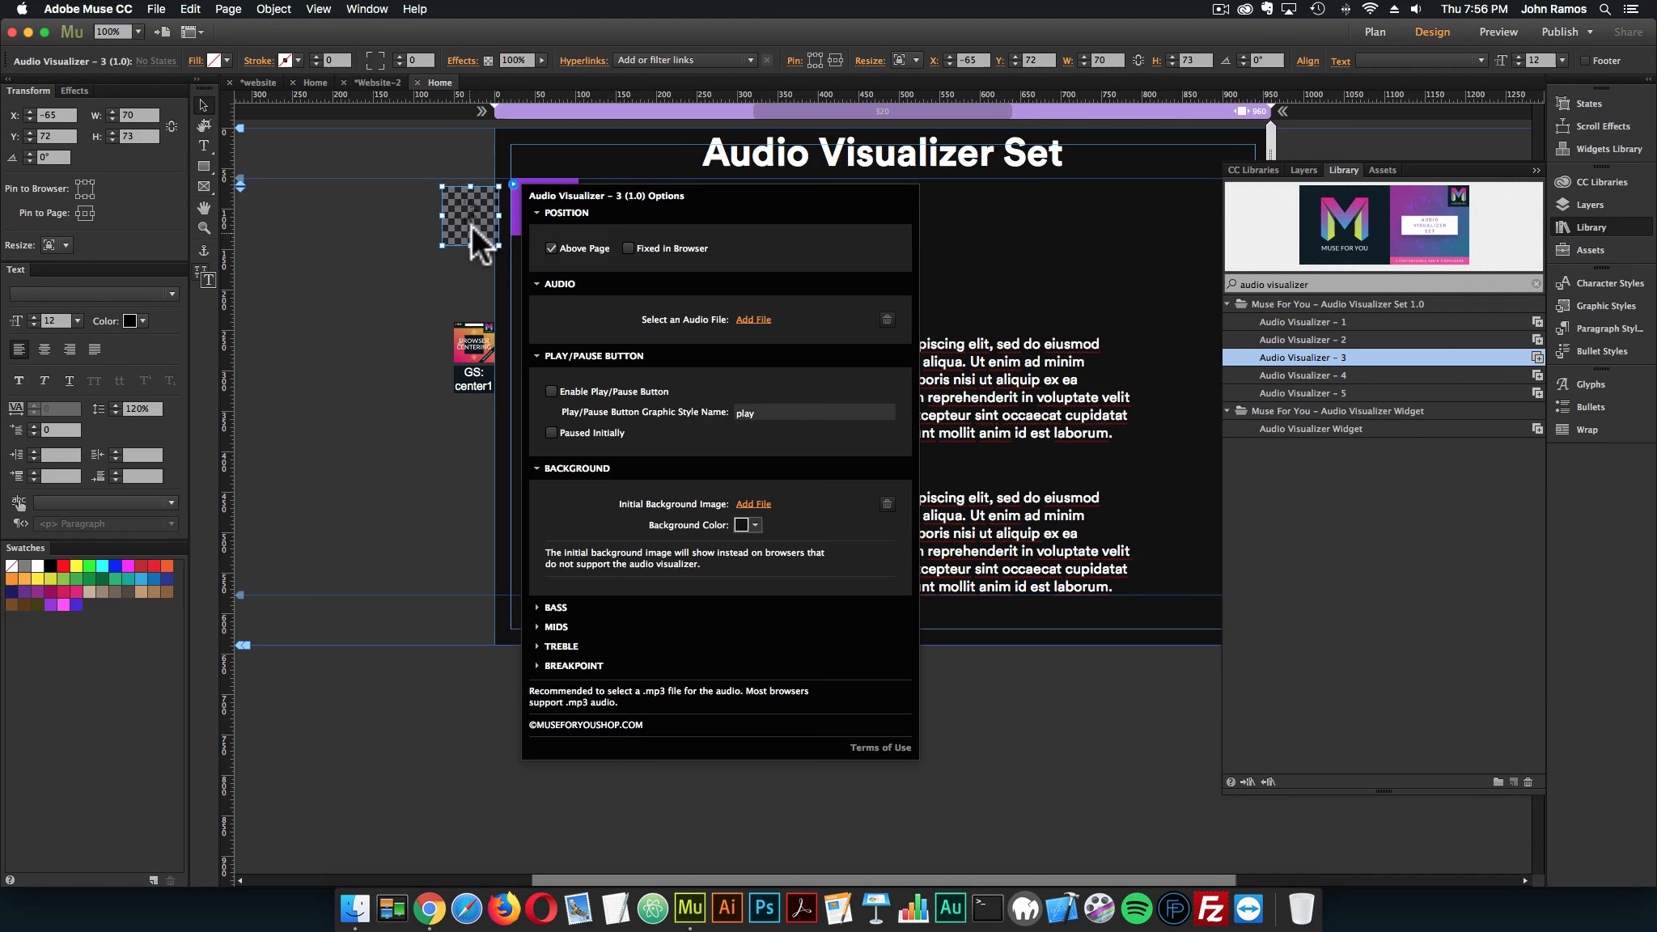
click(469, 214)
click(332, 265)
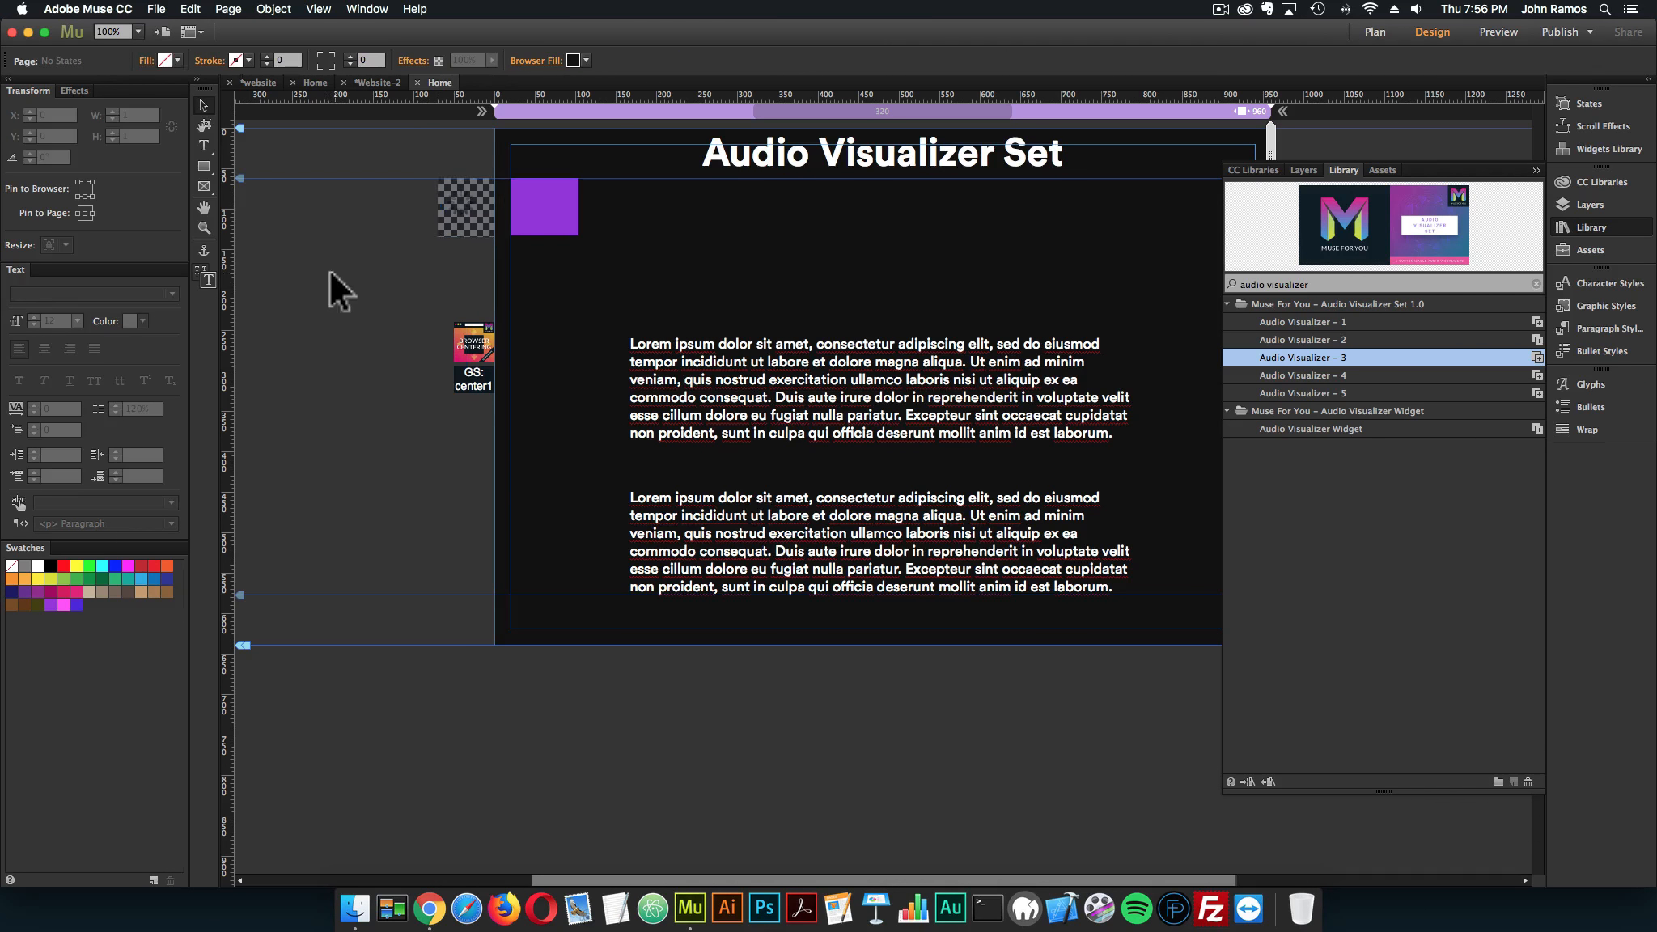
Preview the page in the browser with Audio Visualizer – 3 without an audio file, and close the preview tab
click(156, 9)
click(280, 273)
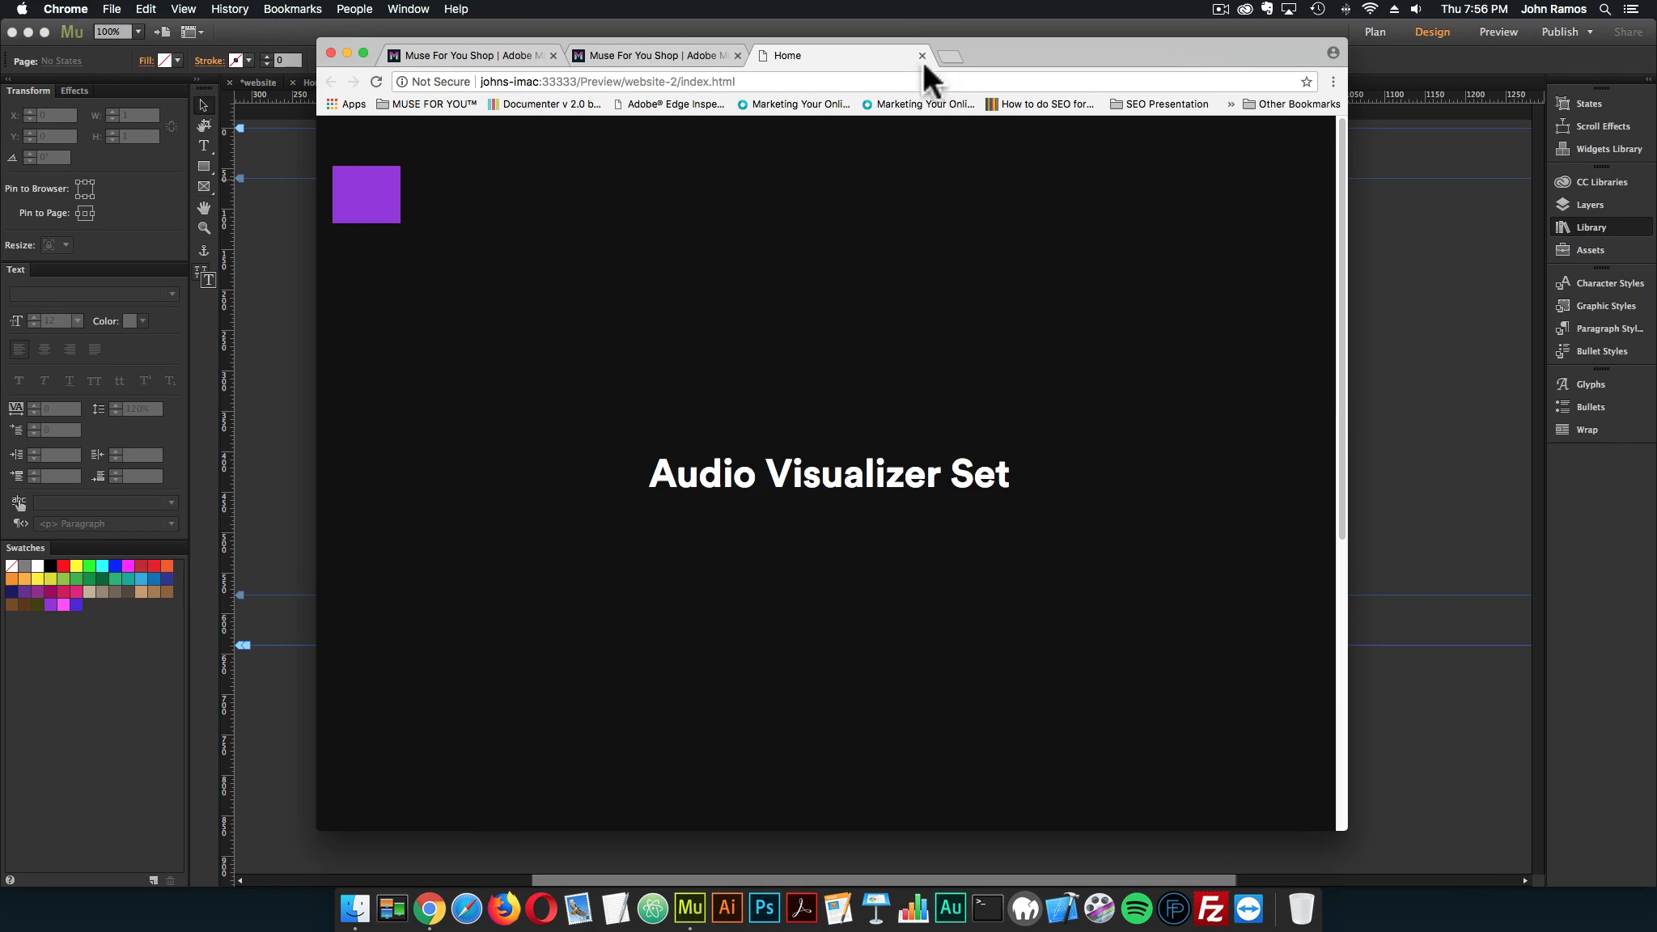
click(922, 56)
click(915, 34)
Set the audio file of the Audio Visualizer – 3 widget to 222_short1_power-circle_001
click(492, 195)
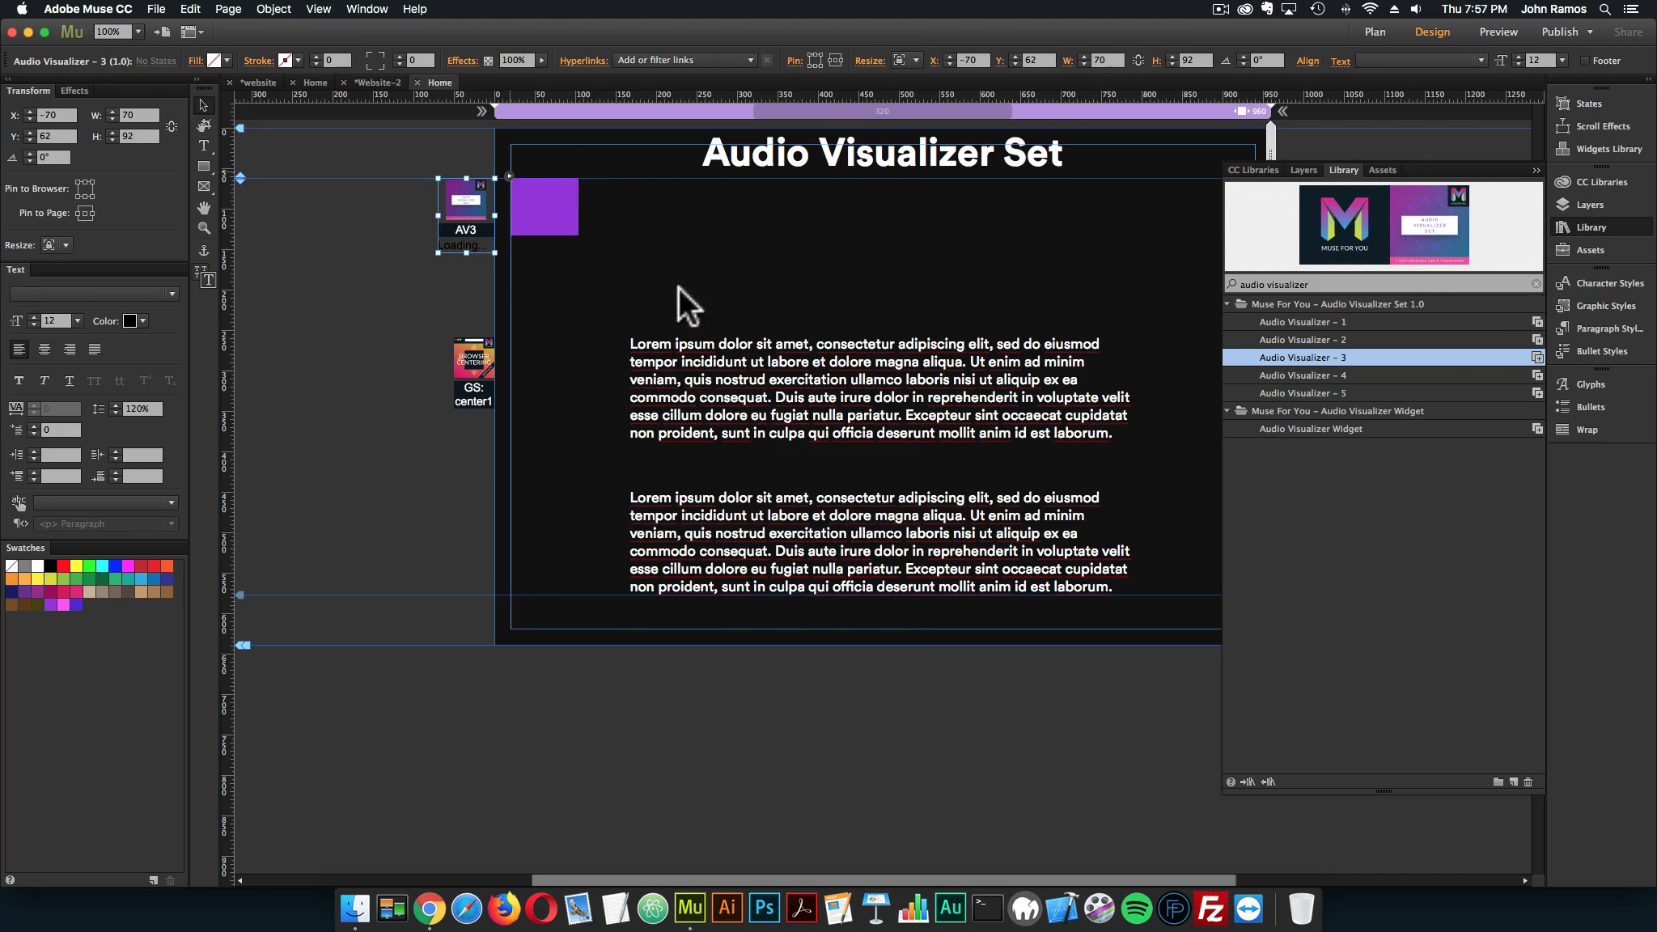
click(746, 306)
double_click(694, 156)
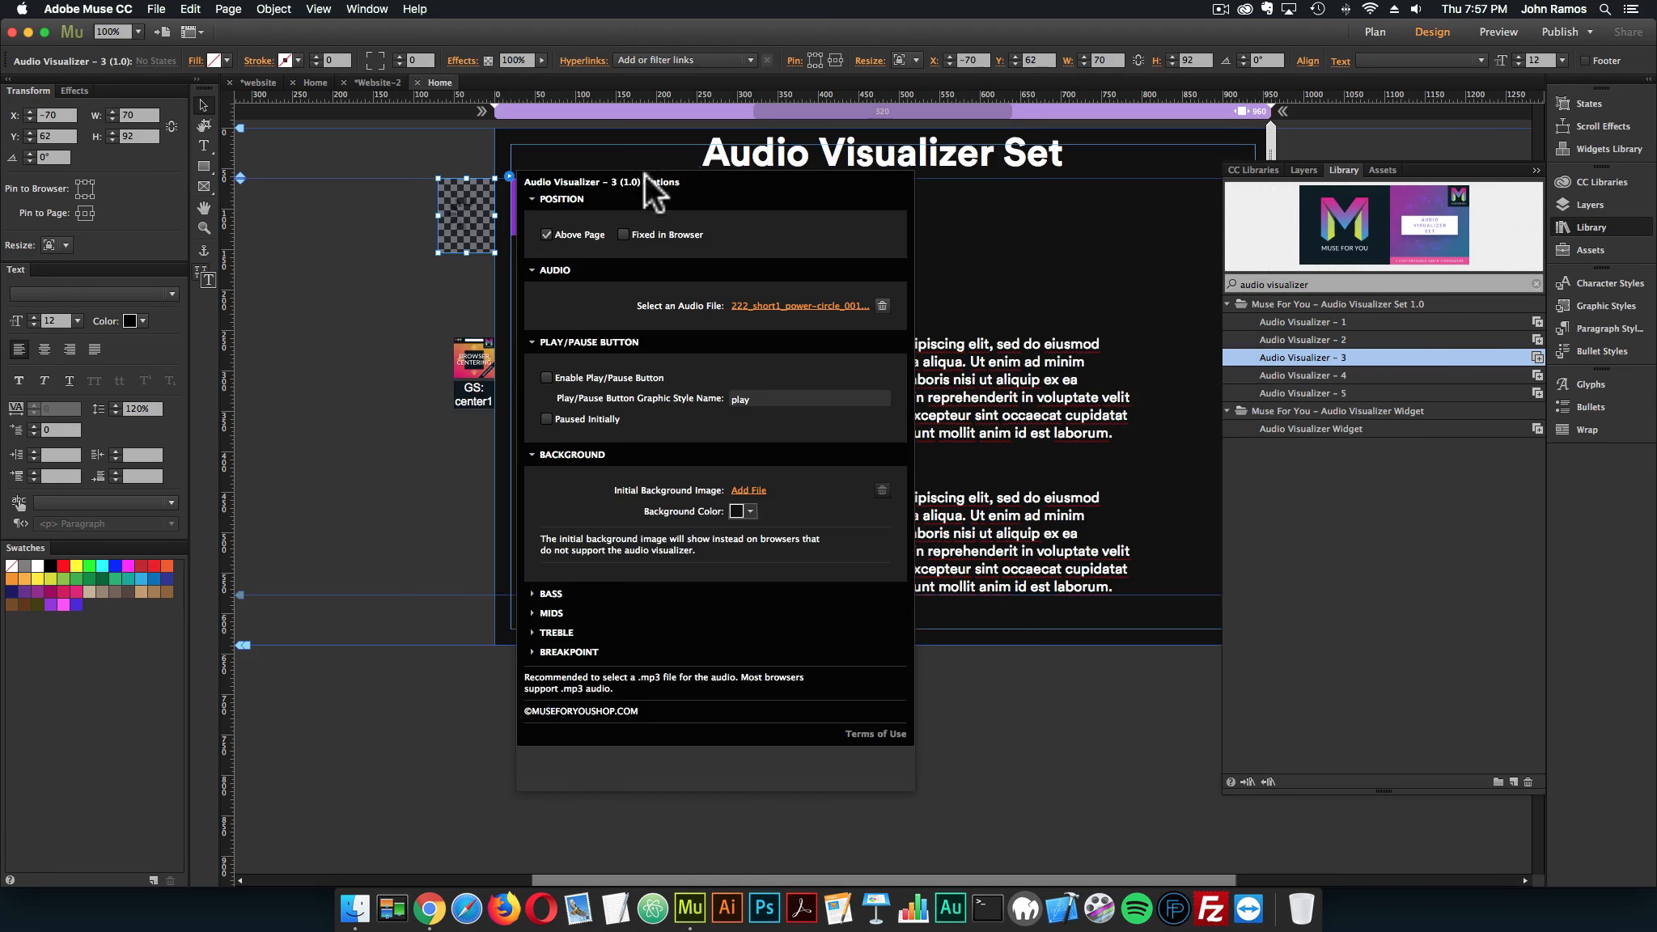
click(377, 287)
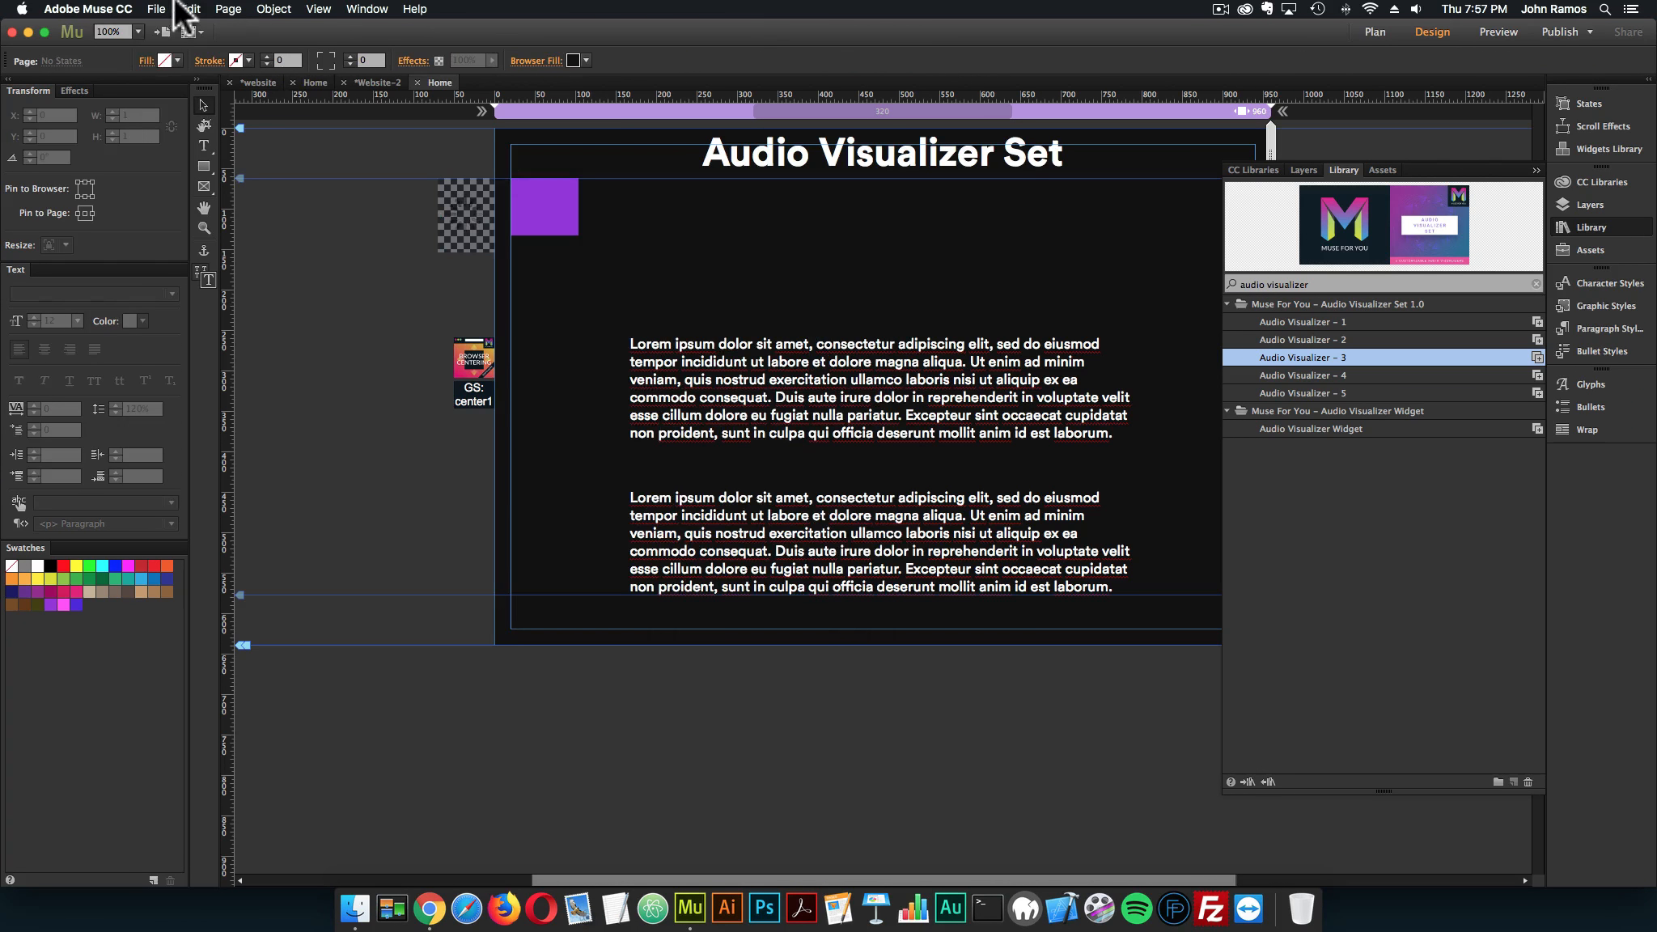
Preview the page in the browser with the audio-driven Audio Visualizer – 3, and close the preview tab
click(158, 9)
click(218, 267)
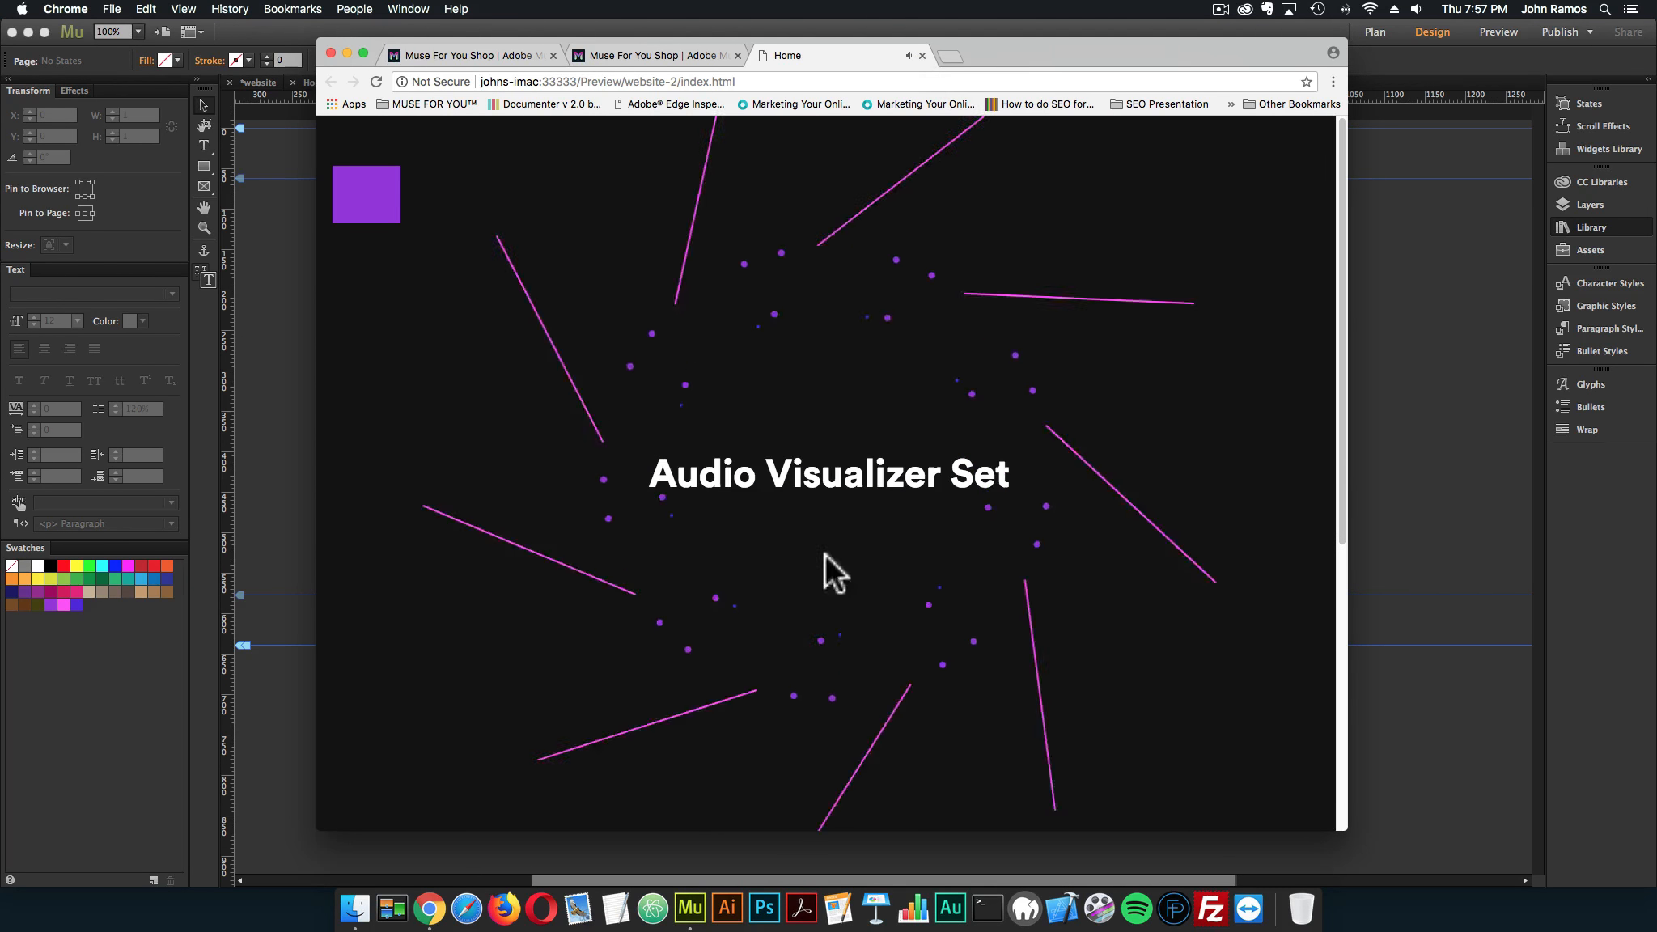
click(920, 55)
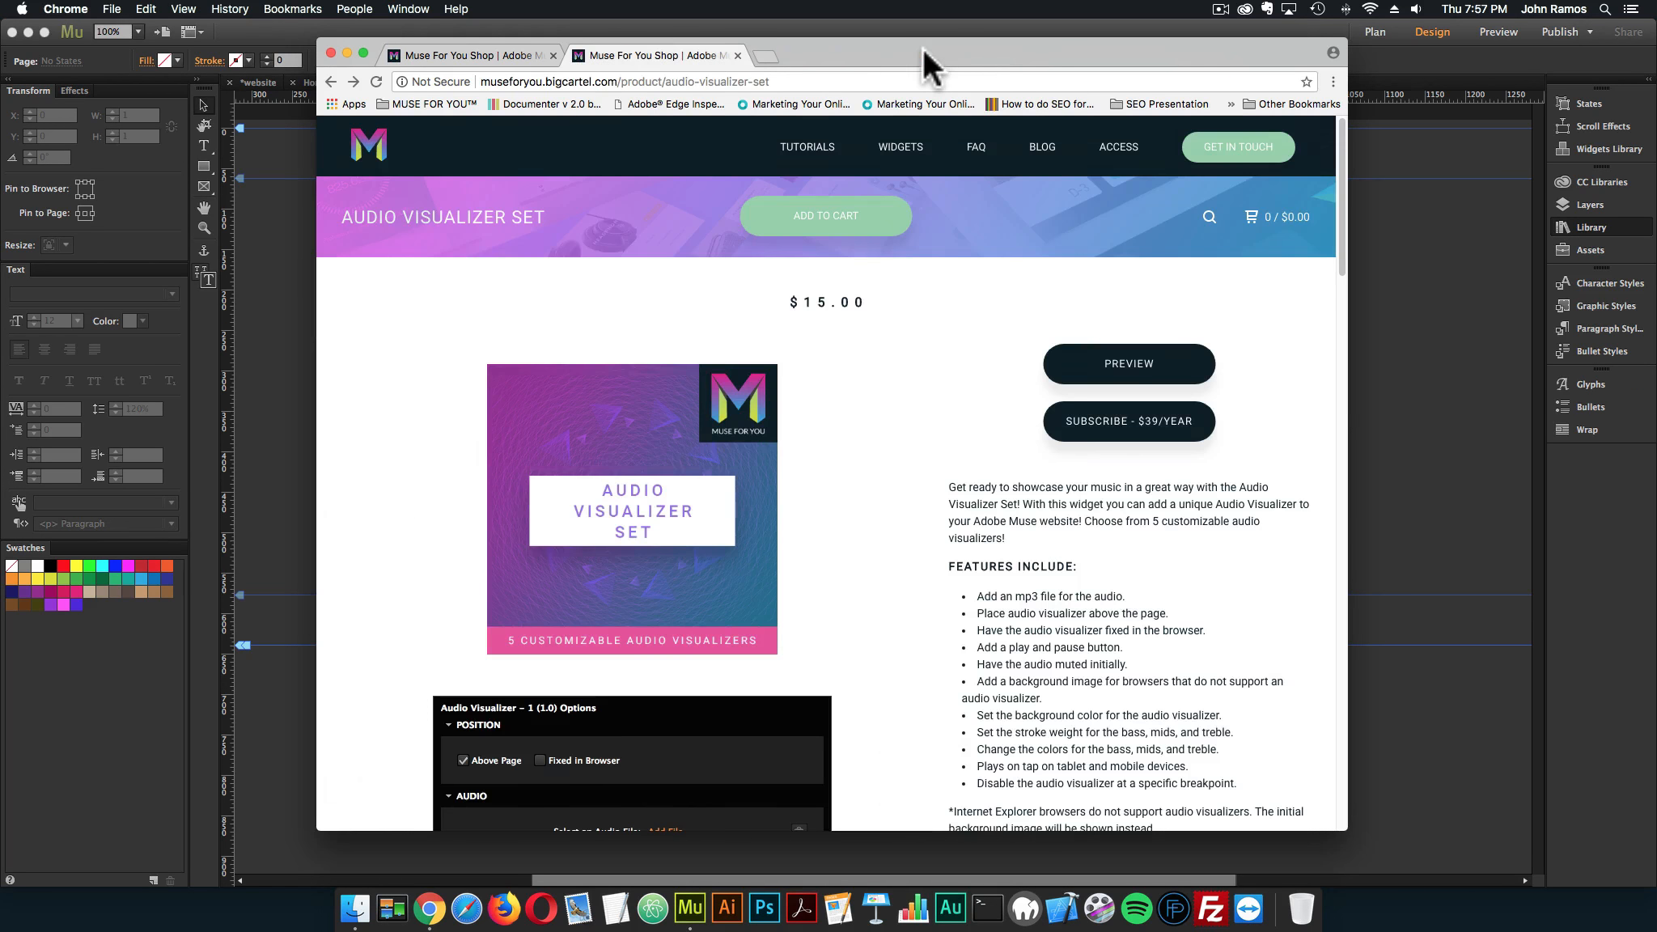
Enable the play/pause button for Audio Visualizer – 3, keeping the graphic style name "play", and select the purple square
click(302, 291)
click(469, 204)
click(507, 175)
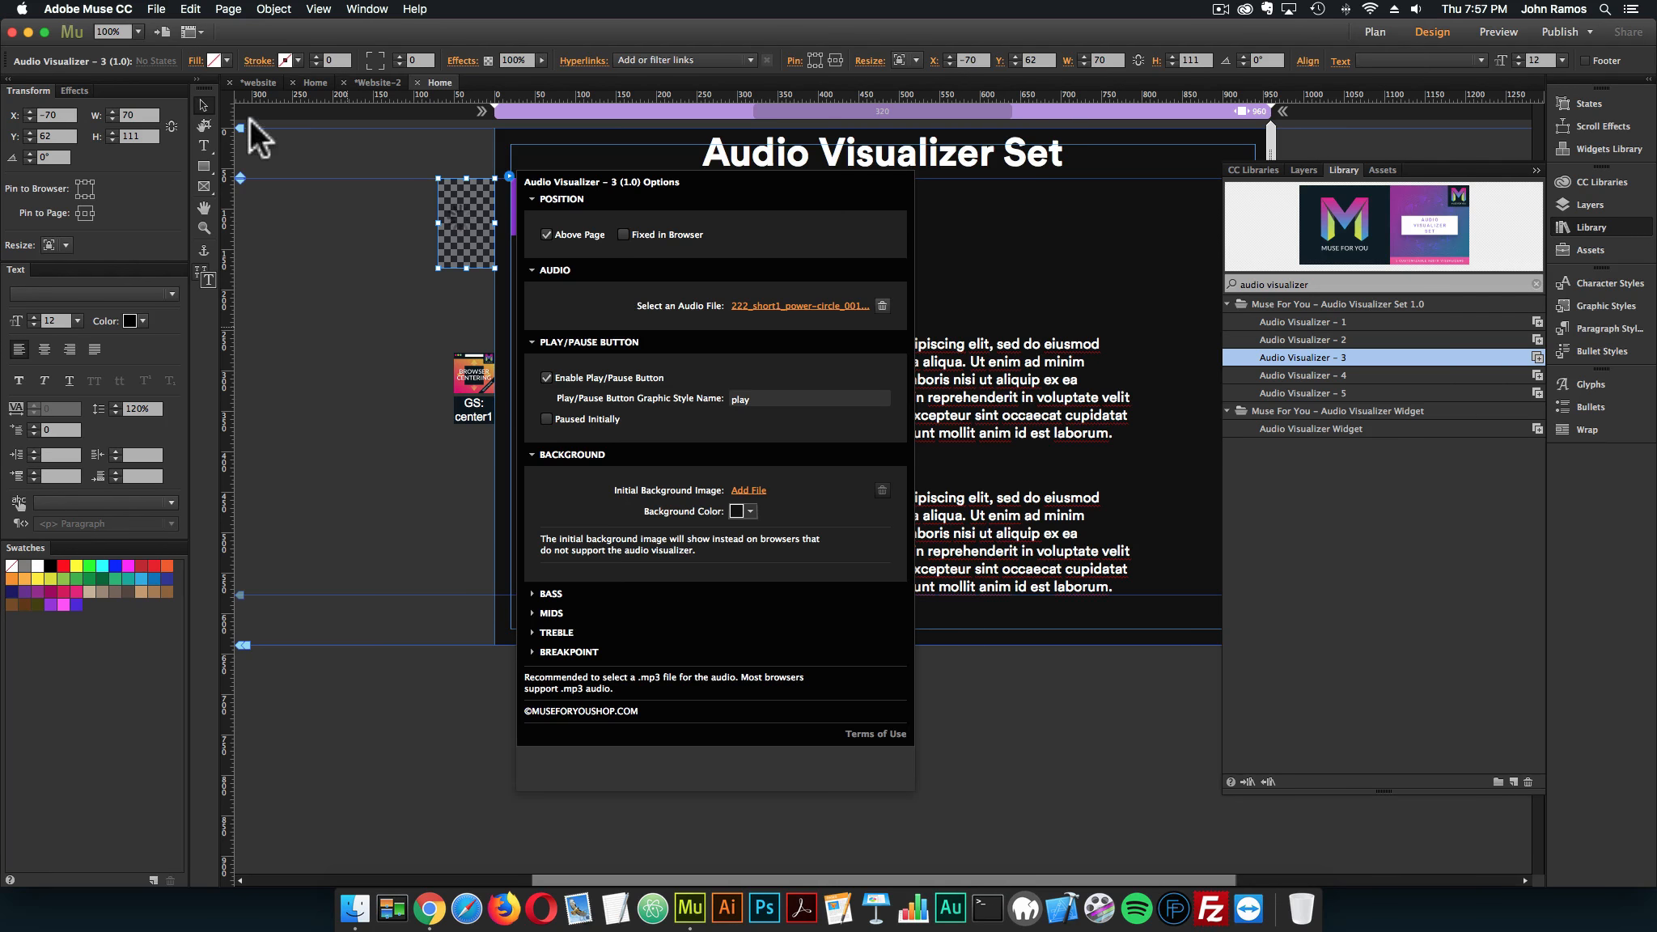
click(530, 219)
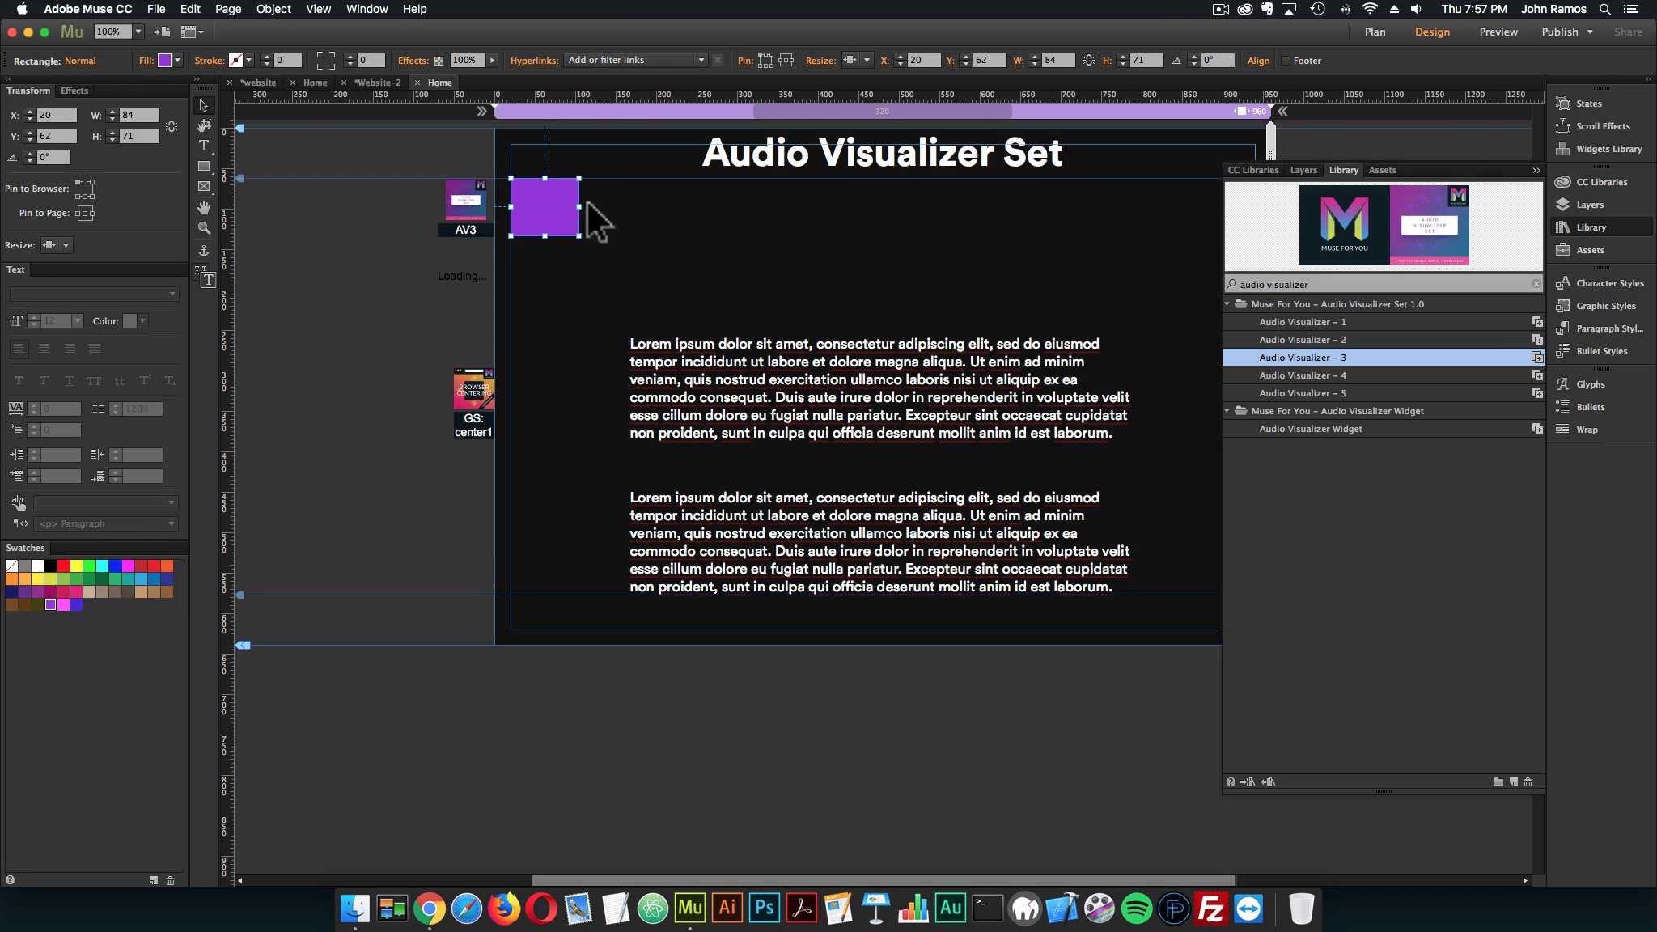
Preview the page in the browser with Audio Visualizer – 3 and its purple play/pause button, closing the preview tab when done
click(156, 9)
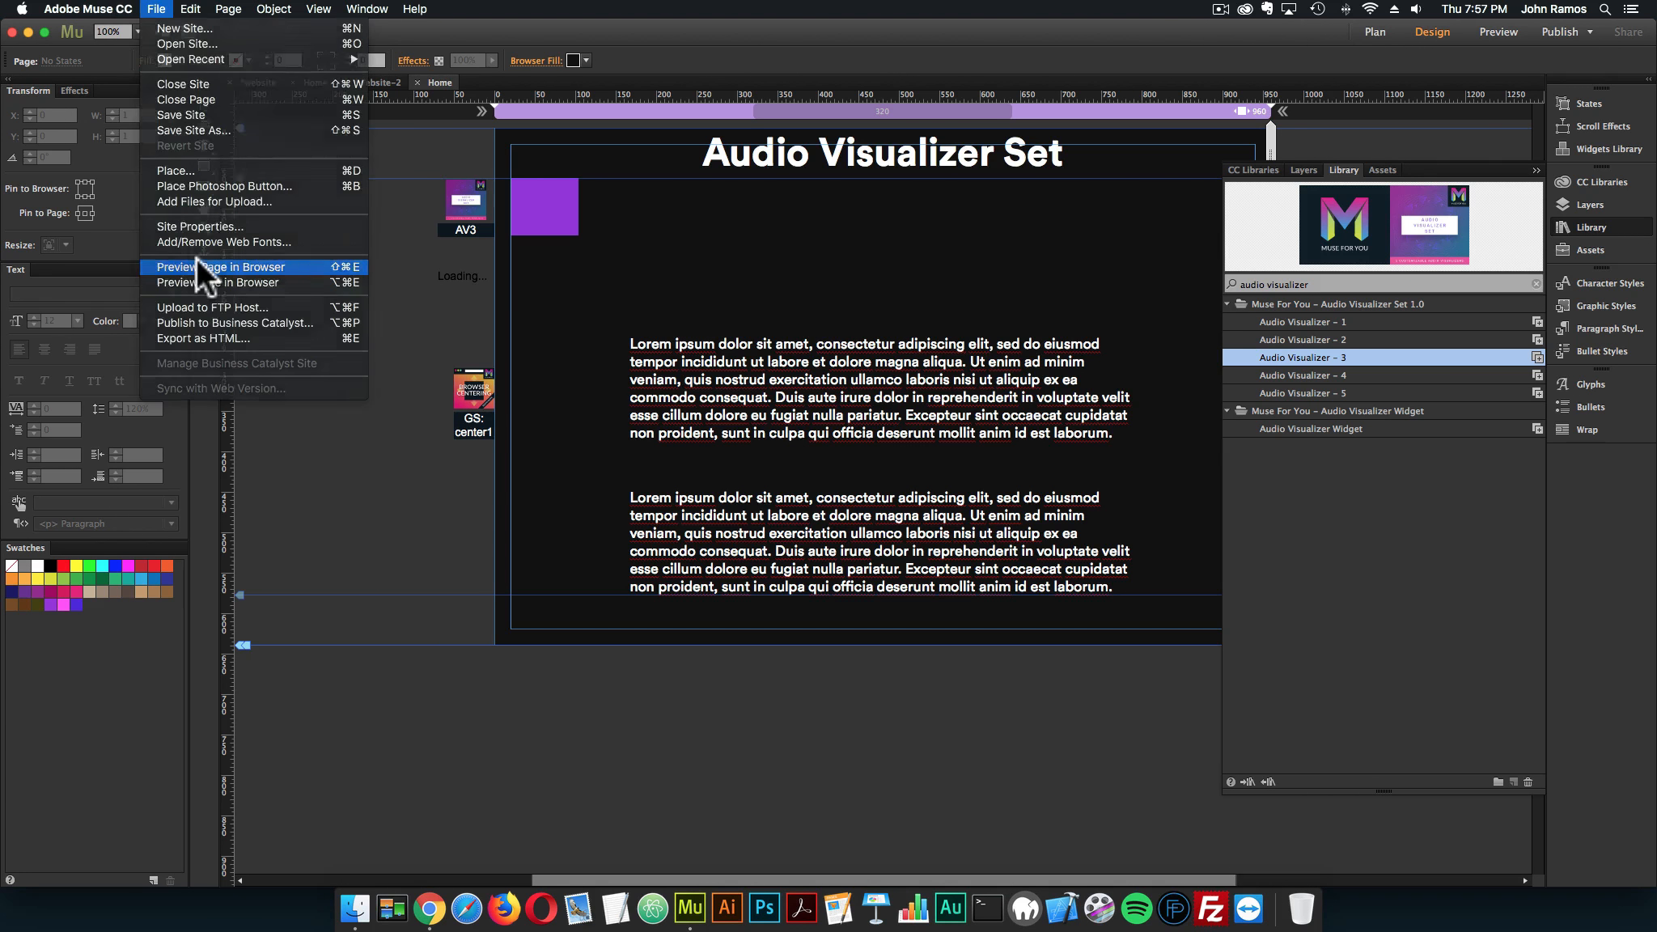
click(196, 257)
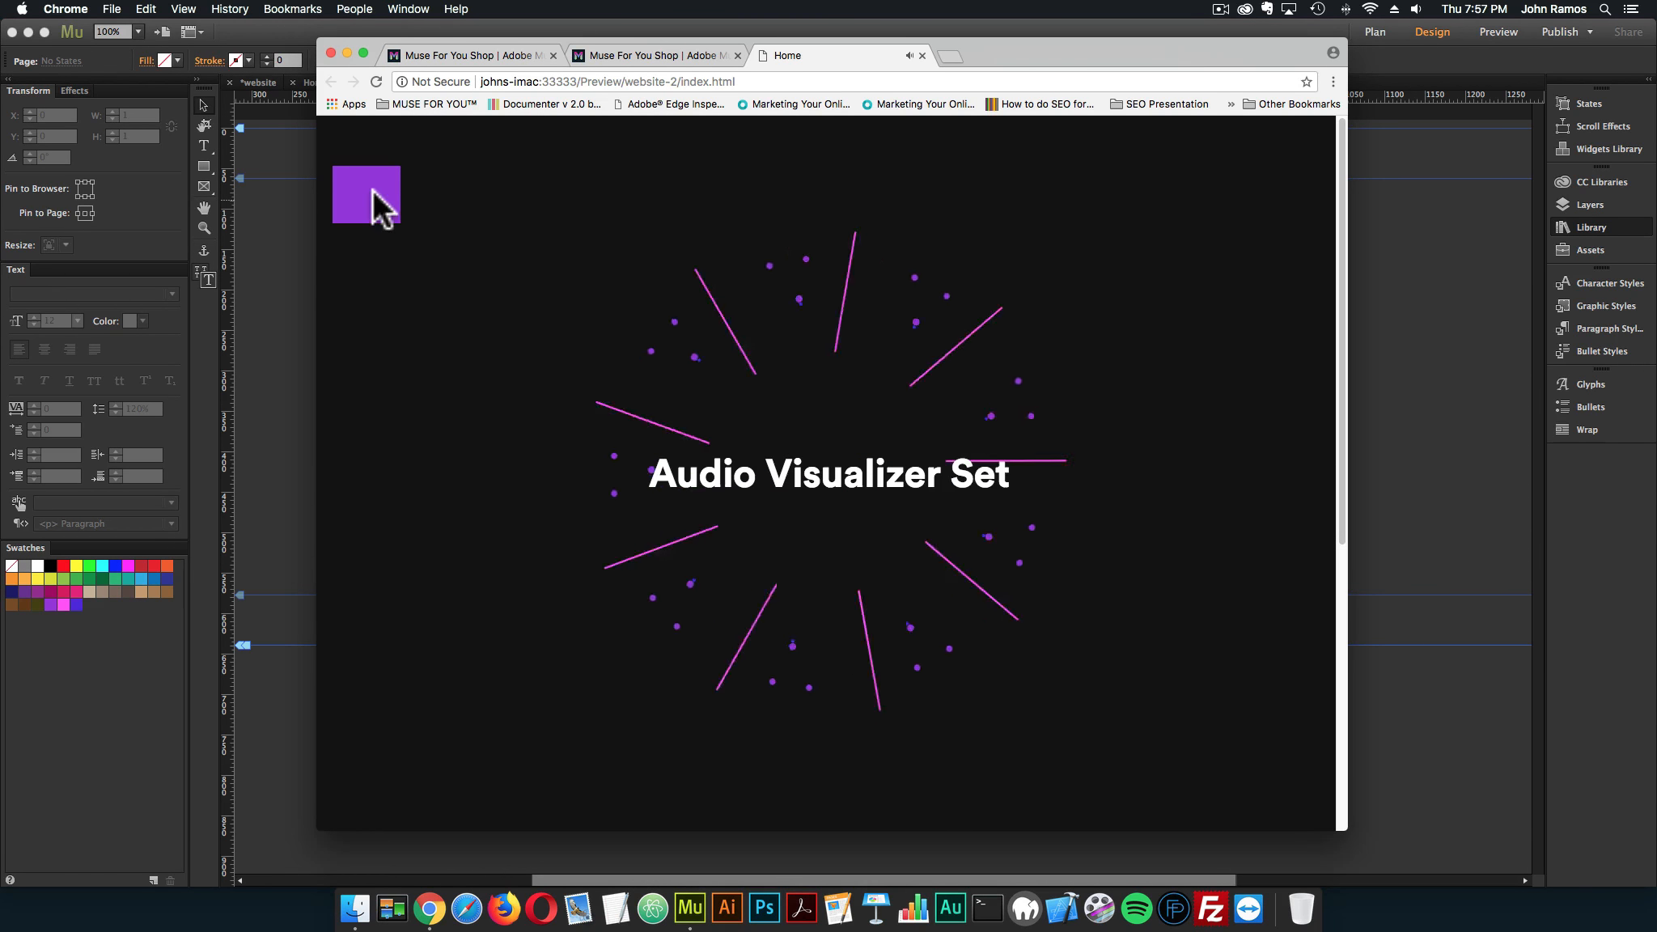
click(922, 55)
click(1366, 336)
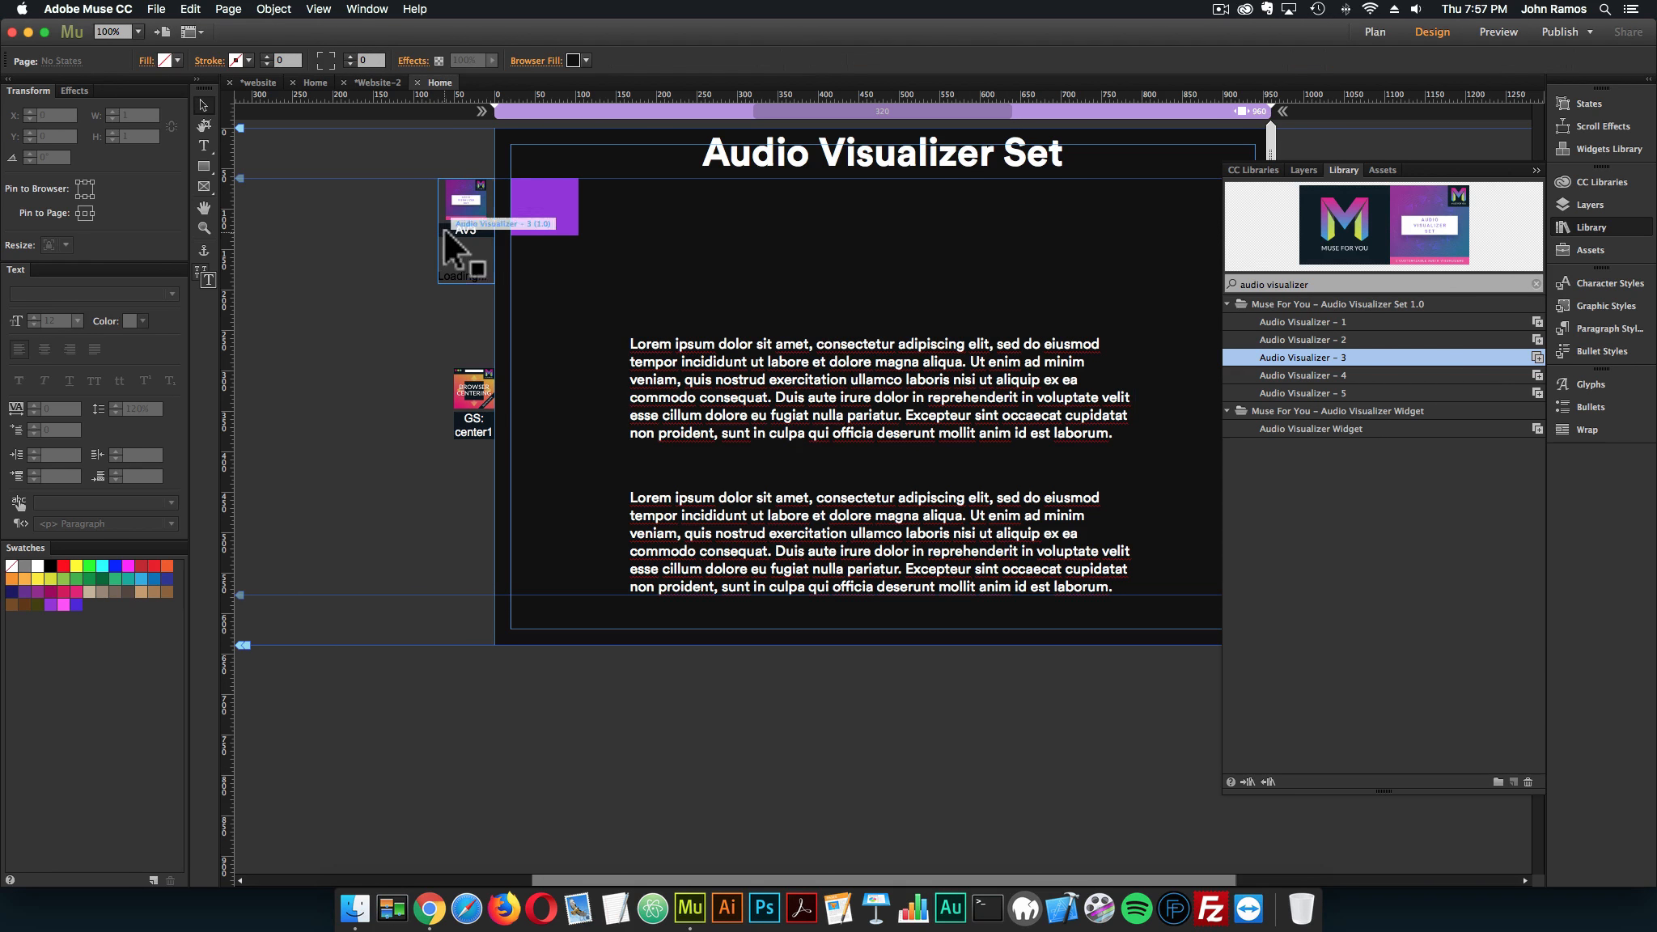
Replace the Audio Visualizer – 3 widget beside the page with Audio Visualizer – 4 and open its options
click(1288, 375)
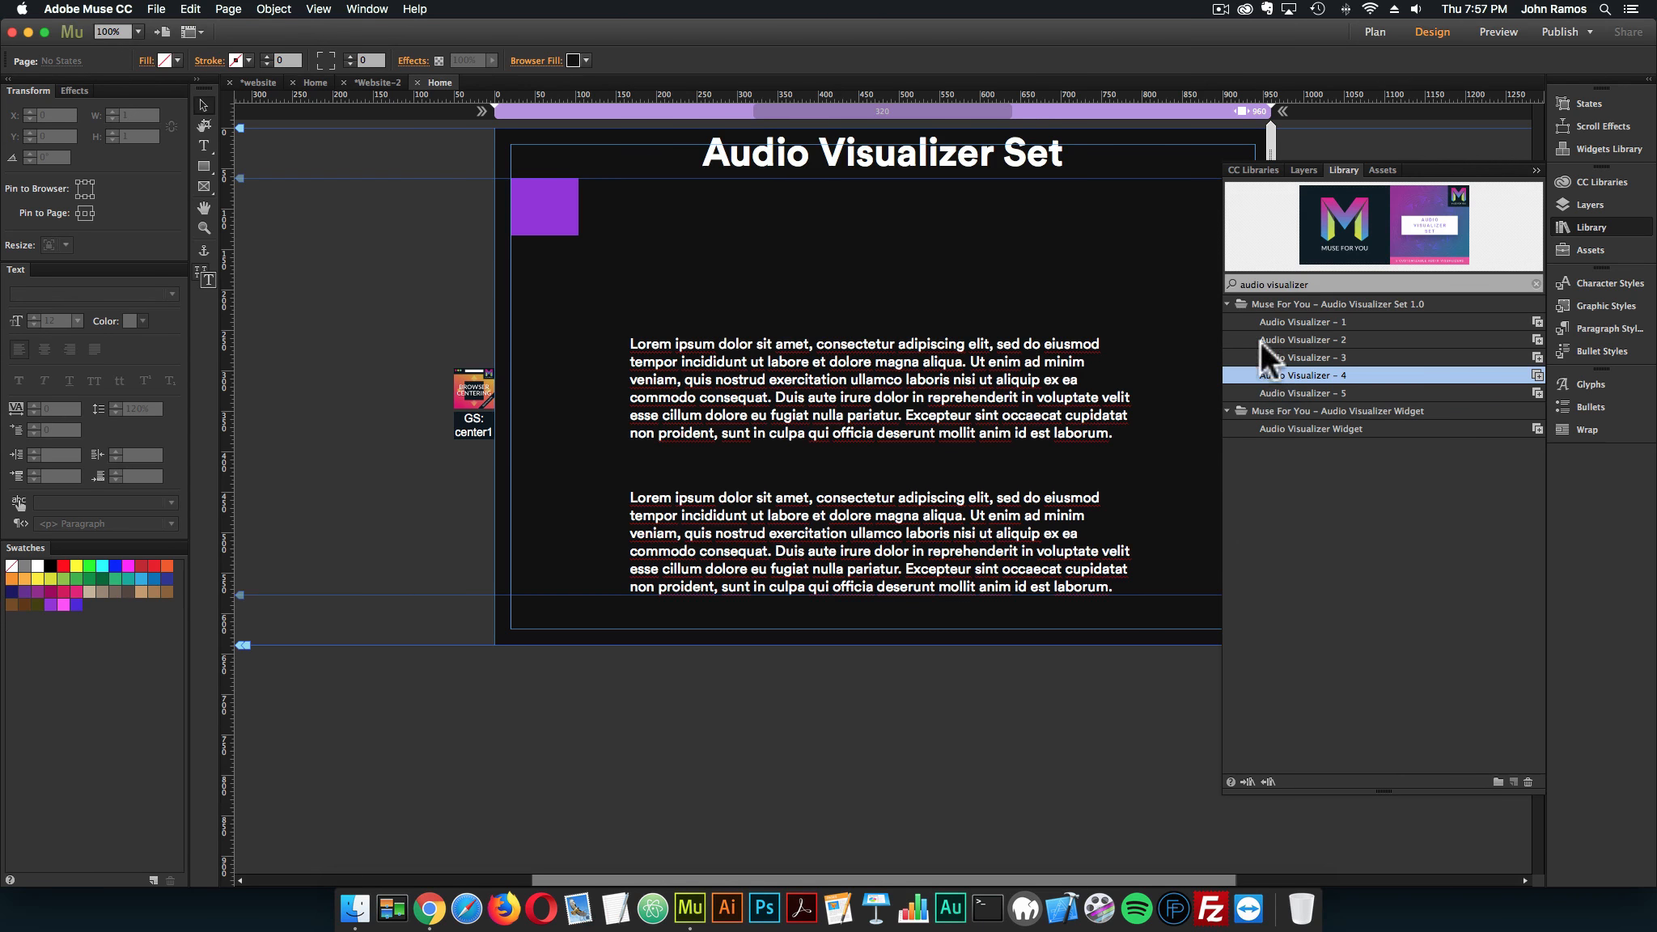
drag(1294, 375, 466, 200)
click(478, 225)
click(509, 172)
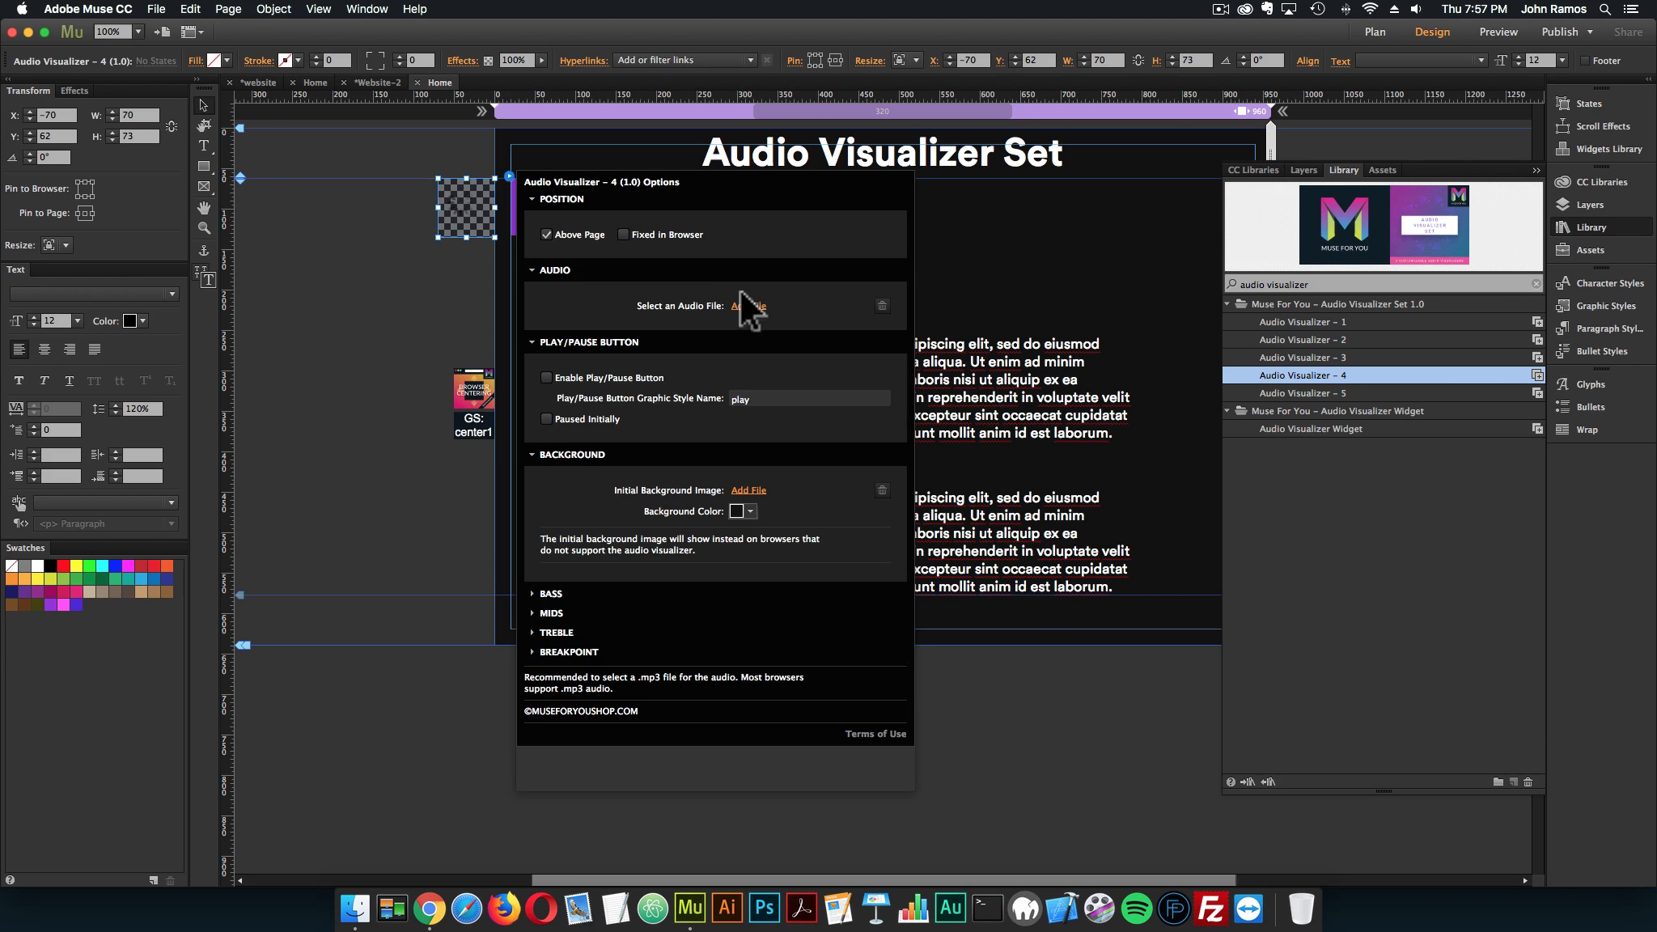
Set Audio Visualizer – 4's audio file to 222_short1_power-circle_0017.mp3 and its background color to purple 932BDD
click(748, 310)
double_click(689, 156)
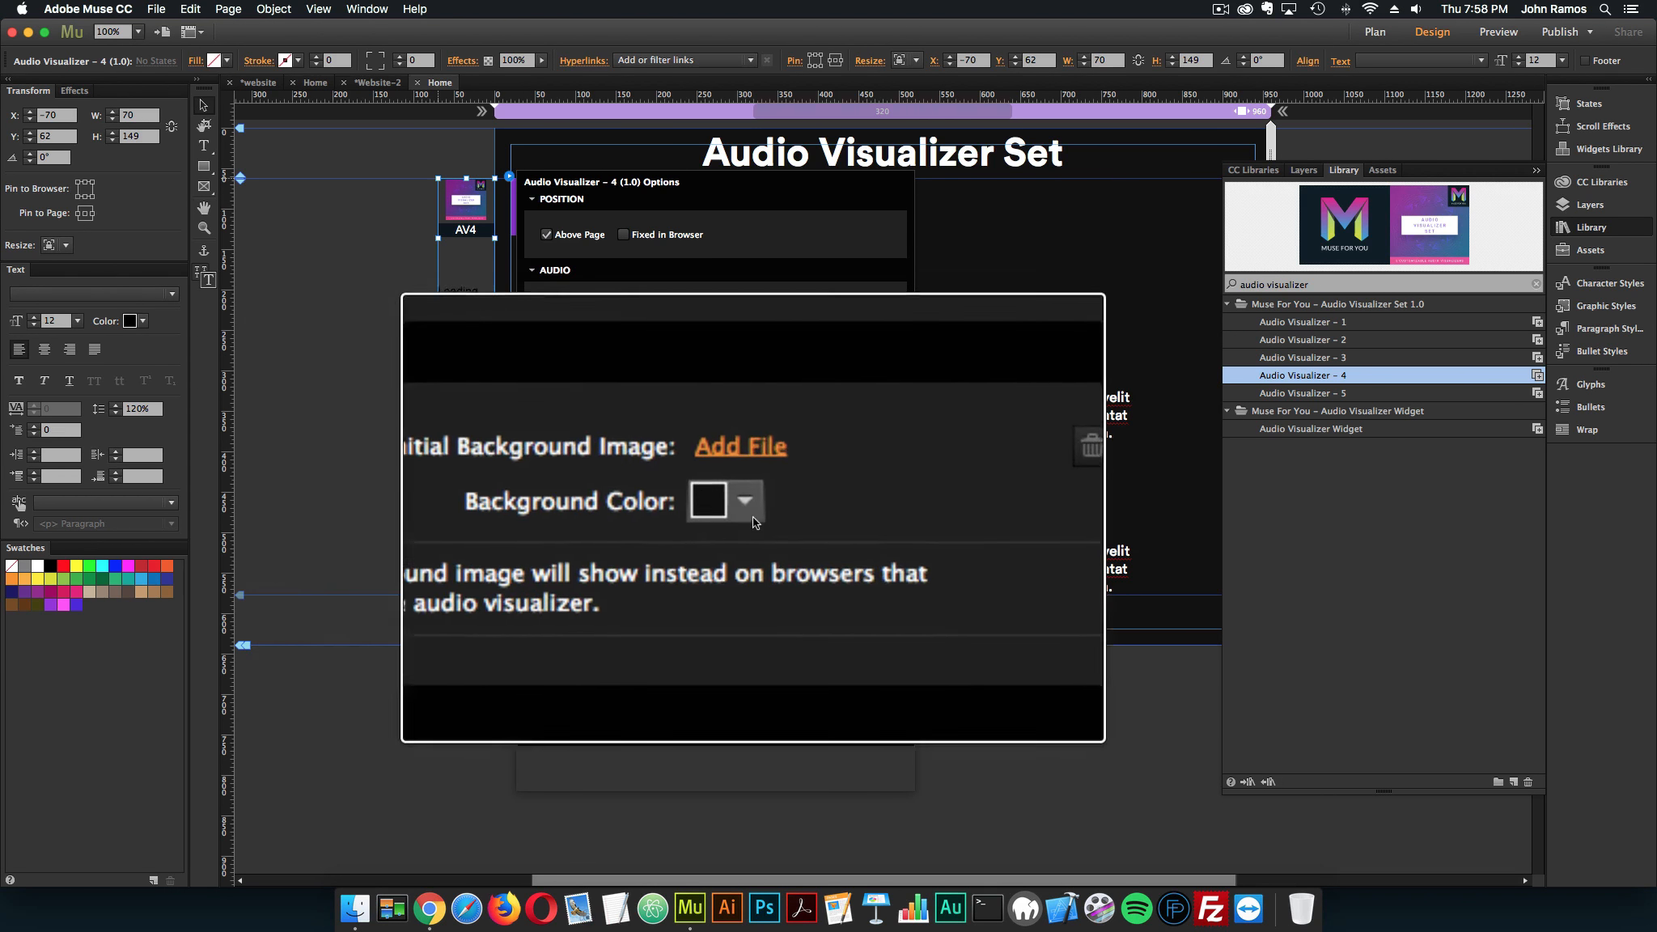
click(750, 510)
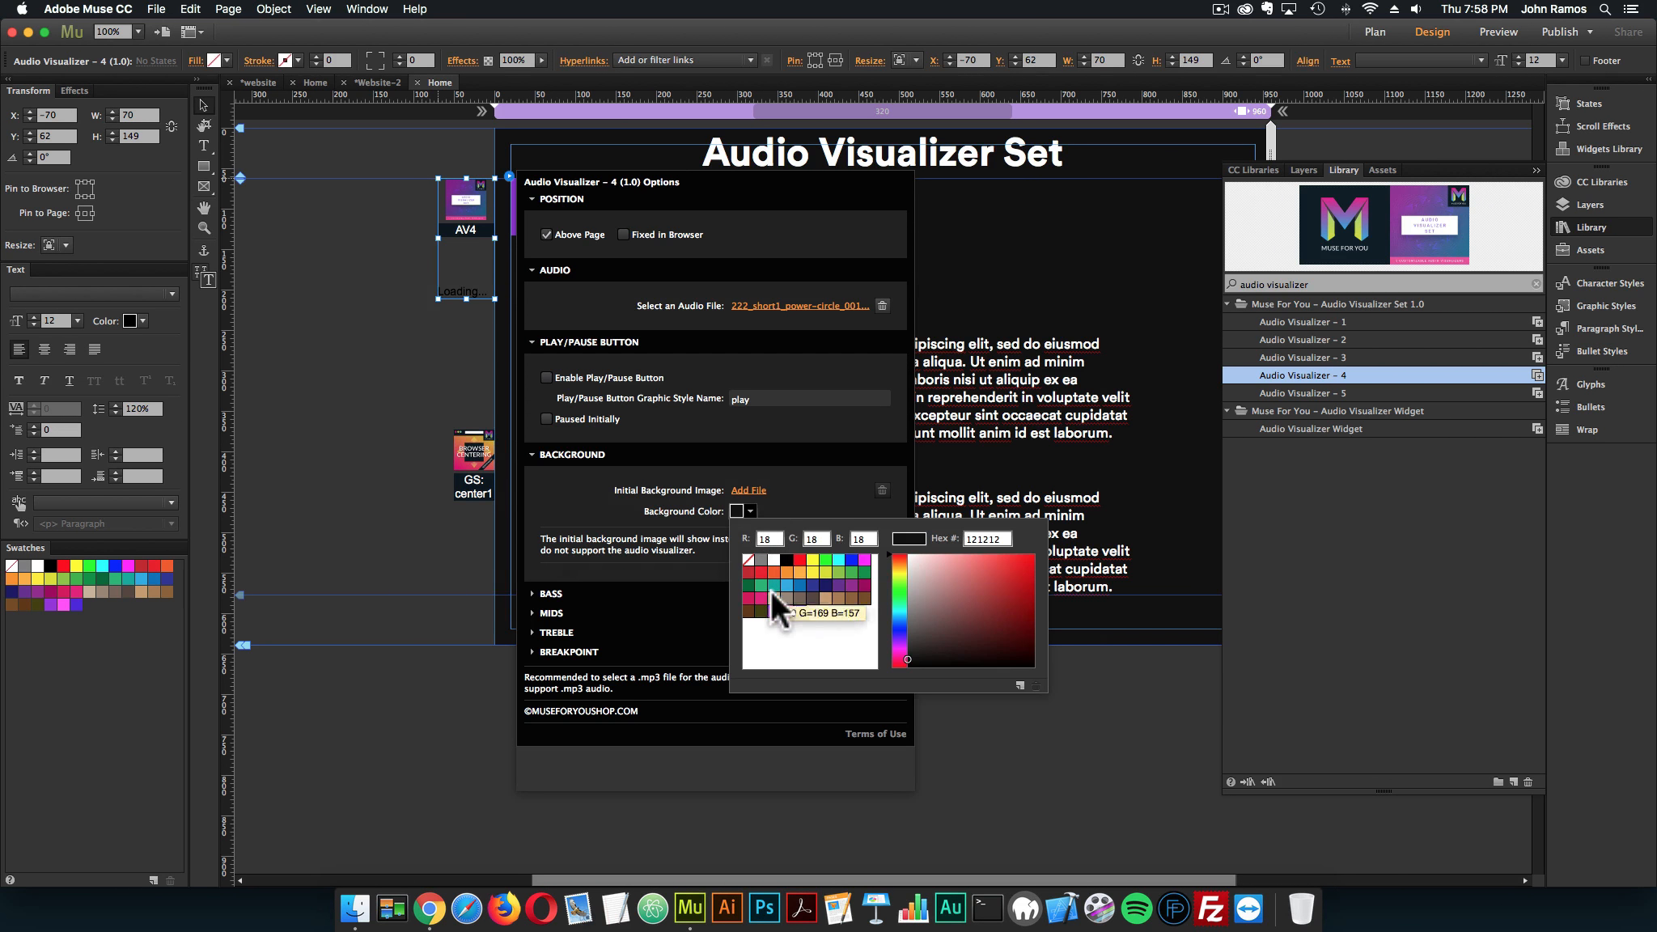
click(774, 610)
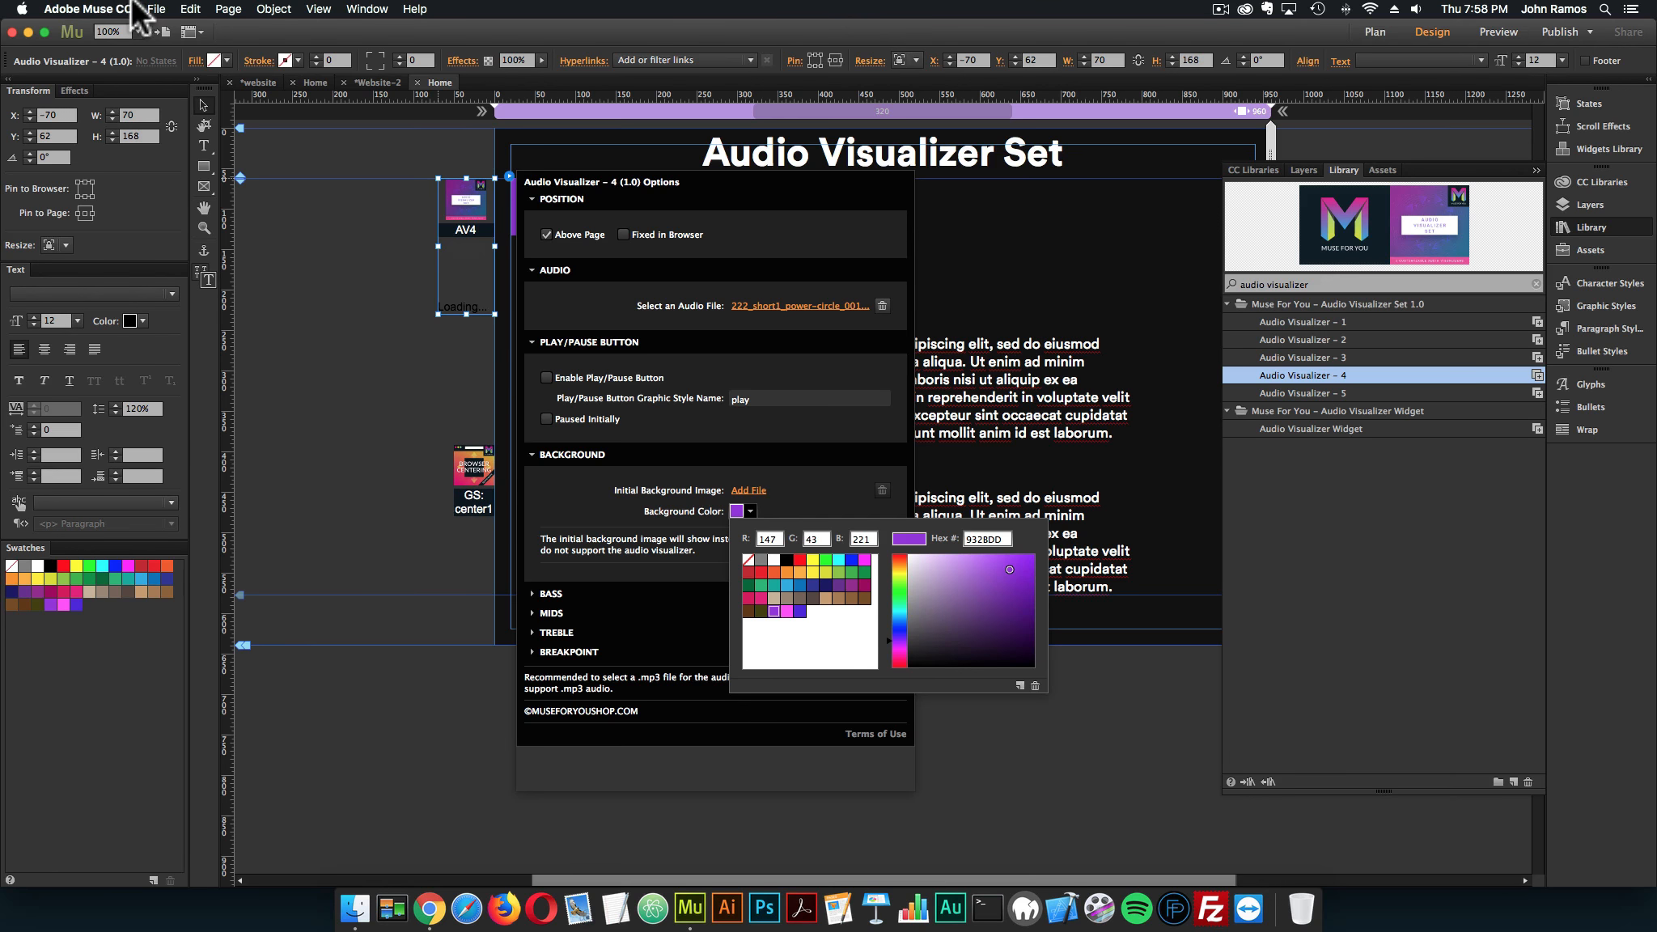
Preview the page in the browser with Audio Visualizer – 4 on its purple background, close the preview tab and return to Muse
click(156, 9)
click(185, 260)
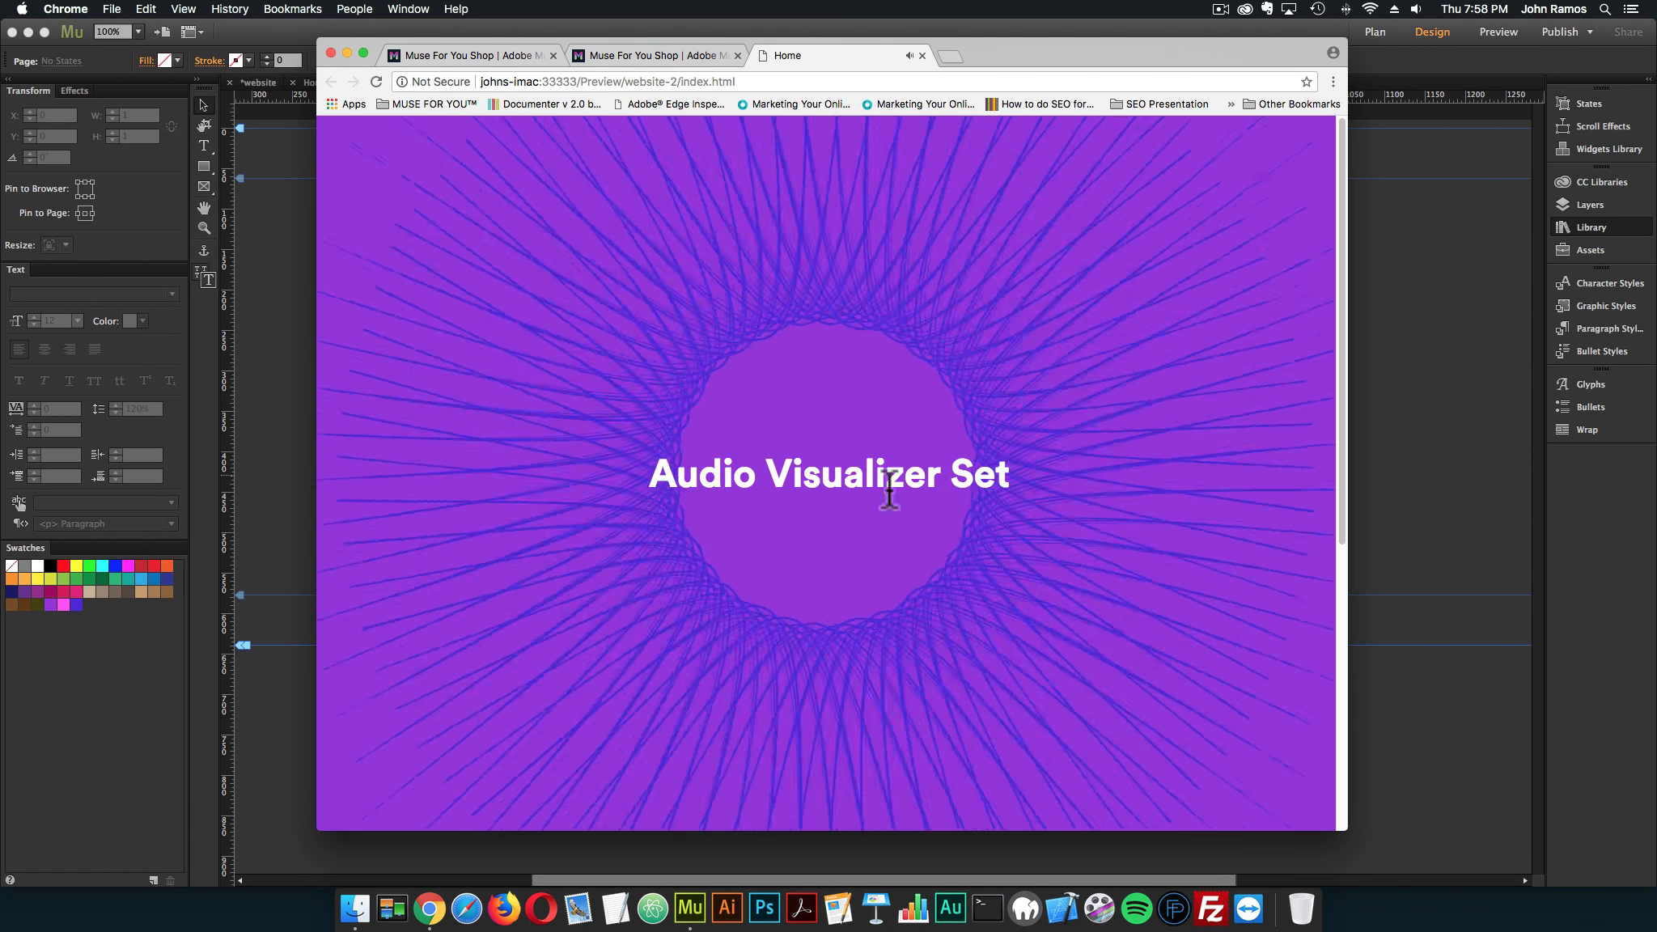
scroll(850, 438, down, 5)
scroll(850, 438, up, 5)
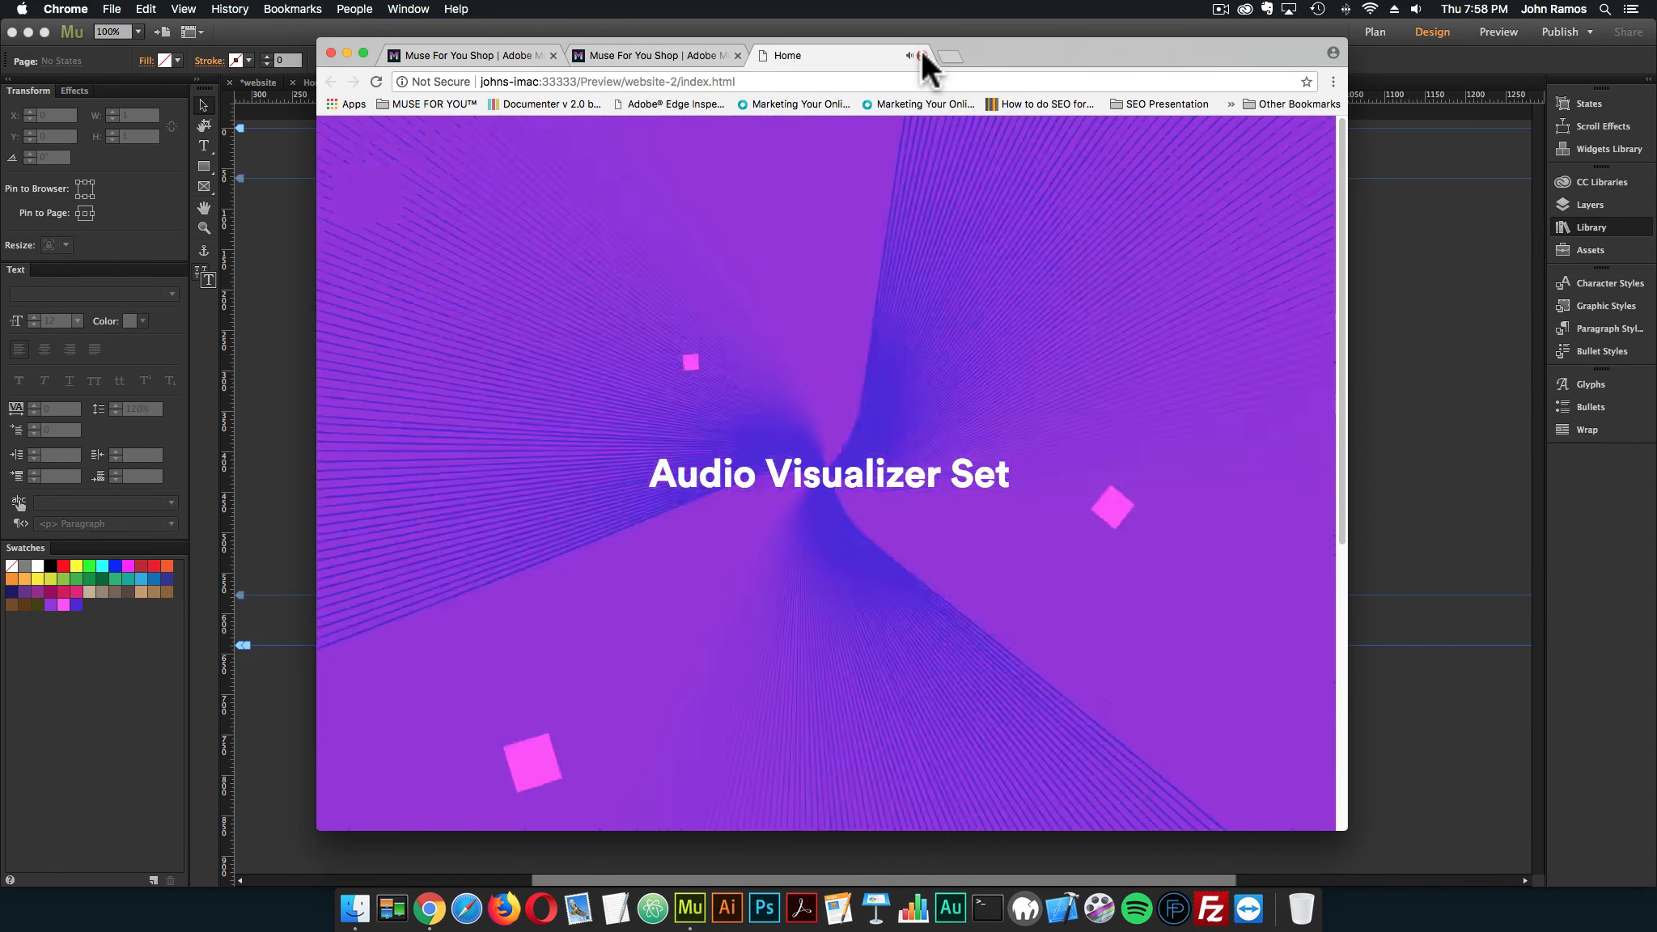
click(922, 55)
click(1419, 376)
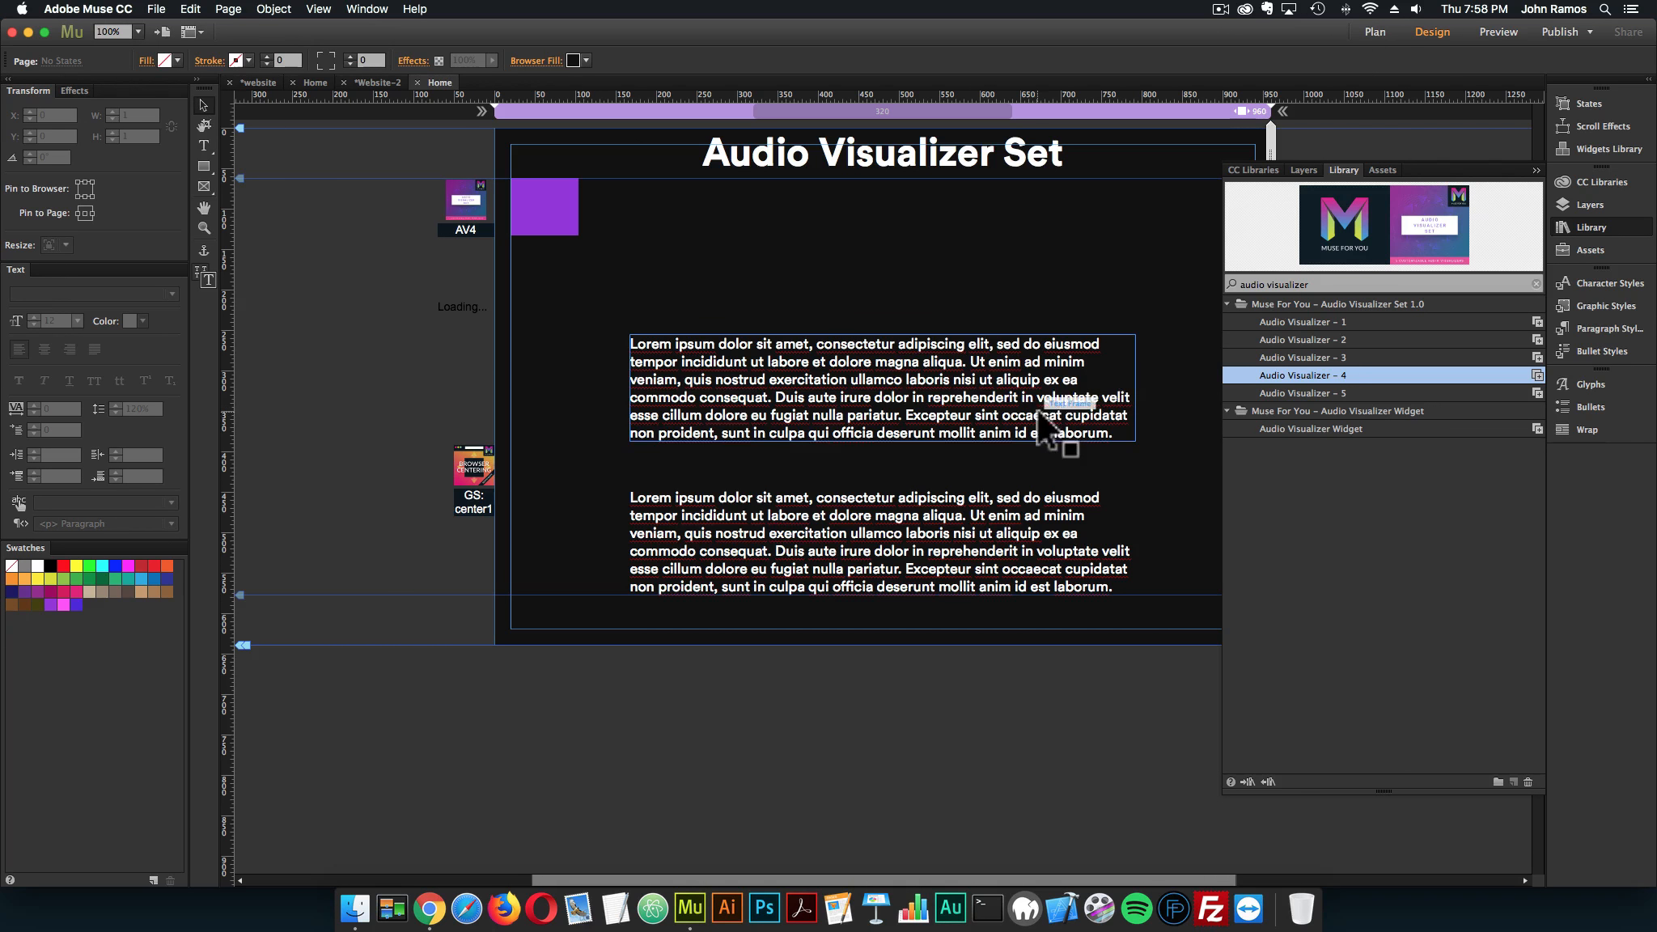
Shorten the frame of the Audio Visualizer – 4 widget and reopen its options
click(468, 287)
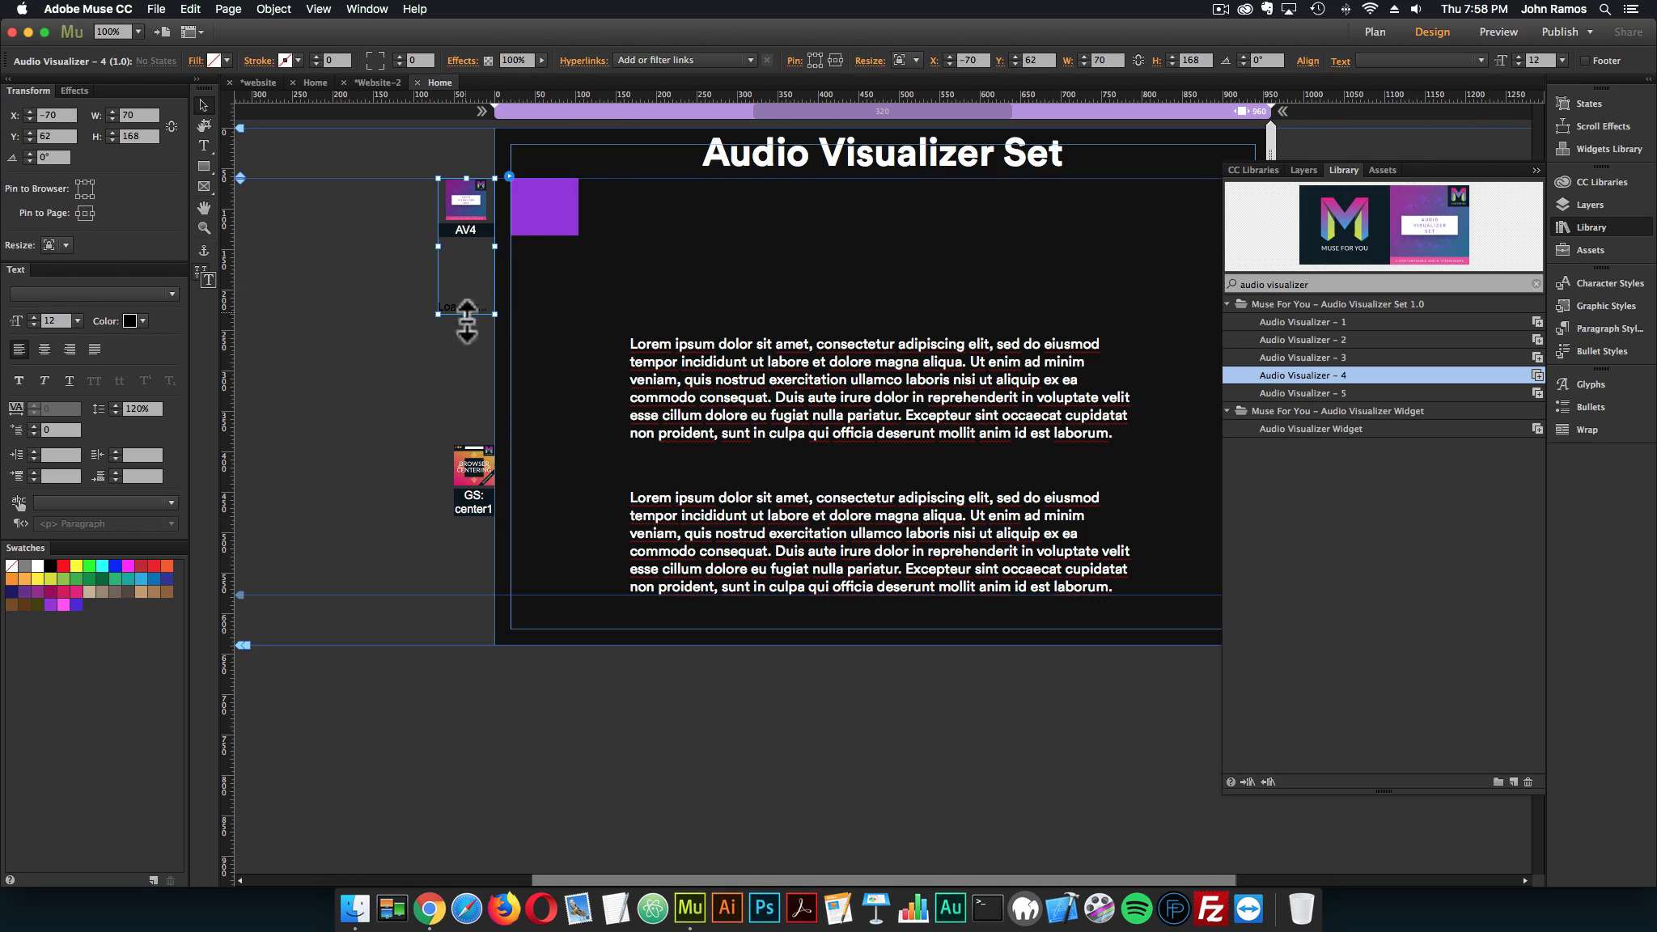
drag(468, 314, 468, 243)
click(508, 175)
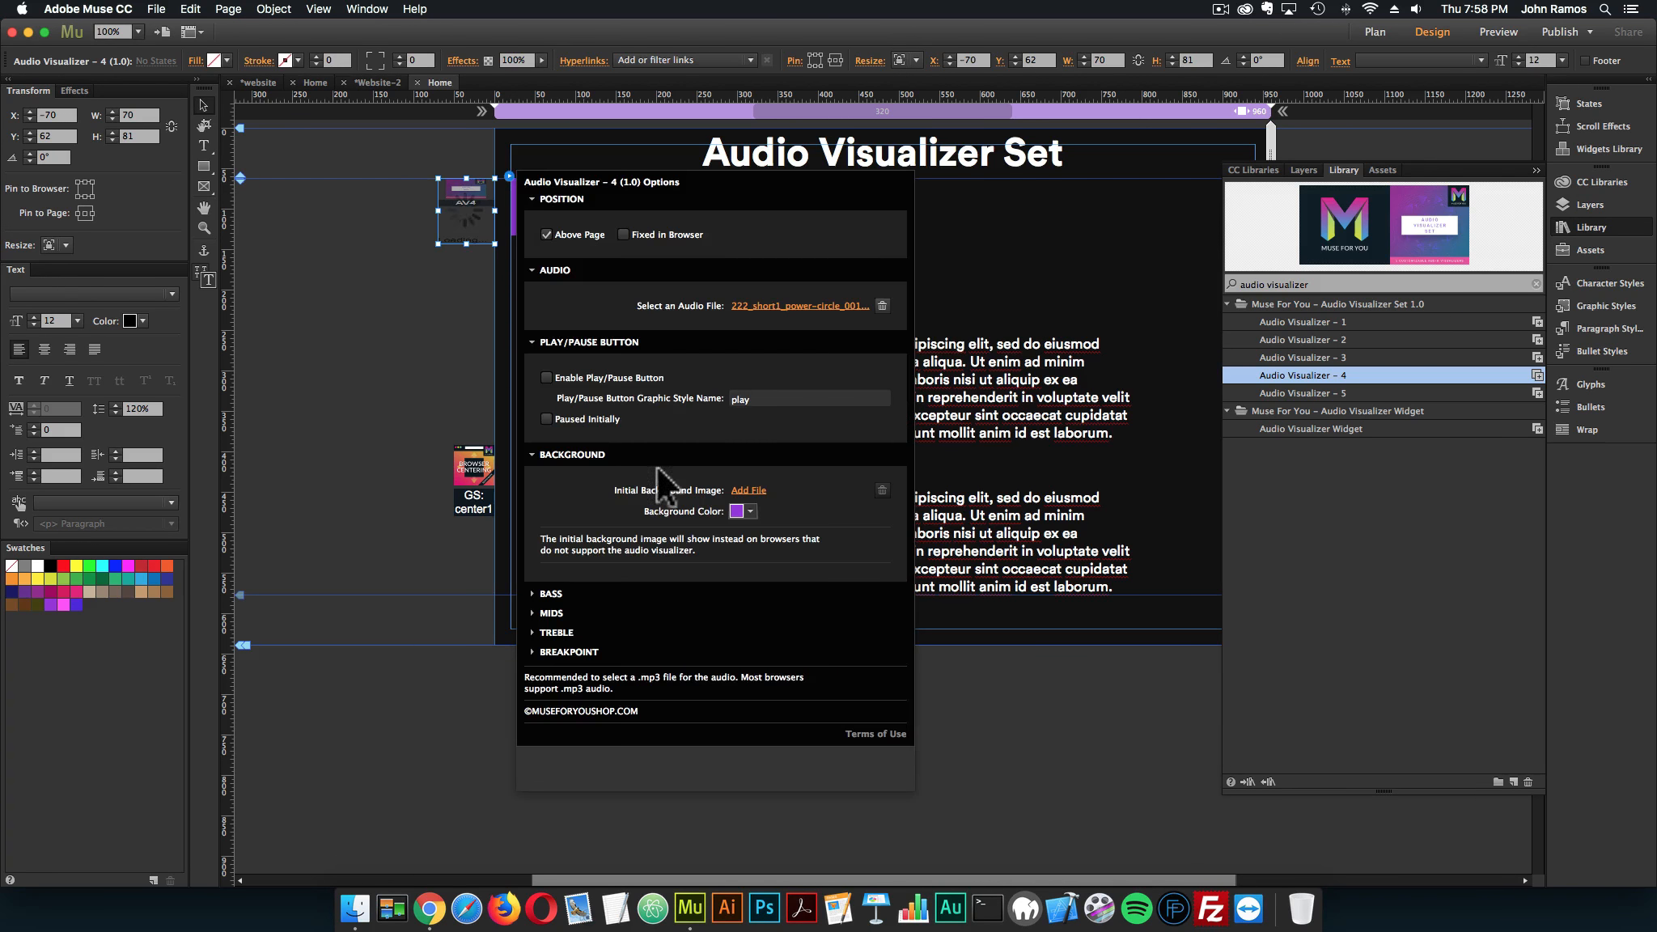
Examine Audio Visualizer – 4's stroke weight and color options for bass, mids and treble, plus its breakpoint option, and close the options
click(552, 592)
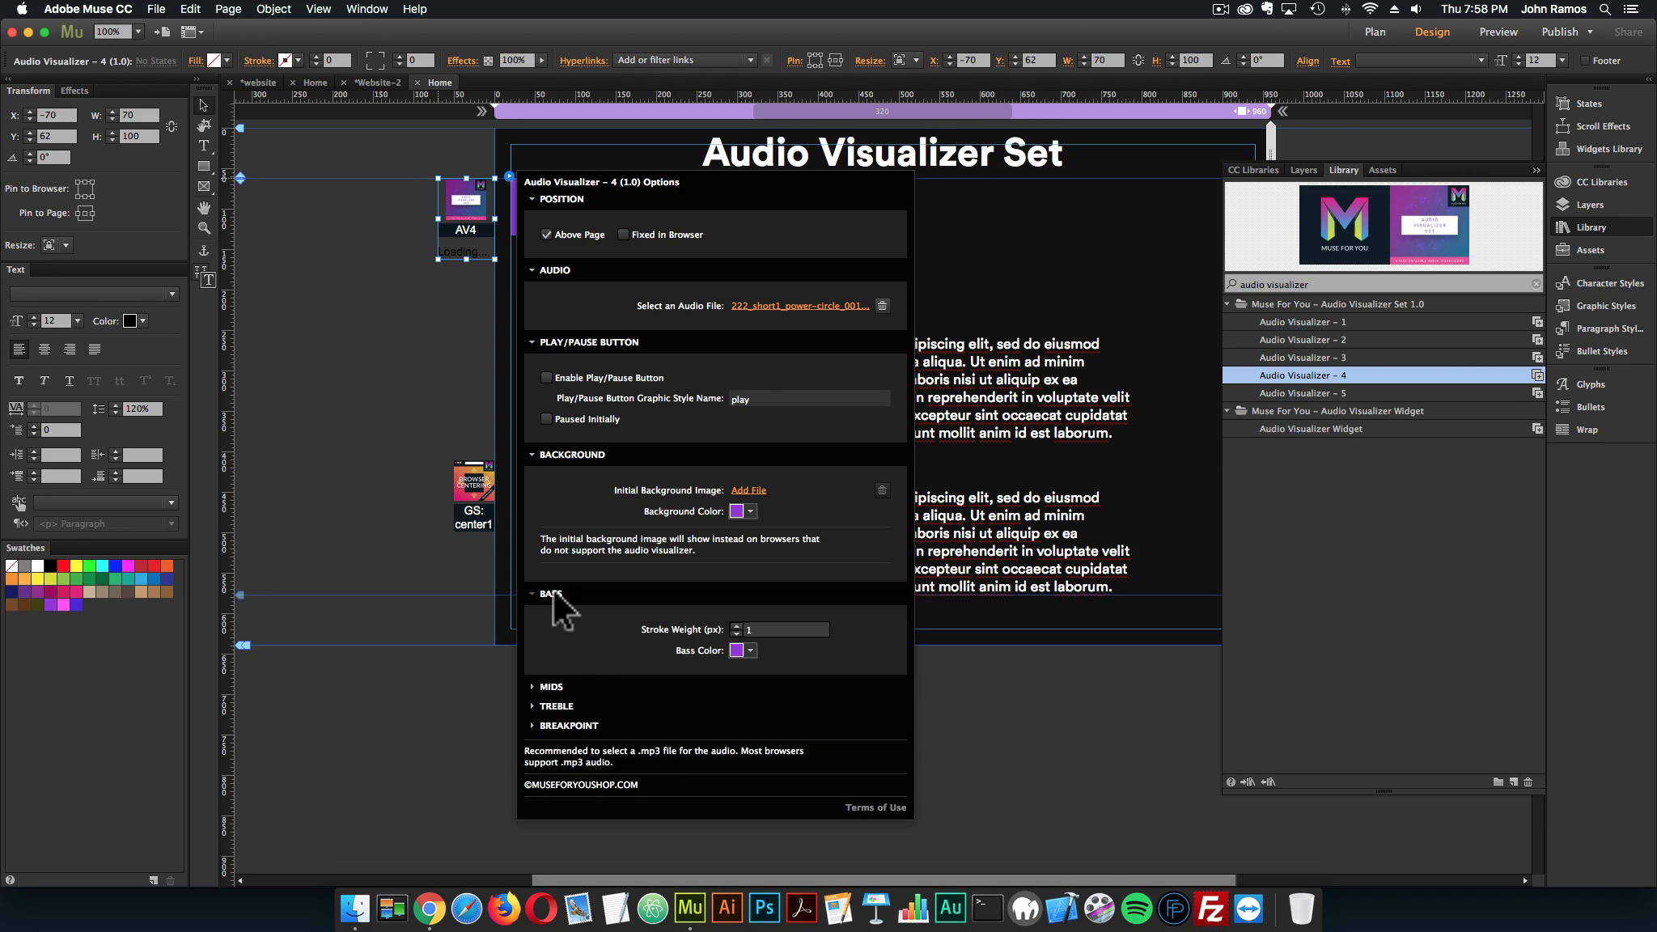
click(553, 593)
click(553, 592)
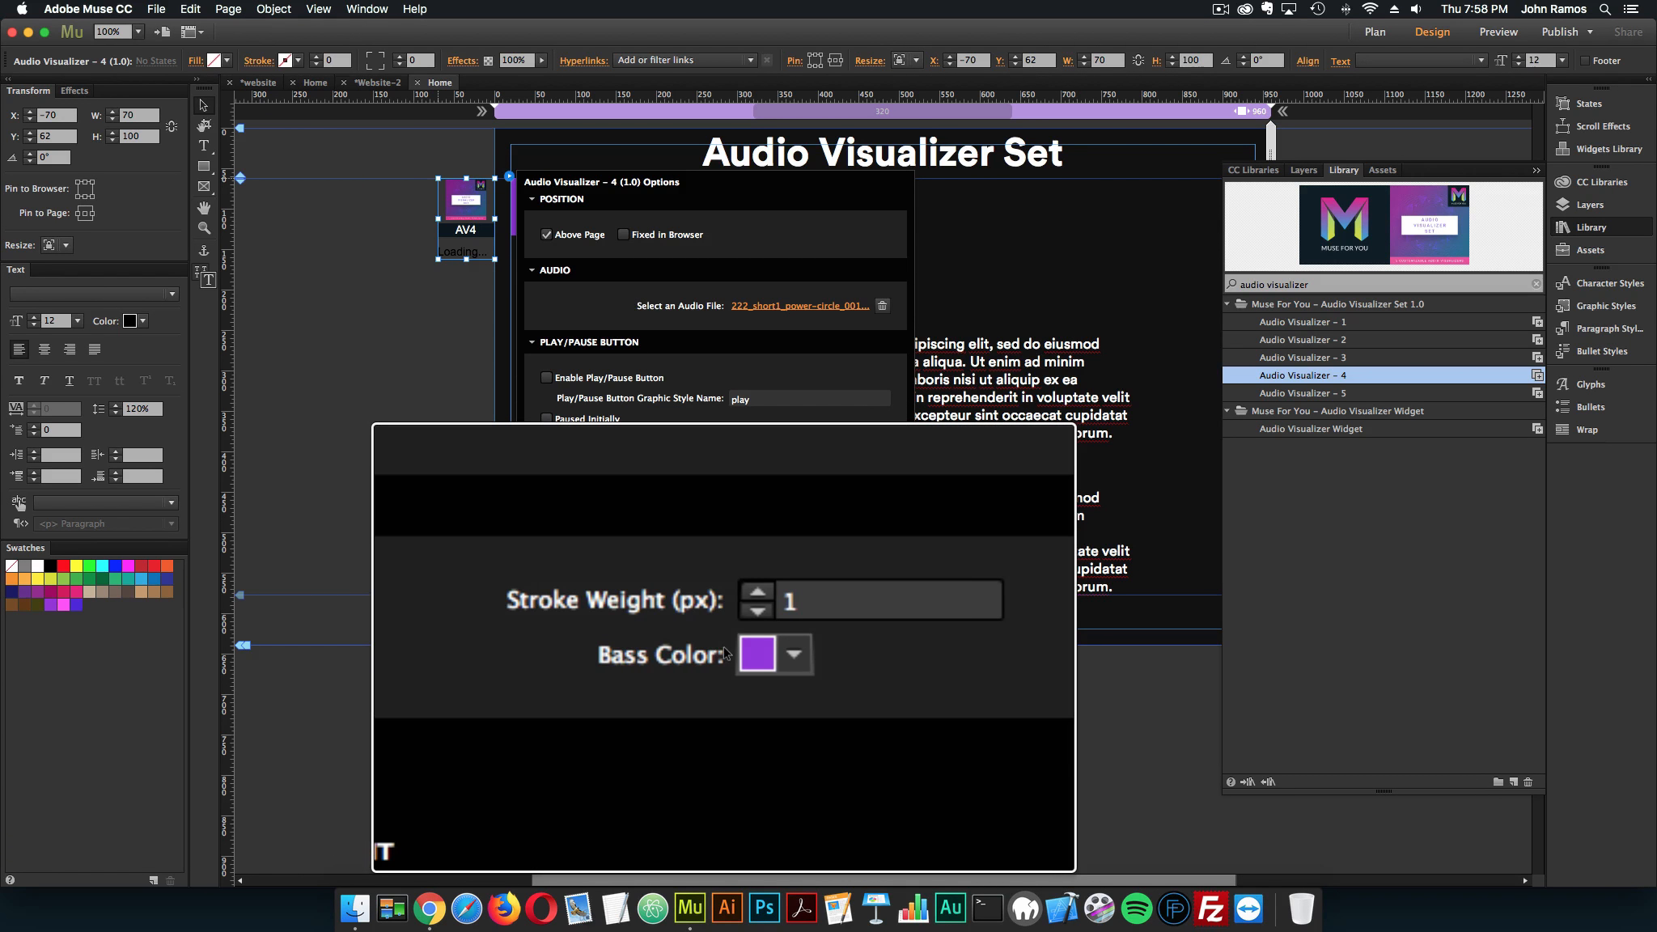
click(555, 591)
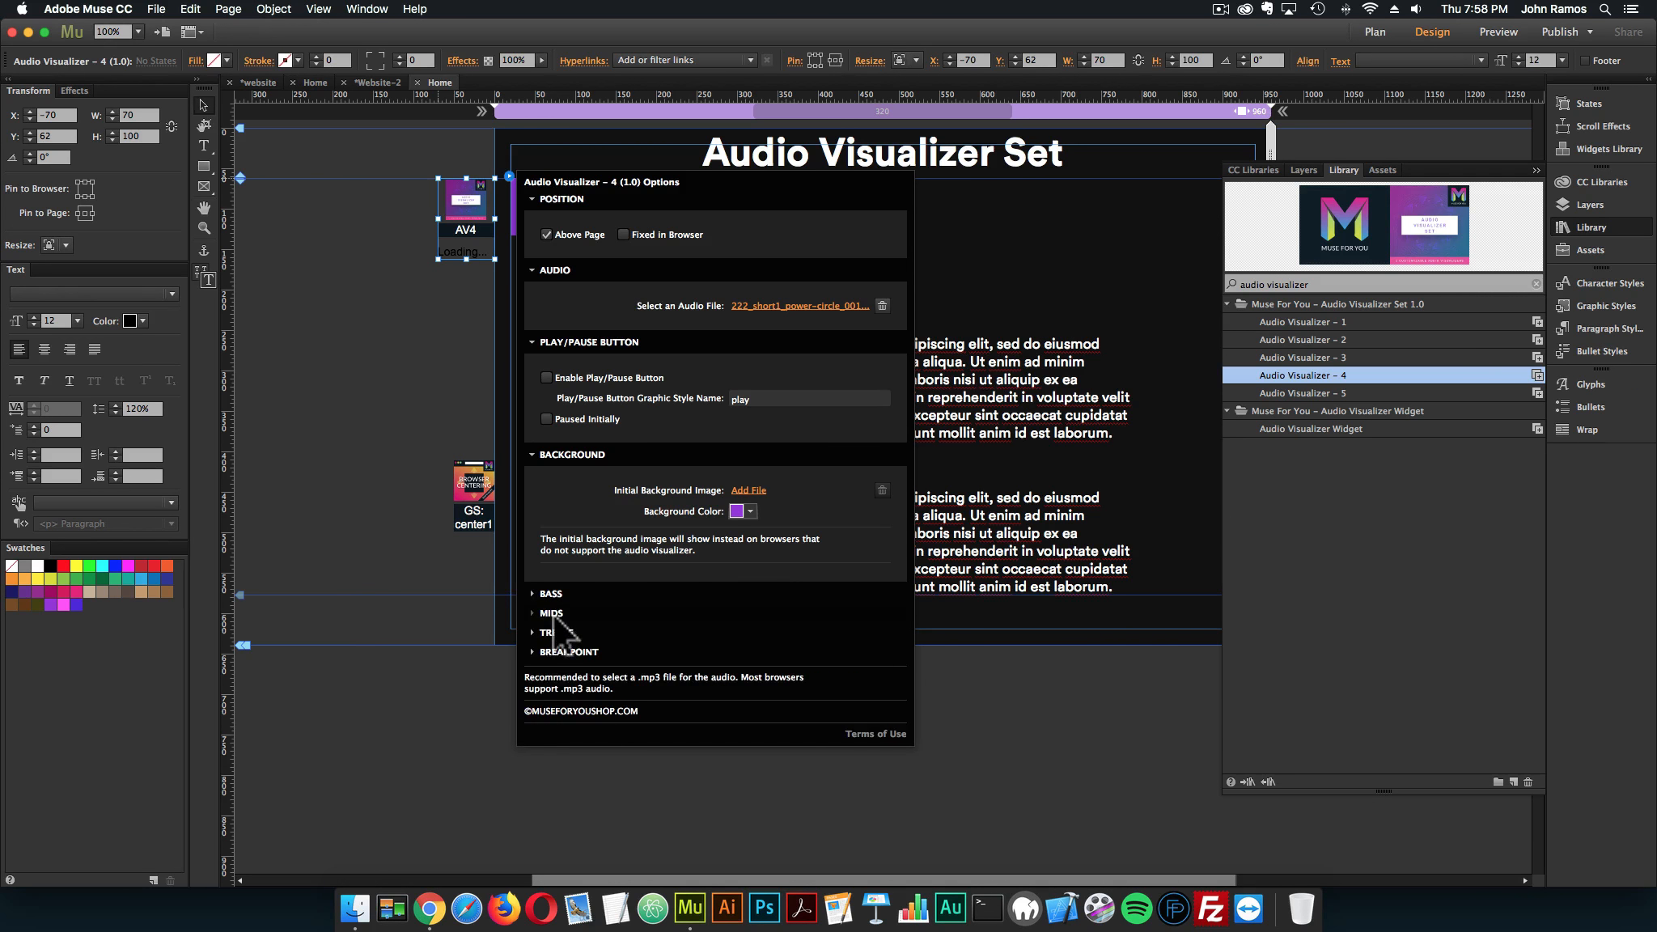
click(573, 615)
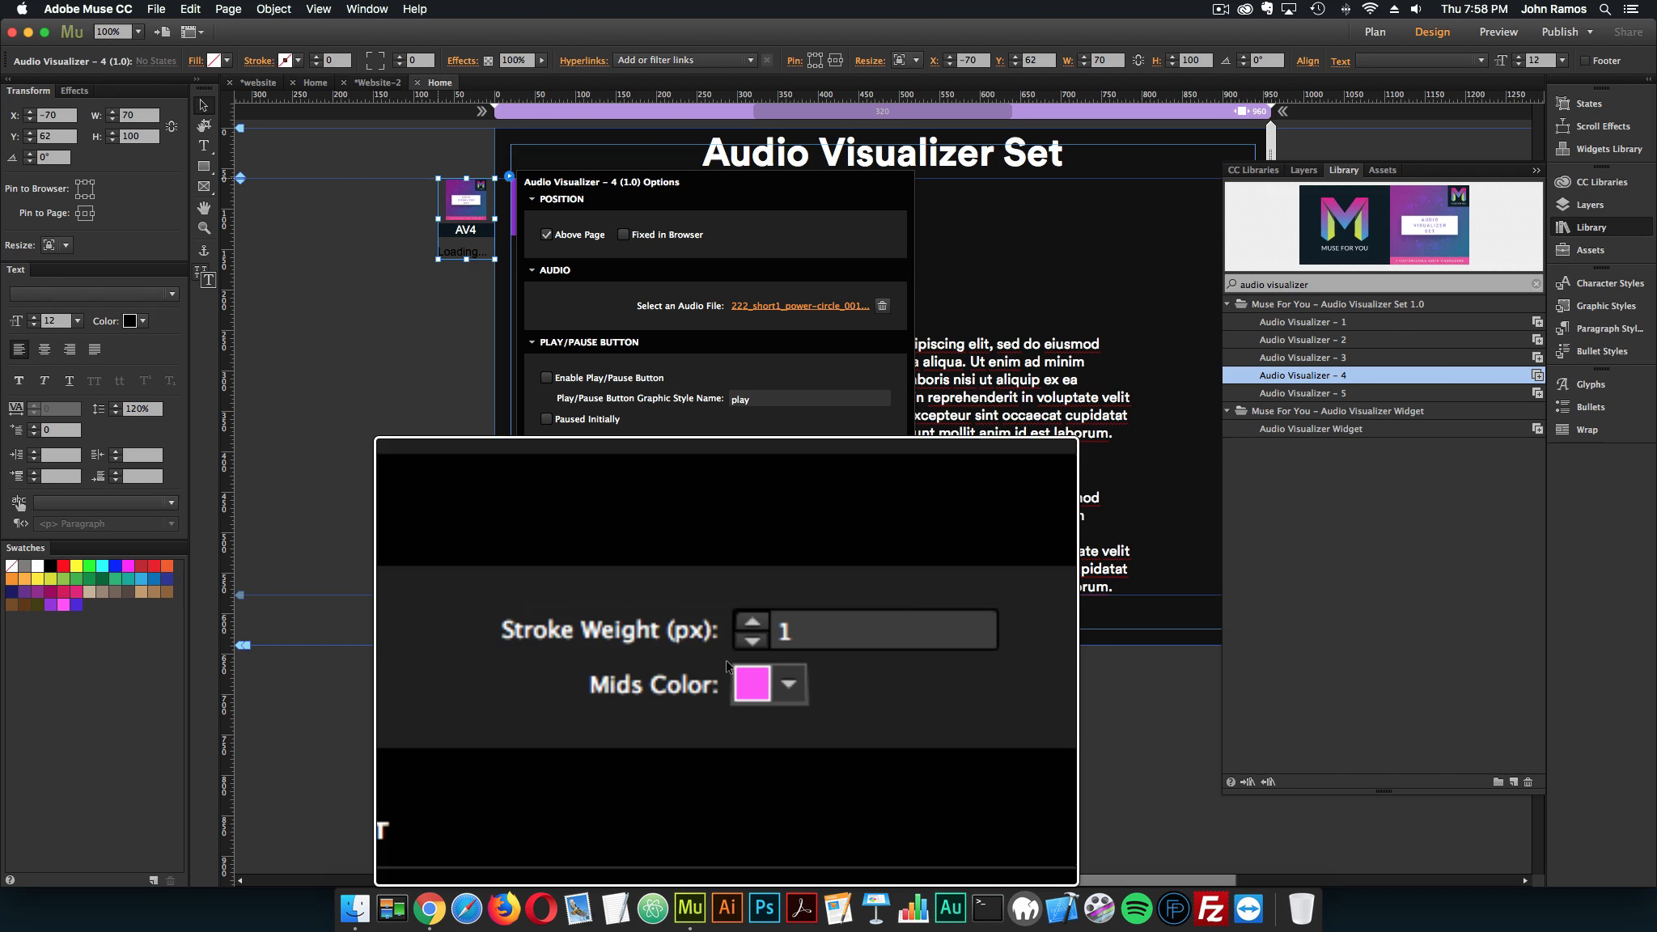
click(554, 612)
click(559, 631)
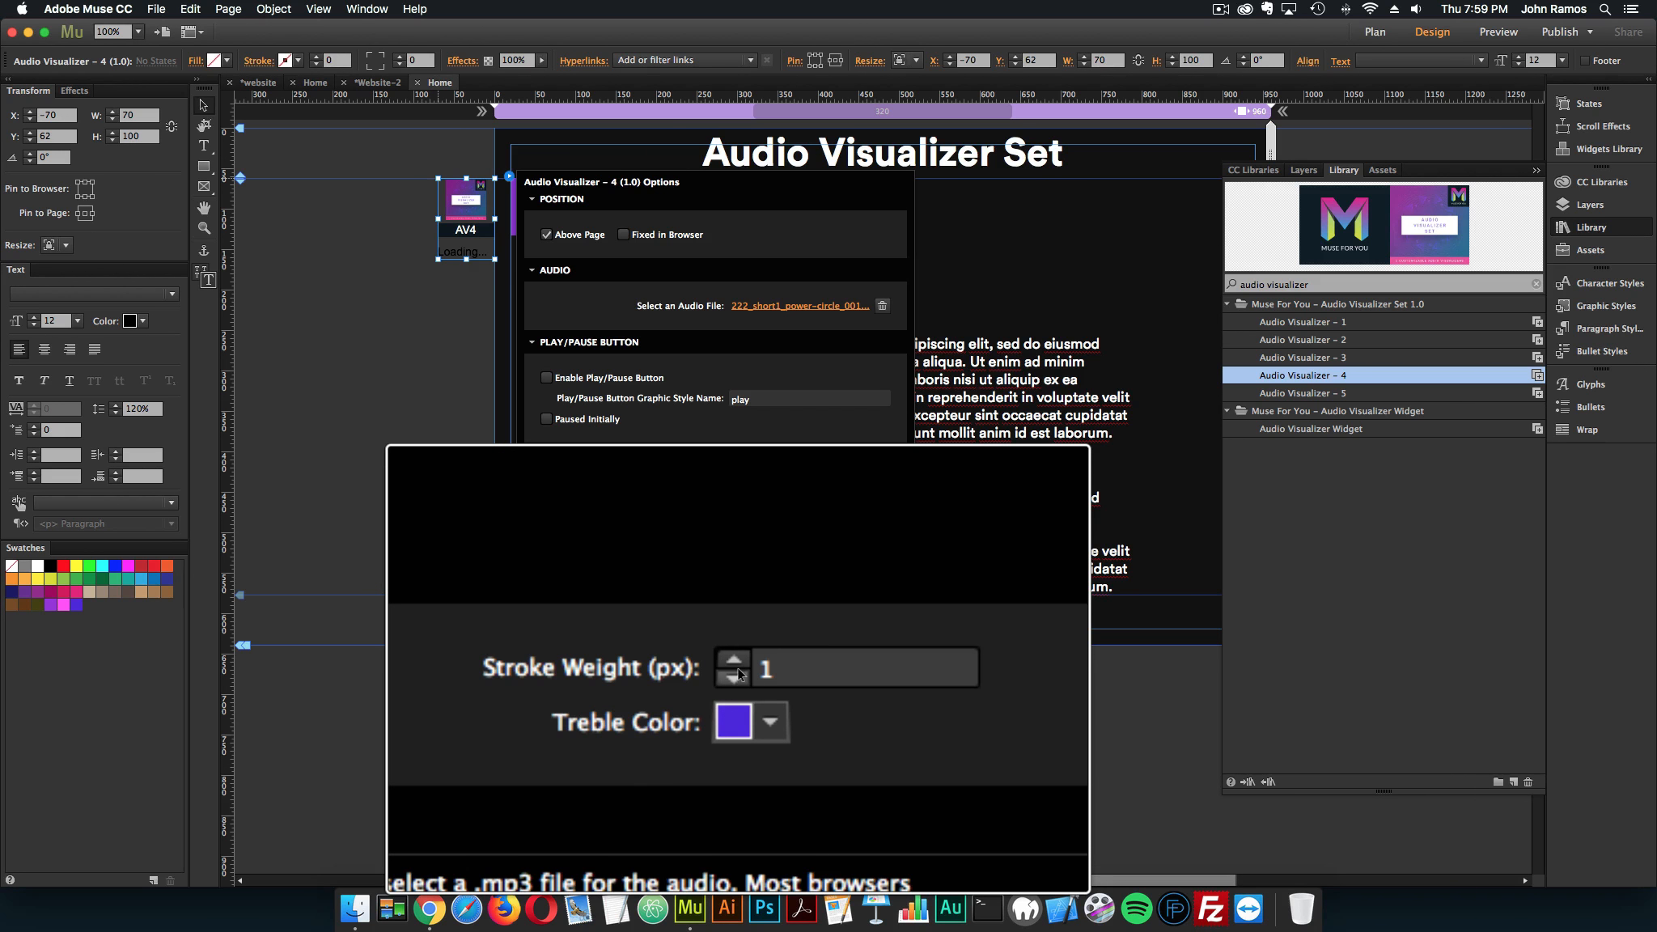
click(567, 725)
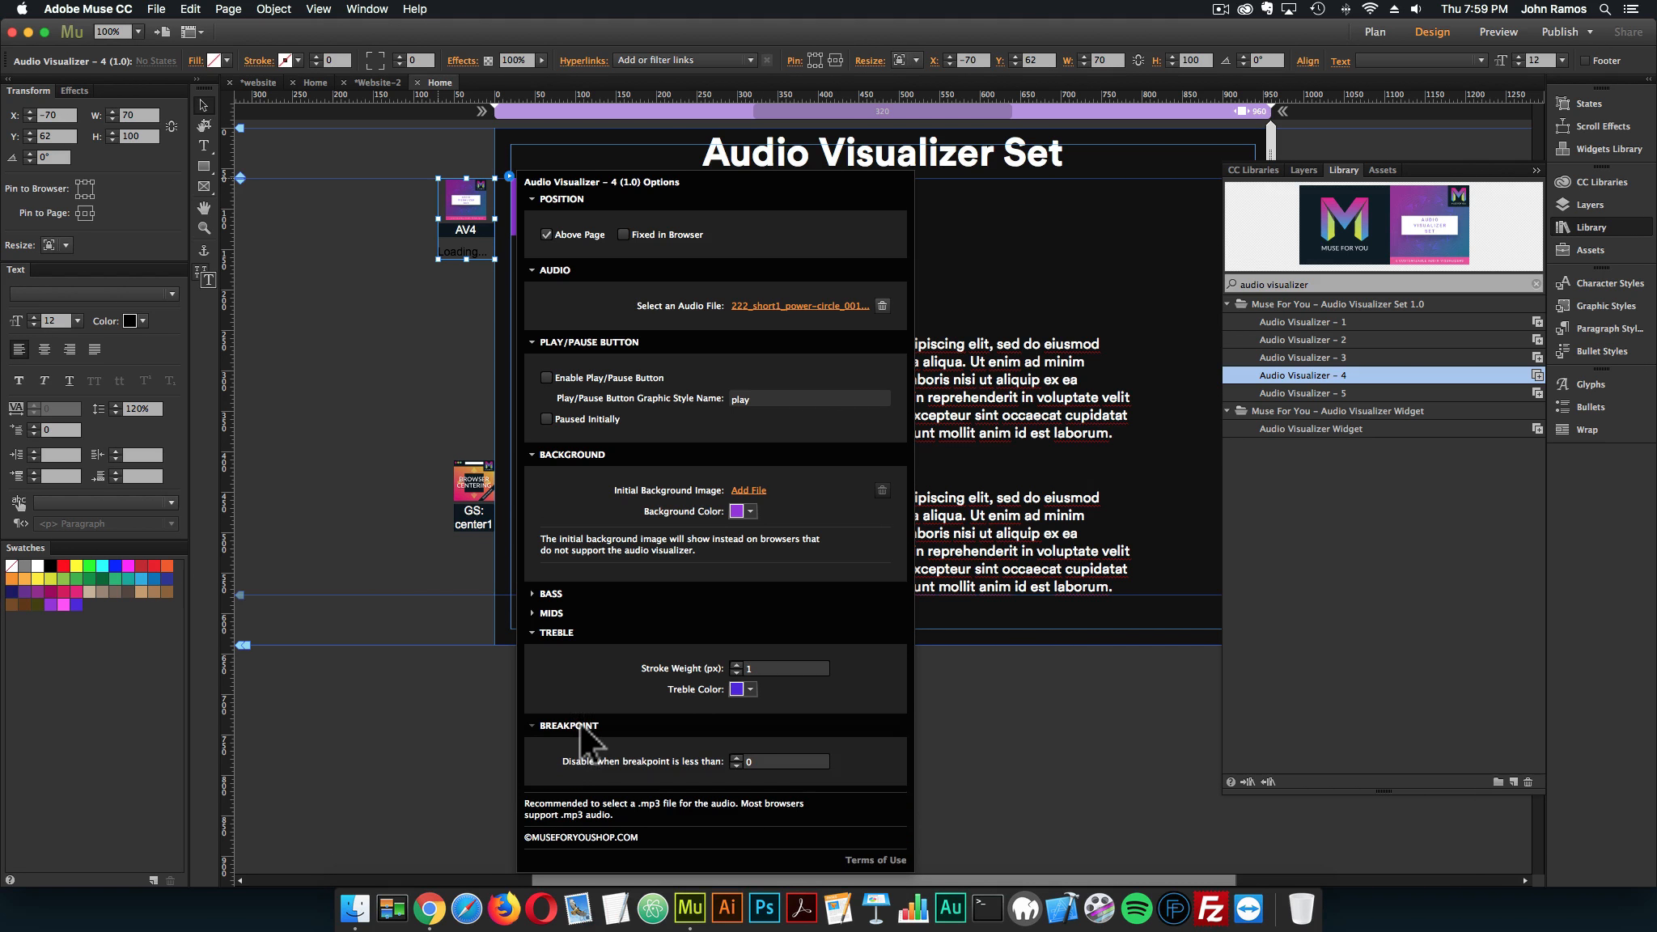
click(579, 725)
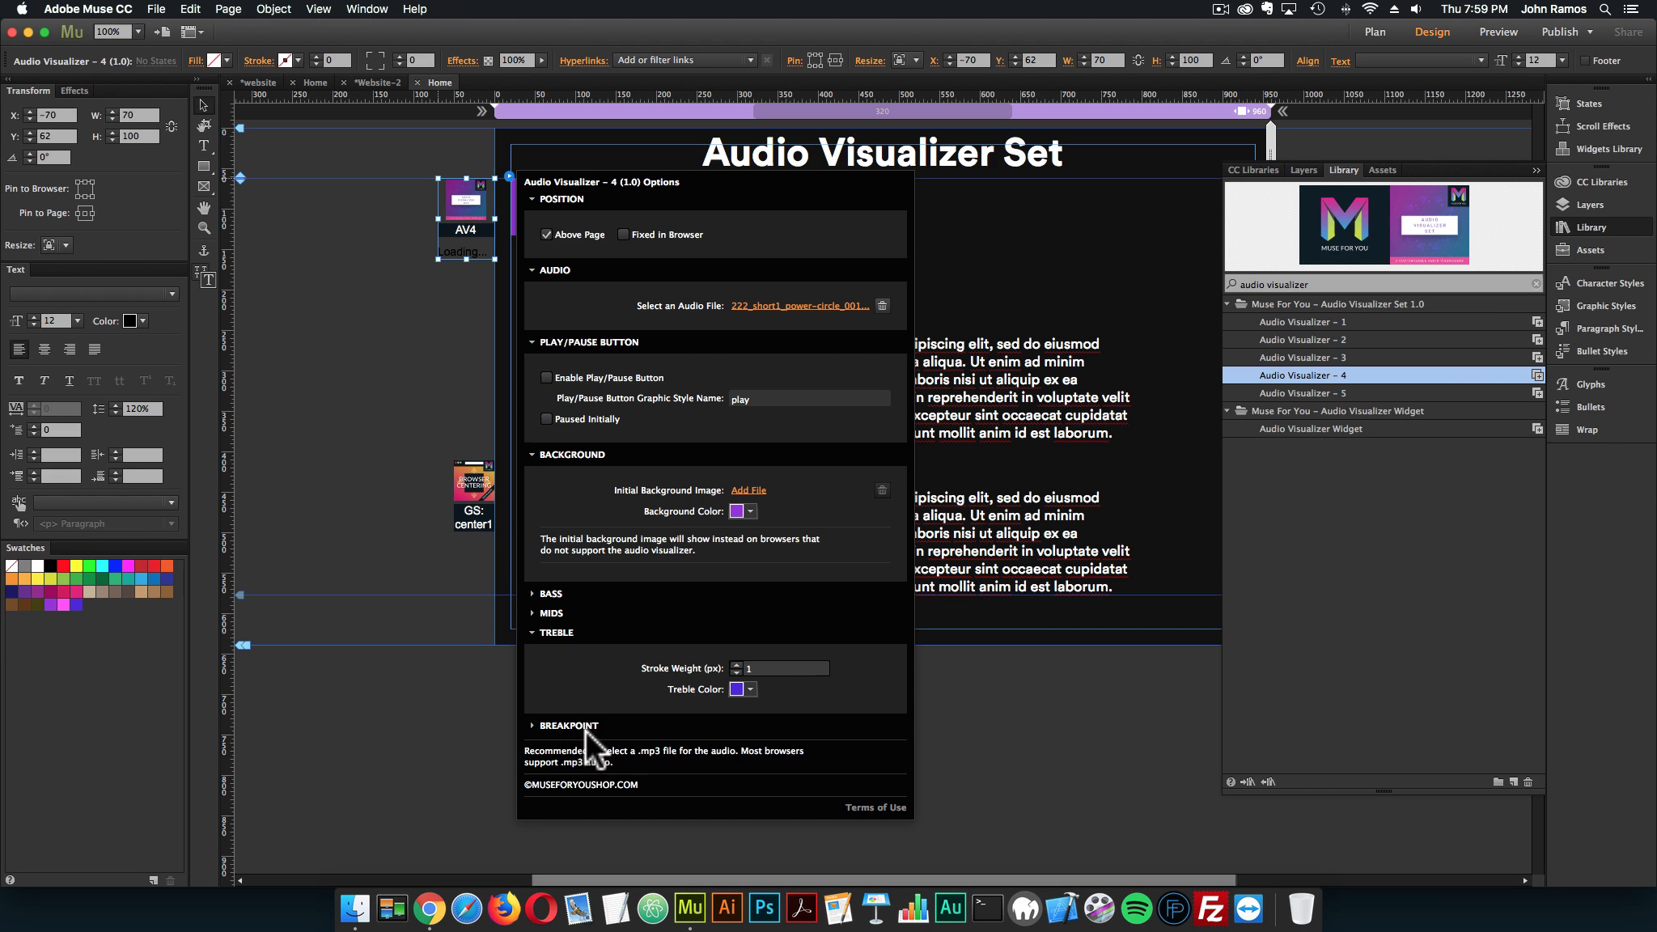
click(435, 409)
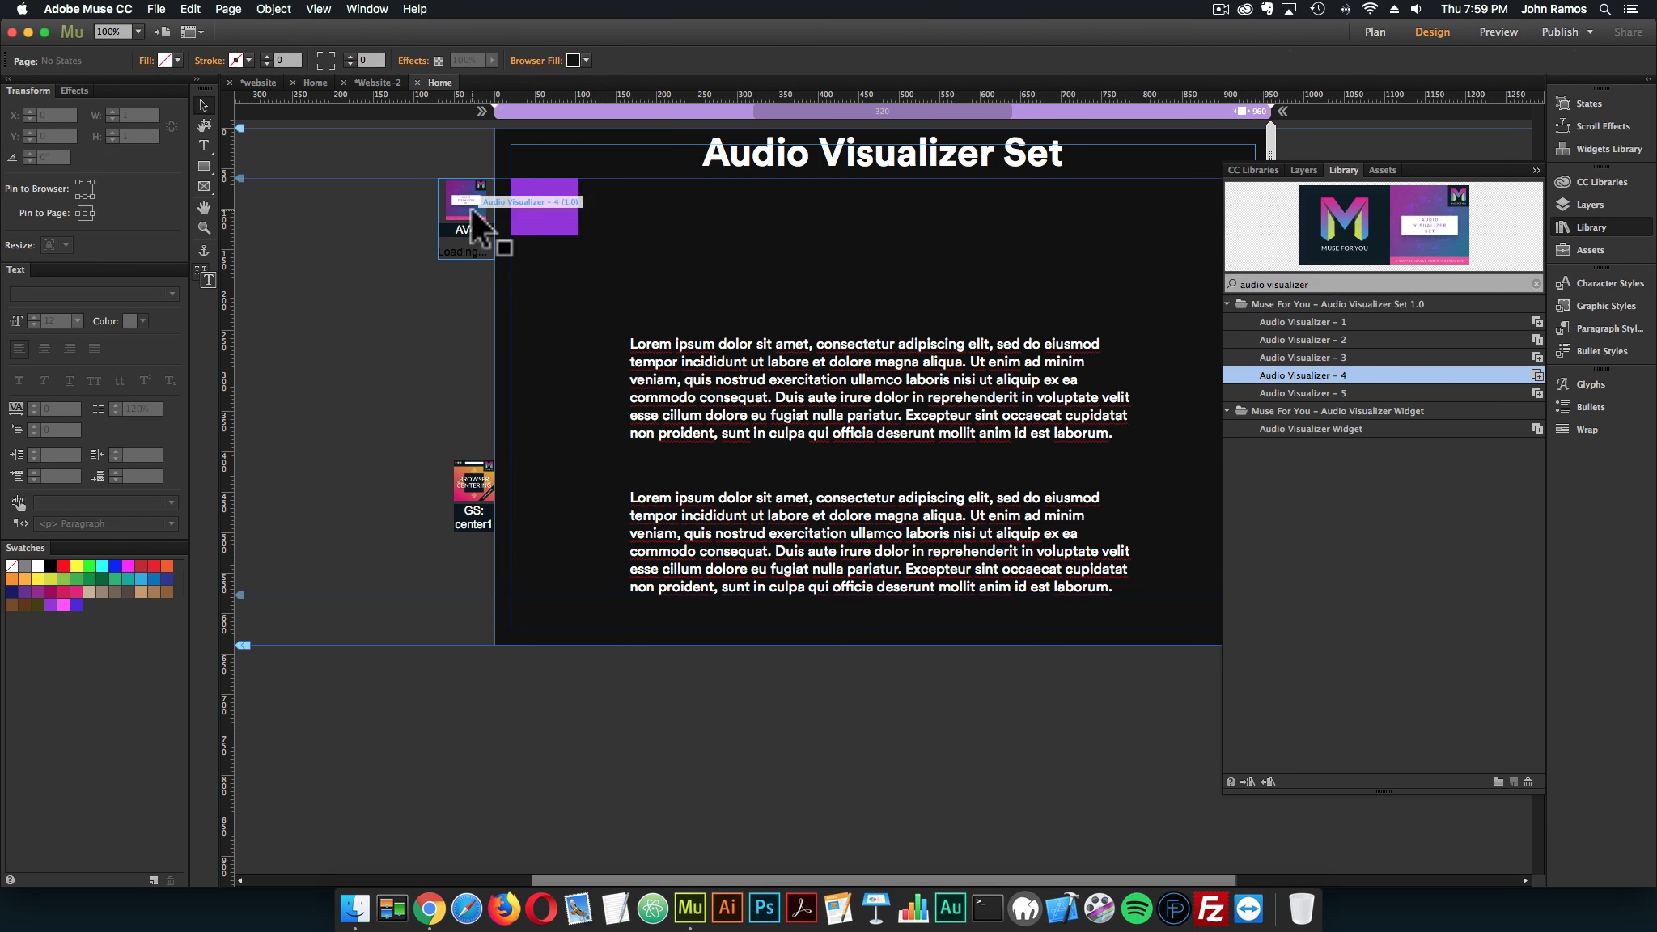
Delete Audio Visualizer – 4, place the Audio Visualizer – 5 widget in its spot beside the page and open its options
click(471, 209)
key(Delete)
click(1305, 391)
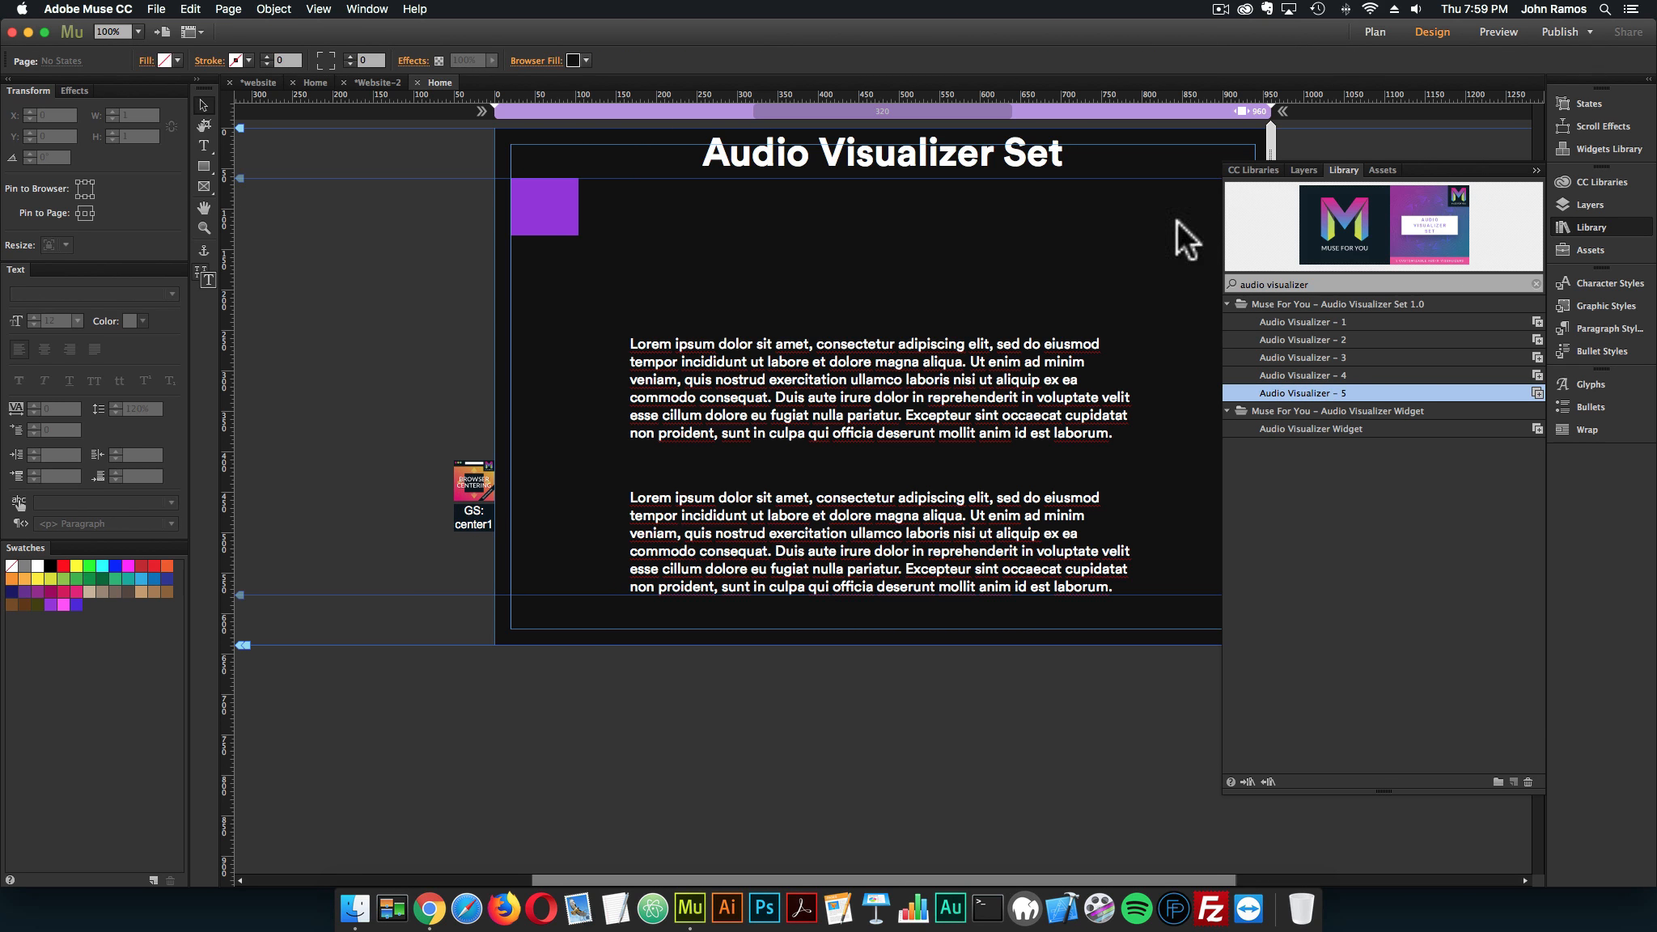
drag(1176, 220, 505, 174)
click(508, 174)
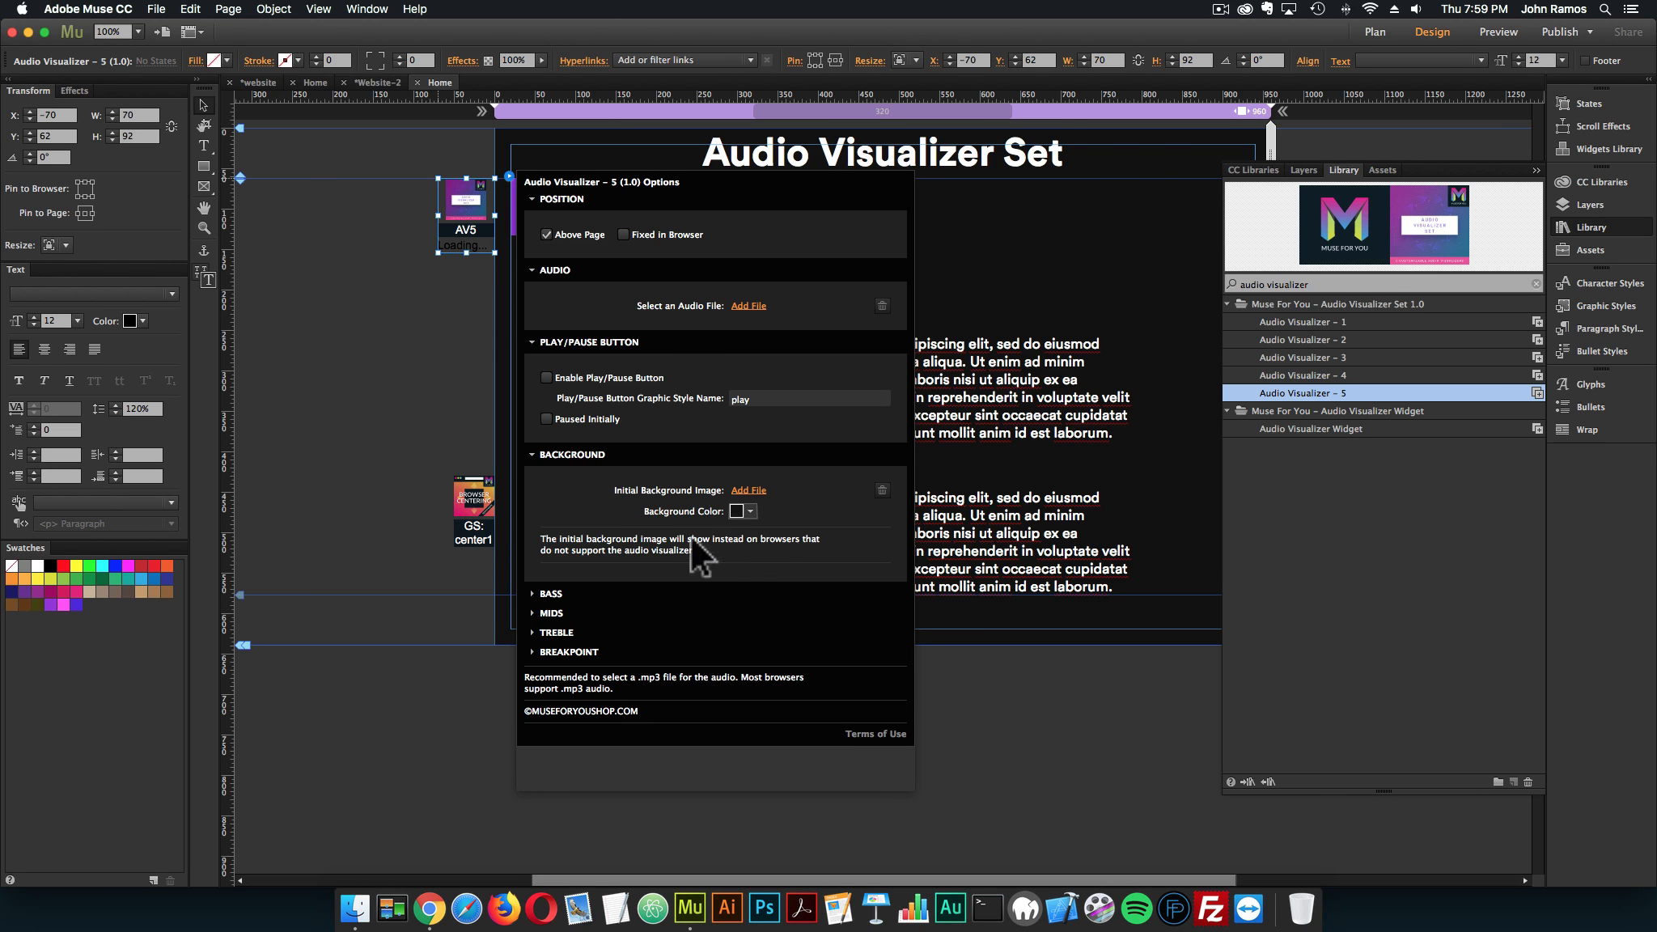
Set Audio Visualizer – 5's audio file to 222_short1_power-circle_0017.mp3 and shorten the widget's frame
click(749, 305)
click(714, 153)
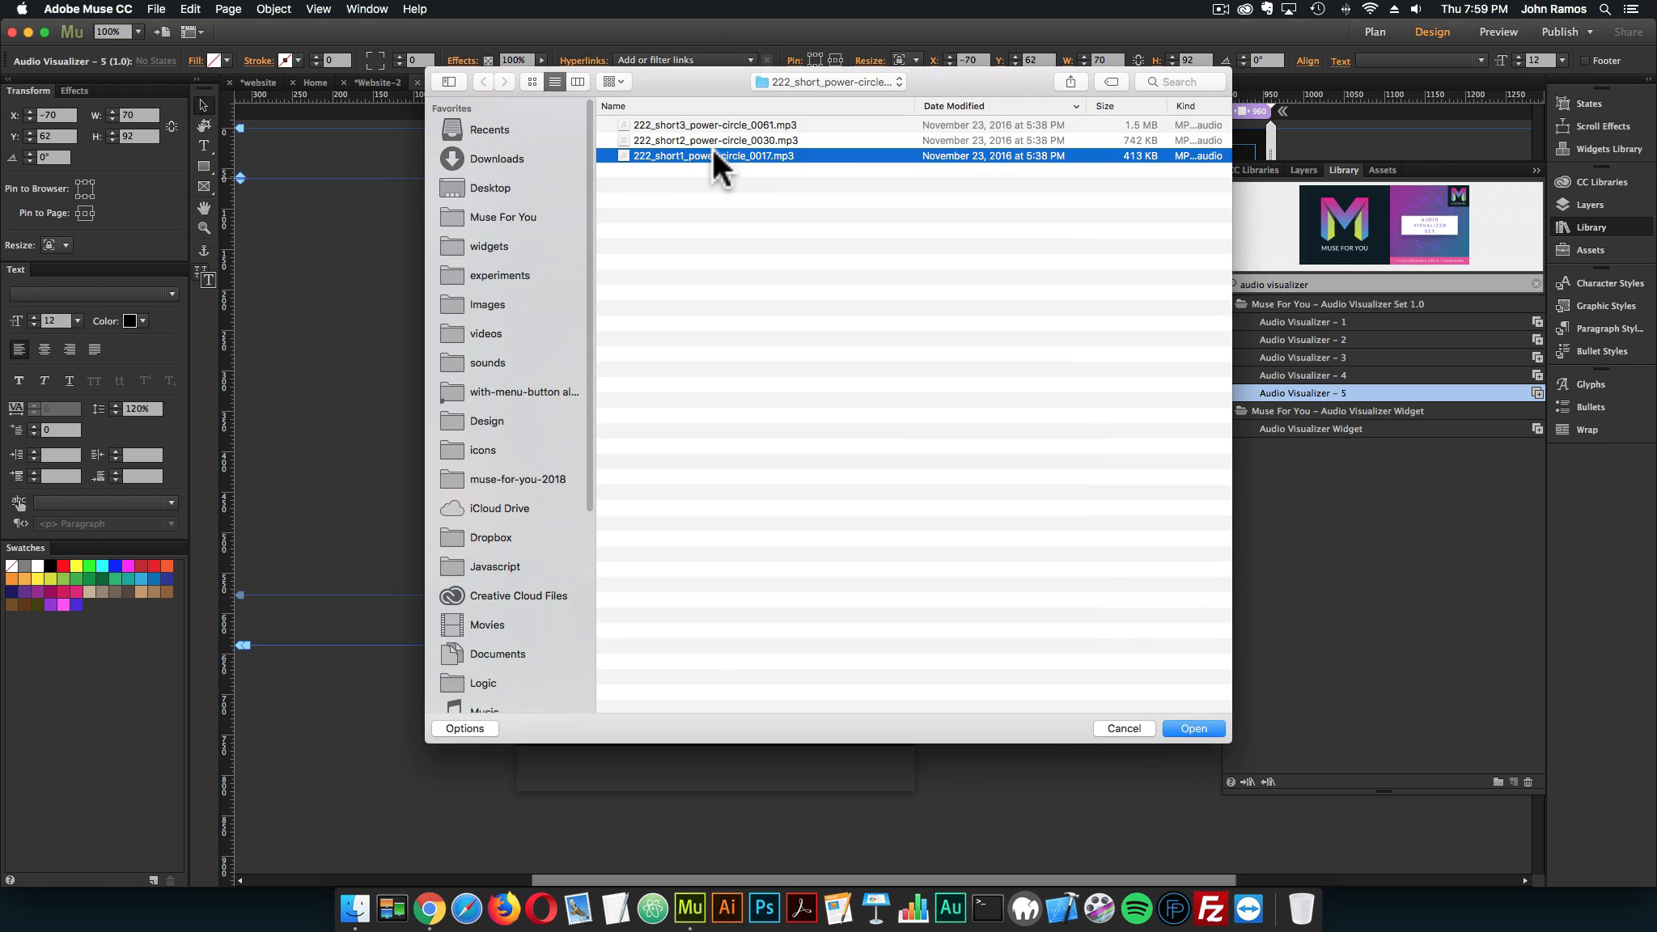
double_click(712, 153)
click(466, 441)
drag(467, 437, 467, 321)
click(377, 304)
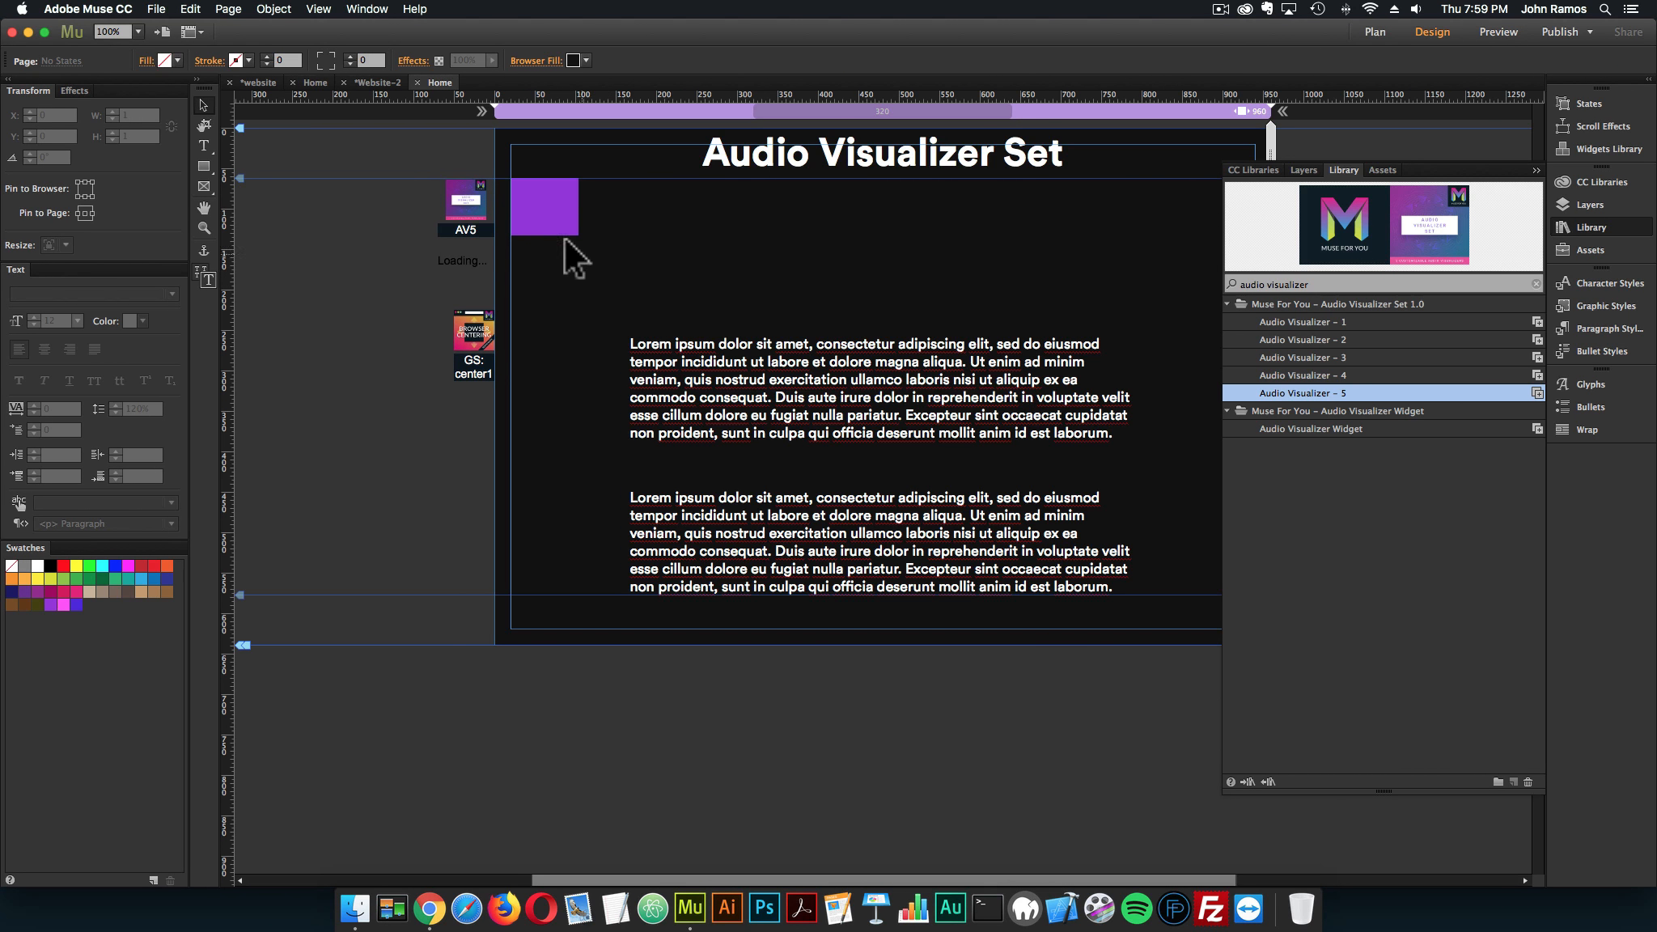
Delete the purple square from the page and leave nothing selected
click(555, 216)
key(Delete)
click(315, 349)
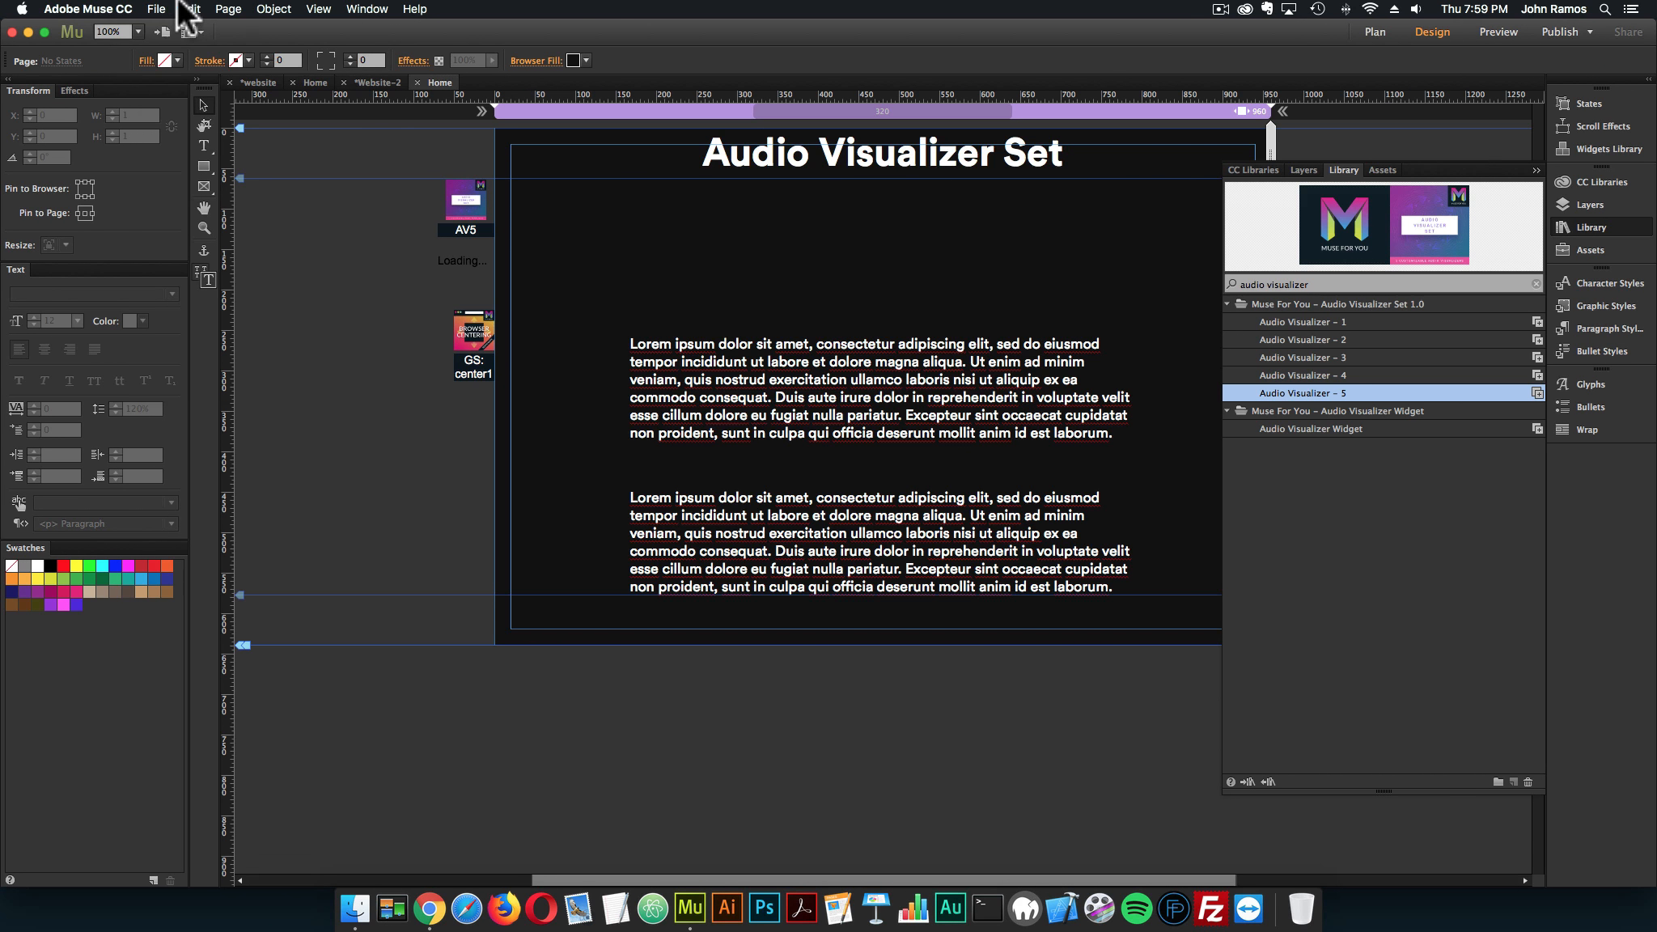
Preview the page in the browser with Audio Visualizer – 5, scroll through it to check the visualizer, and close the preview tab
click(166, 9)
click(209, 267)
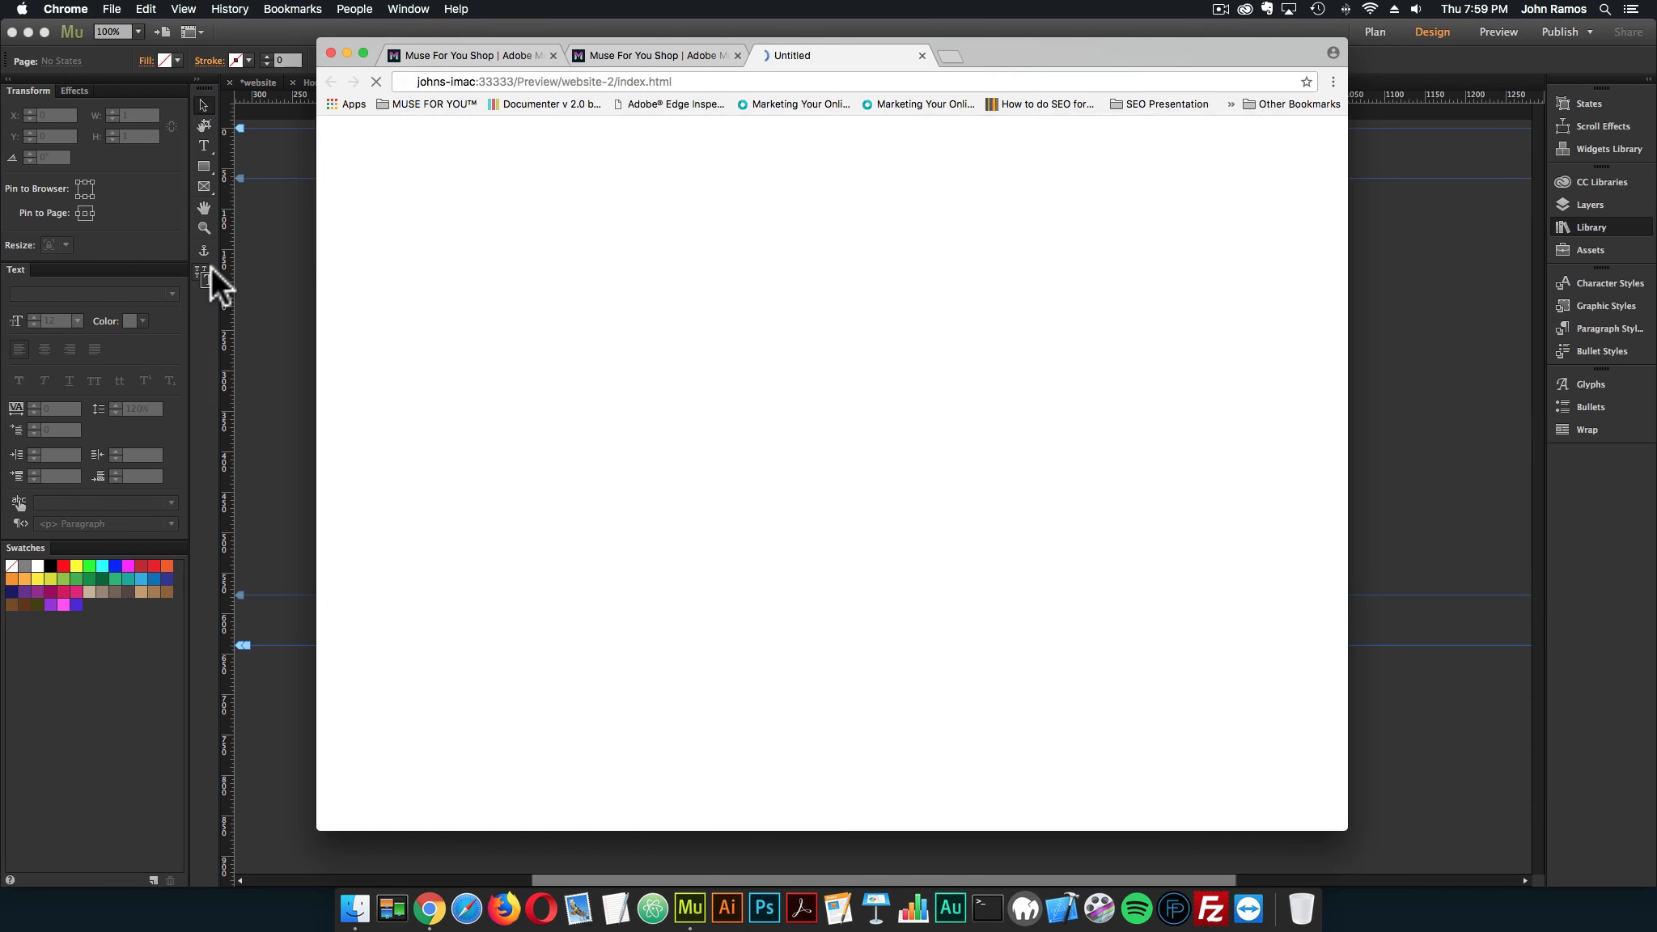
scroll(594, 400, down, 5)
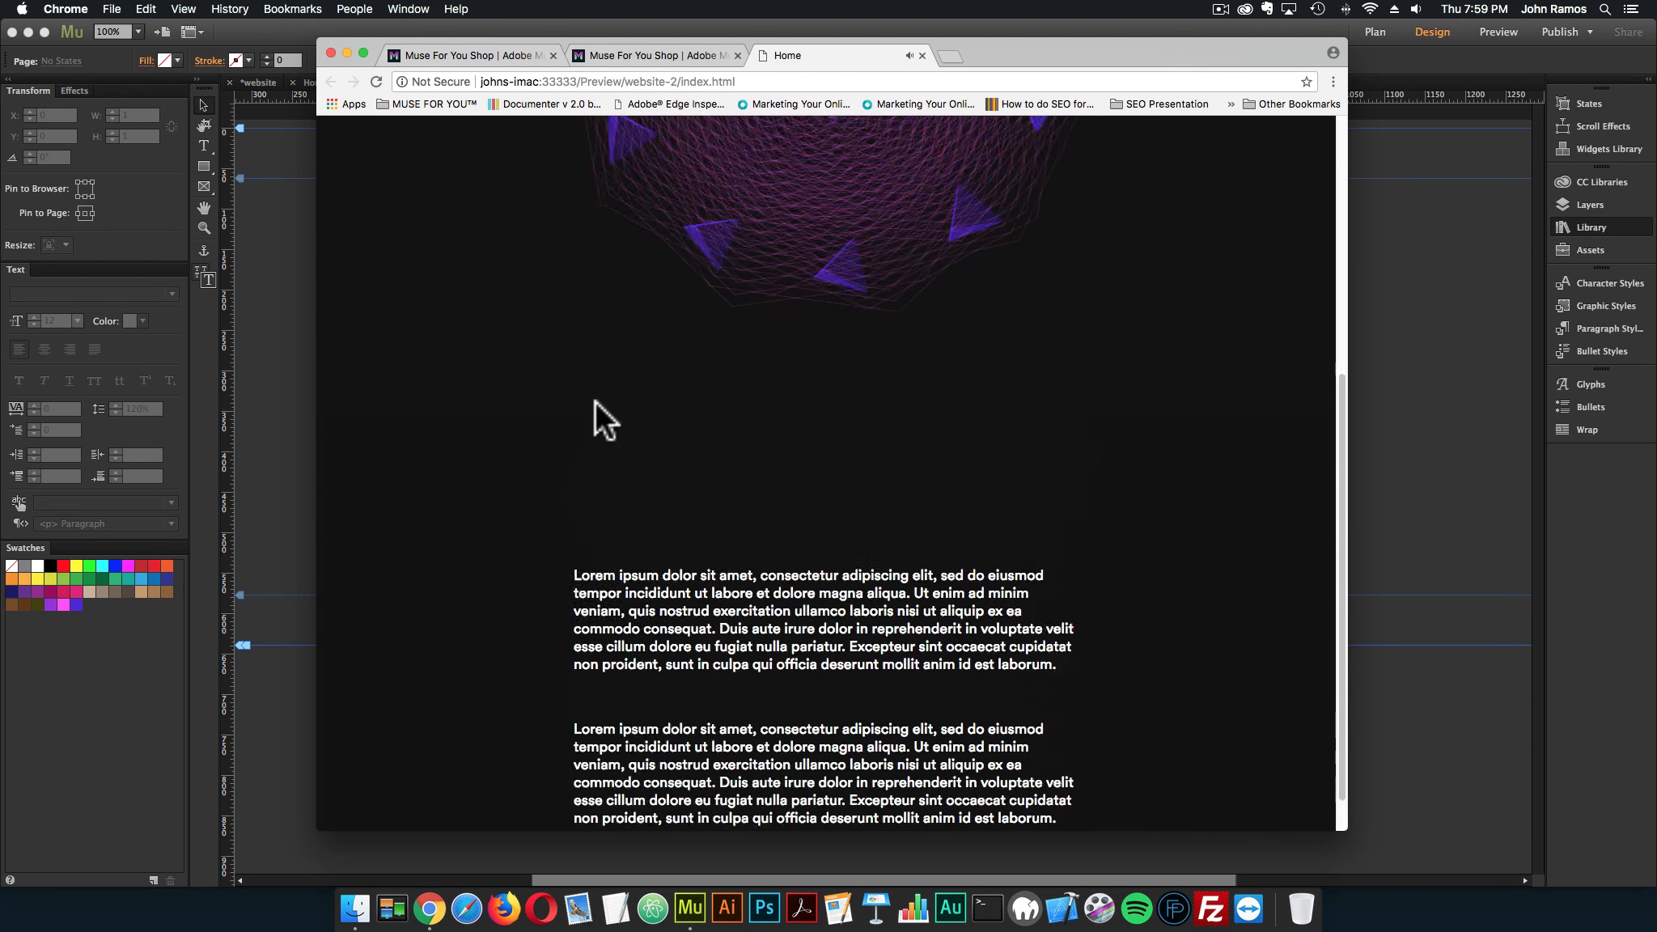
scroll(593, 397, up, 5)
scroll(591, 393, down, 5)
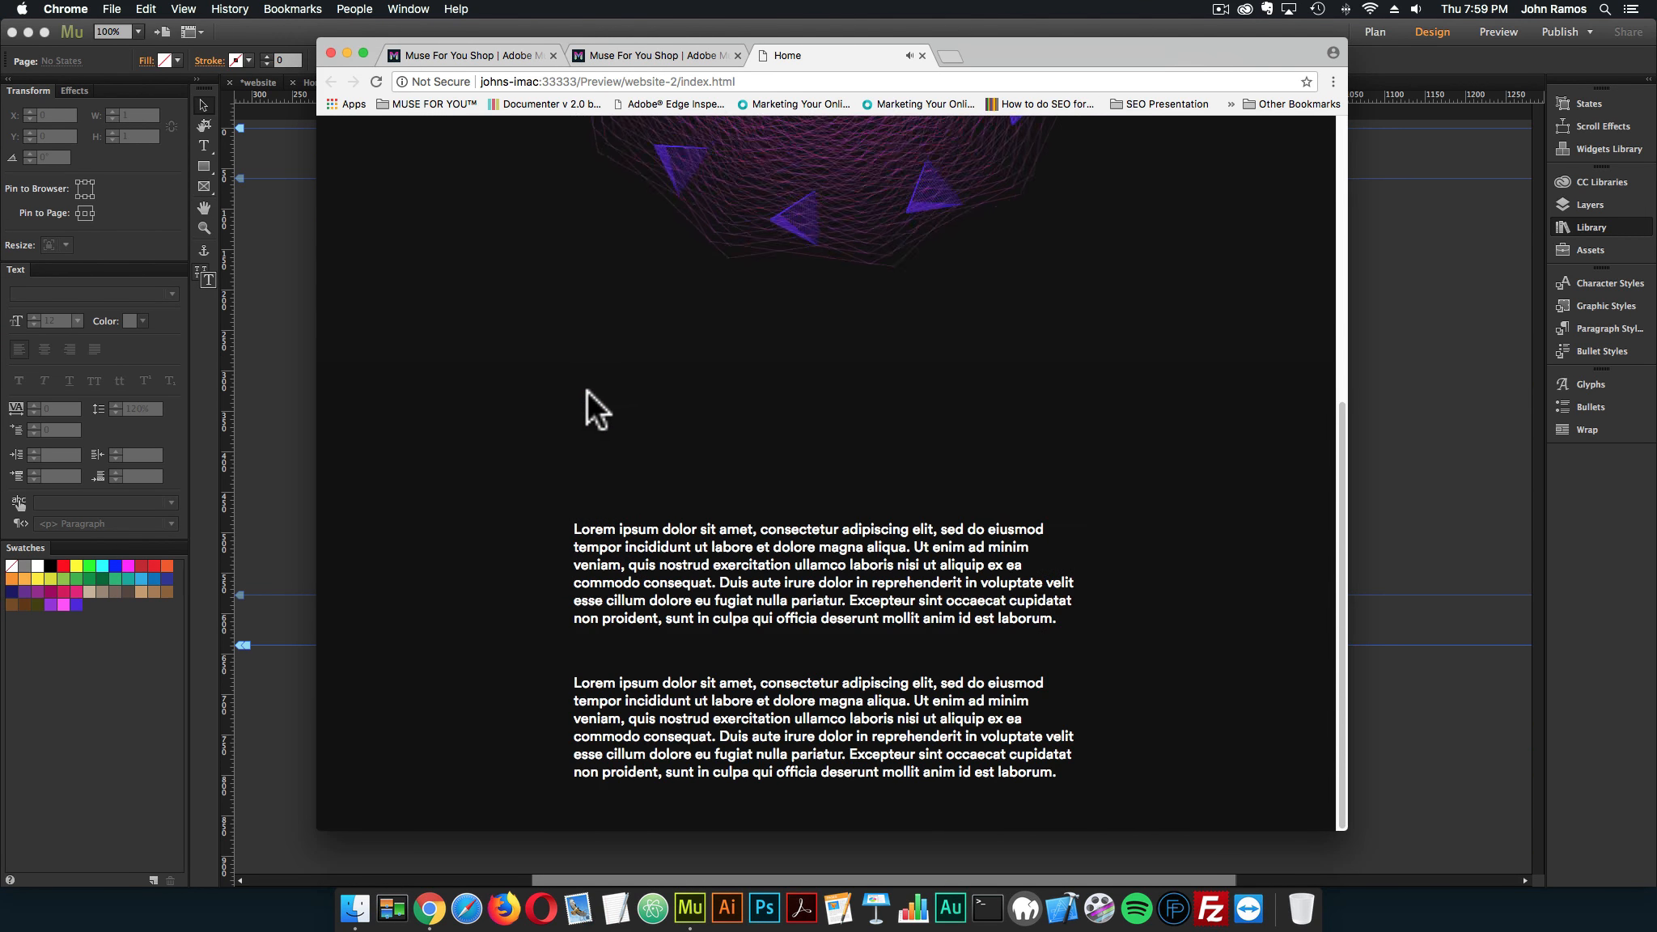
scroll(587, 390, up, 5)
scroll(585, 386, down, 5)
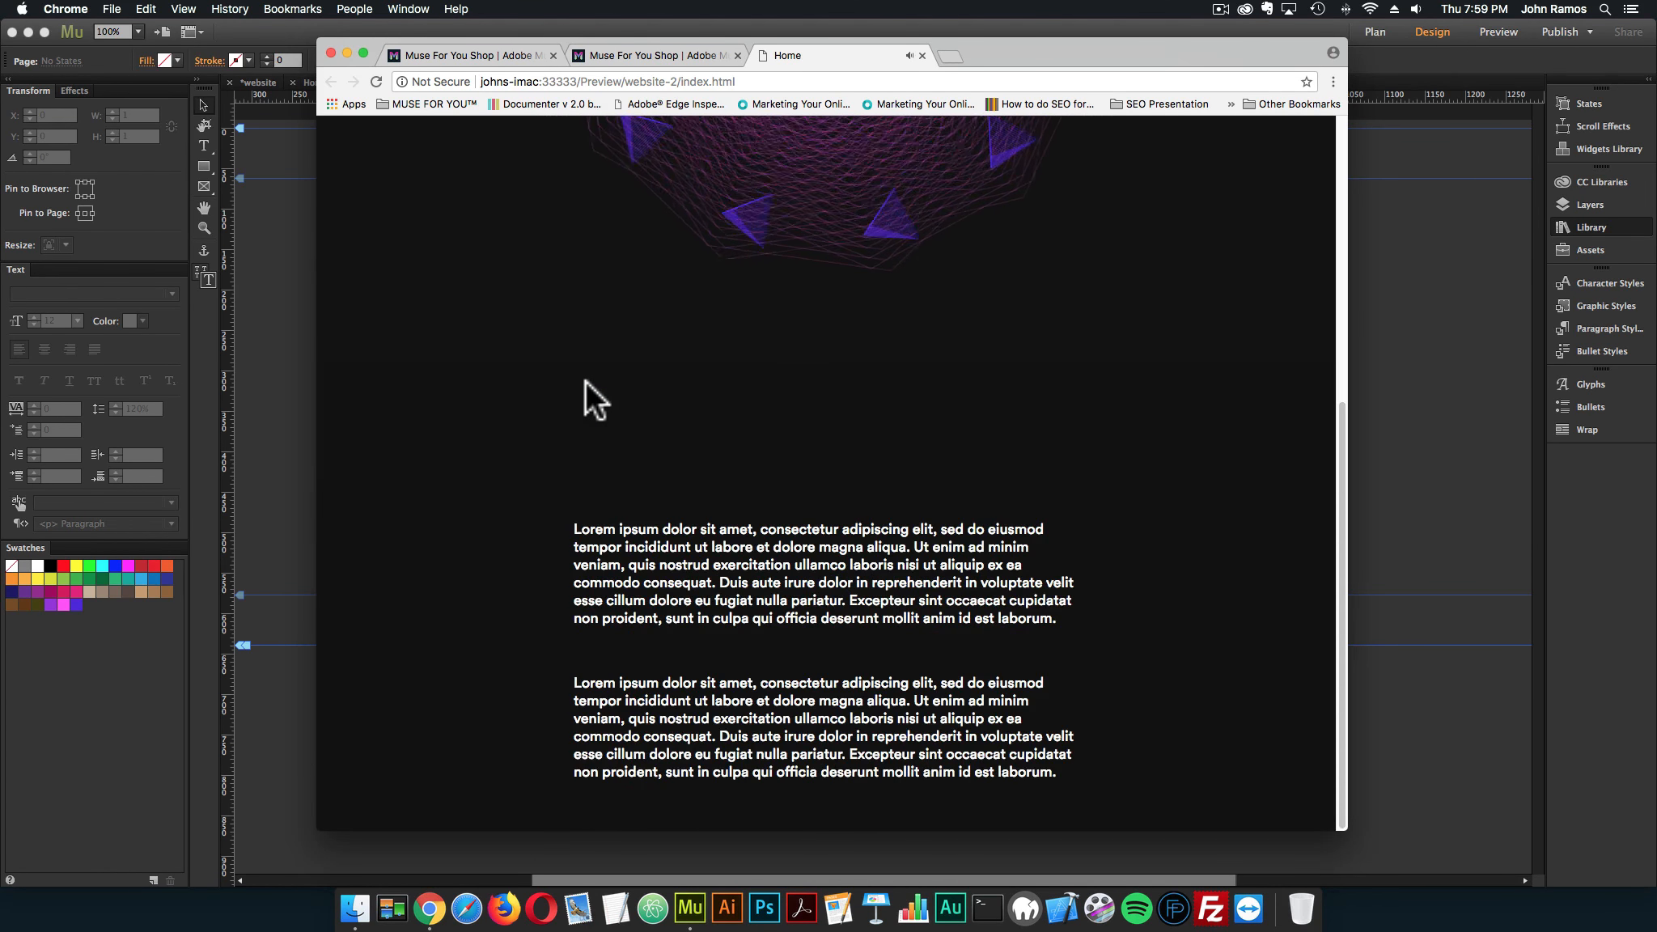
scroll(585, 380, up, 5)
scroll(585, 381, down, 5)
scroll(583, 380, up, 3)
scroll(581, 380, up, 3)
click(922, 55)
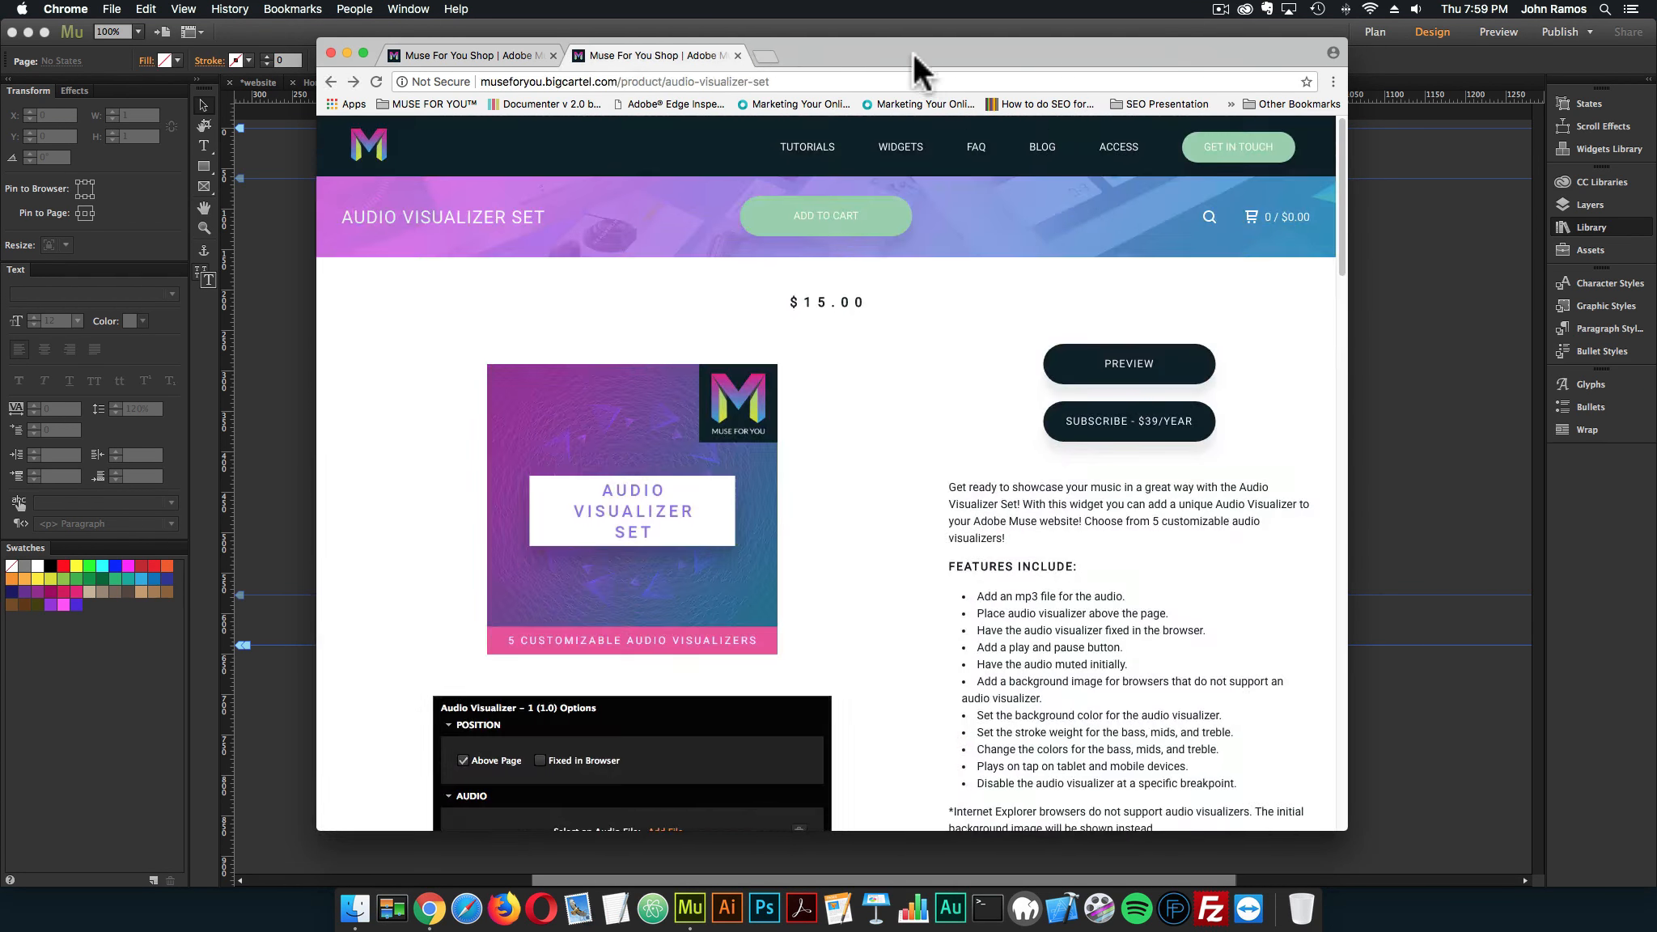
Open museforyoushop.com in a new browser tab and go on to the Muse For You widget shop
click(766, 55)
text(m)
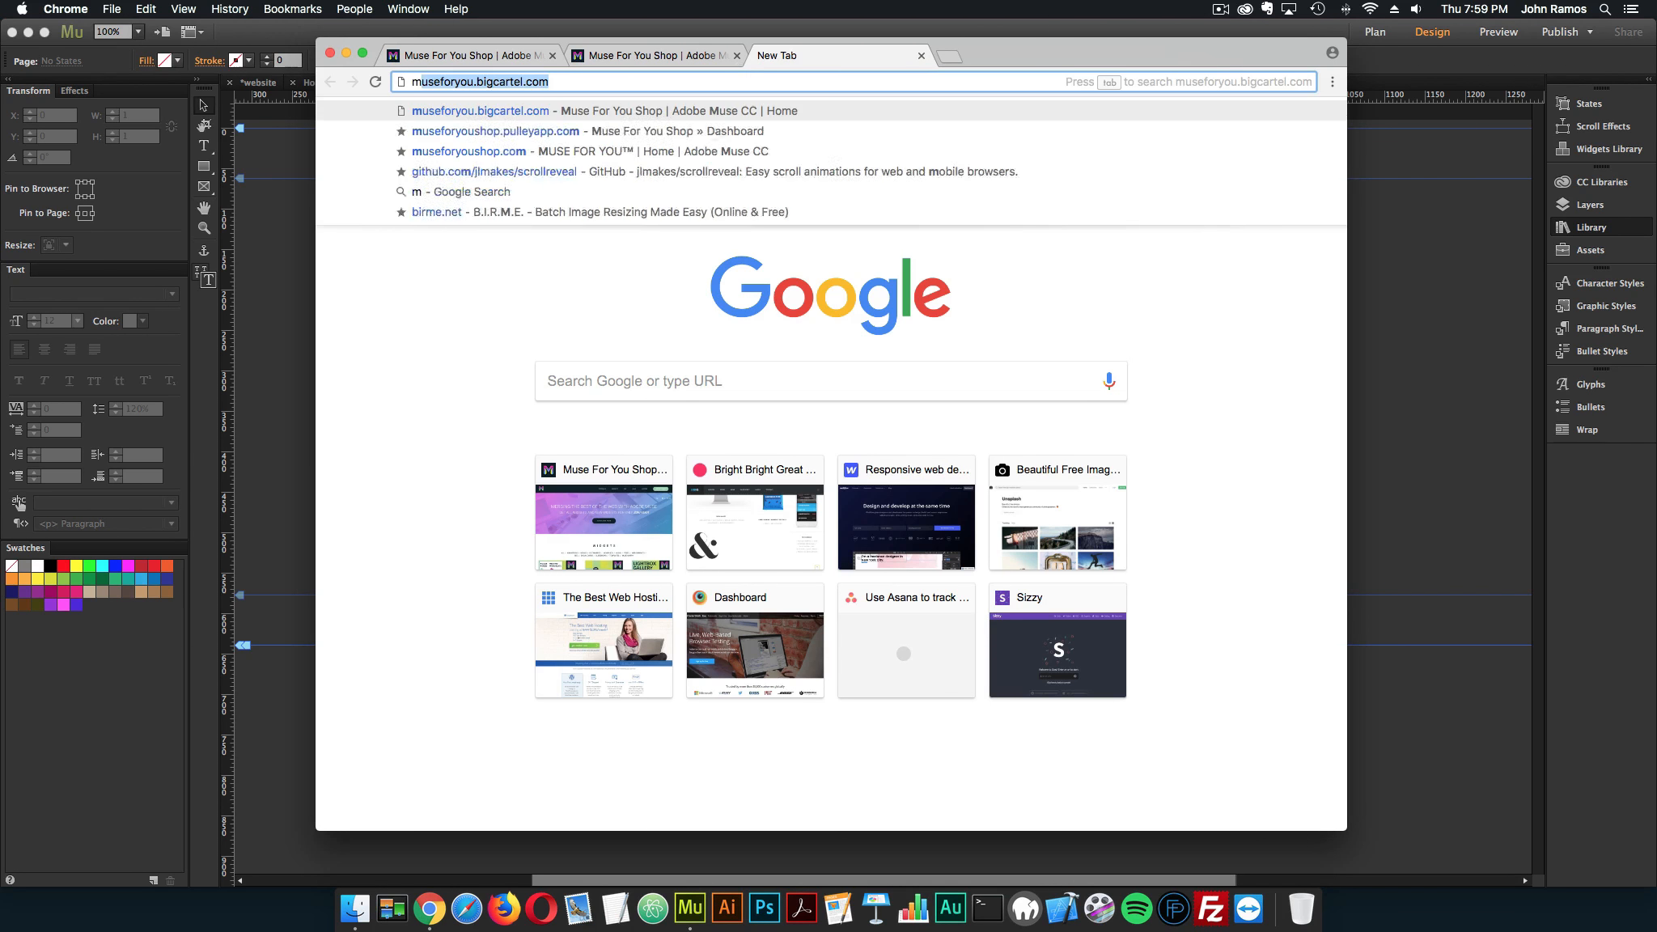
text(useforyoushop.com)
key(Return)
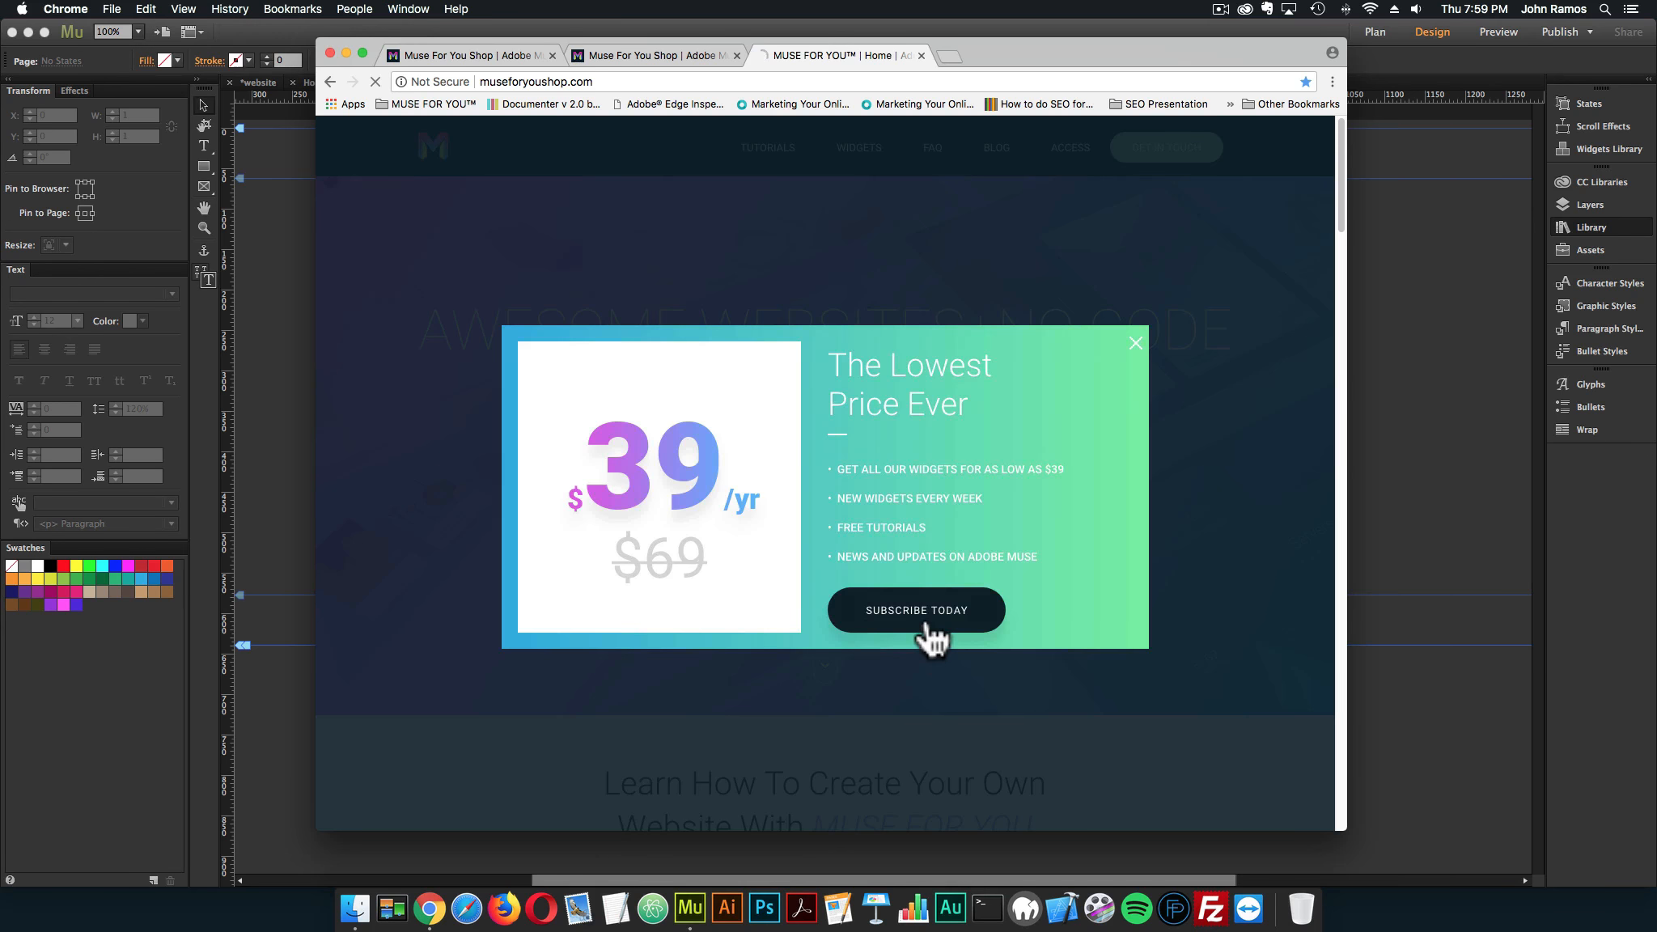
click(927, 624)
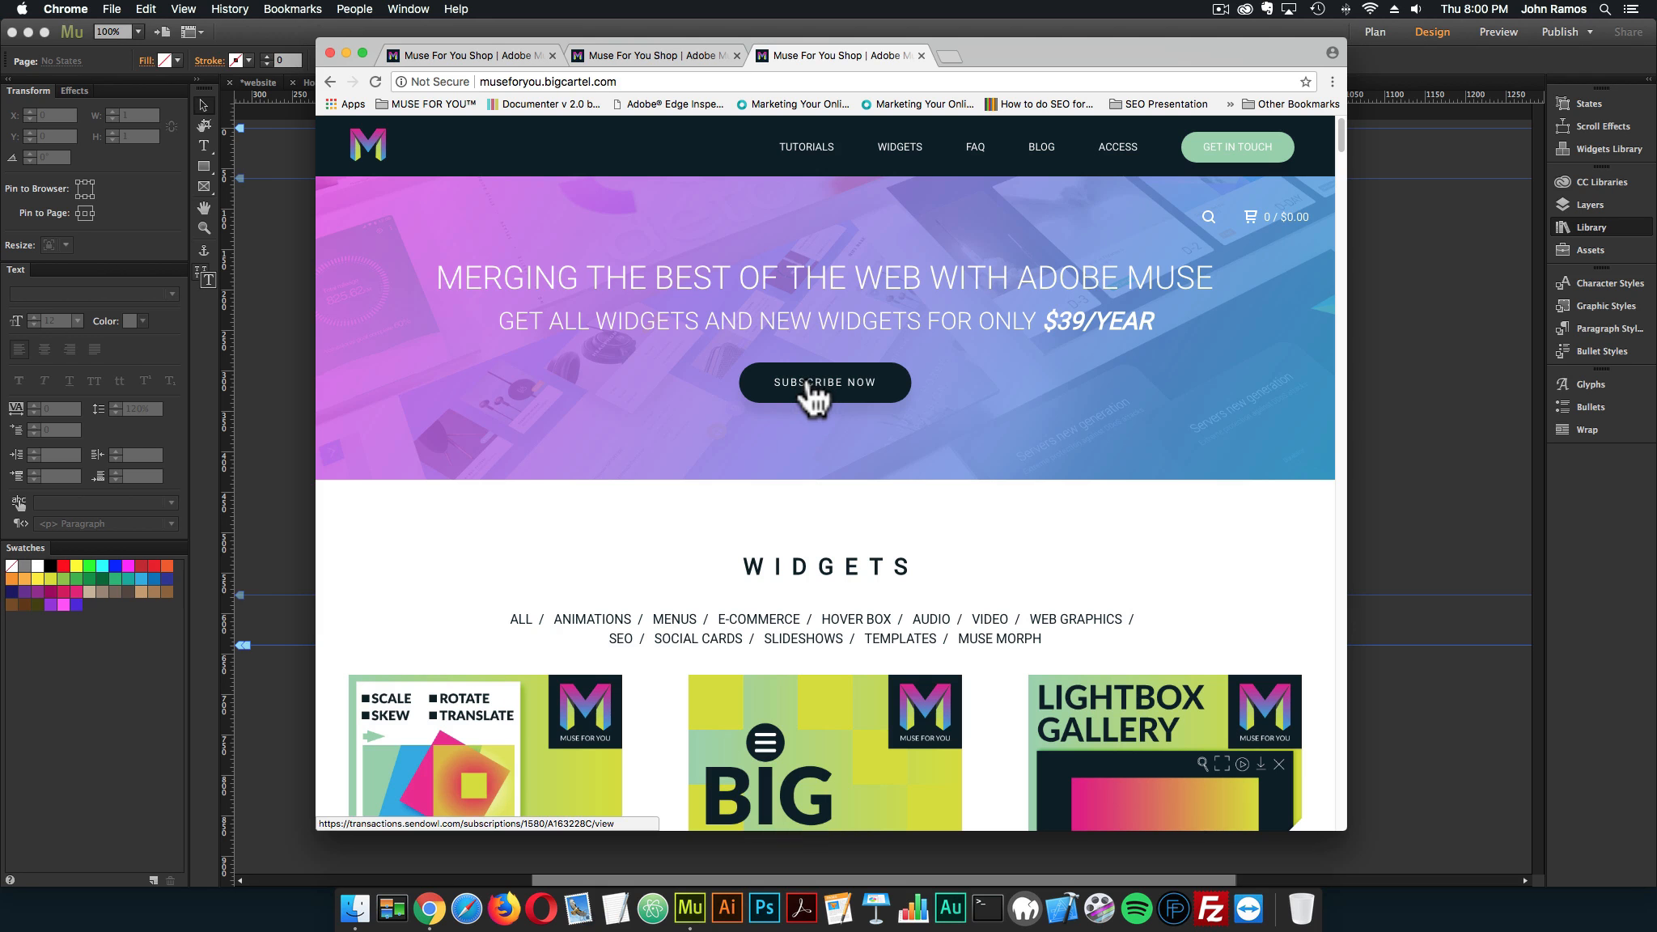
Open the Audio Visualizer Set product page in the shop, view its live demo, and return to the product page
scroll(812, 395, down, 8)
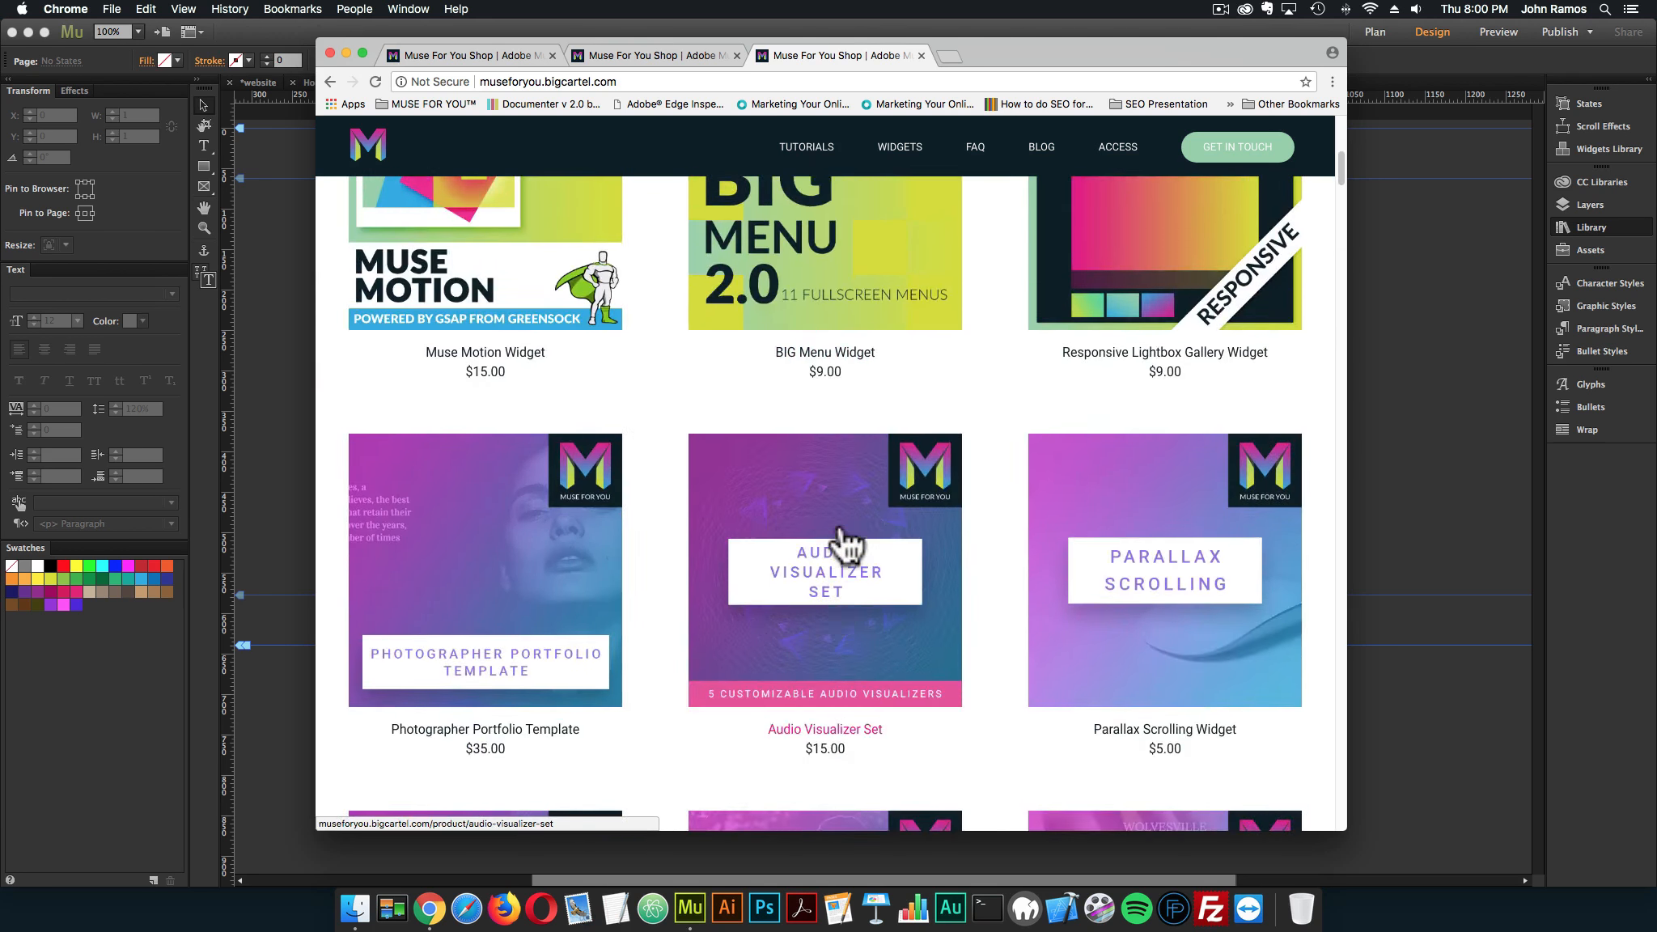
click(842, 542)
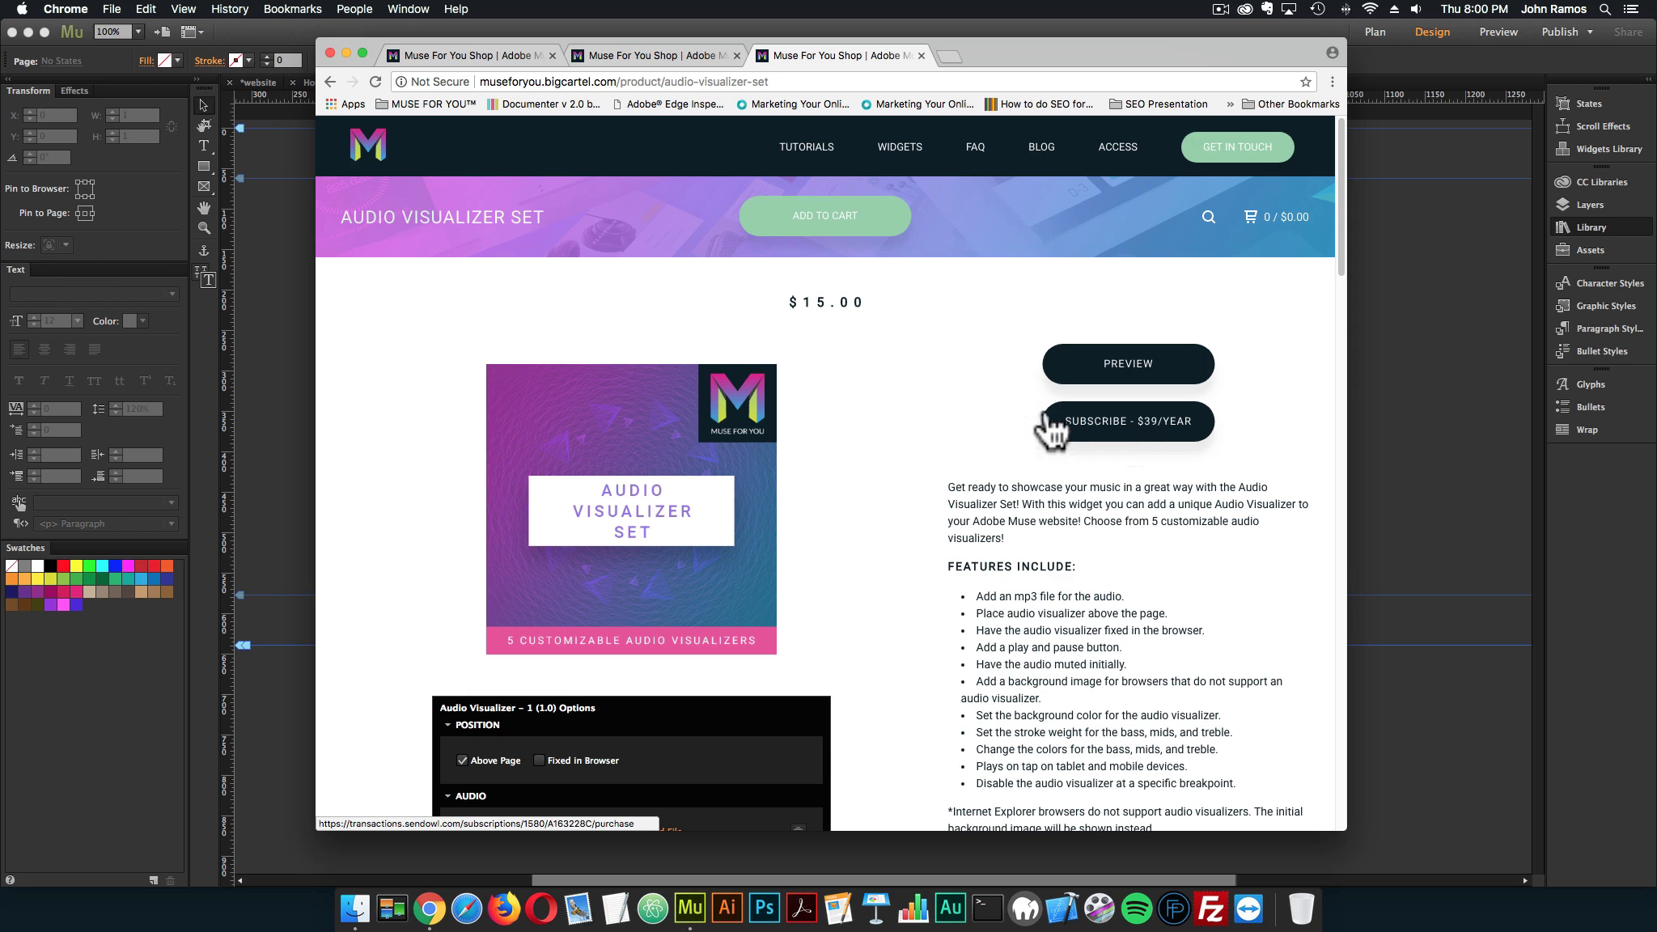
click(1157, 369)
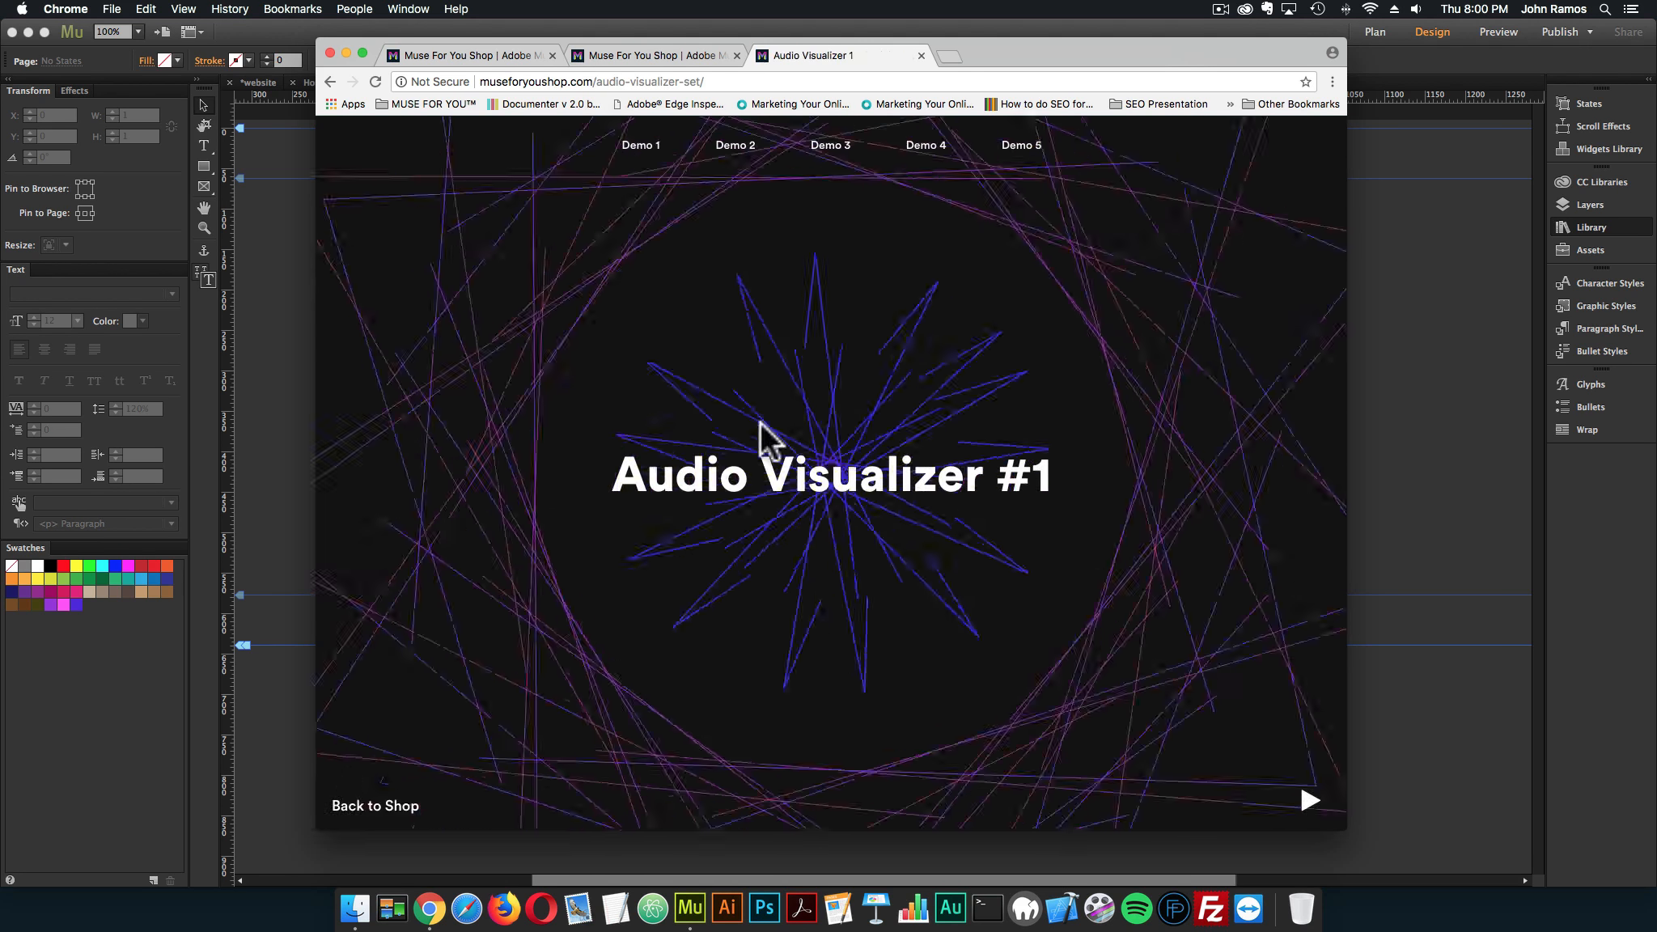
click(391, 806)
Examine the Audio Visualizer Set product page, including its feature list, widget option images and comments section
scroll(706, 575, down, 10)
scroll(649, 494, up, 5)
scroll(649, 494, up, 5)
scroll(967, 507, down, 2)
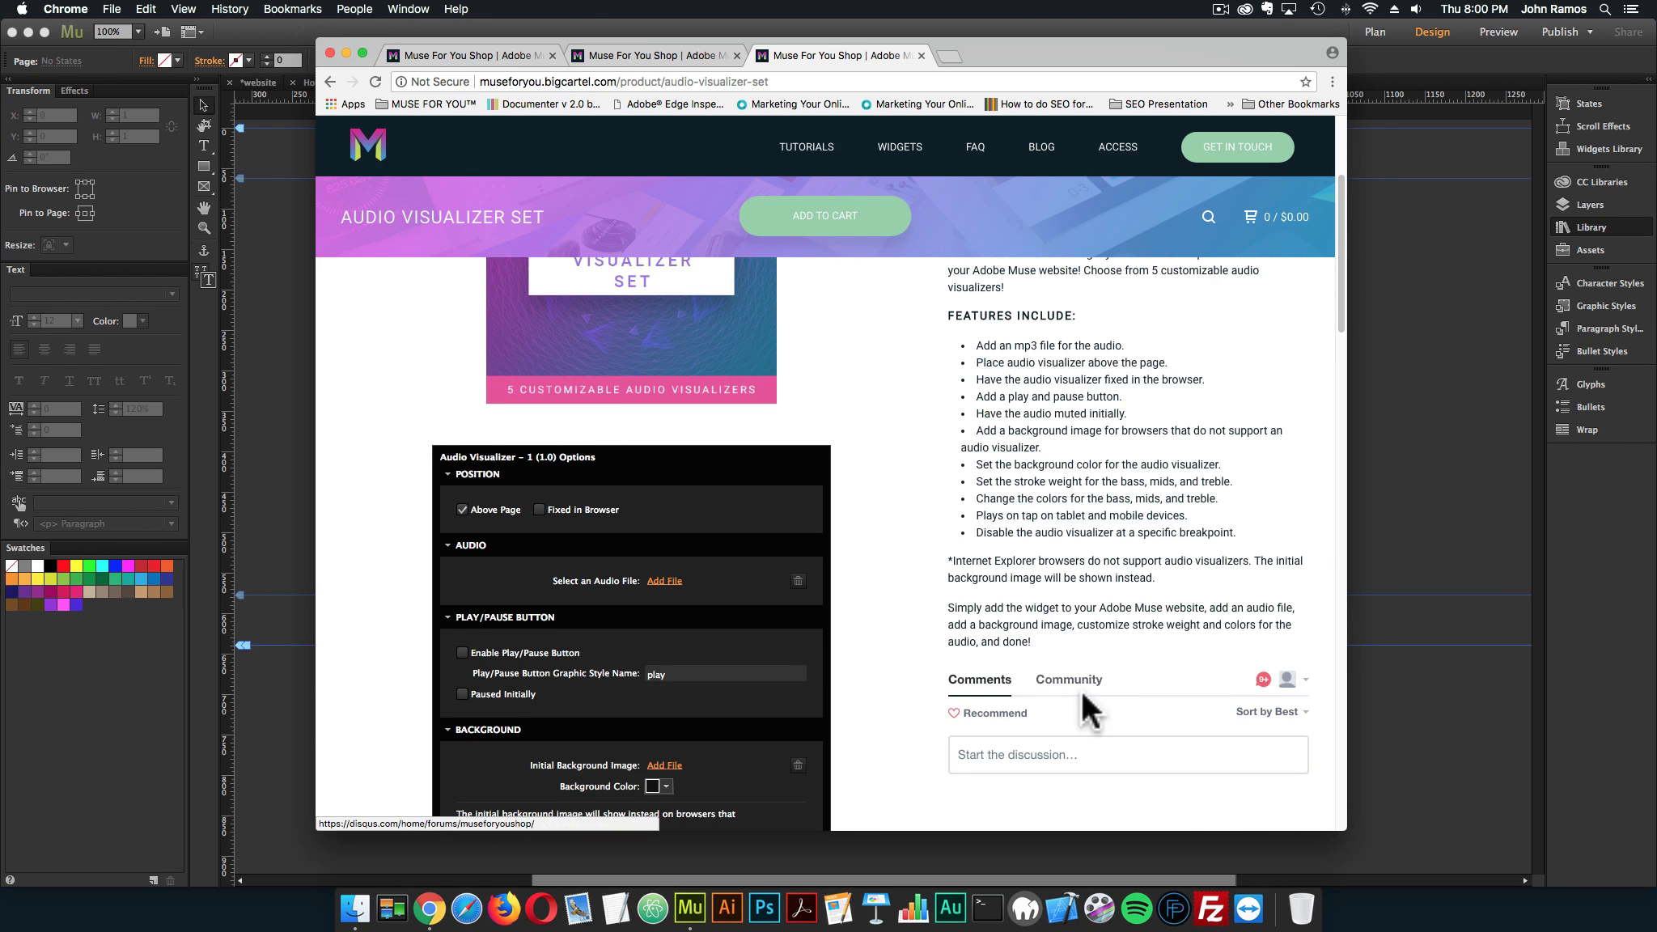
scroll(1079, 694, down, 1)
scroll(947, 603, up, 3)
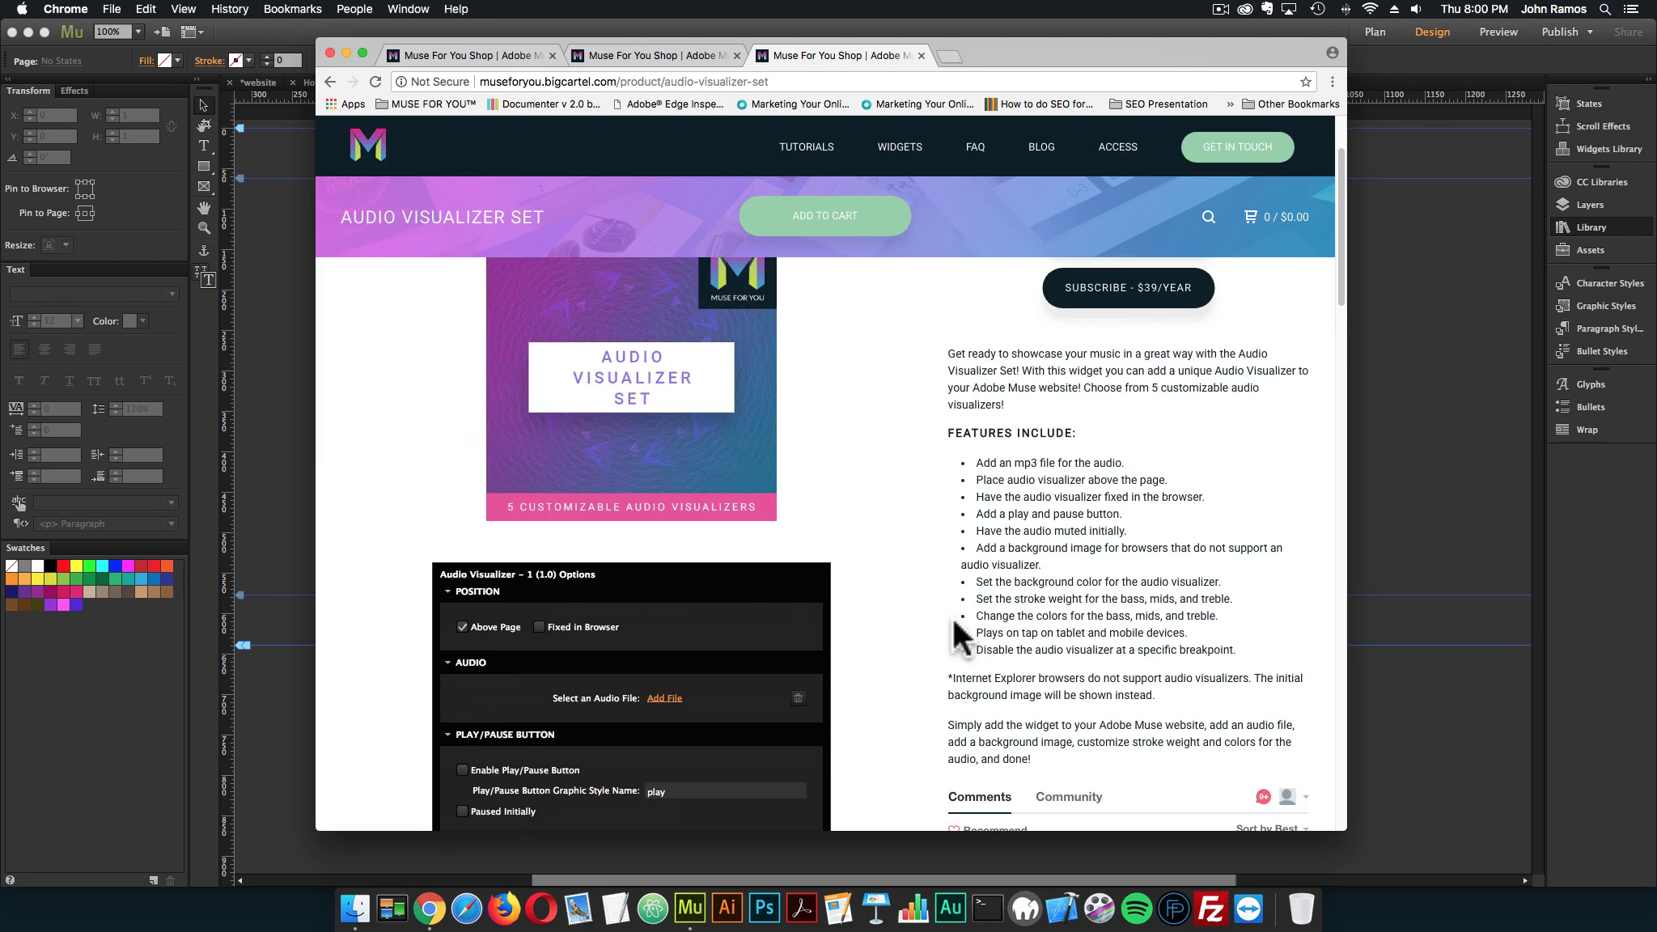
scroll(957, 619, down, 2)
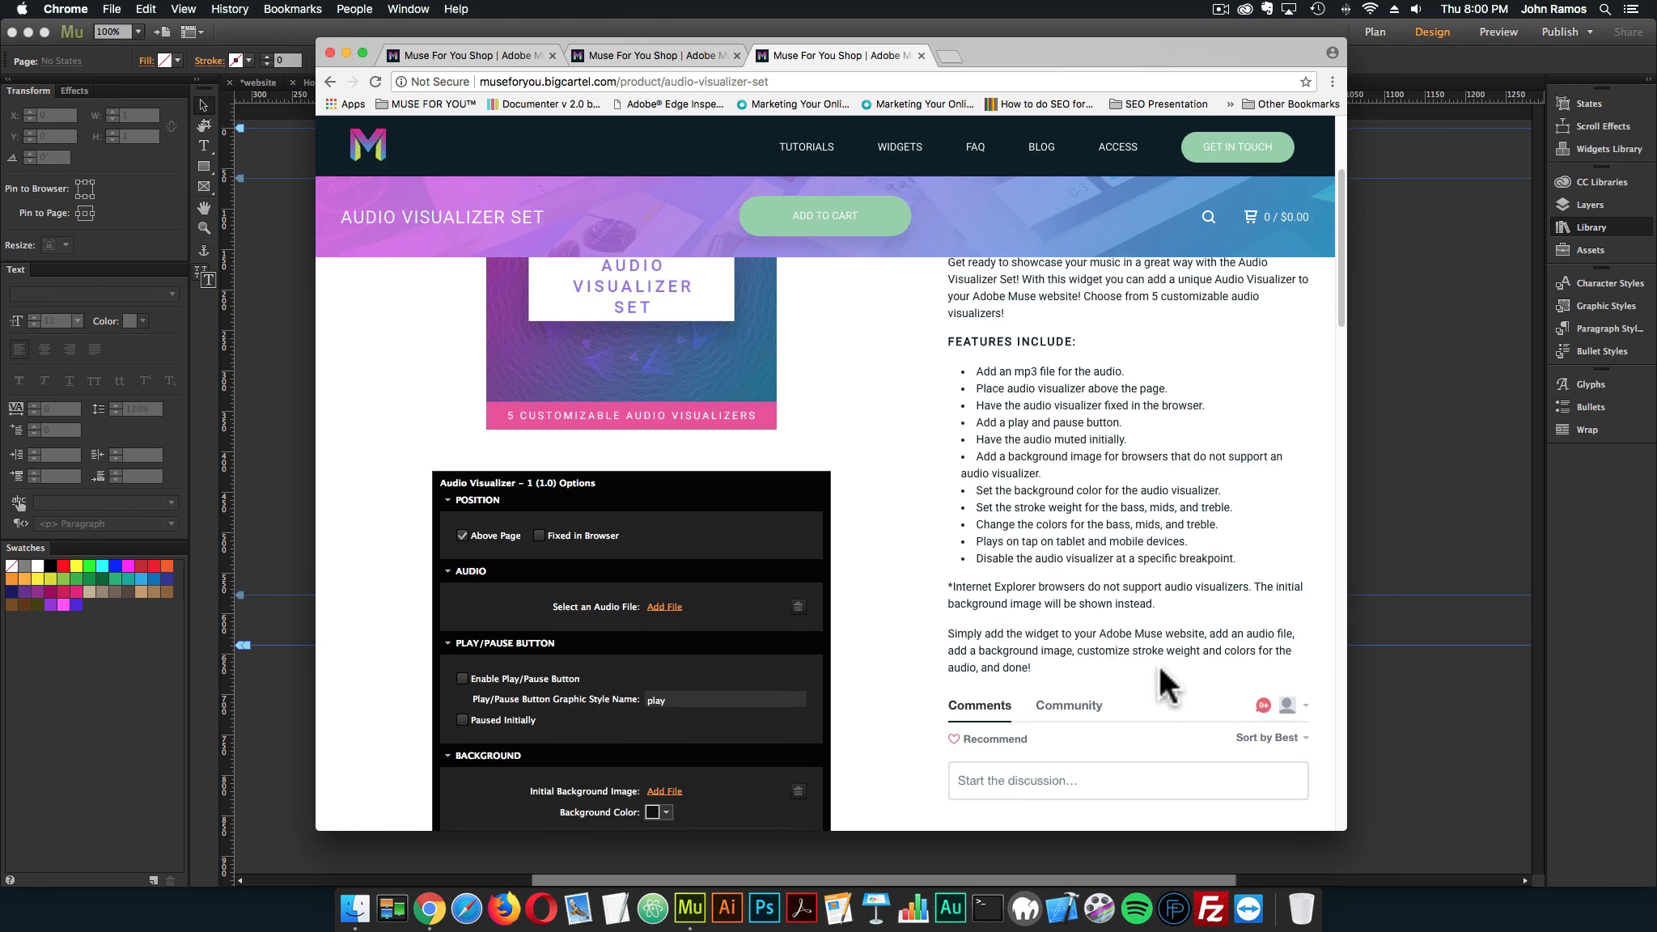
scroll(1095, 651, down, 2)
scroll(1051, 566, up, 1)
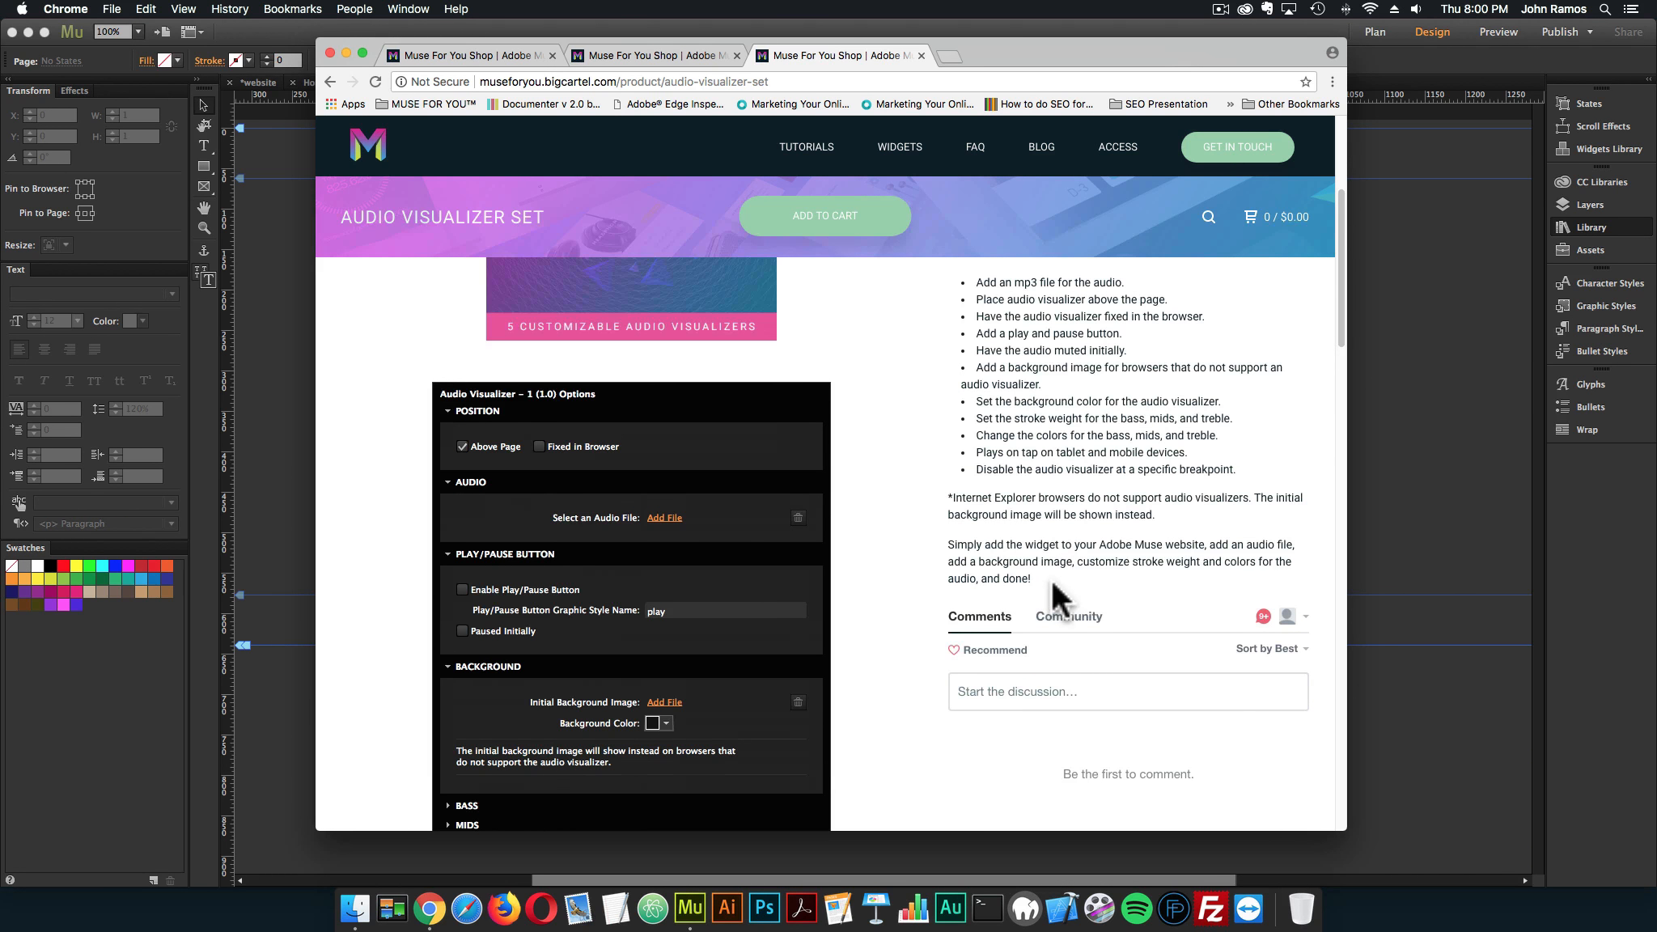
scroll(1051, 580, down, 3)
scroll(890, 475, down, 3)
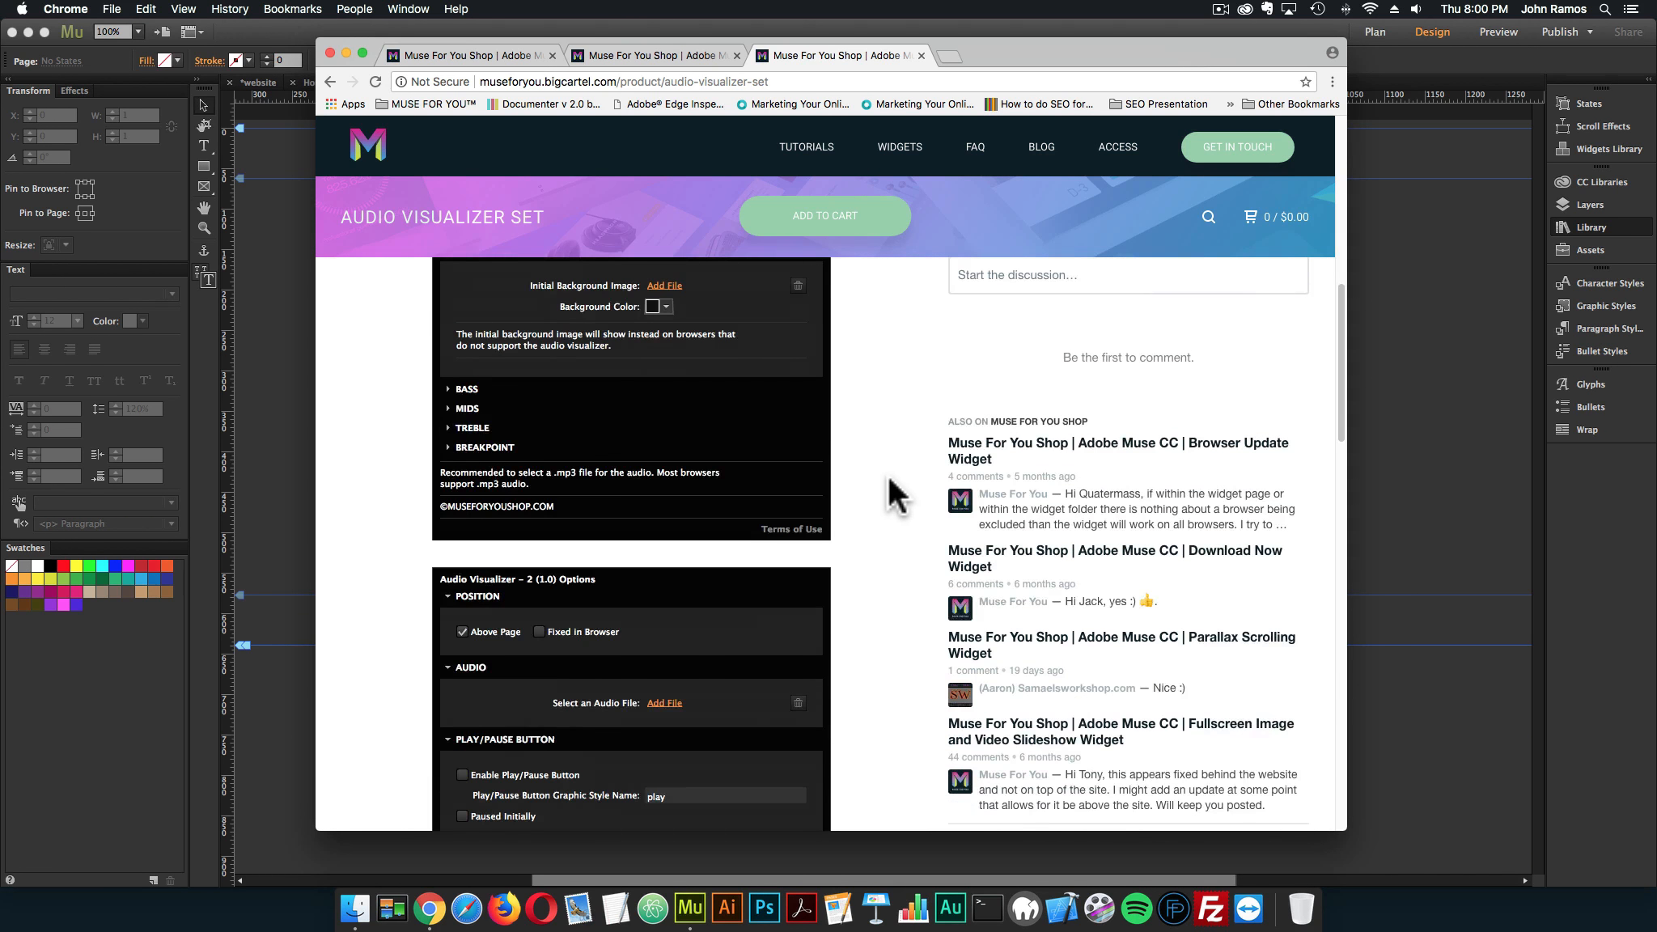
scroll(887, 477, up, 10)
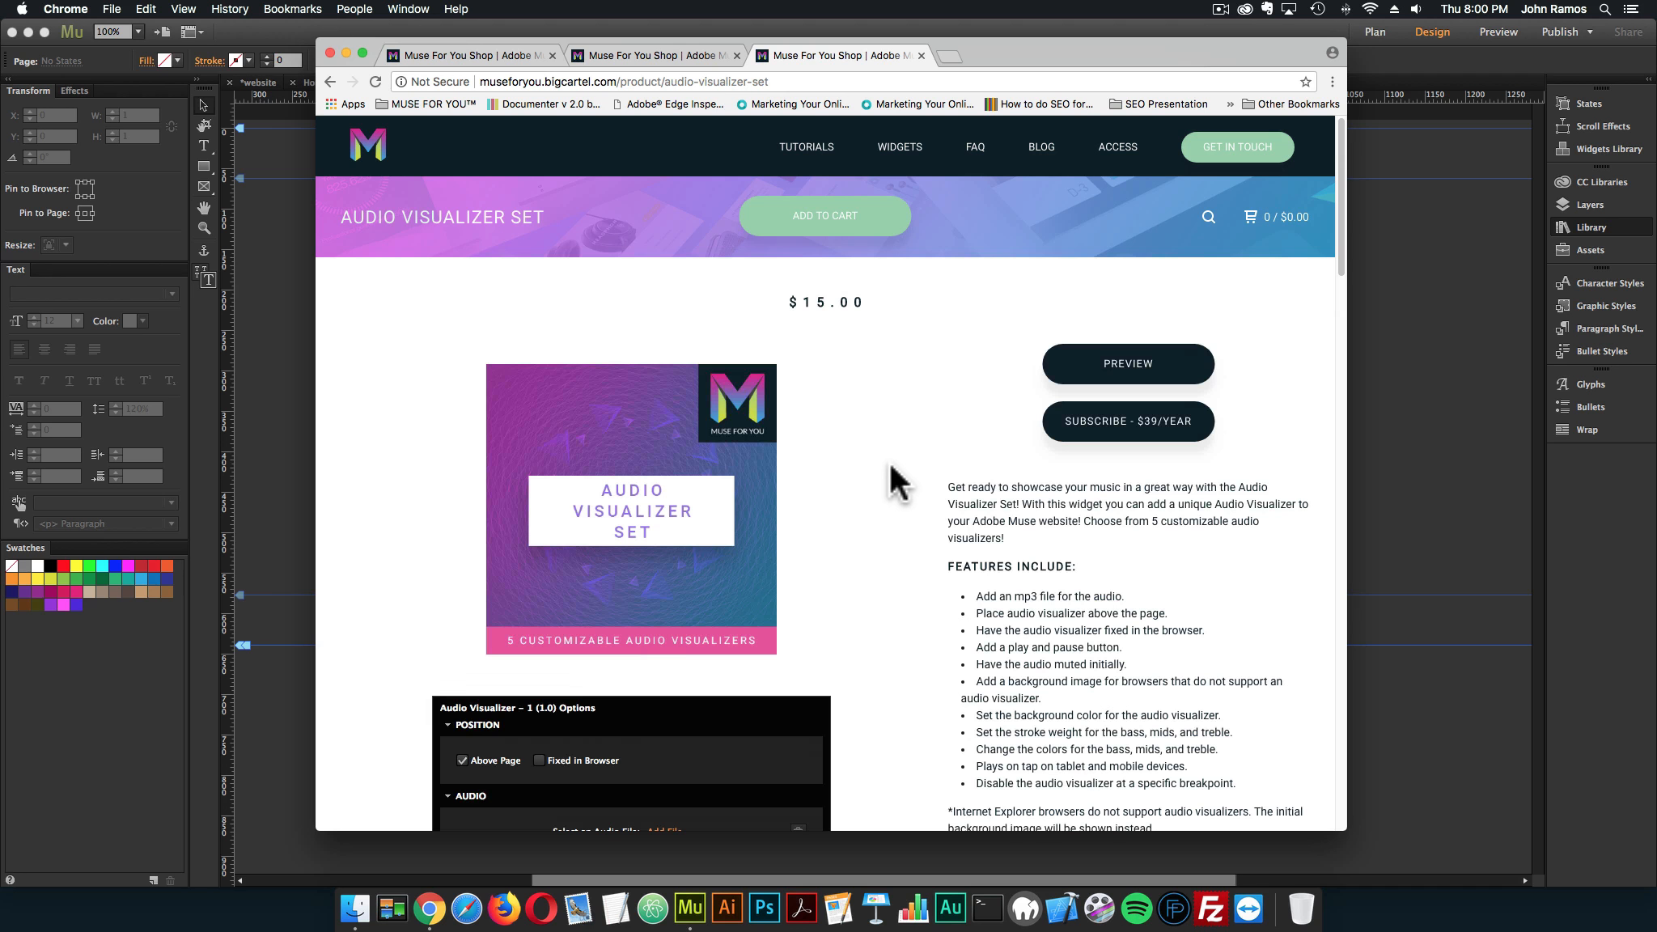